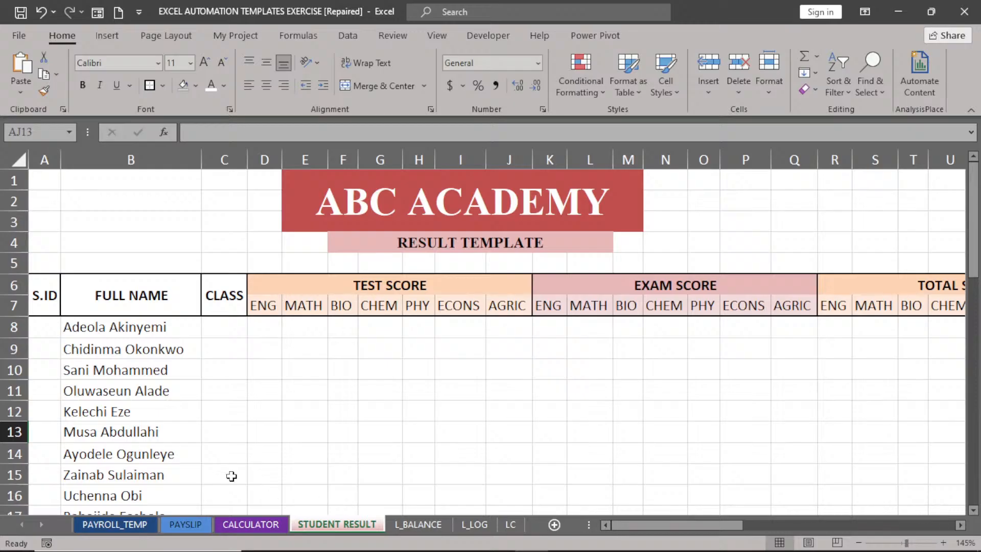
Enter 01 and 02 in A8:A9 and fill the series down to number every student.
{"action": "left_click", "coordinate": [46, 325]}
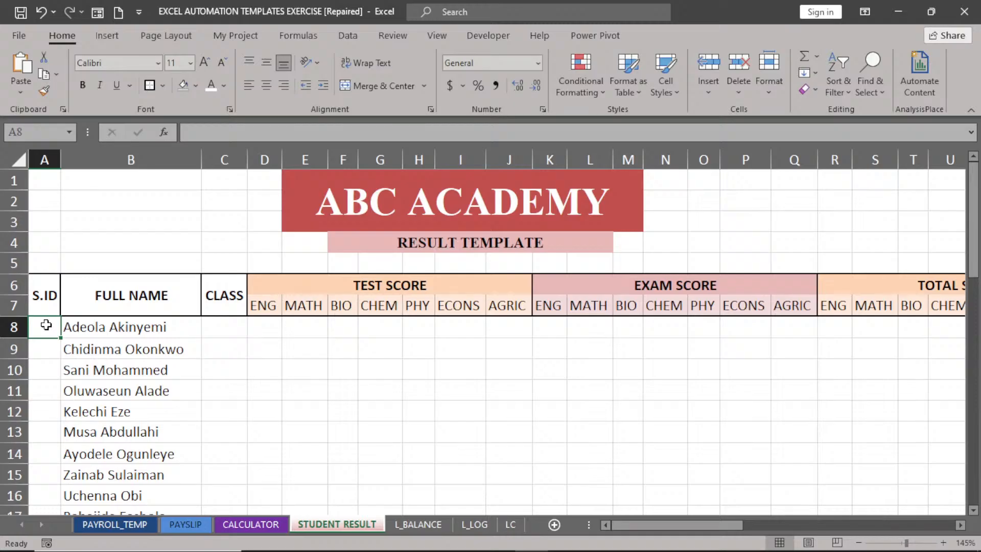
{"action": "type", "text": "01"}
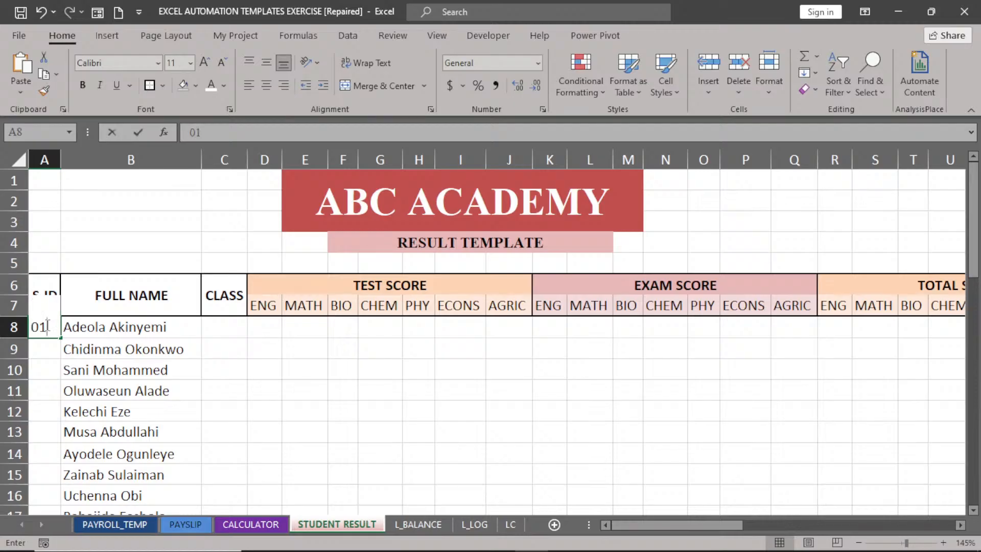
{"action": "key", "text": "Return"}
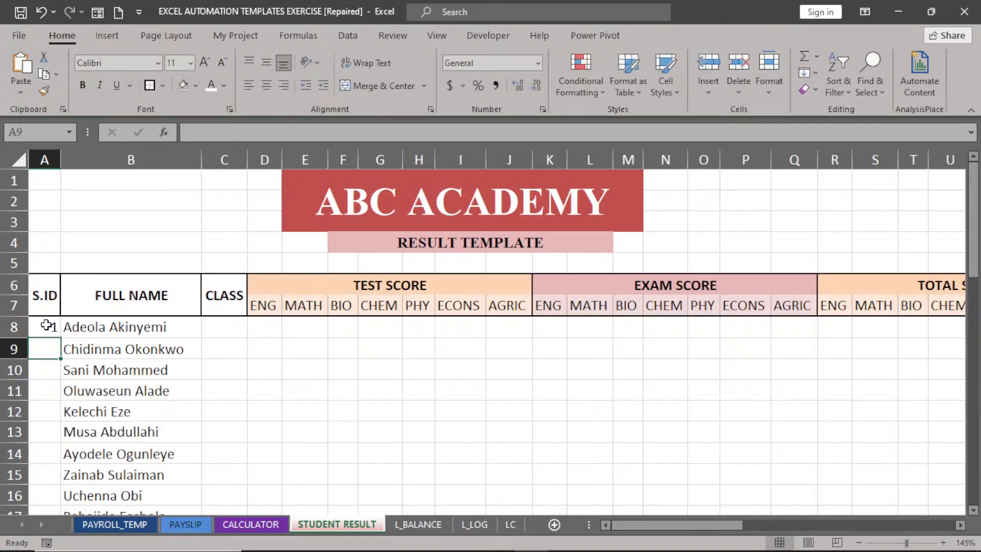
{"action": "type", "text": "02"}
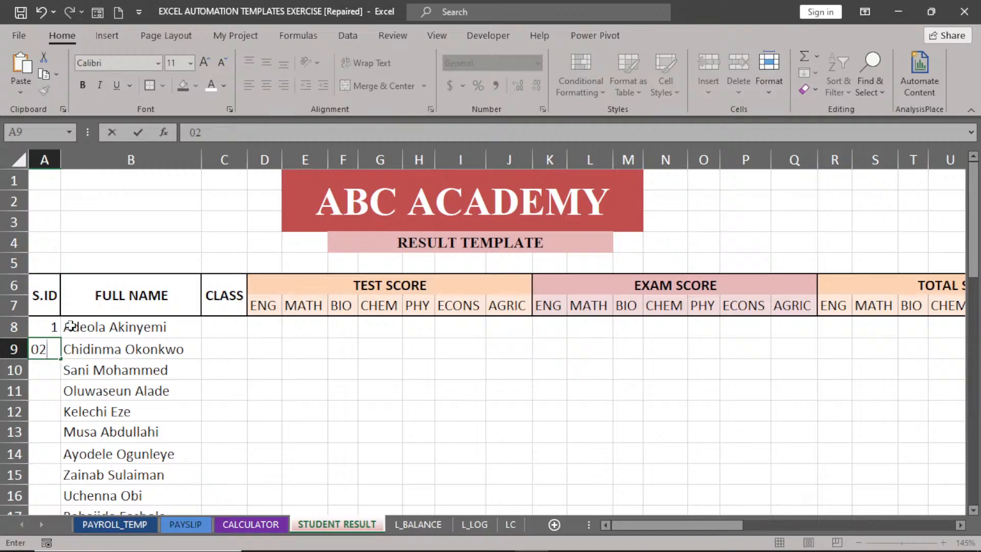
{"action": "left_click_drag", "start_coordinate": [36, 327], "coordinate": [38, 347]}
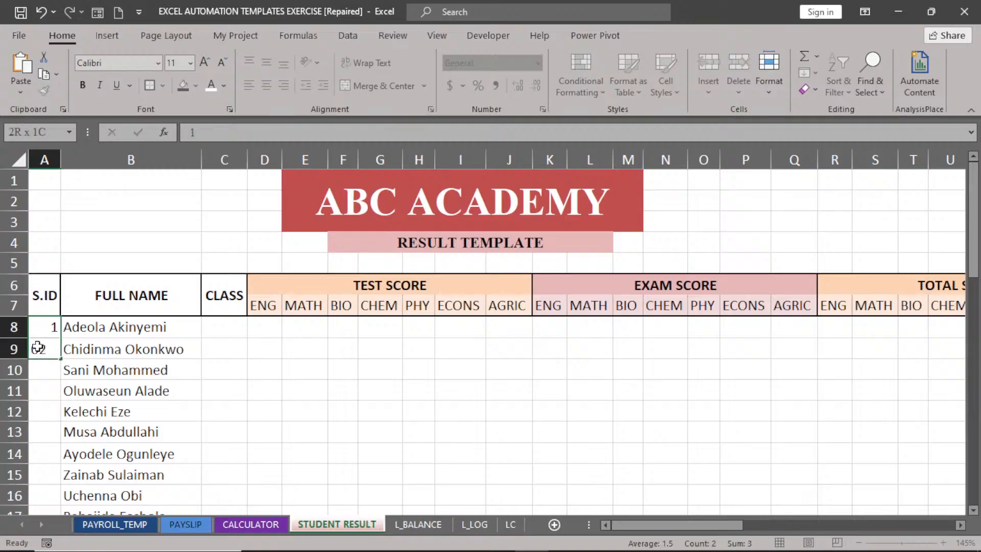
{"action": "double_click", "coordinate": [59, 359]}
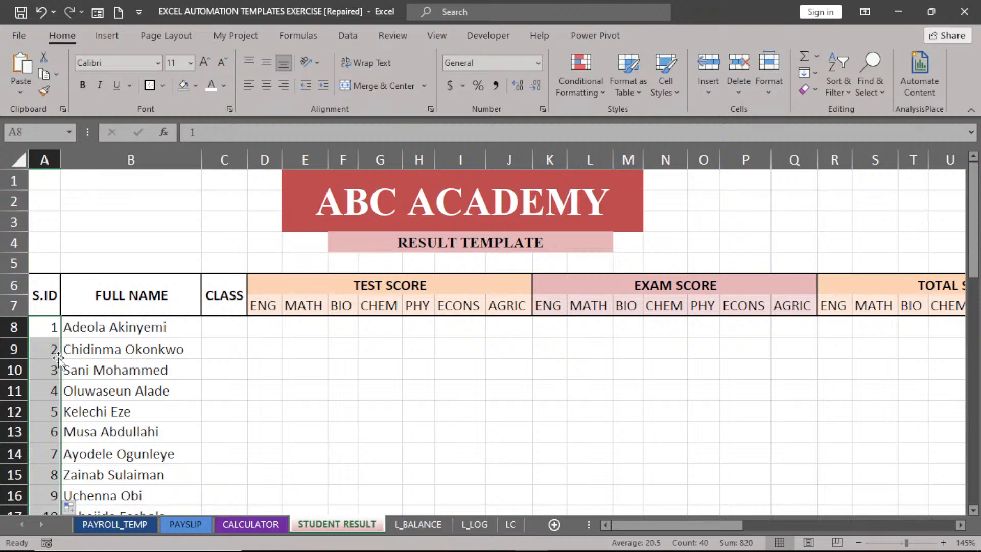
{"action": "left_click", "coordinate": [47, 330]}
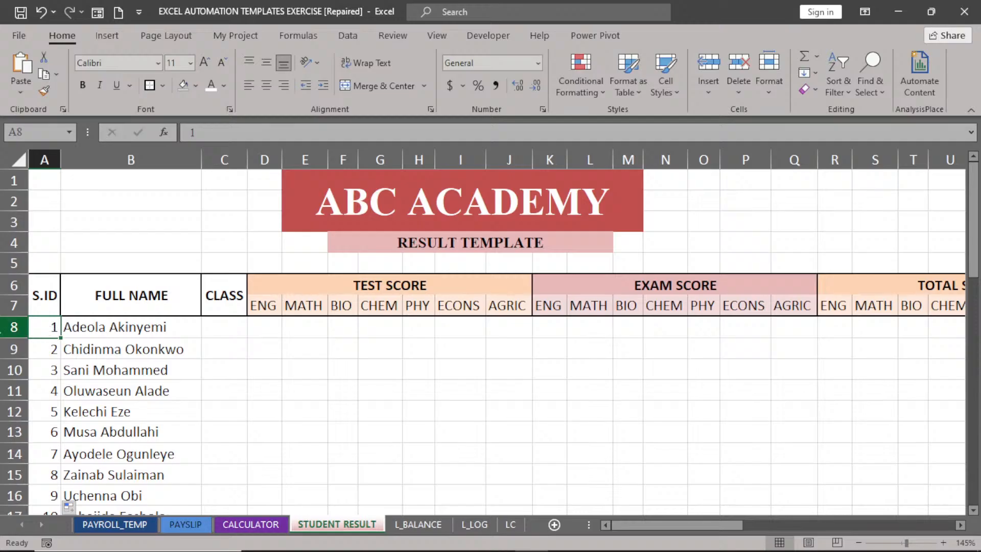
{"action": "left_click", "coordinate": [85, 200]}
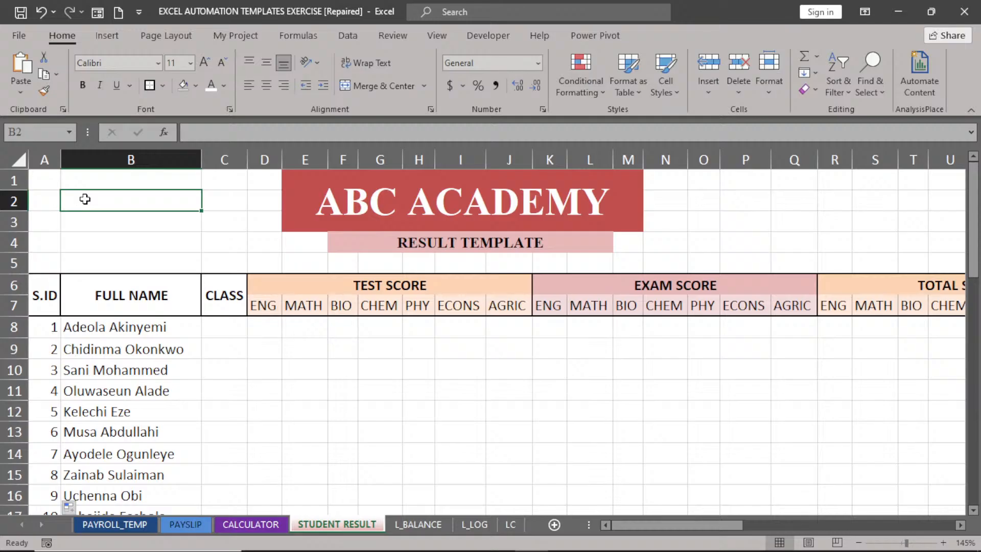
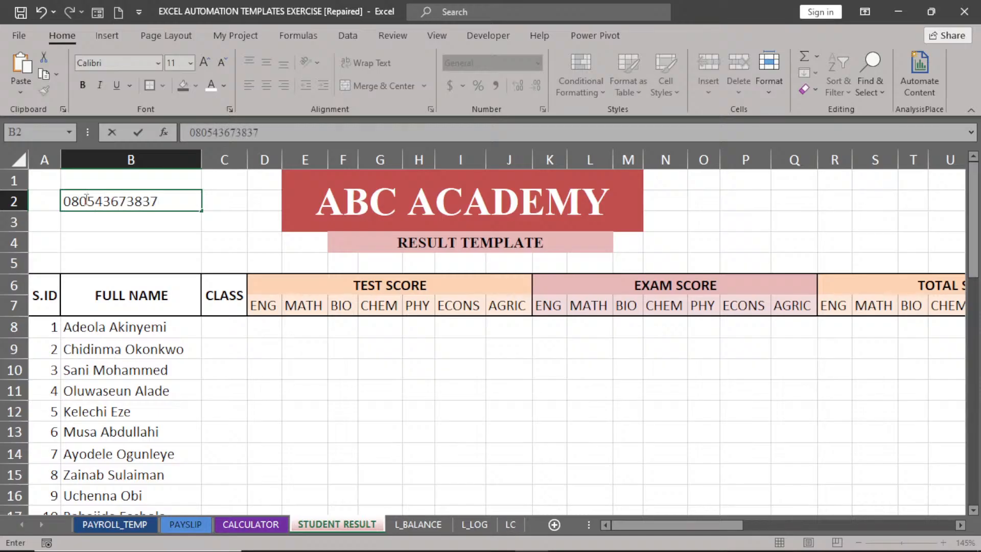
Enter a phone number in B2, re-entered with an apostrophe so its leading zero stays.
{"action": "key", "text": "Tab"}
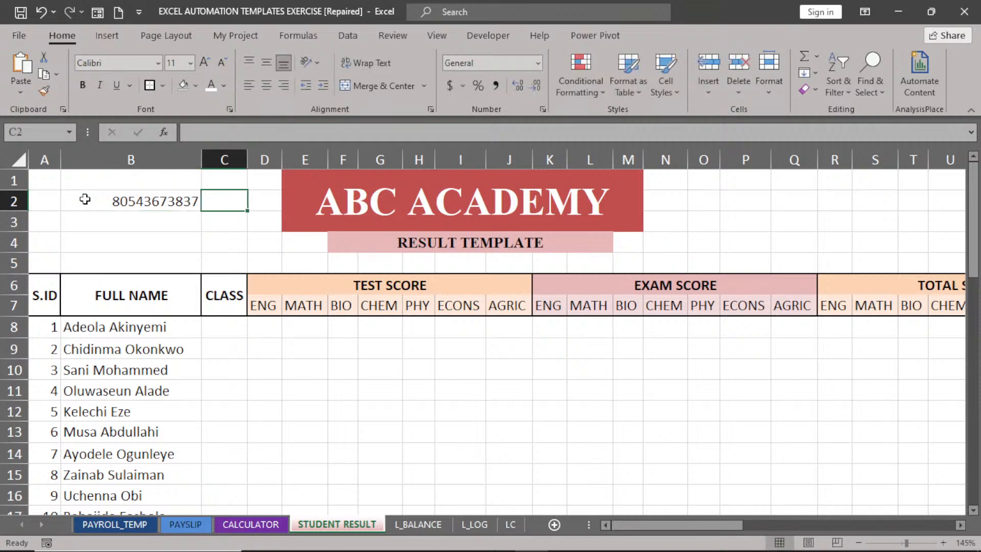
{"action": "left_click", "coordinate": [113, 204]}
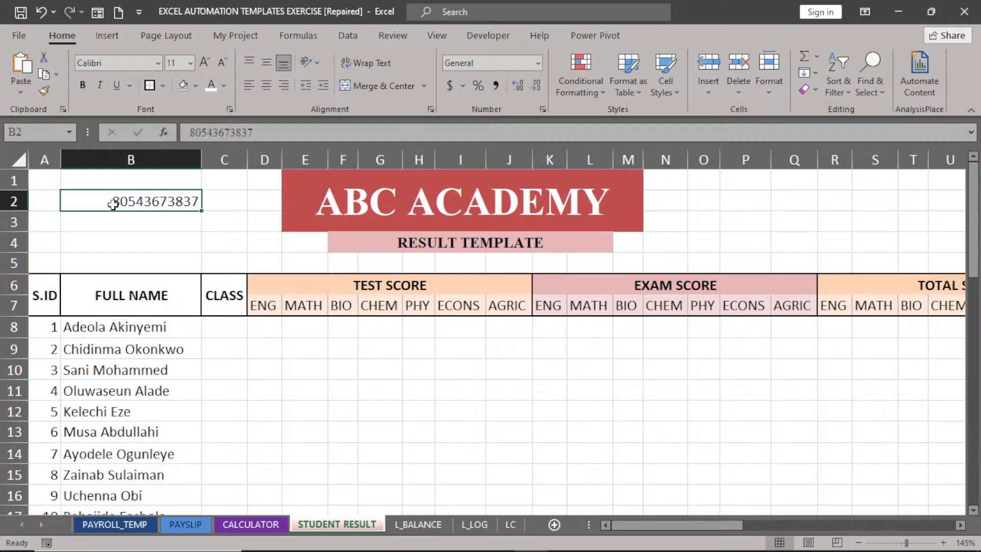
{"action": "double_click", "coordinate": [113, 205]}
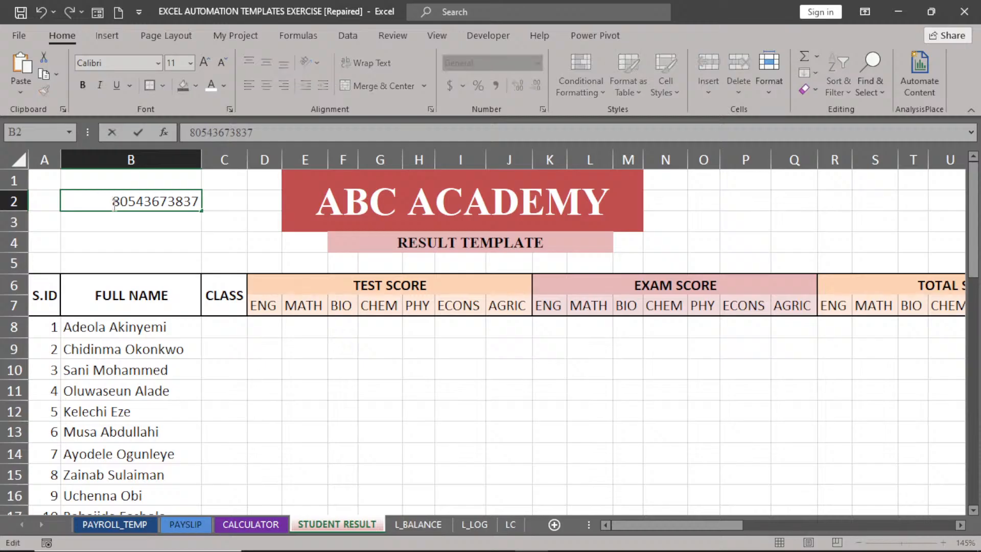
{"action": "type", "text": "'"}
{"action": "type", "text": "0"}
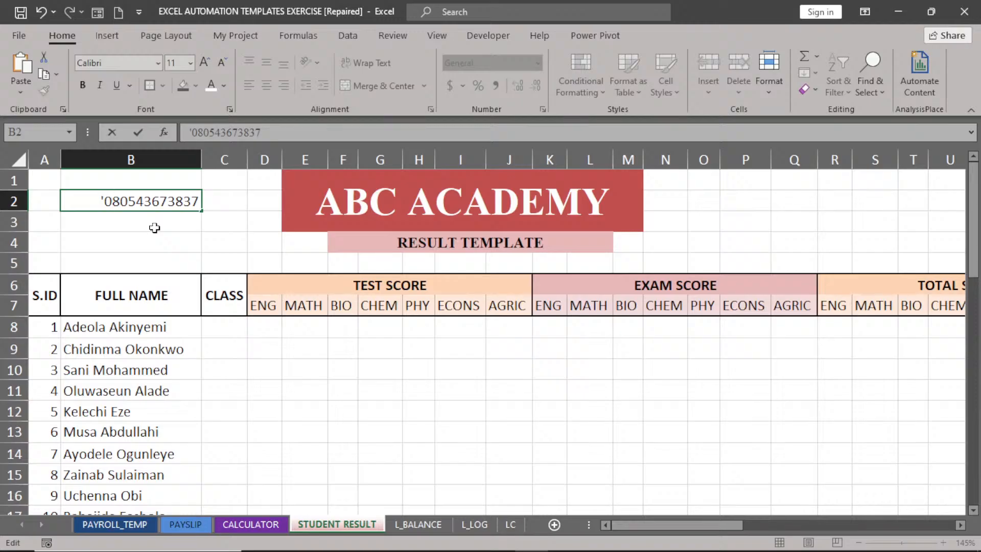
{"action": "key", "text": "Tab"}
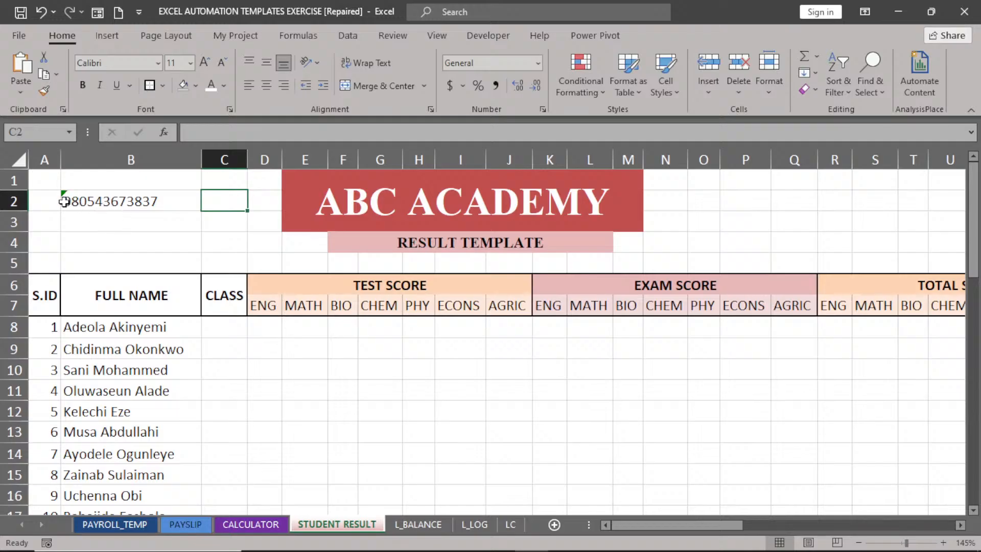
Check the number-stored-as-text warning on cell B2.
{"action": "left_click", "coordinate": [99, 223]}
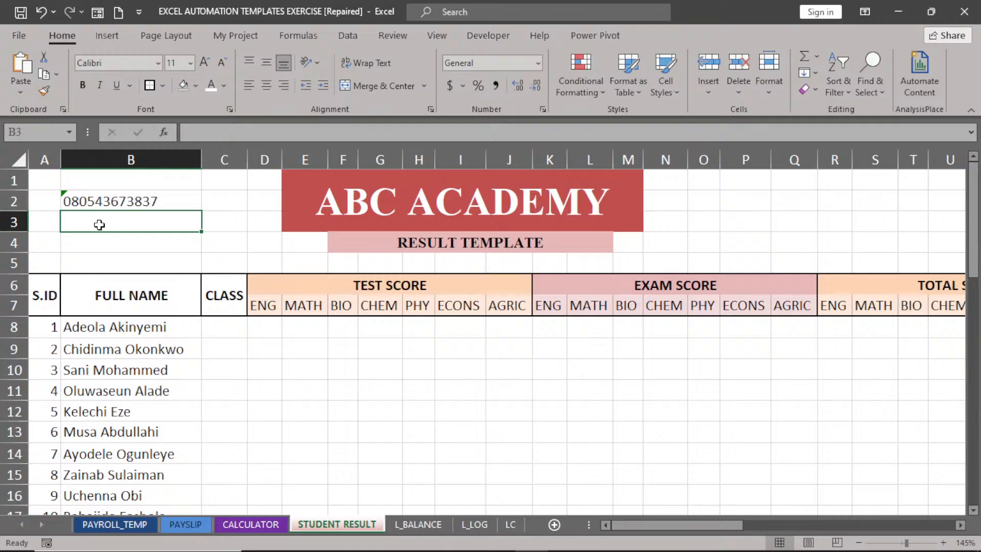
{"action": "left_click", "coordinate": [100, 200]}
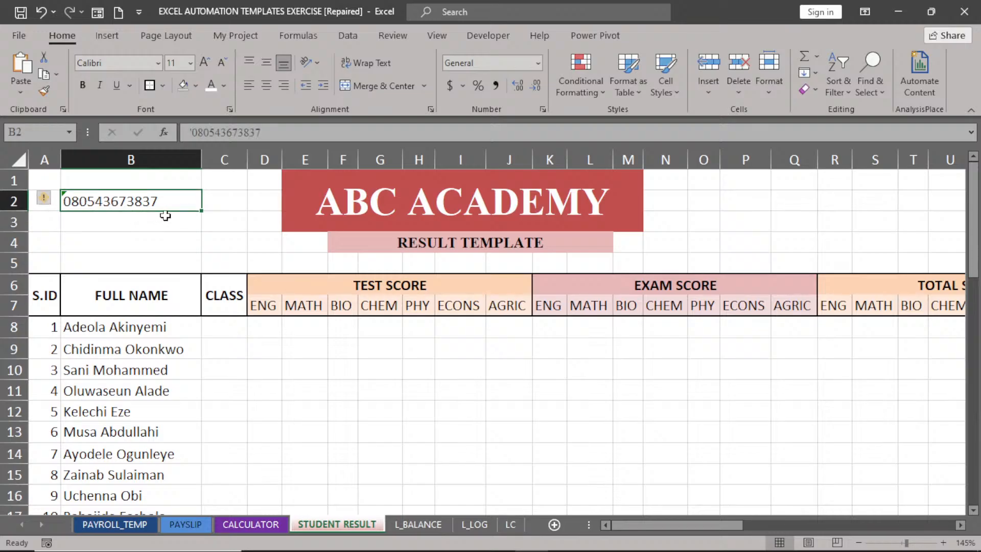
{"action": "left_click", "coordinate": [163, 234]}
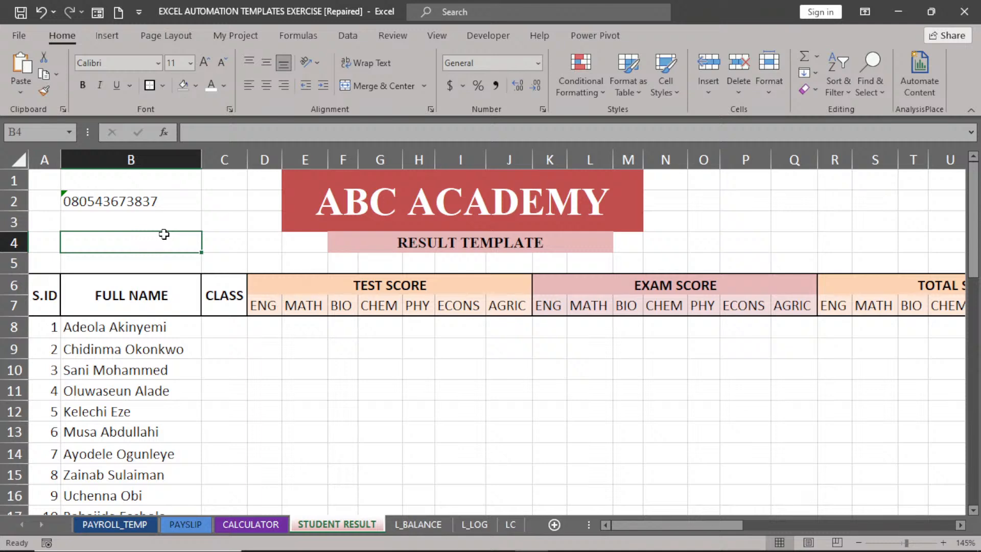
{"action": "left_click", "coordinate": [45, 330]}
Re-enter A8 as '01 and A9 as '02 so they keep their leading zeros.
{"action": "double_click", "coordinate": [45, 330]}
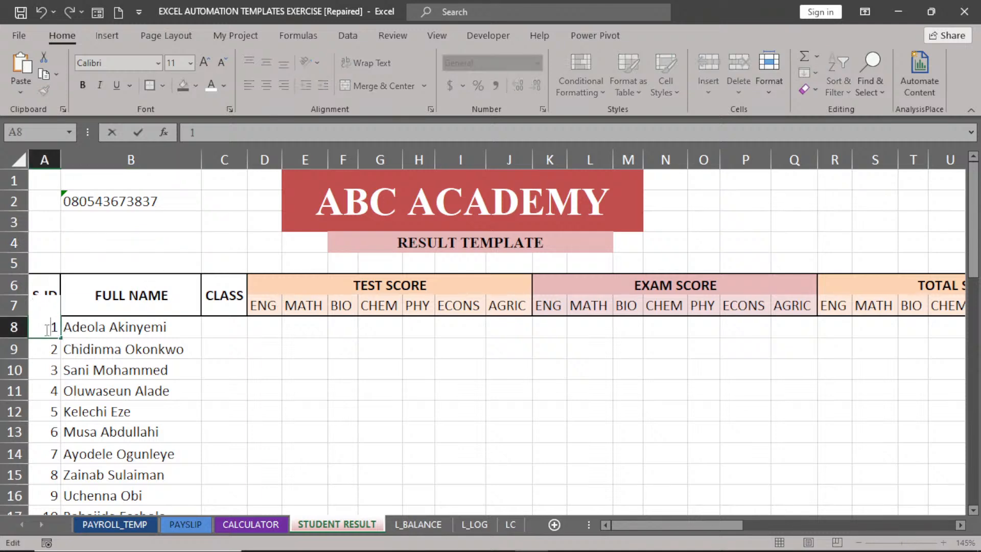
{"action": "type", "text": "'0"}
{"action": "left_click", "coordinate": [40, 348]}
{"action": "double_click", "coordinate": [40, 348]}
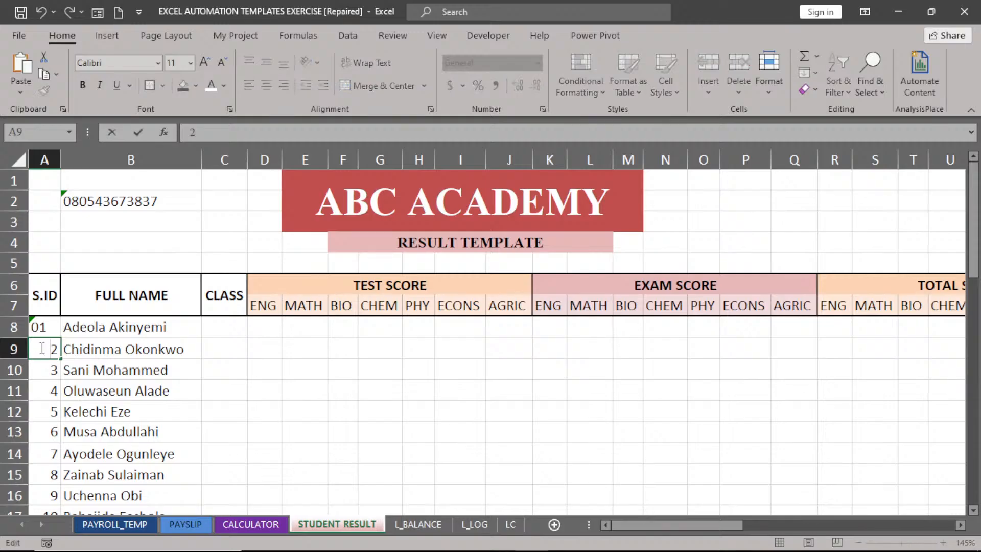
{"action": "type", "text": "0"}
{"action": "key", "text": "BackSpace"}
{"action": "type", "text": "'0"}
{"action": "left_click", "coordinate": [46, 380]}
Fill the 01, 02 pattern down the S.ID column through the last student.
{"action": "left_click", "coordinate": [45, 330]}
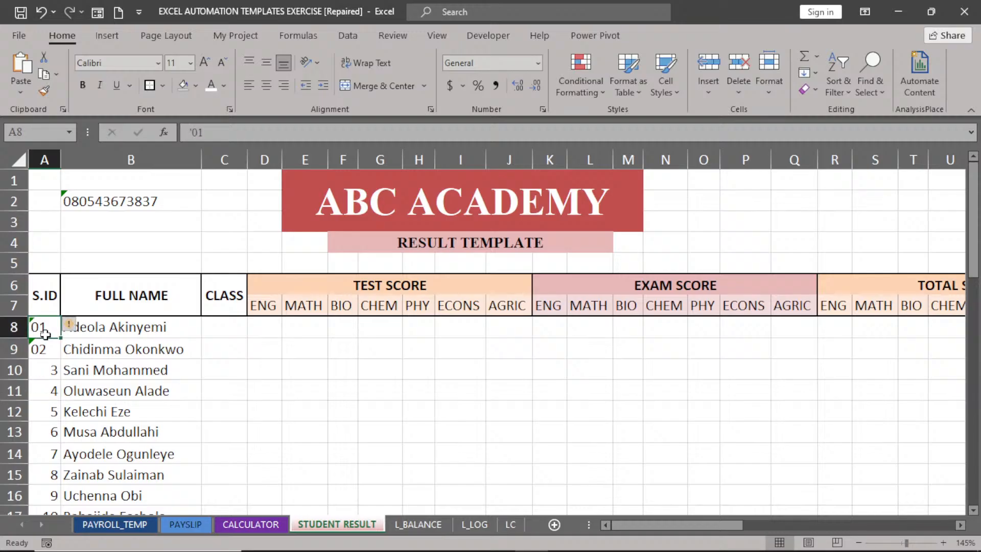
{"action": "left_click_drag", "start_coordinate": [45, 330], "coordinate": [46, 352]}
{"action": "double_click", "coordinate": [60, 360]}
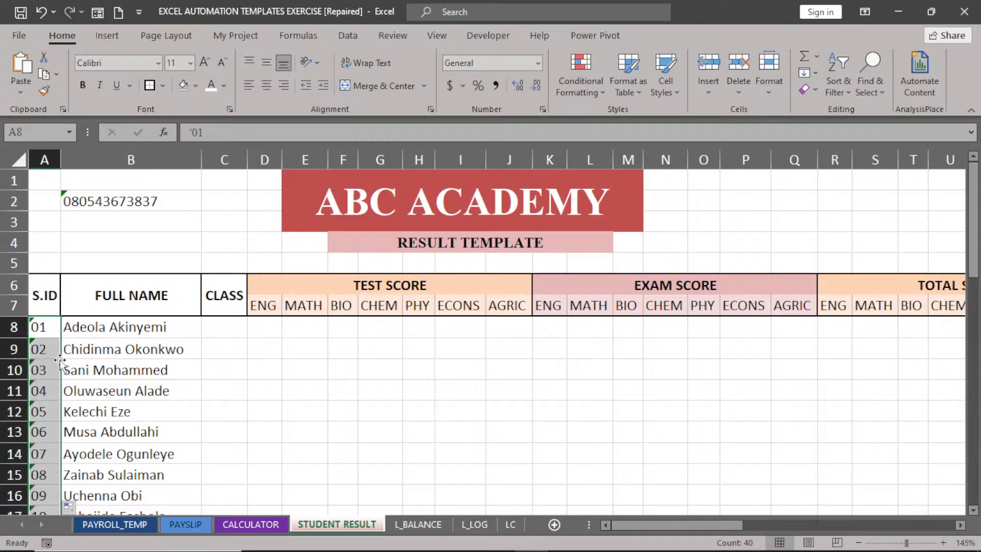
{"action": "left_click", "coordinate": [117, 344]}
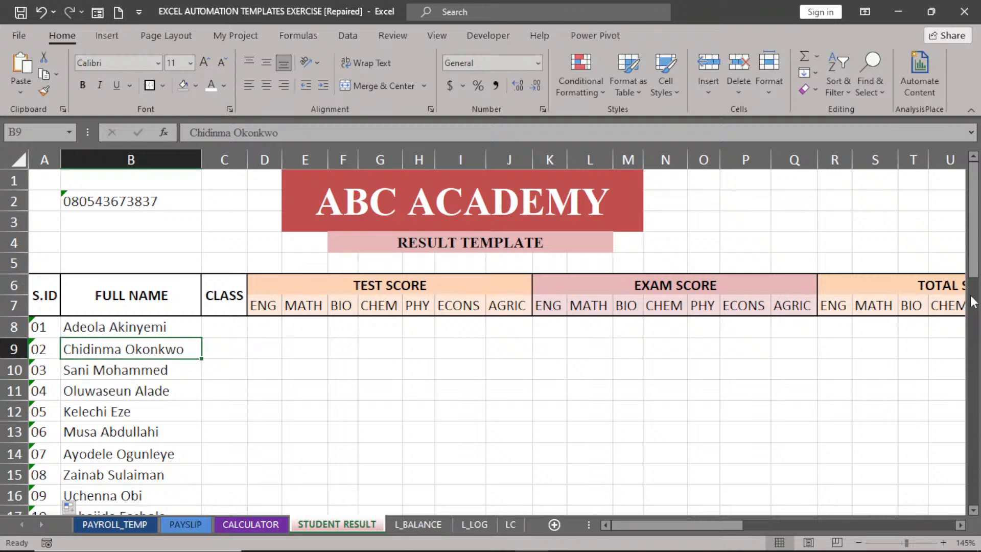
{"action": "mouse_move", "coordinate": [973, 253]}
{"action": "left_mouse_down"}
{"action": "mouse_move", "coordinate": [974, 496]}
{"action": "mouse_move", "coordinate": [974, 261]}
{"action": "left_mouse_up"}
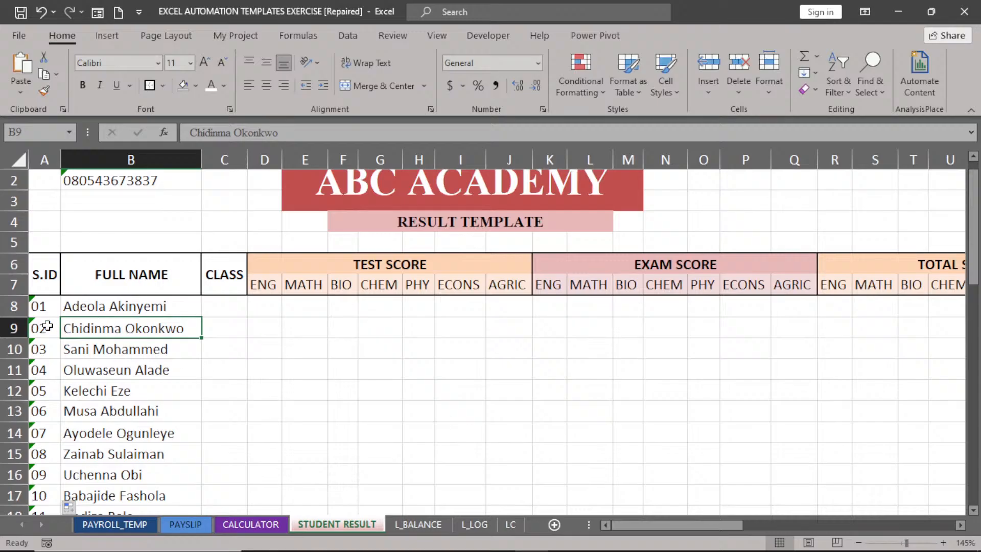
Enter =RANDBETWEEN(10,1000) in B4, then delete it so B4 is empty.
{"action": "left_click", "coordinate": [139, 226]}
{"action": "type", "text": "=RAN"}
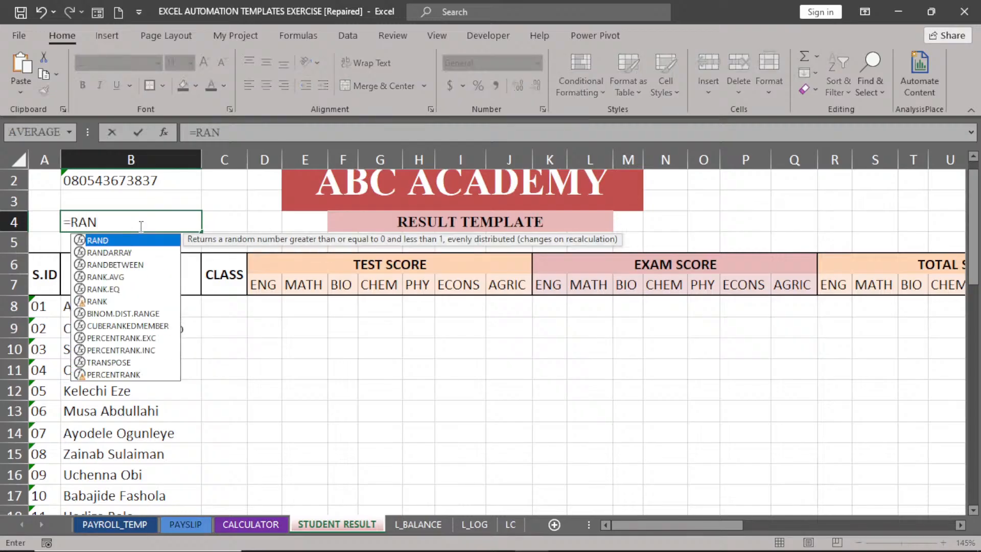
{"action": "double_click", "coordinate": [110, 265]}
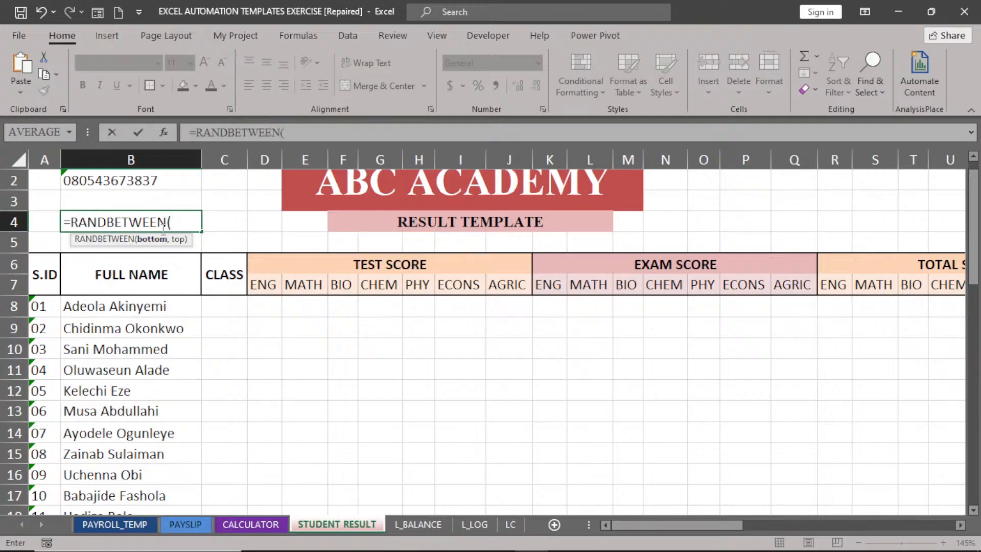
{"action": "type", "text": "10,10"}
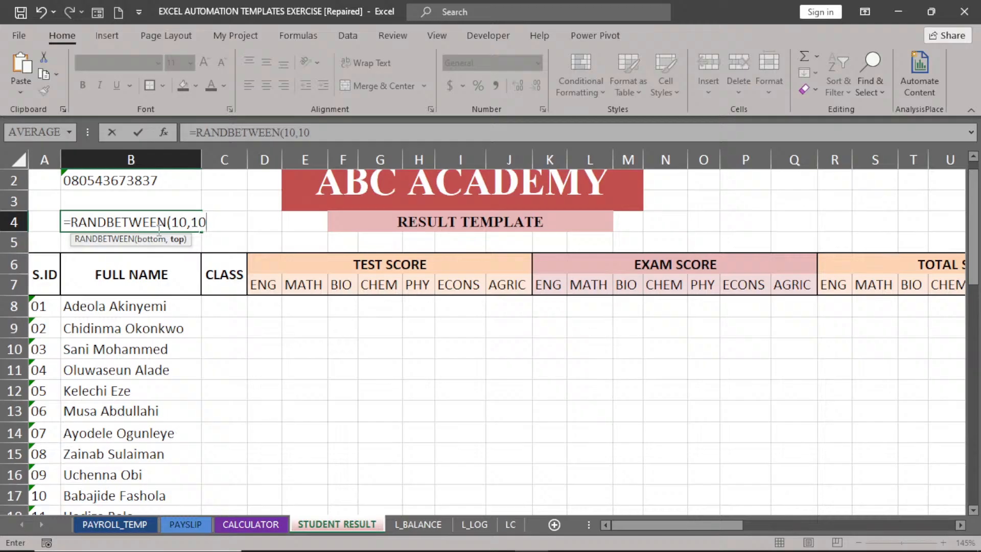
{"action": "type", "text": "00"}
{"action": "key", "text": "Return"}
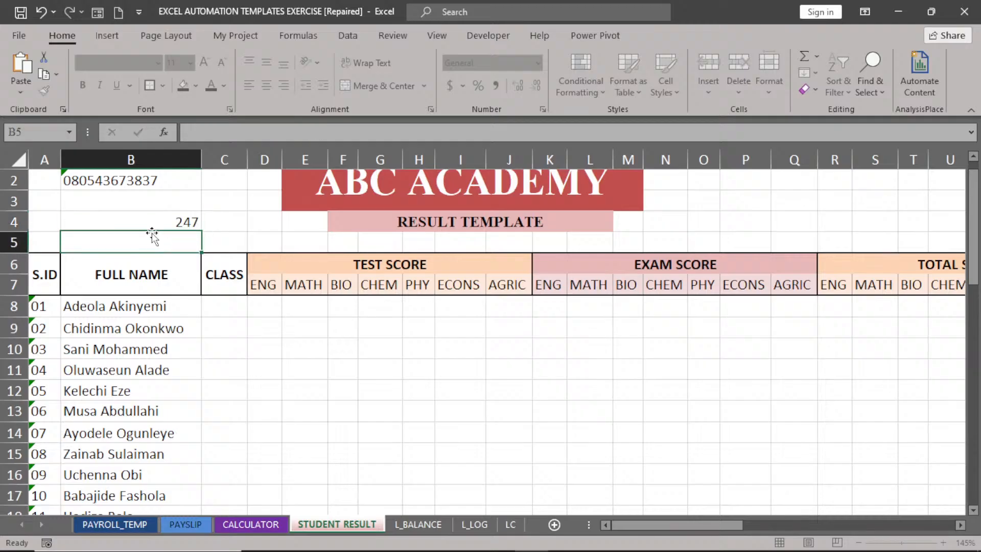
{"action": "left_click", "coordinate": [155, 222]}
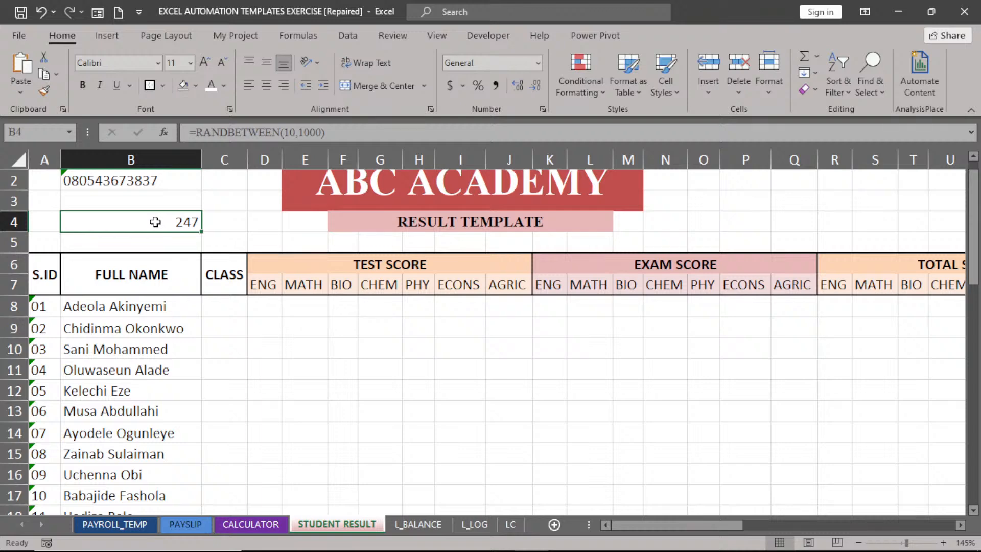
{"action": "key", "text": "Delete"}
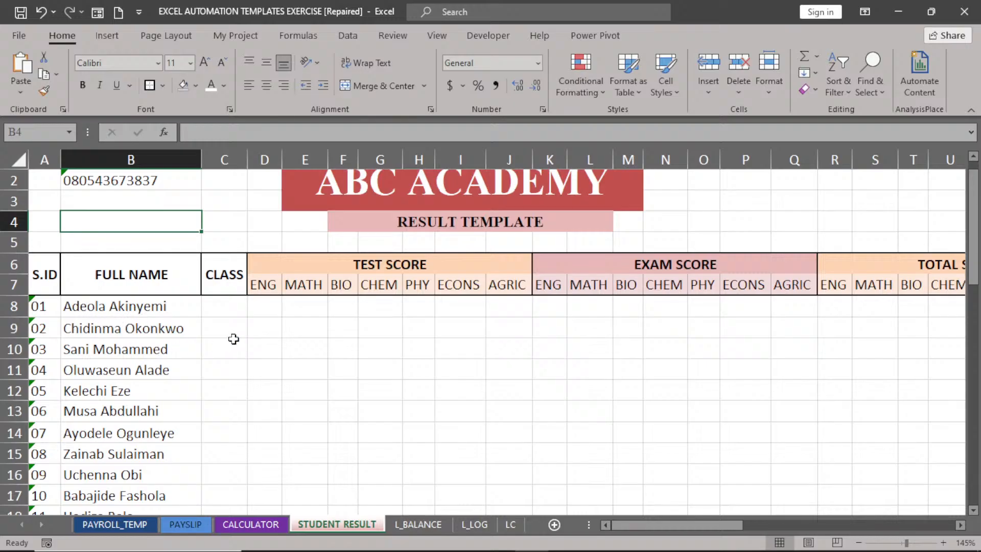
{"action": "left_click", "coordinate": [234, 310]}
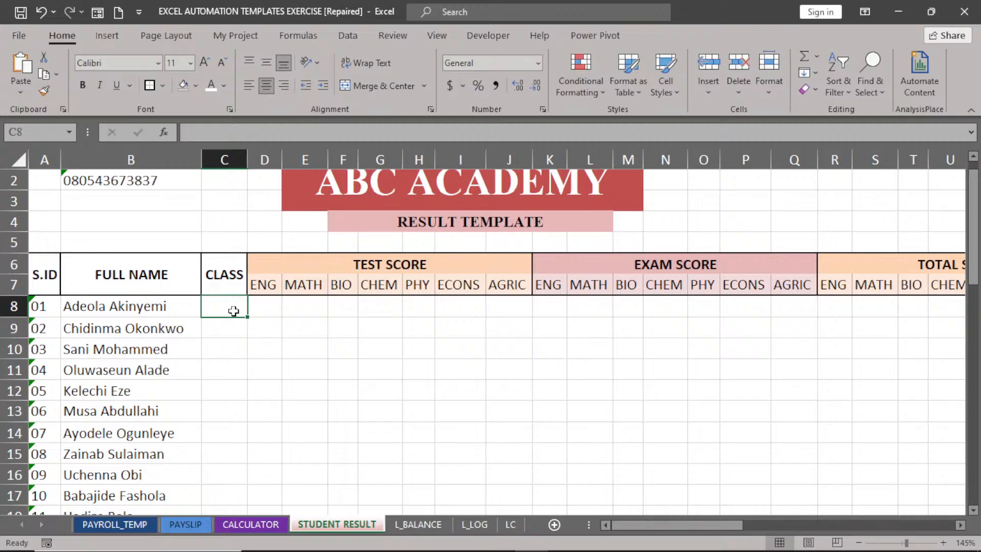
Enter SS3 in C8 and C9 and fill it down the CLASS column to row 47.
{"action": "type", "text": "SS3"}
{"action": "left_click", "coordinate": [226, 347]}
{"action": "left_click", "coordinate": [226, 306]}
{"action": "double_click", "coordinate": [246, 317]}
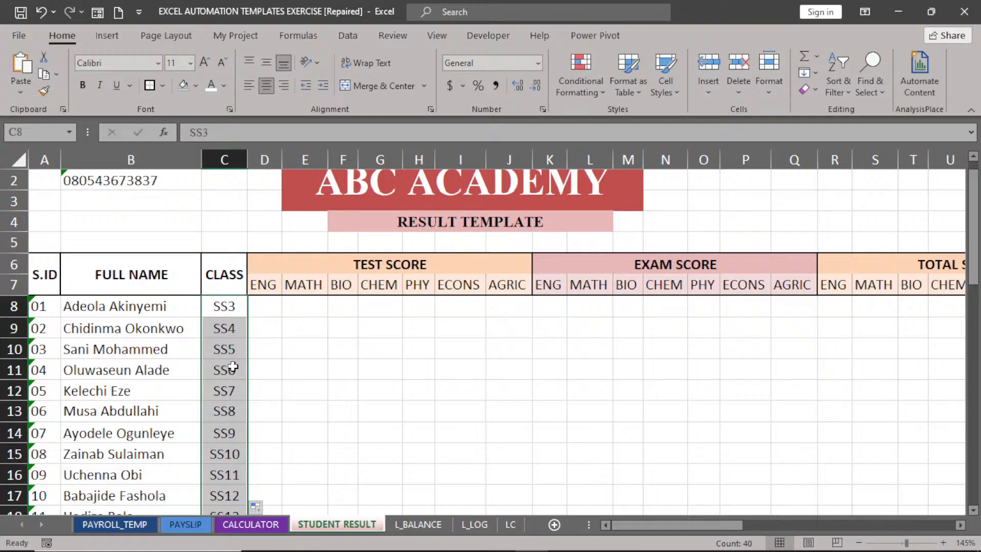
{"action": "left_click", "coordinate": [228, 329]}
{"action": "type", "text": "SS"}
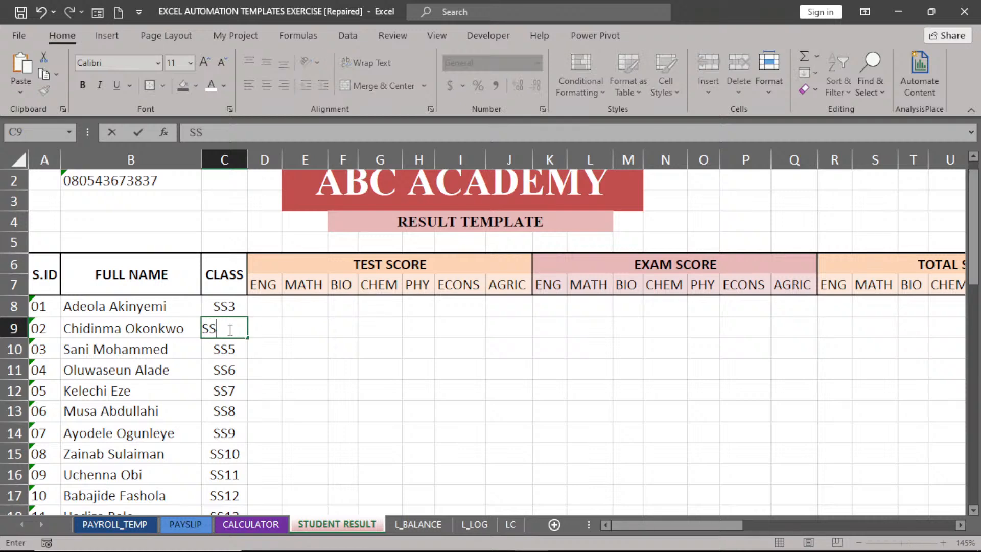
{"action": "type", "text": "3"}
{"action": "left_click", "coordinate": [282, 340]}
{"action": "left_click_drag", "start_coordinate": [231, 305], "coordinate": [233, 327]}
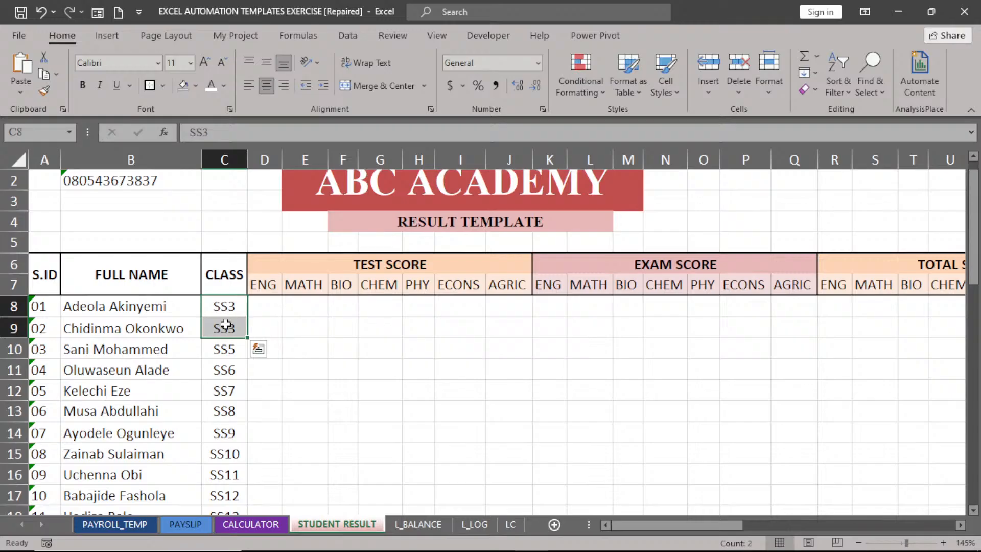
{"action": "double_click", "coordinate": [250, 338]}
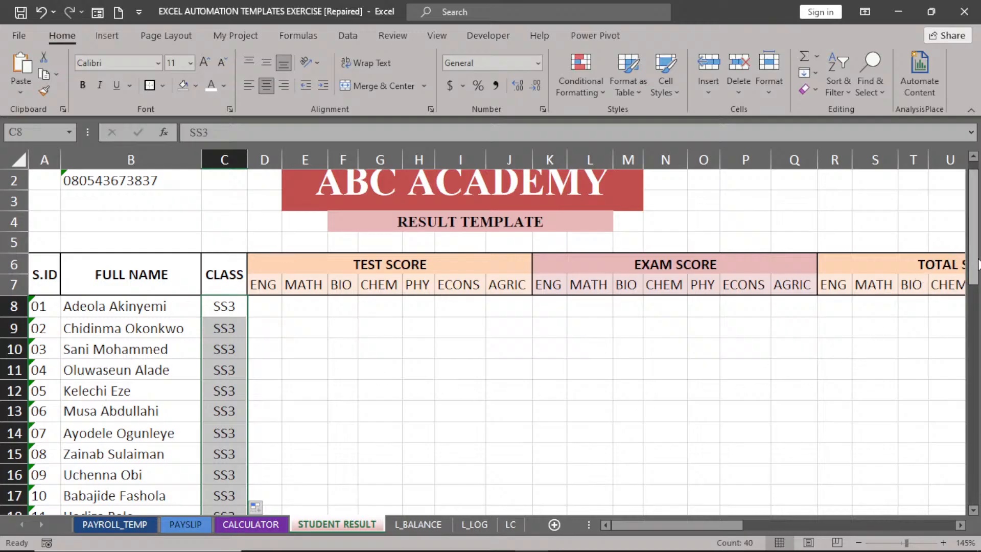
{"action": "left_click_drag", "start_coordinate": [978, 258], "coordinate": [975, 204]}
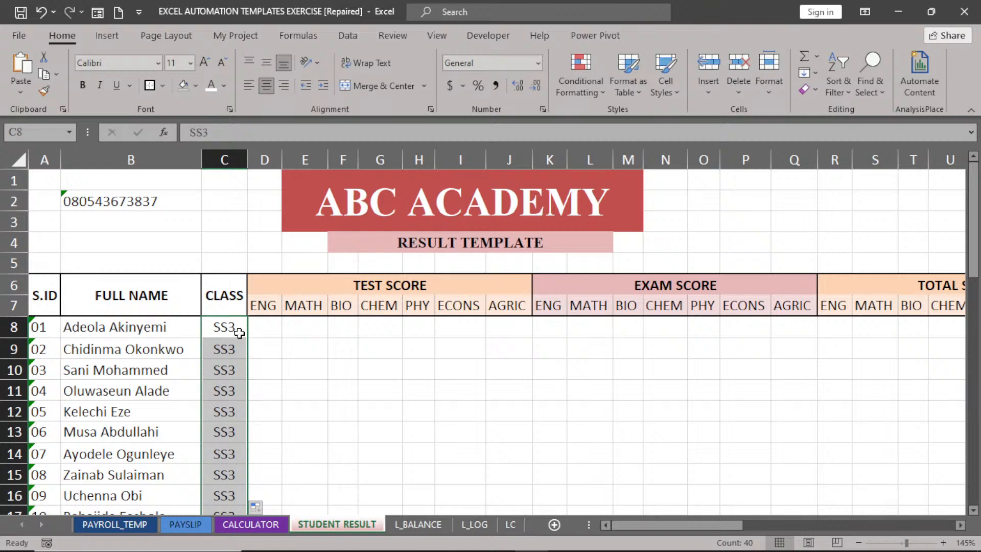
{"action": "left_click", "coordinate": [314, 330]}
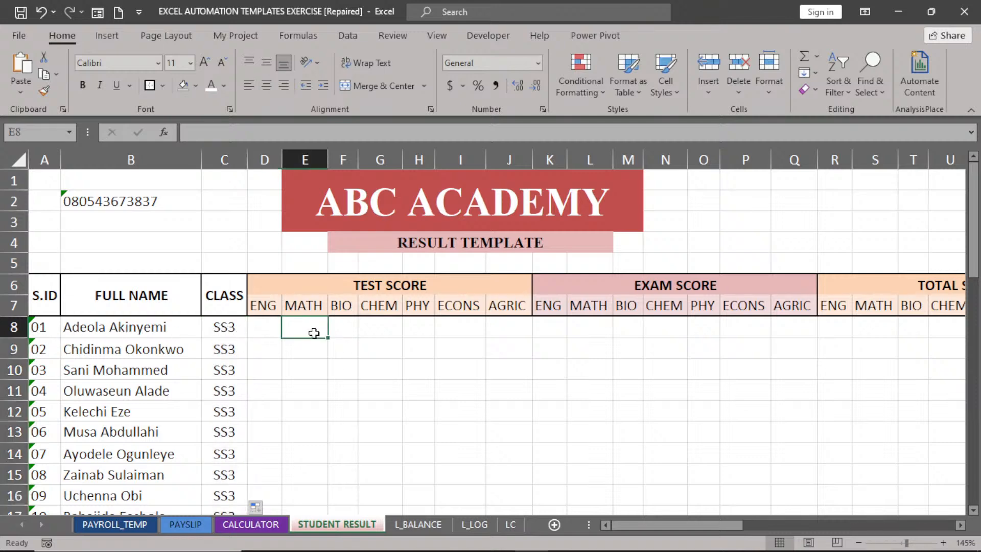
{"action": "left_click", "coordinate": [271, 330]}
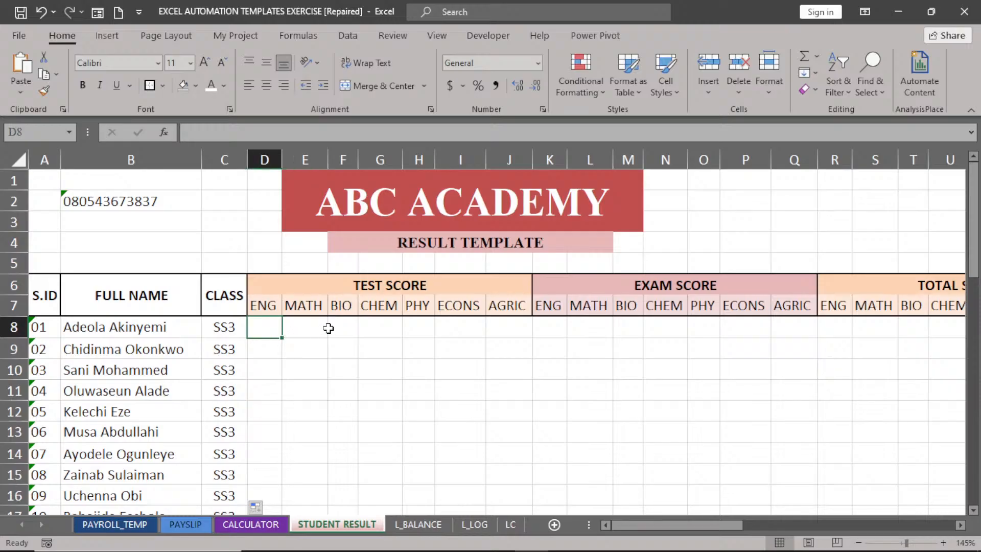
{"action": "left_click", "coordinate": [335, 330]}
{"action": "left_click", "coordinate": [390, 332]}
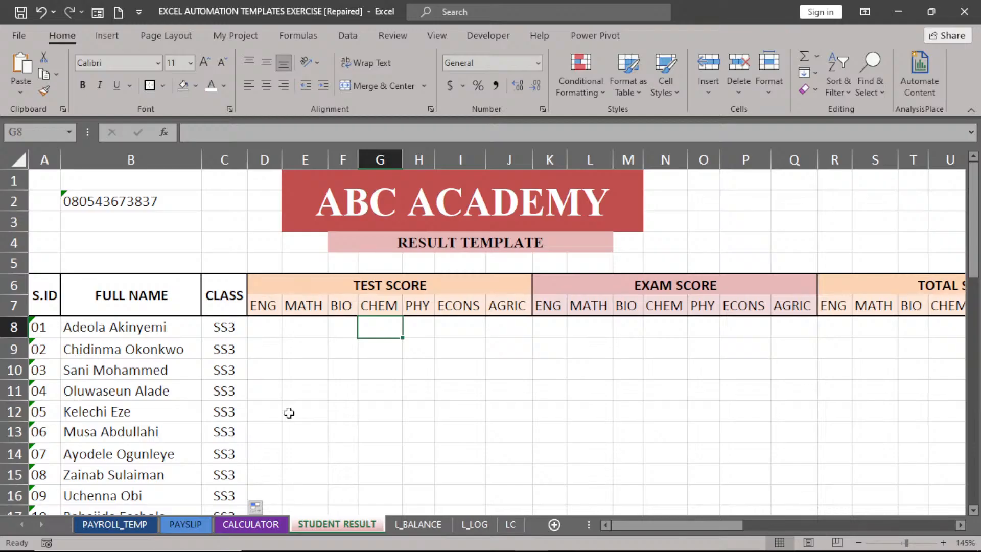
{"action": "left_click", "coordinate": [259, 326]}
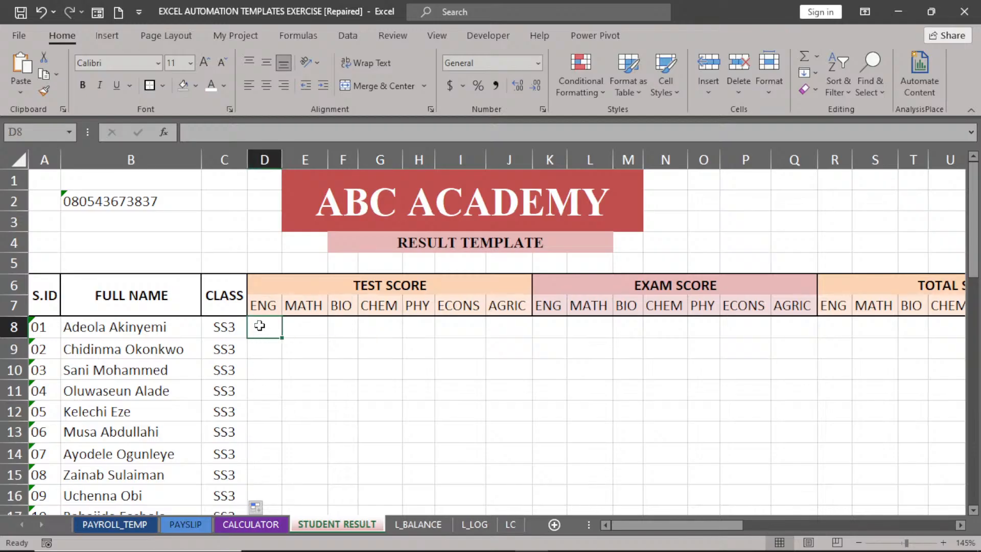
{"action": "left_click", "coordinate": [307, 323]}
{"action": "left_click", "coordinate": [349, 325]}
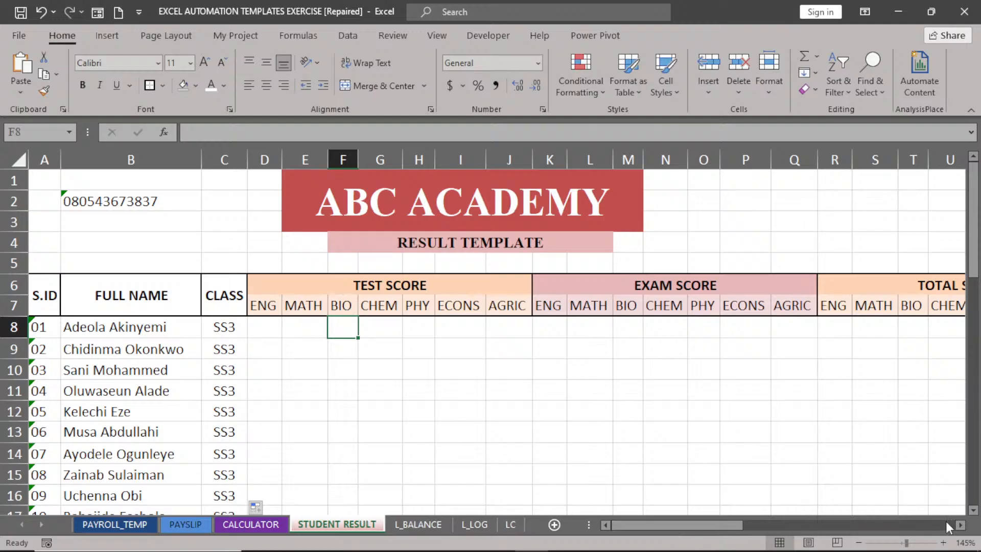
Scroll right to show the TOTAL SCORE columns and select the ENG total cell R8.
{"action": "left_click", "coordinate": [961, 526]}
{"action": "left_click", "coordinate": [961, 527]}
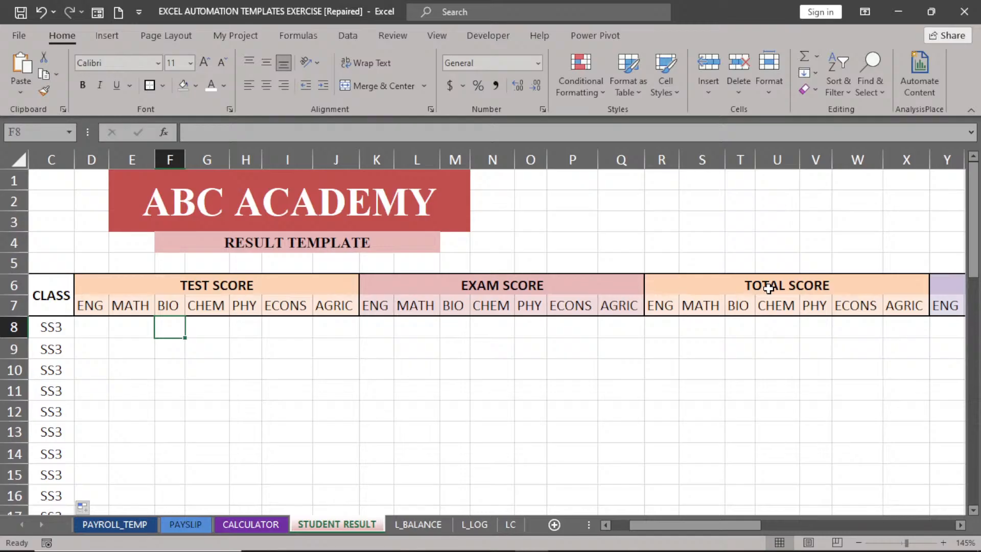
{"action": "left_click", "coordinate": [663, 328]}
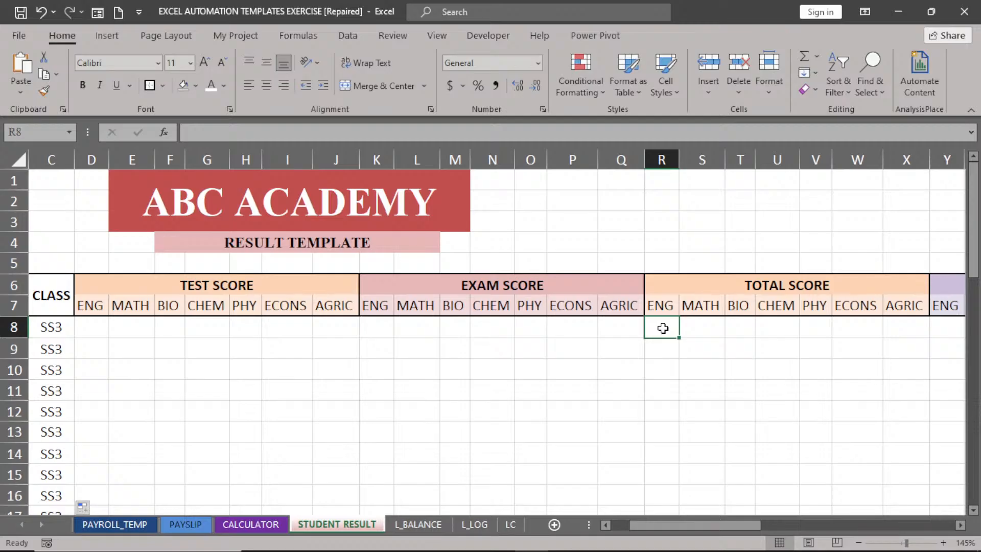
Enter =D8+K8 in R8 to add the first student's ENG test and exam scores.
{"action": "type", "text": "="}
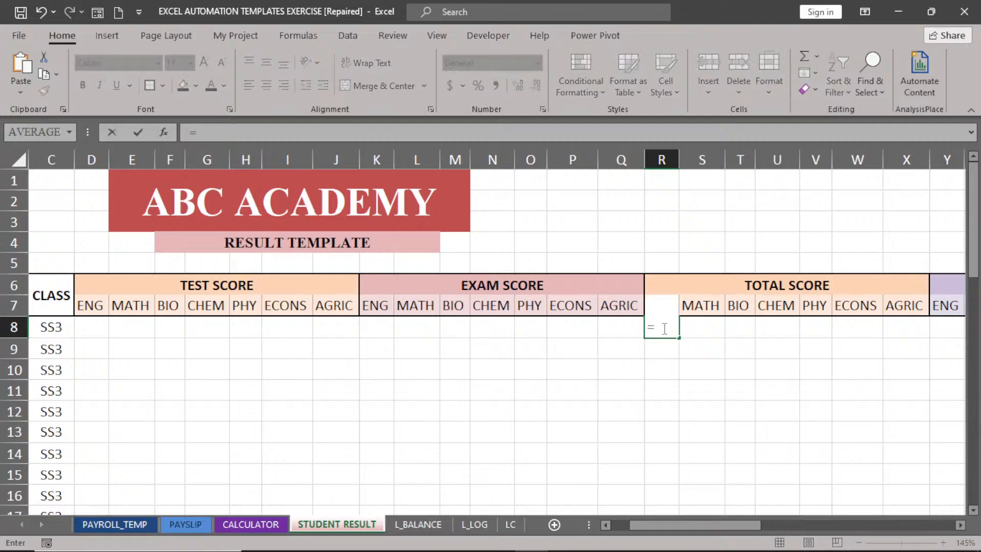
{"action": "left_click", "coordinate": [85, 327]}
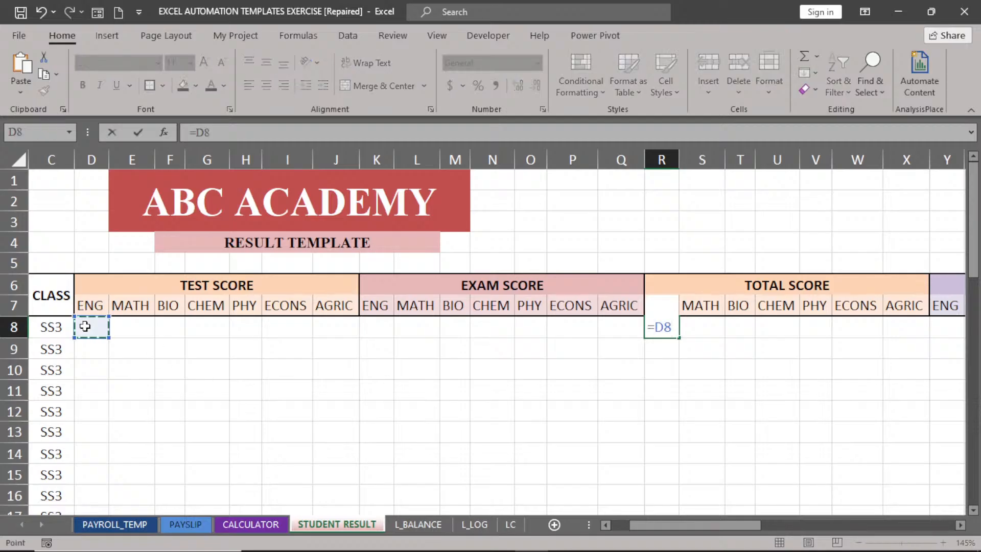
{"action": "type", "text": "+"}
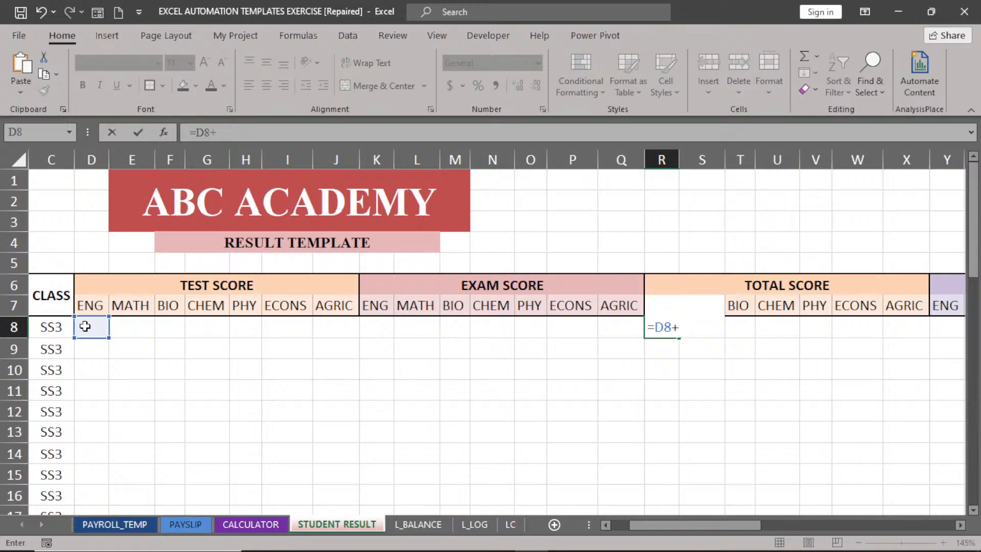
{"action": "left_click", "coordinate": [378, 322]}
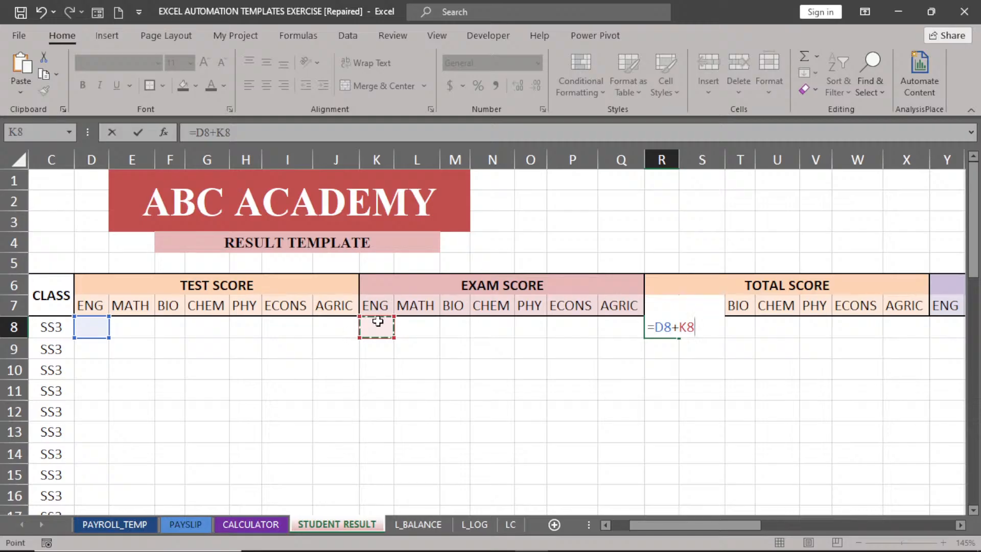
{"action": "key", "text": "Return"}
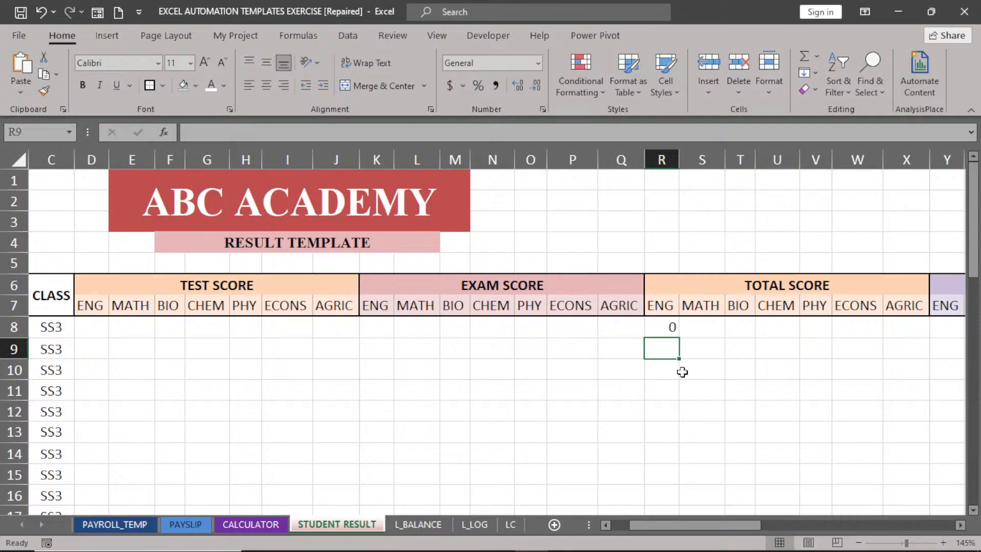
{"action": "left_click", "coordinate": [666, 332]}
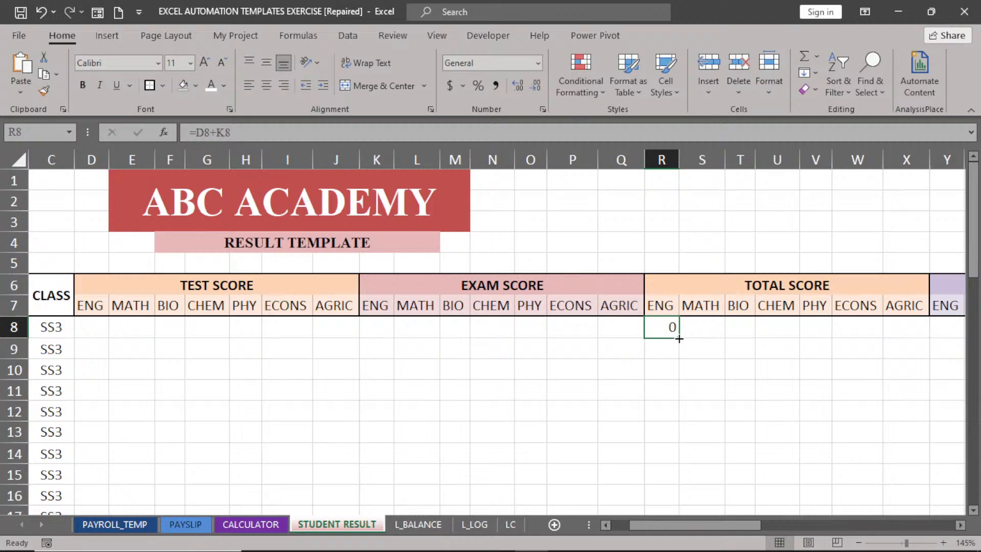
Fill R8's total formula right through X8 for MATH to AGRIC.
{"action": "left_click_drag", "start_coordinate": [679, 339], "coordinate": [910, 330]}
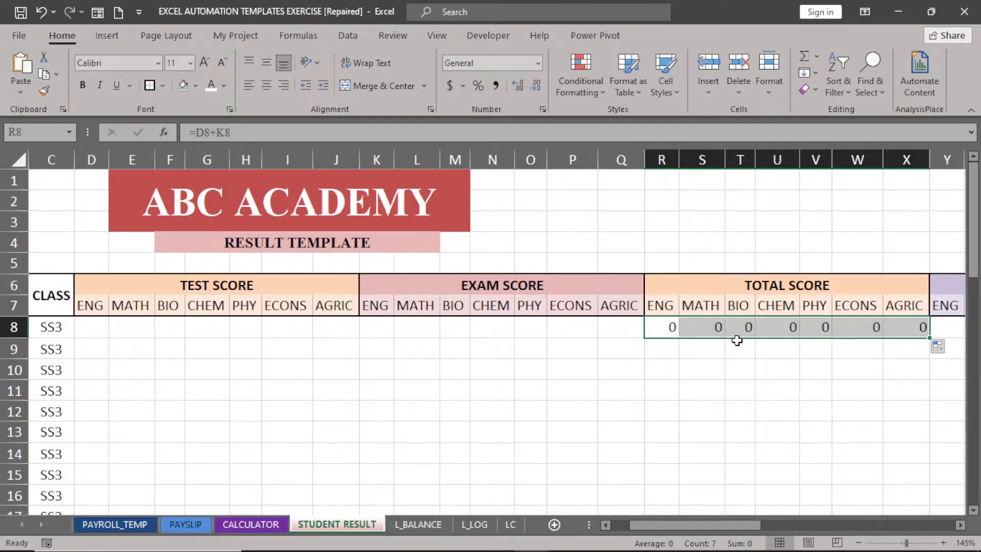
{"action": "left_click", "coordinate": [669, 329]}
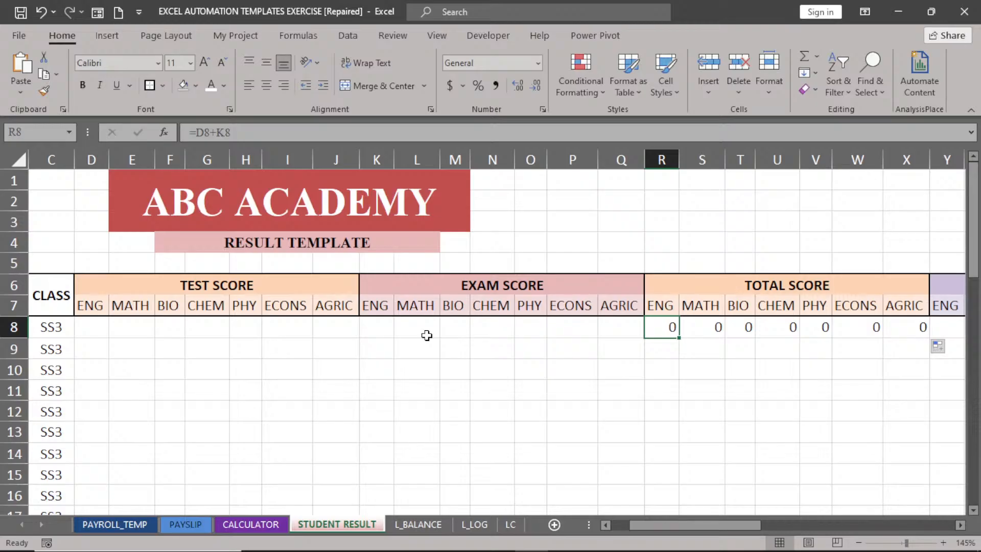
Type the labels RELATIVE, ABSOLUTE and MIXED in a column above the table.
{"action": "left_click", "coordinate": [566, 203]}
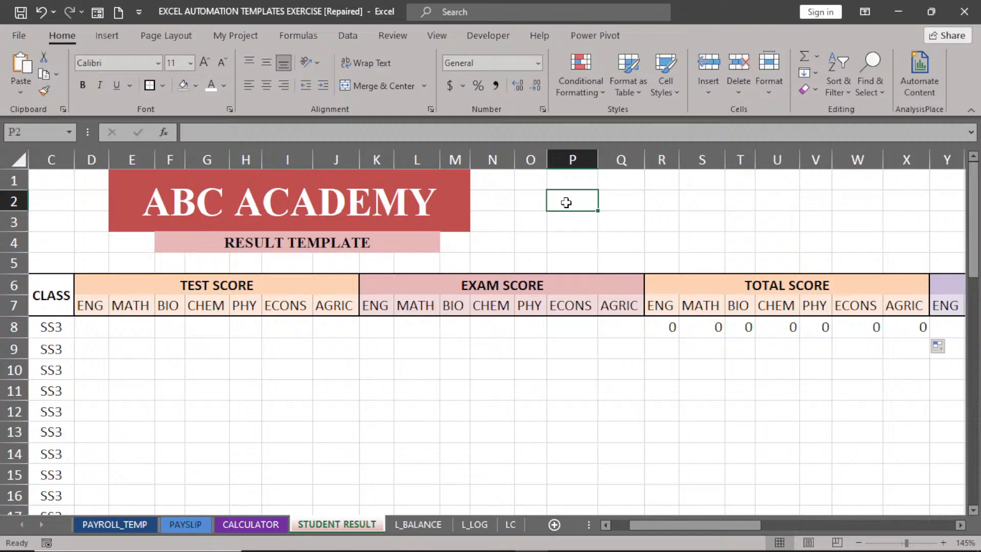
{"action": "type", "text": "RELATIVE"}
{"action": "key", "text": "Return"}
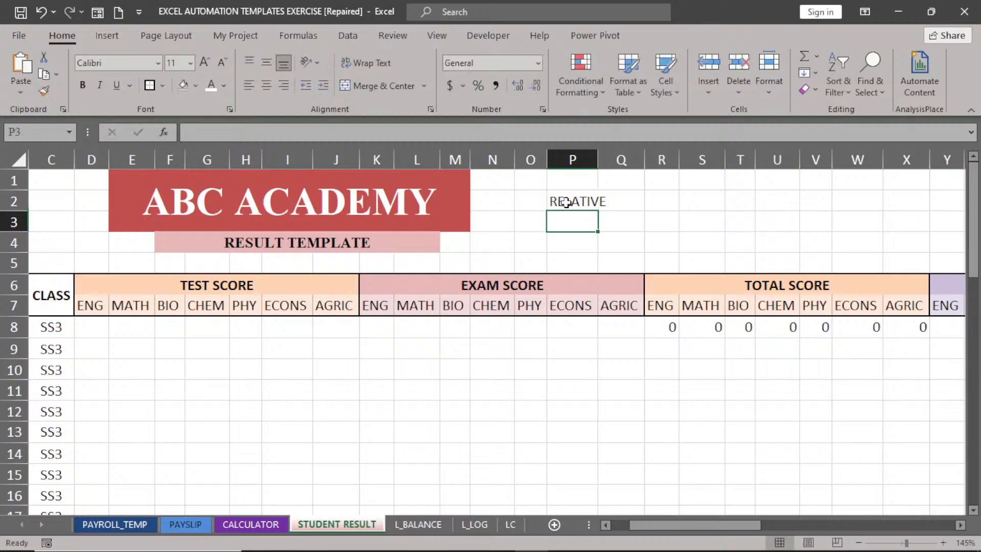
{"action": "type", "text": "ABSOLUTE"}
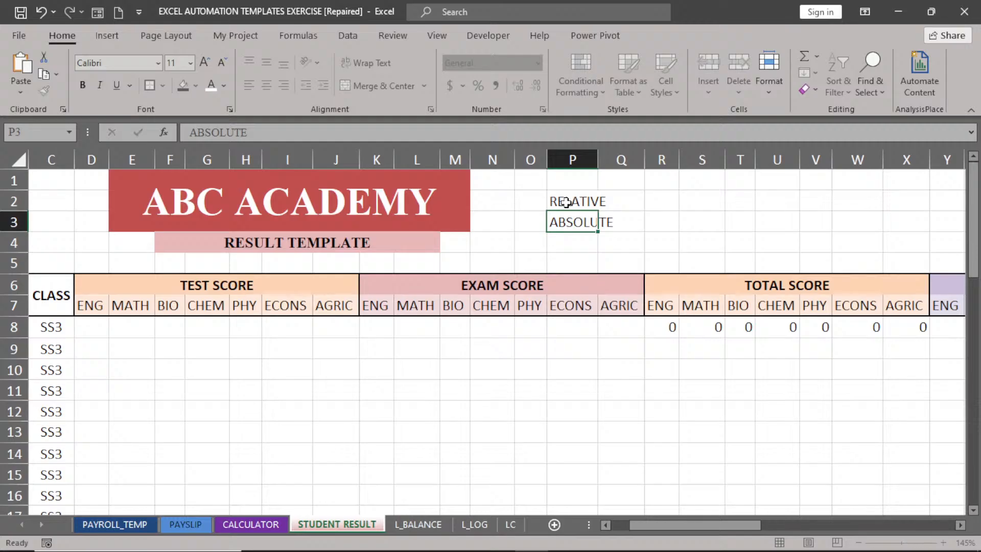
{"action": "key", "text": "Return"}
{"action": "type", "text": "MIXED"}
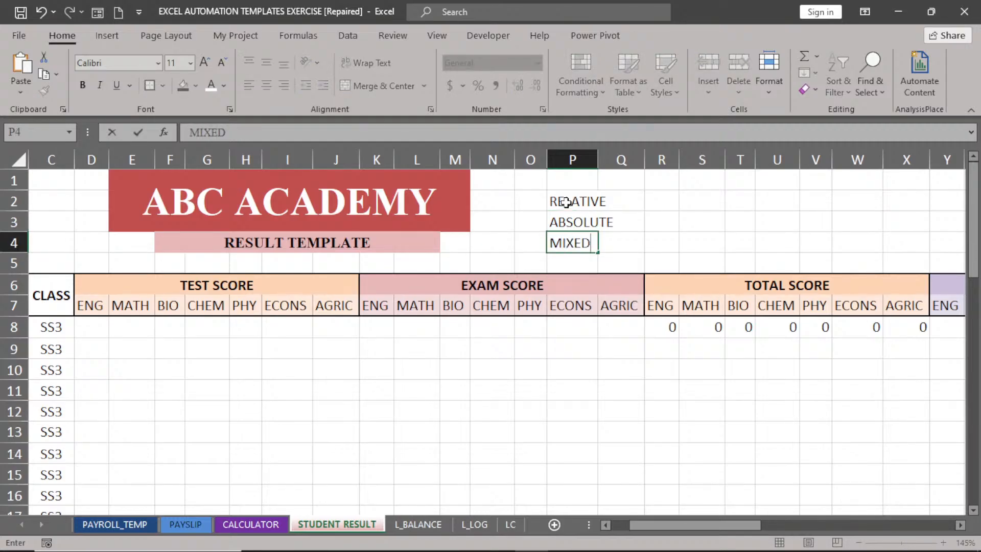
{"action": "left_click", "coordinate": [670, 196]}
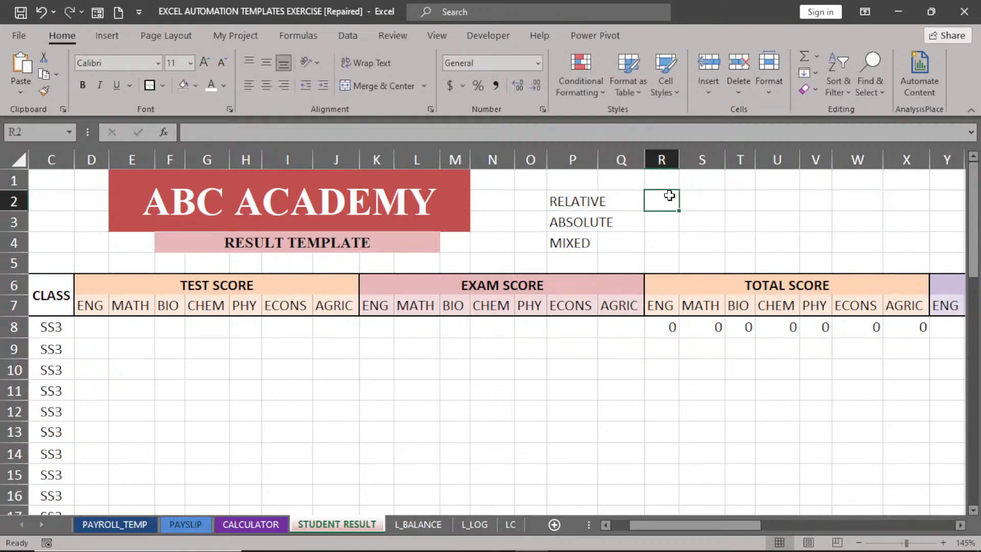
Enter ":" beside RELATIVE and "$" beside both ABSOLUTE and MIXED.
{"action": "type", "text": ":"}
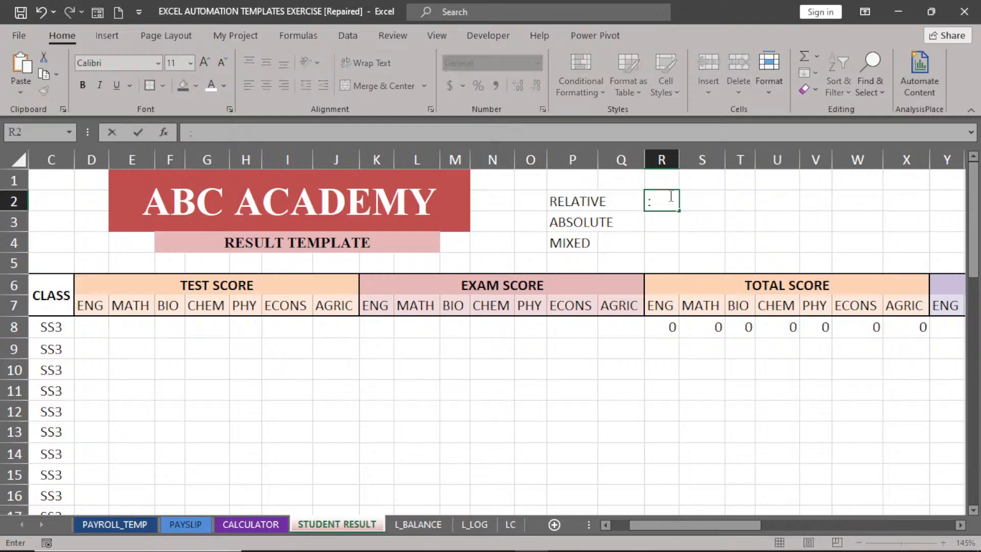
{"action": "left_click", "coordinate": [670, 223]}
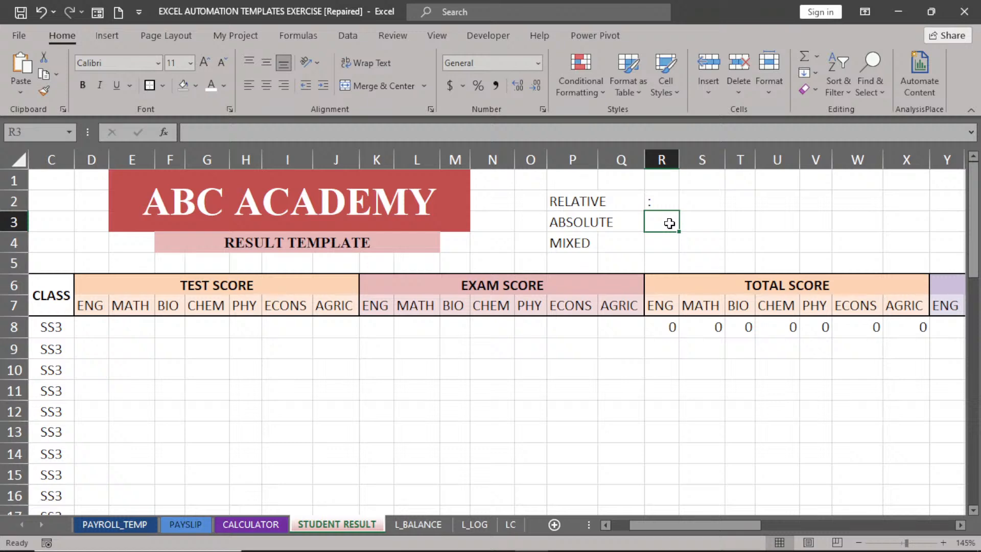
{"action": "type", "text": "$"}
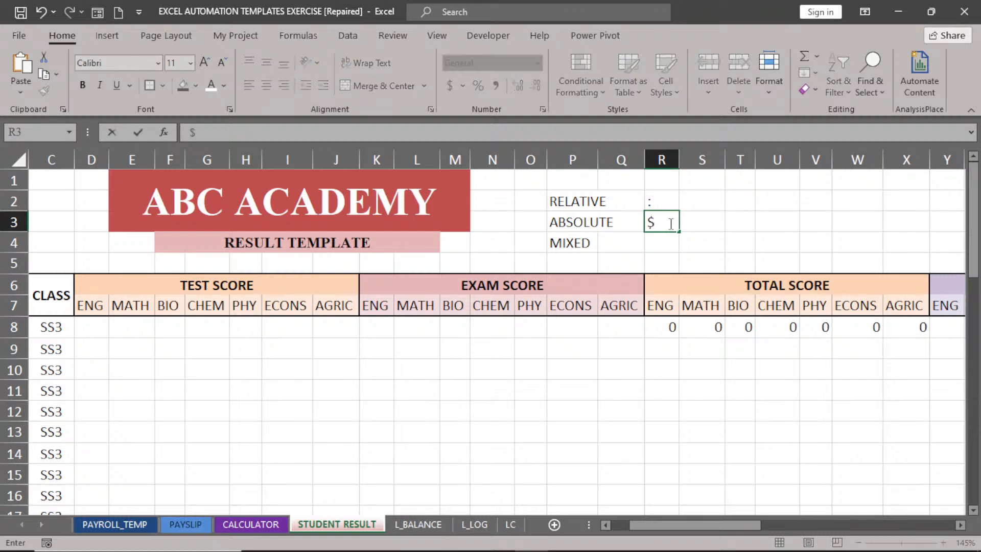
{"action": "left_click", "coordinate": [668, 246]}
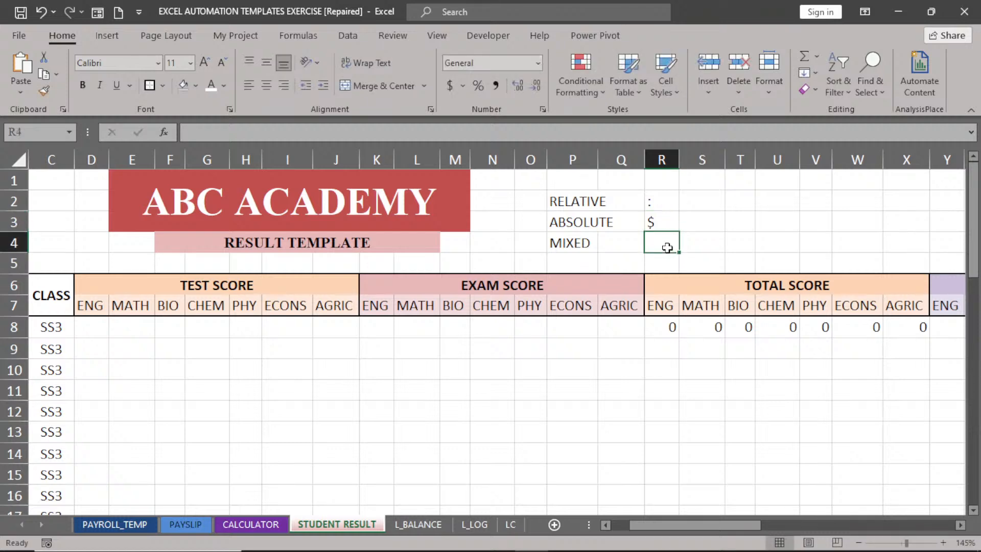
{"action": "type", "text": "$"}
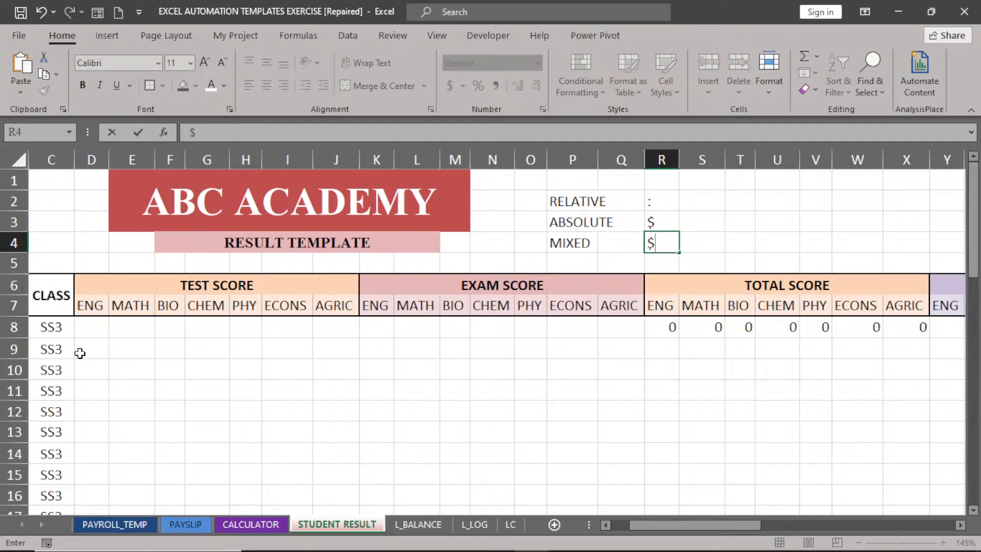
{"action": "left_click", "coordinate": [740, 201]}
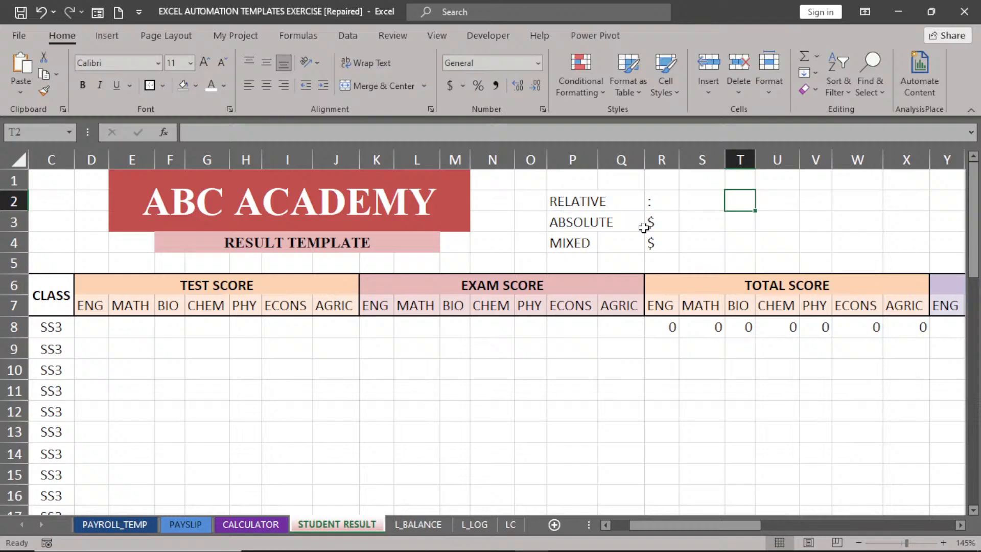
Fill the ENG and MATH total formulas in R8 and S8 down to row 47.
{"action": "left_click_drag", "start_coordinate": [661, 327], "coordinate": [897, 326]}
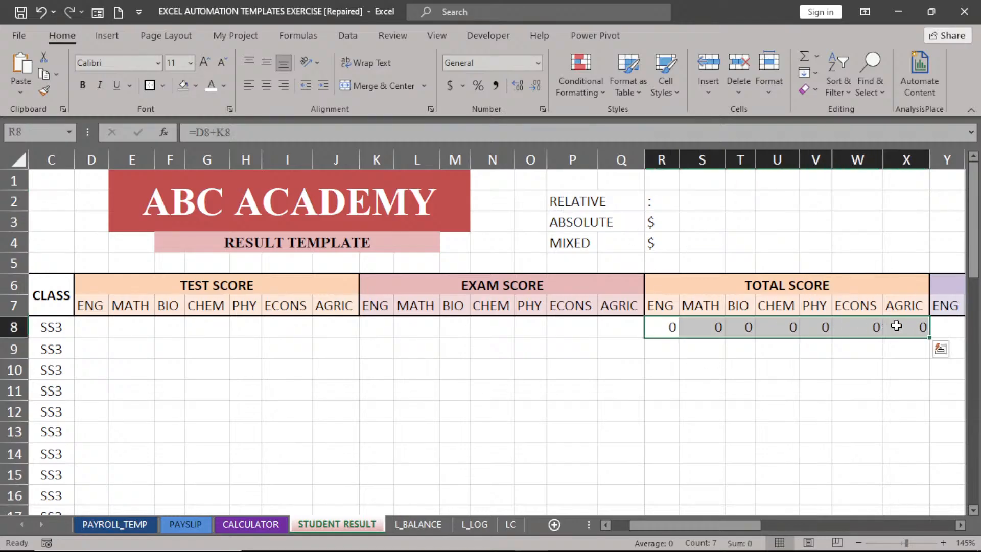
{"action": "left_click", "coordinate": [669, 330]}
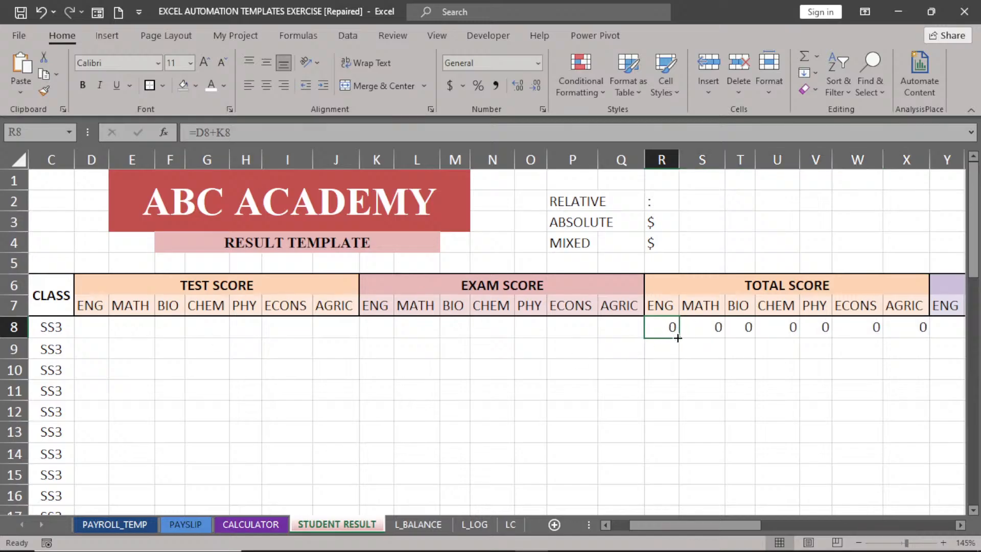
{"action": "double_click", "coordinate": [678, 337]}
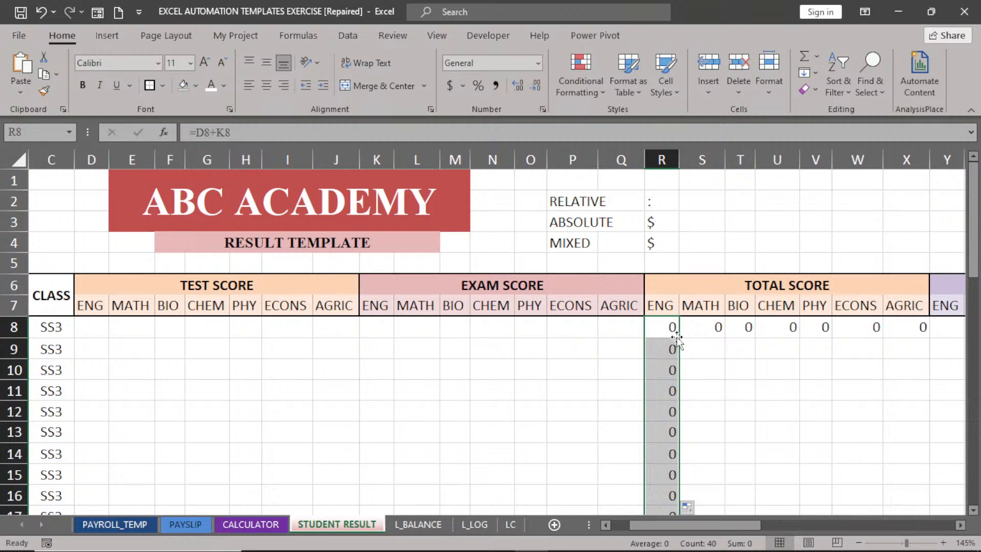
{"action": "left_click", "coordinate": [708, 327]}
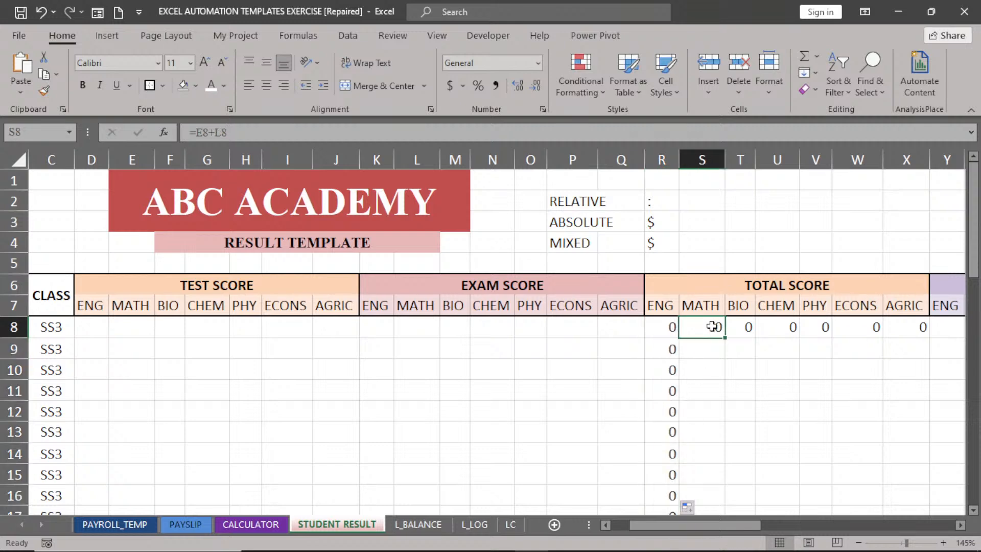
{"action": "double_click", "coordinate": [726, 338]}
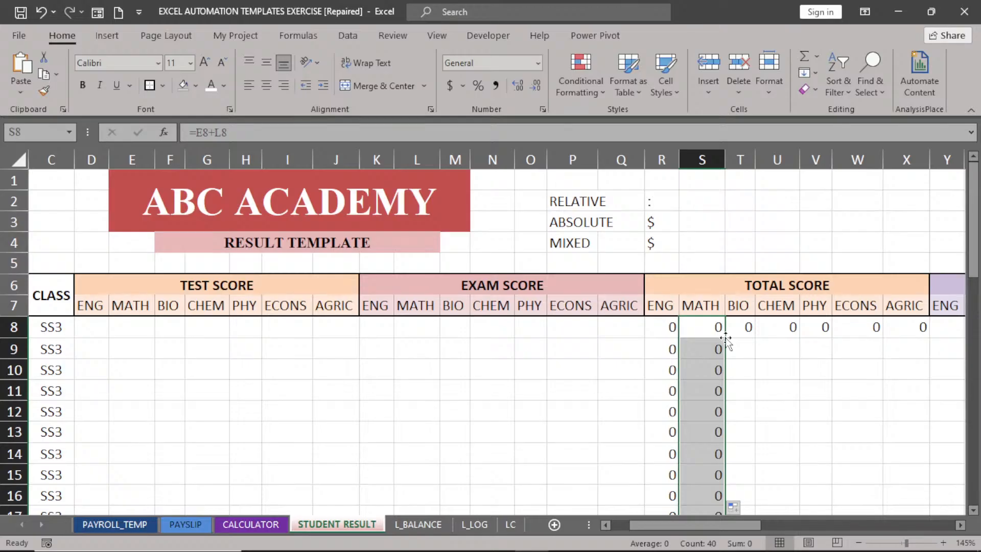
Fill the T8:X8 totals through AGRIC down all rows and verify U9's CHEM formula.
{"action": "left_click", "coordinate": [661, 327]}
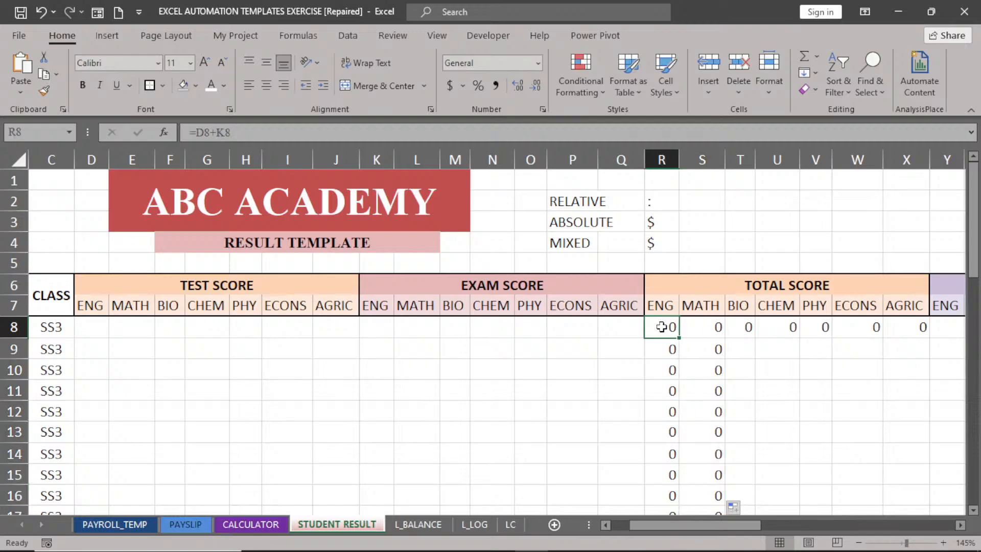
{"action": "left_click_drag", "start_coordinate": [662, 327], "coordinate": [906, 327]}
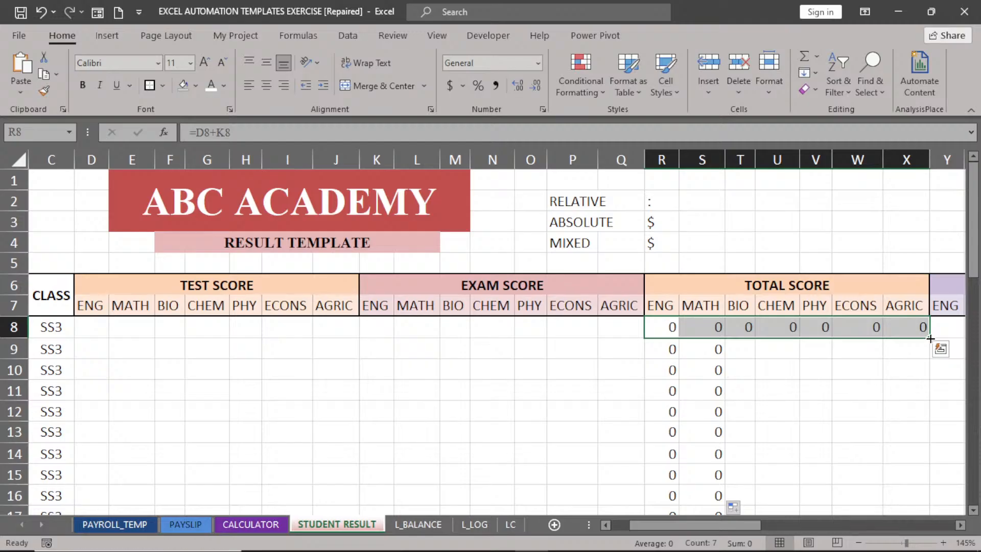
{"action": "left_click", "coordinate": [660, 326]}
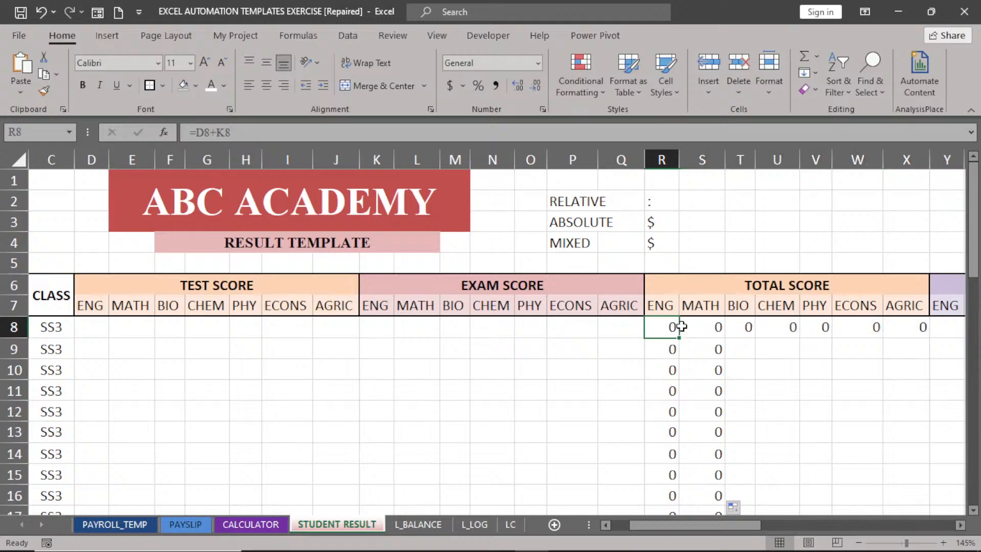
{"action": "left_click_drag", "start_coordinate": [743, 327], "coordinate": [930, 331]}
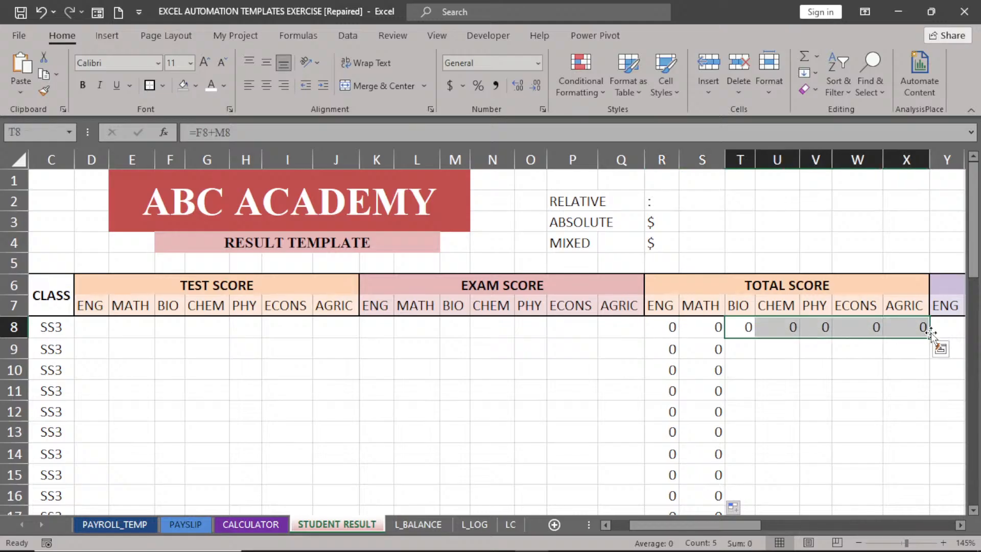
{"action": "double_click", "coordinate": [930, 338]}
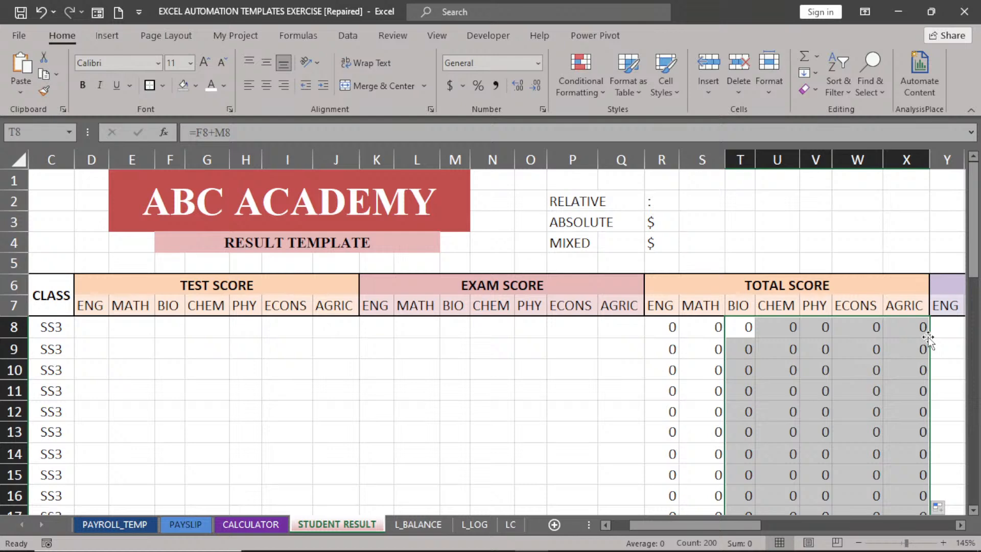
{"action": "left_click", "coordinate": [785, 351]}
{"action": "double_click", "coordinate": [784, 351]}
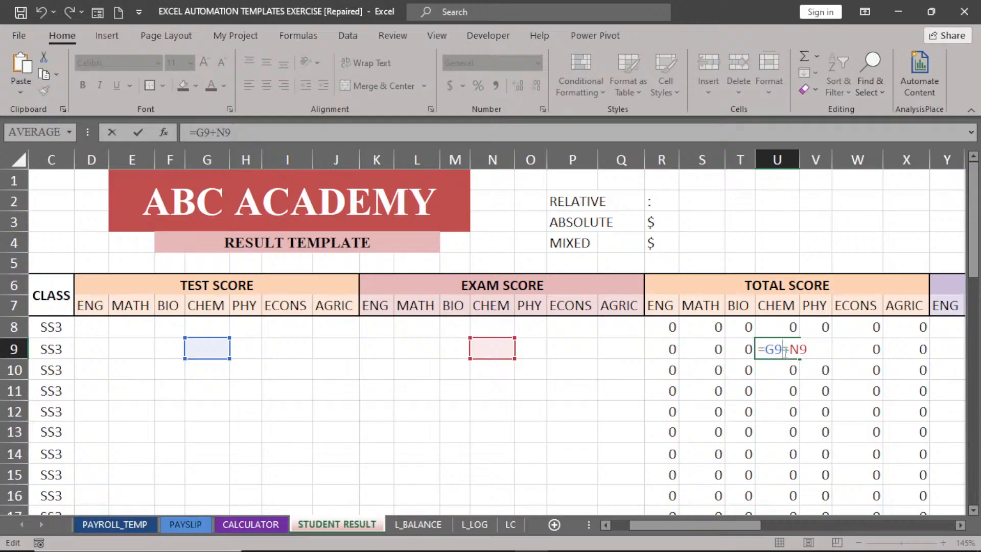
{"action": "key", "text": "Return"}
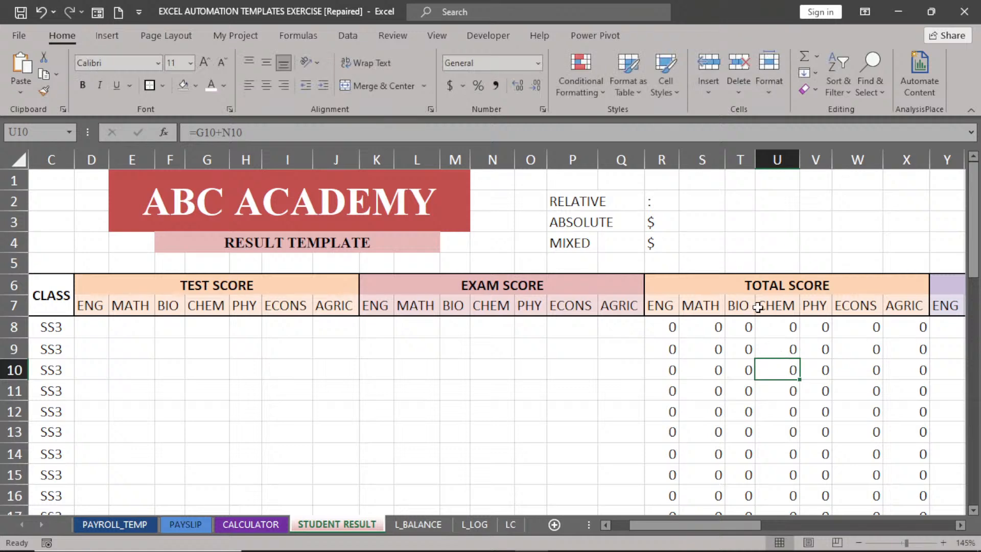
Label cell Z2 'IFS' and Z3 'NESTED IF' next to the GRADE columns.
{"action": "left_click", "coordinate": [961, 525]}
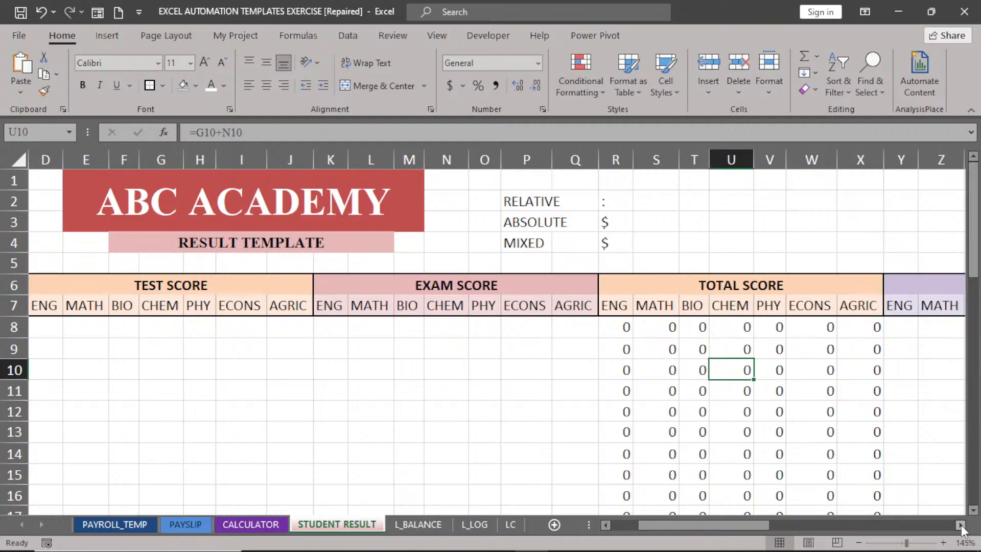
{"action": "left_click", "coordinate": [961, 526]}
{"action": "left_click", "coordinate": [961, 526]}
{"action": "left_click", "coordinate": [961, 526]}
{"action": "left_click", "coordinate": [962, 526]}
{"action": "left_click", "coordinate": [962, 526]}
{"action": "left_click", "coordinate": [961, 525]}
{"action": "left_click", "coordinate": [961, 525]}
{"action": "left_click", "coordinate": [961, 525]}
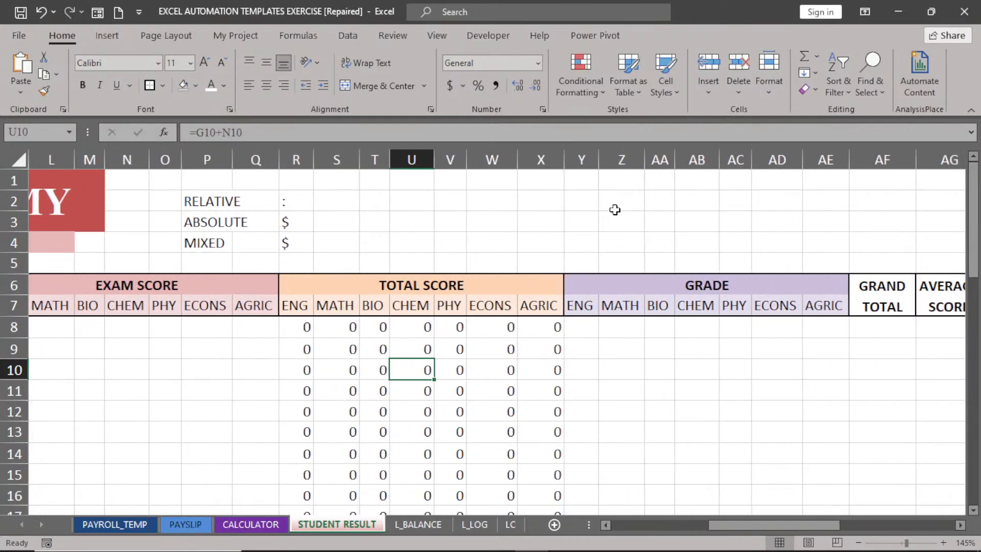
{"action": "left_click", "coordinate": [624, 197]}
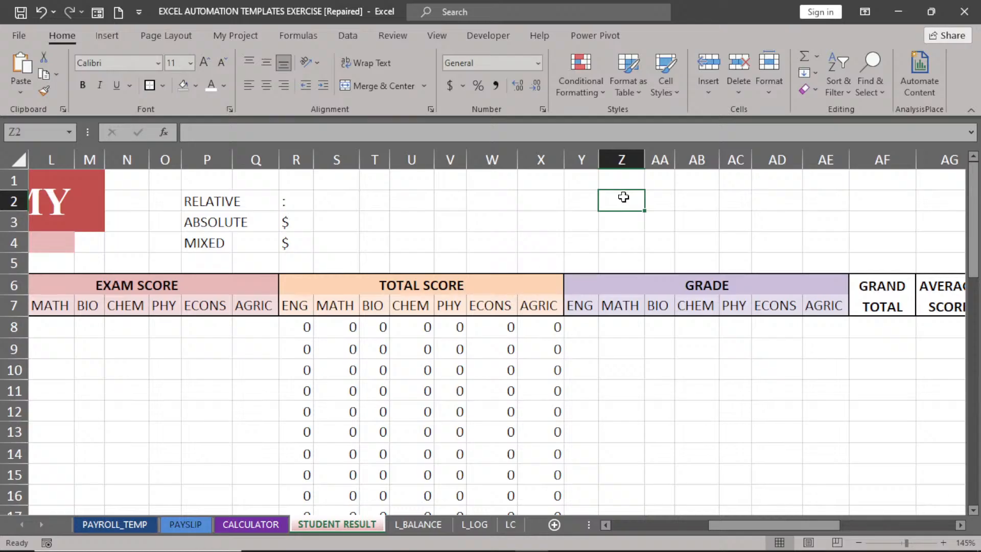
{"action": "type", "text": "IFS"}
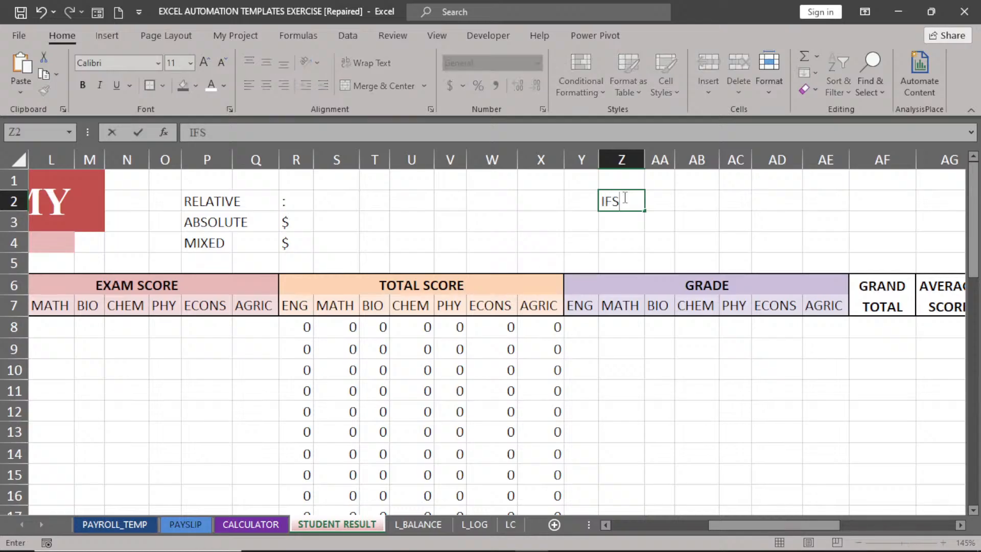
{"action": "key", "text": "Return"}
{"action": "type", "text": "N"}
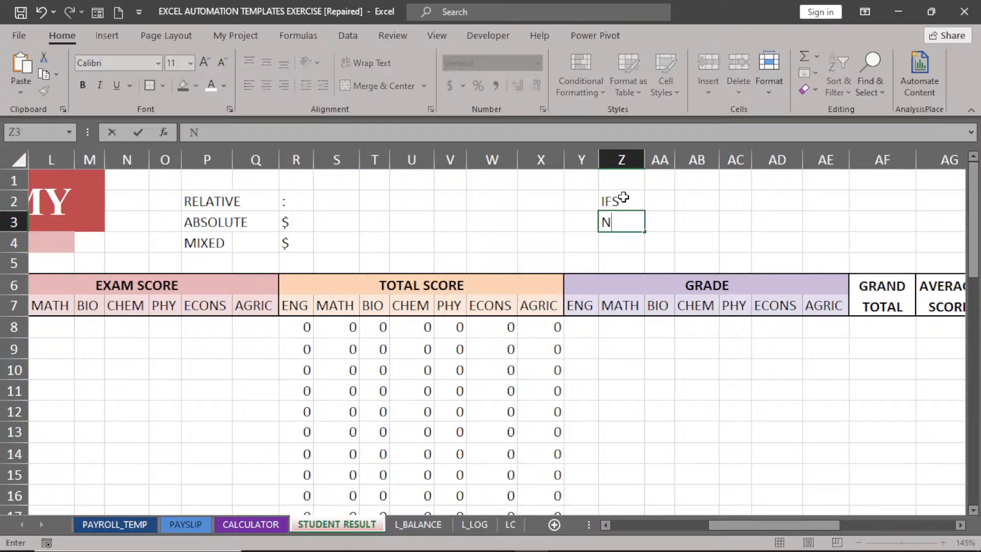
{"action": "type", "text": "ESTED IF"}
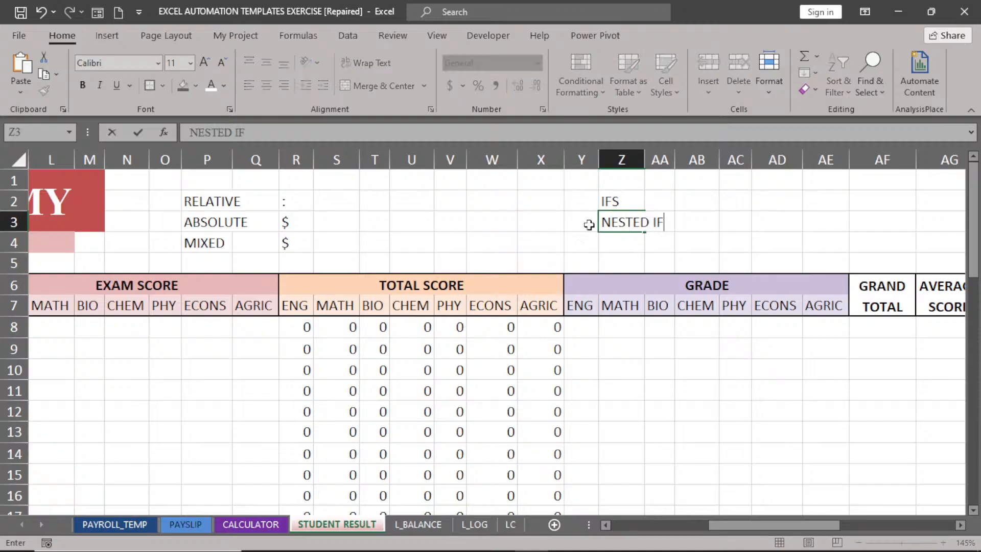
{"action": "left_click", "coordinate": [555, 225]}
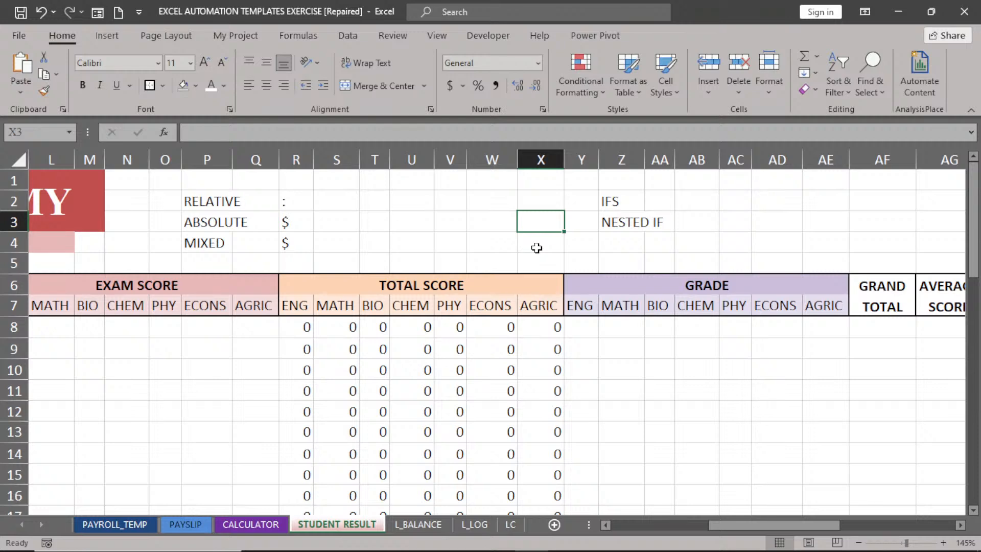
{"action": "left_click", "coordinate": [588, 331]}
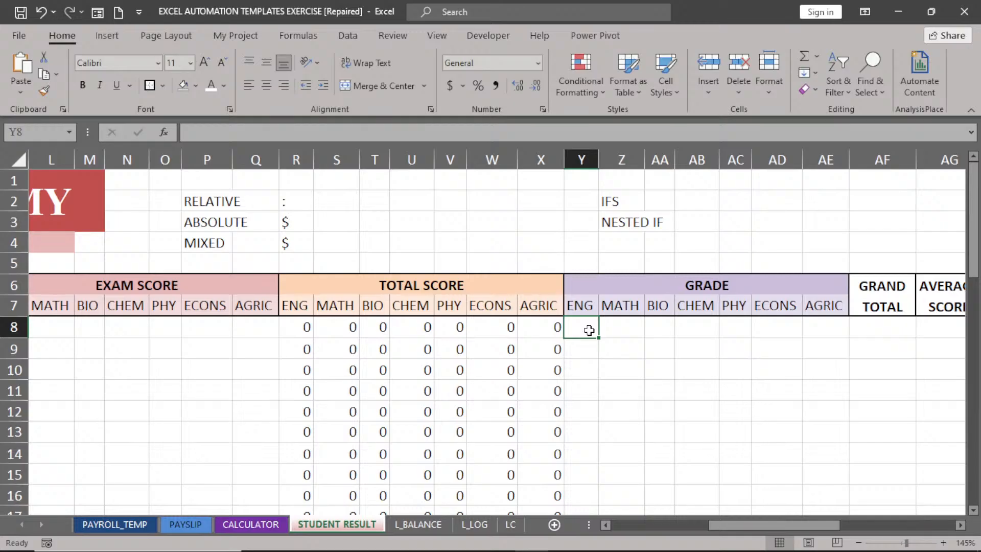
{"action": "type", "text": "=I"}
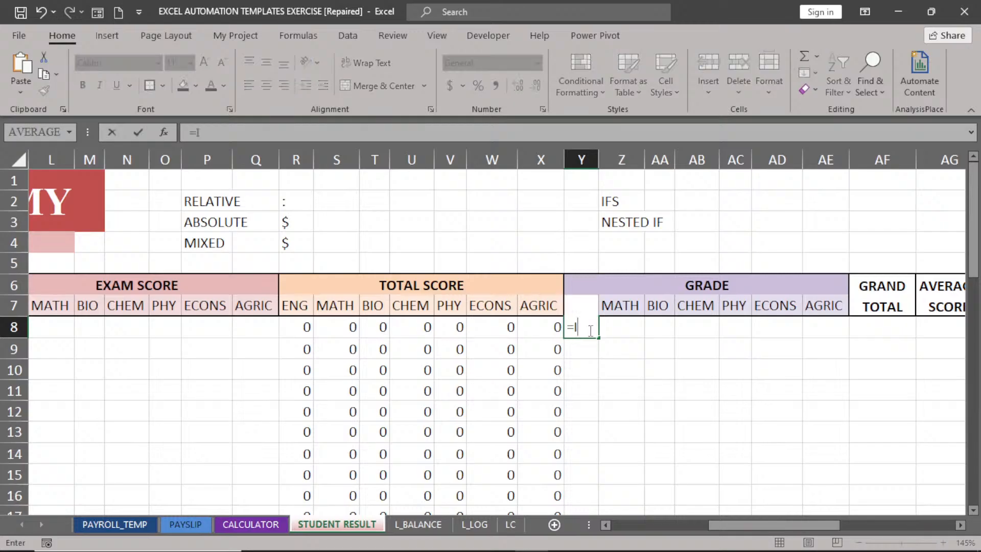
{"action": "type", "text": "FS"}
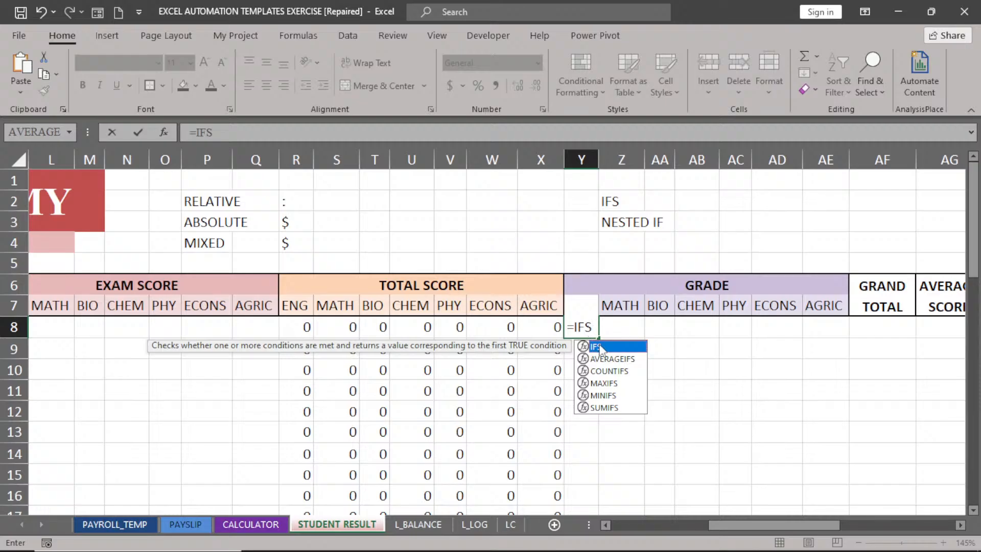
{"action": "double_click", "coordinate": [602, 348]}
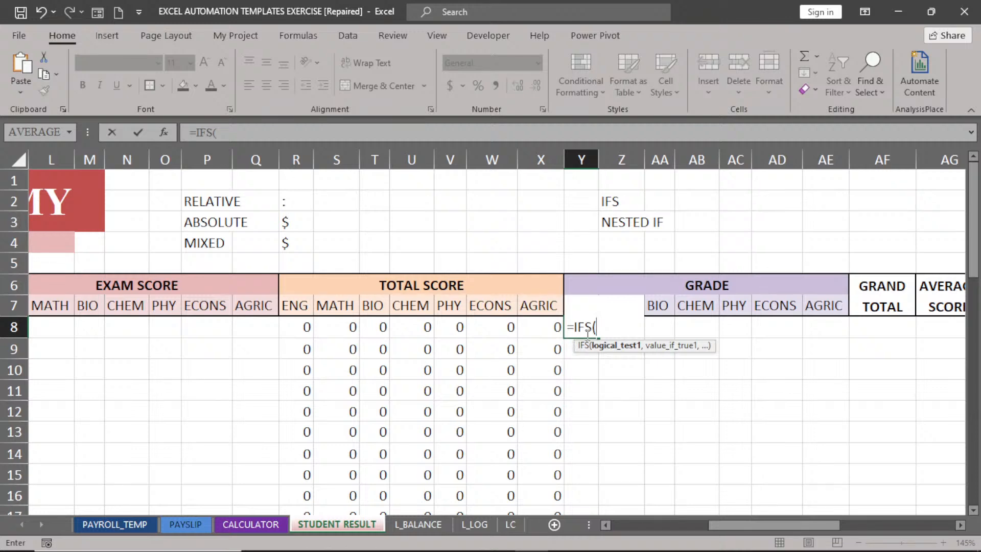
{"action": "key", "text": "BackSpace"}
{"action": "key", "text": "BackSpace"}
{"action": "key", "text": "Escape"}
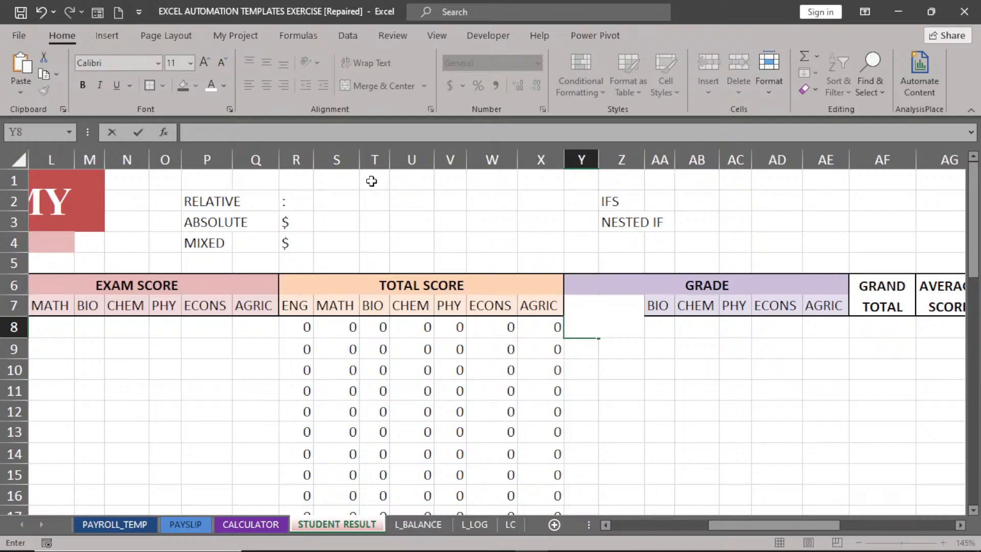
Enter the grade pairs 70/A, 60/B and 50/C into S1:T3.
{"action": "left_click", "coordinate": [341, 182]}
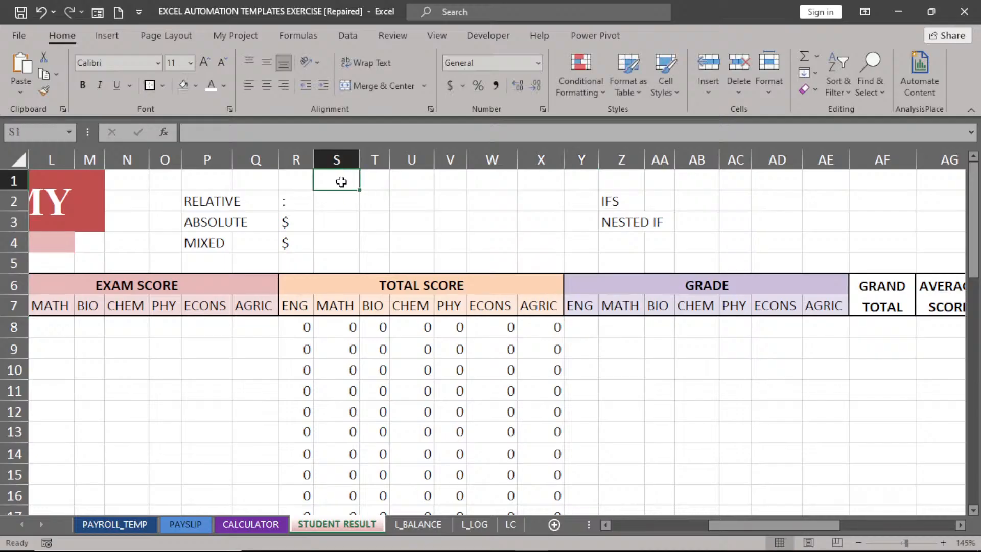
{"action": "type", "text": "70"}
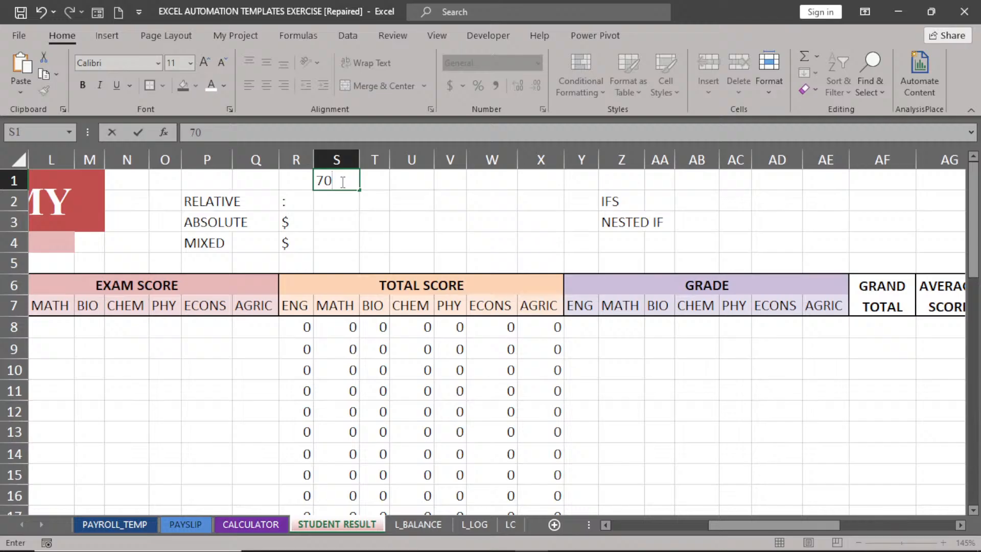
{"action": "key", "text": "Tab"}
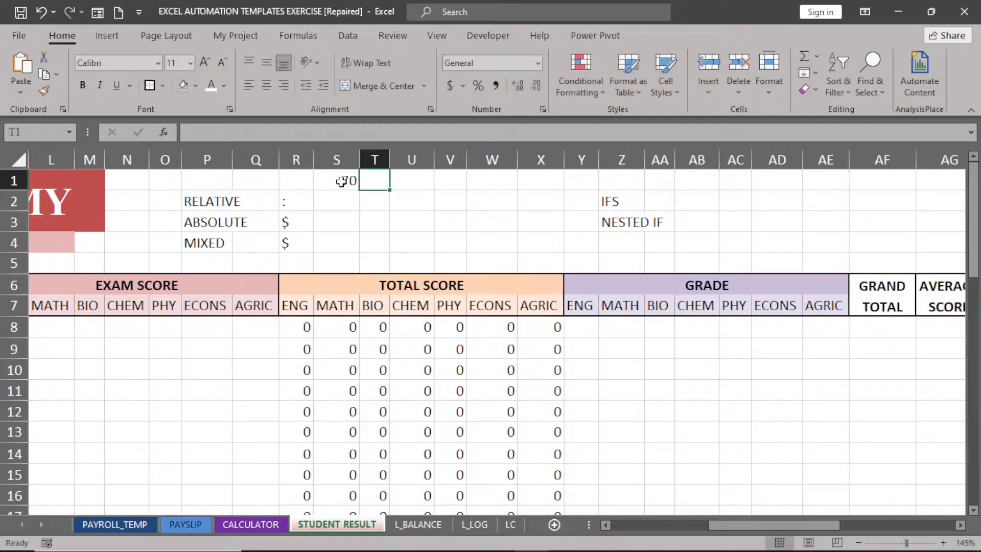
{"action": "type", "text": "A"}
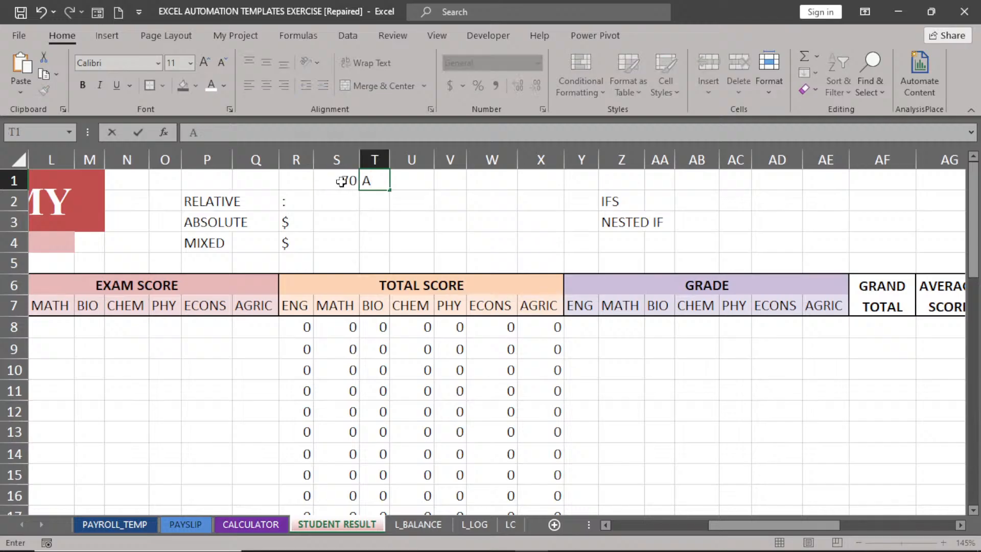
{"action": "key", "text": "Return"}
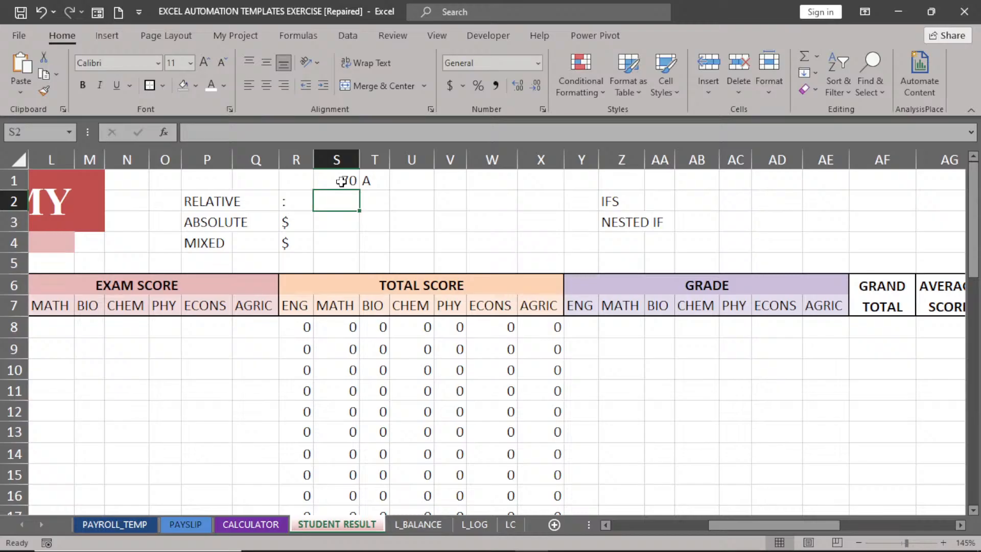
{"action": "type", "text": "60"}
{"action": "key", "text": "Tab"}
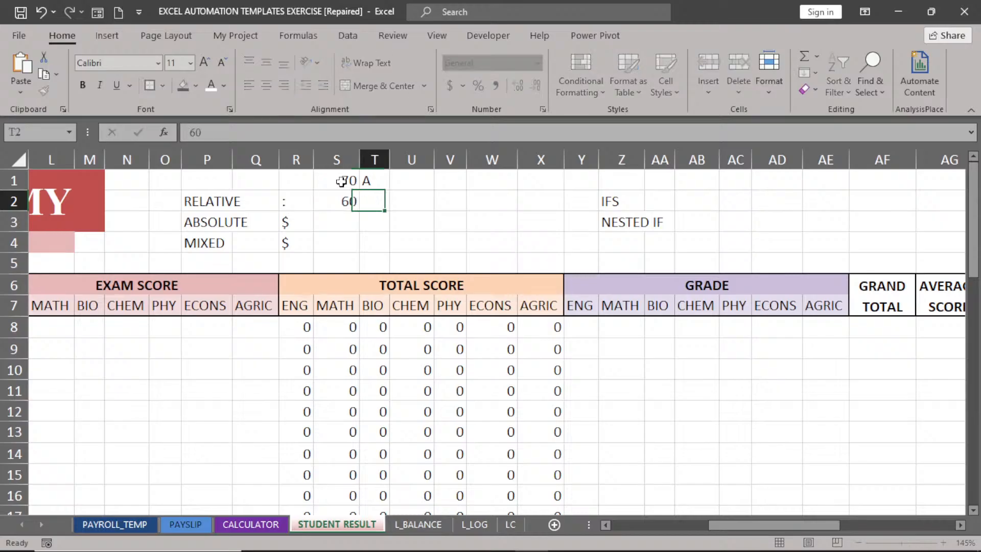
{"action": "type", "text": "B"}
{"action": "key", "text": "Return"}
{"action": "type", "text": "50"}
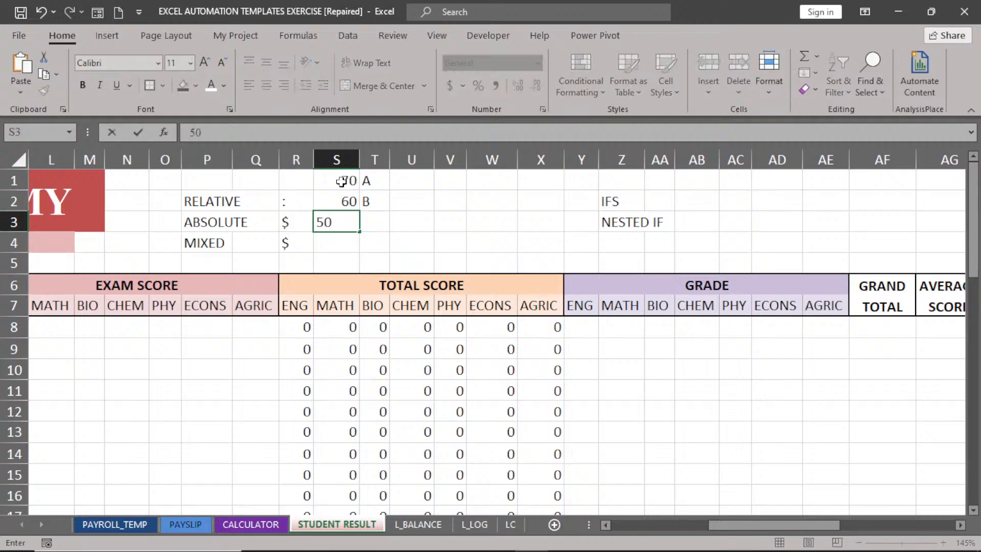
{"action": "key", "text": "Tab"}
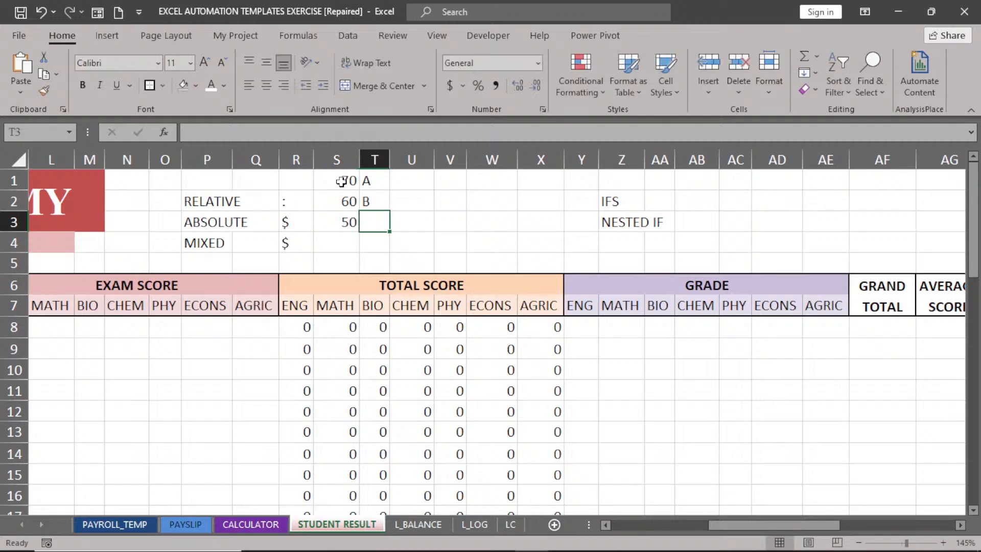
{"action": "type", "text": "C"}
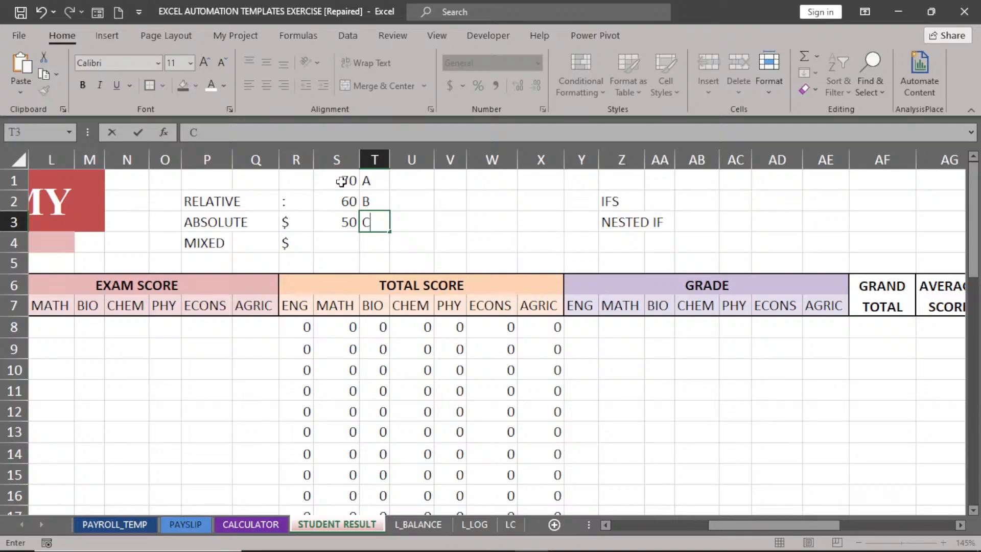
{"action": "key", "text": "Tab"}
{"action": "key", "text": "Tab"}
Enter the grade pairs 45/D and 40/E into V1:W2.
{"action": "key", "text": "Up"}
{"action": "key", "text": "Up"}
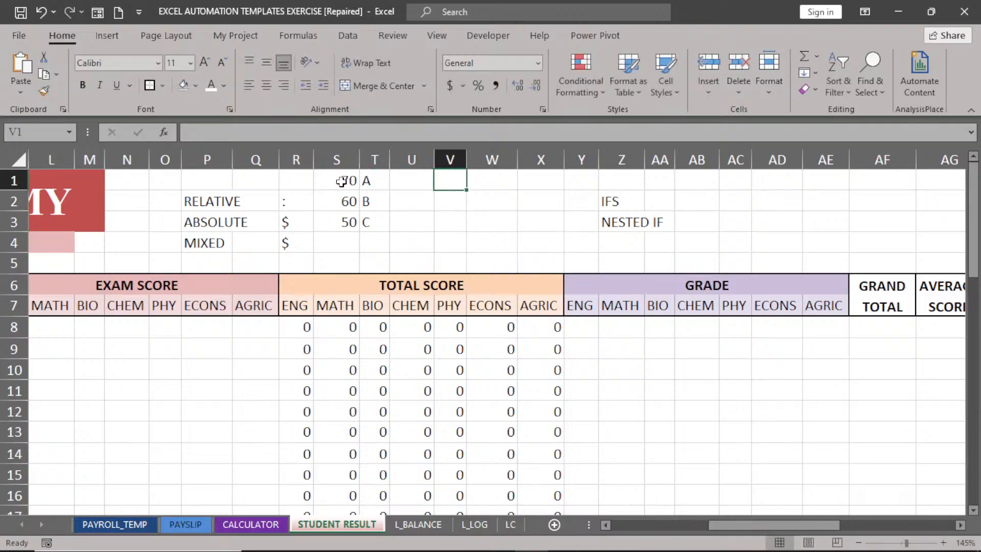
{"action": "type", "text": "45"}
{"action": "key", "text": "Tab"}
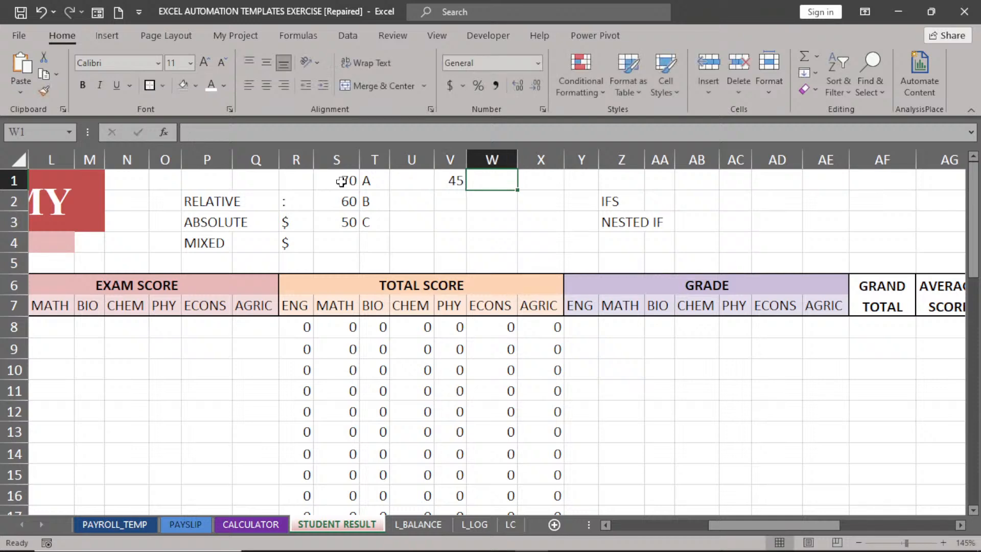
{"action": "type", "text": "D"}
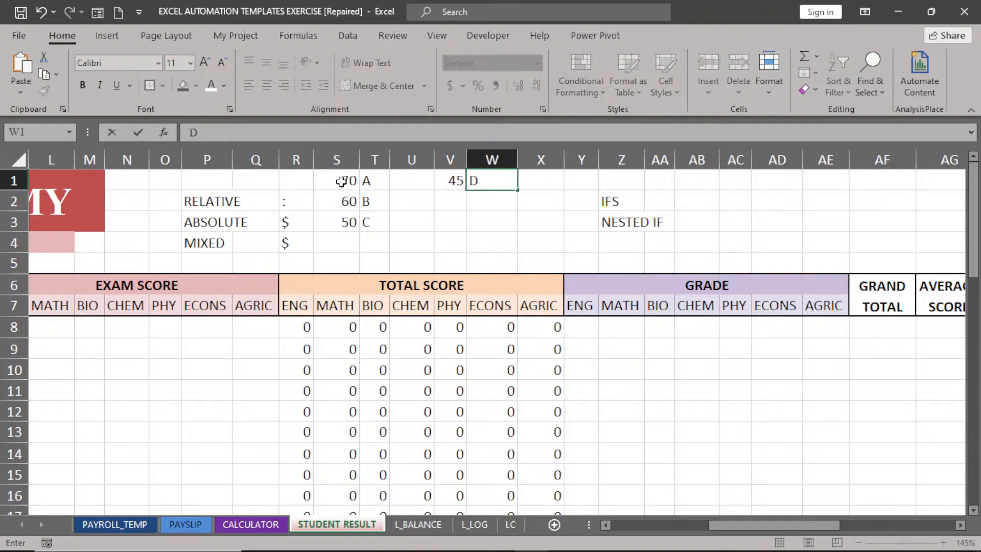
{"action": "key", "text": "Return"}
{"action": "key", "text": "Left"}
{"action": "type", "text": "40"}
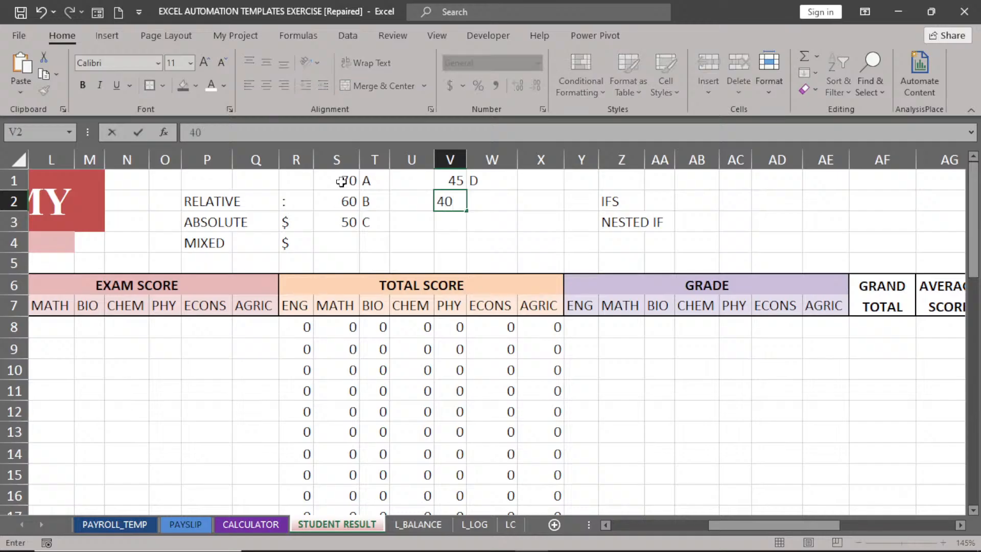
{"action": "key", "text": "Right"}
{"action": "type", "text": "E"}
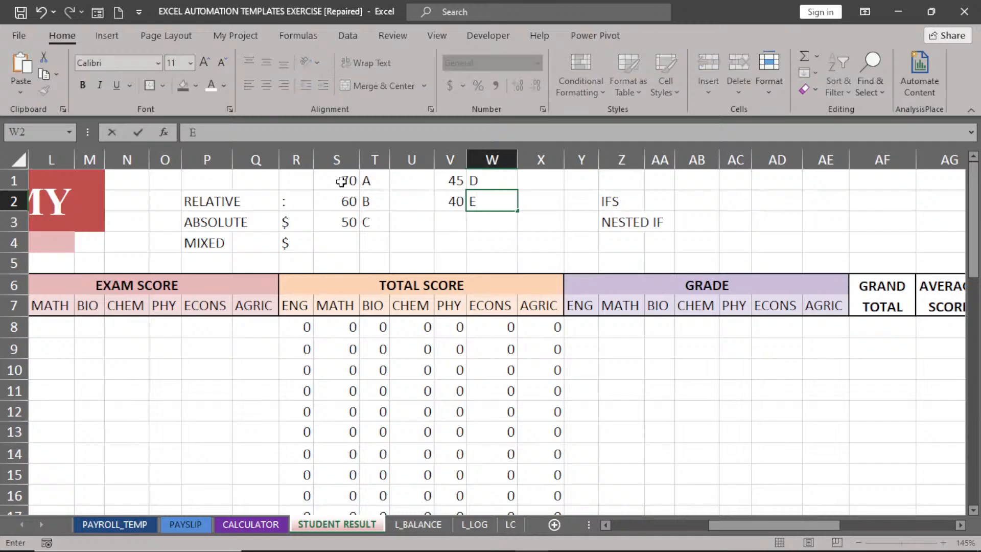
{"action": "key", "text": "Right"}
Complete the key's last row with 0 in V3 and F in W3.
{"action": "key", "text": "Left"}
{"action": "key", "text": "Down"}
{"action": "key", "text": "Left"}
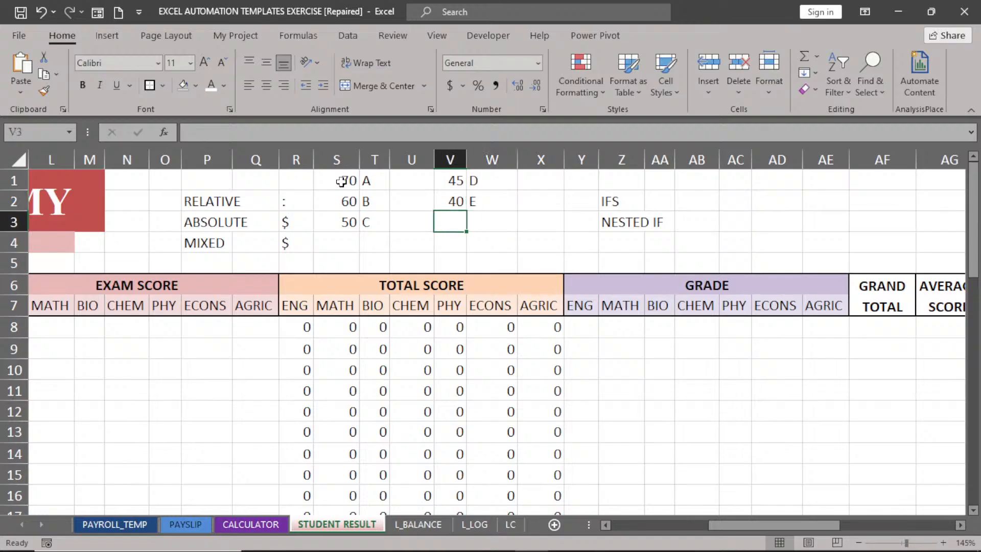
{"action": "key", "text": "Right"}
{"action": "type", "text": "F"}
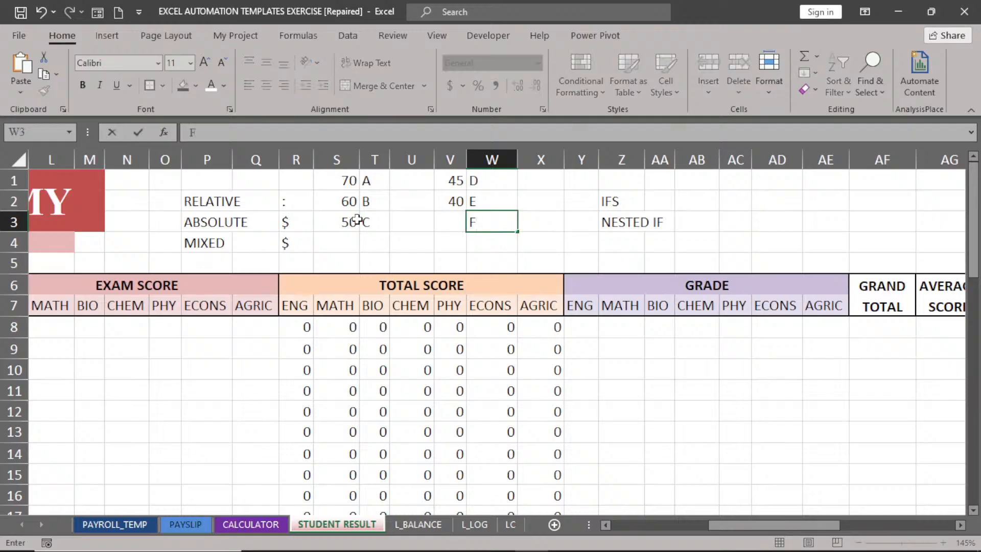
{"action": "left_click", "coordinate": [597, 352]}
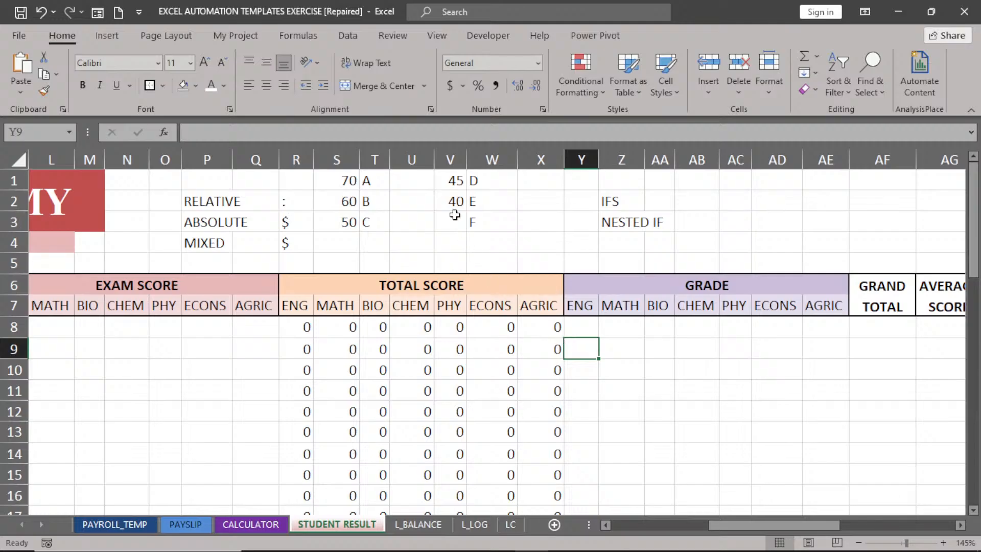
{"action": "left_click", "coordinate": [454, 215]}
{"action": "type", "text": "0"}
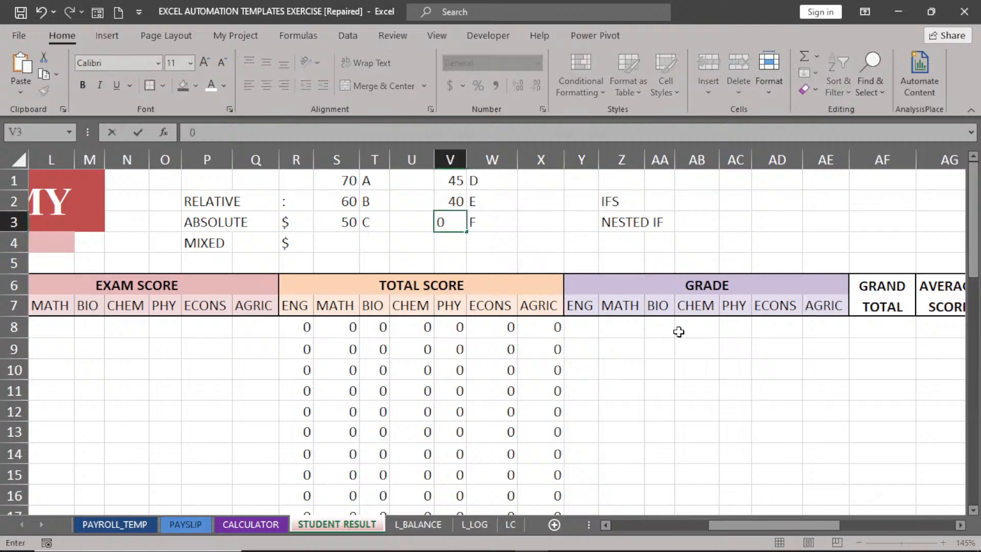
{"action": "left_click", "coordinate": [653, 351]}
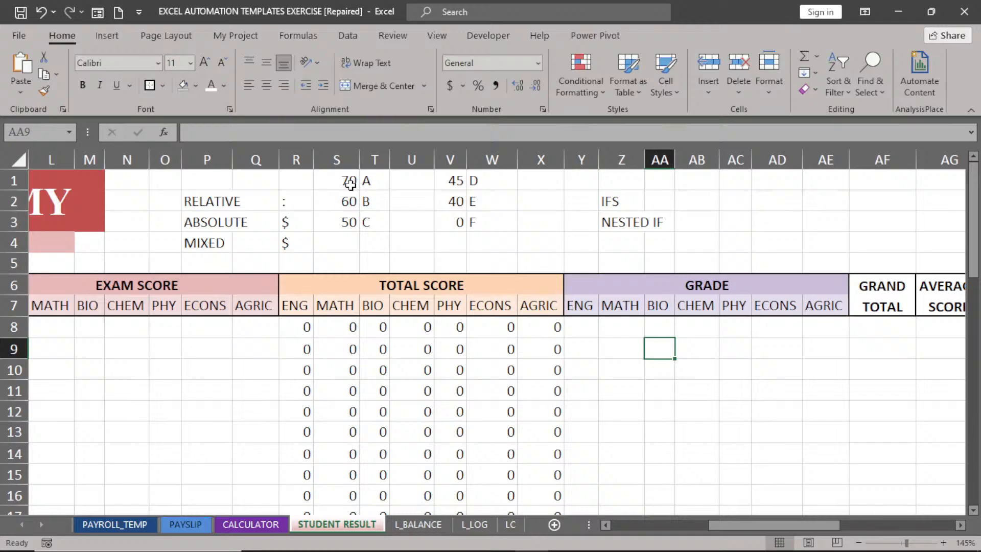
Start an IFS formula in Y8 giving A for R8>=70 and B for R8>=60.
{"action": "left_click", "coordinate": [578, 325]}
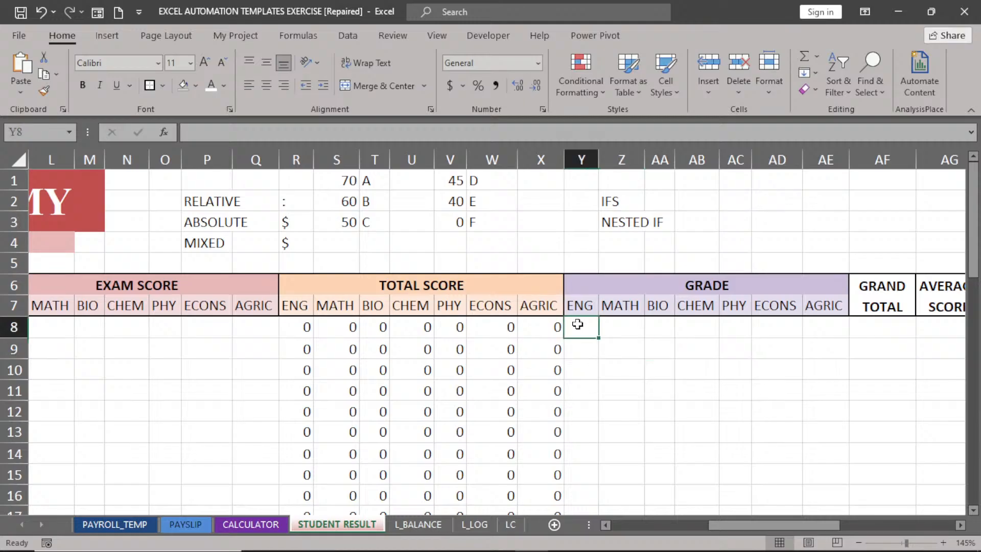
{"action": "type", "text": "="}
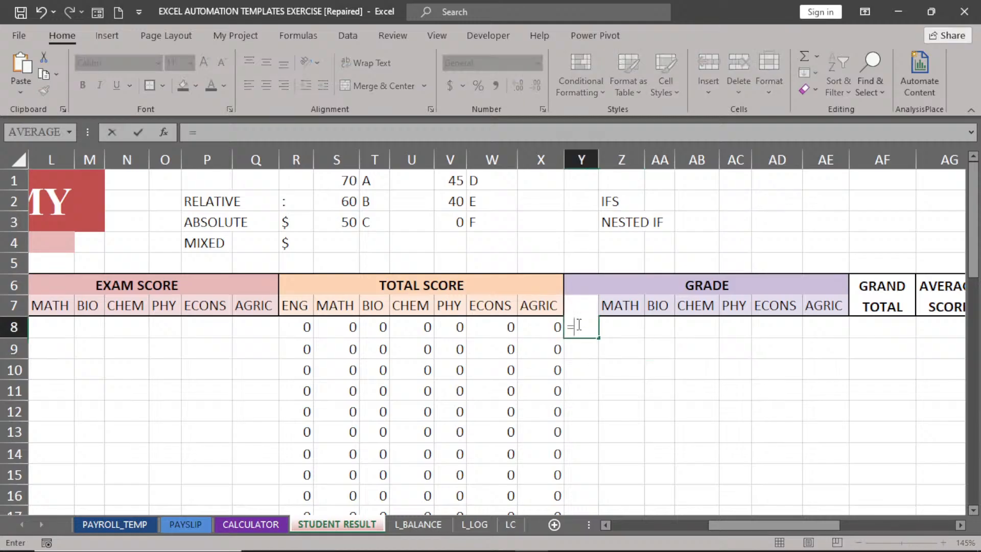
{"action": "type", "text": "IFS"}
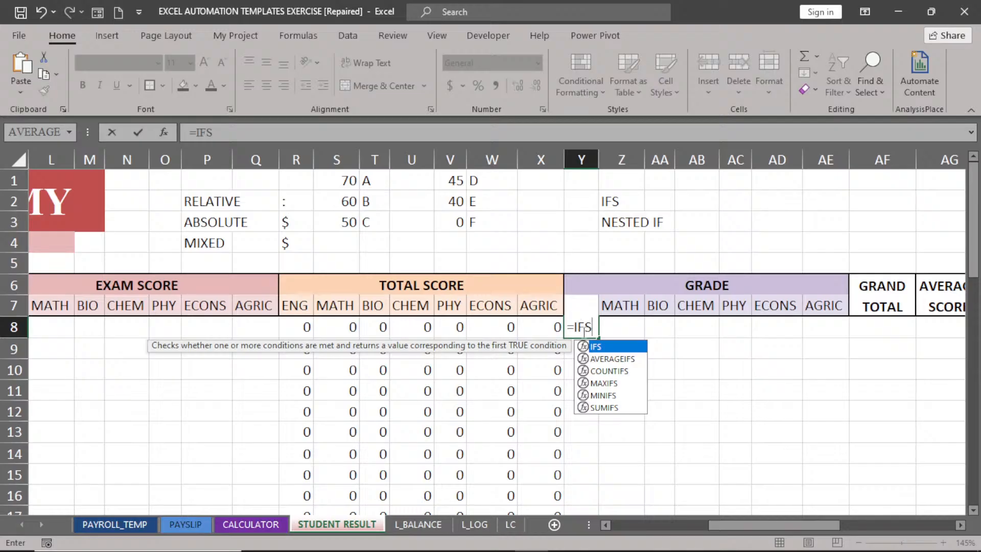
{"action": "double_click", "coordinate": [606, 348]}
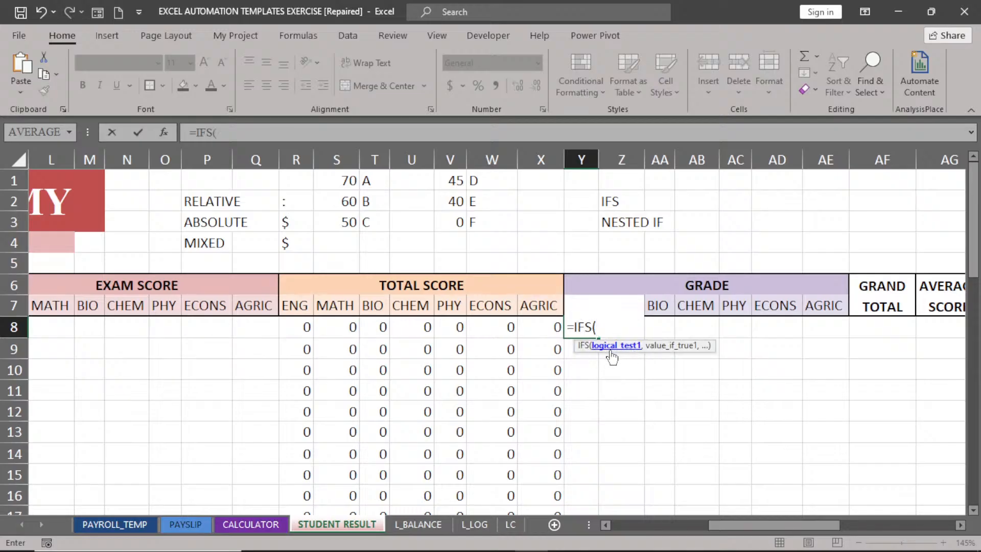
{"action": "left_click", "coordinate": [295, 328]}
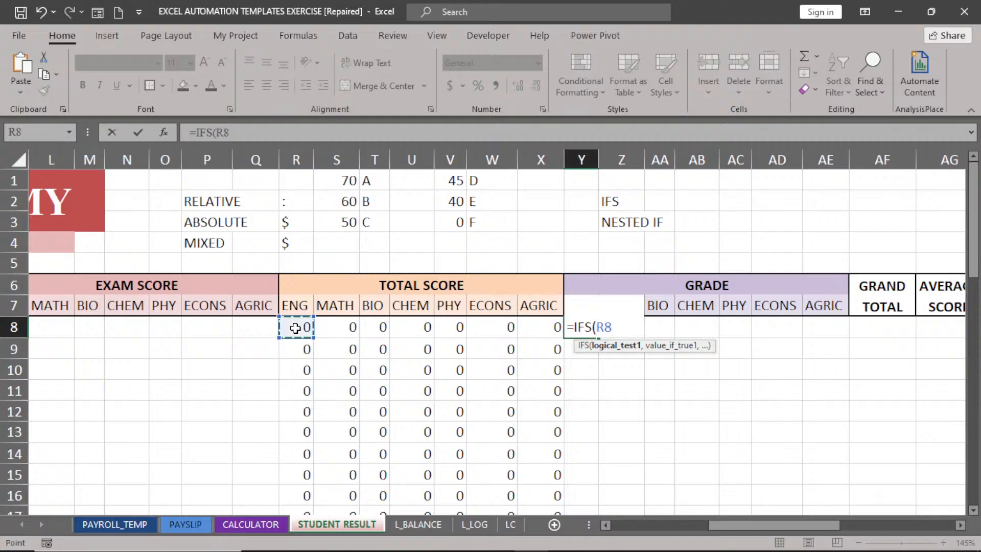
{"action": "type", "text": ">=70"}
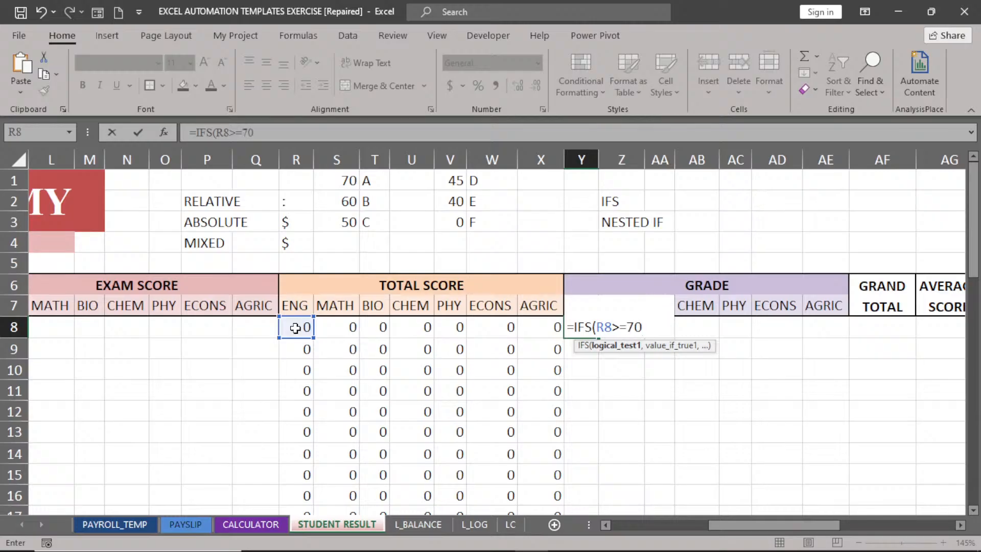
{"action": "type", "text": ",\""}
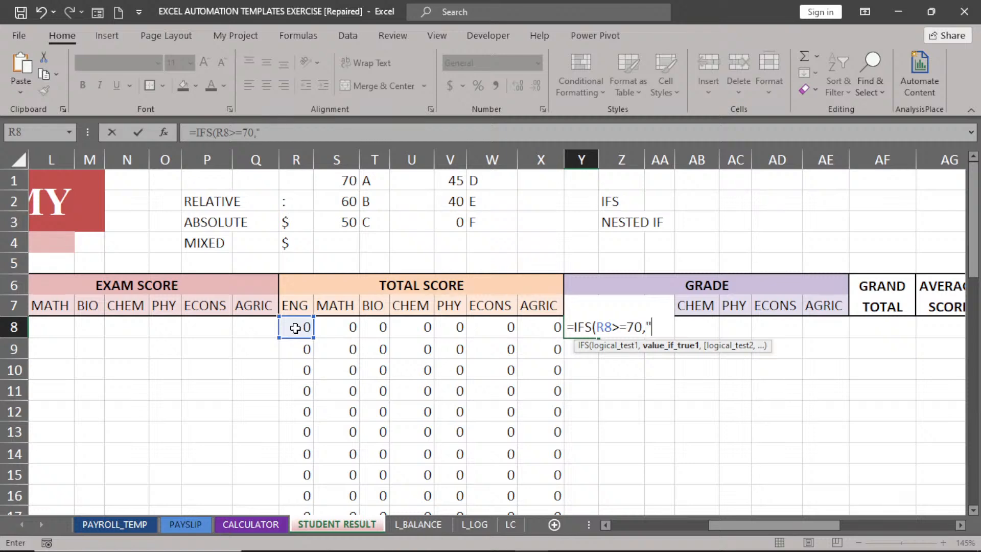
{"action": "type", "text": "A\","}
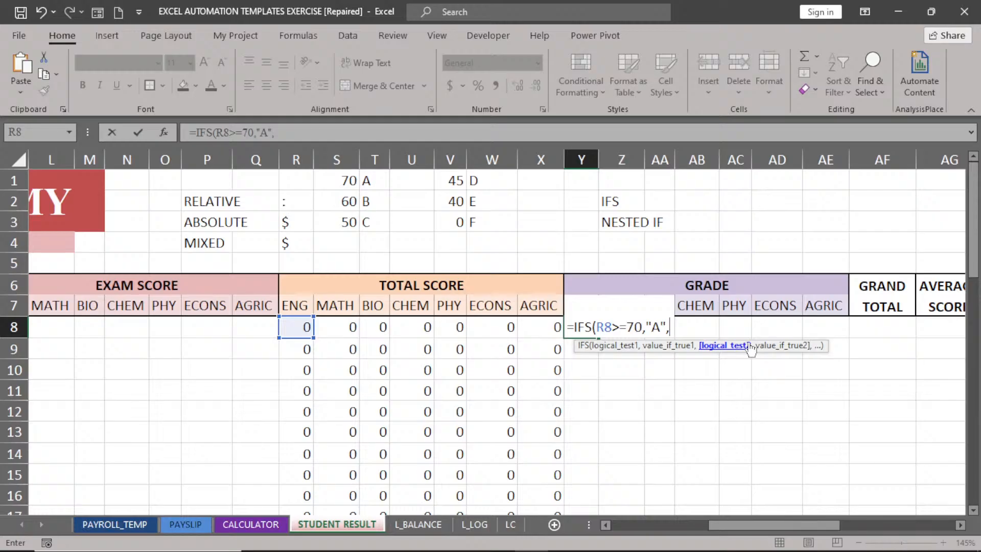
{"action": "left_click", "coordinate": [301, 327]}
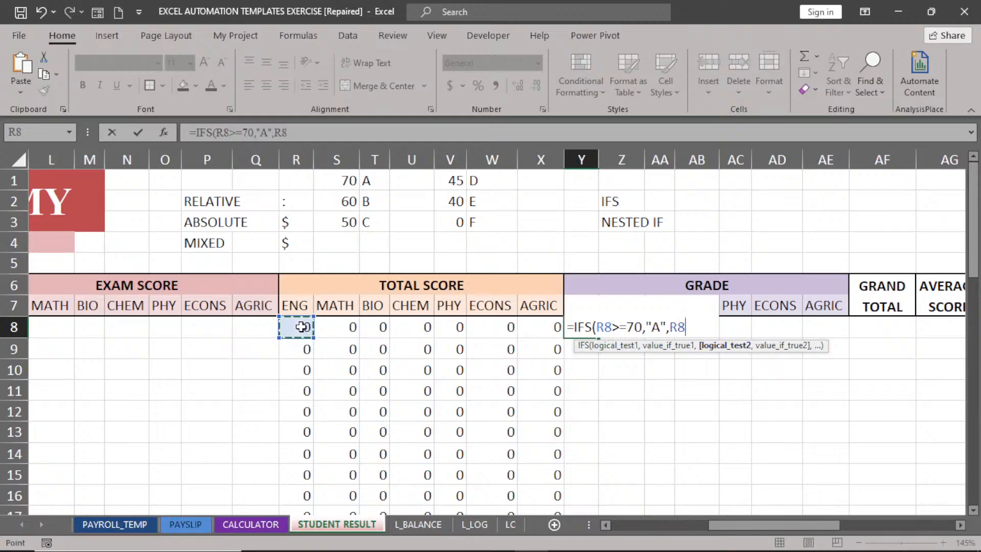
{"action": "type", "text": ">=60"}
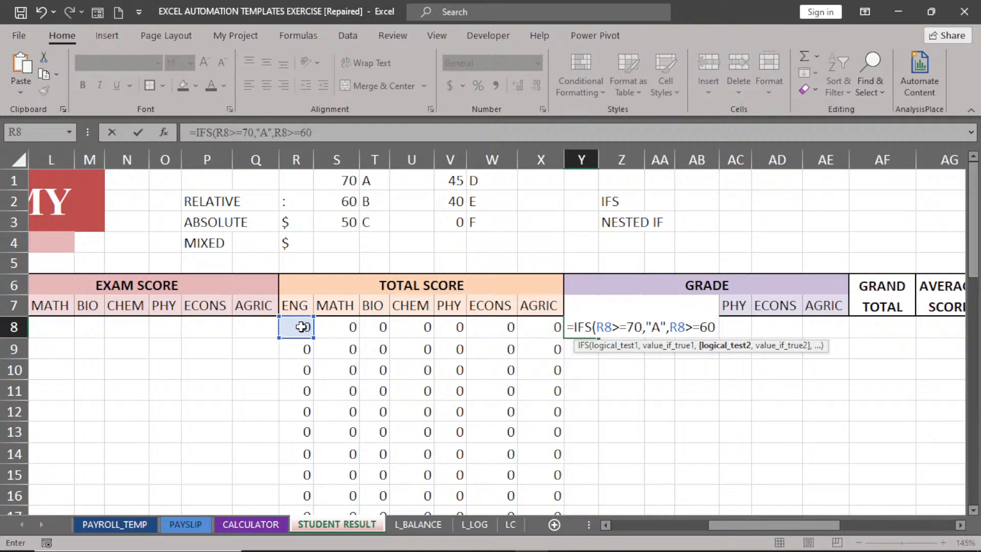
{"action": "type", "text": ","}
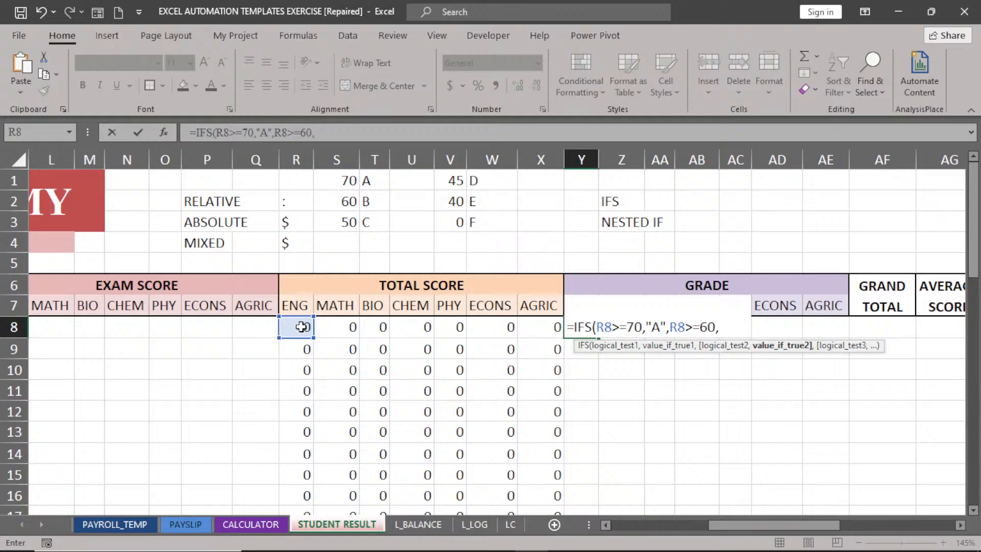
{"action": "type", "text": "\"B\","}
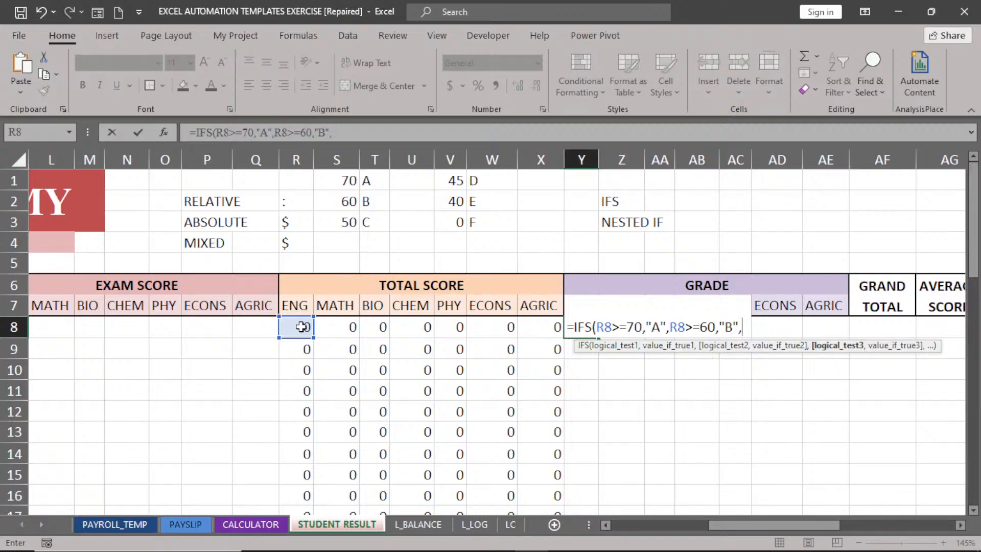
Add IFS conditions for C at R8>=50, D at 45, E at 40, then reference R8 again.
{"action": "left_click", "coordinate": [302, 327]}
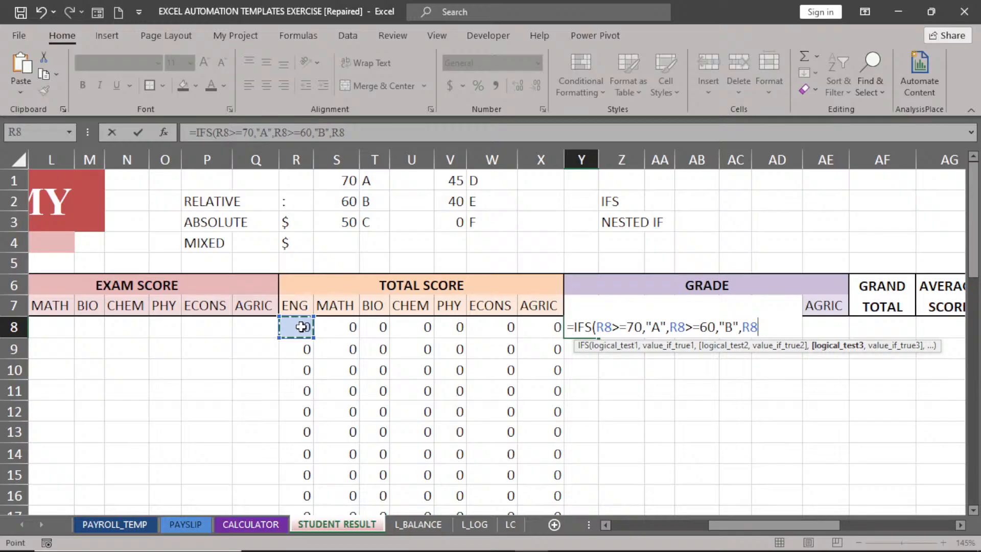
{"action": "type", "text": ">=50"}
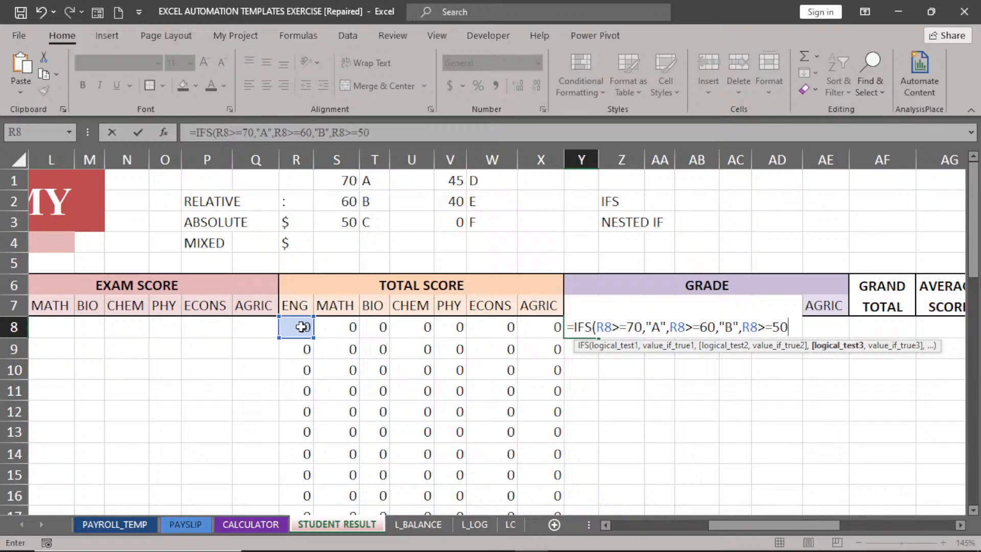
{"action": "type", "text": ",\""}
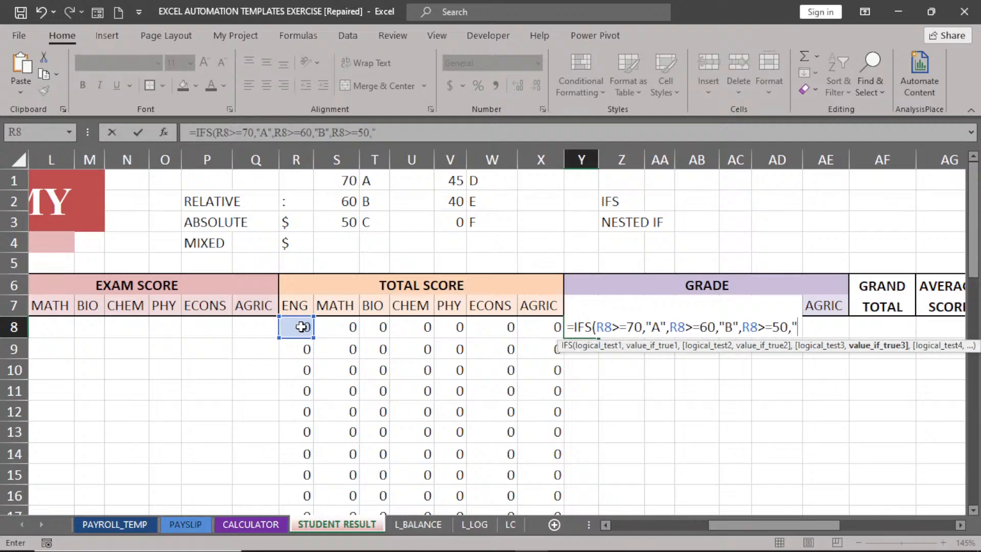
{"action": "type", "text": "C\","}
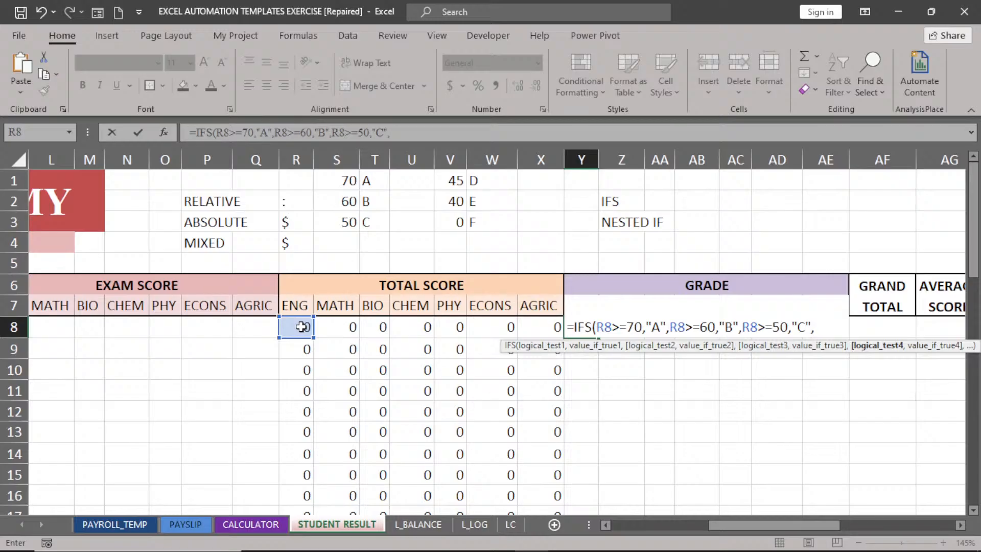
{"action": "left_click", "coordinate": [301, 327]}
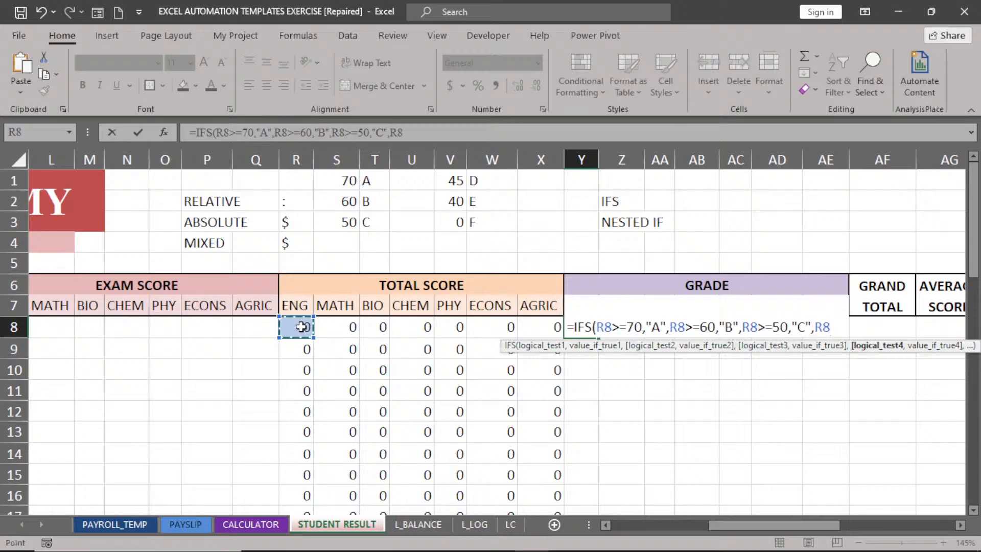
{"action": "type", "text": ">=45, "}
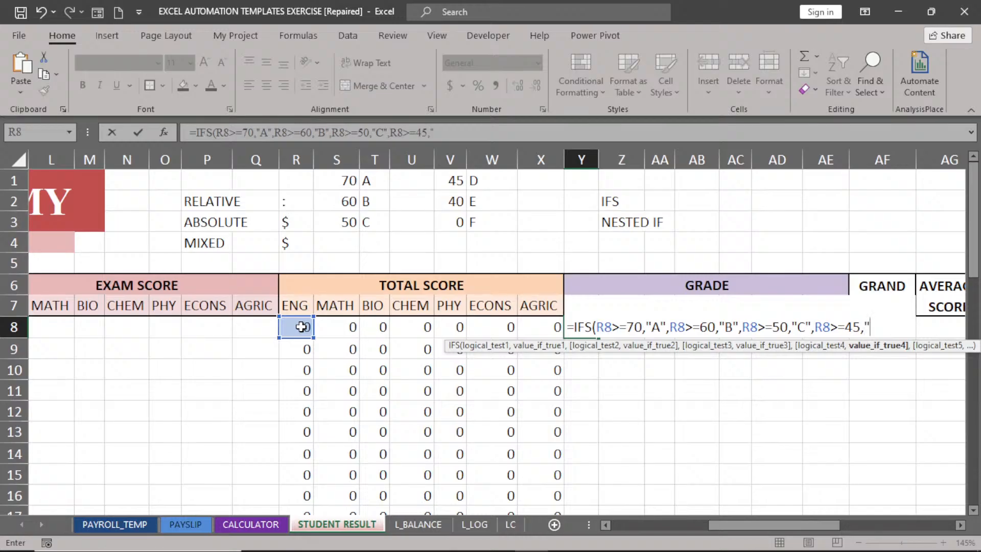
{"action": "type", "text": "D\""}
{"action": "type", "text": ","}
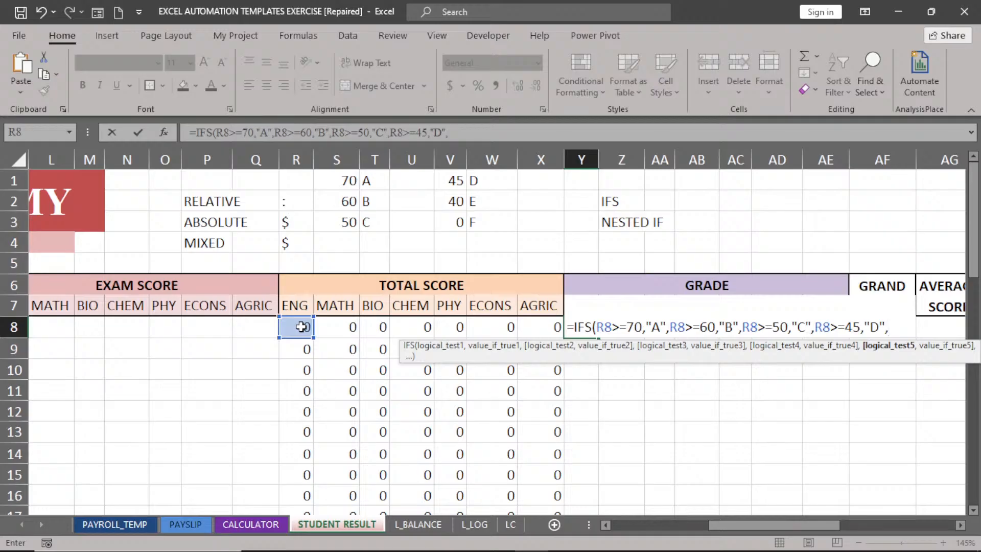
{"action": "left_click", "coordinate": [302, 327]}
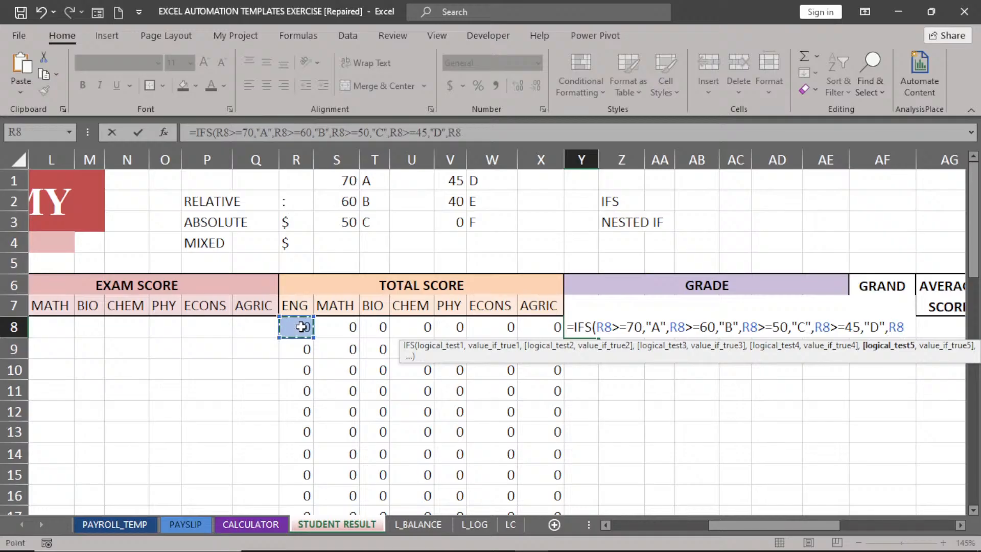
{"action": "type", "text": ">=40"}
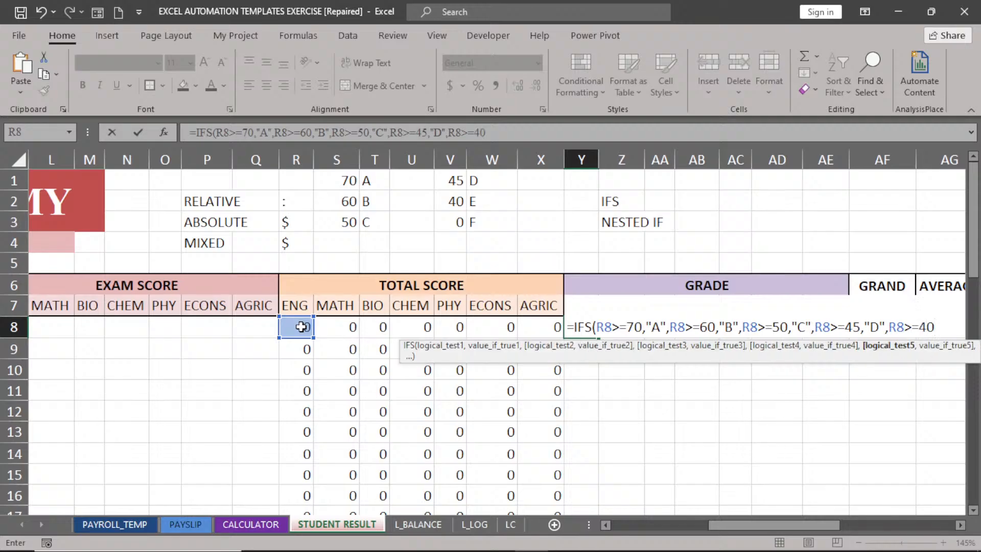
{"action": "type", "text": ",\""}
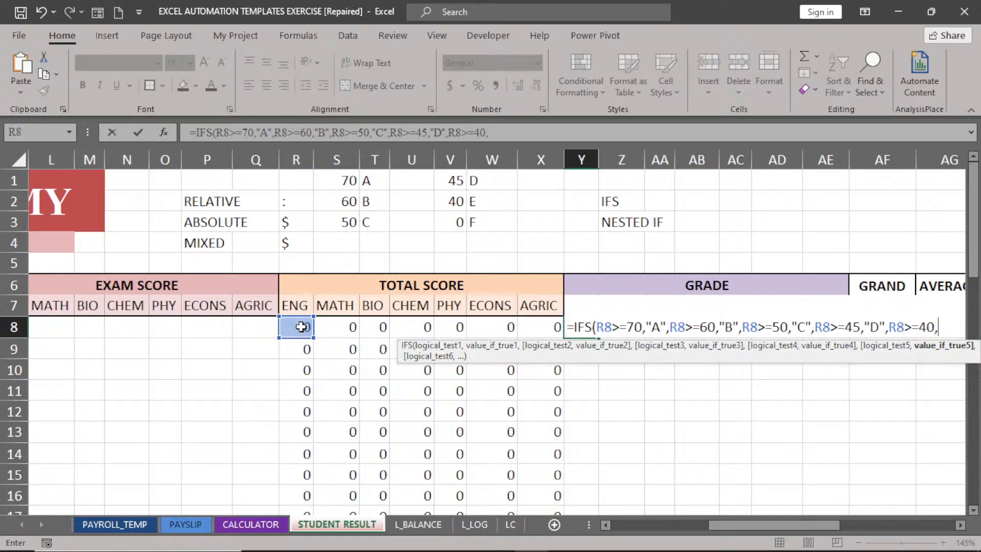
{"action": "type", "text": "E\","}
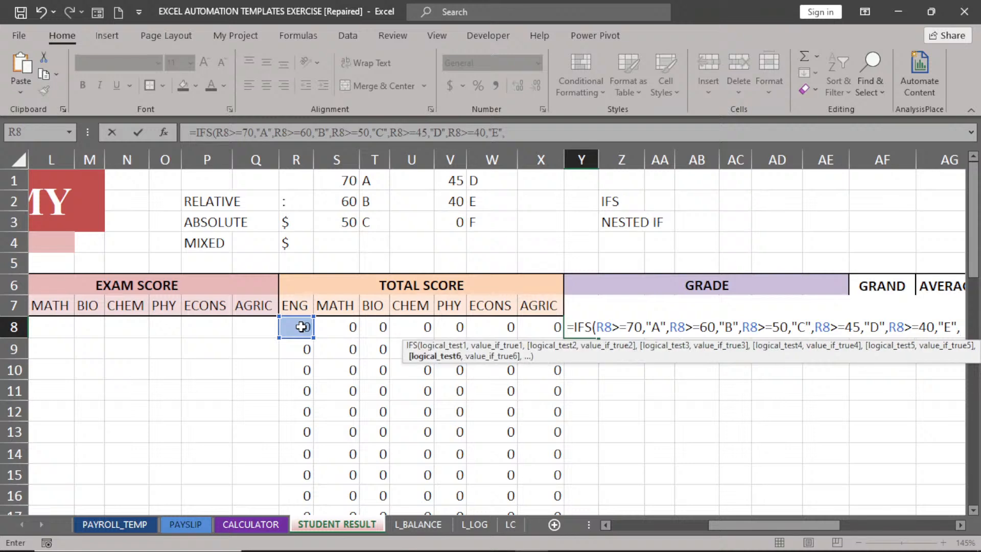
{"action": "left_click", "coordinate": [302, 327]}
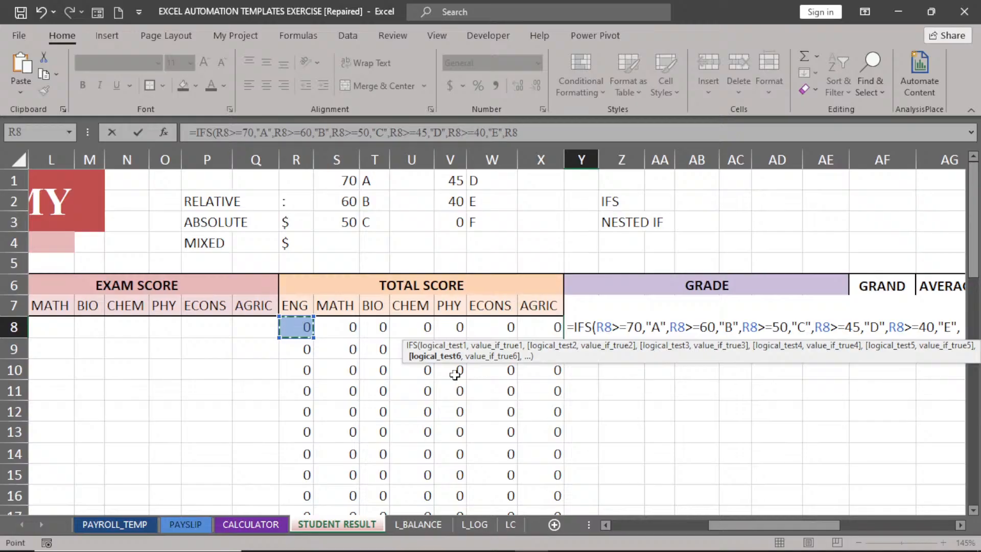
{"action": "left_click", "coordinate": [961, 525]}
{"action": "left_click", "coordinate": [961, 525]}
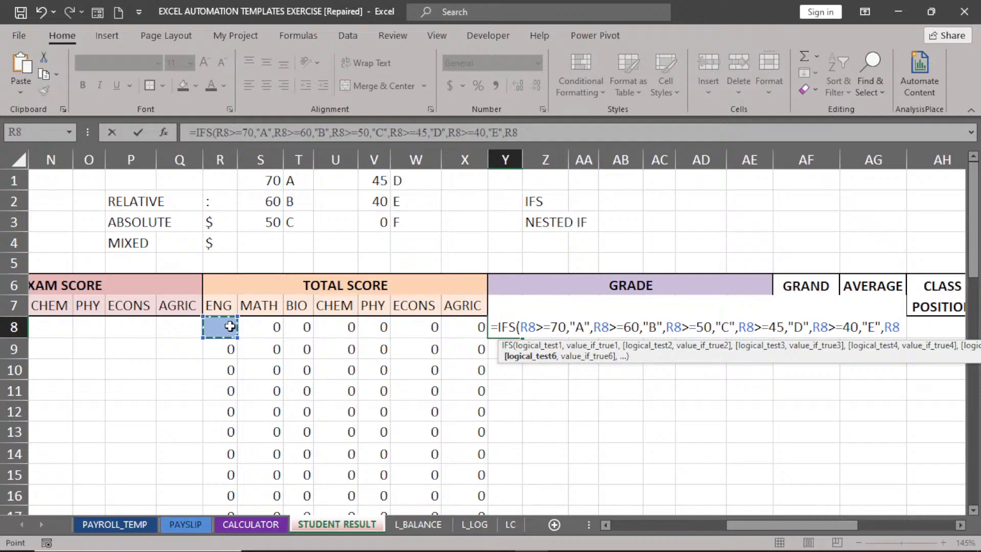
Finish the final IFS condition with <40,"F".
{"action": "type", "text": "<"}
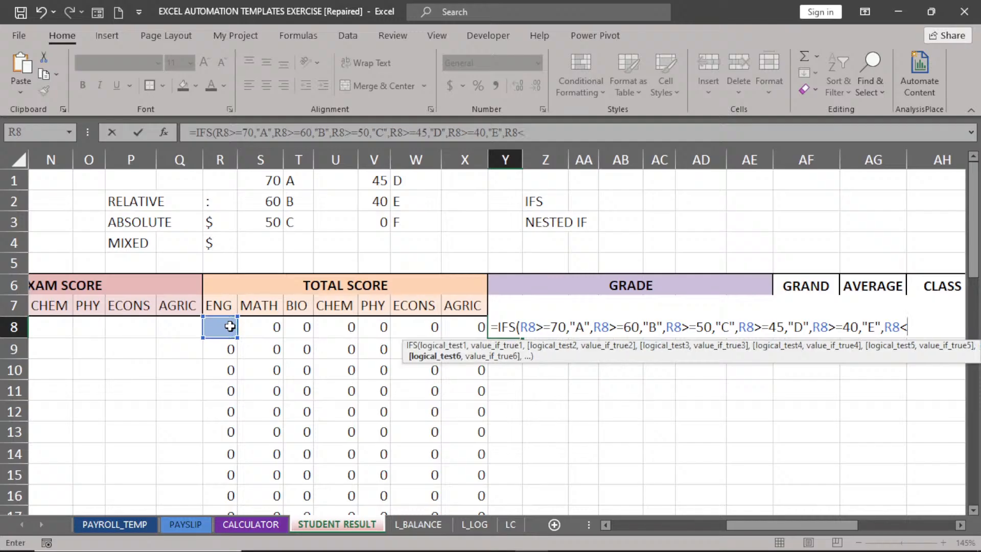
{"action": "type", "text": "40,\"F\""}
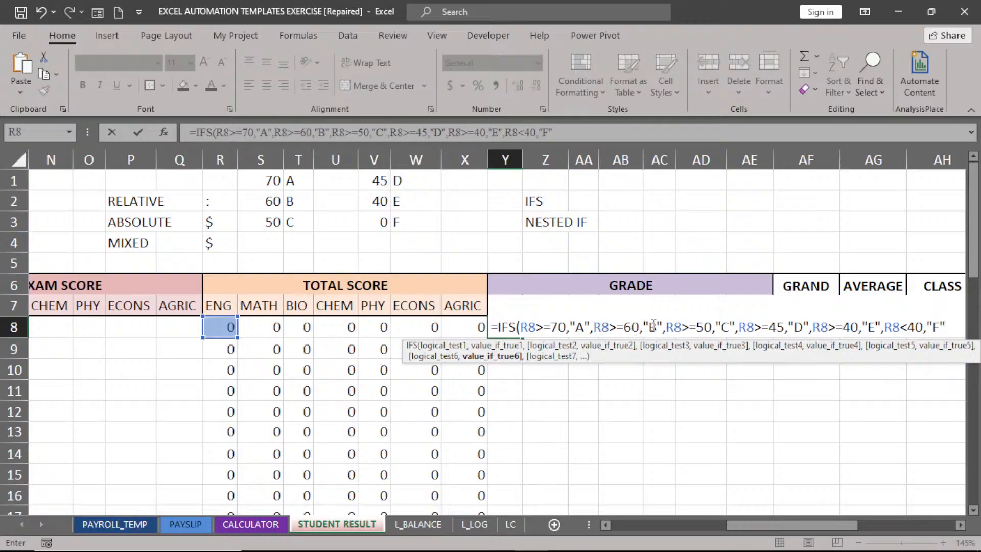
Commit the Y8 IFS grade formula, then reopen and reconfirm it to verify the result.
{"action": "key", "text": "Tab"}
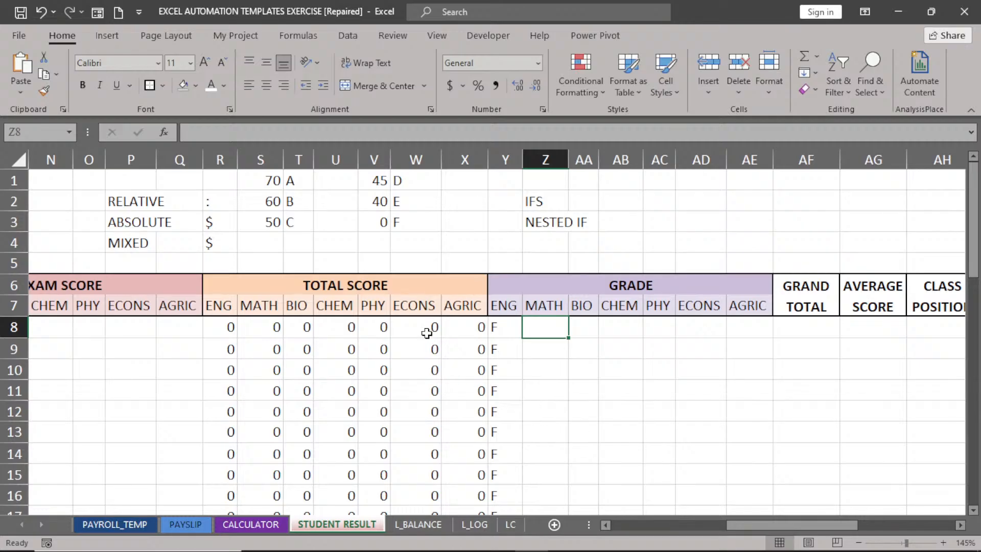
{"action": "left_click", "coordinate": [505, 330]}
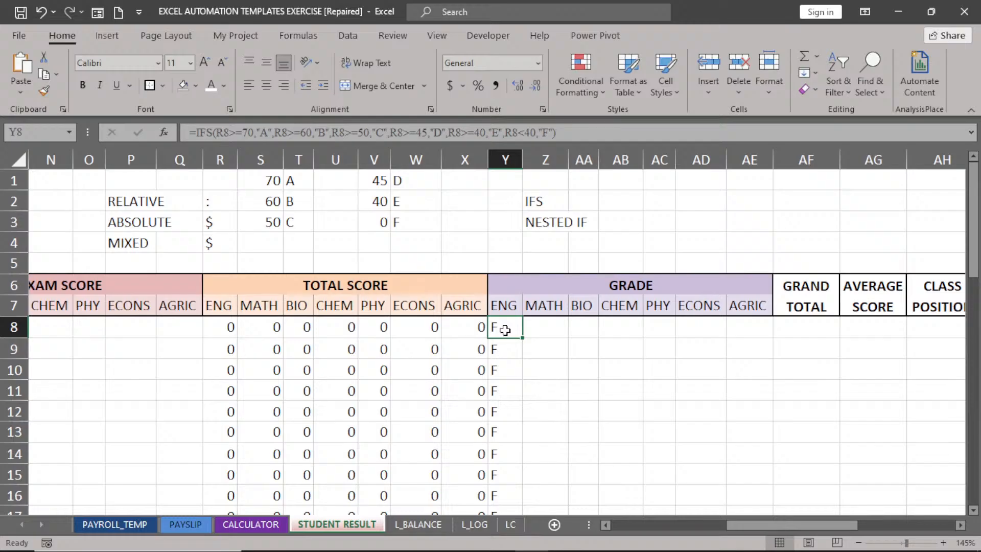
{"action": "double_click", "coordinate": [505, 330]}
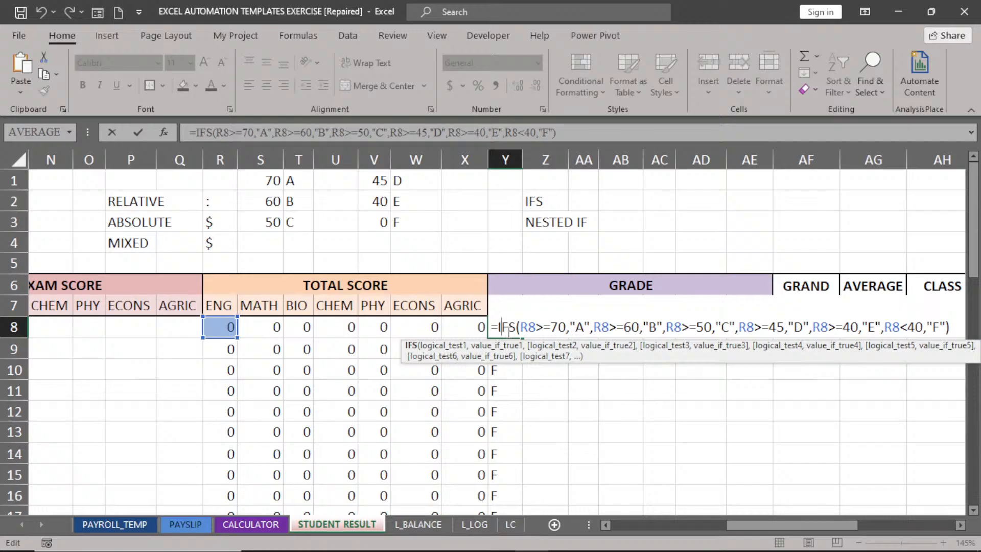
{"action": "key", "text": "Return"}
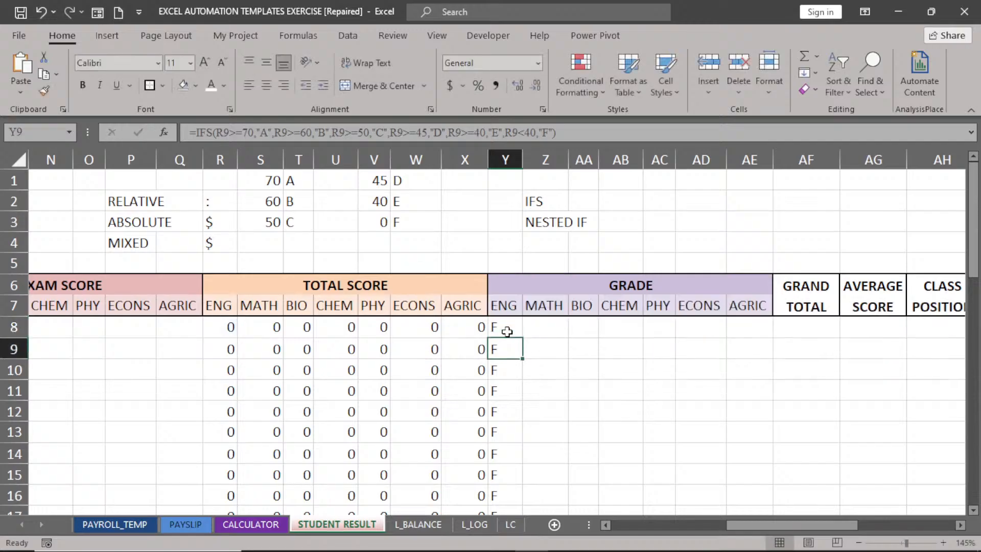
{"action": "left_click", "coordinate": [535, 330]}
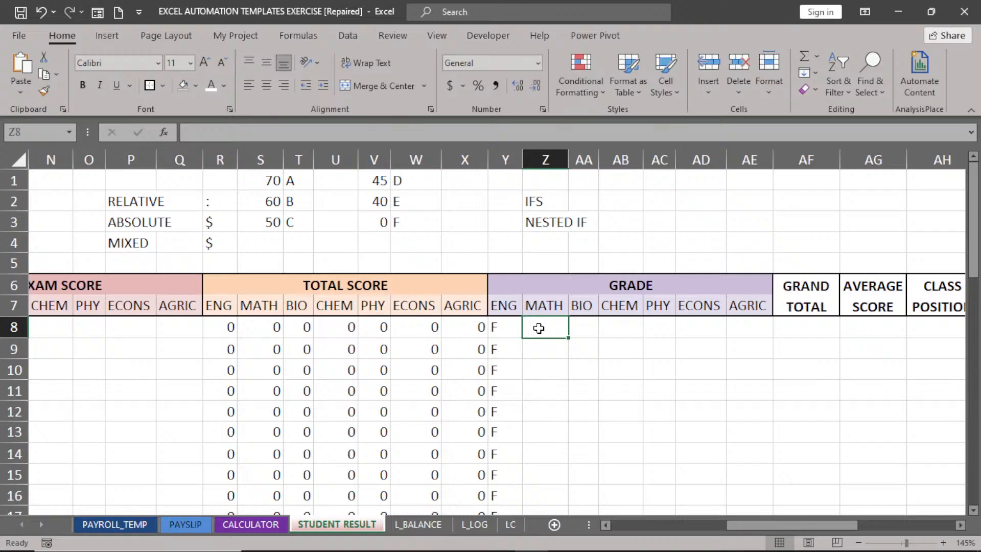
Enter =IF(S8>=70,"A", in Z8 and begin the next nested IF.
{"action": "type", "text": "="}
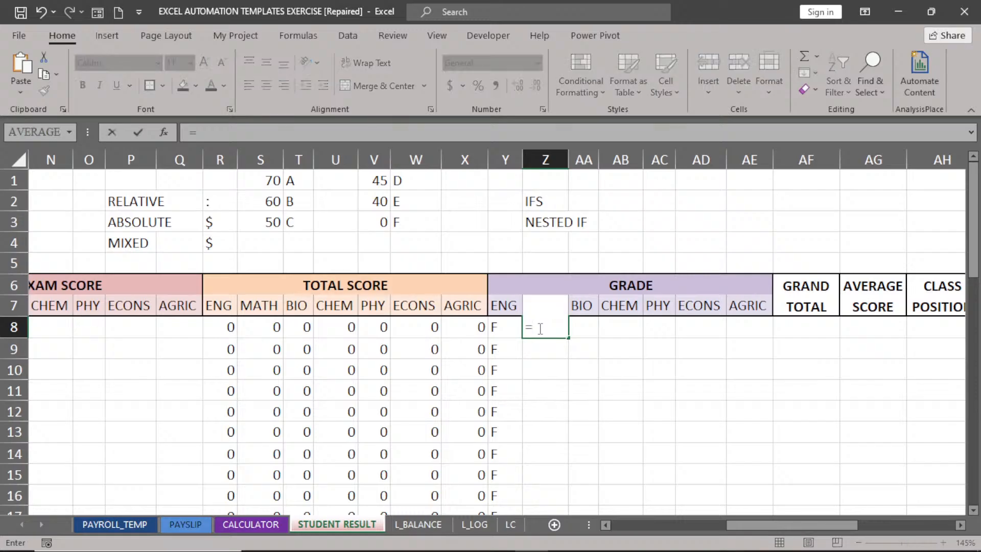
{"action": "type", "text": "I"}
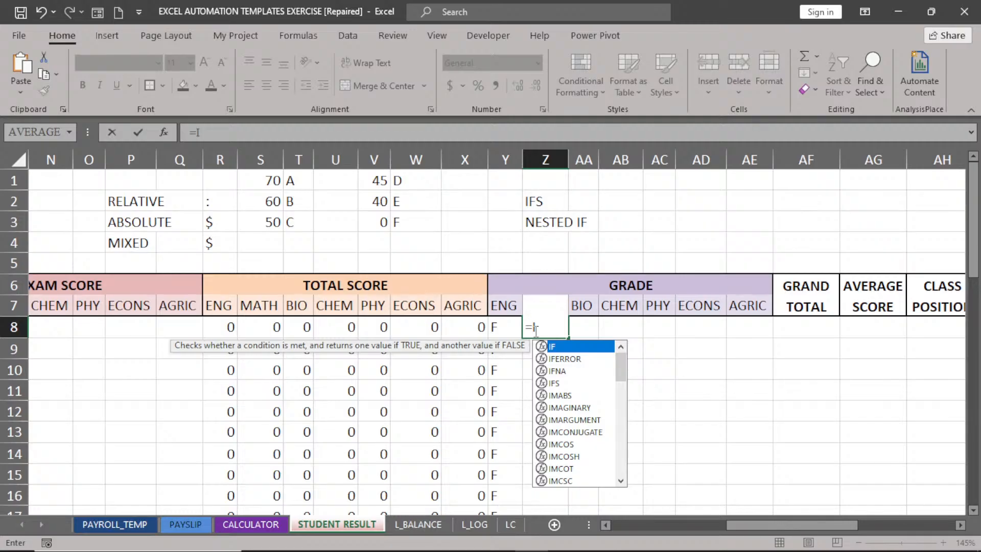
{"action": "double_click", "coordinate": [571, 348]}
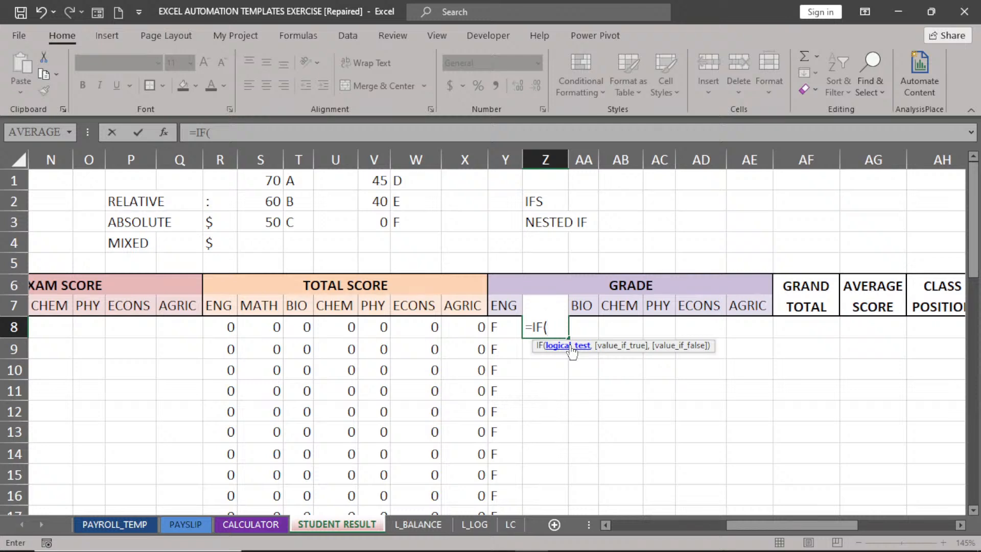
{"action": "left_click", "coordinate": [258, 325]}
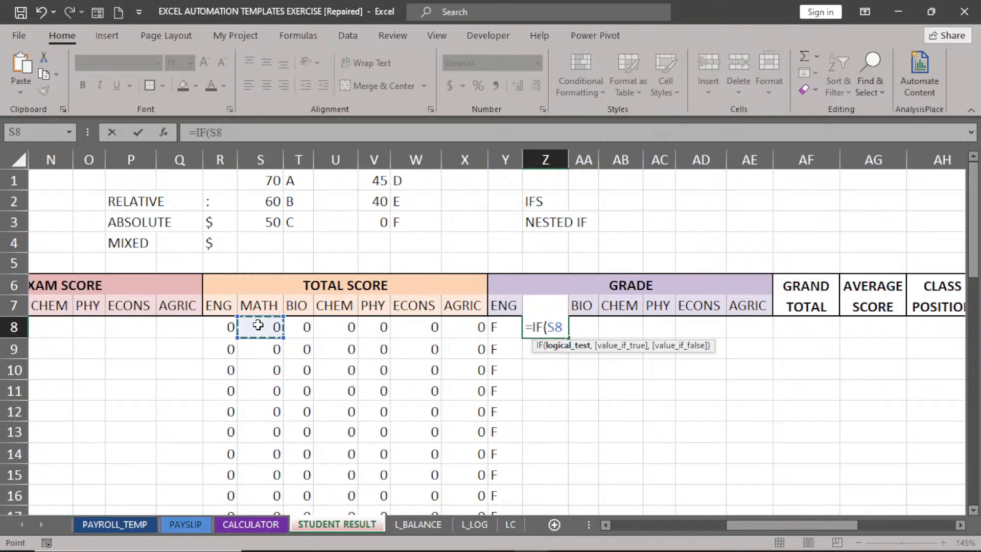
{"action": "type", "text": ">="}
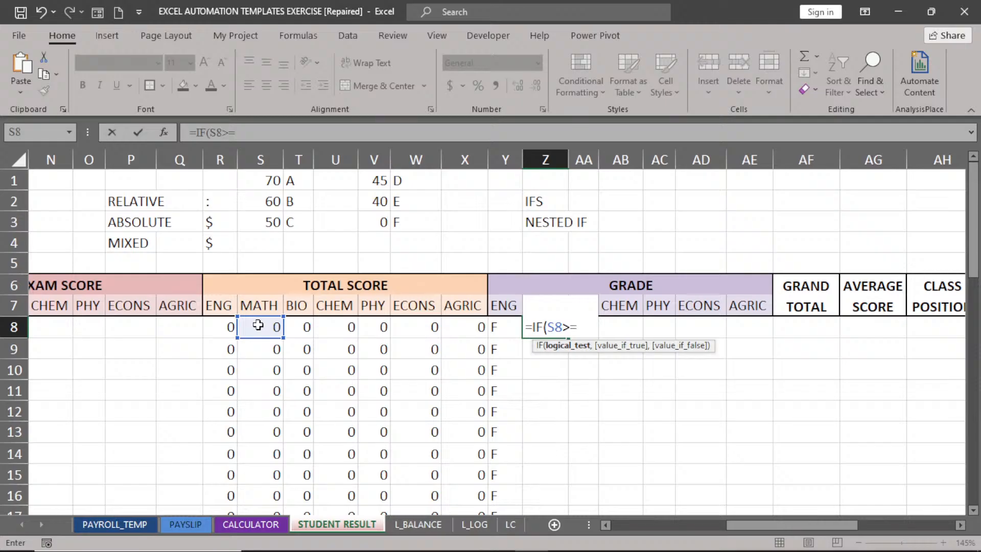
{"action": "type", "text": "70,\"A"}
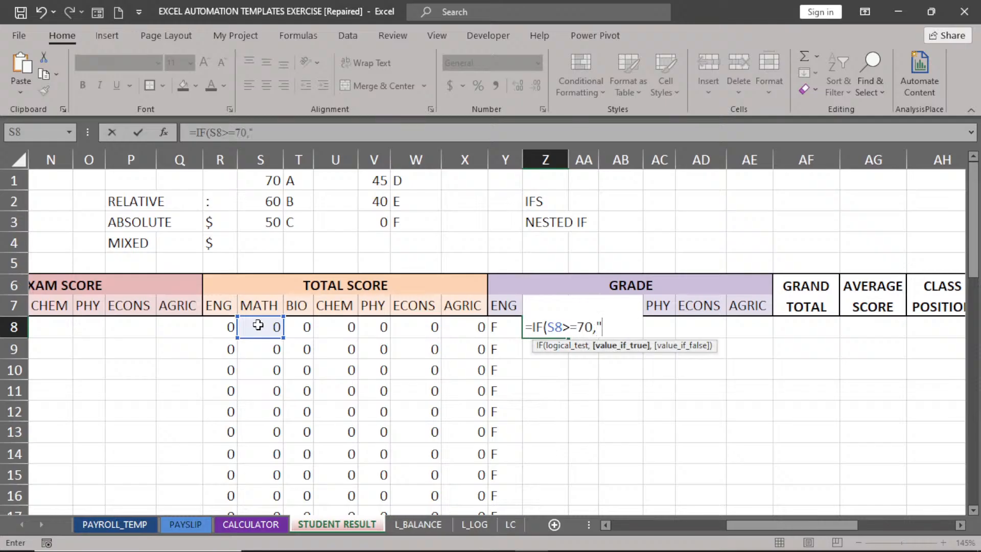
{"action": "type", "text": "\","}
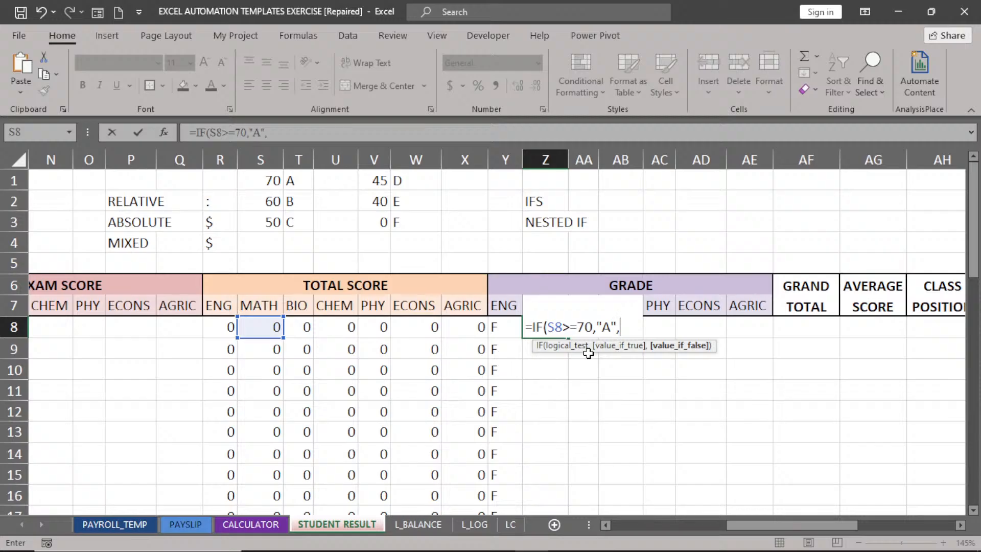
{"action": "type", "text": "IF"}
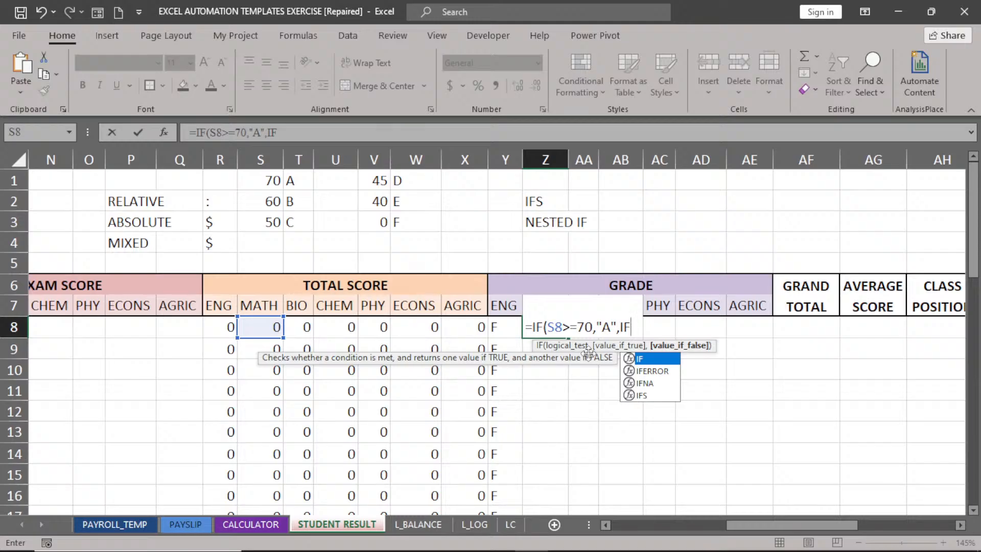
Add nested IFs for B at S8>=60 and C at S8>=50 to the MATH formula.
{"action": "double_click", "coordinate": [649, 359]}
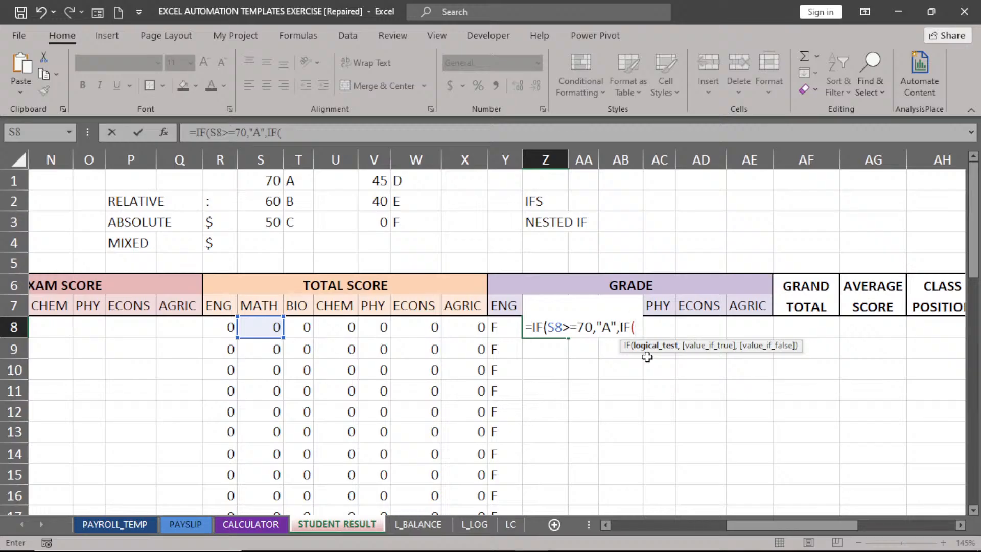
{"action": "left_click", "coordinate": [262, 328]}
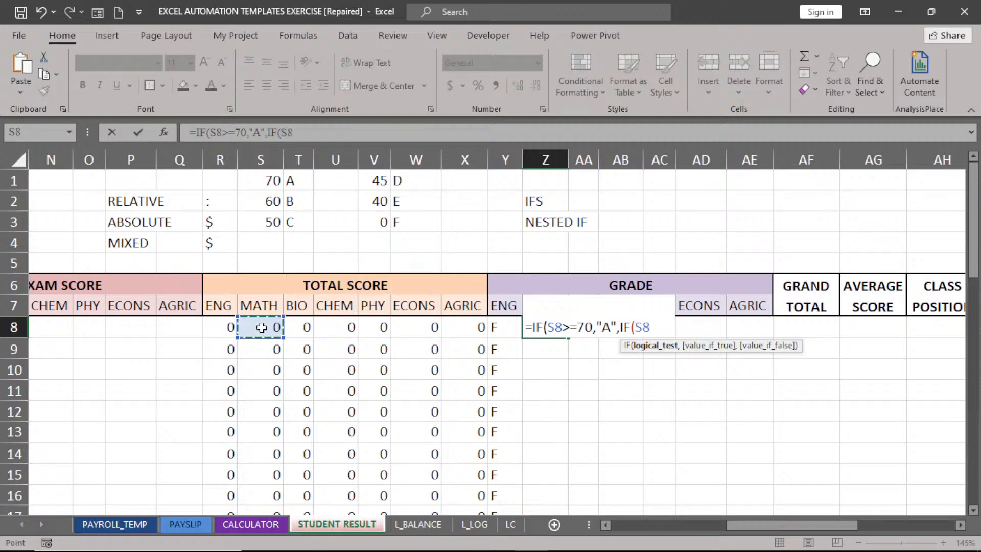
{"action": "type", "text": ">=60"}
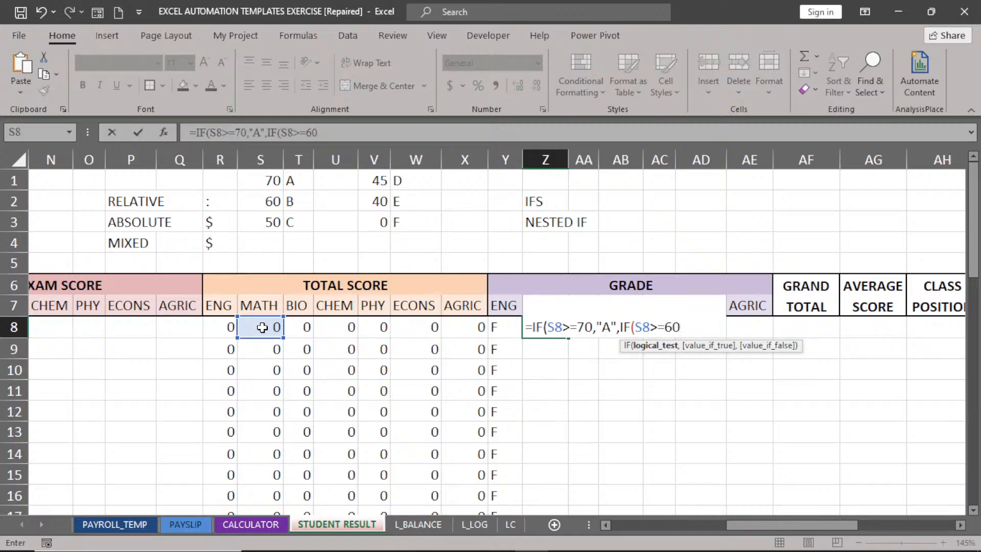
{"action": "type", "text": ",\"B"}
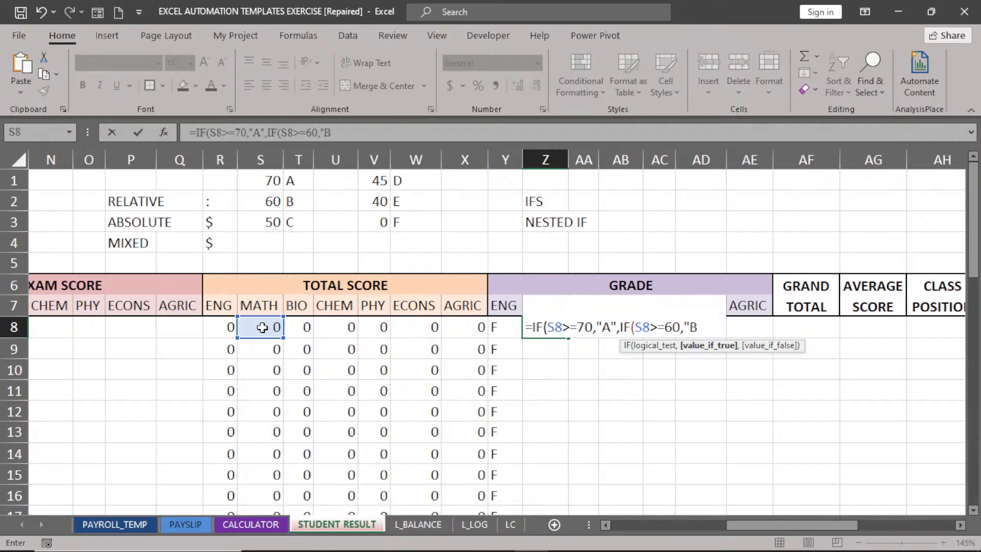
{"action": "type", "text": "\","}
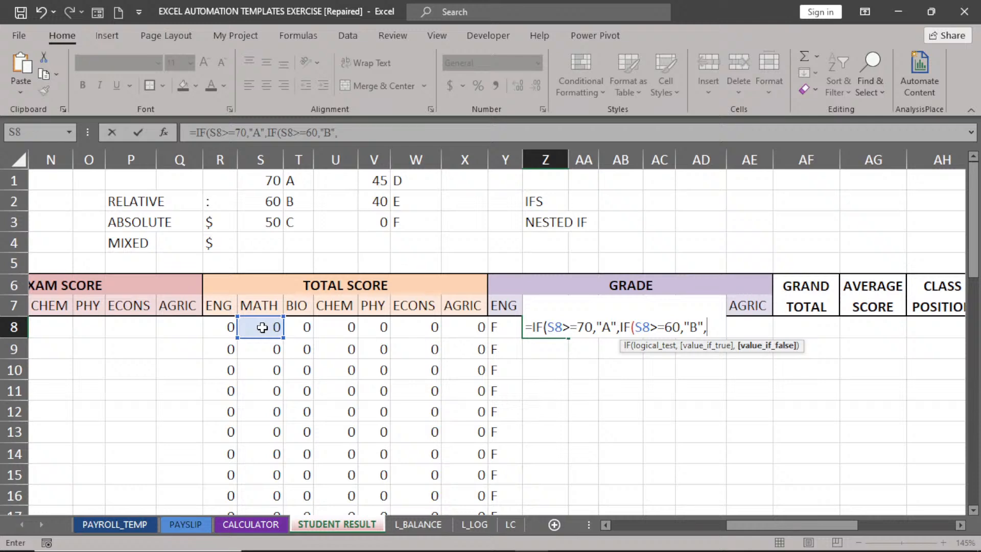
{"action": "type", "text": "IF"}
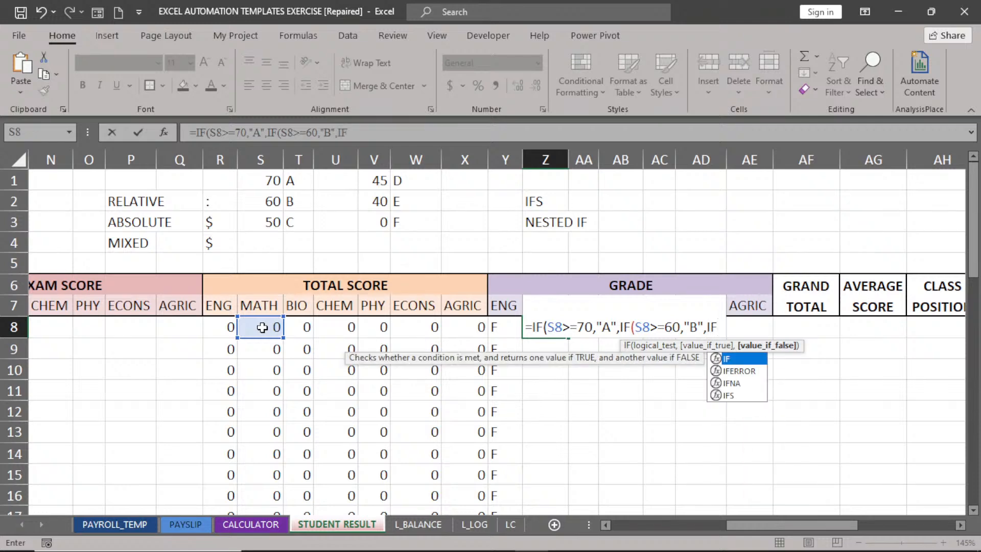
{"action": "double_click", "coordinate": [743, 362]}
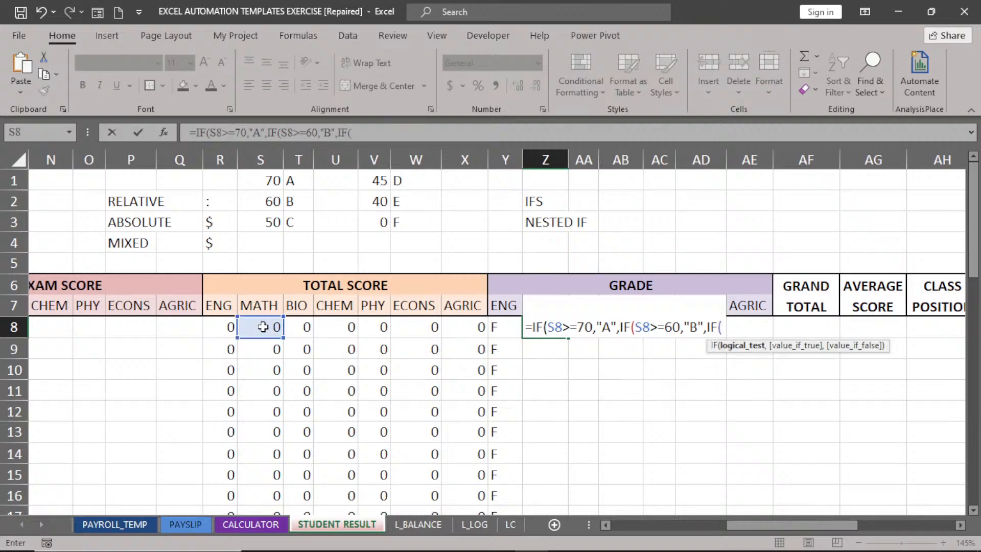
{"action": "left_click", "coordinate": [263, 327]}
{"action": "type", "text": ">="}
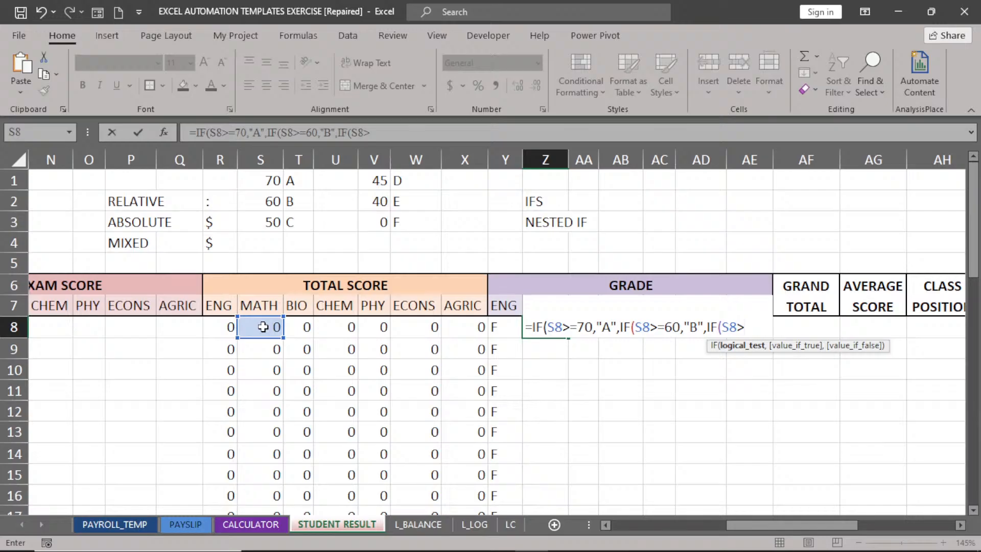
{"action": "type", "text": "50"}
{"action": "type", "text": ","}
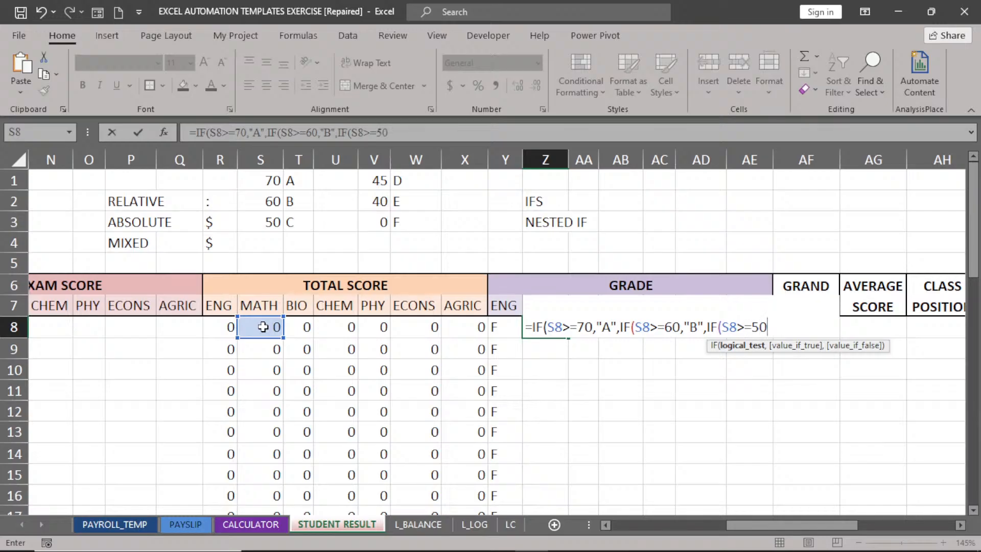
{"action": "type", "text": "C\","}
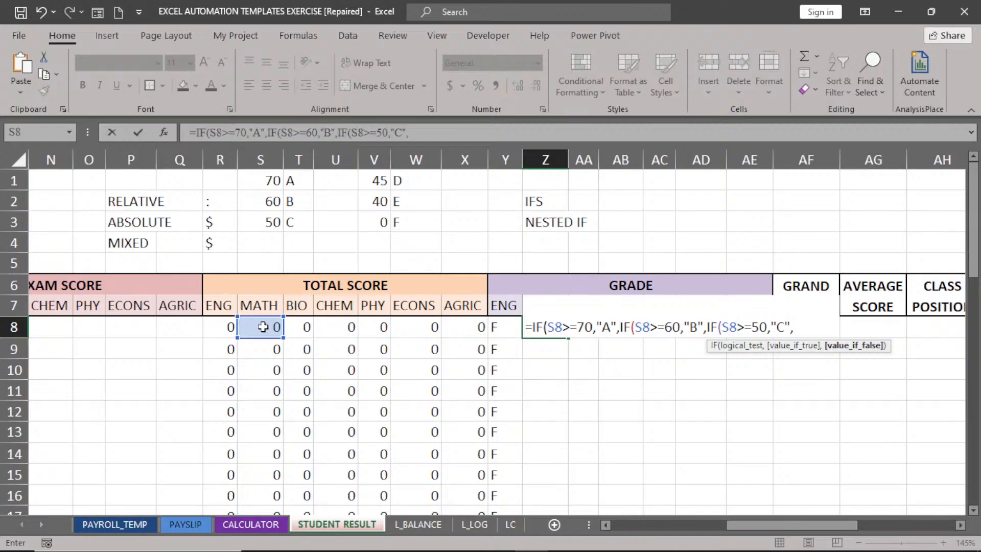
{"action": "type", "text": "IF"}
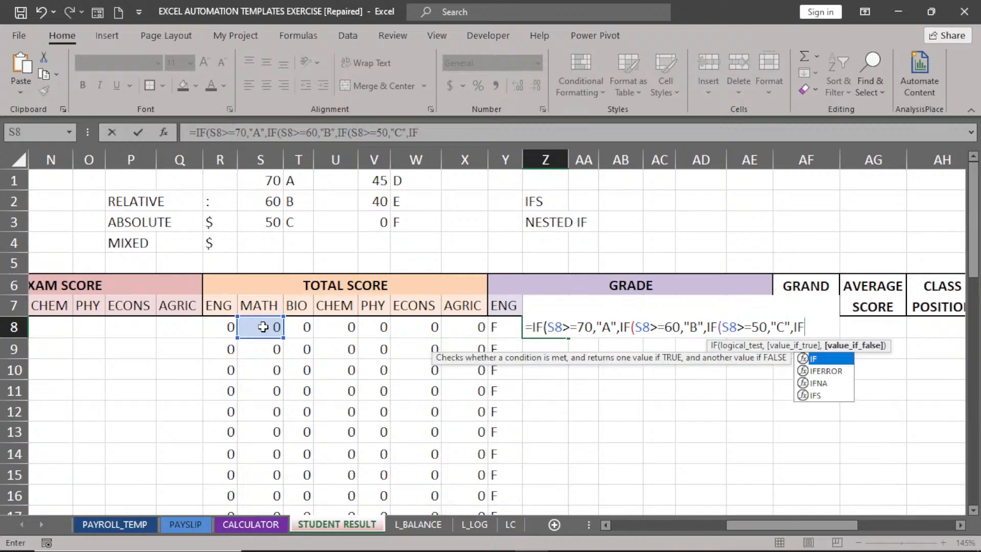
Add nested IFs giving D for S8>=45 and E for S8>=40.
{"action": "double_click", "coordinate": [818, 359]}
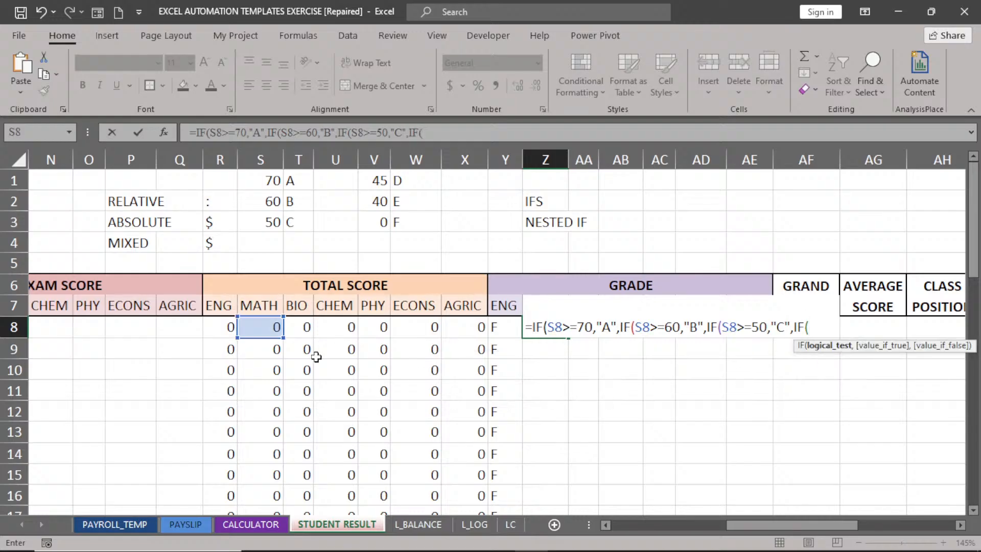
{"action": "left_click", "coordinate": [257, 331]}
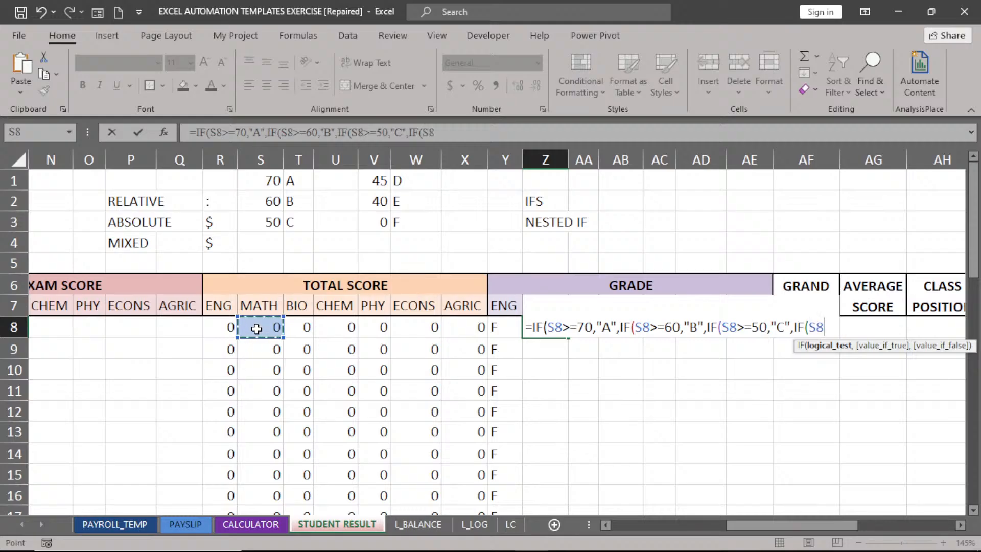
{"action": "type", "text": ">"}
{"action": "type", "text": "="}
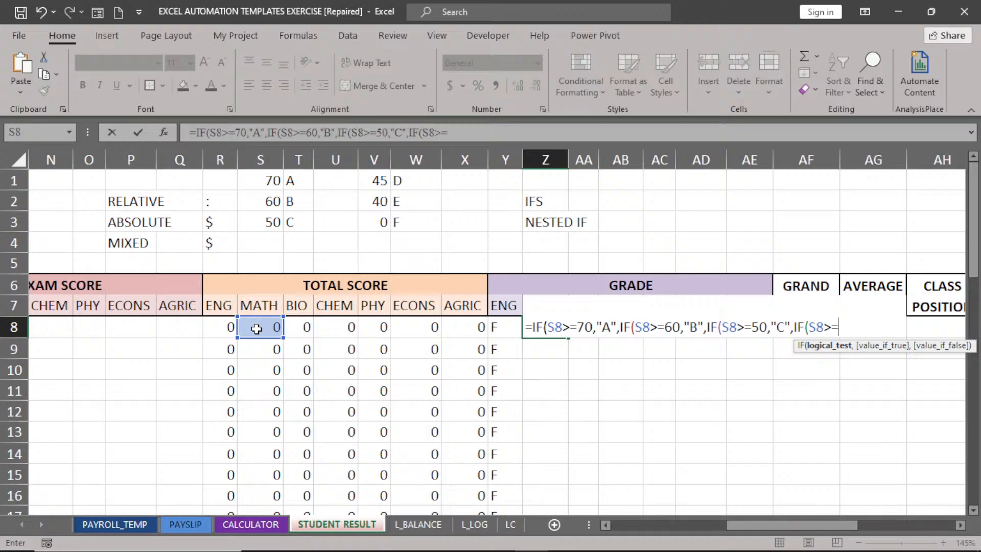
{"action": "type", "text": "45,\"D\","}
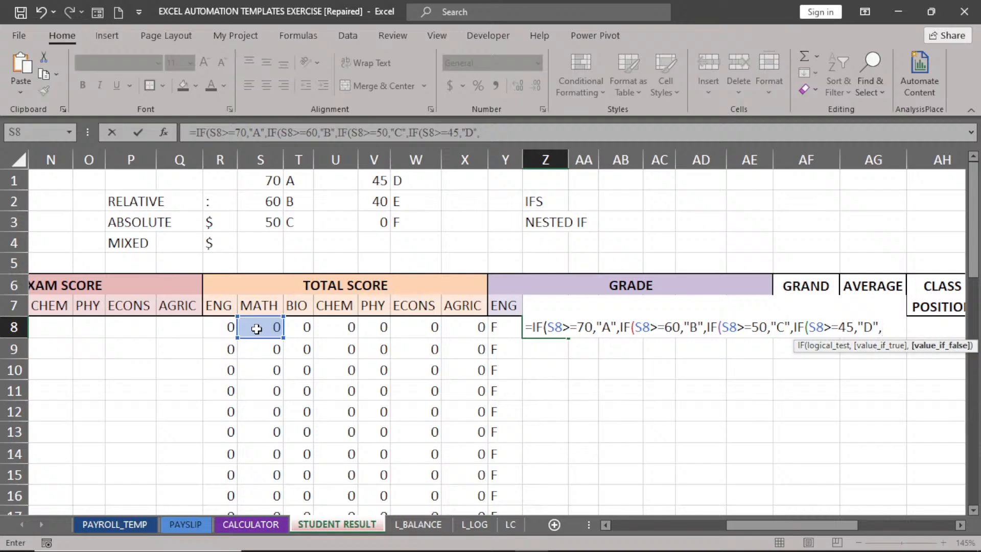
{"action": "type", "text": "IF"}
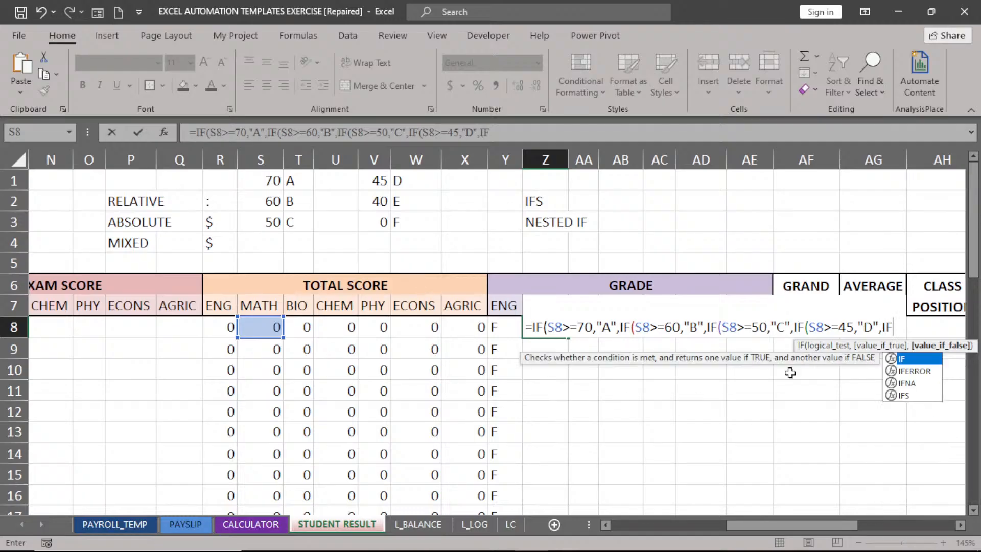
{"action": "double_click", "coordinate": [907, 358]}
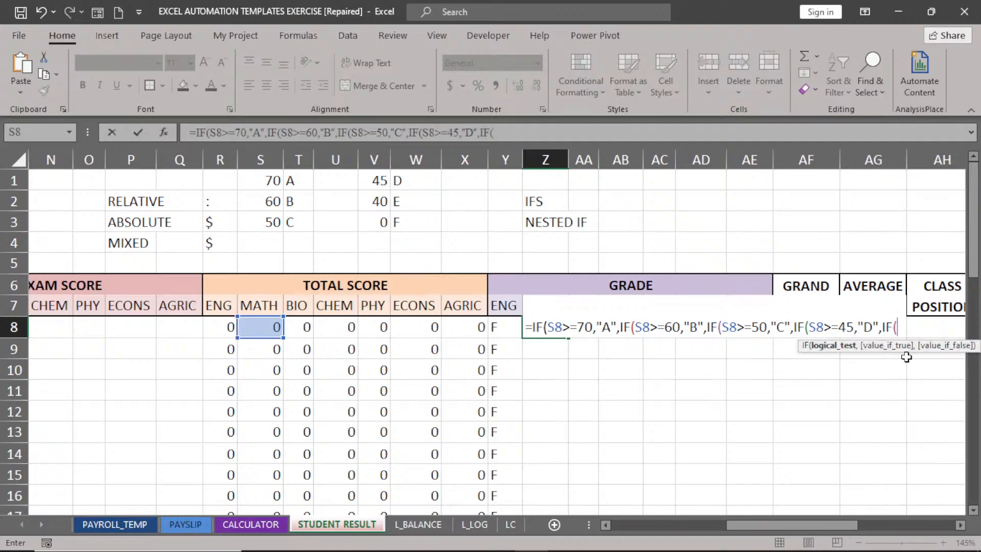
{"action": "left_click", "coordinate": [266, 326]}
{"action": "type", "text": ">=40,\""}
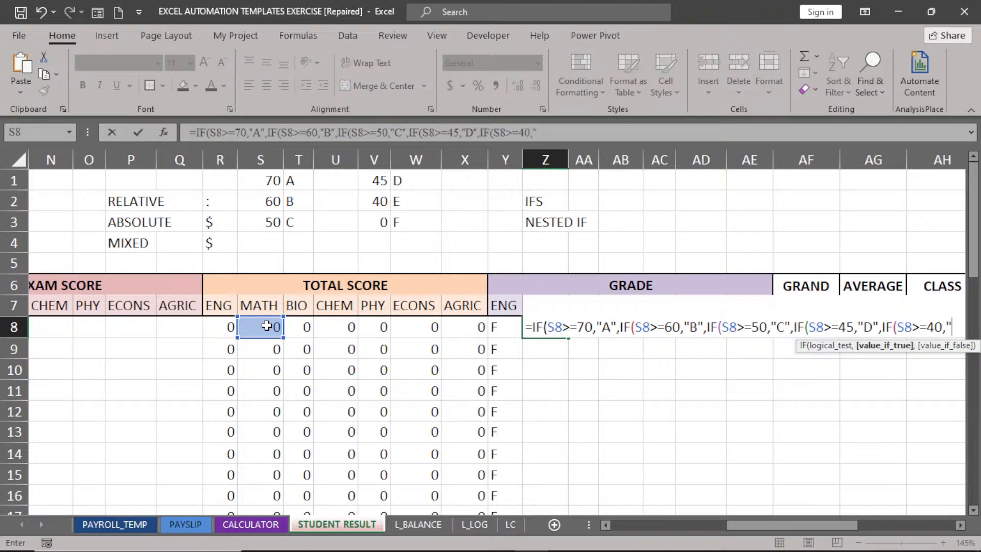
{"action": "type", "text": "E"}
End the formula with default "F", close all five brackets and commit it.
{"action": "left_click", "coordinate": [961, 525]}
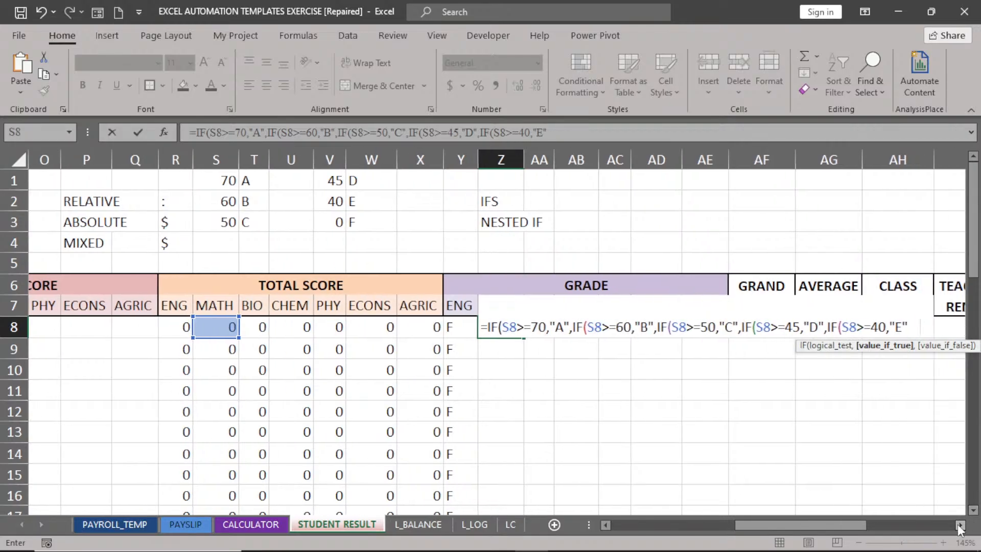
{"action": "left_click", "coordinate": [960, 525]}
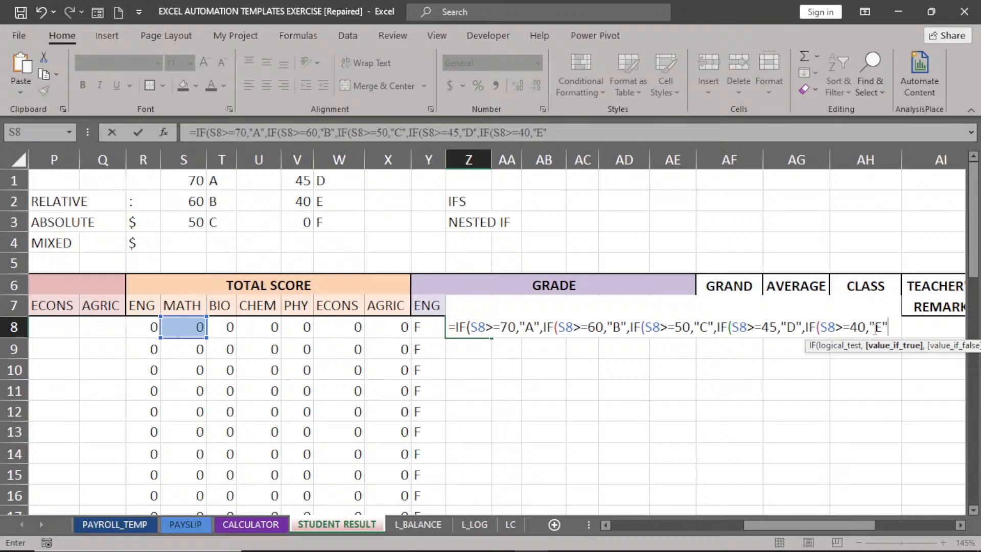
{"action": "type", "text": ","}
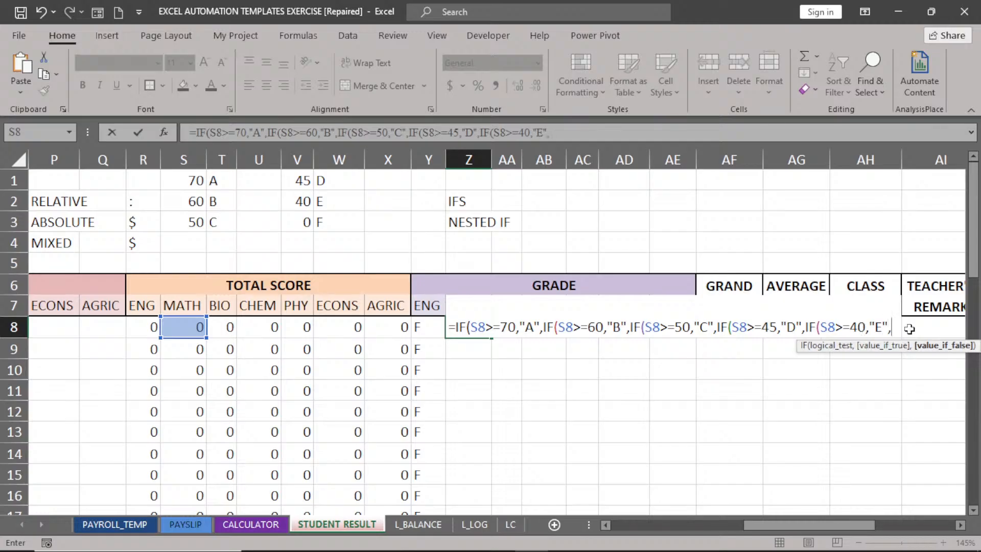
{"action": "type", "text": "\"F\""}
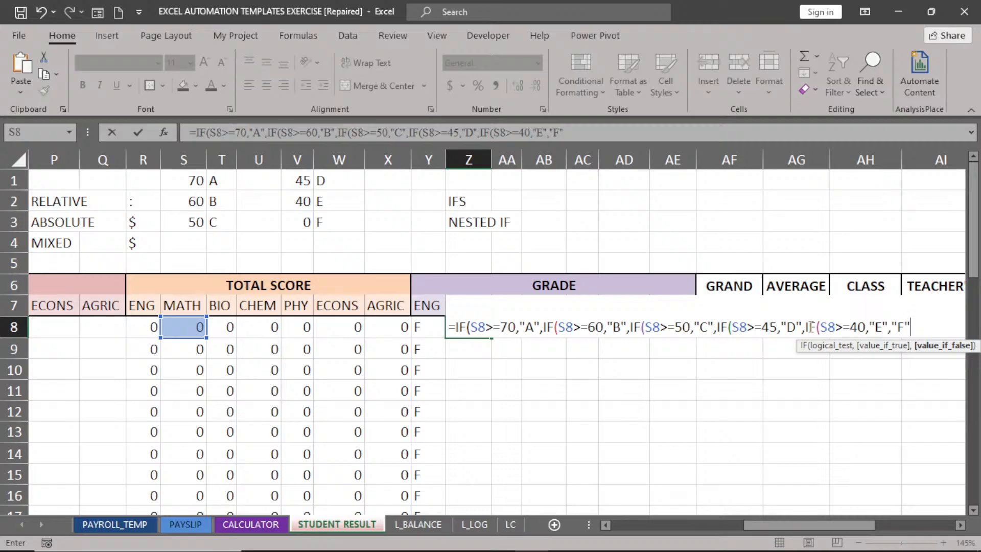
{"action": "type", "text": ")"}
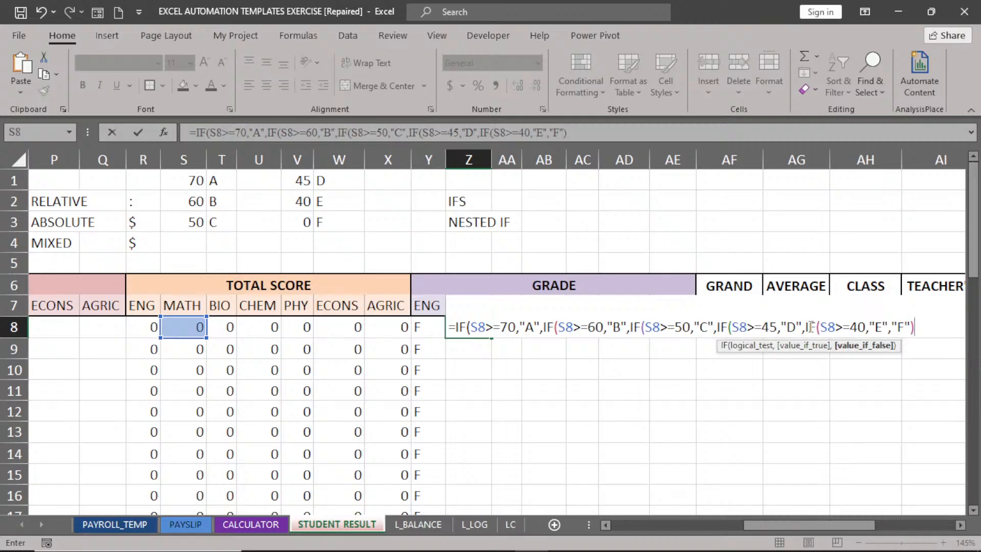
{"action": "type", "text": "))))"}
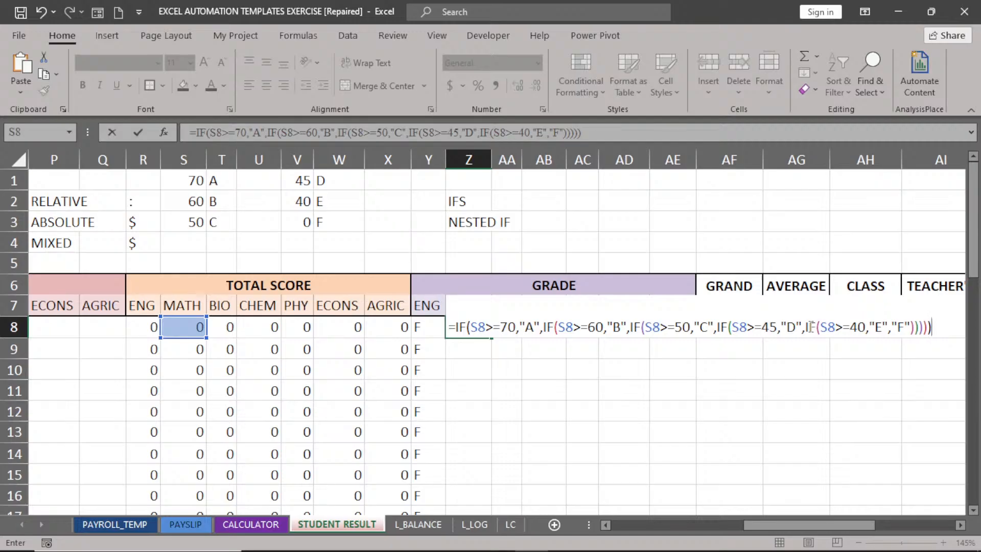
{"action": "key", "text": "Return"}
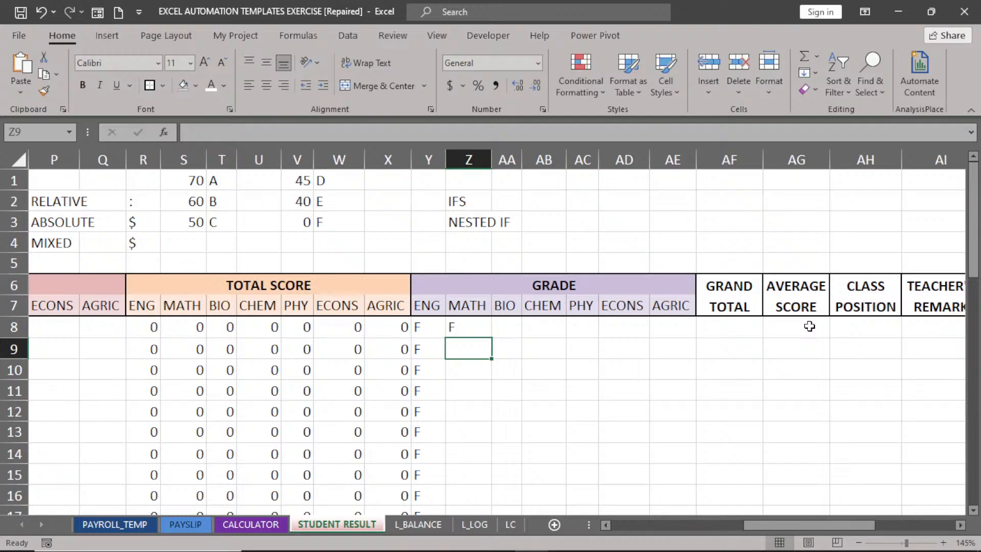
{"action": "left_click", "coordinate": [470, 331]}
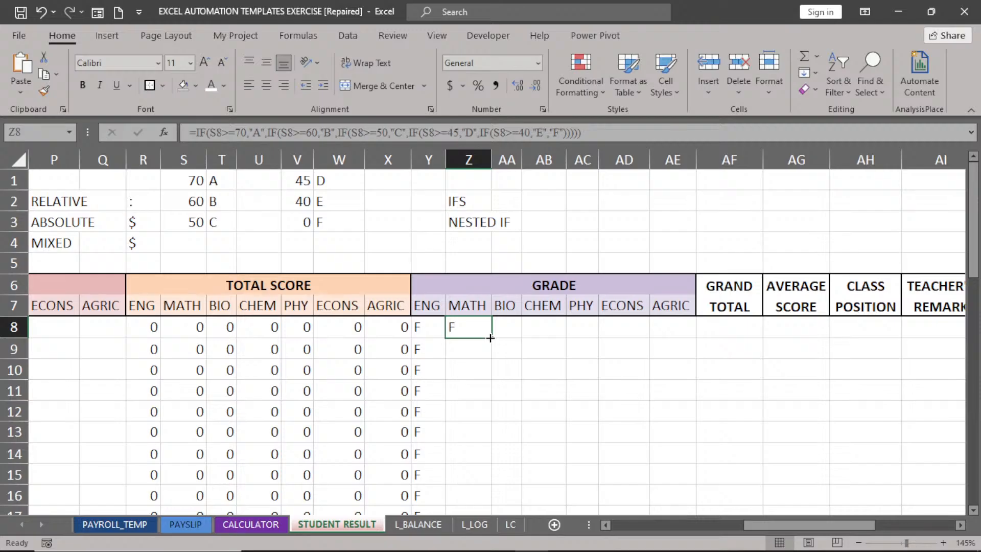
{"action": "double_click", "coordinate": [491, 338]}
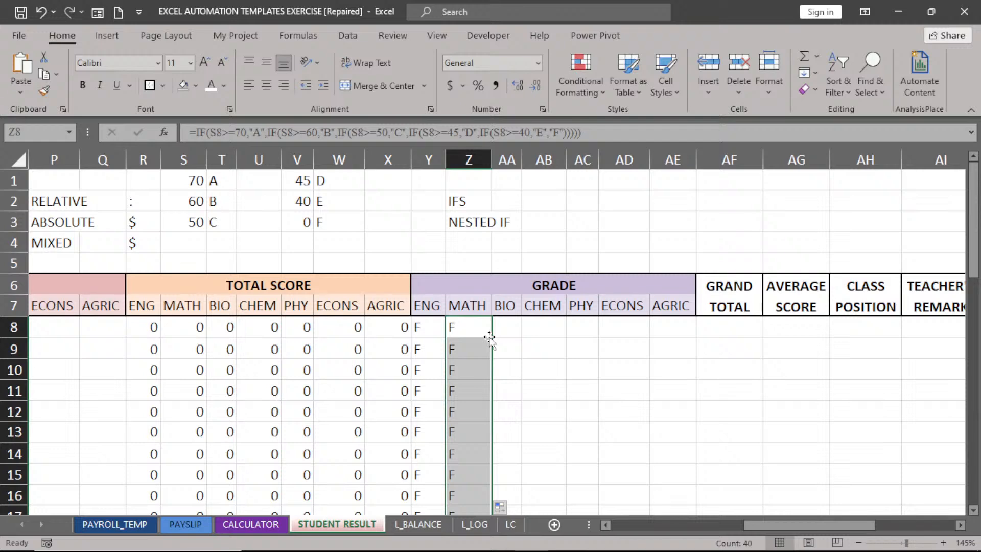
{"action": "double_click", "coordinate": [477, 352]}
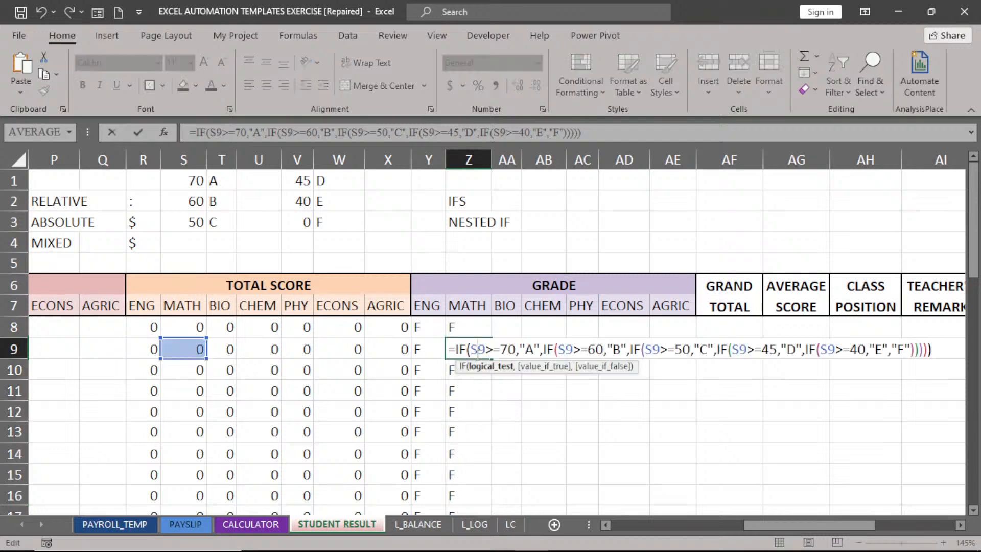
{"action": "key", "text": "Return"}
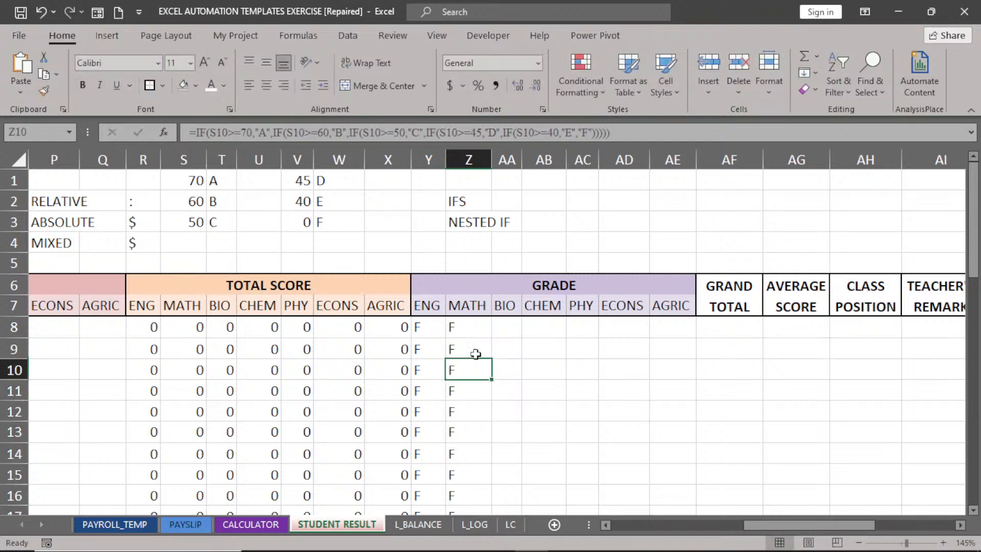
{"action": "left_click", "coordinate": [474, 329]}
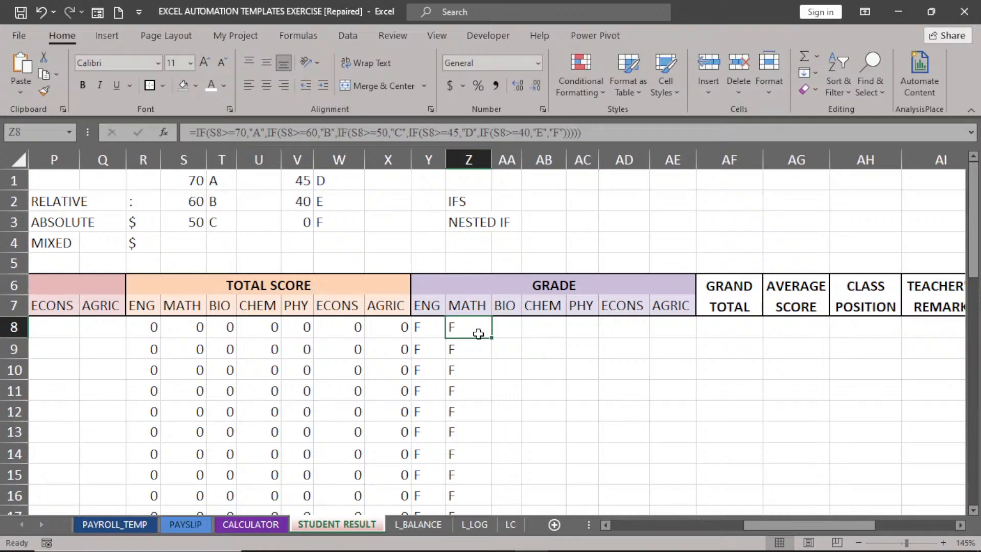
{"action": "left_click", "coordinate": [506, 327]}
{"action": "left_click", "coordinate": [543, 330]}
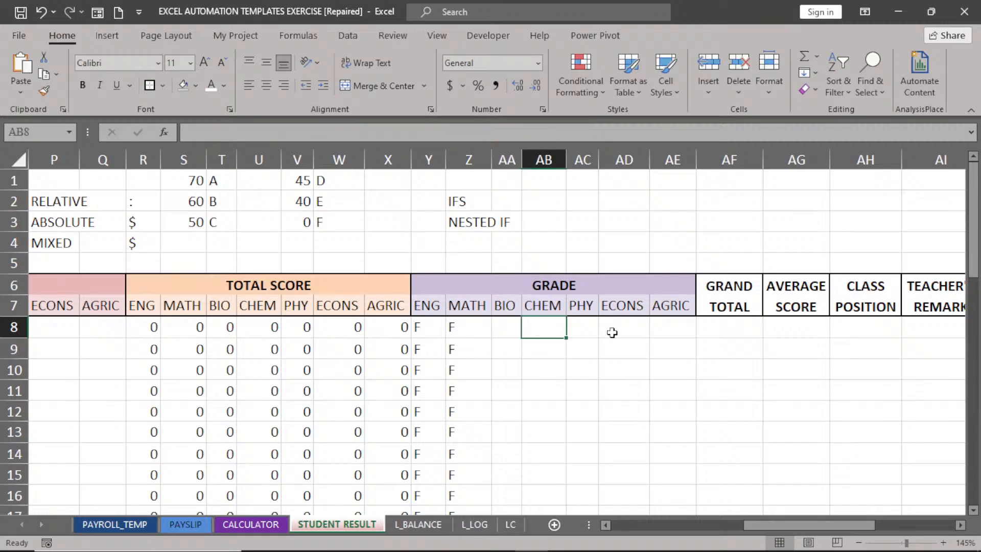
{"action": "left_click", "coordinate": [591, 327]}
{"action": "left_click", "coordinate": [631, 328]}
{"action": "left_click", "coordinate": [657, 326]}
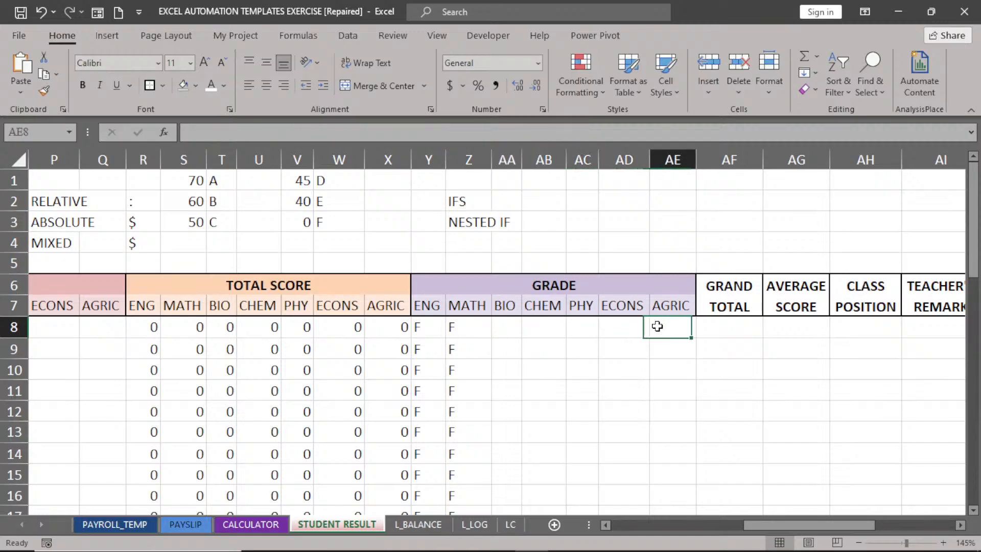
{"action": "left_click", "coordinate": [464, 330]}
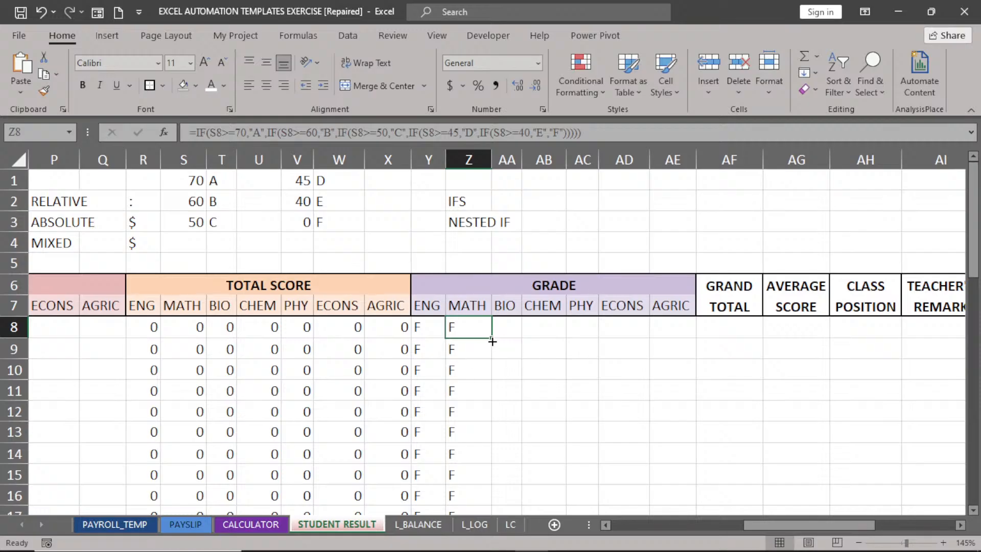
Copy Z8's grade formula right to AE8, check AE8's reference, then fill AA8:AE8 down all students.
{"action": "left_click_drag", "start_coordinate": [492, 339], "coordinate": [679, 341]}
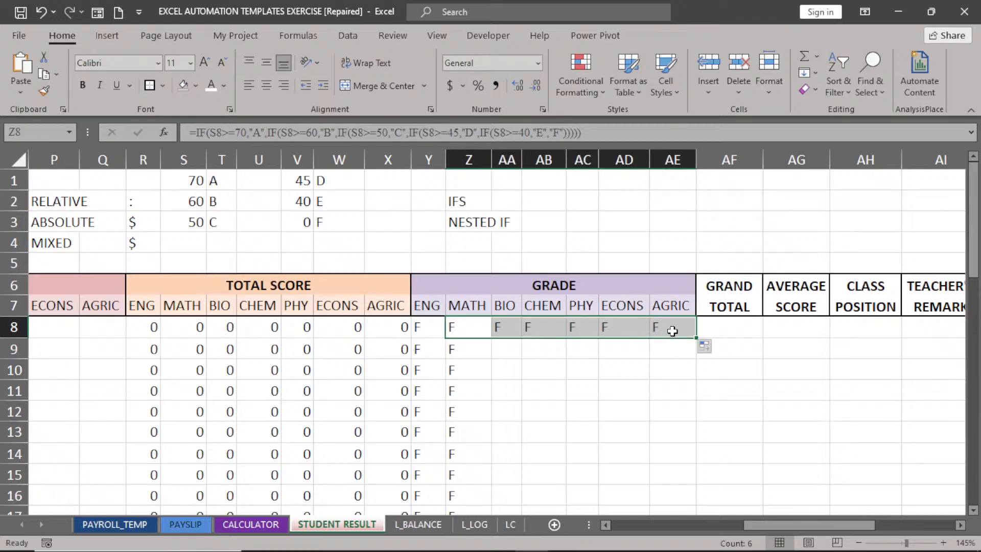
{"action": "double_click", "coordinate": [673, 332]}
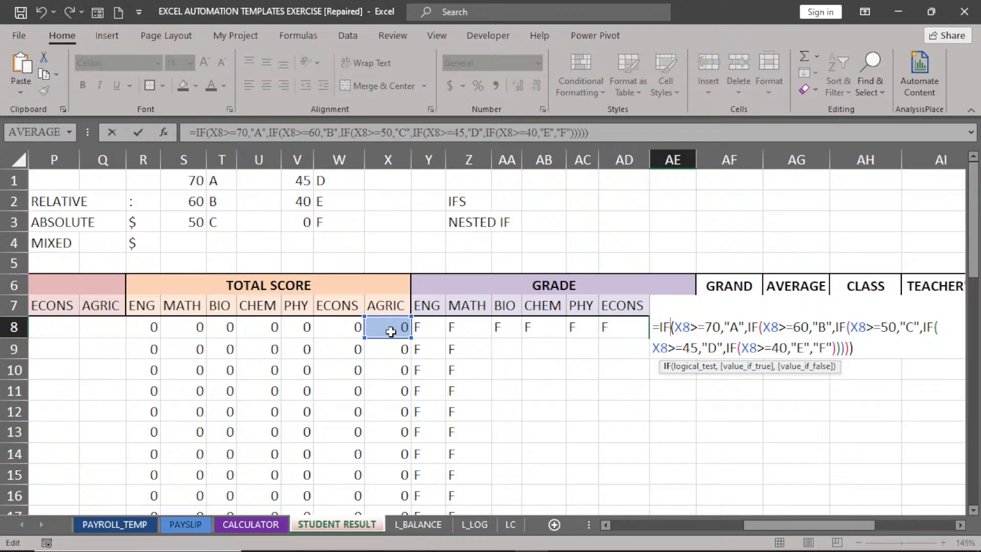
{"action": "key", "text": "Return"}
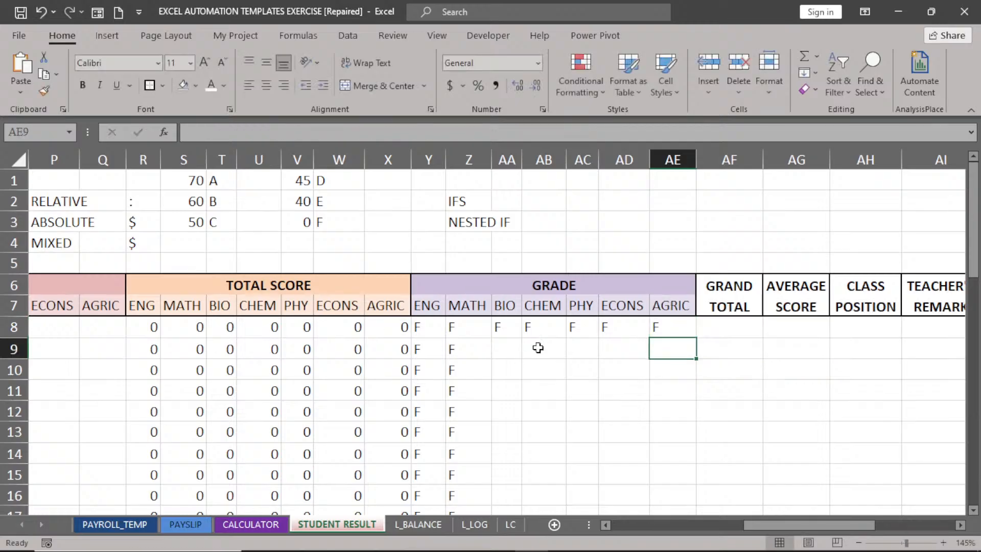
{"action": "left_click_drag", "start_coordinate": [505, 331], "coordinate": [660, 329]}
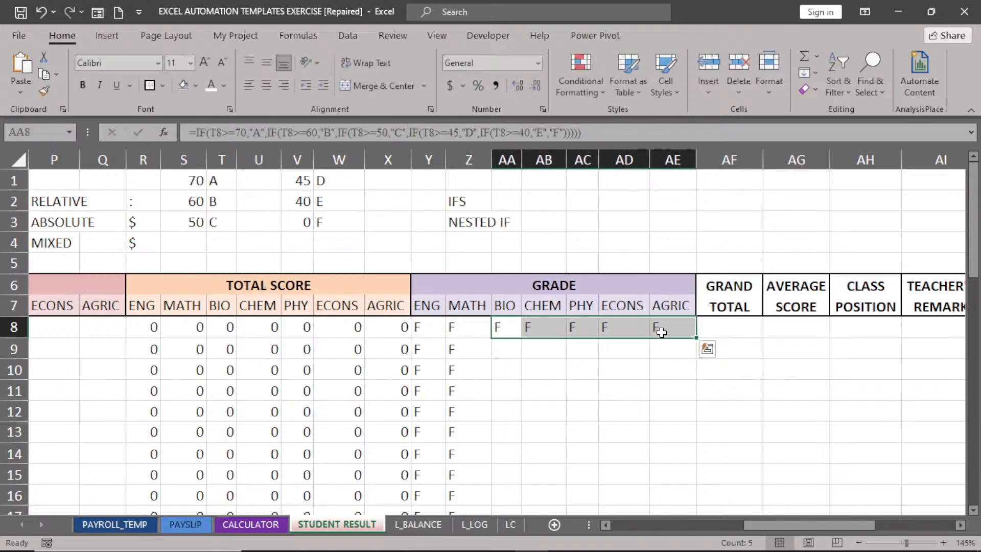
{"action": "double_click", "coordinate": [697, 337]}
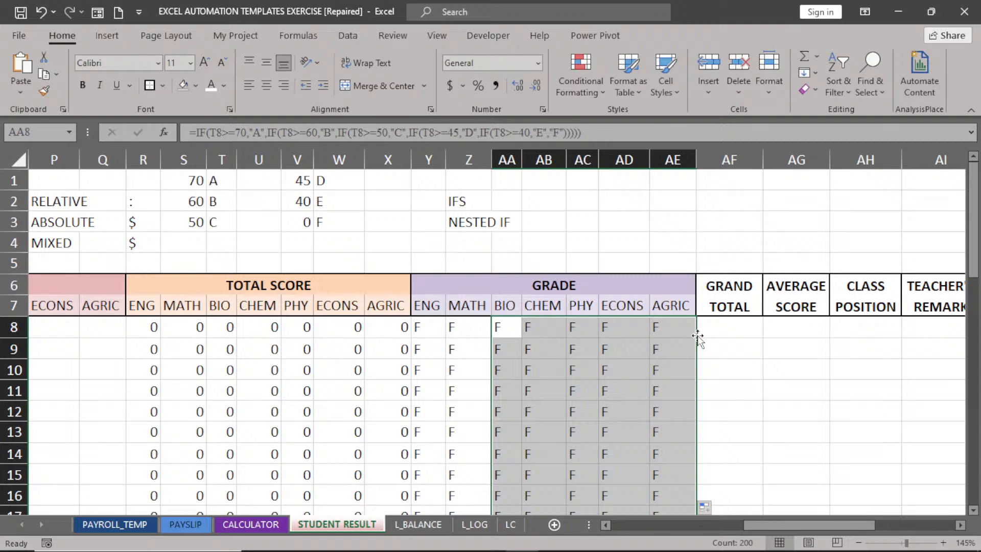
{"action": "left_click", "coordinate": [723, 330]}
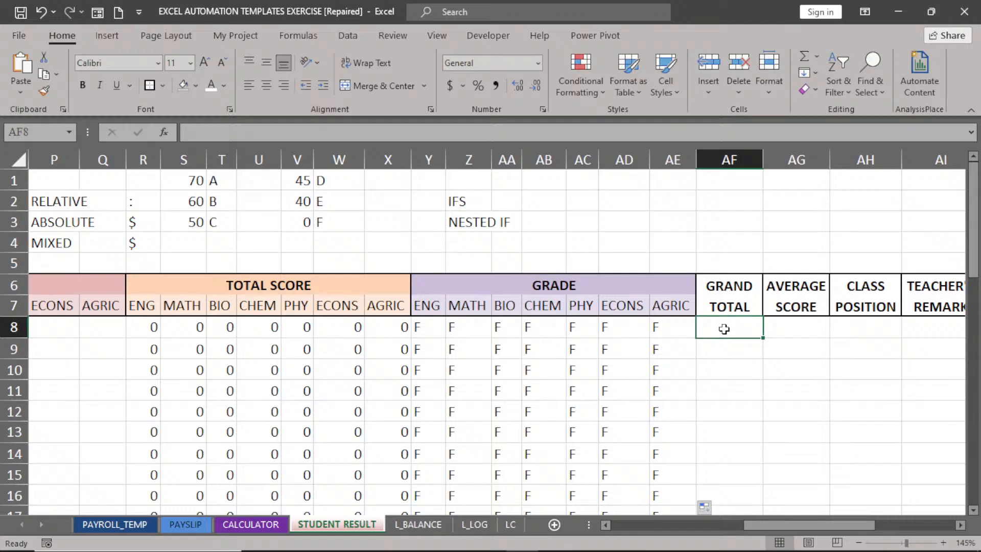
Enter =SUM(R8:X8) in AF8 and fill it down for every student.
{"action": "type", "text": "="}
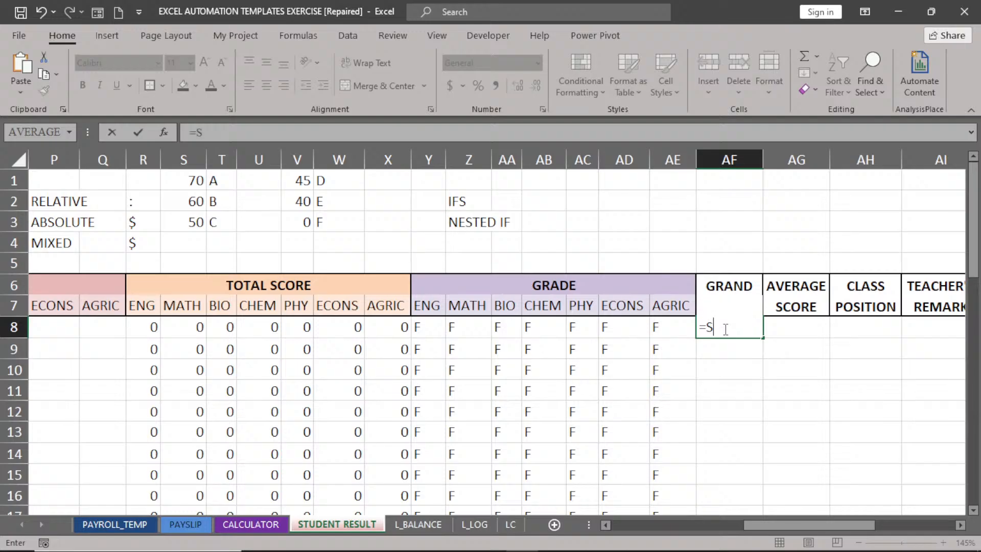
{"action": "type", "text": "SU"}
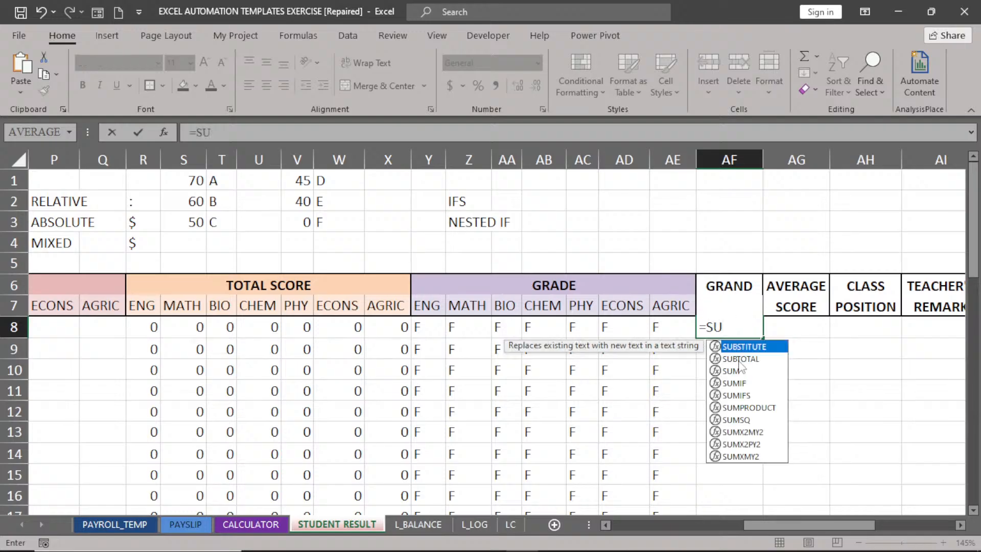
{"action": "double_click", "coordinate": [741, 372]}
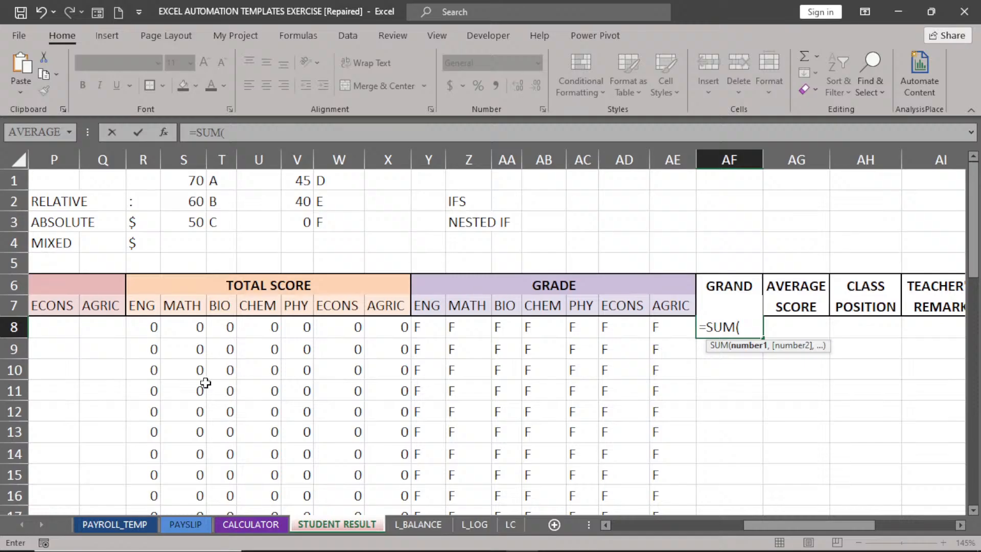
{"action": "left_click_drag", "start_coordinate": [135, 323], "coordinate": [379, 330]}
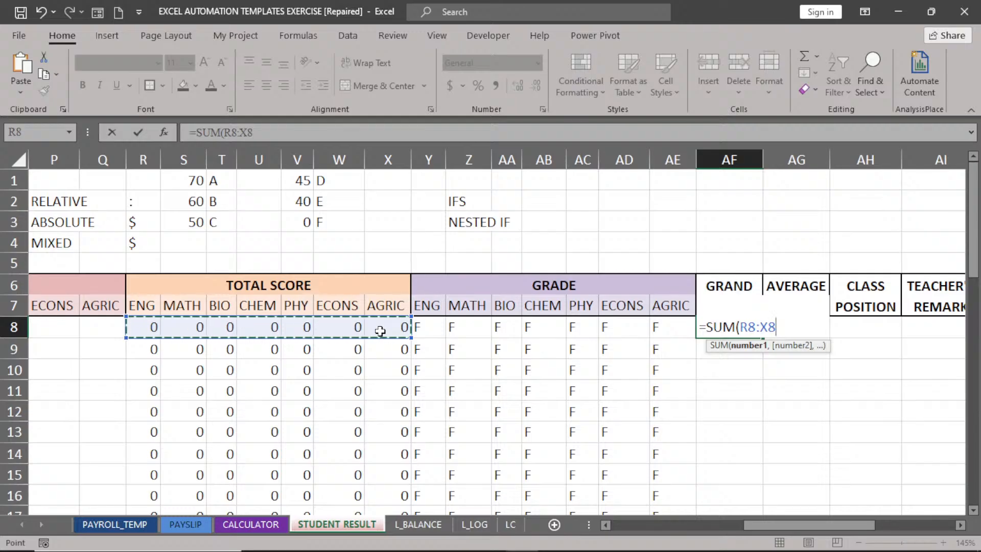
{"action": "key", "text": "Return"}
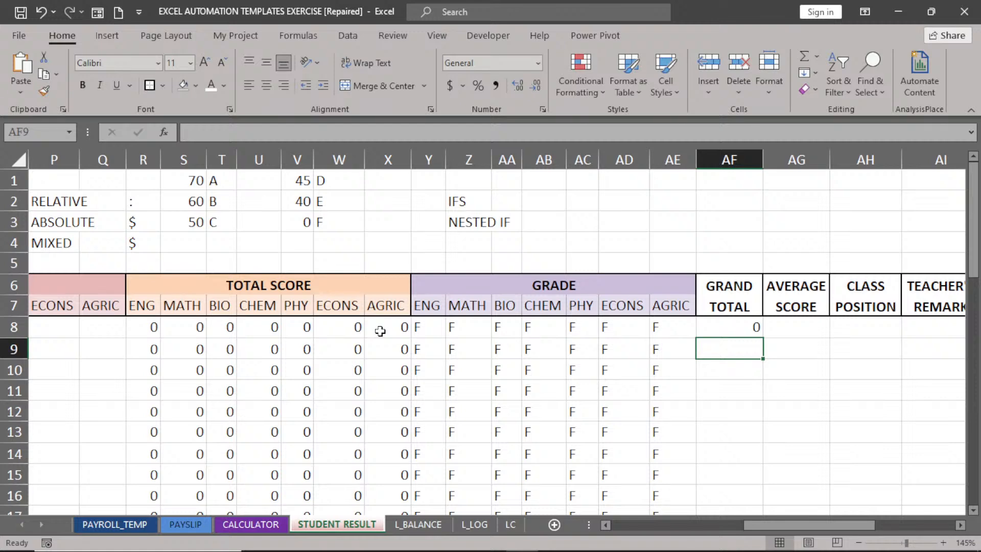
{"action": "left_click", "coordinate": [707, 327]}
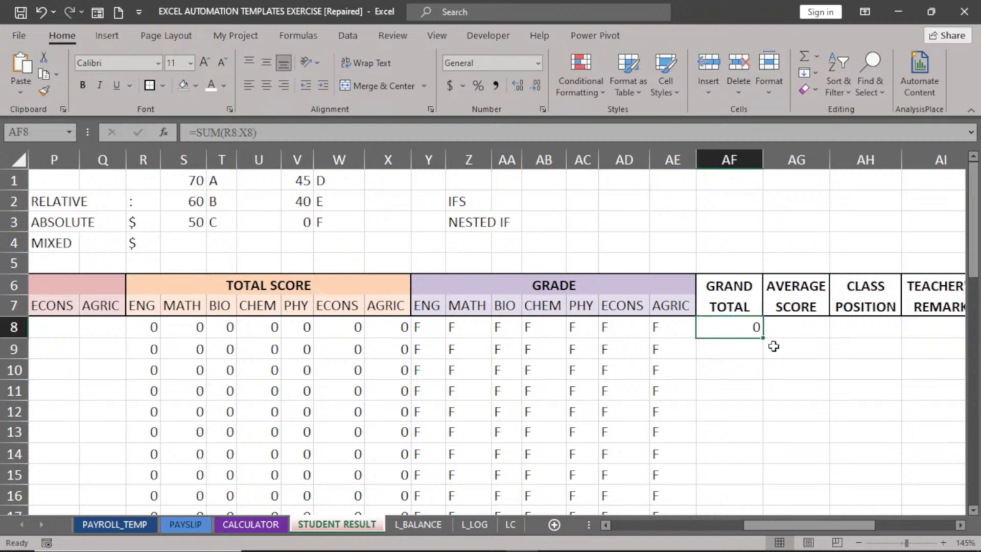
{"action": "double_click", "coordinate": [764, 340]}
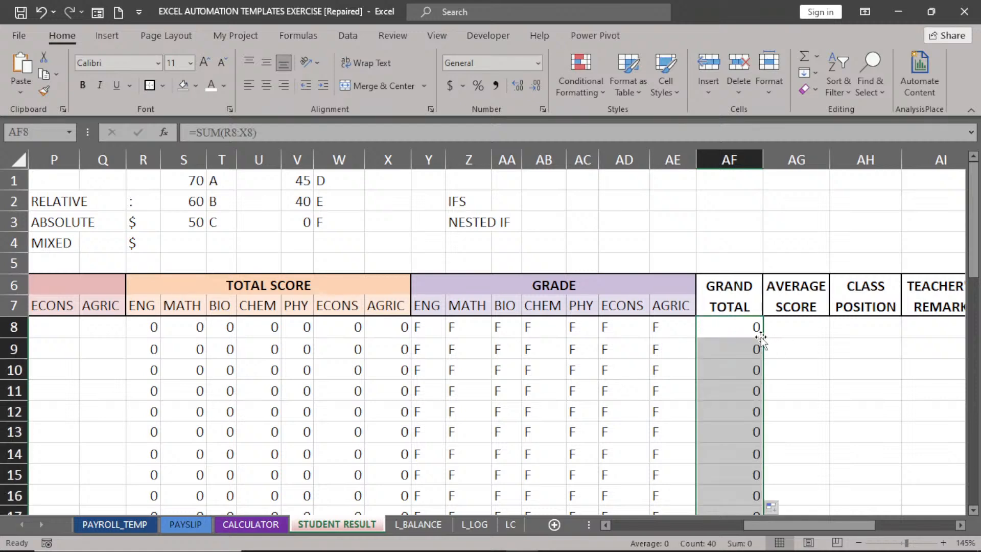
{"action": "left_click", "coordinate": [783, 328]}
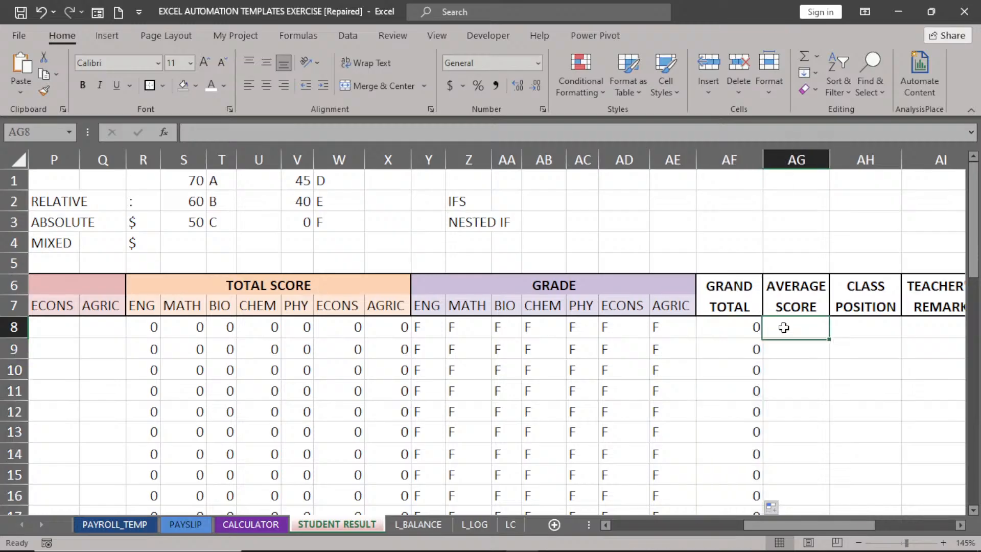
Enter =AVERAGE(R8:X8) in AG8 and fill it down every student row.
{"action": "type", "text": "=AVERAGE("}
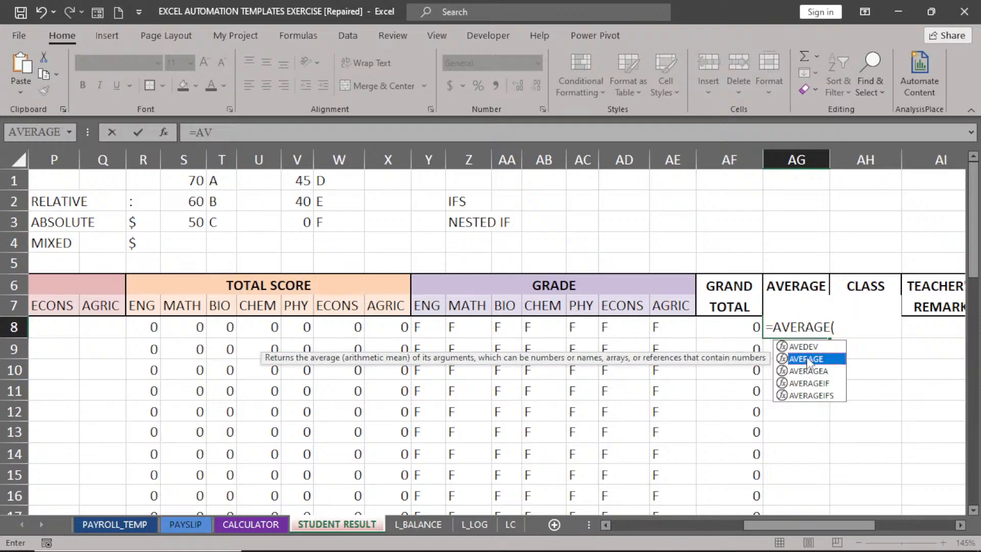
{"action": "double_click", "coordinate": [806, 359]}
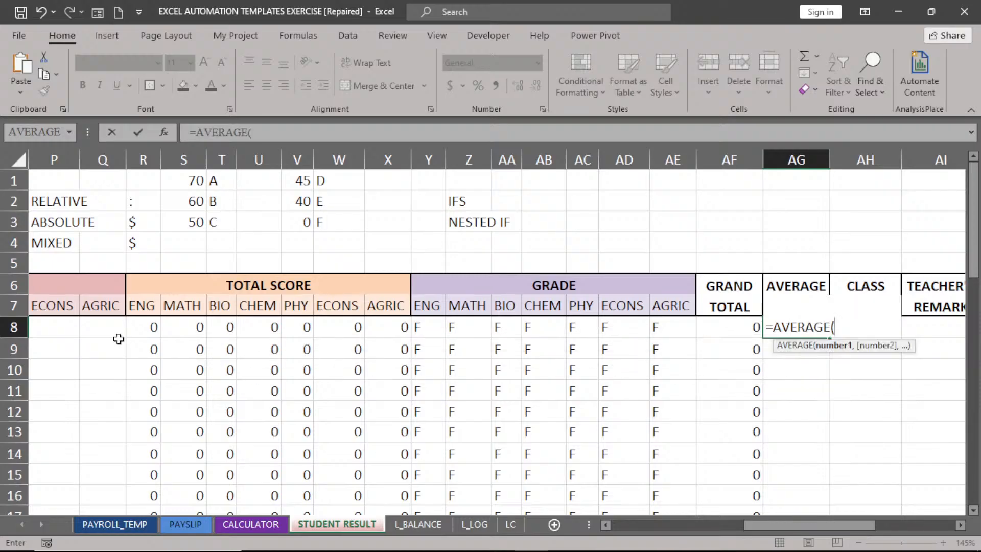
{"action": "left_click_drag", "start_coordinate": [131, 327], "coordinate": [375, 330]}
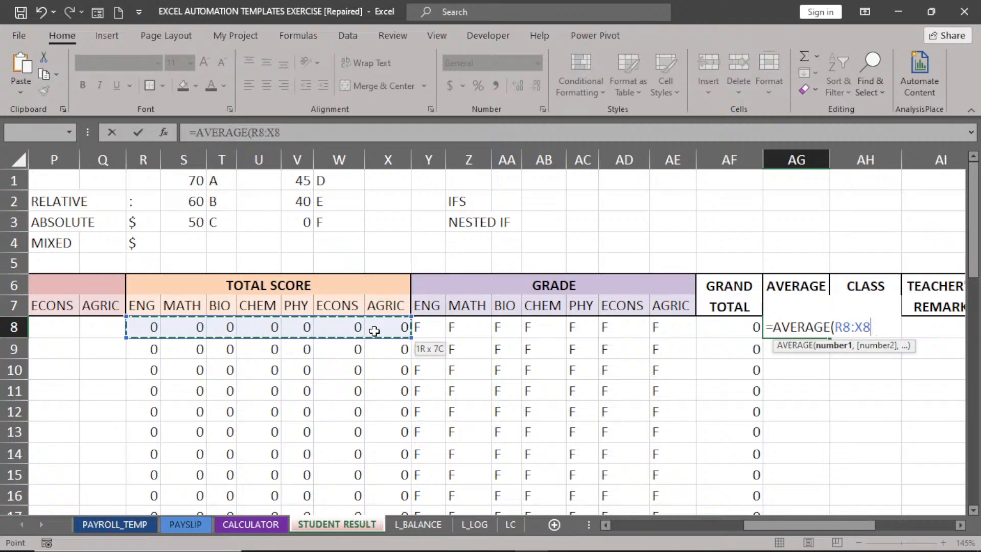
{"action": "key", "text": "Return"}
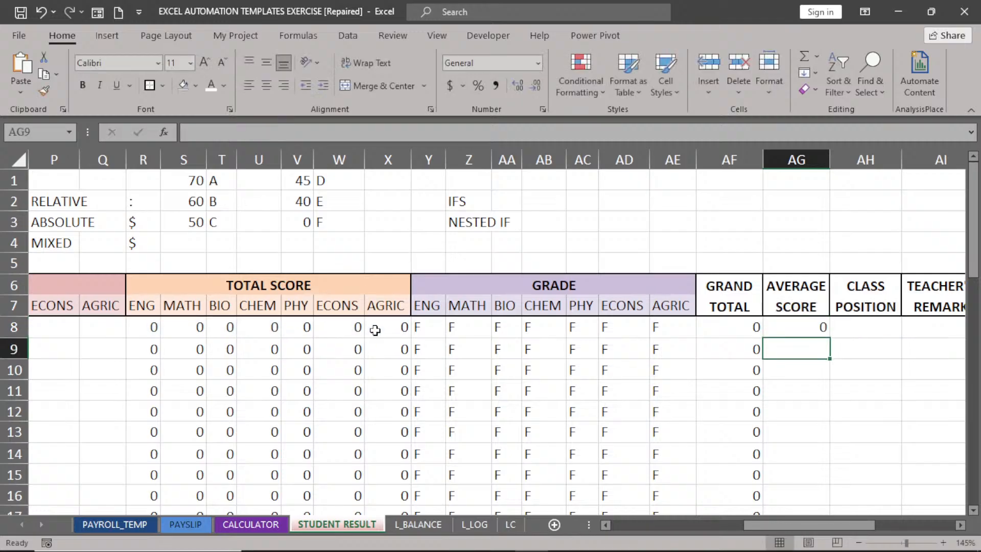
{"action": "left_click", "coordinate": [806, 327]}
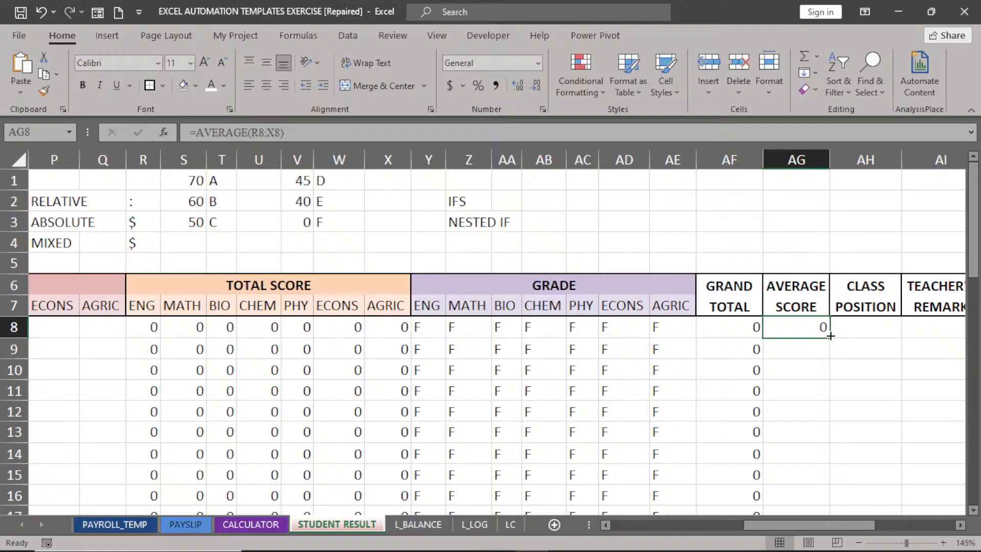
{"action": "double_click", "coordinate": [831, 337]}
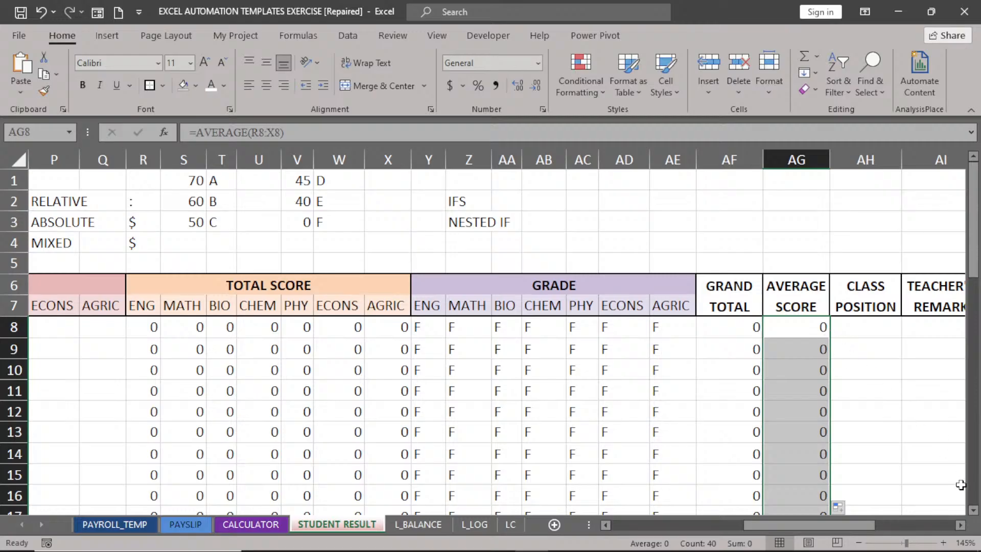
Scroll right to show the TEACHER'S REMARK column and select CLASS POSITION cell AH8.
{"action": "left_click", "coordinate": [961, 525]}
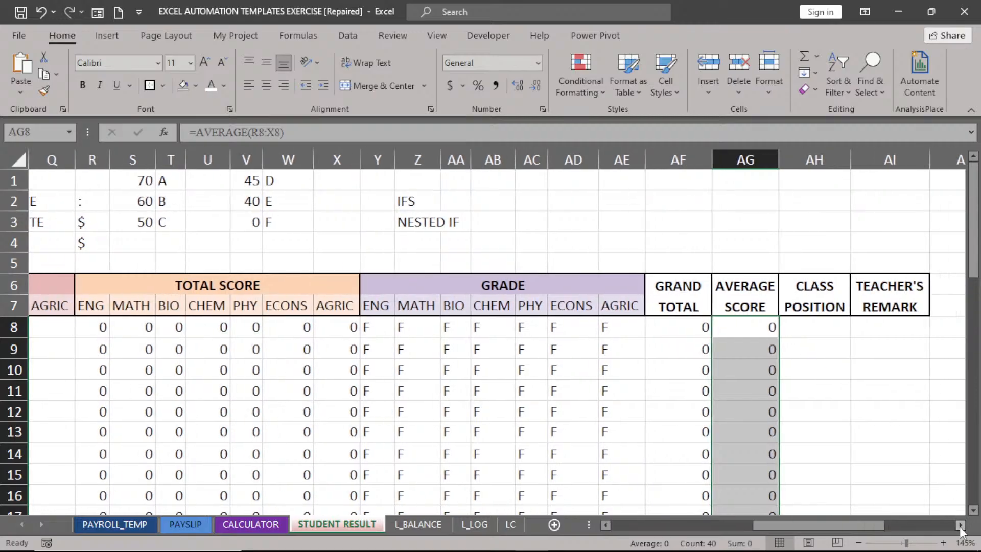
{"action": "left_click", "coordinate": [961, 525]}
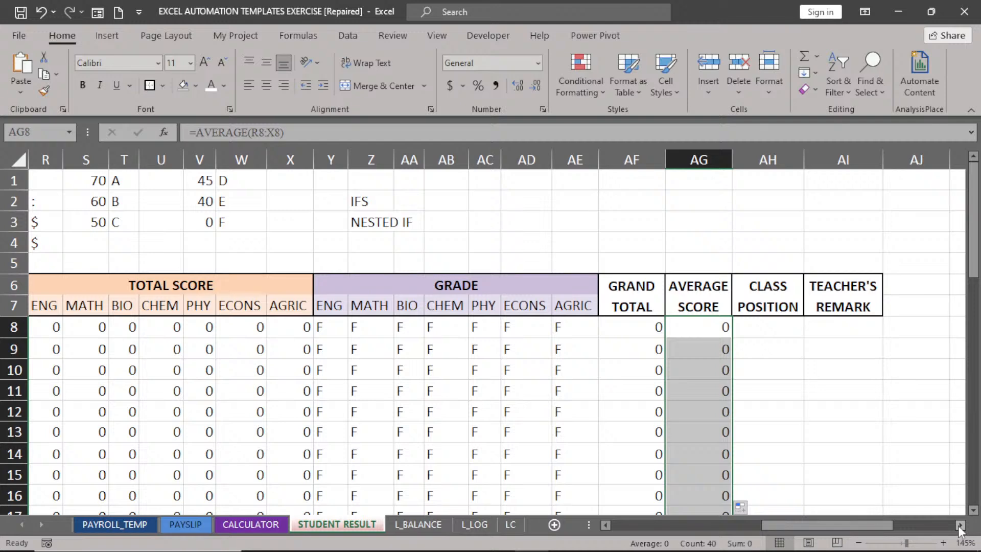
{"action": "left_click", "coordinate": [762, 329]}
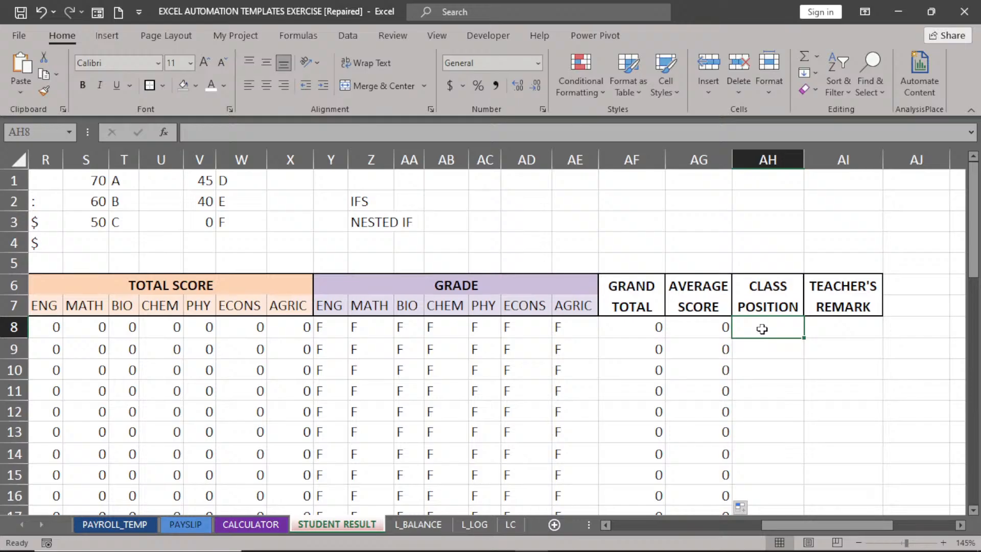
Enter =RANK.EQ(AG8,AG8:AG47) in AH8 to rank the first student's average score.
{"action": "type", "text": "="}
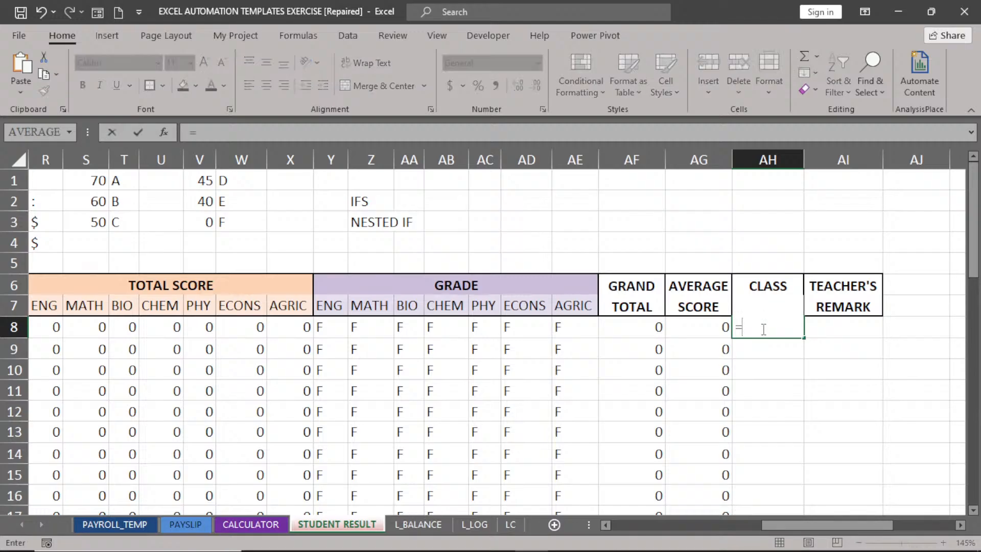
{"action": "type", "text": "RAN"}
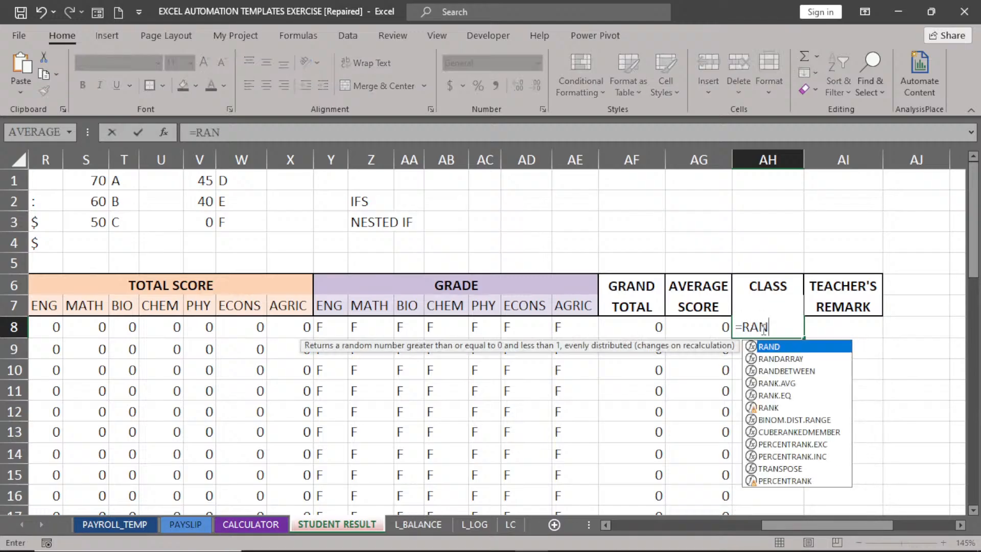
{"action": "double_click", "coordinate": [775, 396]}
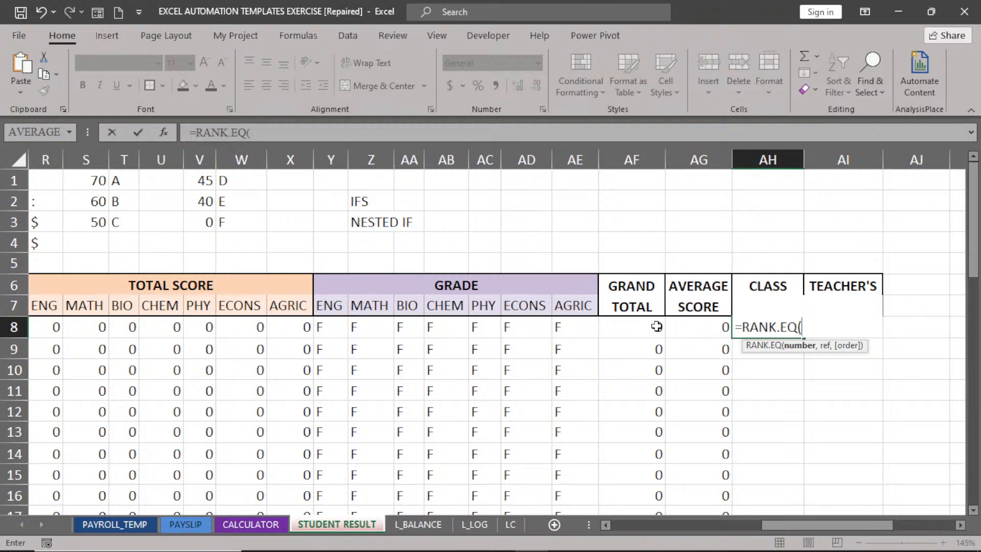
{"action": "left_click", "coordinate": [707, 329]}
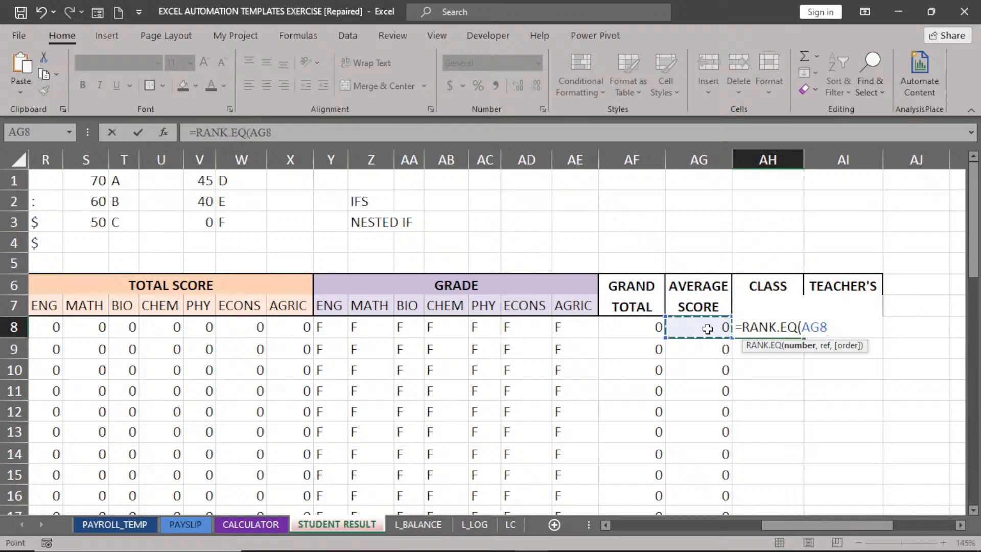
{"action": "type", "text": ","}
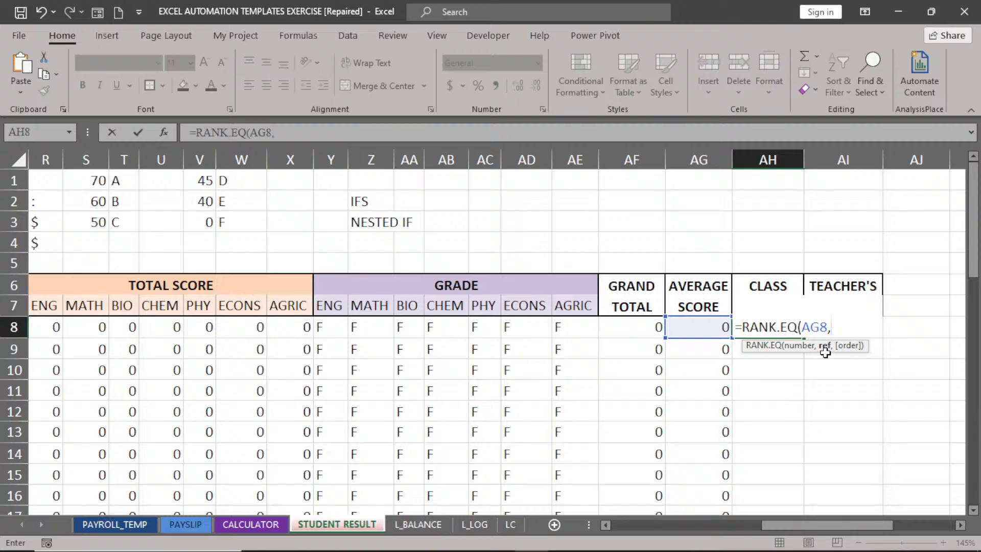
{"action": "left_click", "coordinate": [700, 329]}
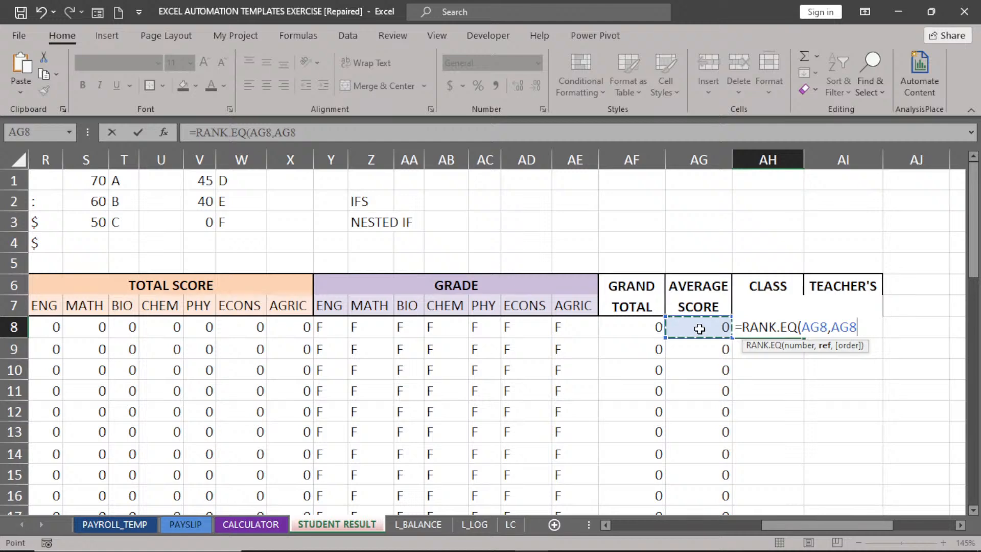
{"action": "key", "text": "ctrl+shift+Down"}
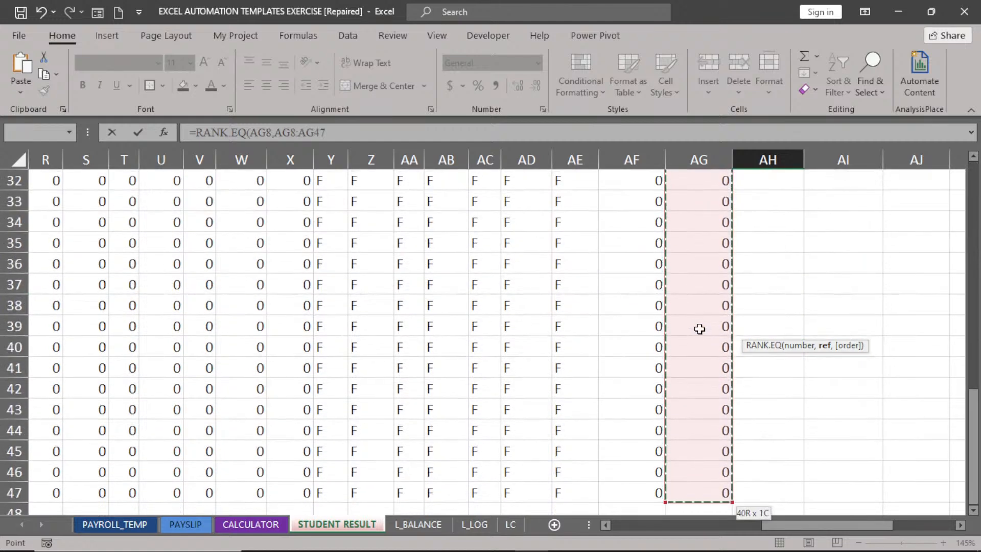
{"action": "scroll", "coordinate": [700, 328], "scroll_direction": "up", "scroll_amount": 10}
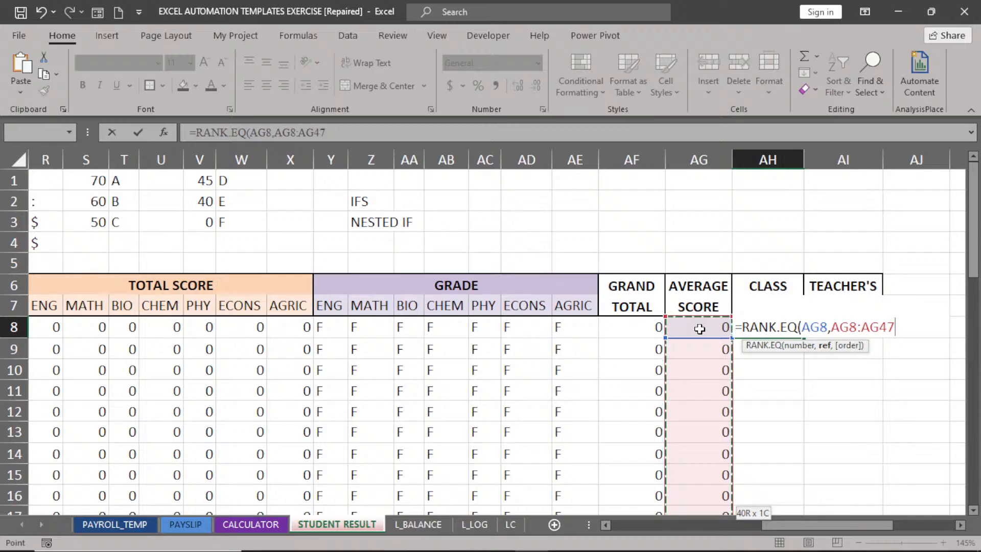
{"action": "key", "text": "Return"}
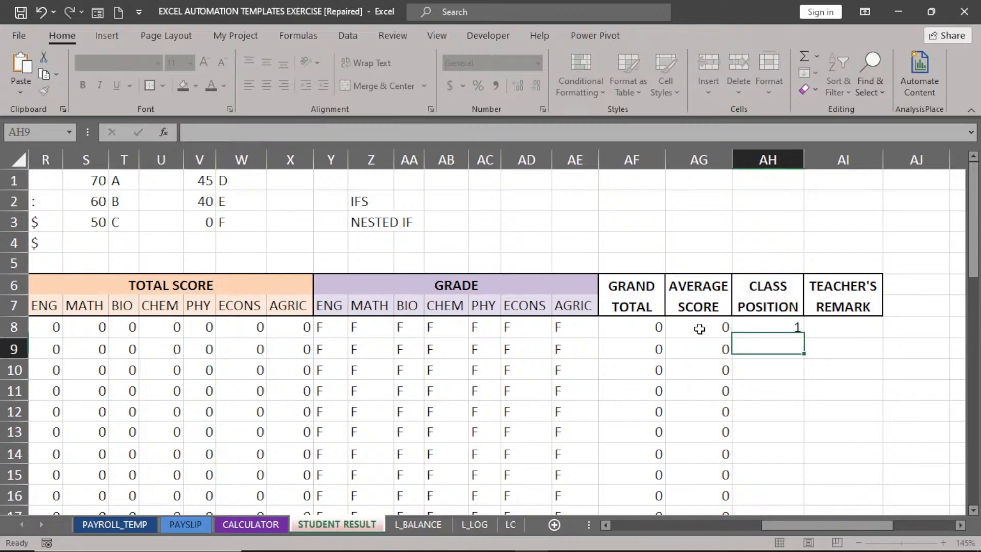
{"action": "left_click", "coordinate": [774, 327]}
Fill the rank formula down to AH47 and check the shifted ranges in AH9 and AH14.
{"action": "double_click", "coordinate": [807, 338]}
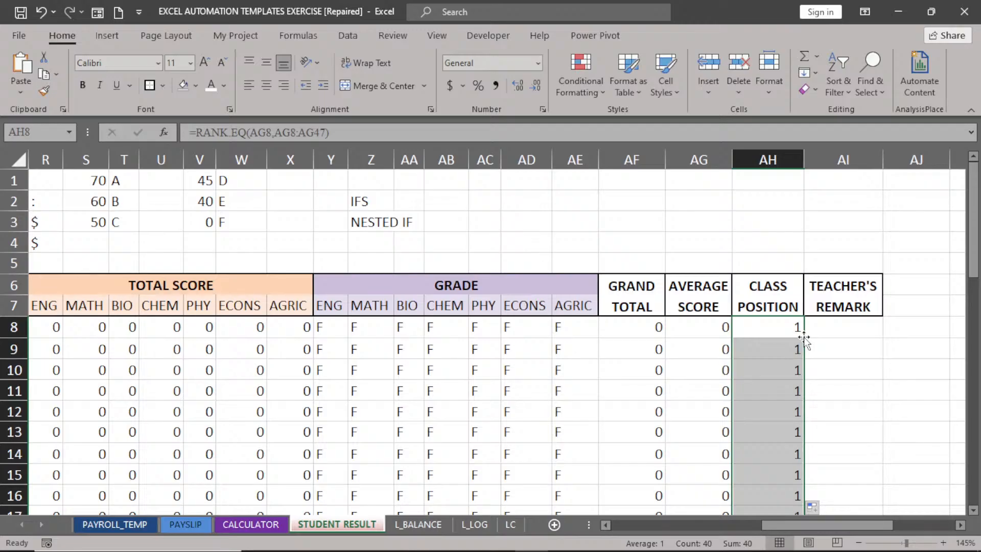
{"action": "double_click", "coordinate": [768, 329]}
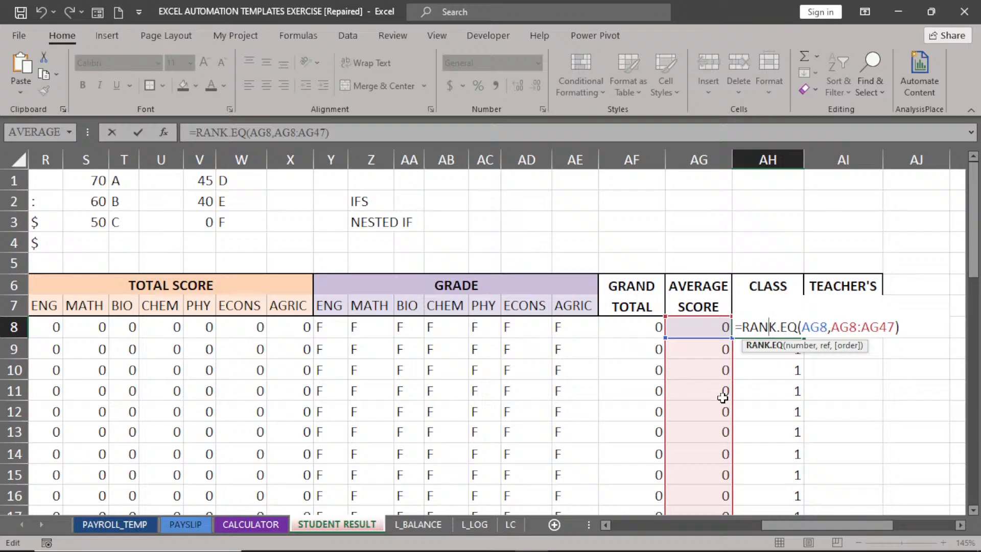
{"action": "key", "text": "Return"}
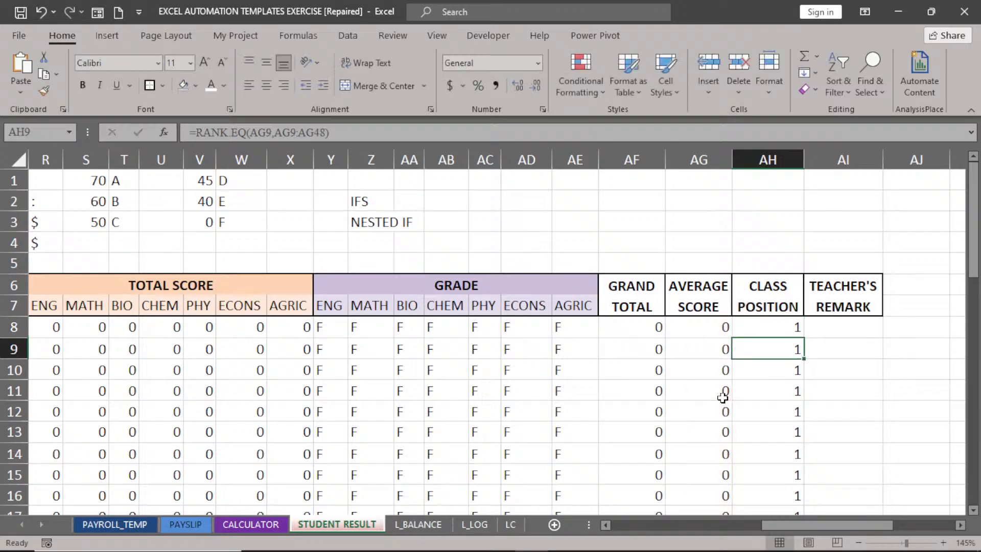
{"action": "double_click", "coordinate": [788, 352]}
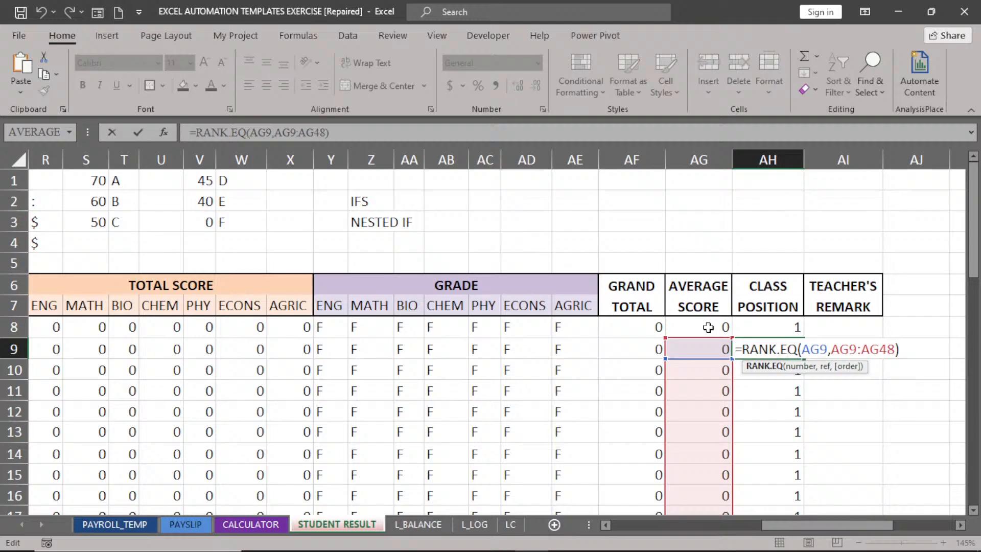
{"action": "key", "text": "Return"}
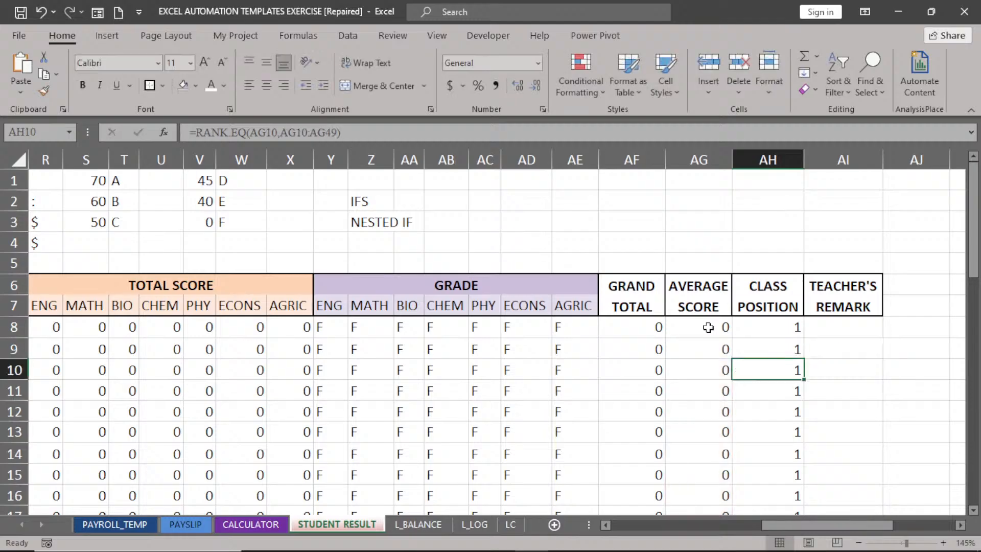
{"action": "double_click", "coordinate": [777, 456]}
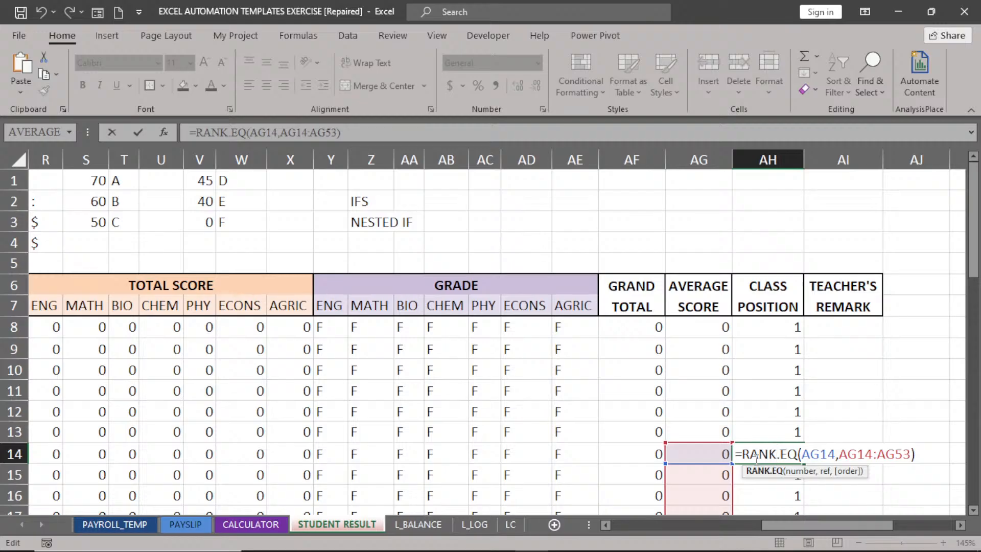
{"action": "key", "text": "Return"}
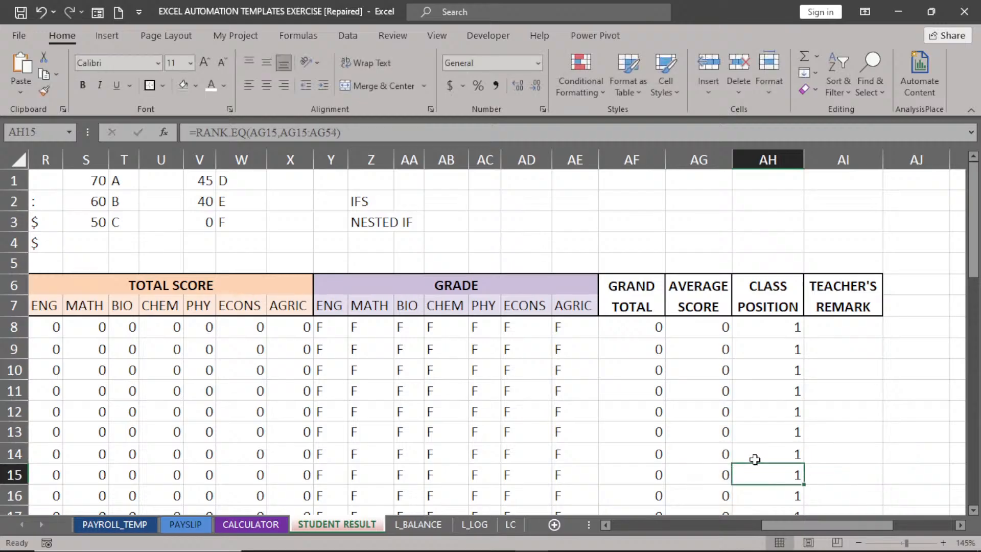
Change AH8 to =RANK.EQ(AG8,$AG$8:$AG$47) with an absolute range, then check AH15.
{"action": "double_click", "coordinate": [775, 331]}
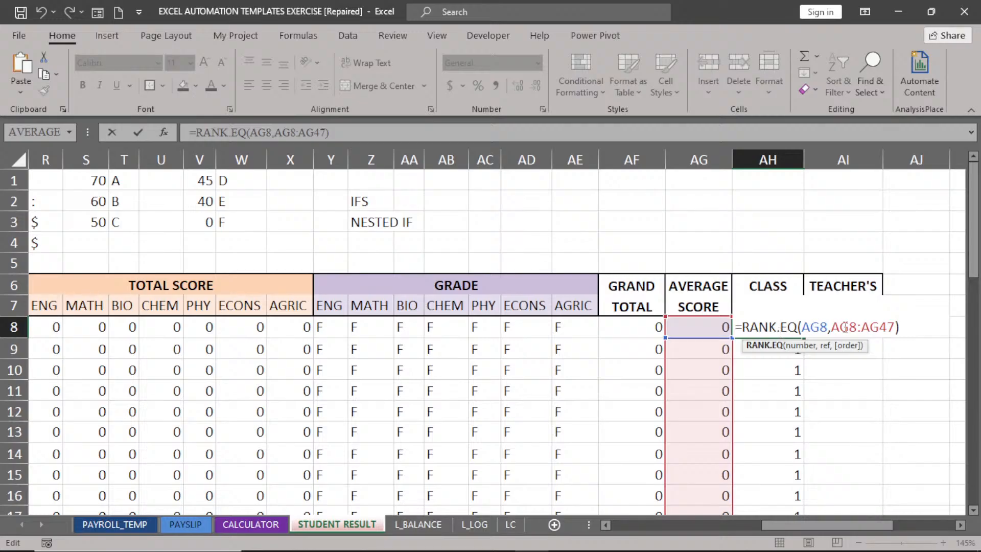
{"action": "left_click_drag", "start_coordinate": [831, 327], "coordinate": [895, 327]}
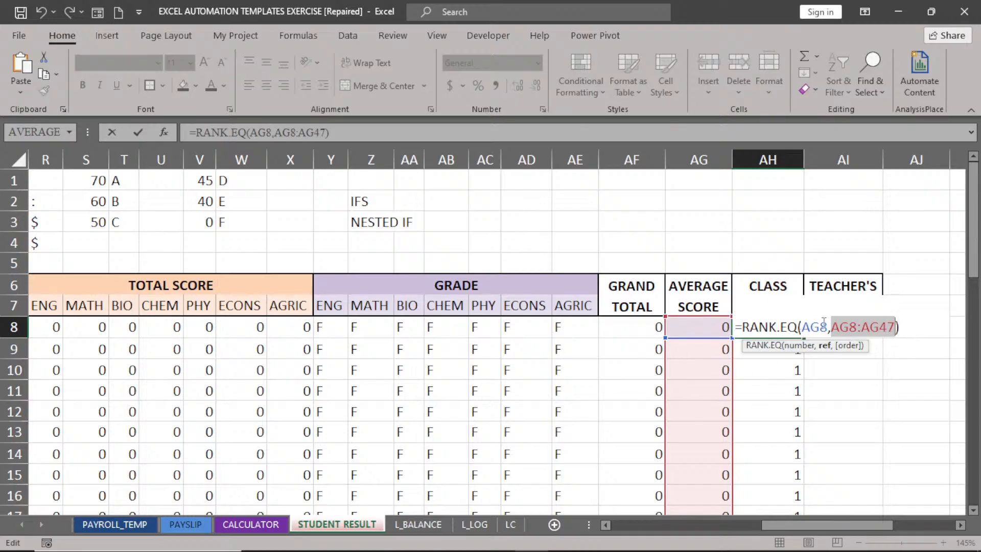
{"action": "key", "text": "F4"}
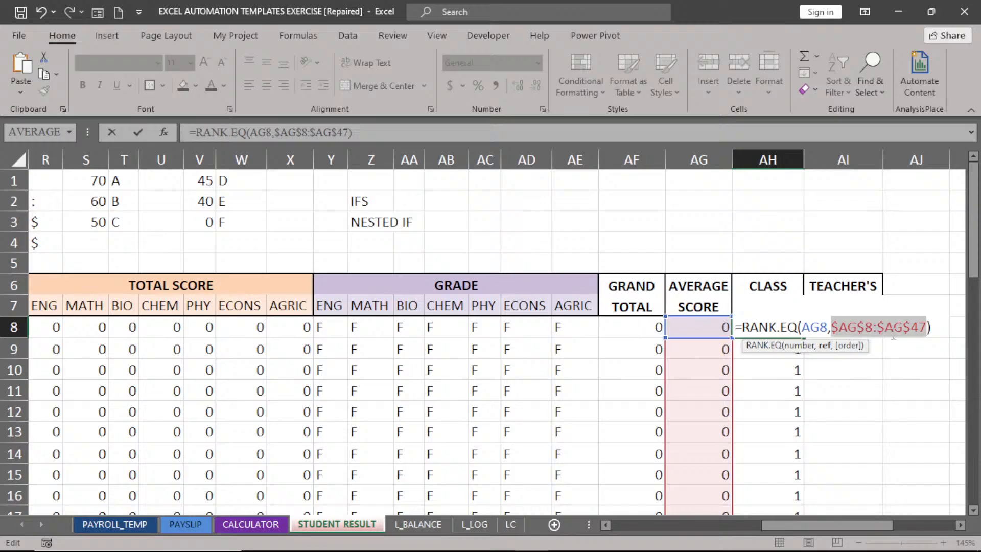
{"action": "key", "text": "Return"}
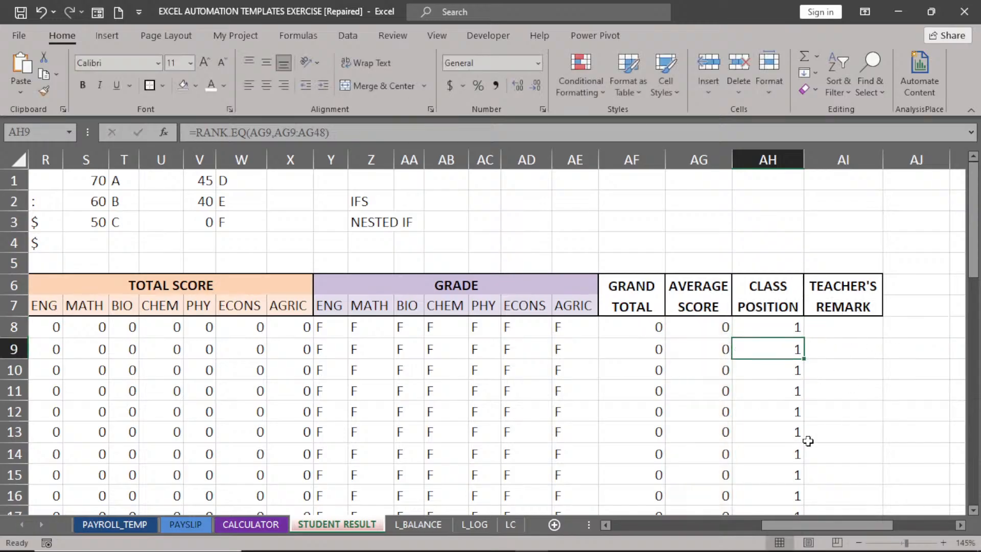
{"action": "left_click", "coordinate": [777, 476]}
{"action": "double_click", "coordinate": [778, 476]}
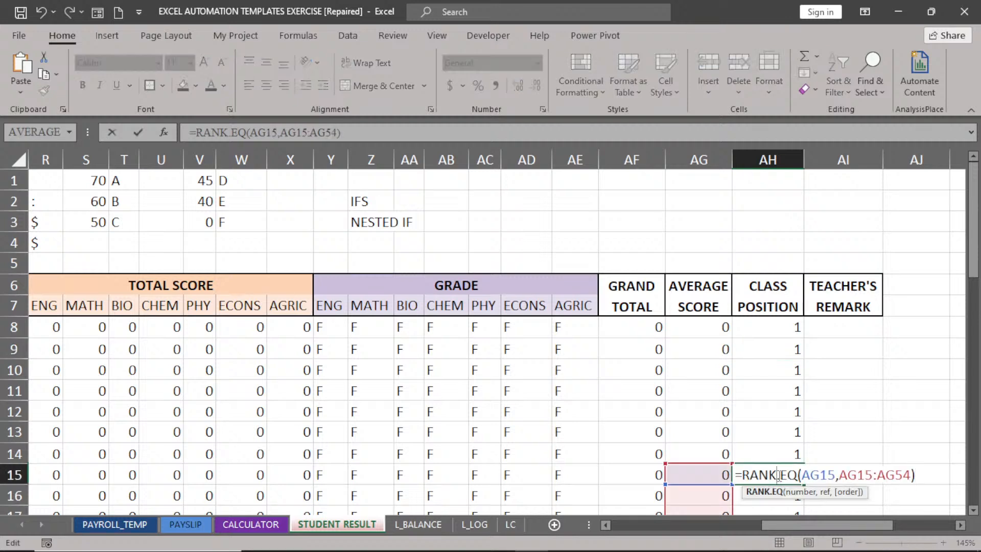
{"action": "key", "text": "Return"}
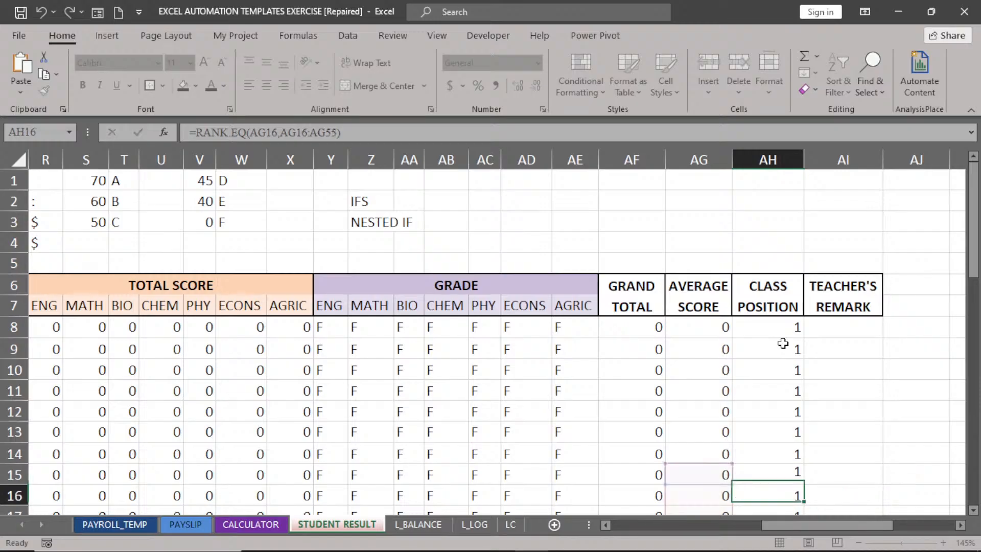
{"action": "left_click", "coordinate": [783, 323]}
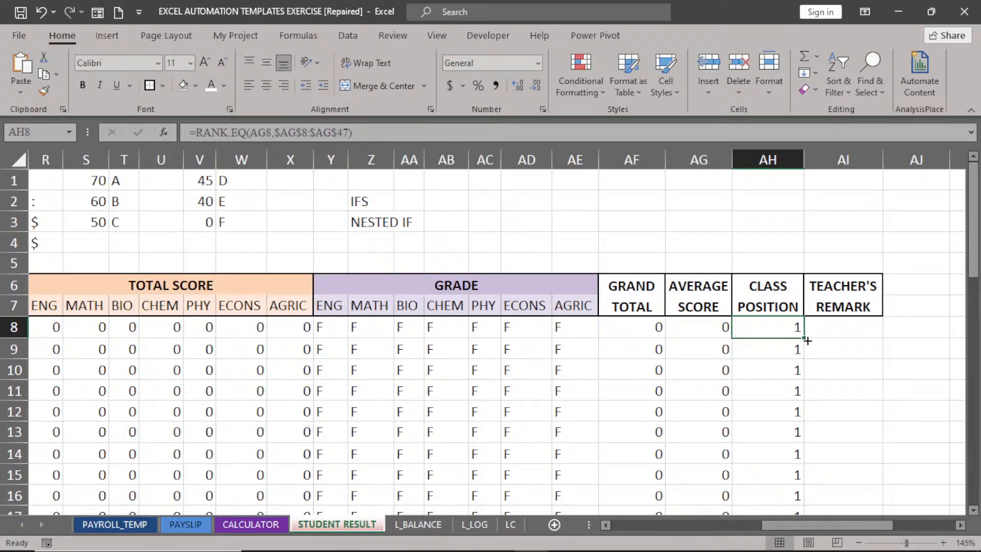
Refill the locked-range rank formula down the column and confirm AH15 uses $AG$8:$AG$47.
{"action": "double_click", "coordinate": [804, 336]}
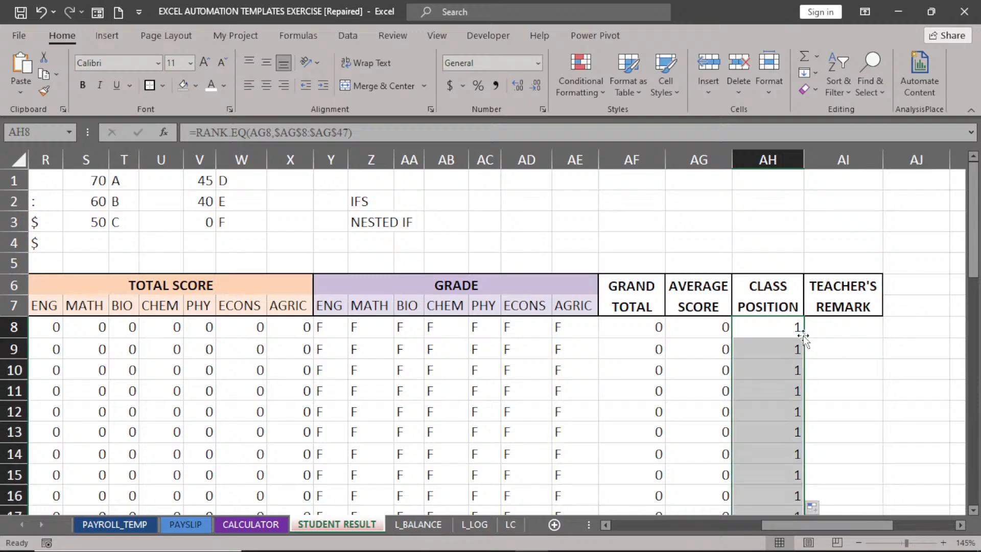
{"action": "double_click", "coordinate": [781, 472]}
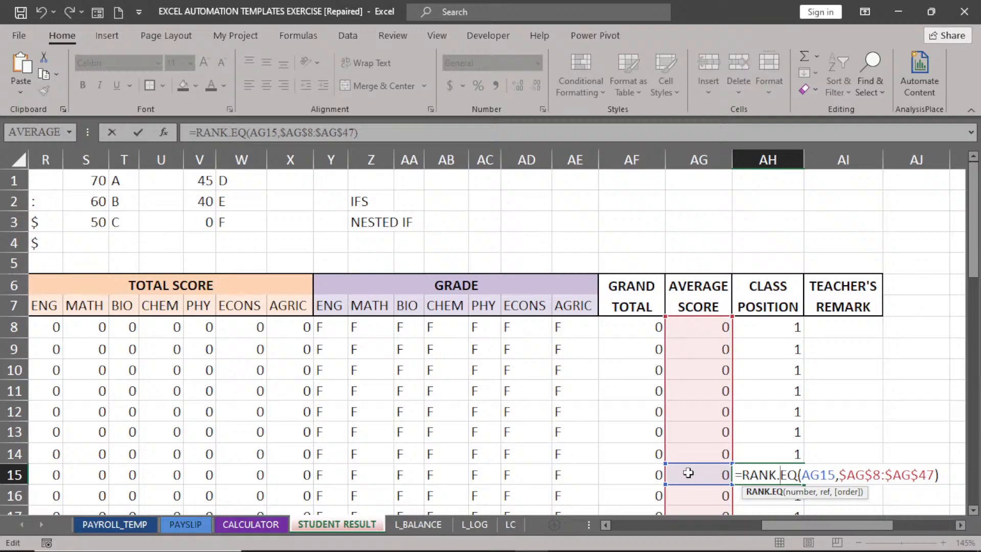
{"action": "key", "text": "Return"}
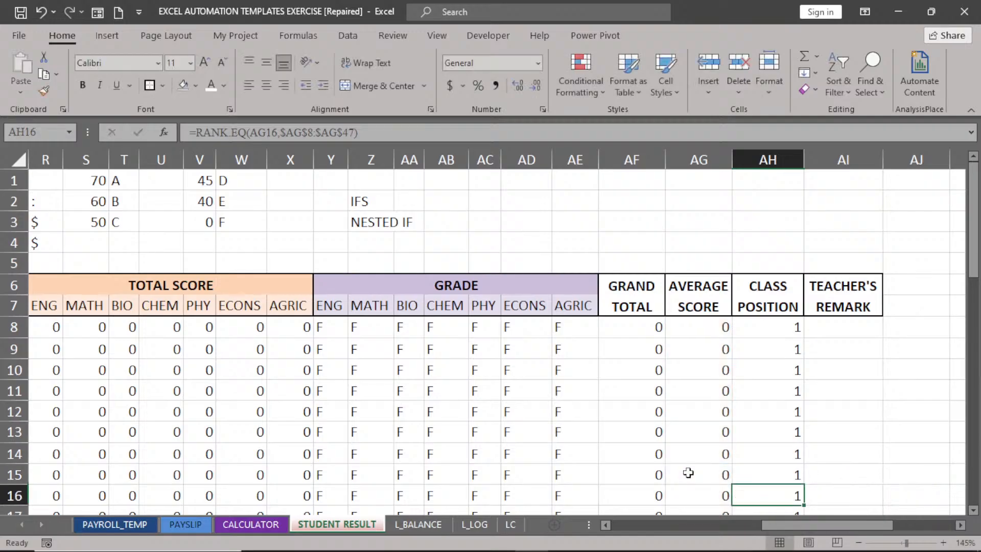
{"action": "left_click", "coordinate": [844, 330]}
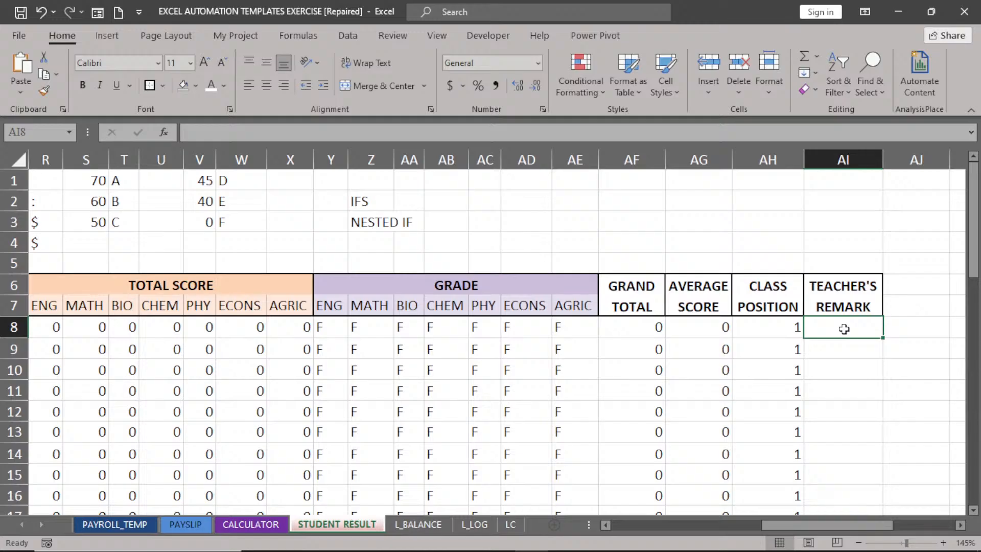
Begin an IFS formula in AI8: AG8>=70 returns "A", AG8>=60 returns "B".
{"action": "type", "text": "IF"}
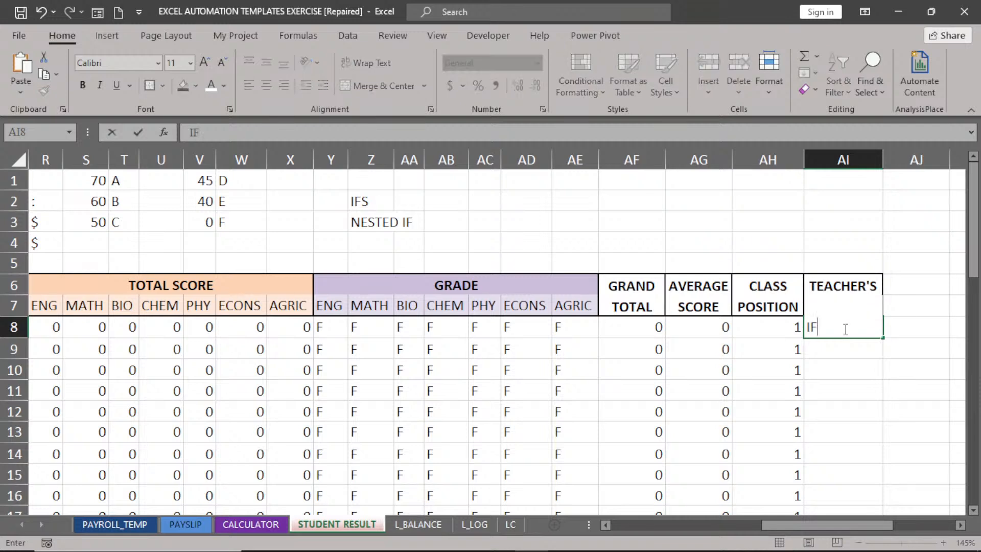
{"action": "key", "text": "BackSpace"}
{"action": "key", "text": "BackSpace"}
{"action": "type", "text": "=IFS"}
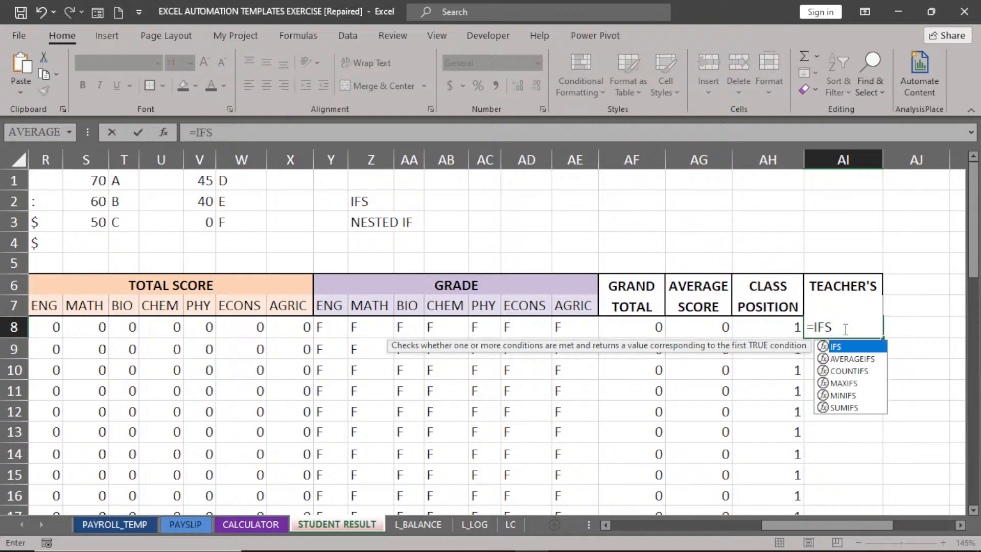
{"action": "double_click", "coordinate": [834, 347]}
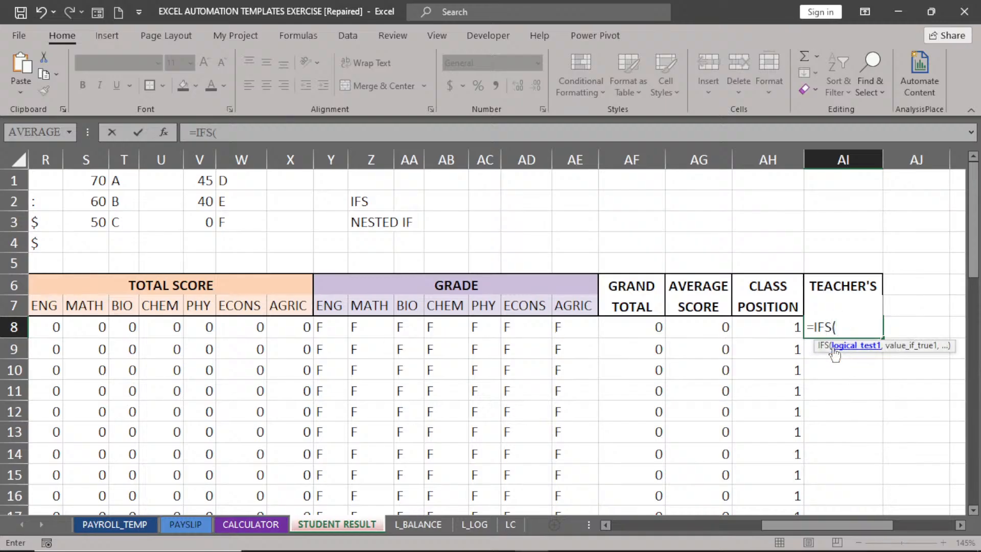
{"action": "left_click", "coordinate": [693, 327]}
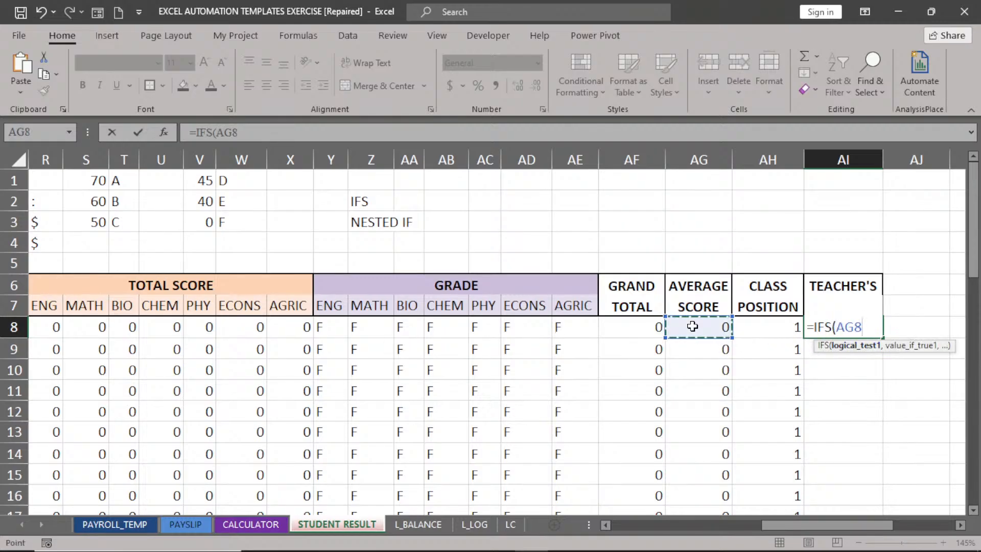
{"action": "type", "text": ">="}
{"action": "type", "text": "70"}
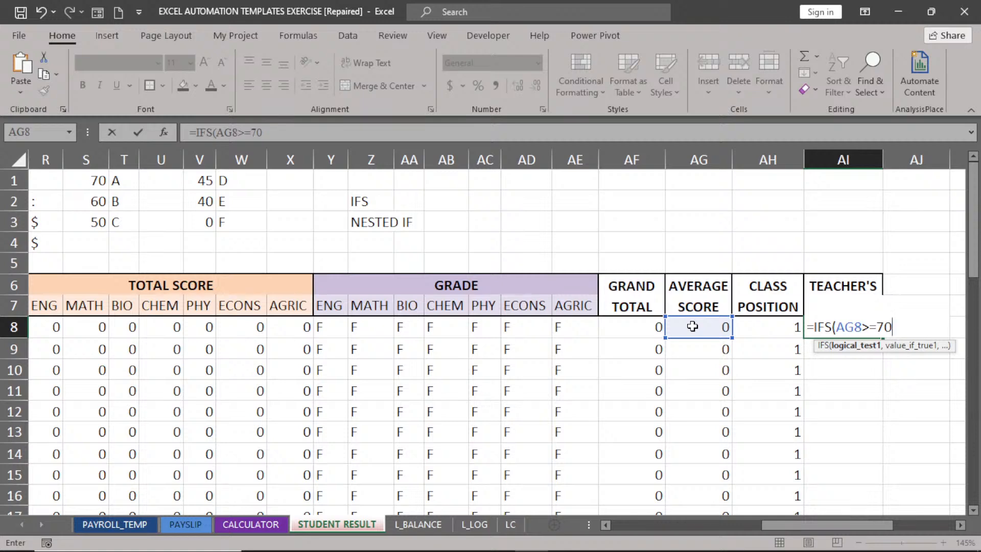
{"action": "type", "text": ",\"A"}
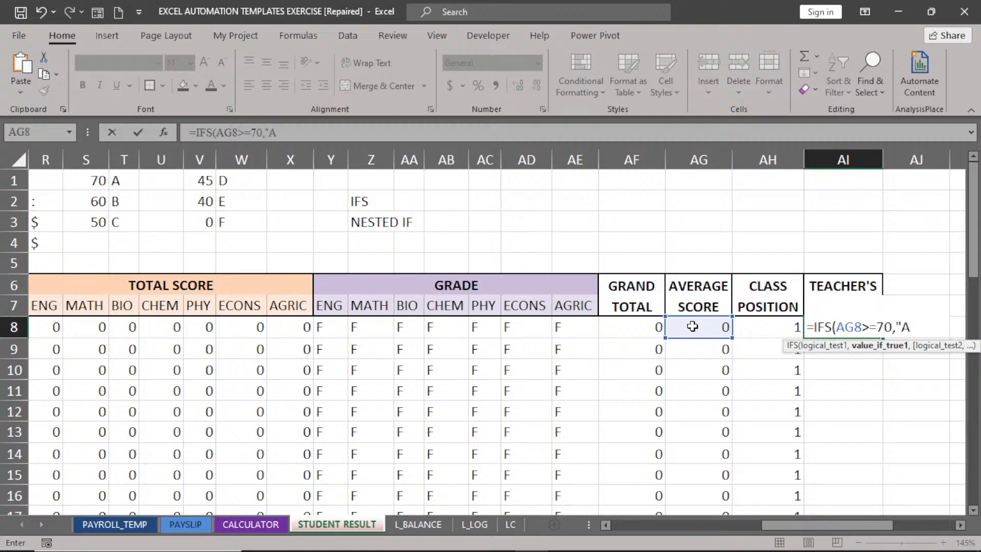
{"action": "type", "text": "\","}
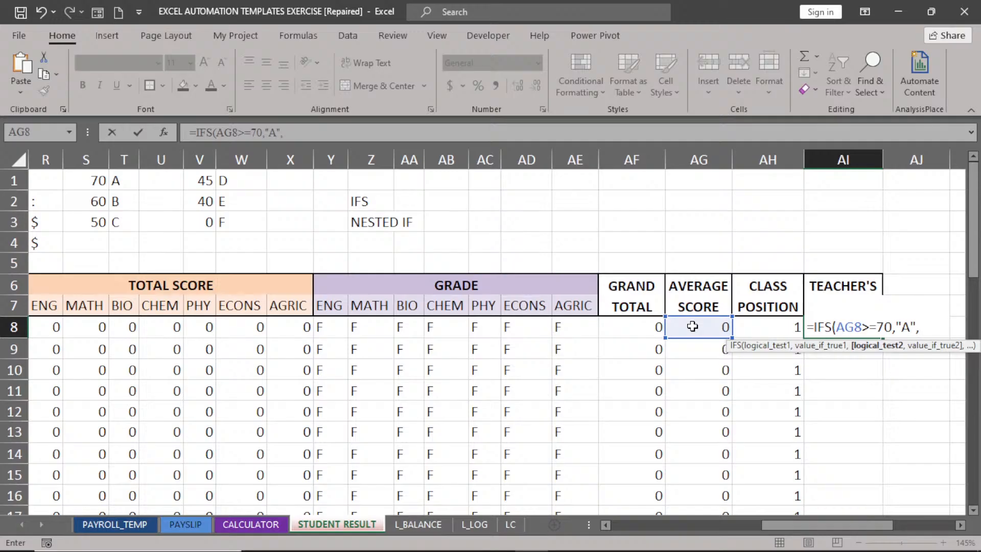
{"action": "left_click", "coordinate": [693, 326]}
{"action": "type", "text": ">"}
{"action": "type", "text": "="}
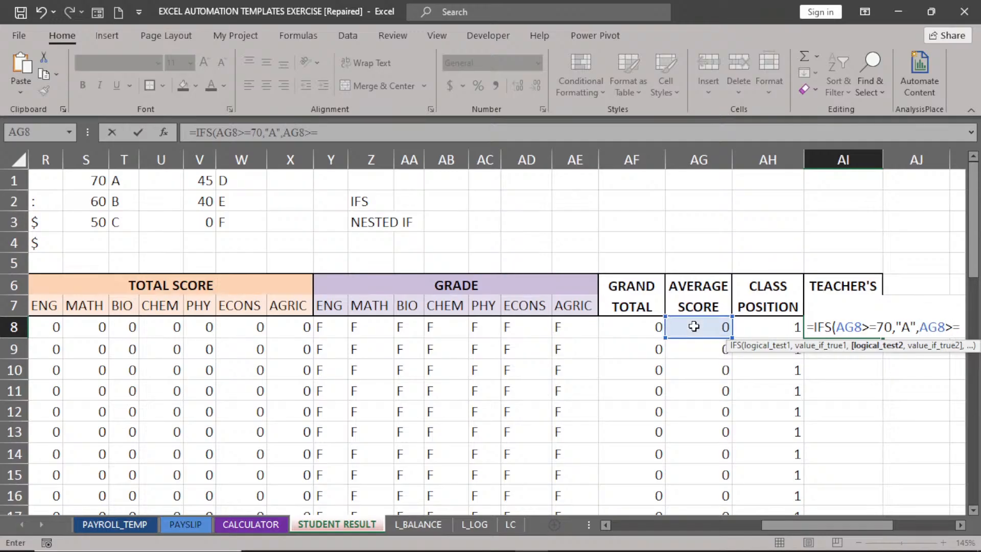
{"action": "type", "text": "60"}
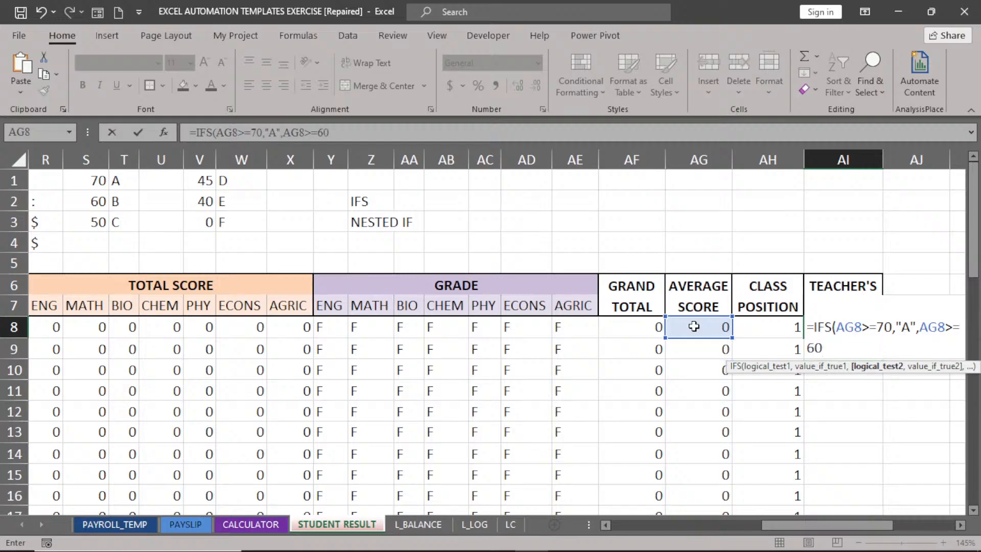
{"action": "type", "text": ","}
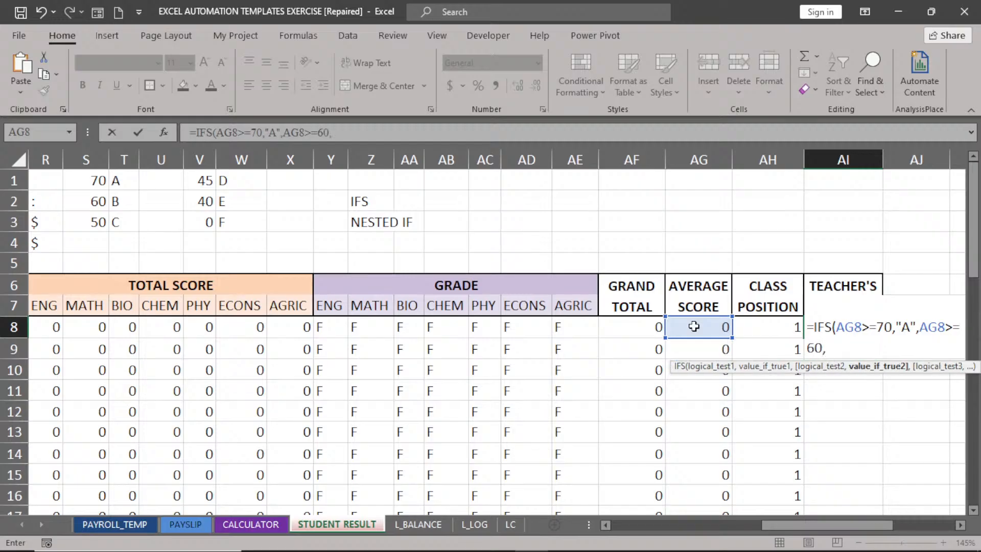
{"action": "left_click", "coordinate": [960, 527]}
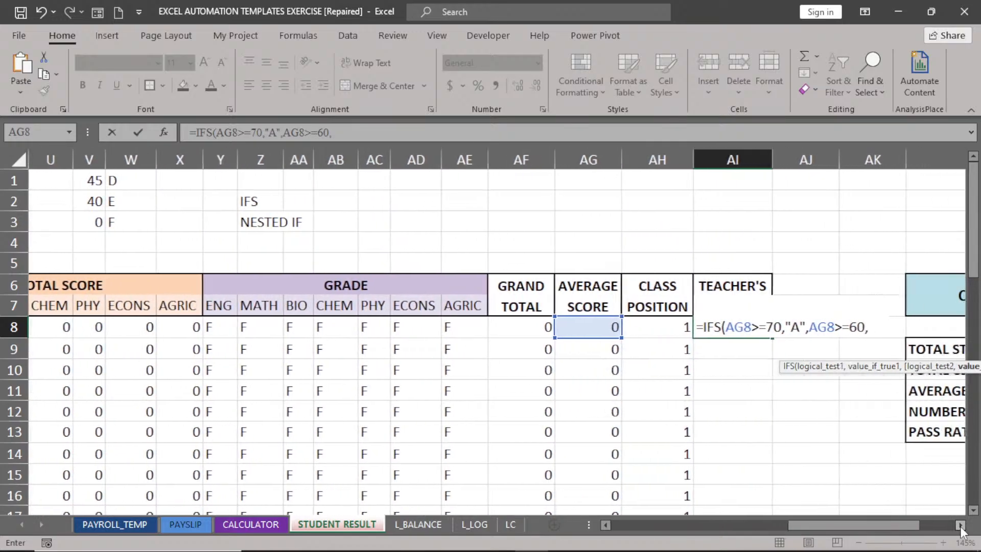
{"action": "left_click", "coordinate": [961, 526]}
{"action": "left_click", "coordinate": [961, 527]}
{"action": "left_click", "coordinate": [961, 526]}
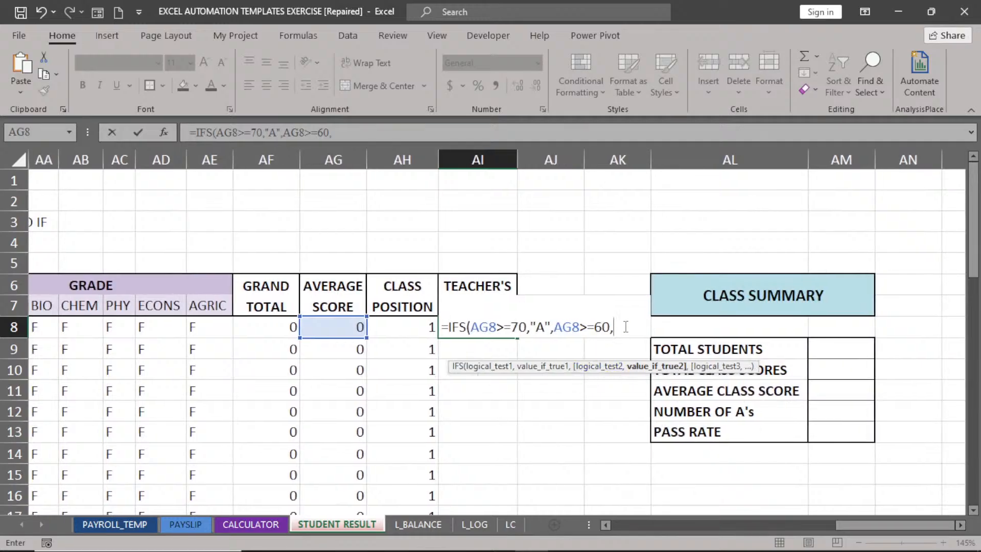
{"action": "type", "text": "\"B\","}
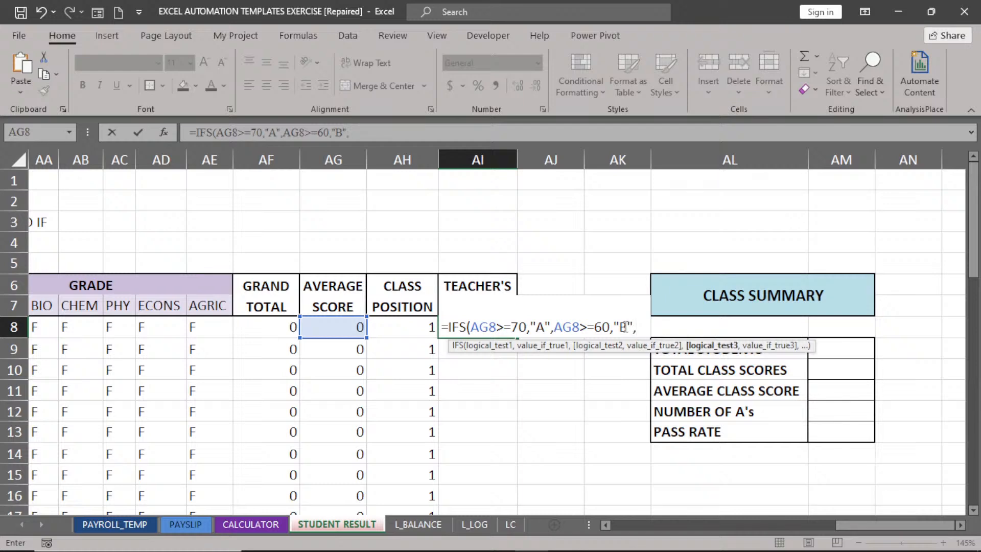
Add grade conditions C (>=50), D (>=45), E (>=40) and F (<40) to the IFS formula.
{"action": "left_click", "coordinate": [347, 328]}
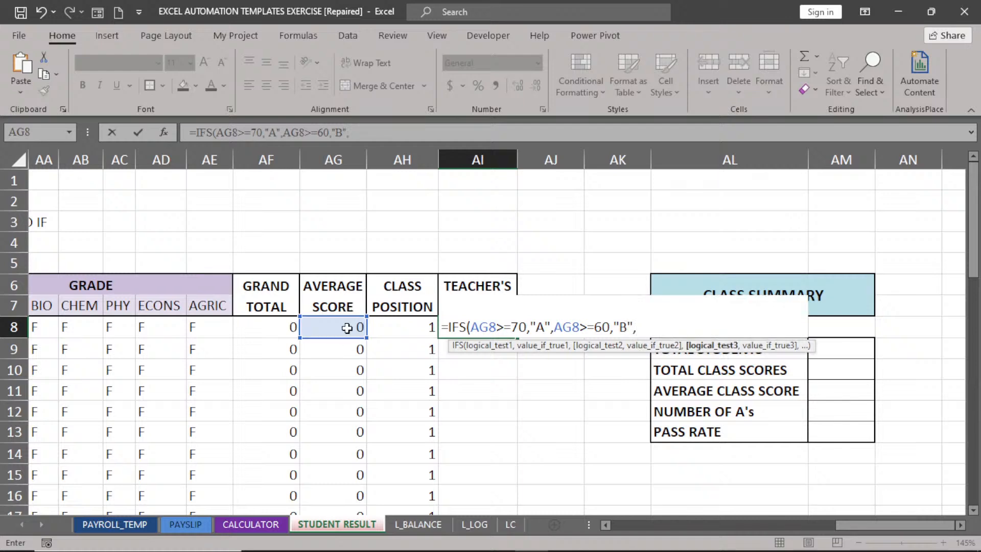
{"action": "type", "text": ">=5"}
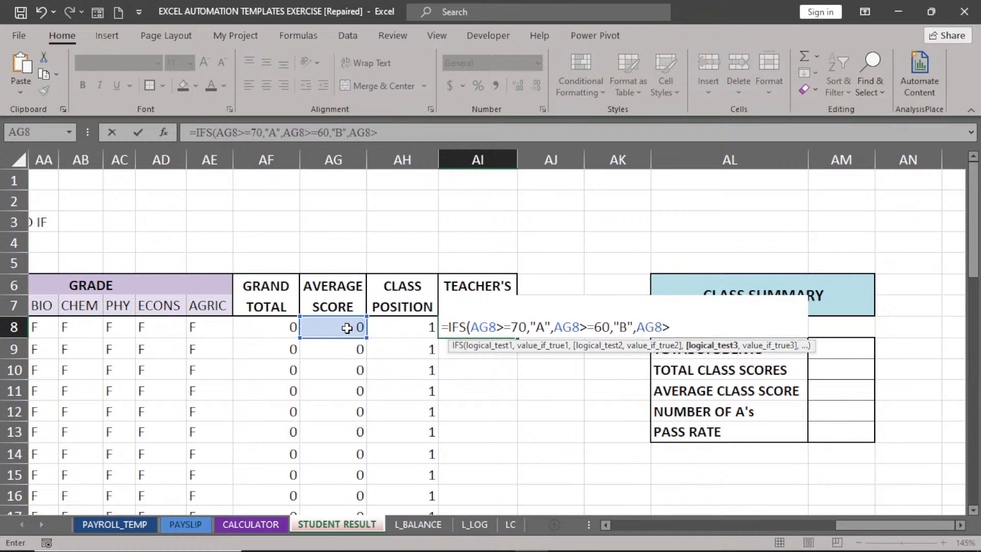
{"action": "type", "text": "0,"}
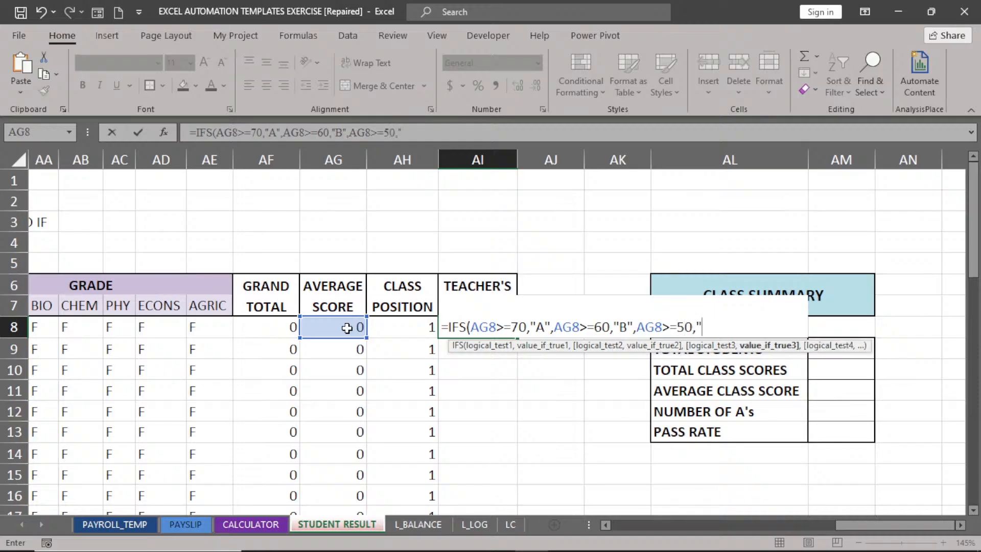
{"action": "type", "text": "\"C\","}
{"action": "left_click", "coordinate": [347, 329]}
{"action": "type", "text": "> "}
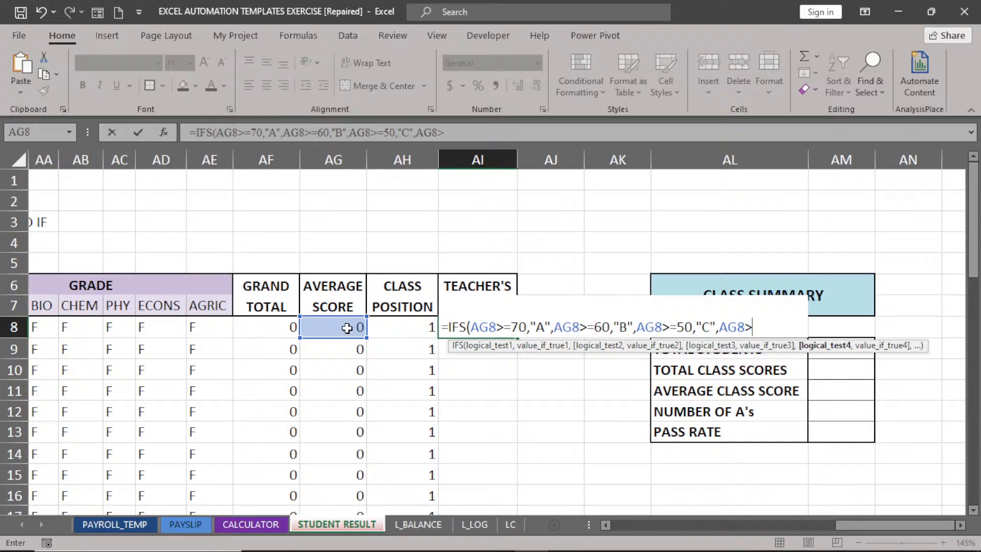
{"action": "type", "text": "=45,\"D"}
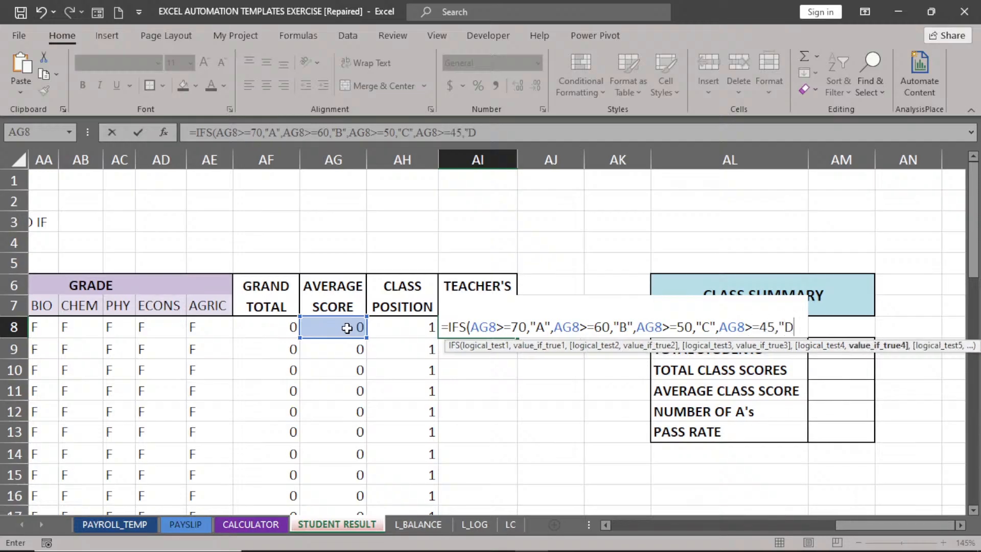
{"action": "type", "text": "\","}
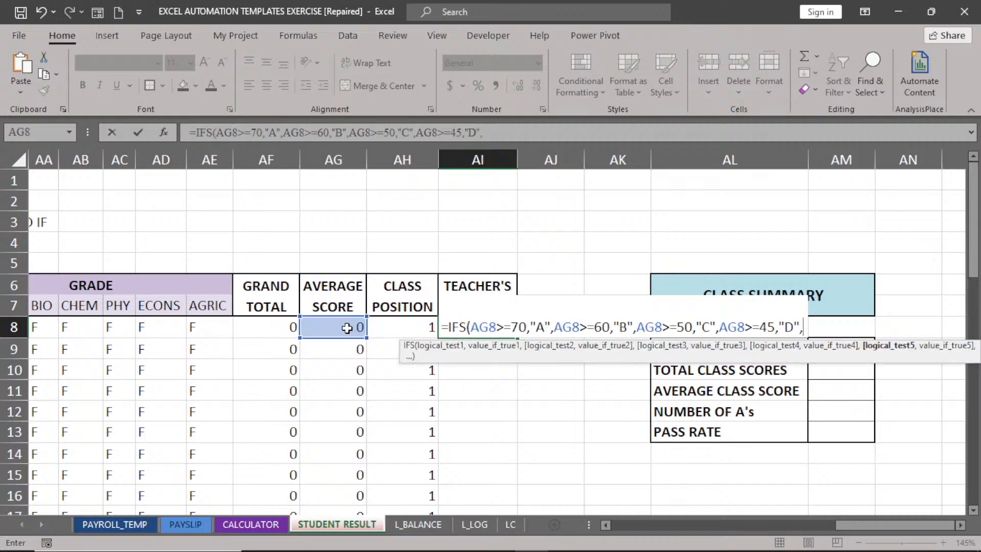
{"action": "left_click", "coordinate": [347, 328]}
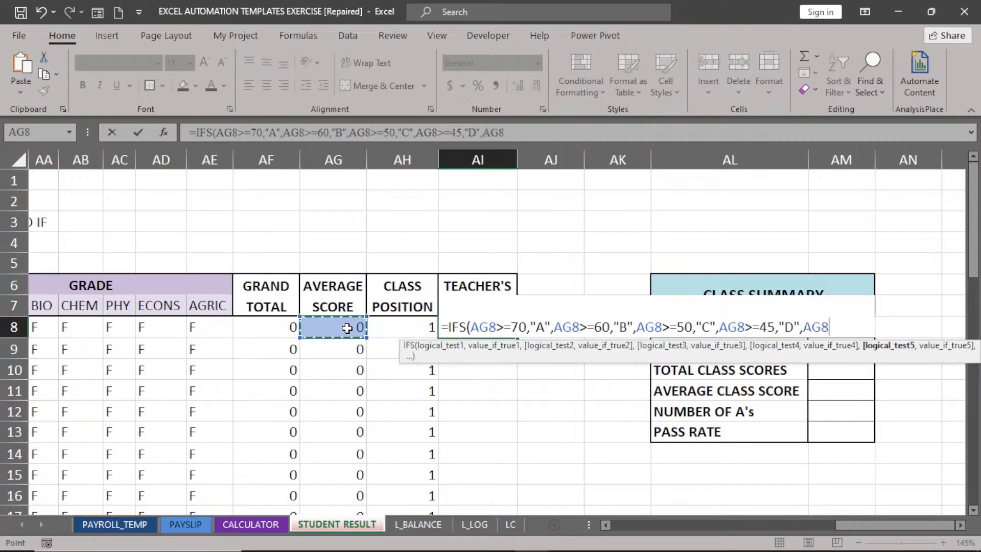
{"action": "type", "text": ">="}
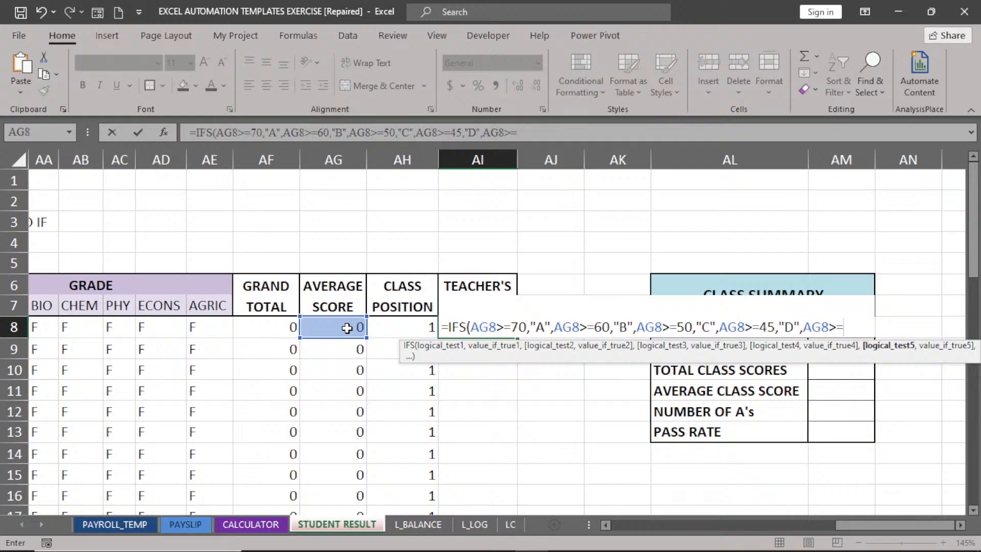
{"action": "type", "text": "40"}
{"action": "type", "text": ",\""}
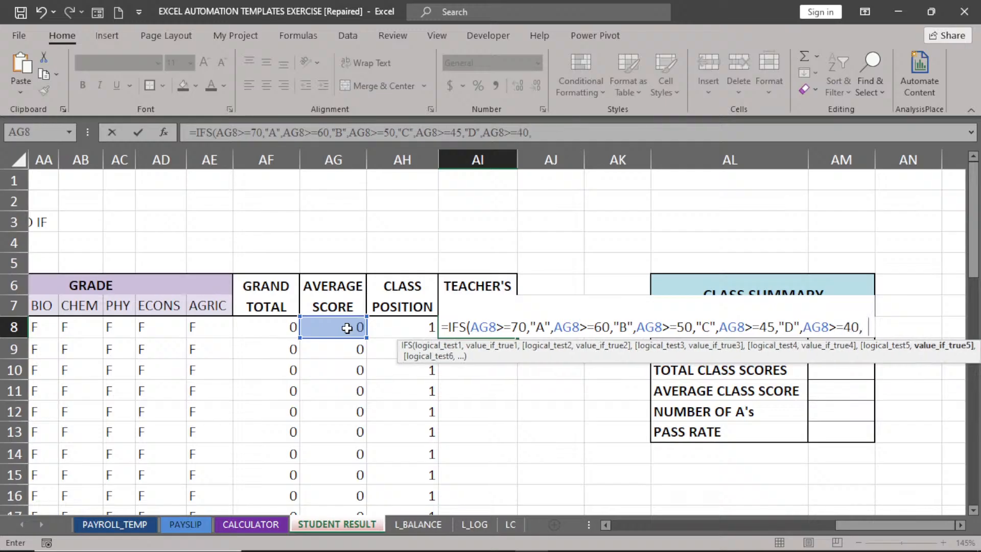
{"action": "type", "text": "E\","}
{"action": "left_click", "coordinate": [347, 327]}
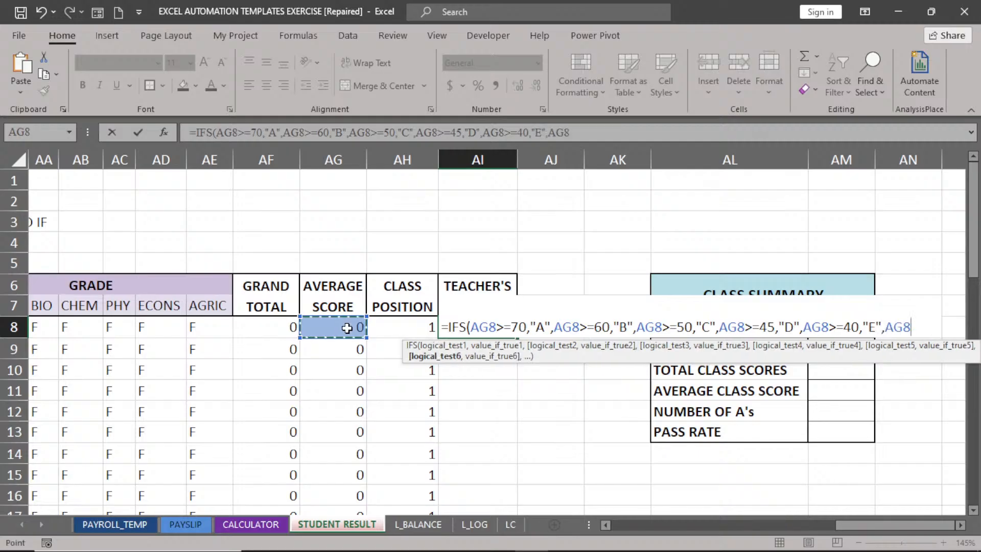
{"action": "type", "text": "<40"}
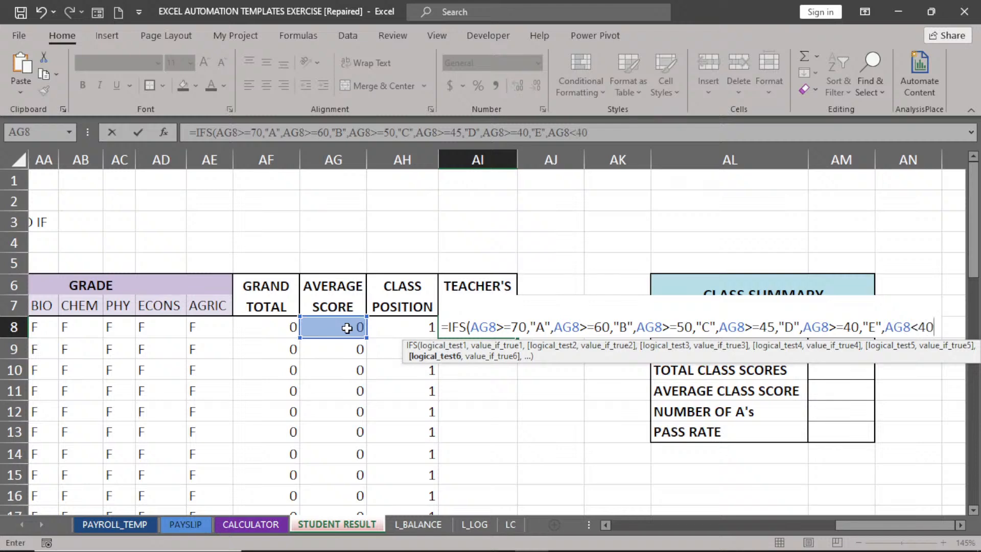
{"action": "type", "text": ",\""}
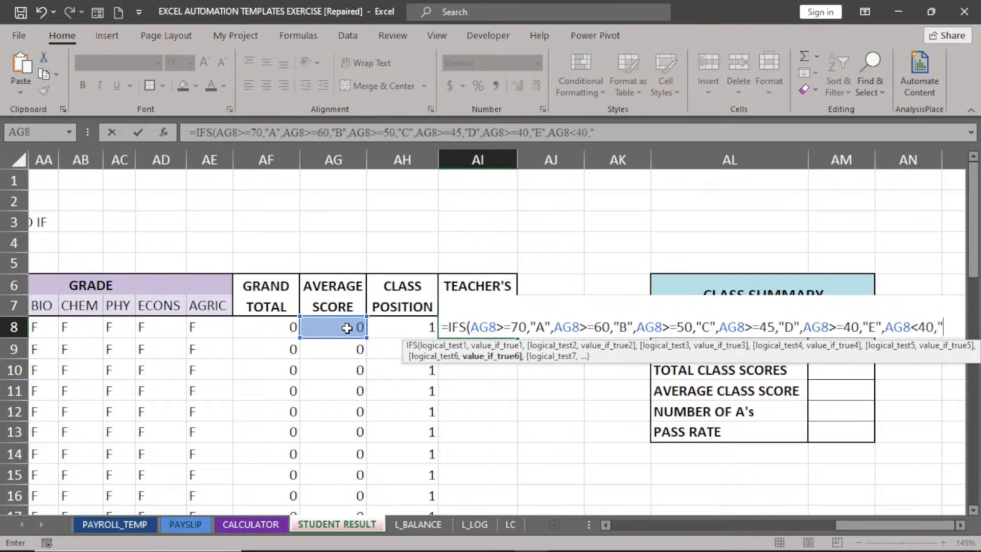
{"action": "type", "text": "F\")"}
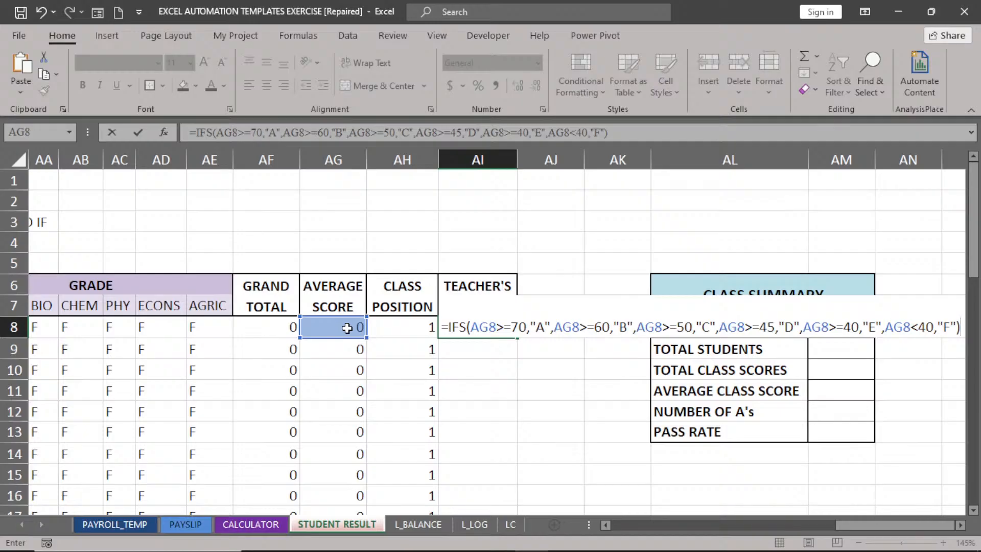
Replace the A and B grade labels with EXCELLENT and VERY GOOD.
{"action": "left_click", "coordinate": [547, 327]}
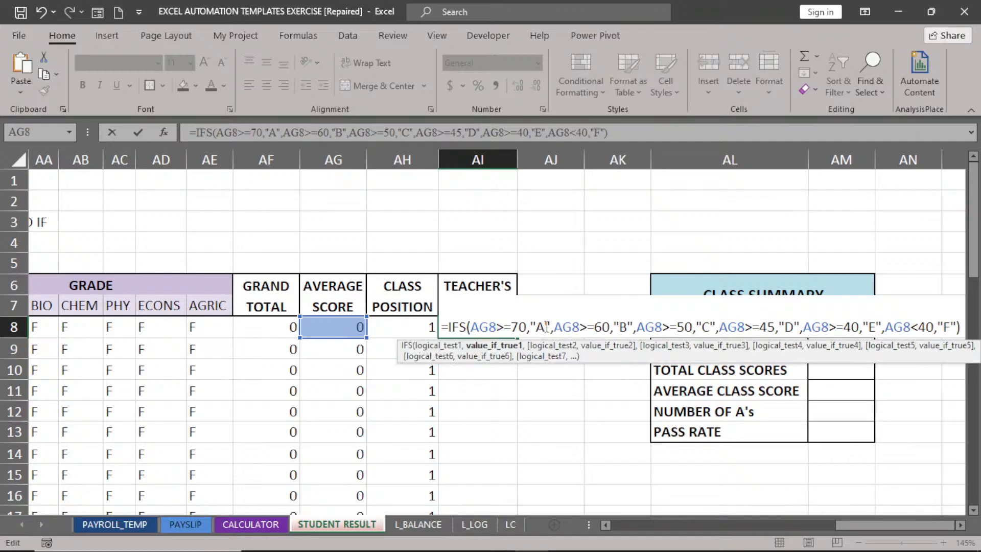
{"action": "key", "text": "BackSpace"}
{"action": "type", "text": "EX"}
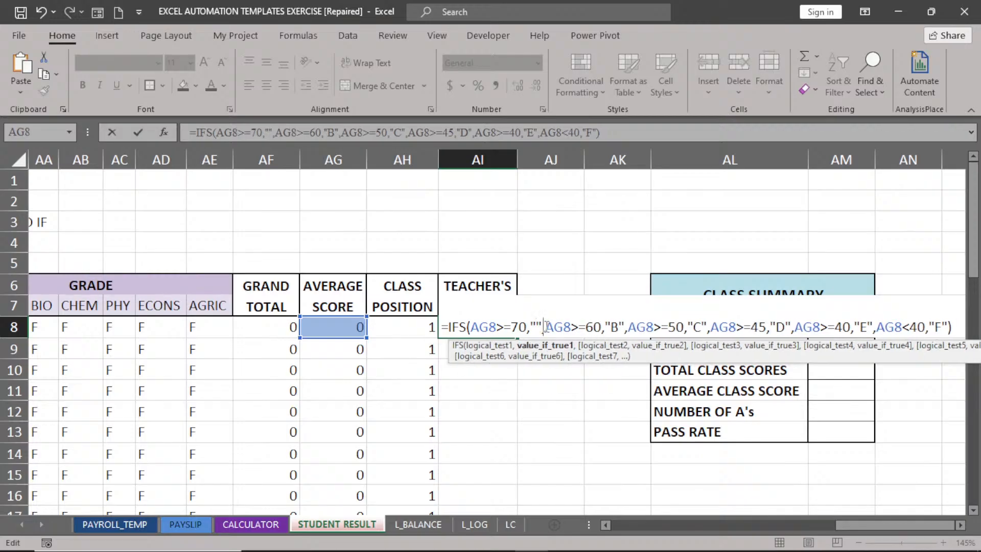
{"action": "type", "text": "CE"}
{"action": "key", "text": "Right"}
{"action": "key", "text": "Left"}
{"action": "type", "text": "LLENT"}
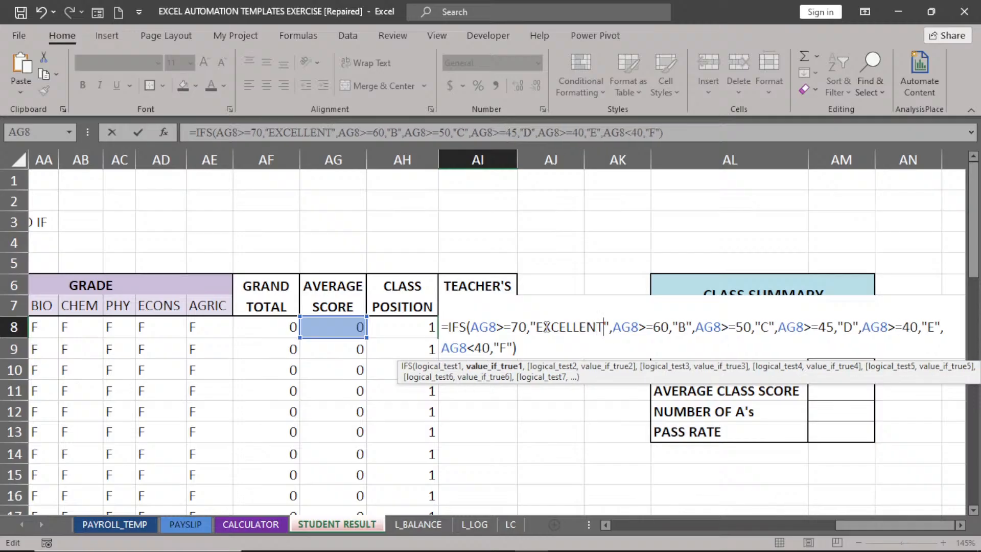
{"action": "left_click", "coordinate": [687, 327]}
{"action": "key", "text": "BackSpace"}
{"action": "type", "text": "VERY GOOD"}
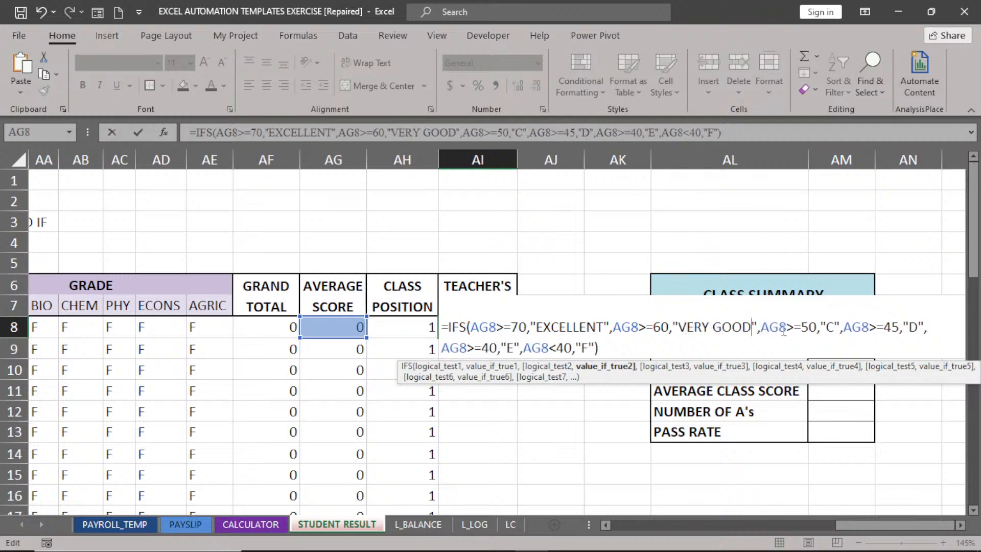
Relabel C, D, E and F as GOOD, FAIR, PASS and FAIL, then commit the formula.
{"action": "double_click", "coordinate": [830, 326]}
{"action": "key", "text": "BackSpace"}
{"action": "type", "text": "GOO"}
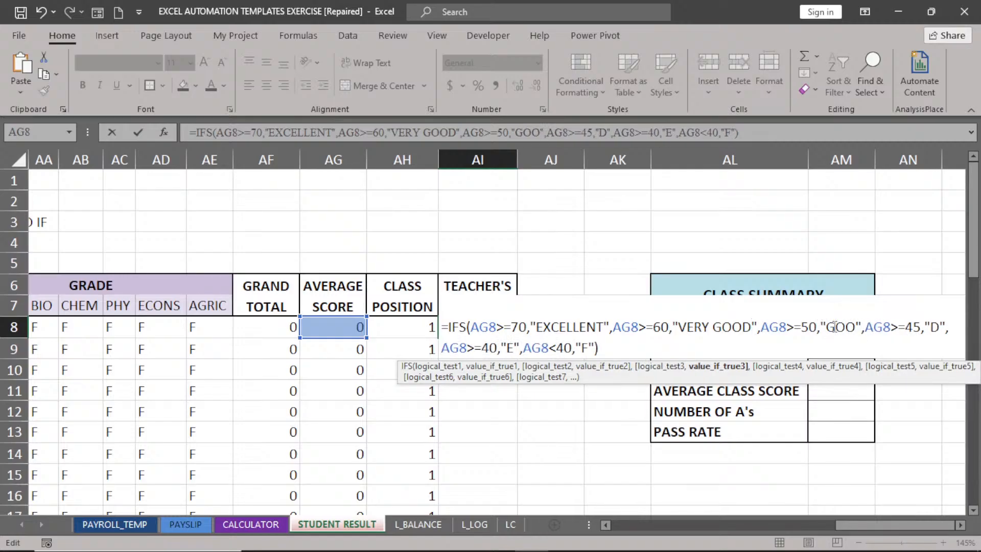
{"action": "type", "text": "D"}
{"action": "double_click", "coordinate": [947, 327]}
{"action": "key", "text": "BackSpace"}
{"action": "type", "text": "FAIR"}
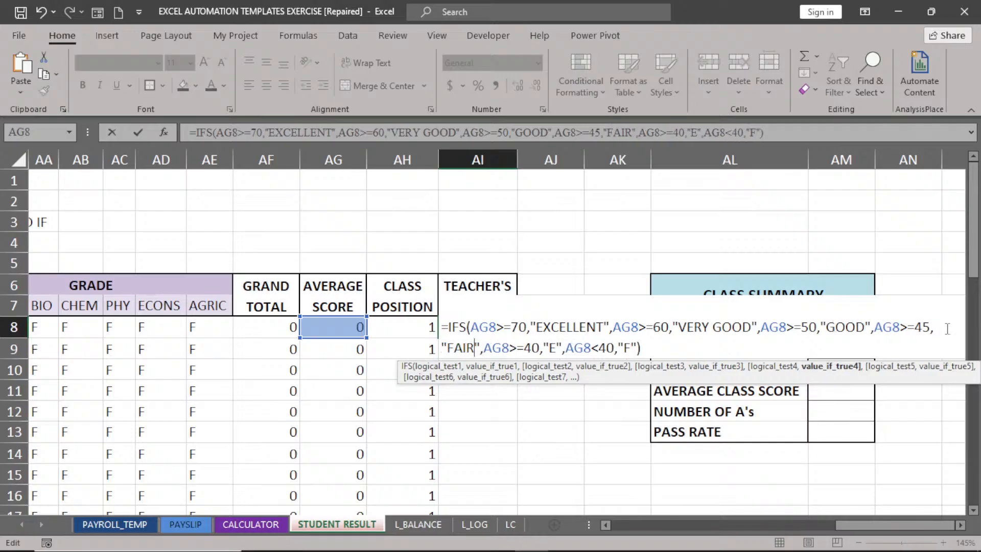
{"action": "double_click", "coordinate": [553, 349]}
{"action": "type", "text": "P"}
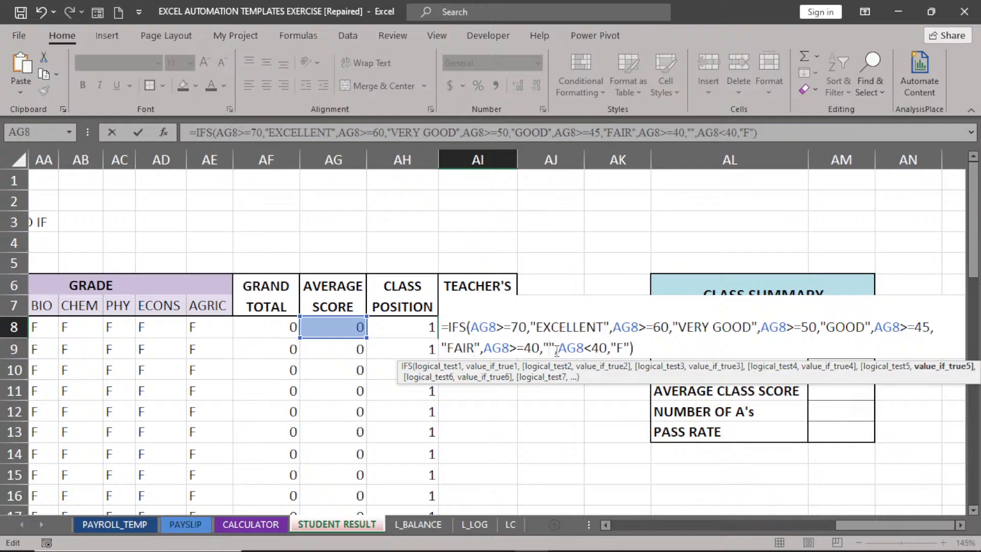
{"action": "type", "text": "ASS"}
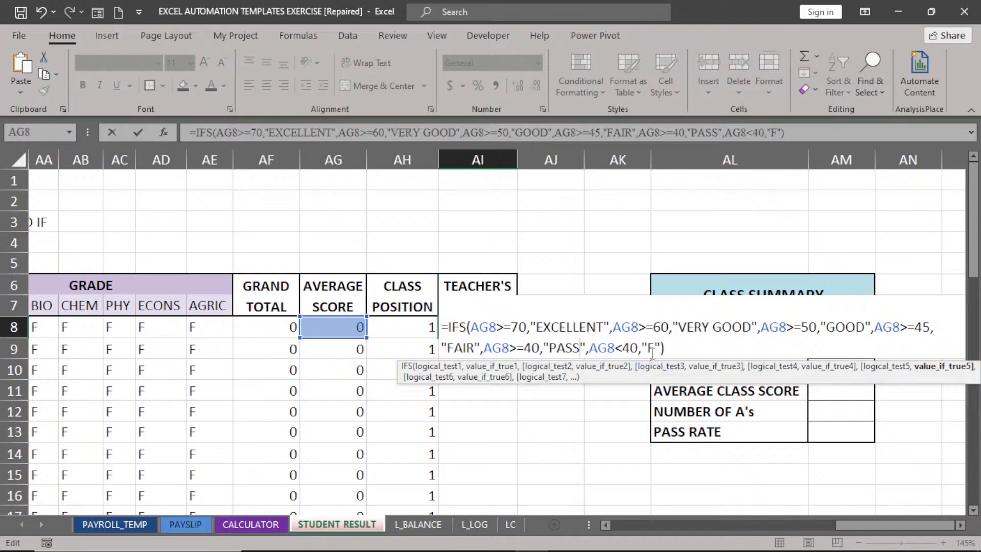
{"action": "left_click", "coordinate": [654, 348]}
{"action": "type", "text": "AIL"}
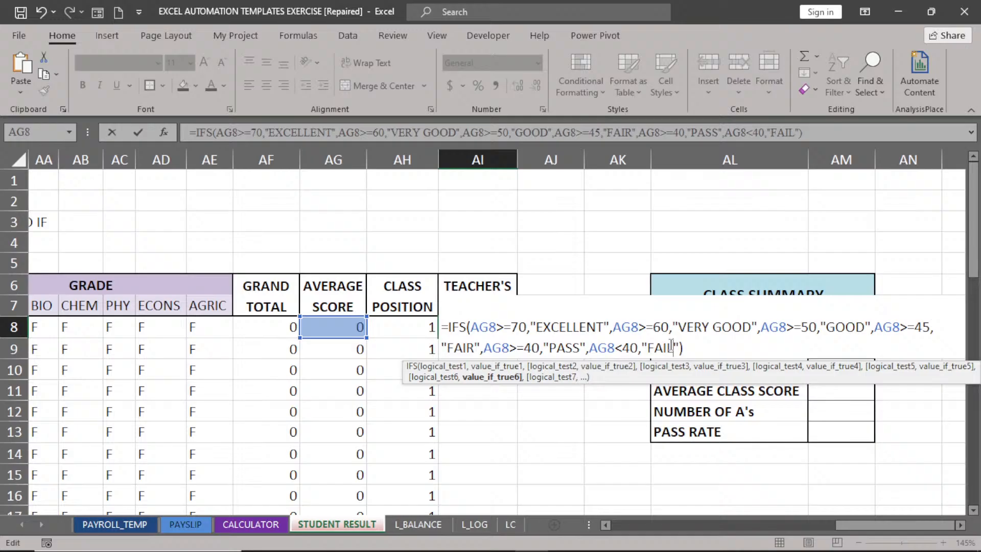
{"action": "key", "text": "Return"}
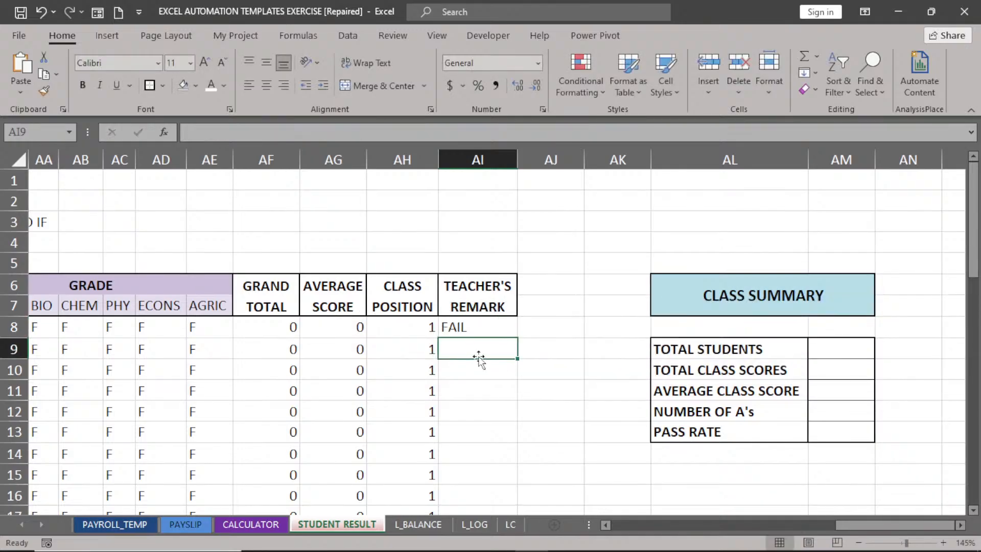
Fill AI8's IFS remark formula down all 40 student rows, each currently showing FAIL.
{"action": "left_click", "coordinate": [475, 329]}
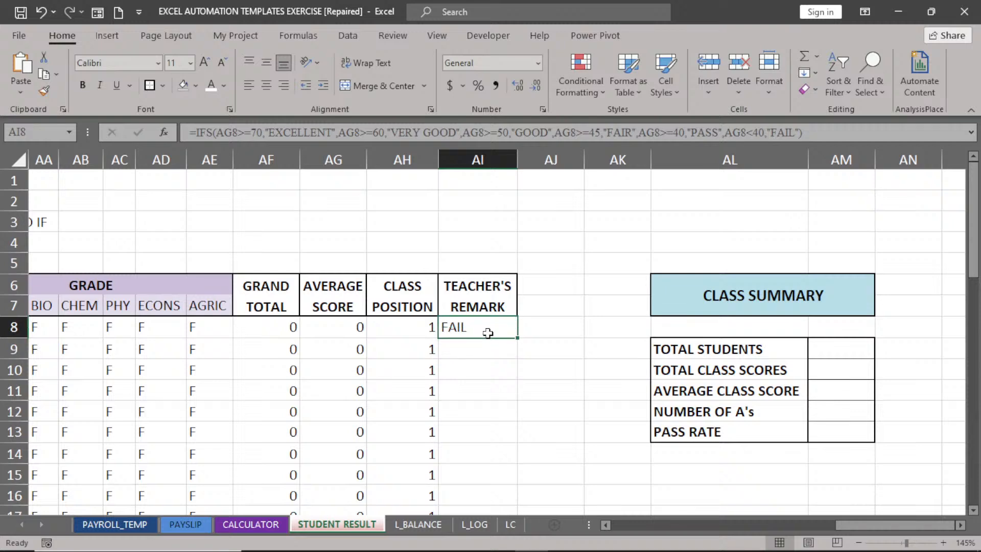
{"action": "double_click", "coordinate": [516, 338]}
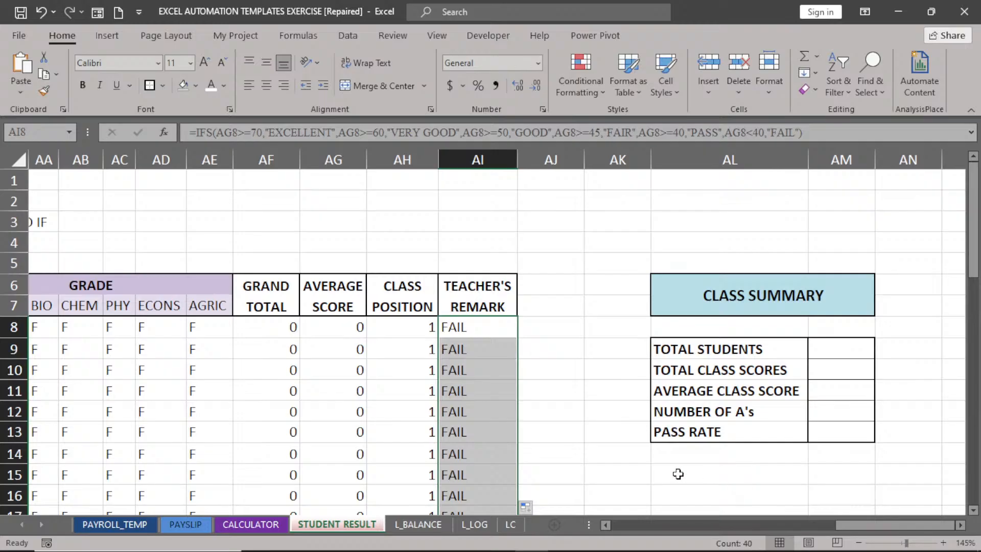
{"action": "left_click_drag", "start_coordinate": [873, 522], "coordinate": [646, 523]}
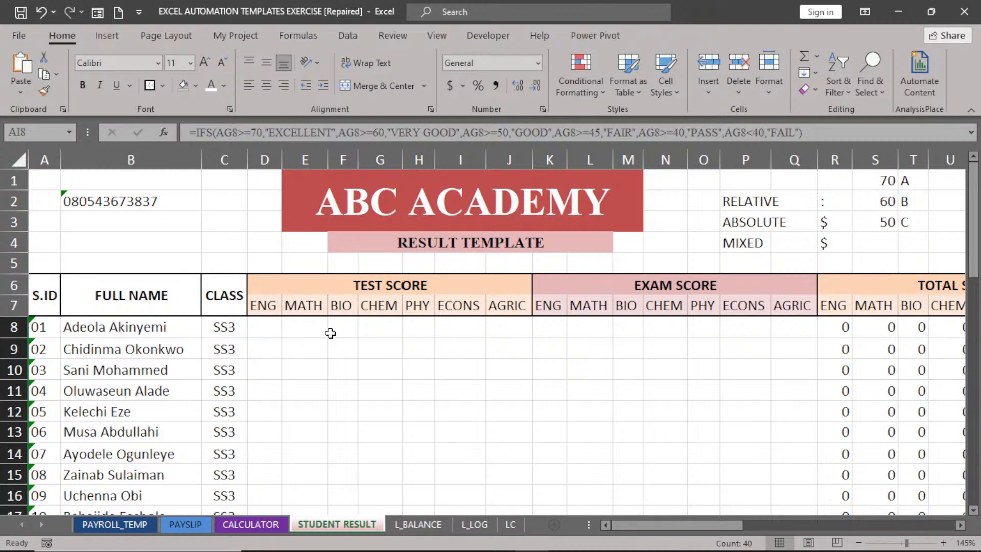
{"action": "left_click_drag", "start_coordinate": [667, 529], "coordinate": [886, 517]}
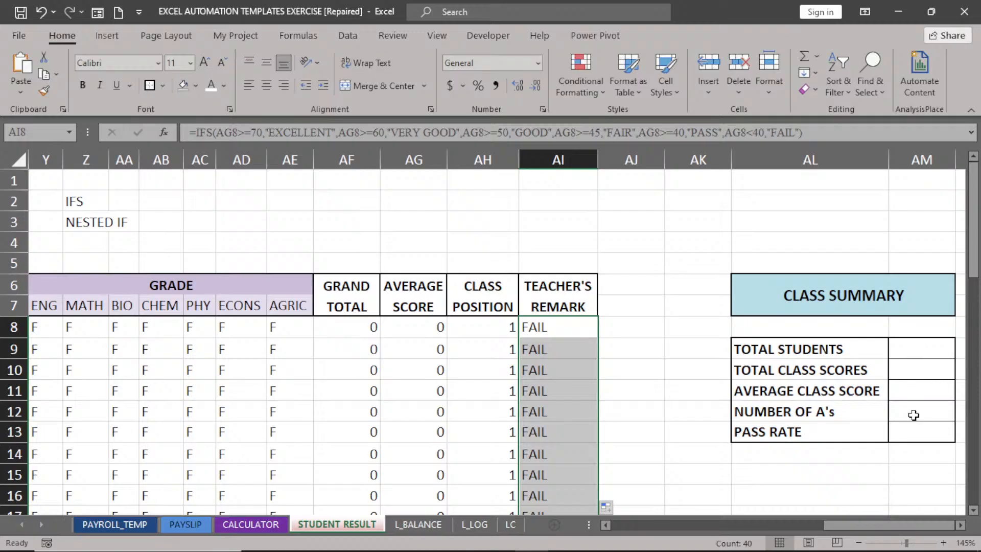
{"action": "left_click_drag", "start_coordinate": [885, 524], "coordinate": [654, 531]}
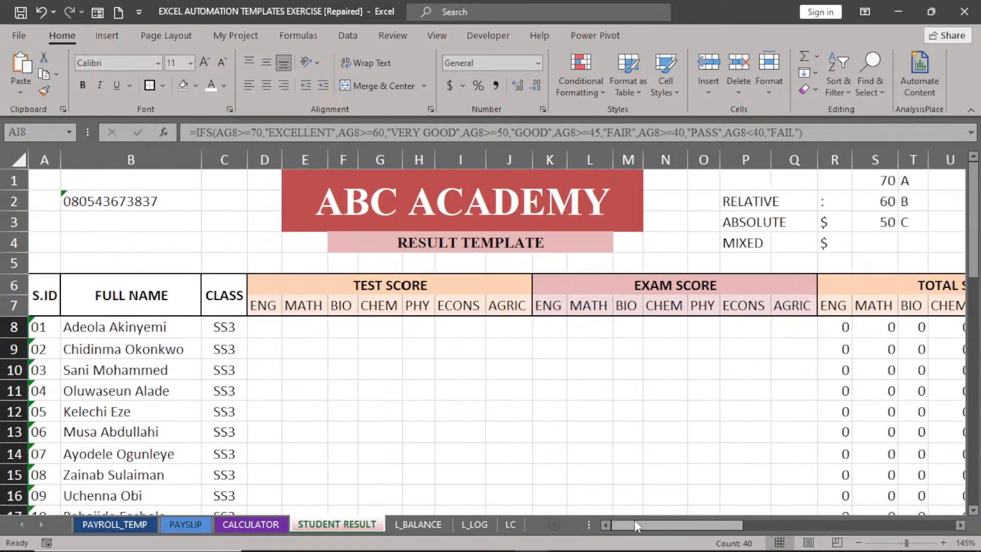
Freeze panes at column D so S.ID, FULL NAME and CLASS stay fixed, scrolling right to check.
{"action": "left_click", "coordinate": [264, 159]}
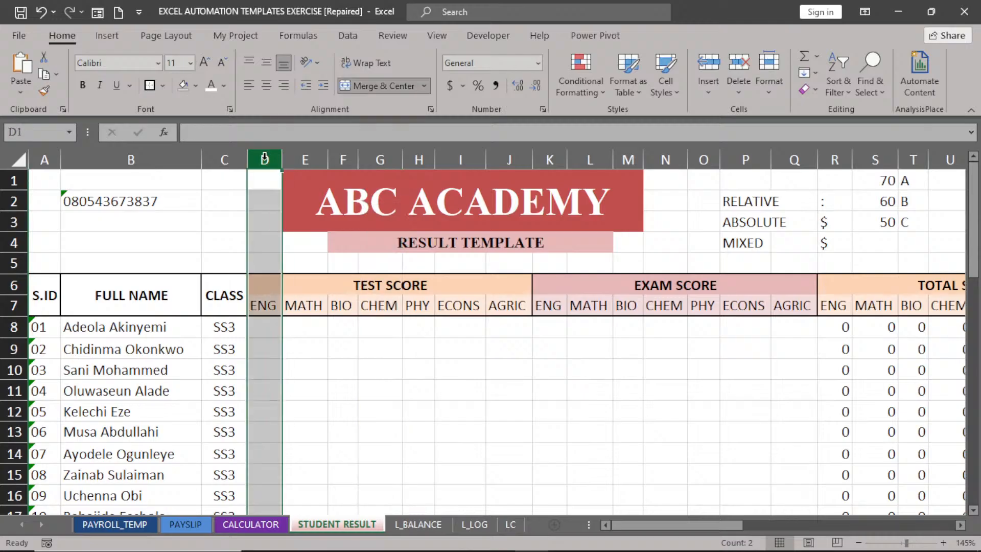
{"action": "left_click", "coordinate": [434, 37]}
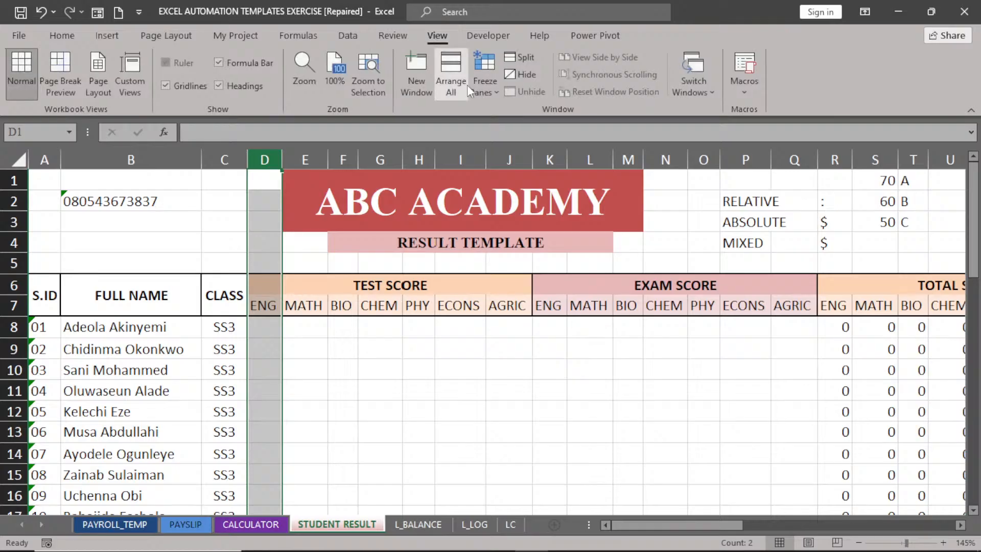
{"action": "left_click", "coordinate": [493, 90]}
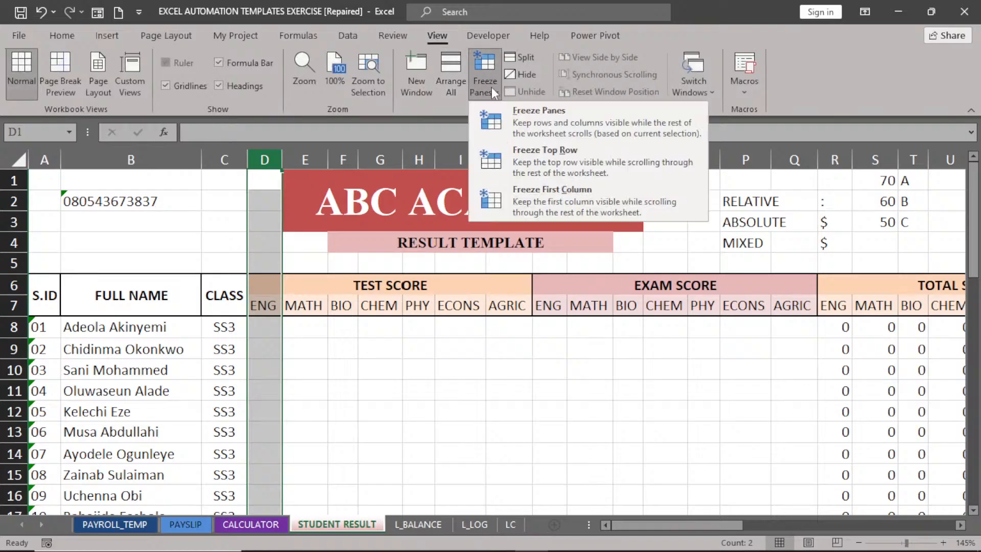
{"action": "left_click", "coordinate": [539, 121]}
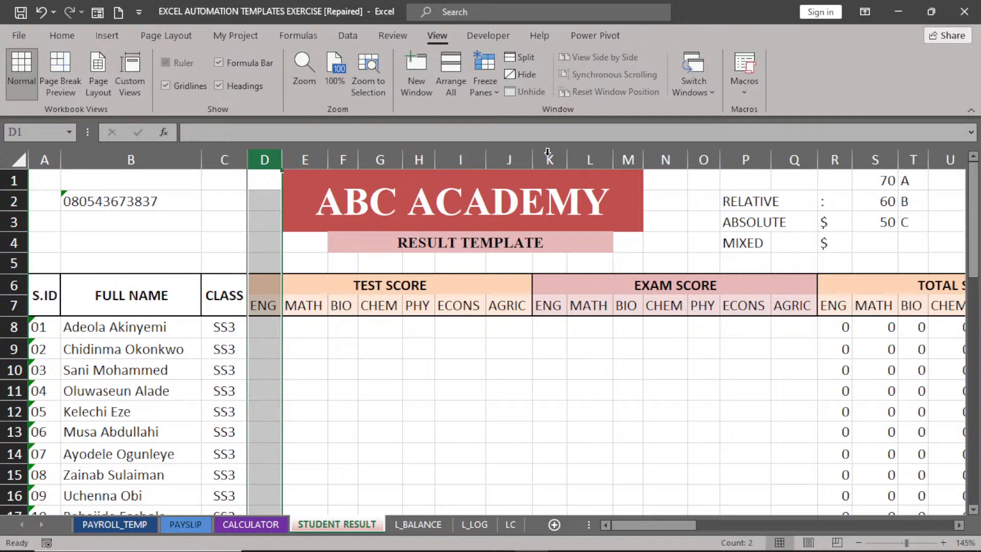
{"action": "left_click", "coordinate": [960, 524]}
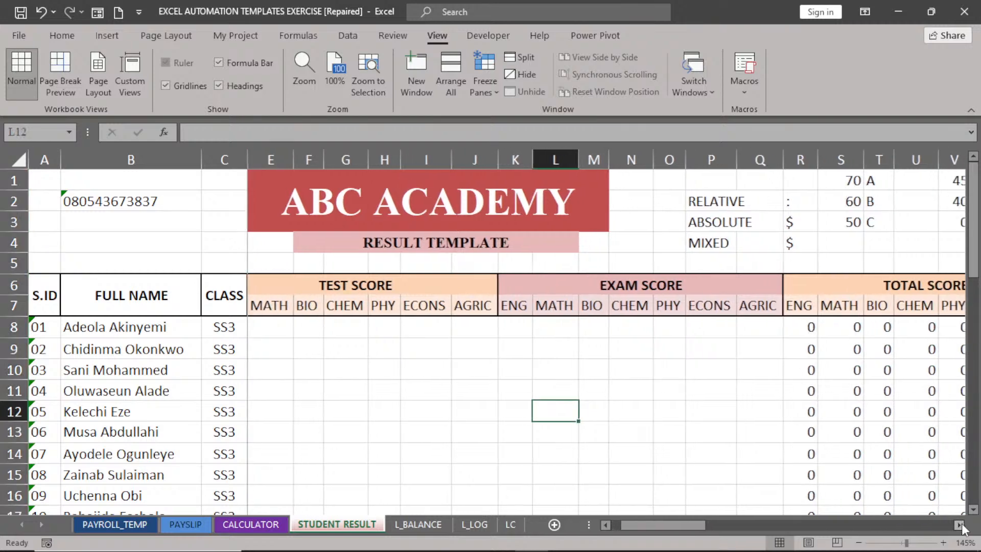
{"action": "left_click", "coordinate": [960, 525]}
{"action": "left_click", "coordinate": [959, 525]}
{"action": "left_click", "coordinate": [960, 525]}
{"action": "left_click", "coordinate": [960, 525]}
{"action": "left_click", "coordinate": [960, 525]}
{"action": "left_click", "coordinate": [960, 525]}
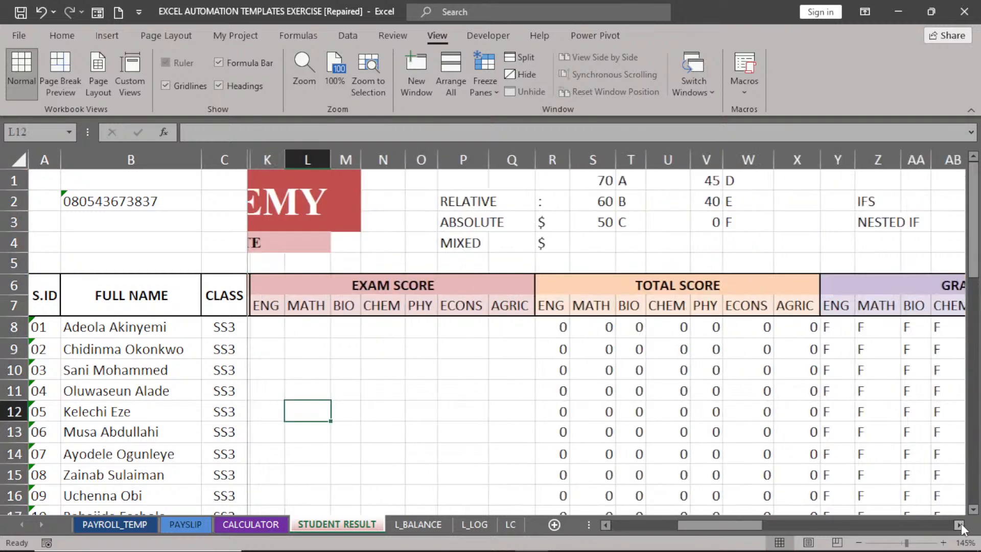
{"action": "left_click", "coordinate": [960, 525]}
{"action": "left_click", "coordinate": [960, 525]}
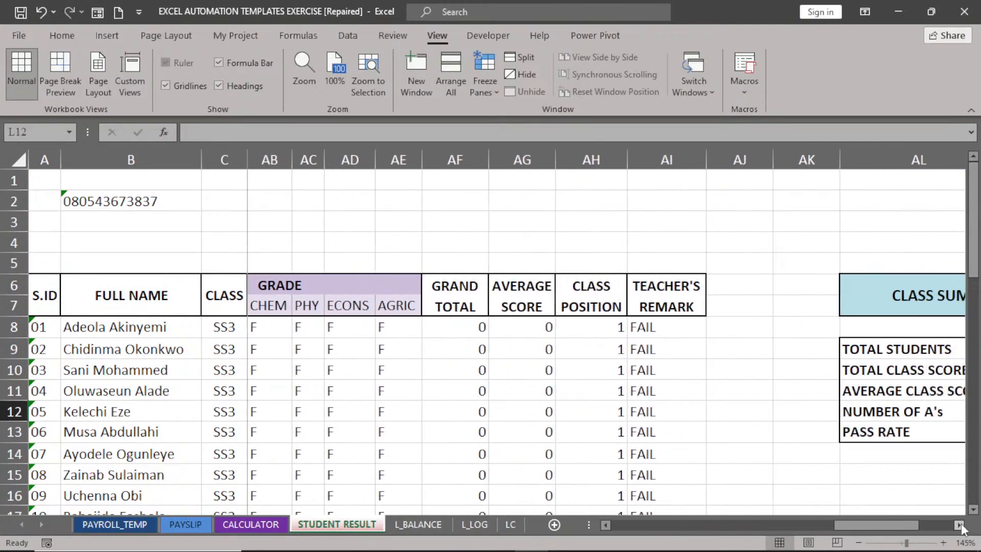
{"action": "left_click", "coordinate": [960, 525]}
{"action": "left_click", "coordinate": [960, 525]}
{"action": "left_click", "coordinate": [960, 525]}
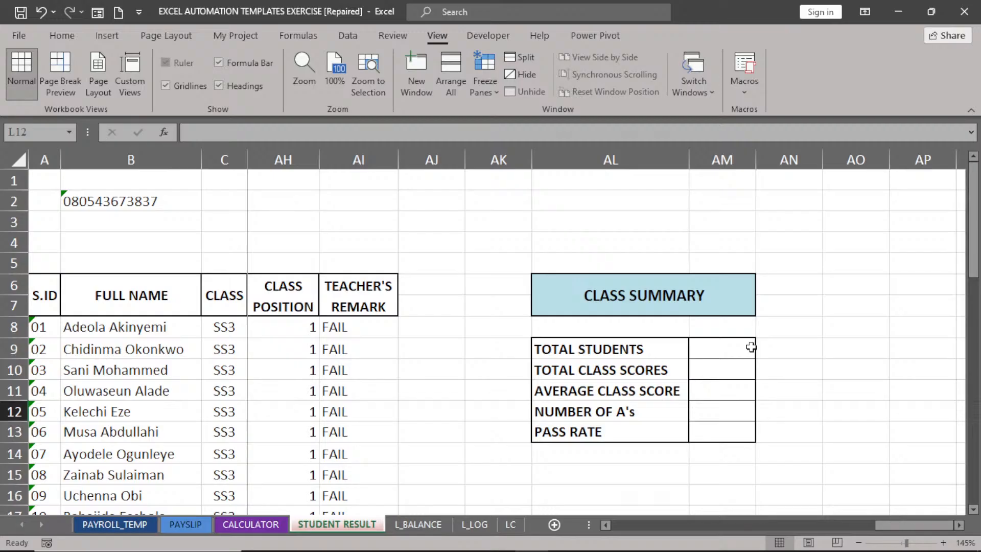
Enter =COUNTA(B8:B47) in AM9 to count the student names for TOTAL STUDENTS.
{"action": "left_click", "coordinate": [730, 353]}
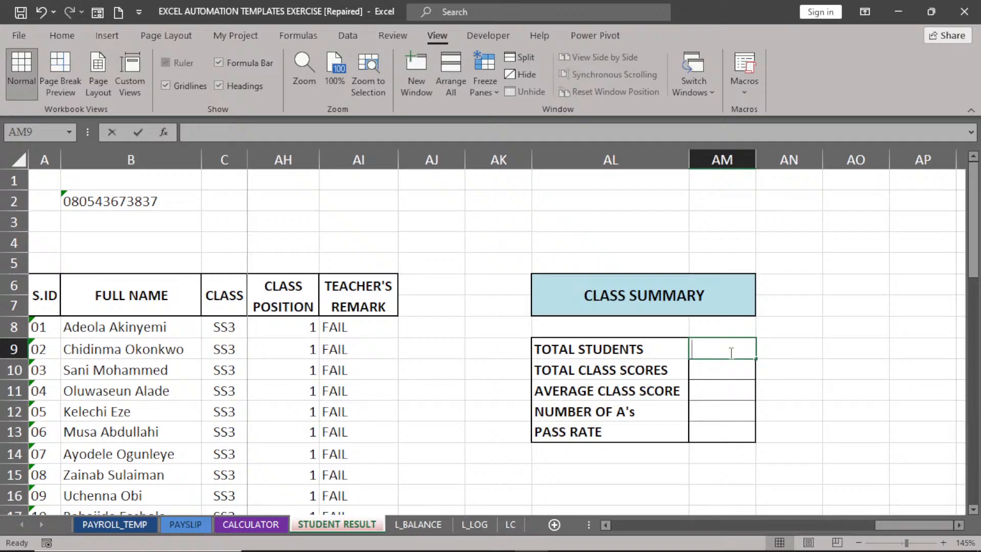
{"action": "type", "text": "=COUNTA"}
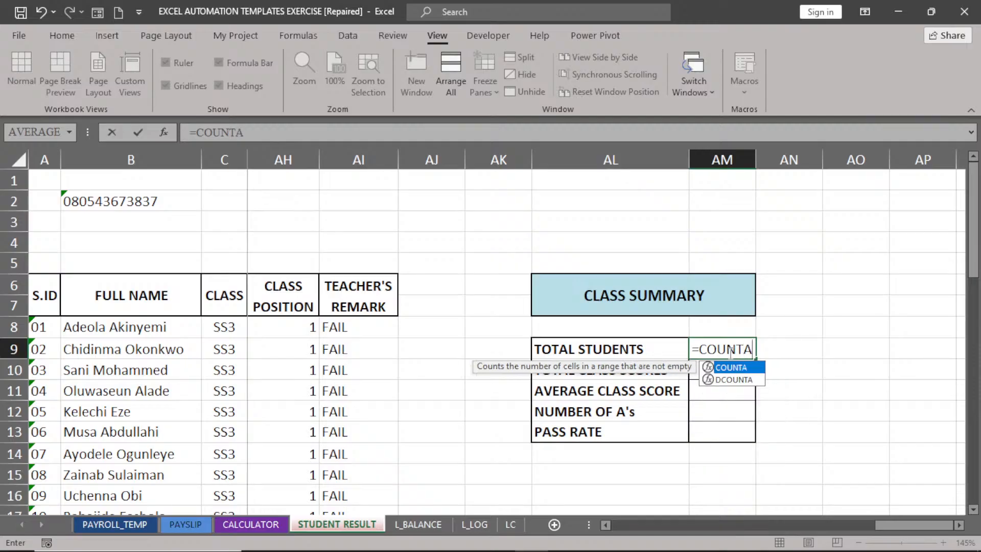
{"action": "double_click", "coordinate": [736, 367]}
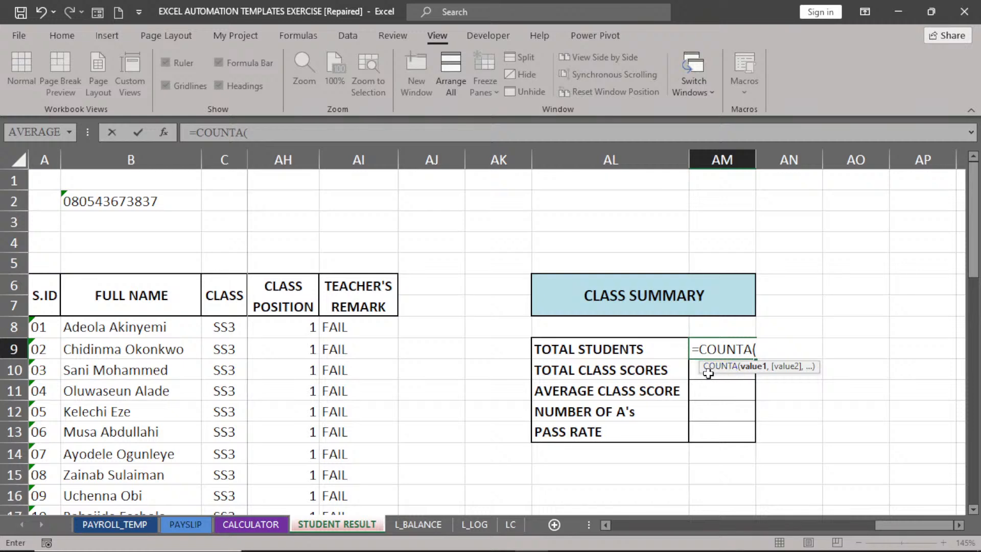
{"action": "left_click", "coordinate": [125, 325]}
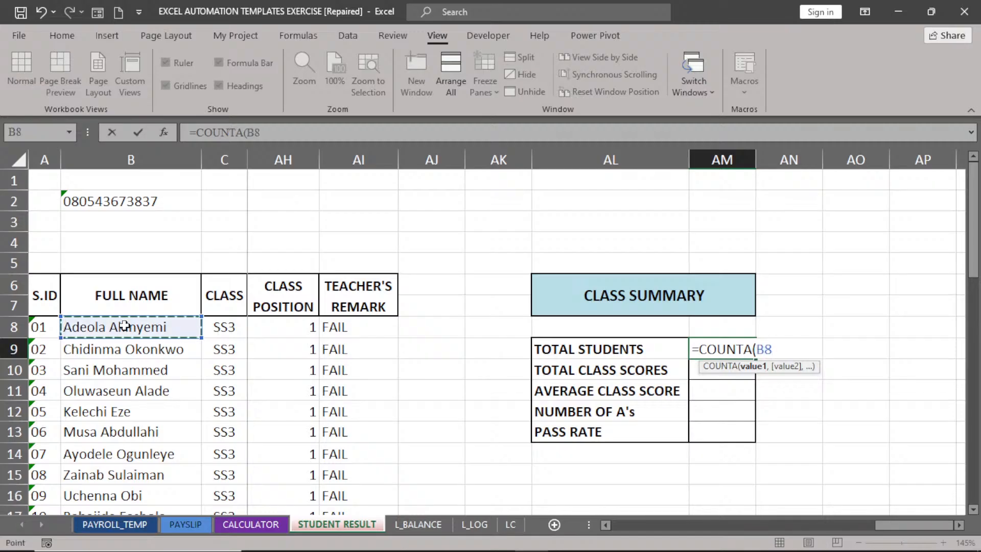
{"action": "key", "text": "ctrl+shift+Down"}
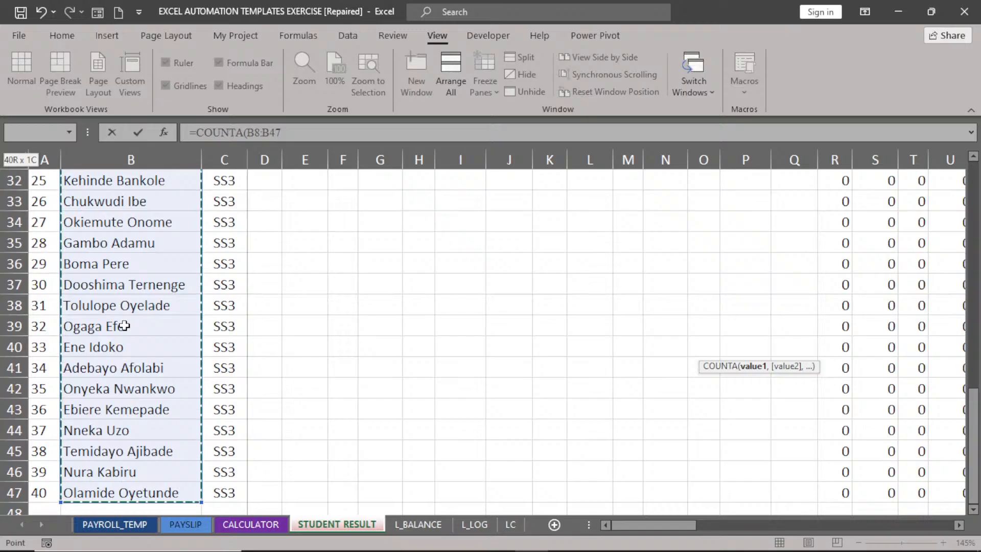
{"action": "key", "text": "Escape"}
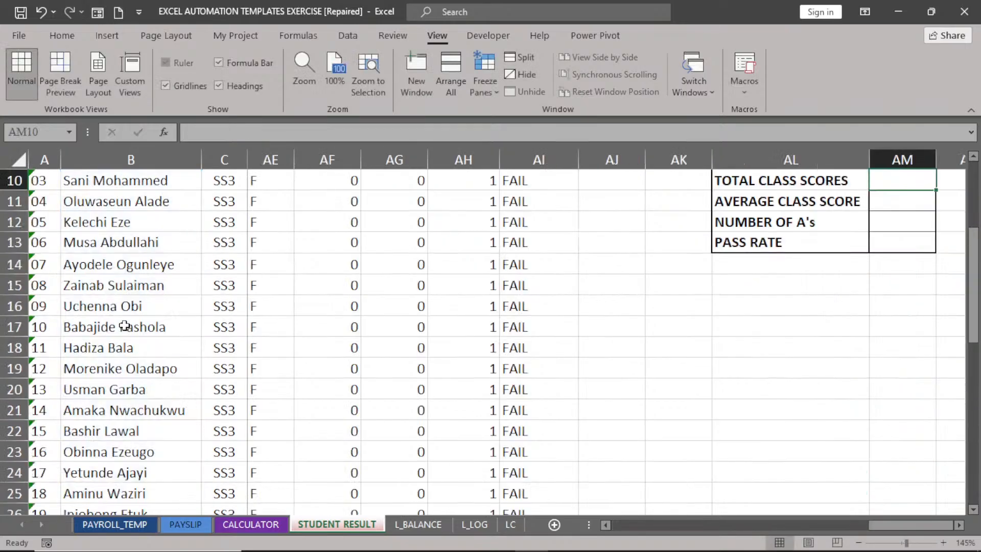
Unfreeze the earlier column freeze on the result sheet.
{"action": "scroll", "coordinate": [956, 215], "scroll_direction": "up", "scroll_amount": 1}
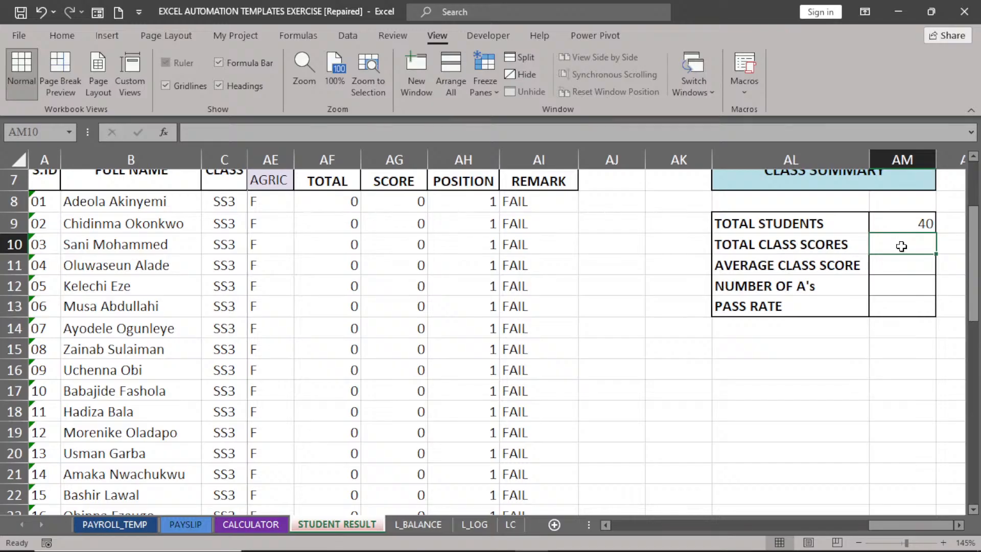
{"action": "scroll", "coordinate": [963, 206], "scroll_direction": "up", "scroll_amount": 2}
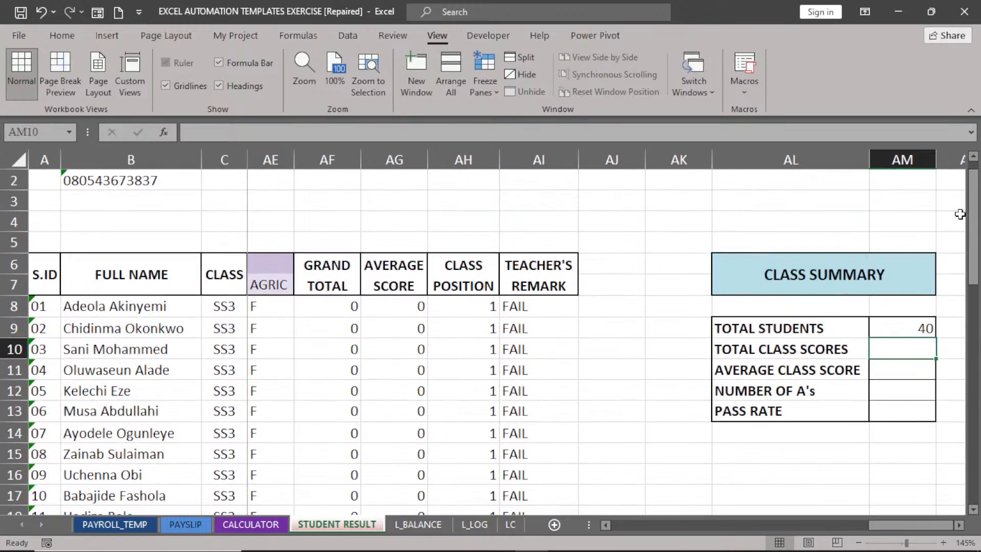
{"action": "left_click", "coordinate": [606, 525]}
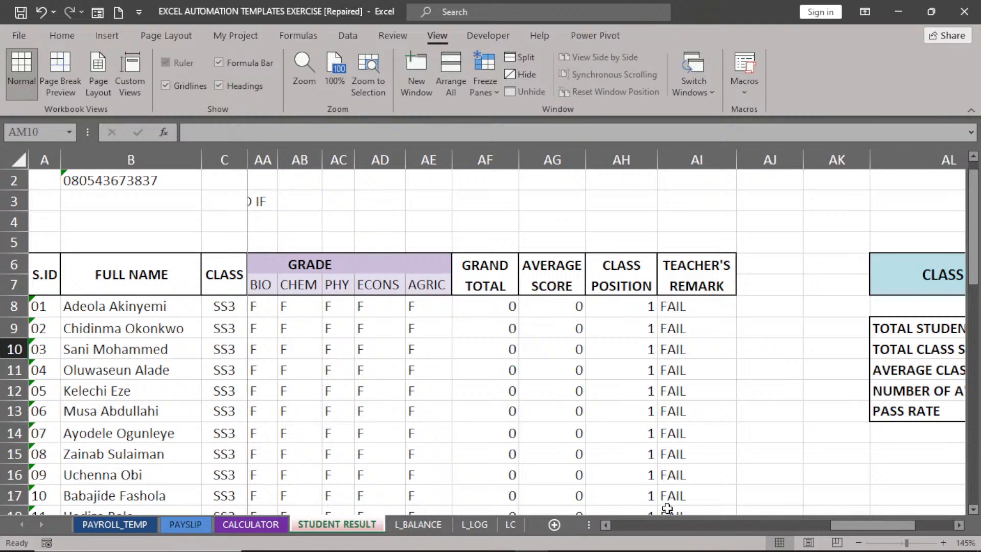
{"action": "left_click", "coordinate": [484, 92]}
{"action": "left_click", "coordinate": [522, 123]}
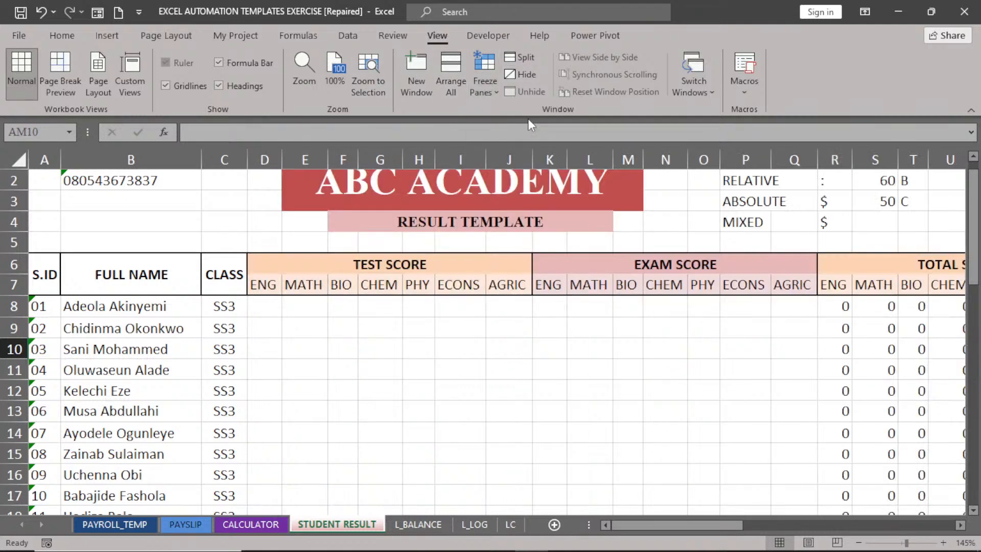
{"action": "left_click", "coordinate": [961, 525]}
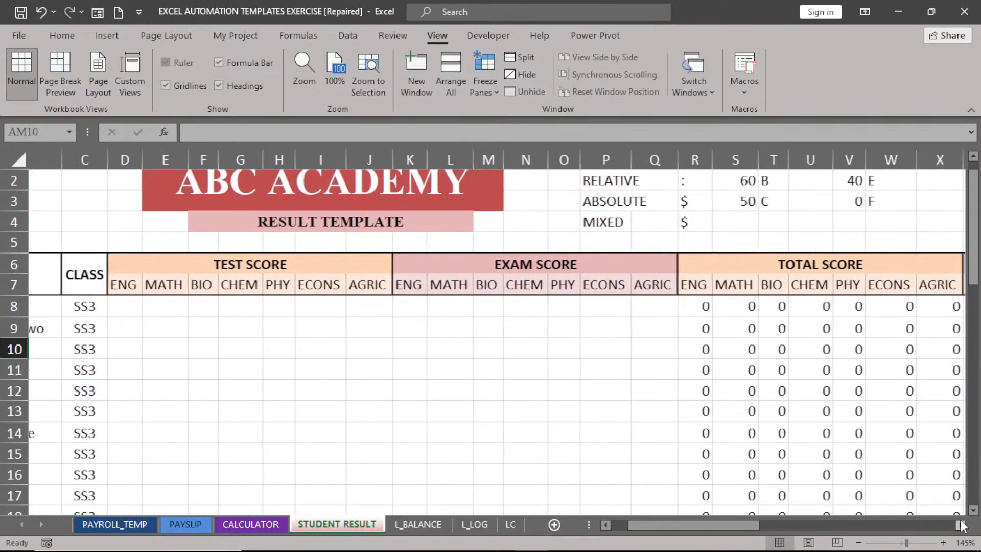
{"action": "left_click", "coordinate": [961, 525]}
{"action": "left_click", "coordinate": [961, 525]}
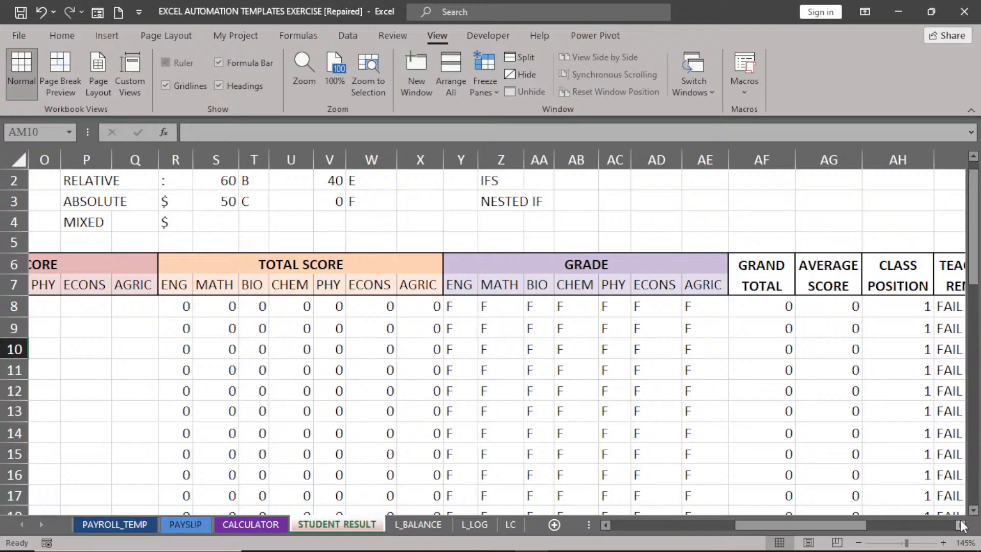
{"action": "left_click", "coordinate": [961, 526]}
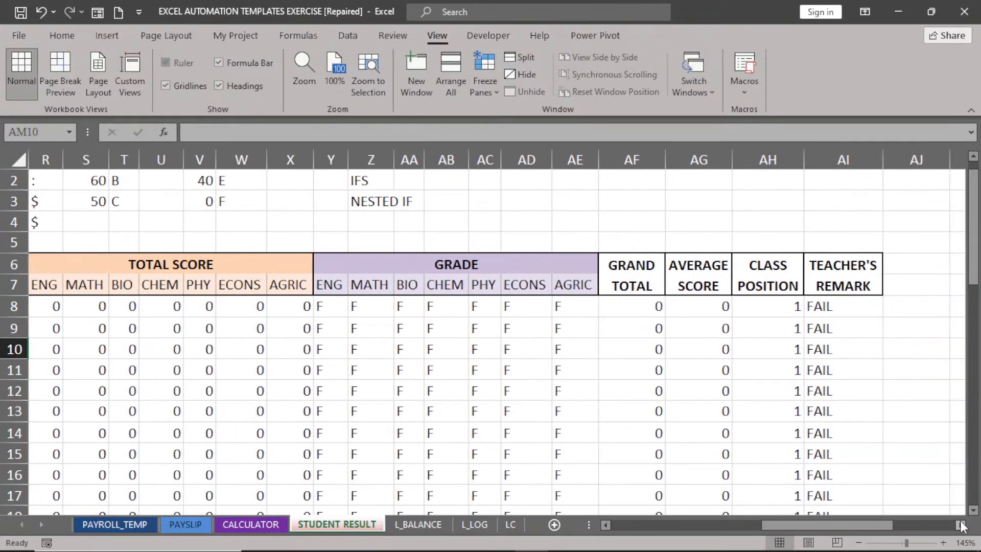
{"action": "left_click", "coordinate": [961, 526]}
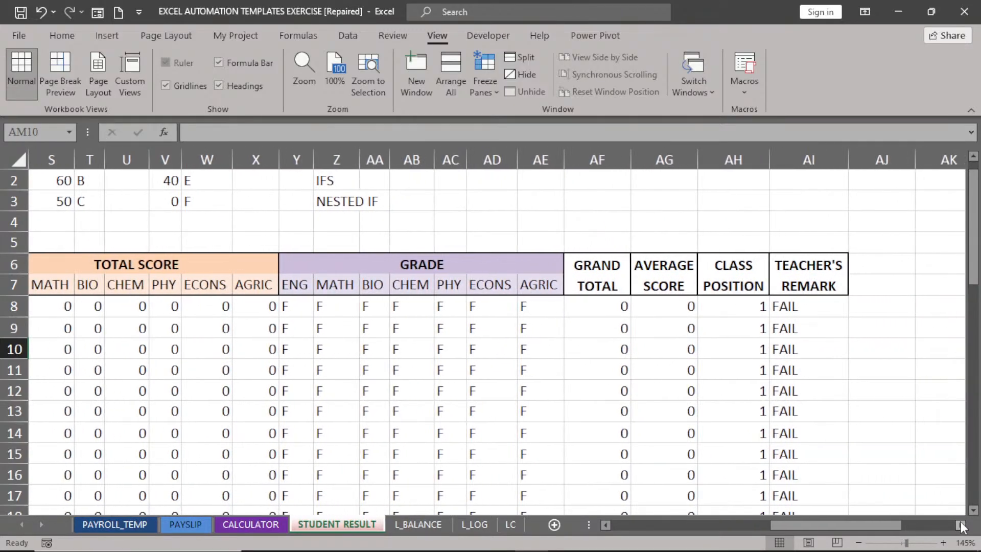
Freeze panes at column AH, keeping columns through AVERAGE SCORE fixed beside the CLASS SUMMARY.
{"action": "left_click", "coordinate": [659, 160]}
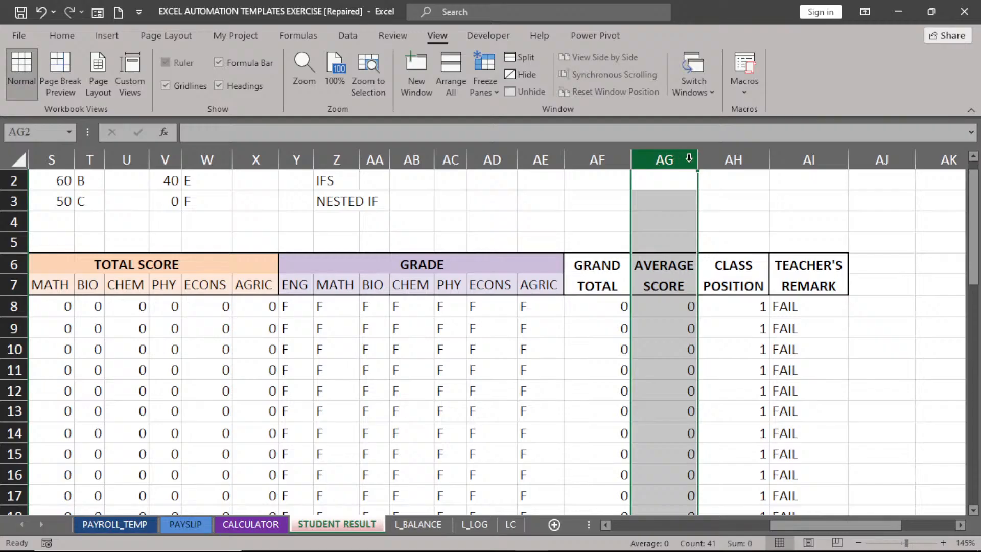
{"action": "left_click", "coordinate": [733, 162]}
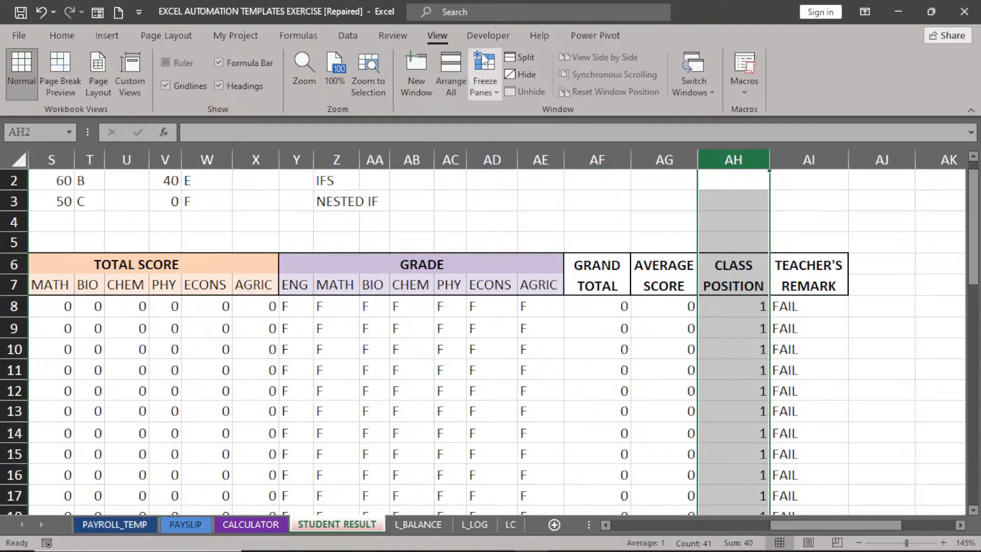
{"action": "left_click", "coordinate": [485, 76]}
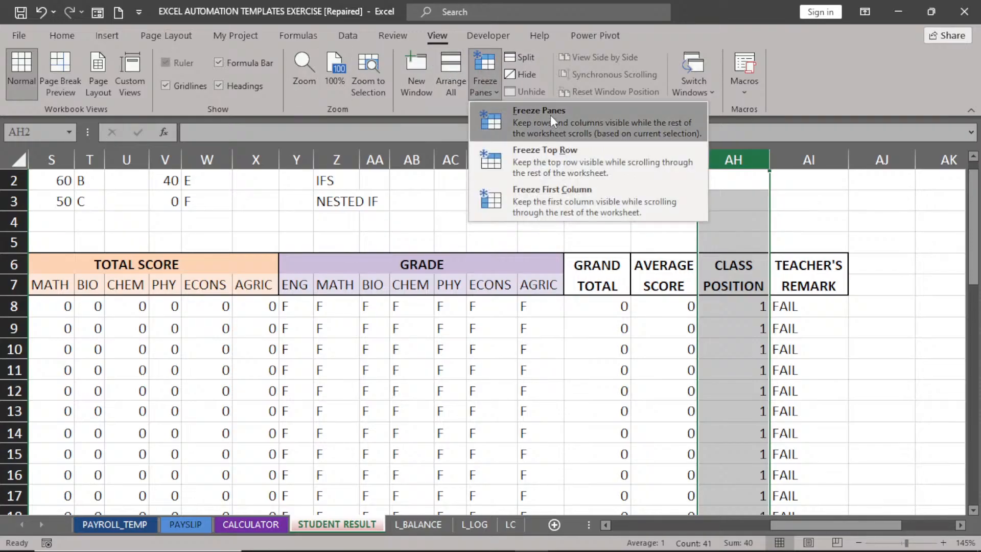
{"action": "left_click", "coordinate": [550, 115]}
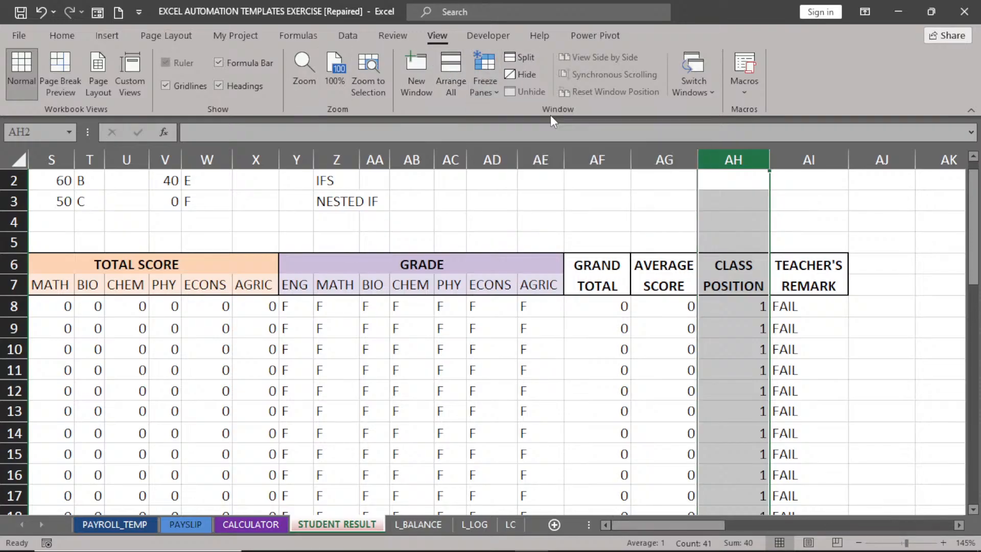
{"action": "left_click", "coordinate": [959, 524]}
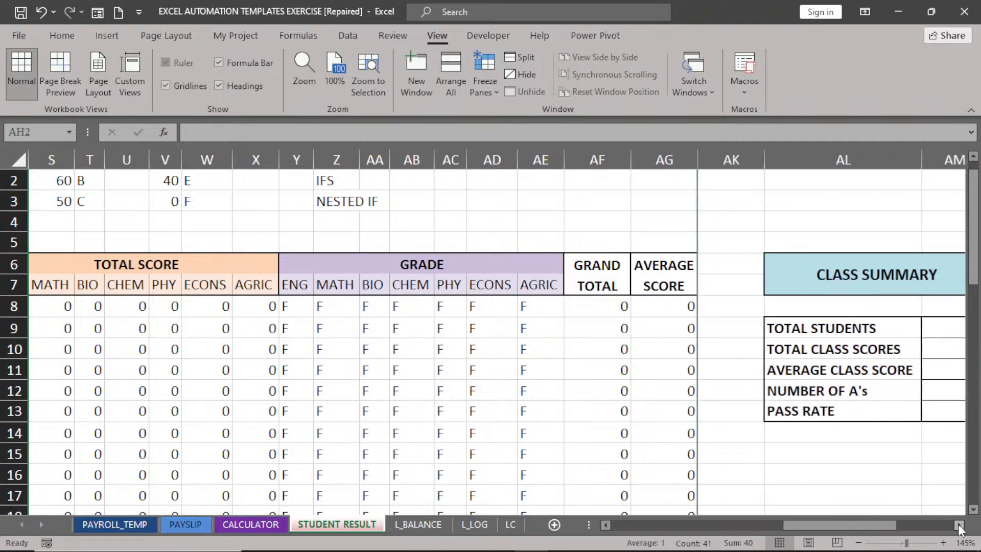
{"action": "left_click", "coordinate": [959, 525]}
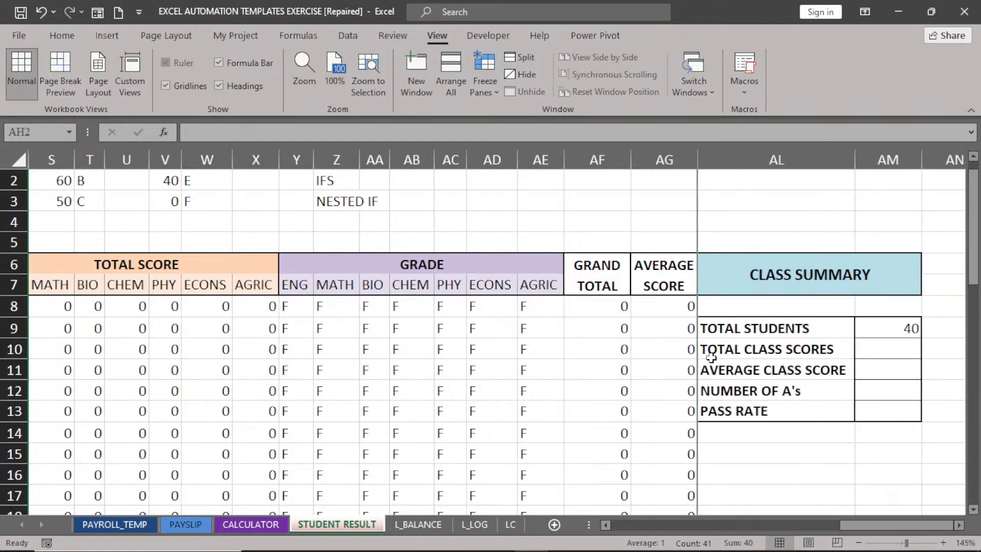
{"action": "left_click", "coordinate": [871, 350]}
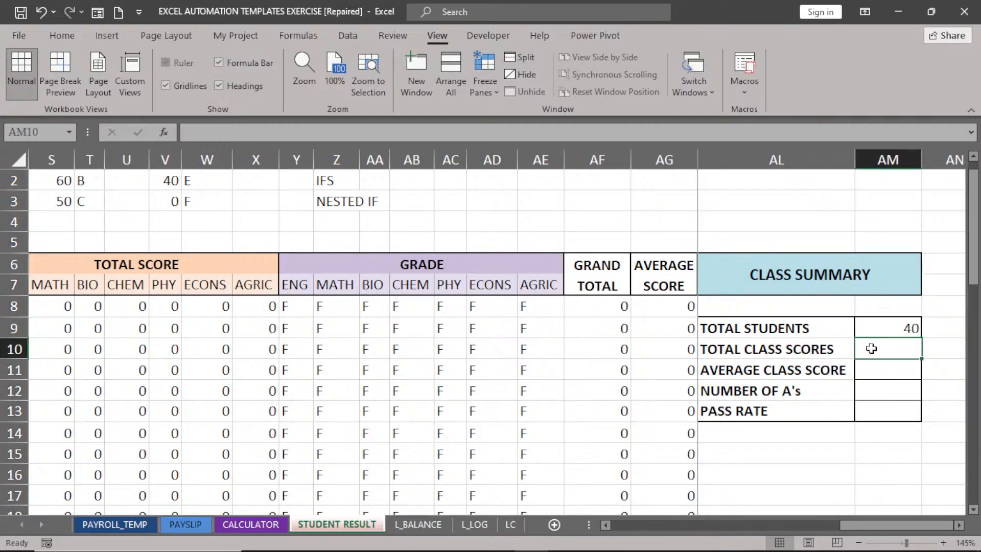
Enter =SUM(AF8:AF47) in AM10 as the Total Class Scores.
{"action": "type", "text": "="}
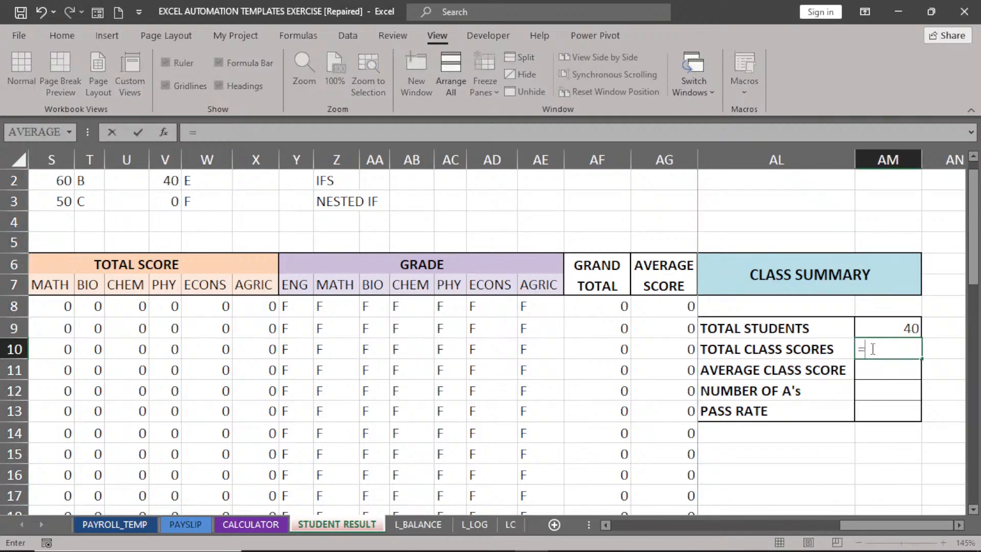
{"action": "type", "text": "SU"}
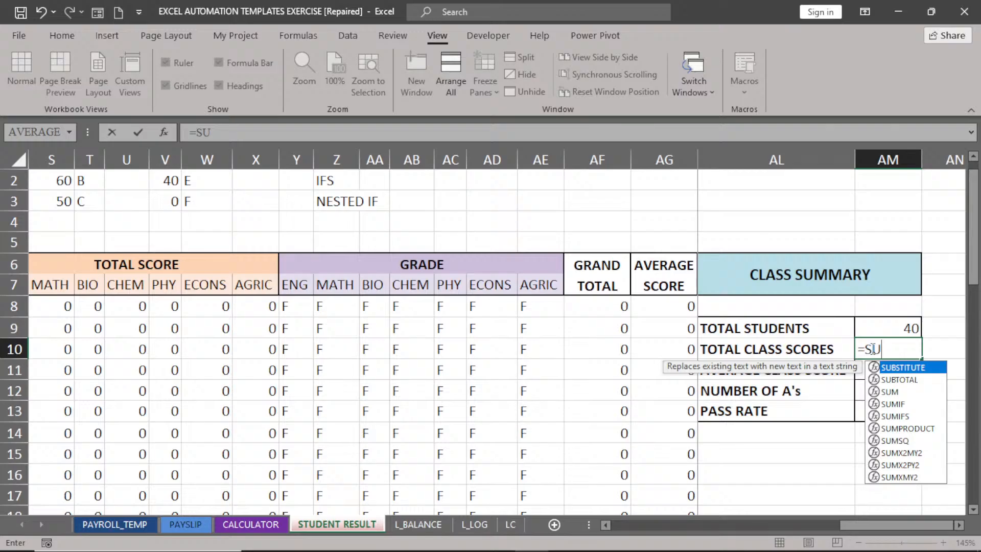
{"action": "double_click", "coordinate": [891, 392]}
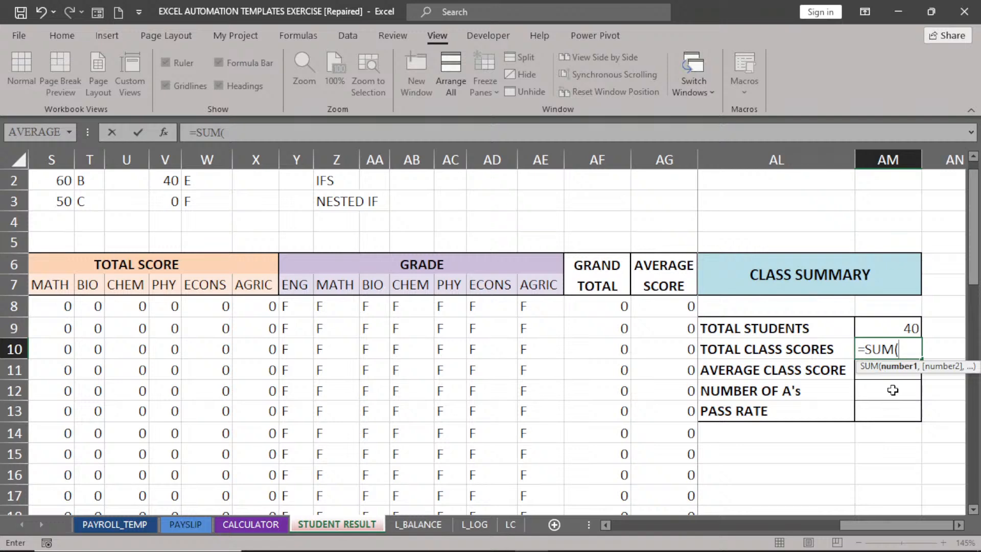
{"action": "left_click", "coordinate": [594, 306]}
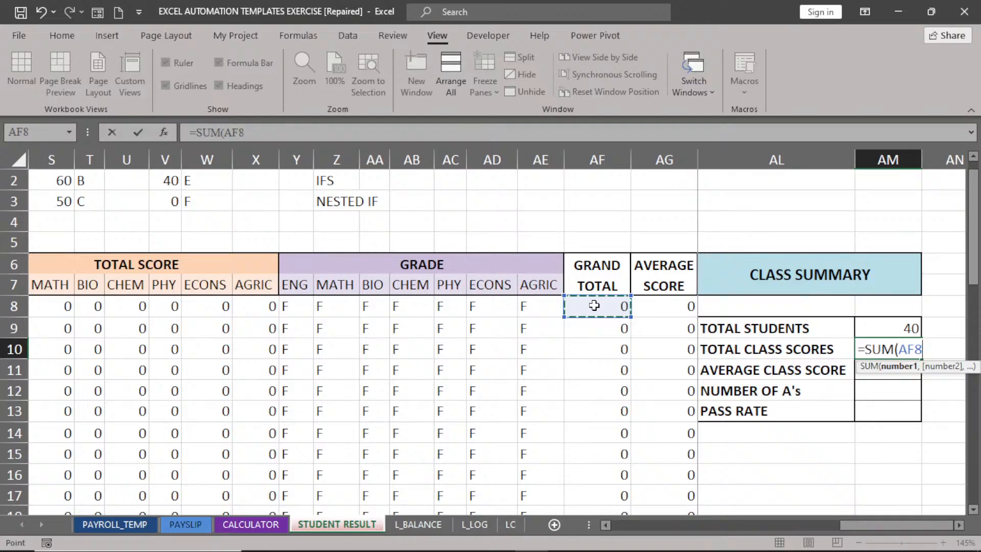
{"action": "key", "text": "ctrl+shift+Down"}
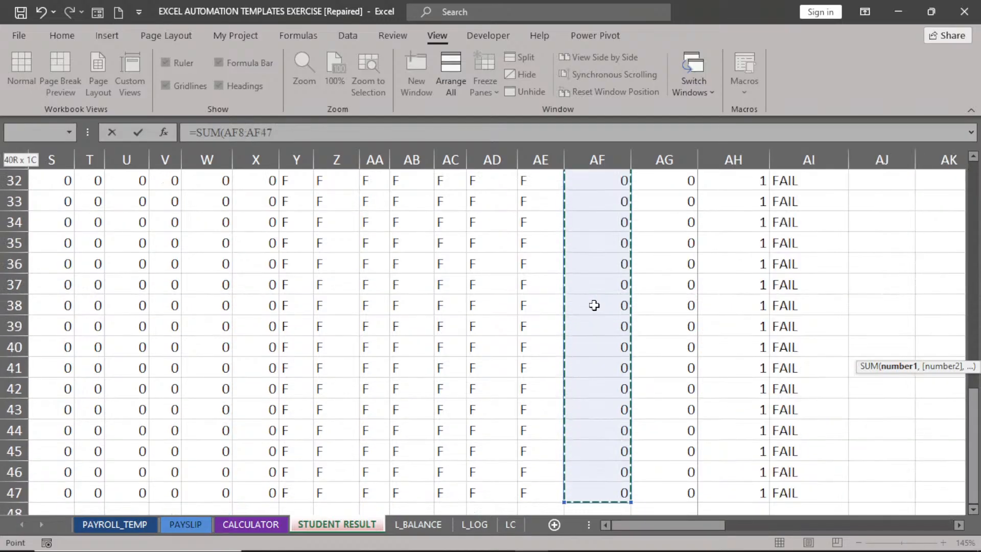
{"action": "key", "text": "Return"}
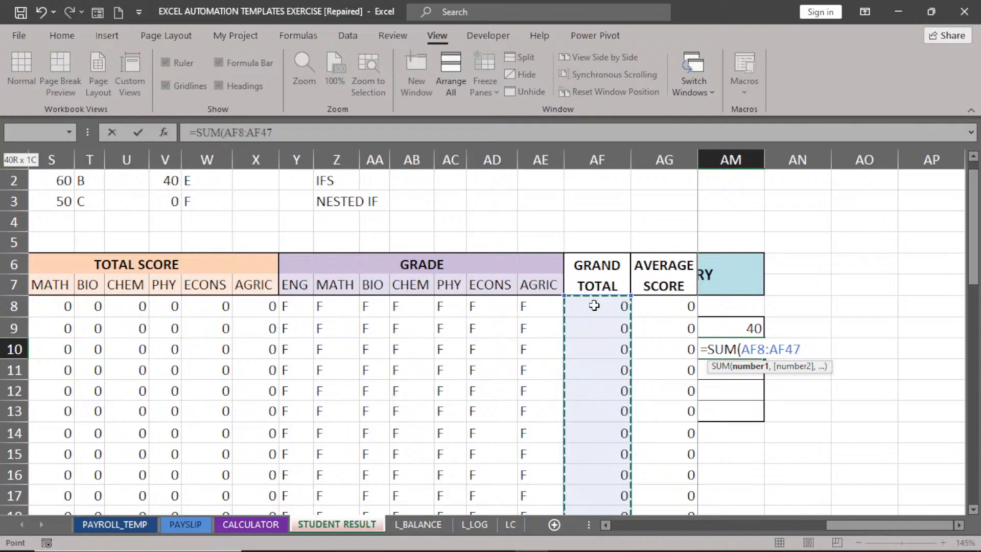
{"action": "left_click", "coordinate": [606, 525]}
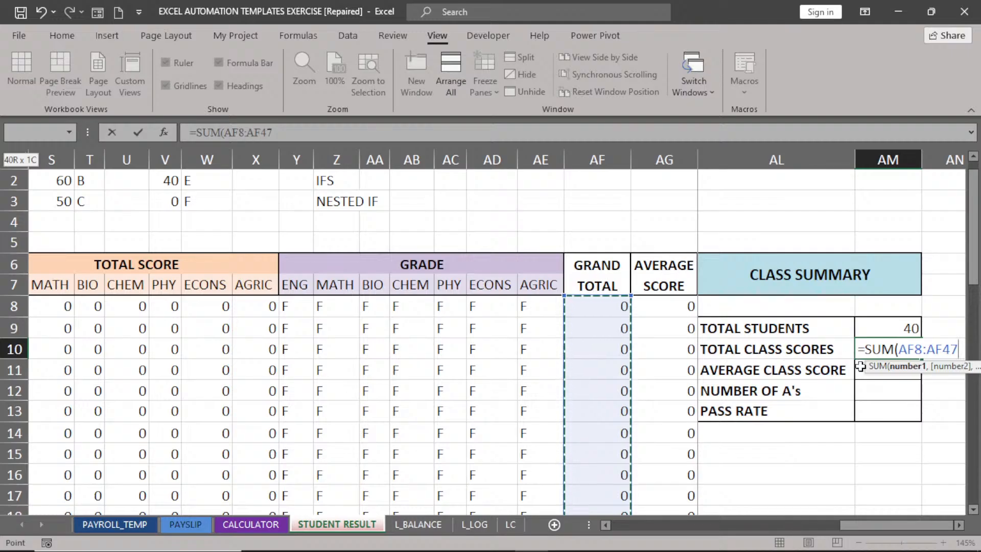
{"action": "key", "text": "Return"}
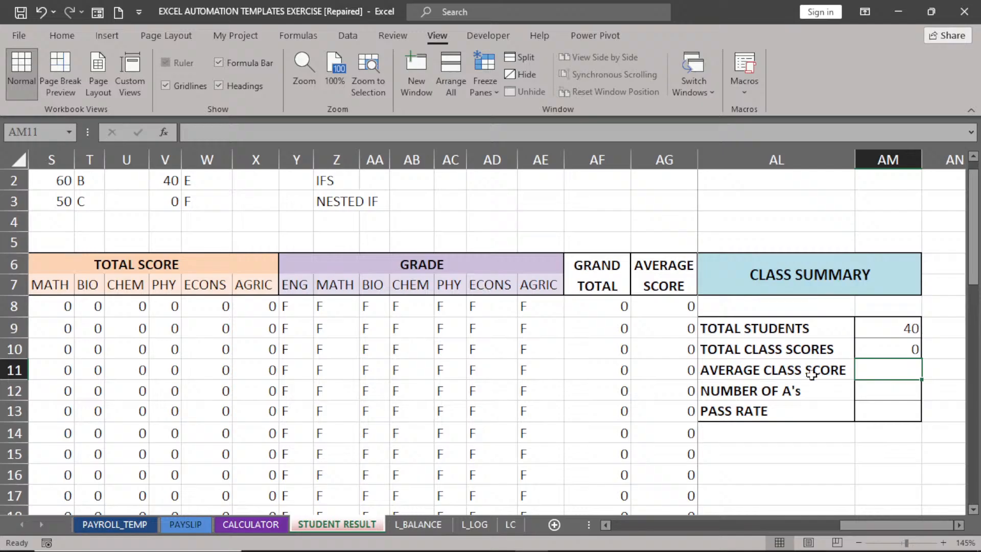
Enter =AVERAGE(AG8:AG47) in AM11 as the Average Class Score.
{"action": "type", "text": "="}
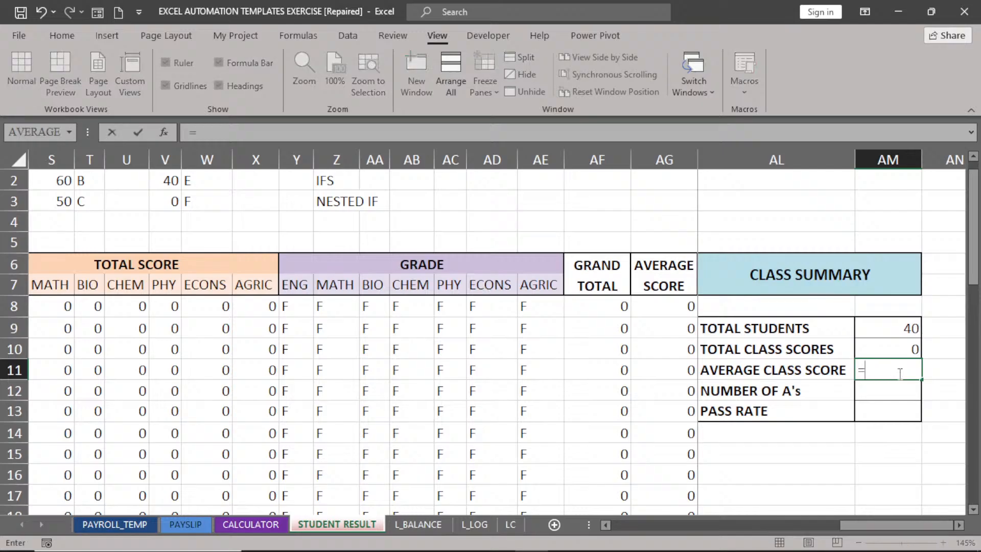
{"action": "type", "text": "AV"}
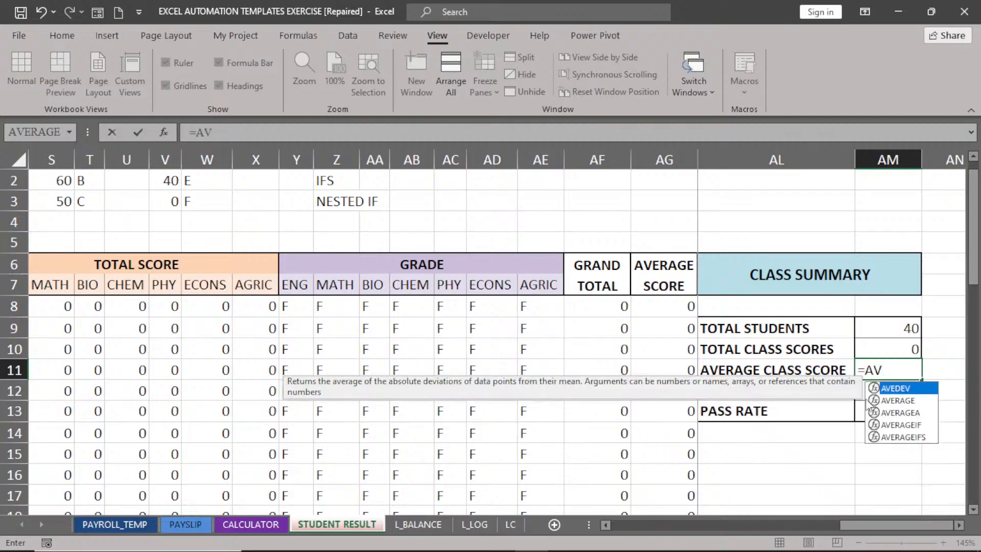
{"action": "double_click", "coordinate": [898, 400]}
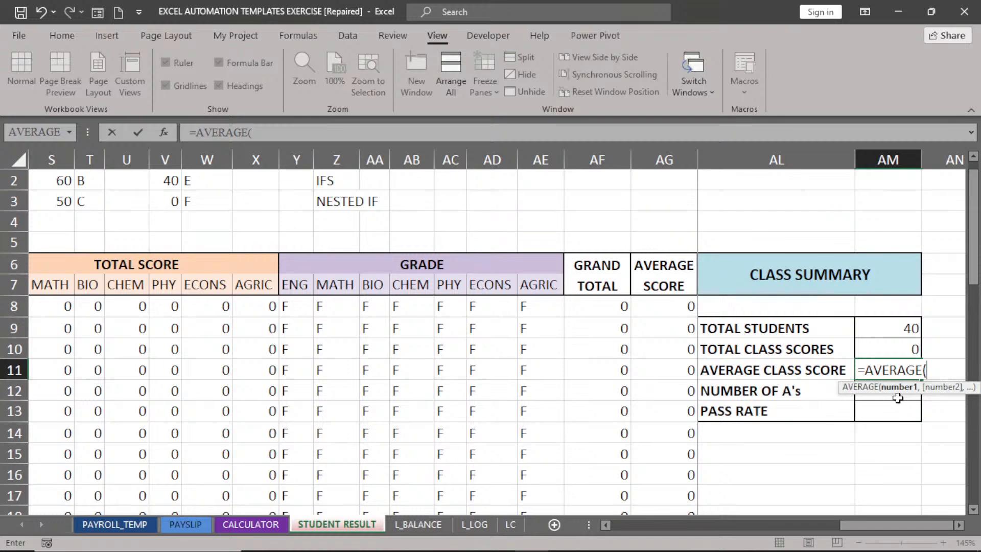
{"action": "left_click", "coordinate": [671, 305]}
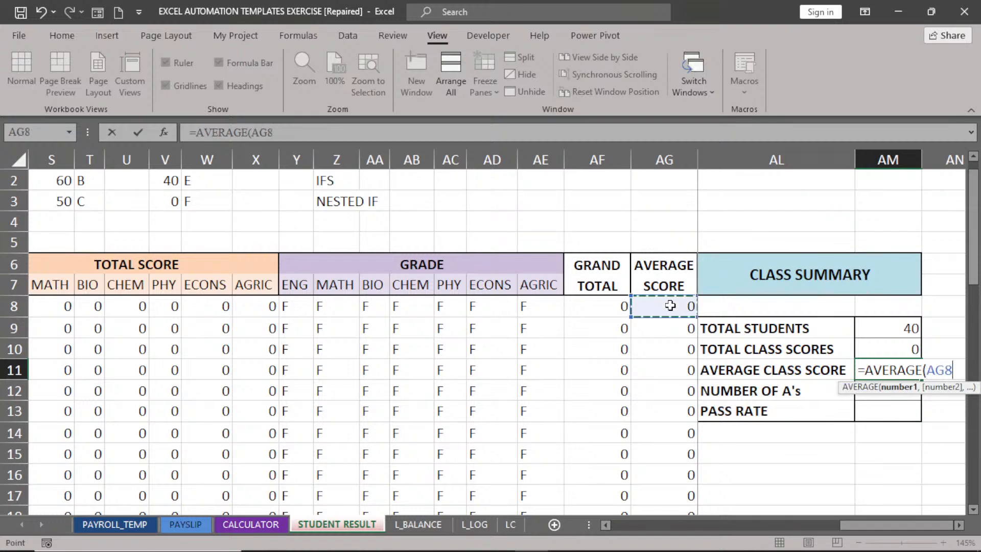
{"action": "key", "text": "ctrl+shift+Down"}
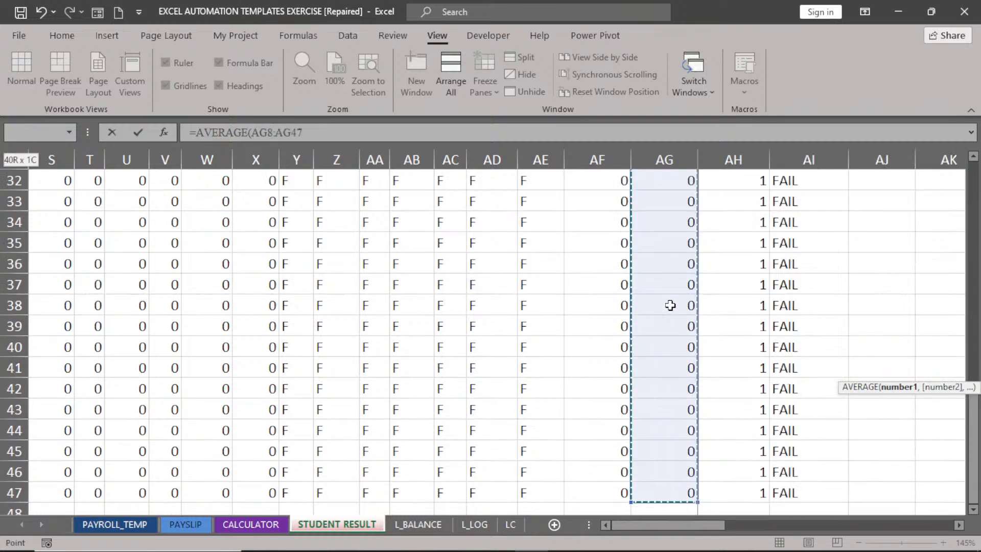
{"action": "key", "text": "ctrl+BackSpace"}
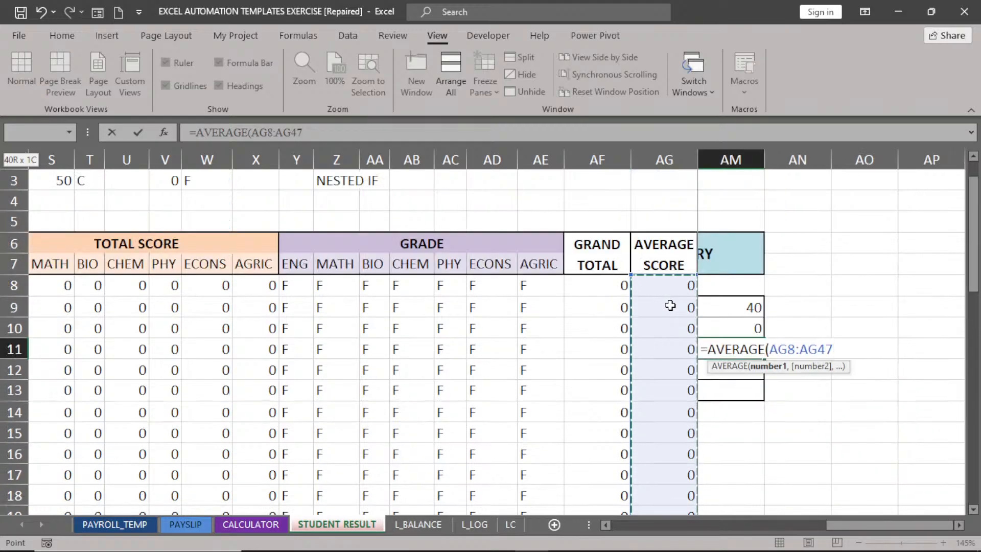
{"action": "key", "text": "Return"}
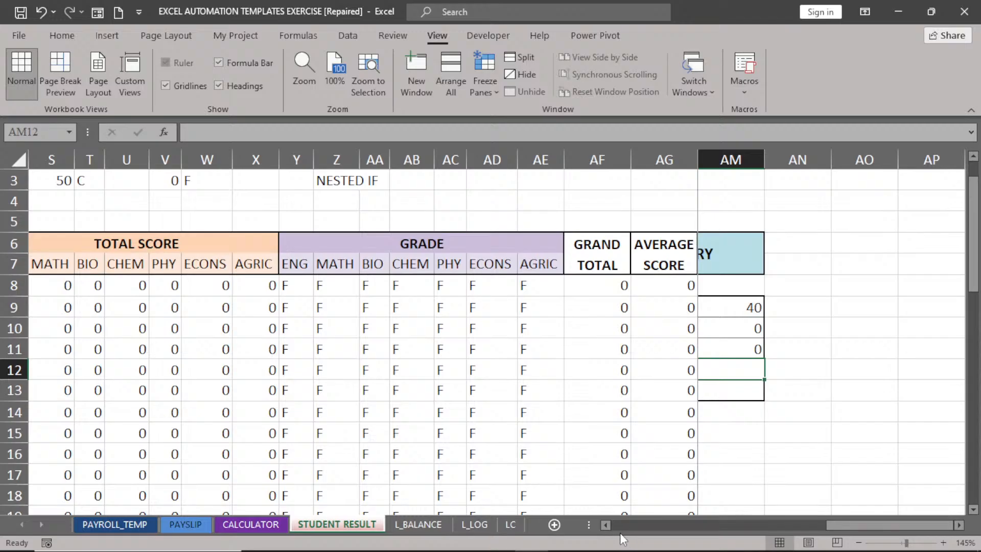
{"action": "left_click", "coordinate": [606, 525]}
Scroll back to the CLASS POSITION and TEACHER'S REMARK columns and select column AH.
{"action": "left_click", "coordinate": [606, 524]}
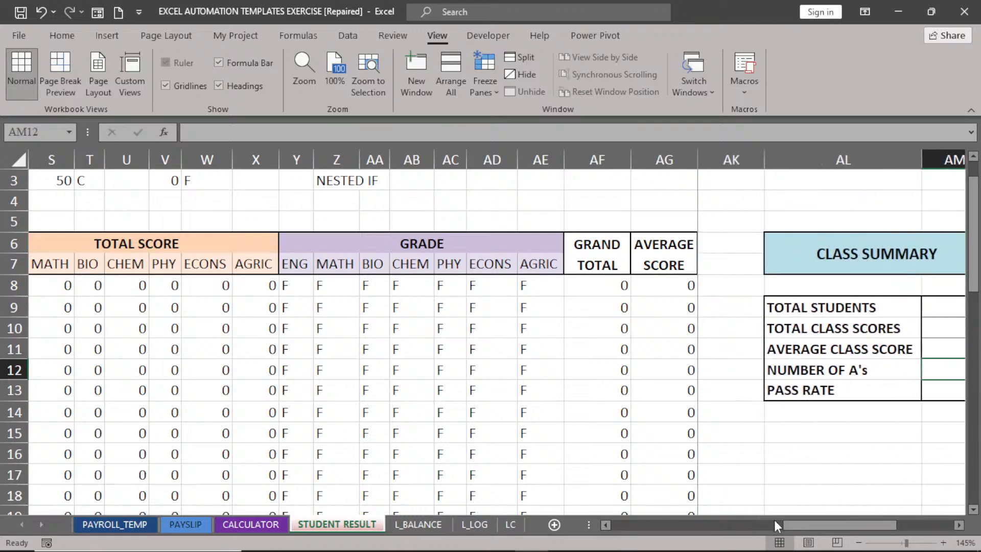
{"action": "left_click", "coordinate": [960, 525]}
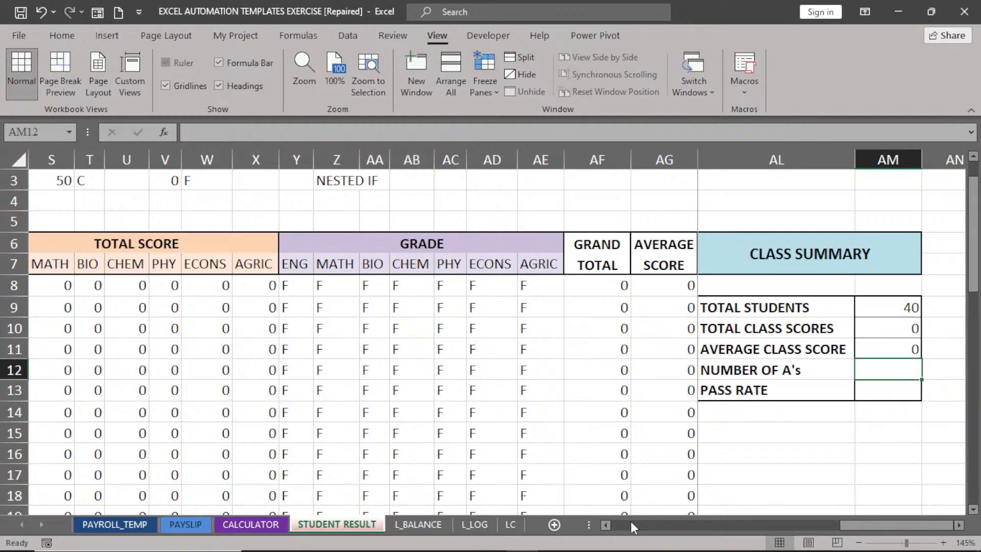
{"action": "left_click", "coordinate": [606, 527]}
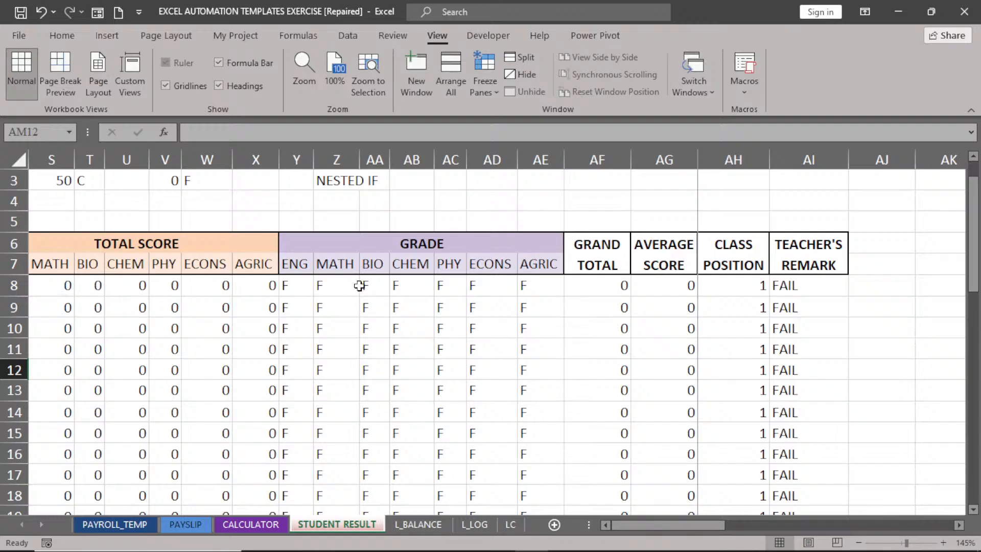
{"action": "left_click", "coordinate": [742, 159]}
Insert a blank column AH before CLASS POSITION.
{"action": "left_click", "coordinate": [729, 159]}
{"action": "right_click", "coordinate": [729, 160]}
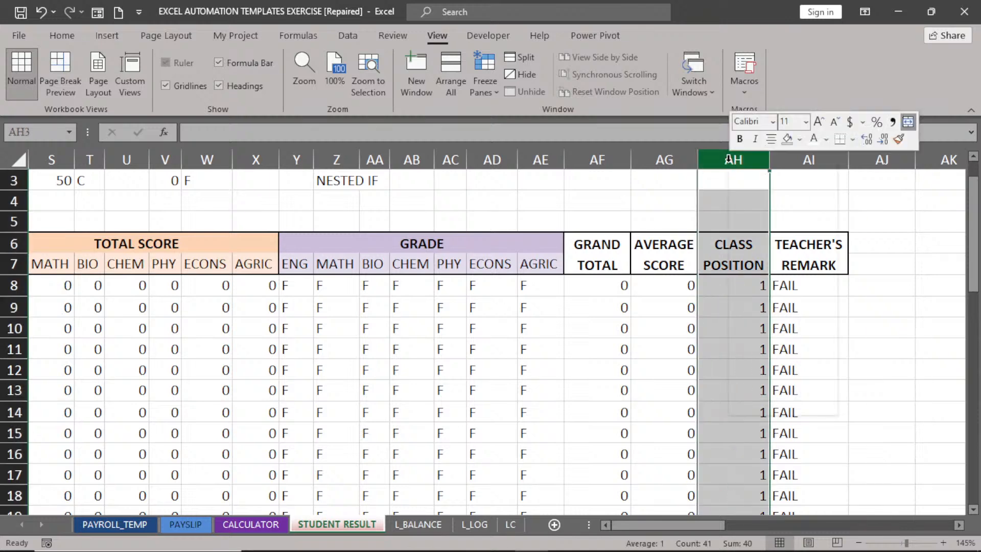
{"action": "left_click", "coordinate": [718, 163]}
{"action": "right_click", "coordinate": [719, 168]}
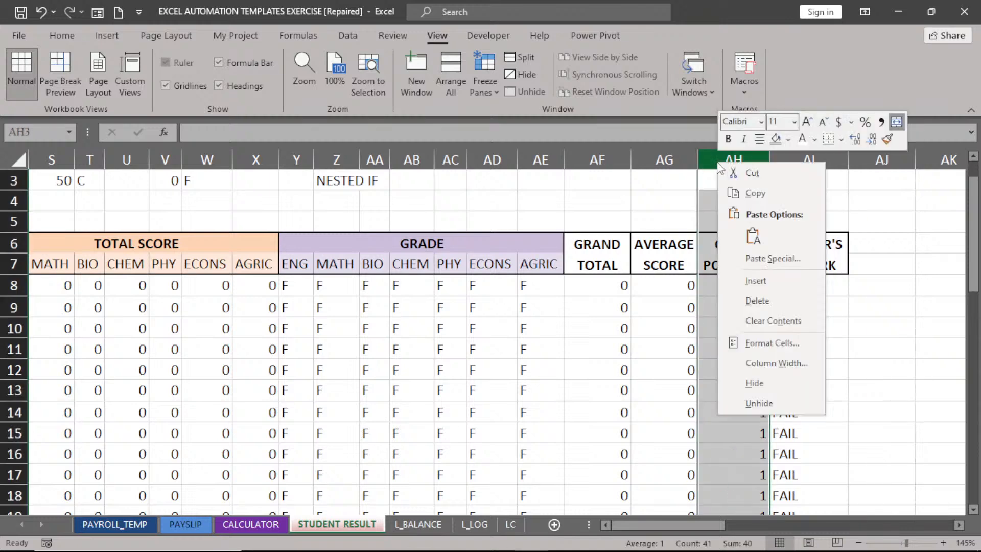
{"action": "key", "text": "Escape"}
{"action": "key", "text": "ctrl+shift+plus"}
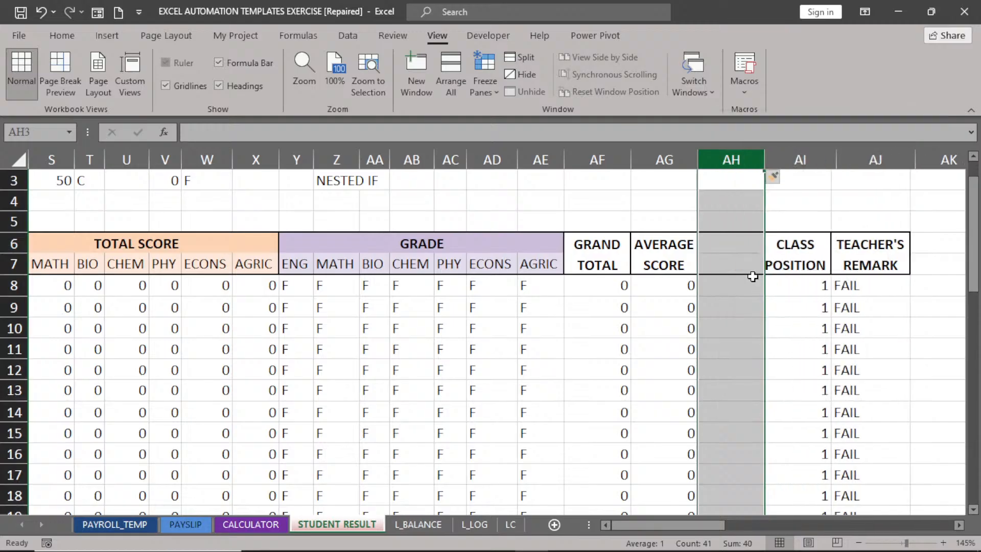
Merge AH6:AH7, middle-align it, and enter the header OVERALL GRADE.
{"action": "left_click", "coordinate": [740, 258]}
{"action": "left_click_drag", "start_coordinate": [740, 246], "coordinate": [736, 264]}
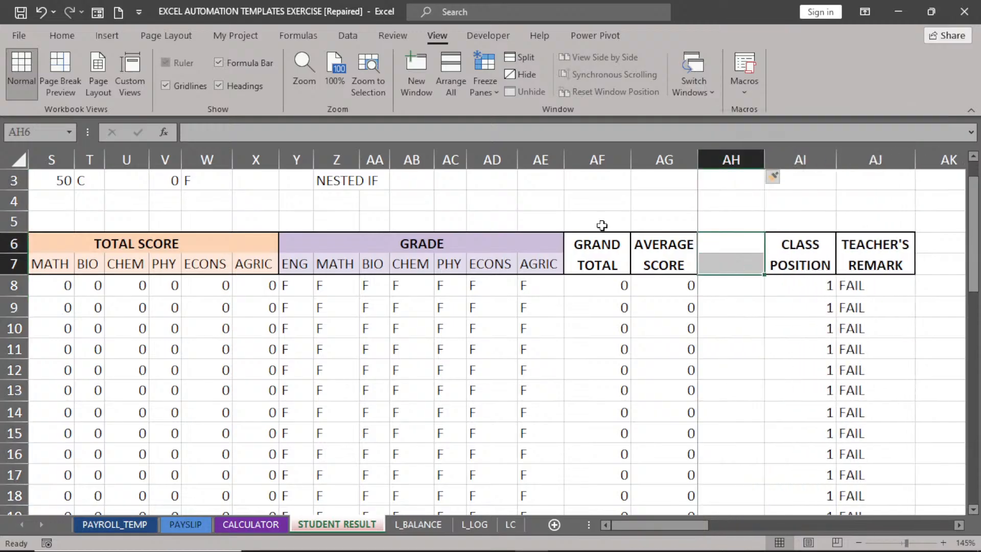
{"action": "left_click", "coordinate": [61, 34]}
{"action": "left_click", "coordinate": [368, 84]}
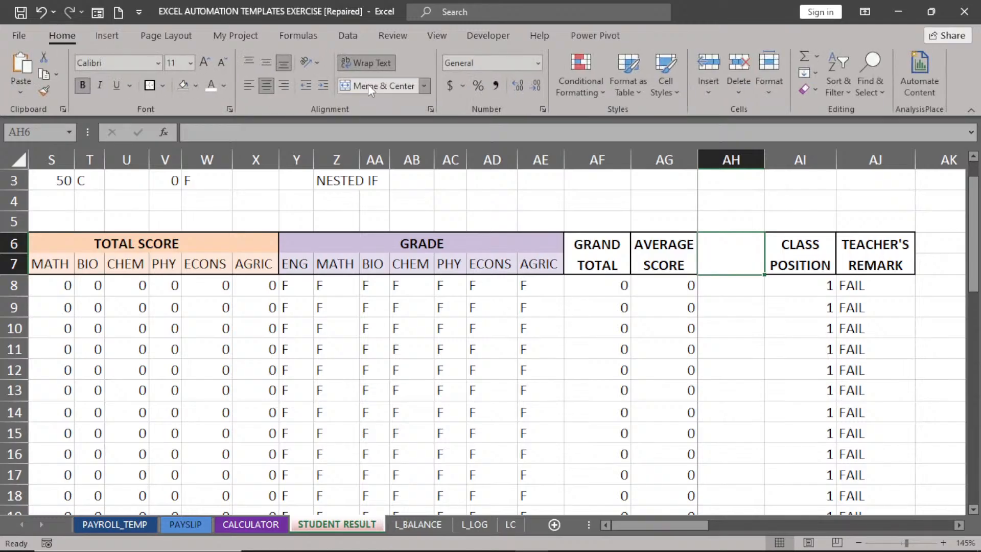
{"action": "left_click", "coordinate": [267, 64]}
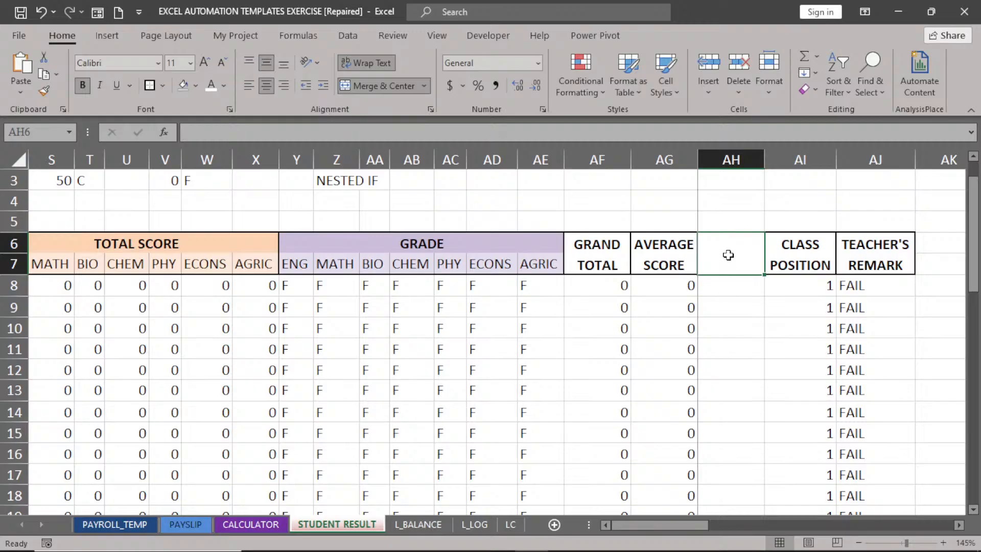
{"action": "type", "text": "OVERALL"}
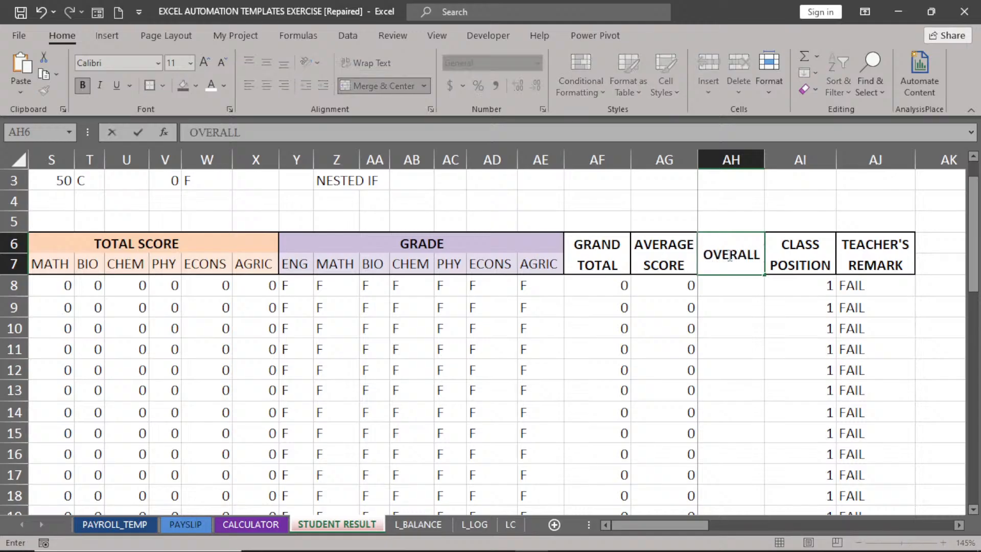
{"action": "type", "text": " GRADE"}
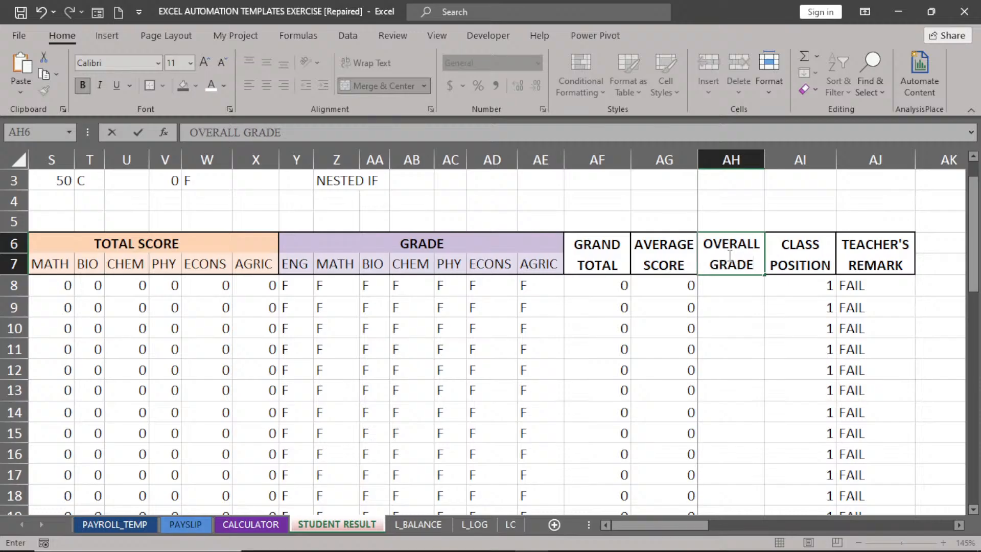
{"action": "left_click", "coordinate": [744, 292]}
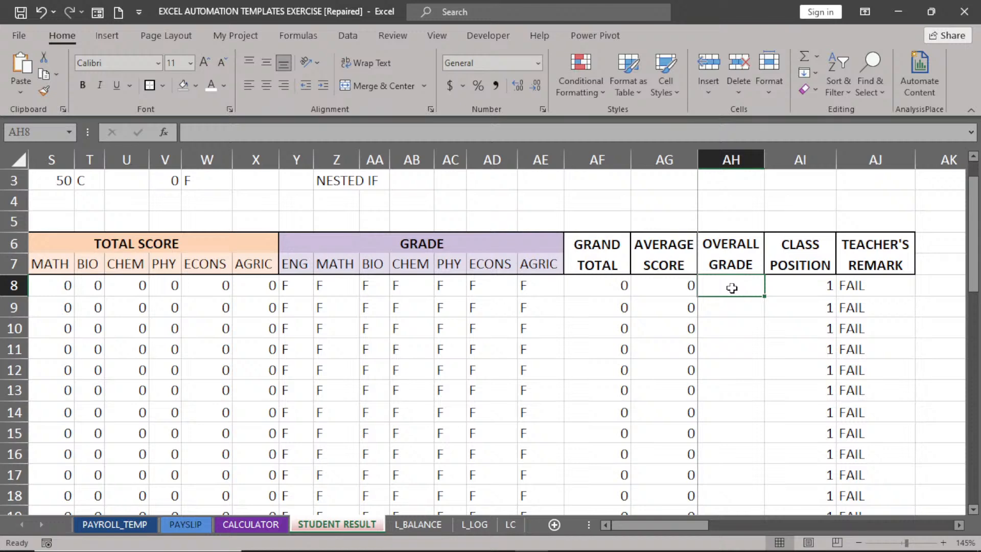
Enter the IFS grading formula on AG8 in AH8 (A for 70+ down to F below 40) and fill it down.
{"action": "type", "text": "=IFS"}
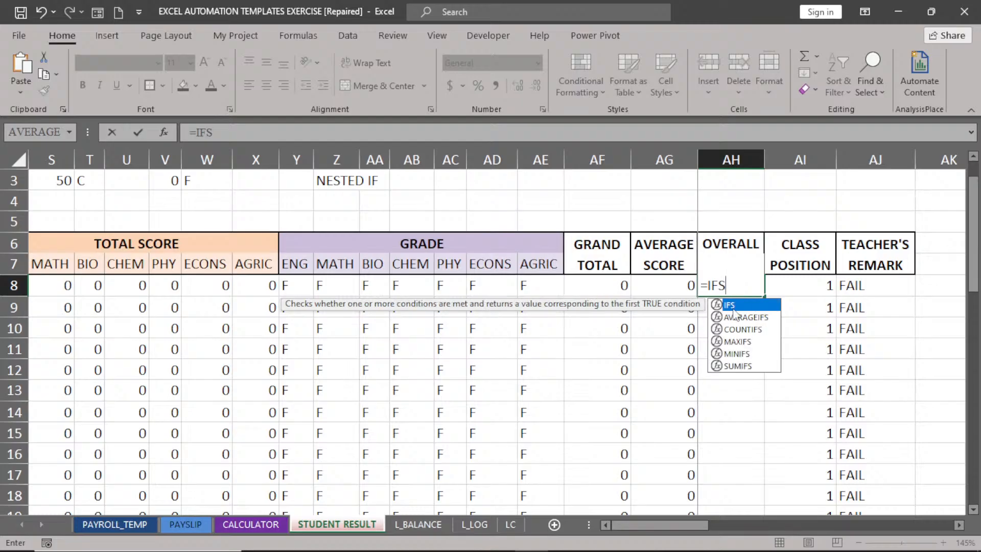
{"action": "double_click", "coordinate": [736, 305]}
{"action": "left_click", "coordinate": [670, 290]}
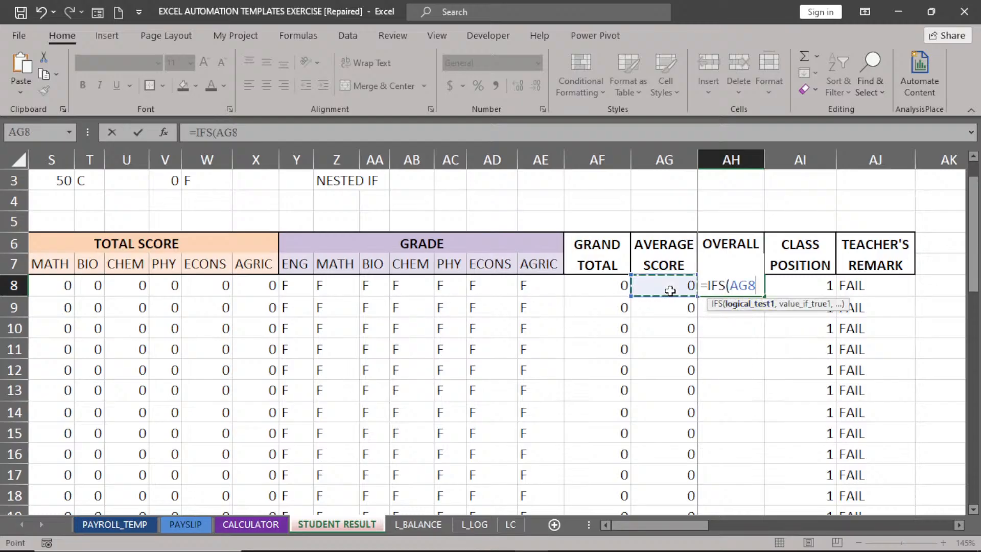
{"action": "type", "text": ">="}
{"action": "type", "text": "7"}
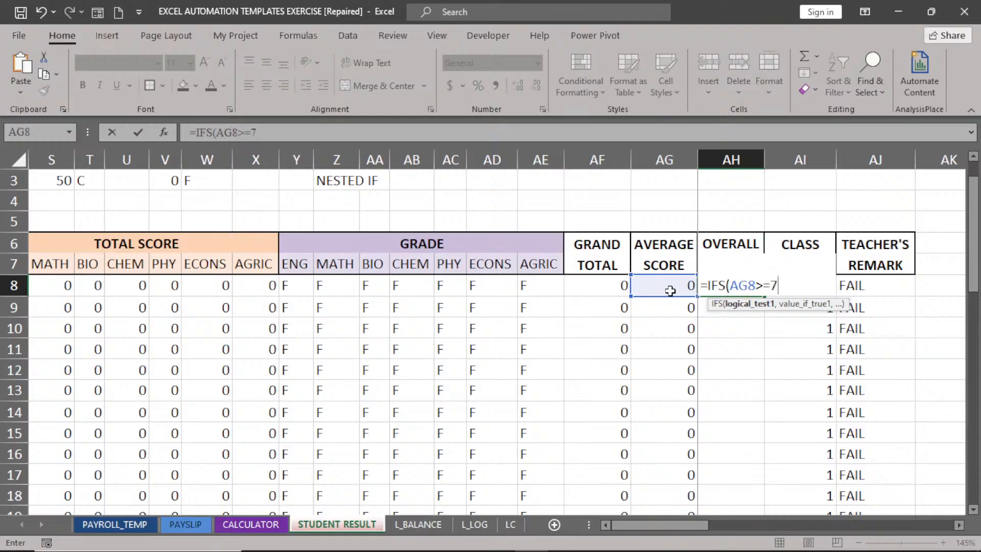
{"action": "type", "text": "0,"}
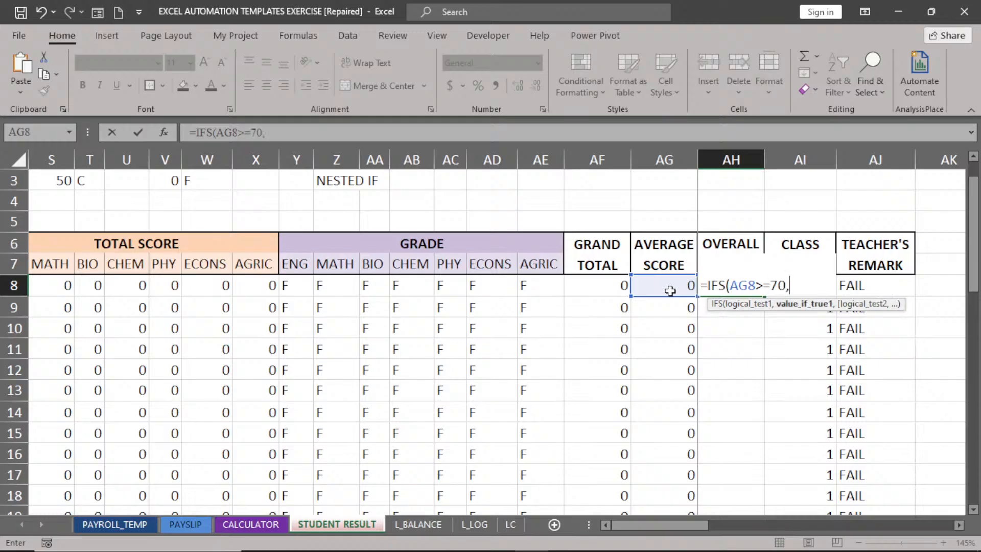
{"action": "type", "text": "\"A\","}
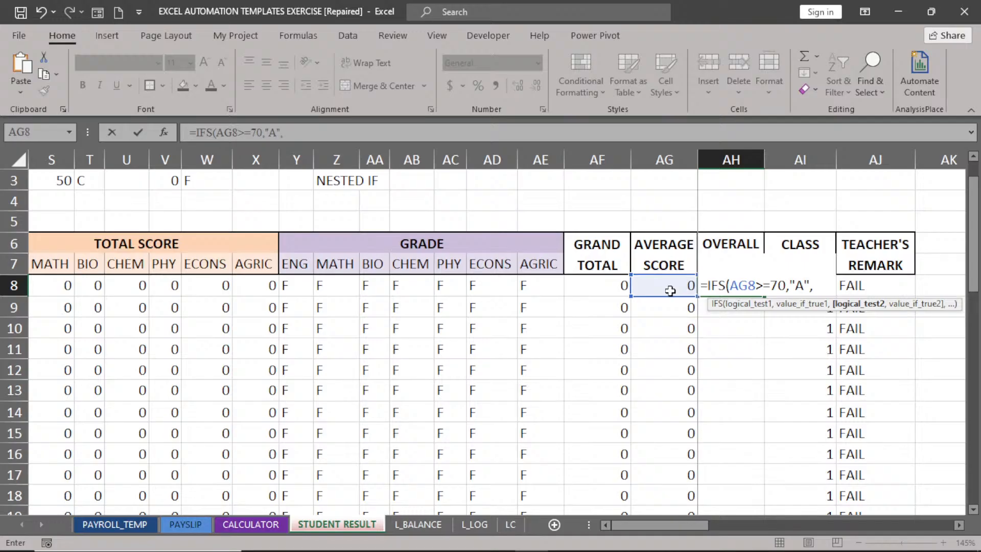
{"action": "left_click", "coordinate": [670, 290]}
{"action": "type", "text": ">="}
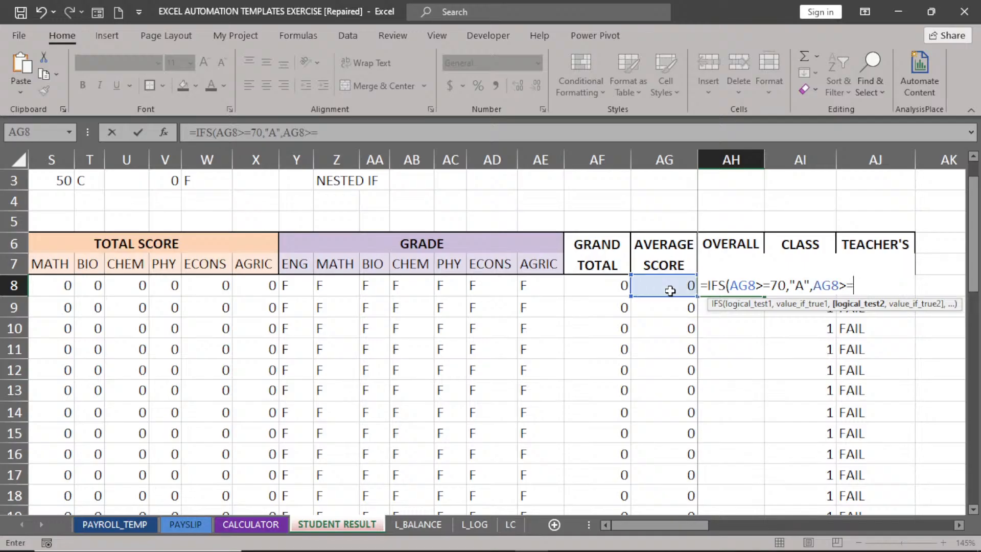
{"action": "type", "text": "60,\"B\","}
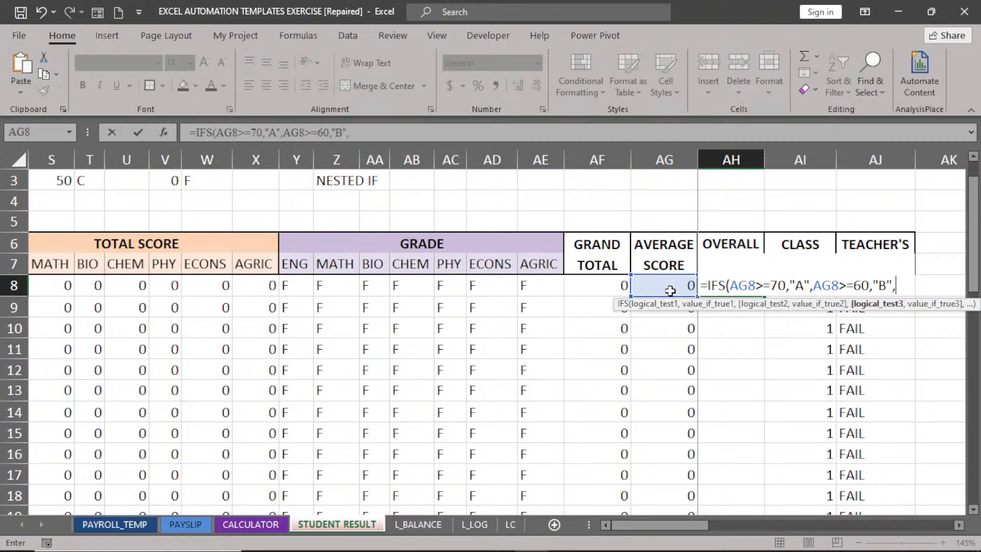
{"action": "left_click", "coordinate": [670, 290]}
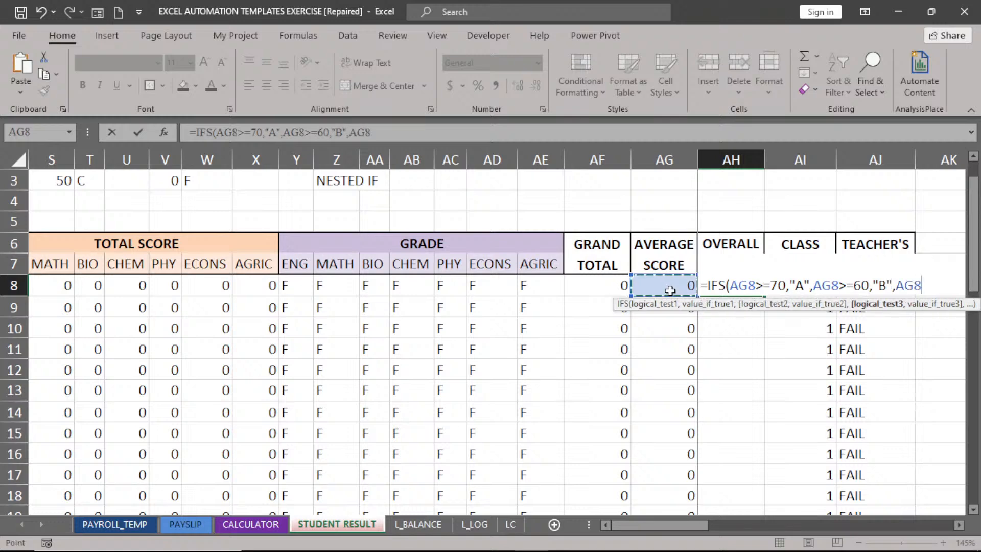
{"action": "type", "text": ">=50,"}
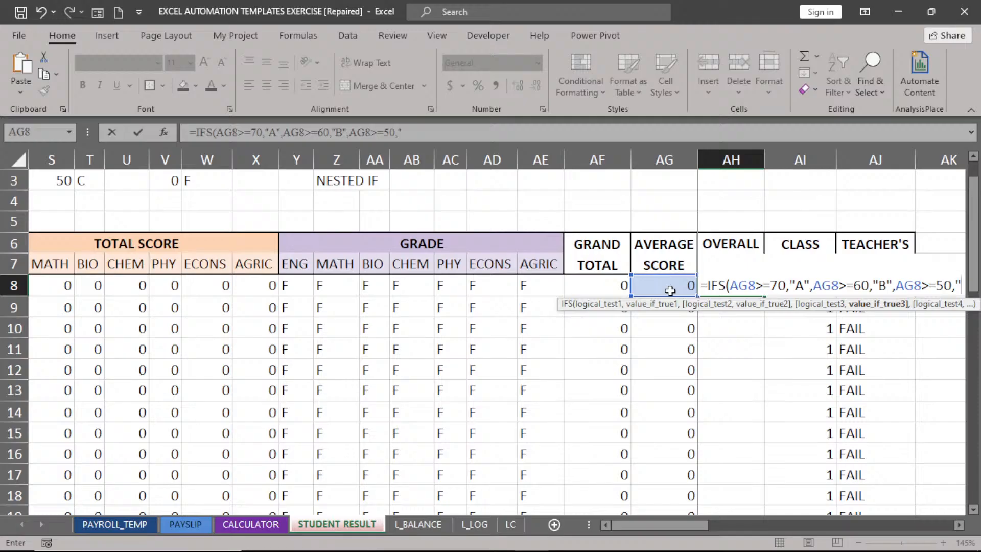
{"action": "type", "text": "\"C\""}
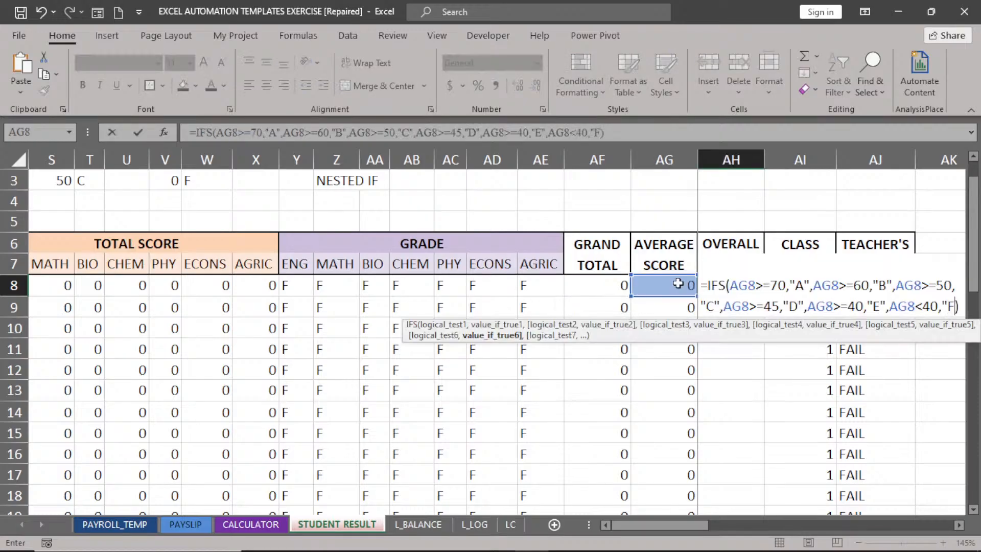
{"action": "type", "text": "\""}
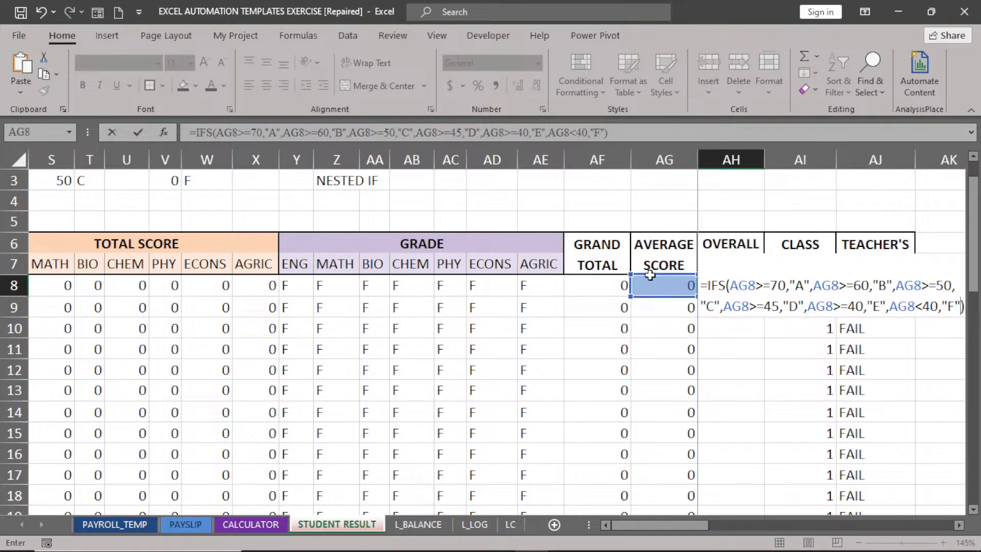
{"action": "key", "text": "Return"}
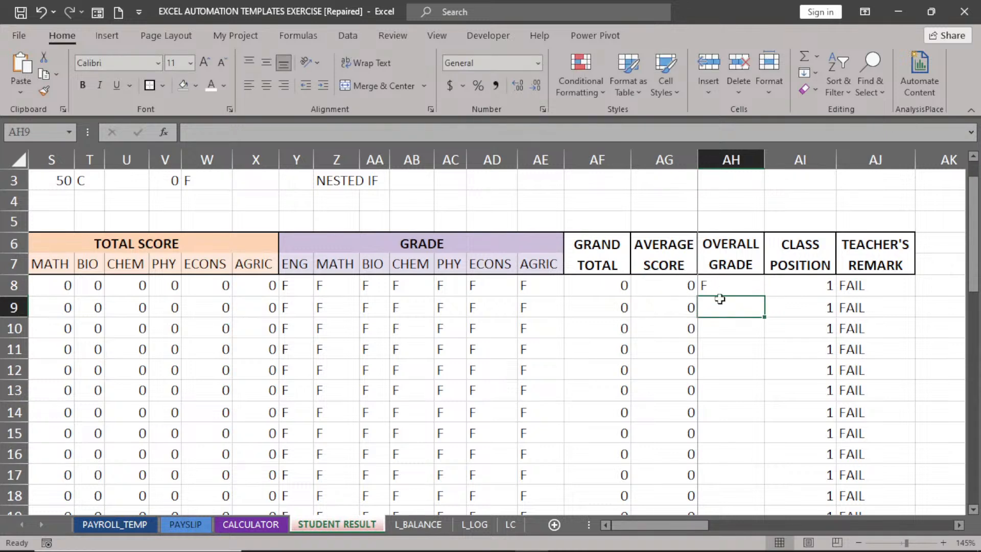
{"action": "left_click", "coordinate": [741, 292]}
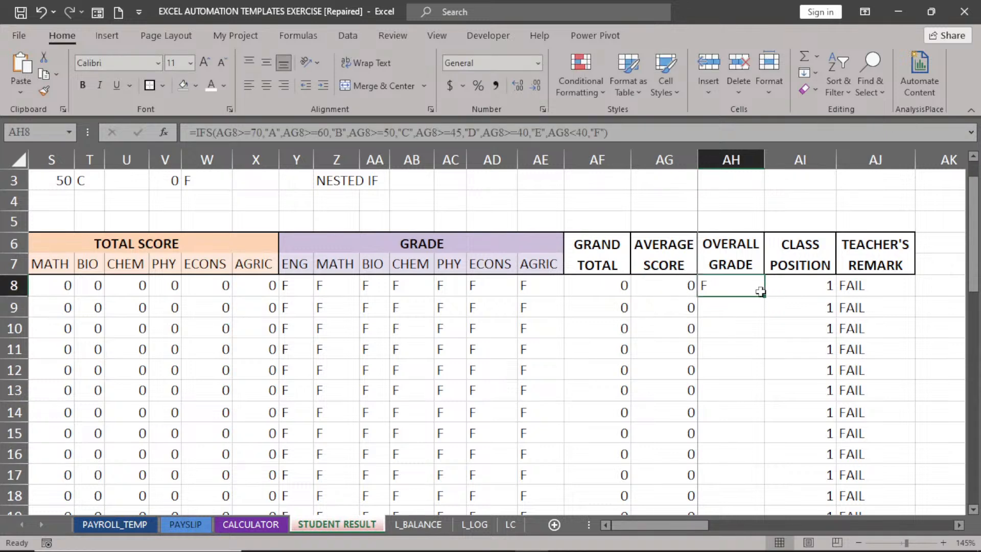
{"action": "double_click", "coordinate": [761, 293]}
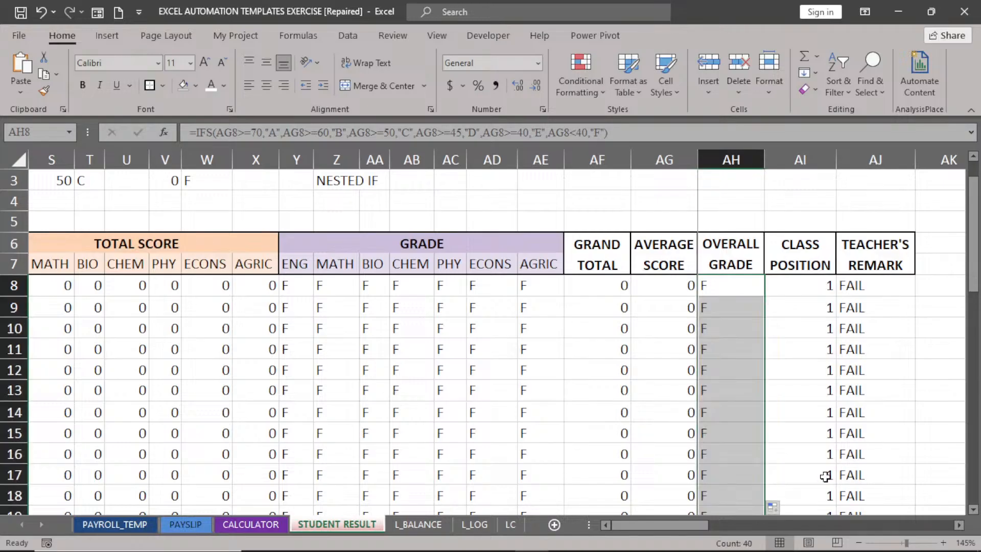
Unfreeze the panes from the View tab.
{"action": "left_click", "coordinate": [450, 38]}
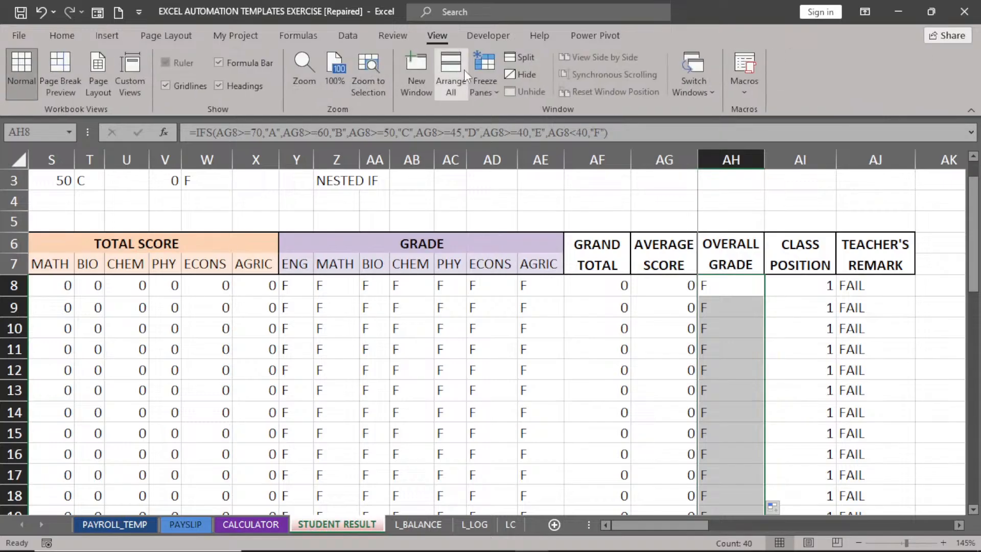
{"action": "left_click", "coordinate": [489, 91]}
{"action": "left_click", "coordinate": [532, 121]}
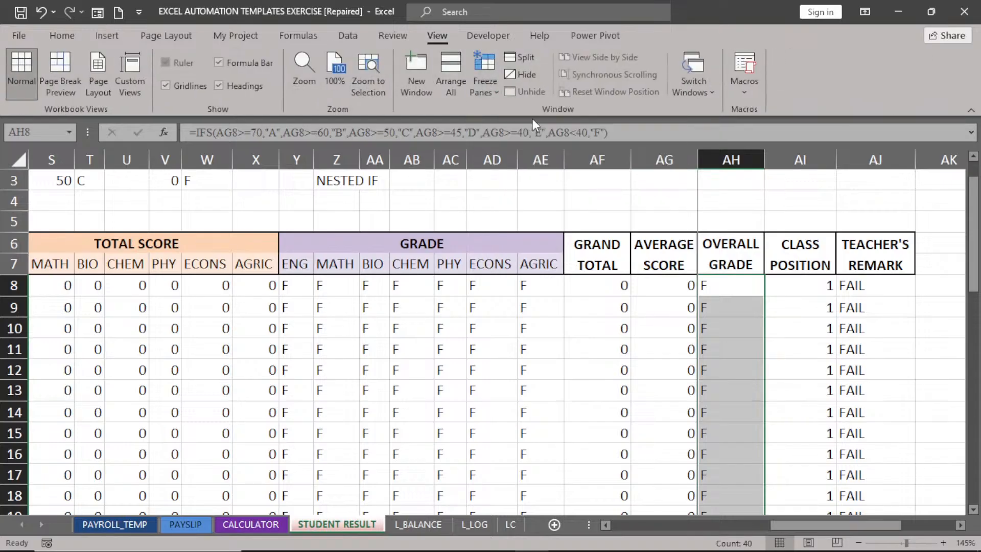
Enter =COUNTIF(AH8:AH47,"A") in AN12 as the Number of A's.
{"action": "left_click", "coordinate": [962, 526]}
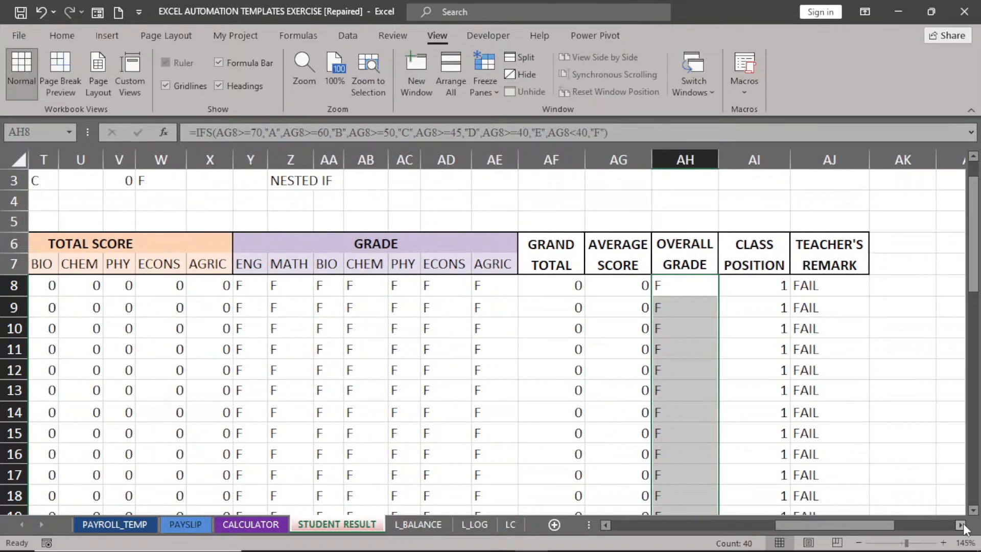
{"action": "left_click", "coordinate": [963, 526]}
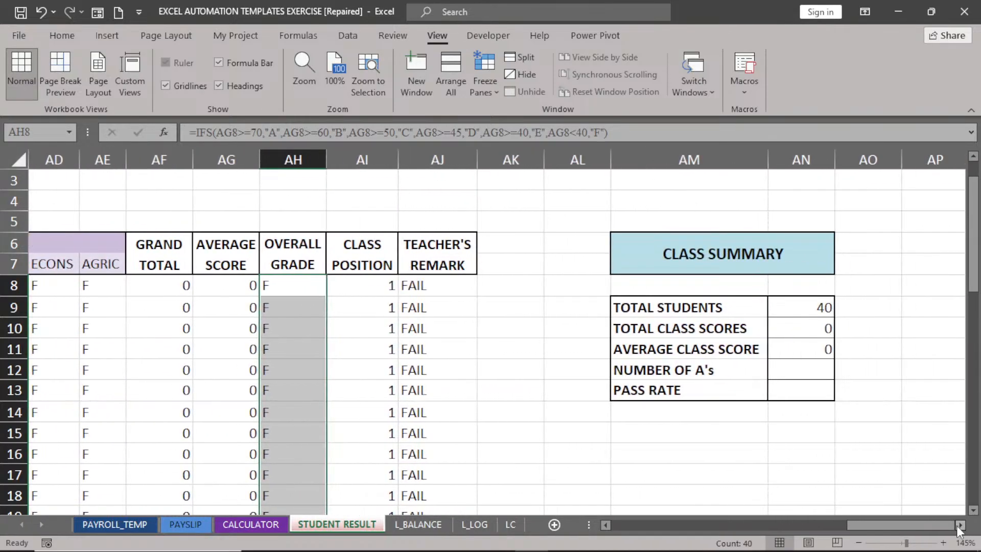
{"action": "left_click", "coordinate": [795, 369]}
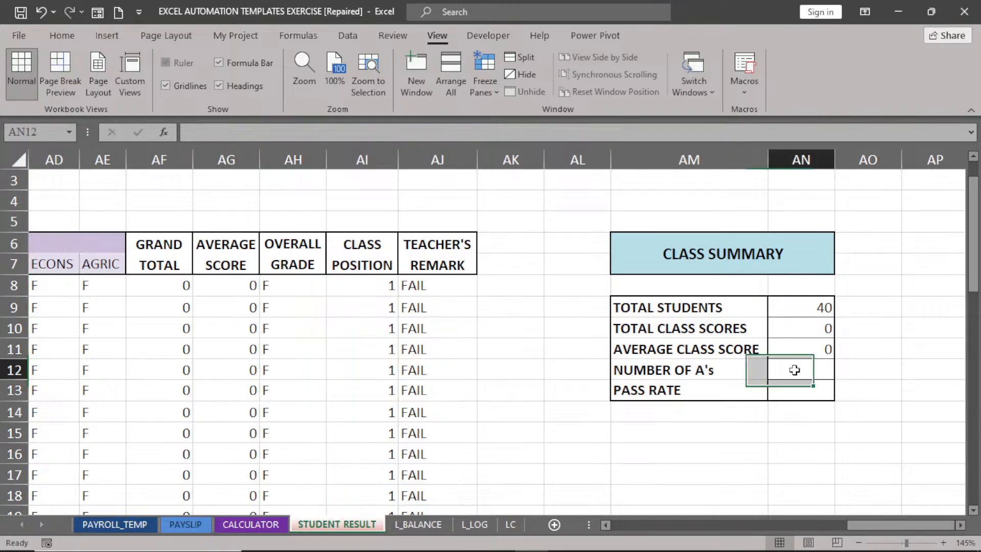
{"action": "type", "text": "=COU"}
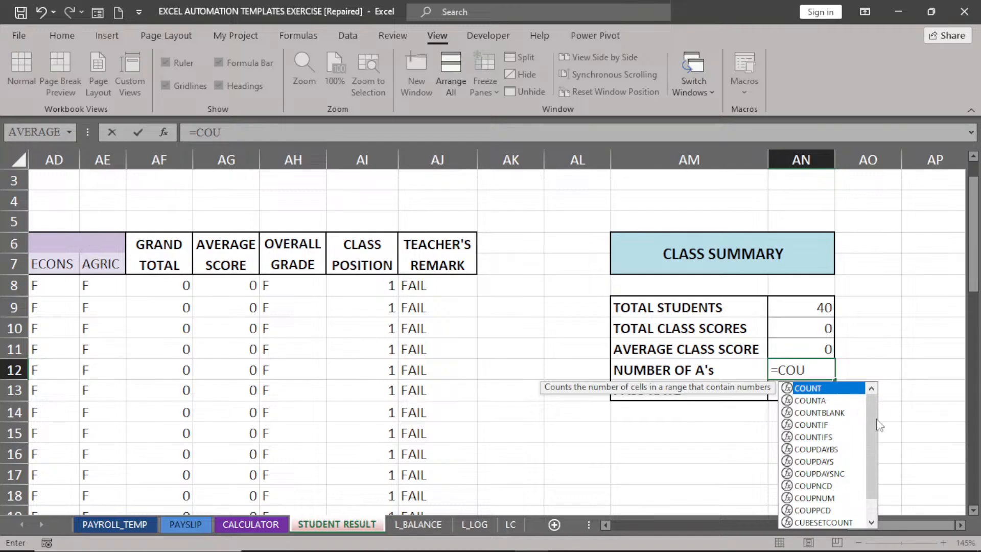
{"action": "double_click", "coordinate": [810, 425]}
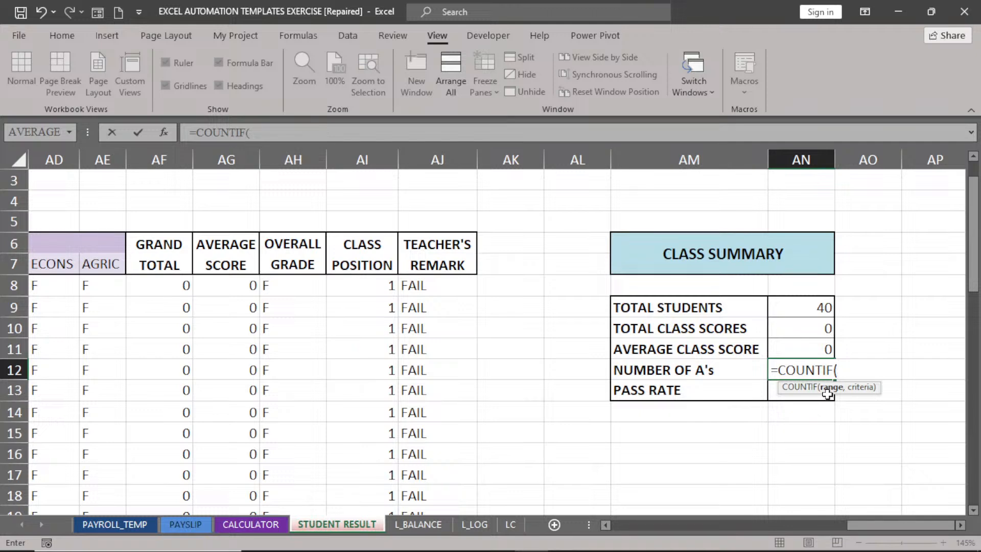
{"action": "left_click", "coordinate": [284, 289]}
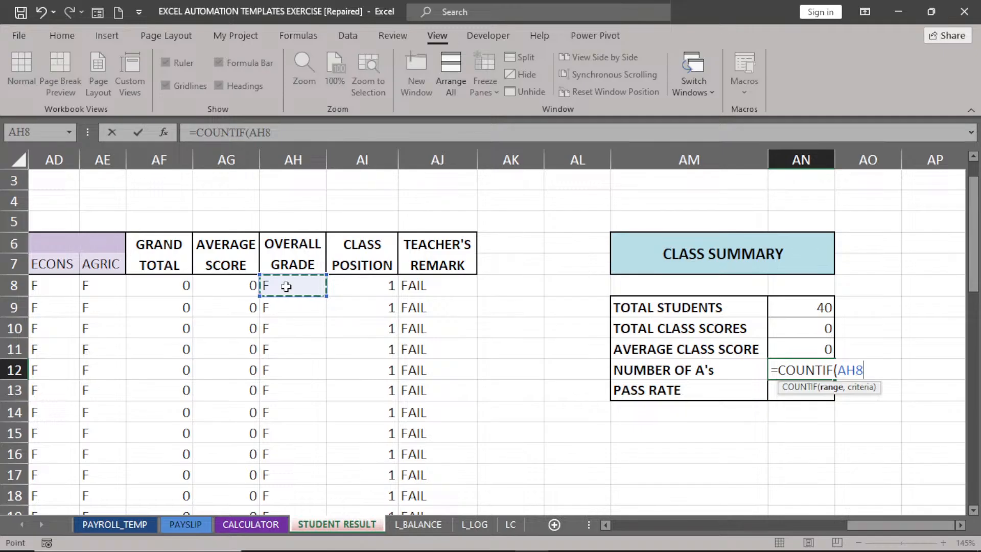
{"action": "key", "text": "ctrl+shift+Down"}
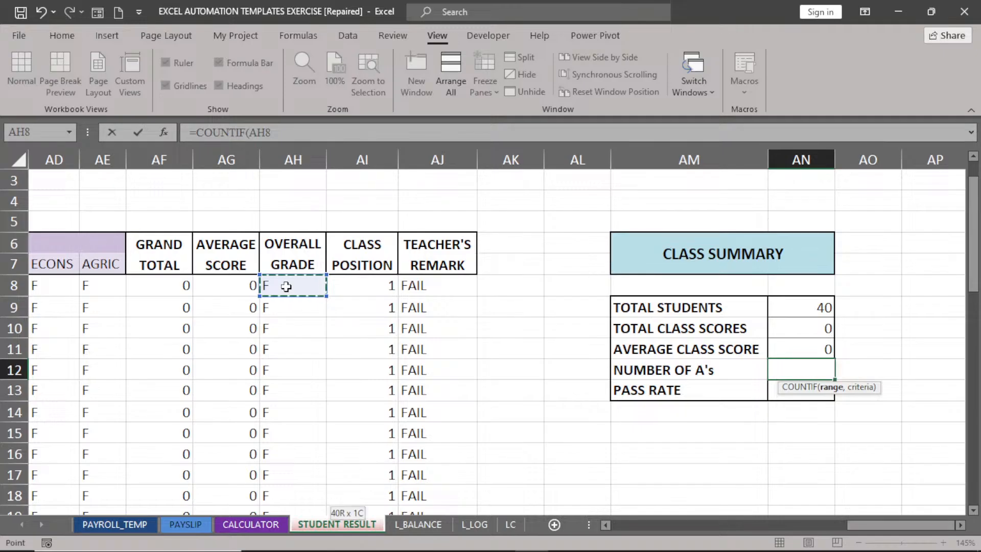
{"action": "scroll", "coordinate": [287, 287], "scroll_direction": "up", "scroll_amount": 10}
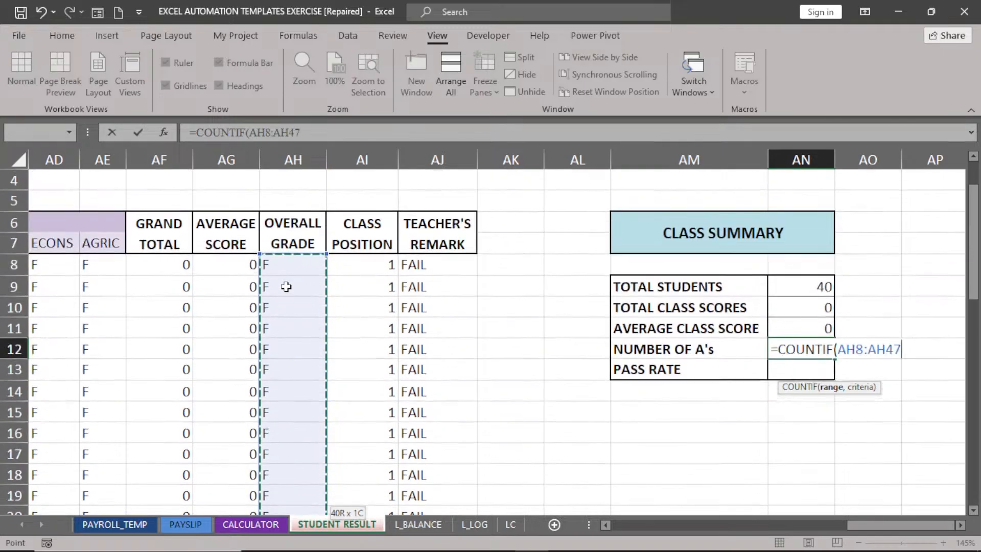
{"action": "type", "text": ","}
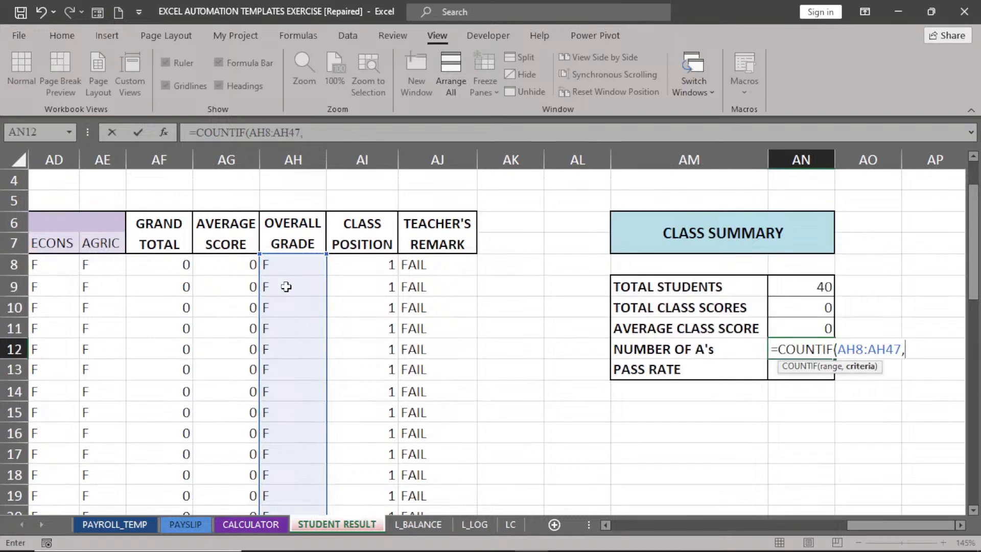
{"action": "type", "text": "\"A\")"}
{"action": "key", "text": "Return"}
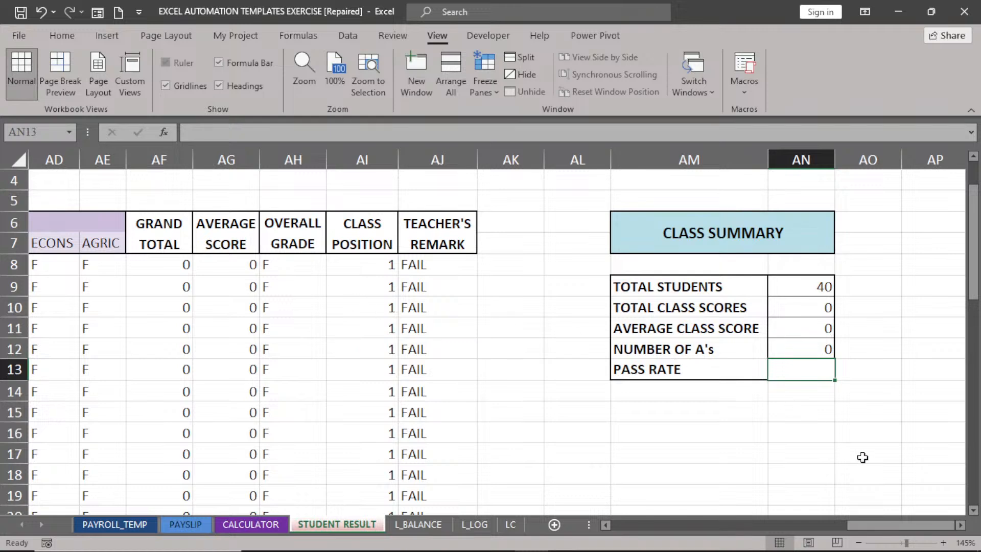
Delete the grading reference notes above the result table.
{"action": "left_click_drag", "start_coordinate": [888, 525], "coordinate": [700, 545]}
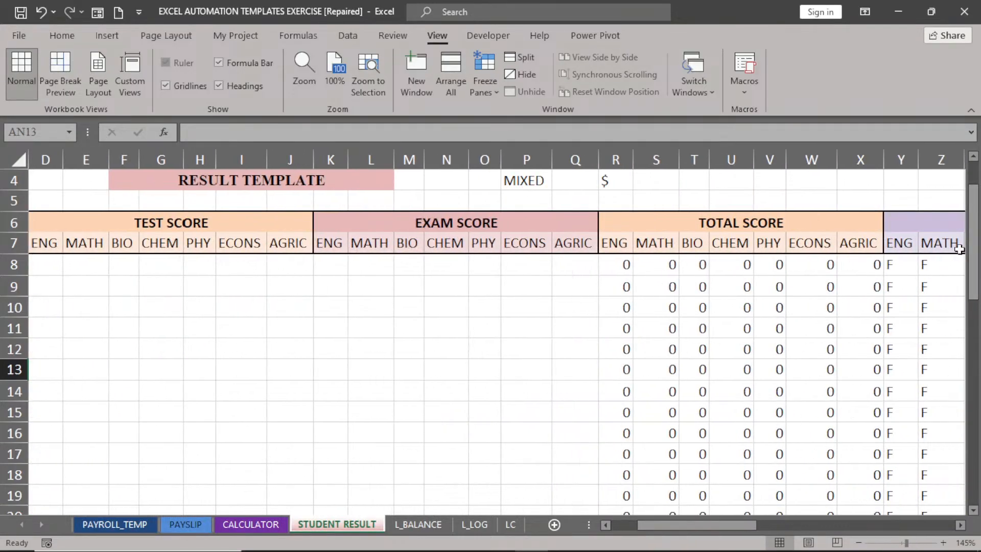
{"action": "left_click_drag", "start_coordinate": [974, 250], "coordinate": [978, 228]}
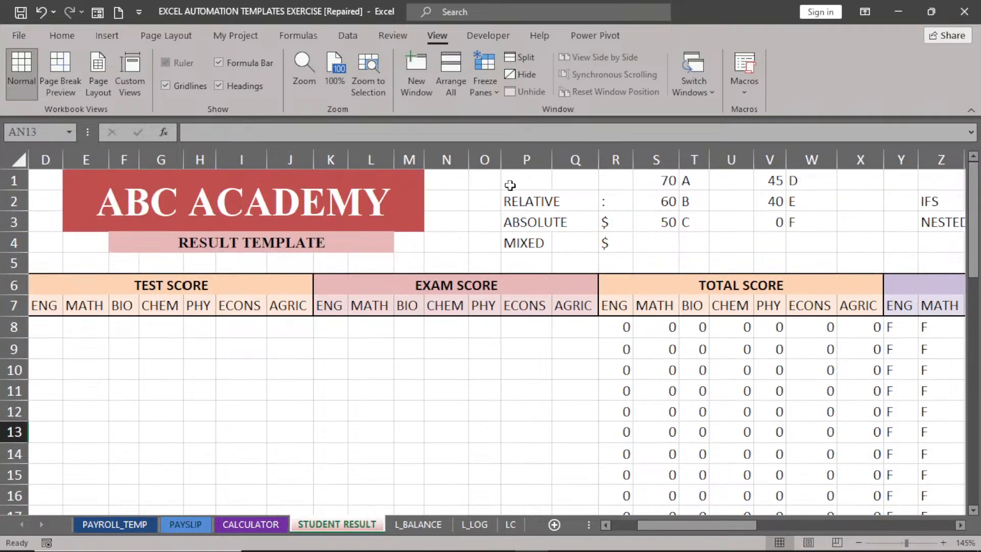
{"action": "left_click_drag", "start_coordinate": [511, 185], "coordinate": [912, 252]}
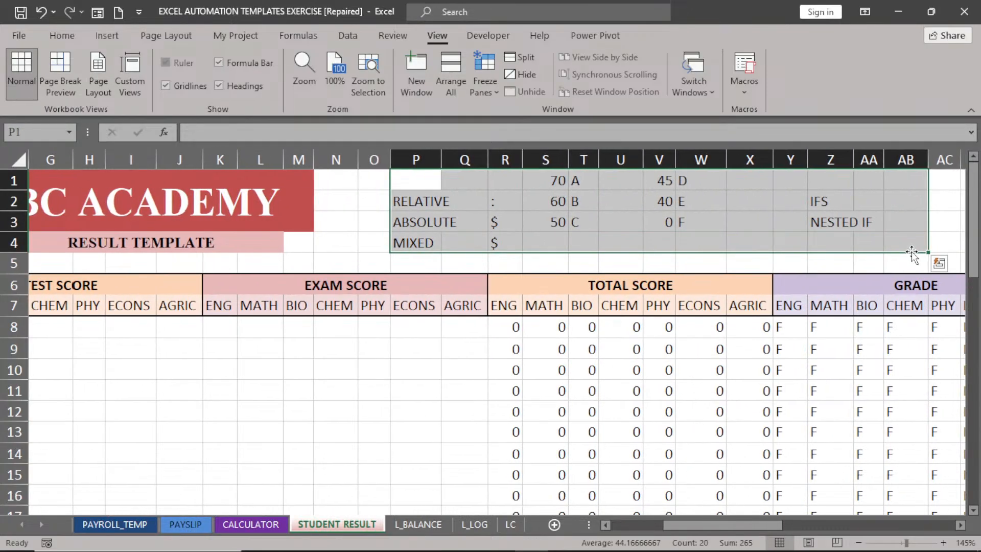
{"action": "key", "text": "Delete"}
Clear the stray contact number from cell B2.
{"action": "left_click_drag", "start_coordinate": [761, 526], "coordinate": [711, 527]}
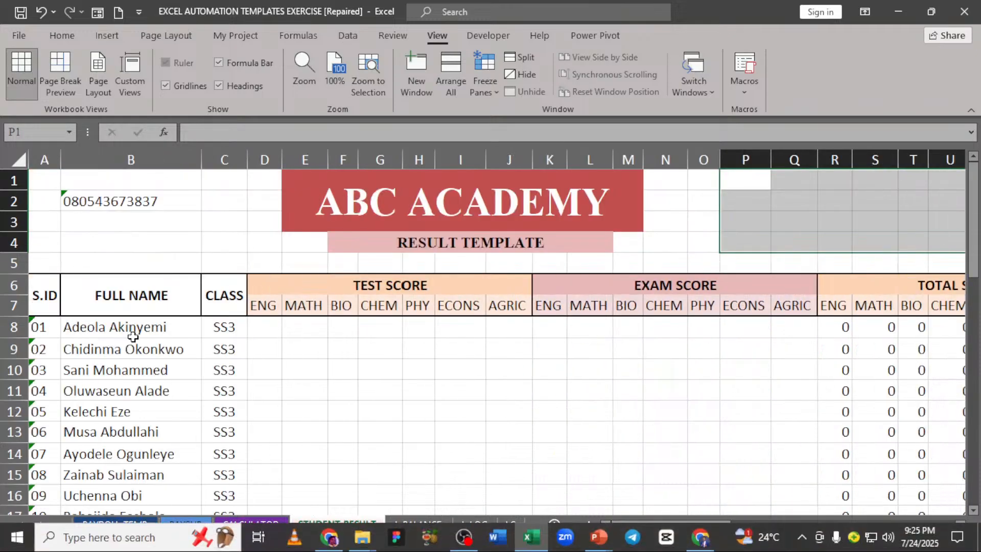
{"action": "left_click", "coordinate": [94, 204]}
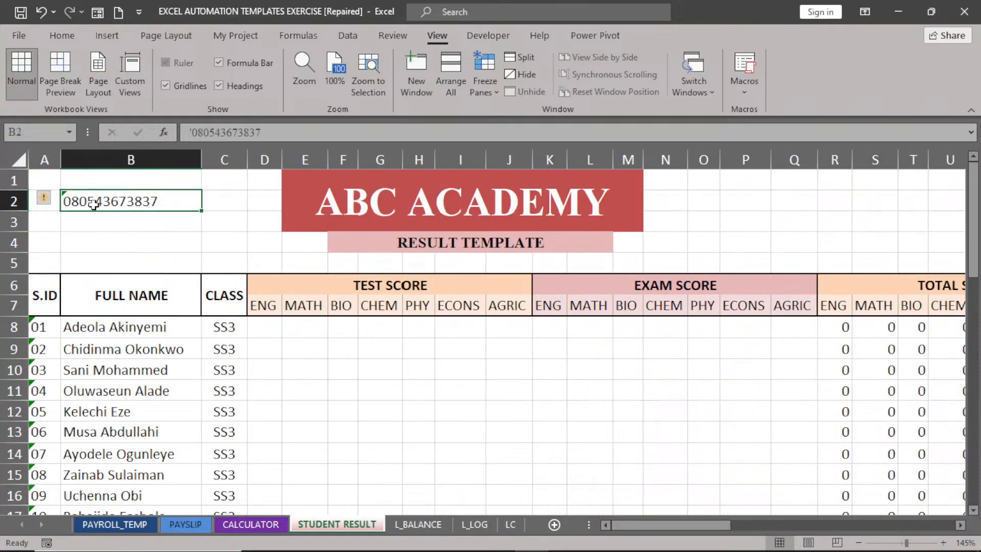
{"action": "key", "text": "Delete"}
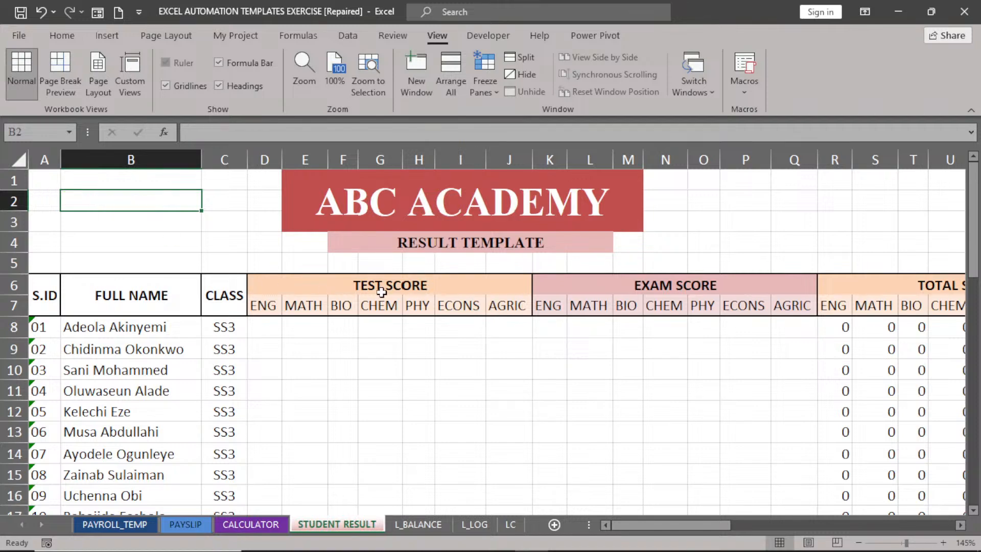
Scroll around the sheet to review the emptied result template.
{"action": "scroll", "coordinate": [389, 307], "scroll_direction": "up", "scroll_amount": 1}
{"action": "scroll", "coordinate": [389, 307], "scroll_direction": "down", "scroll_amount": 1}
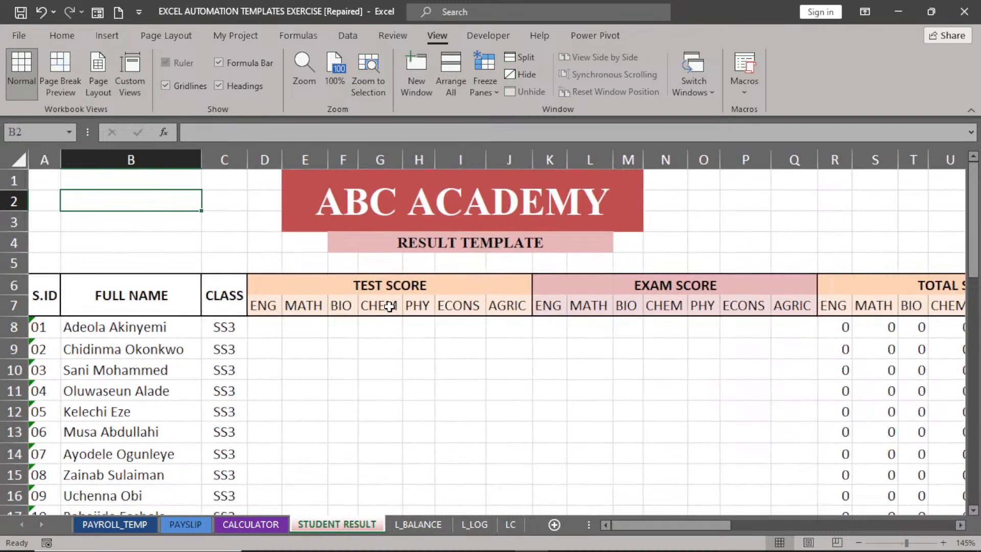
{"action": "scroll", "coordinate": [390, 307], "scroll_direction": "down", "scroll_amount": 4}
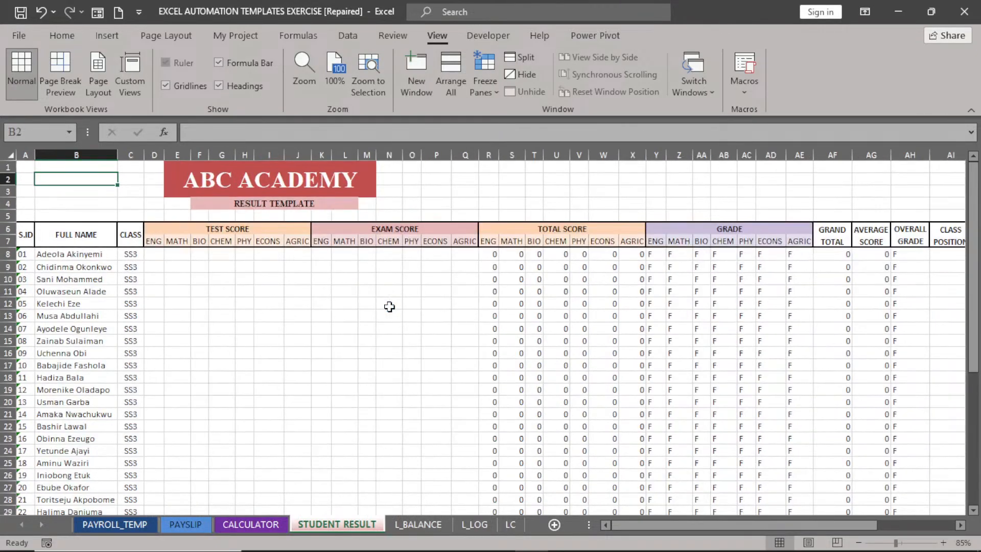
{"action": "scroll", "coordinate": [389, 306], "scroll_direction": "down", "scroll_amount": 1}
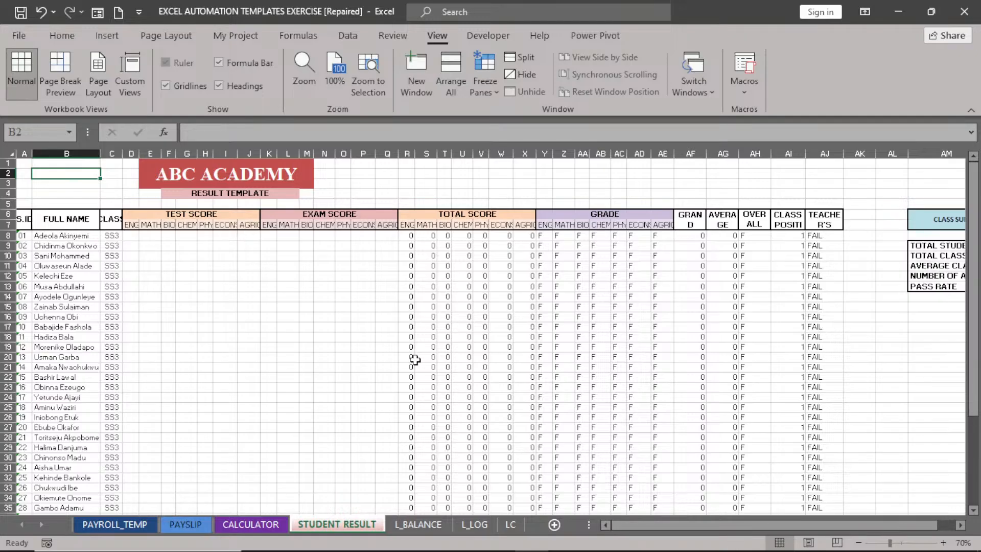
{"action": "scroll", "coordinate": [415, 359], "scroll_direction": "up", "scroll_amount": 1, "text": "ctrl"}
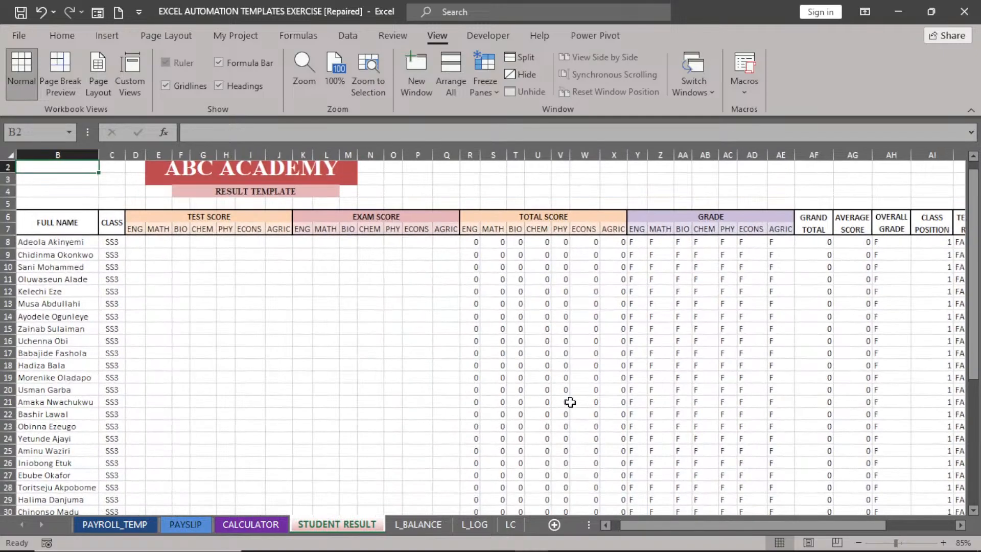
{"action": "left_click", "coordinate": [605, 526]}
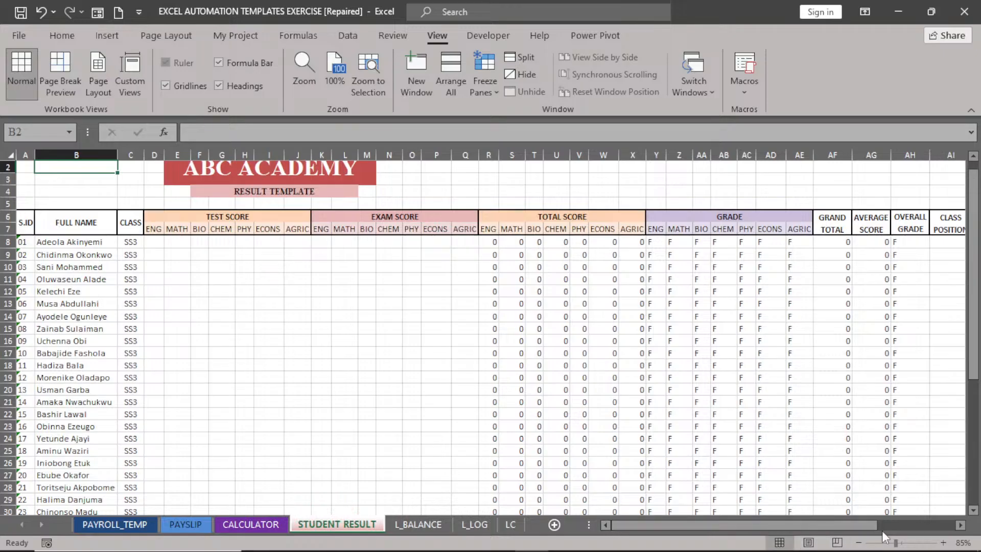
{"action": "left_click", "coordinate": [960, 525]}
{"action": "left_click", "coordinate": [961, 524]}
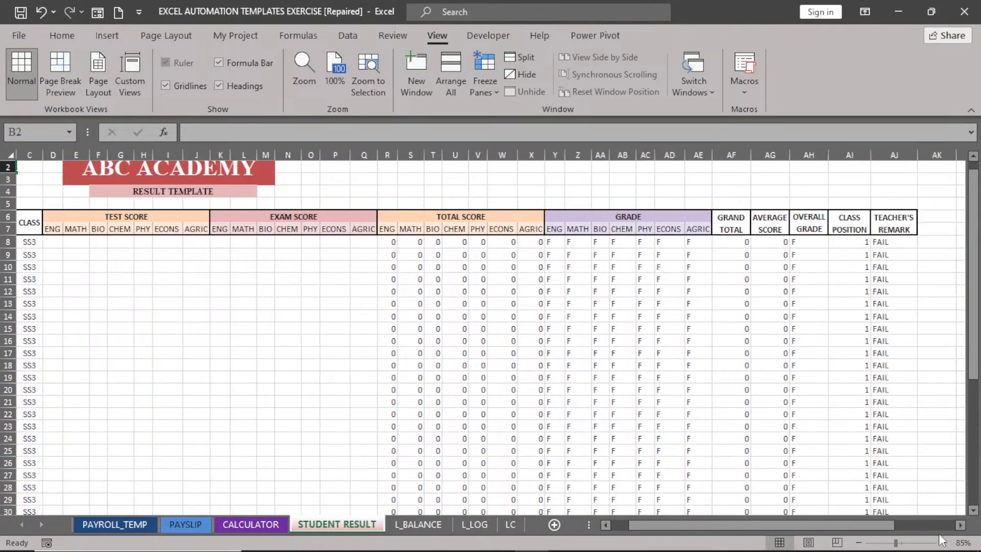
{"action": "left_click", "coordinate": [605, 525]}
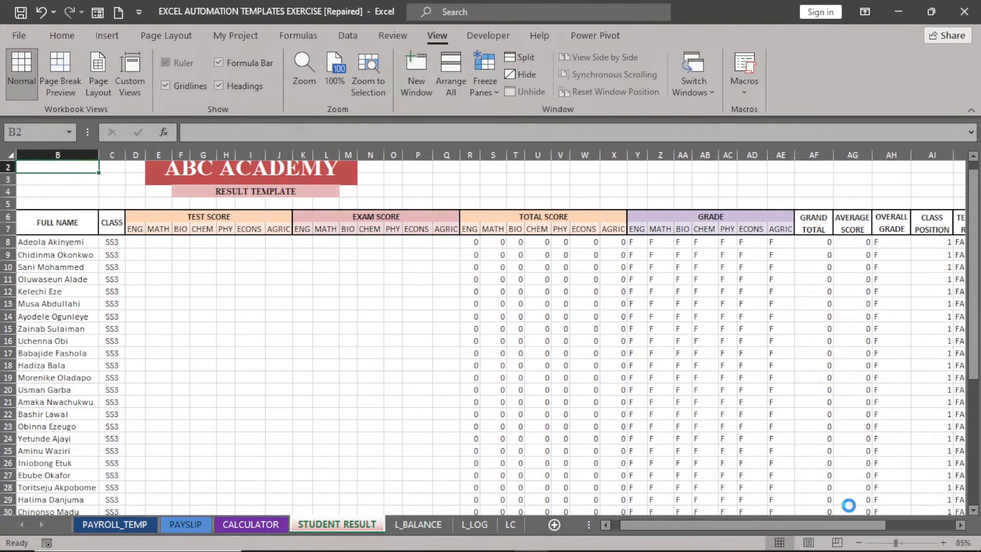
{"action": "scroll", "coordinate": [838, 506], "scroll_direction": "down", "scroll_amount": 2, "text": "ctrl"}
{"action": "scroll", "coordinate": [706, 427], "scroll_direction": "up", "scroll_amount": 4, "text": "ctrl"}
{"action": "scroll", "coordinate": [706, 427], "scroll_direction": "up", "scroll_amount": 3, "text": "ctrl"}
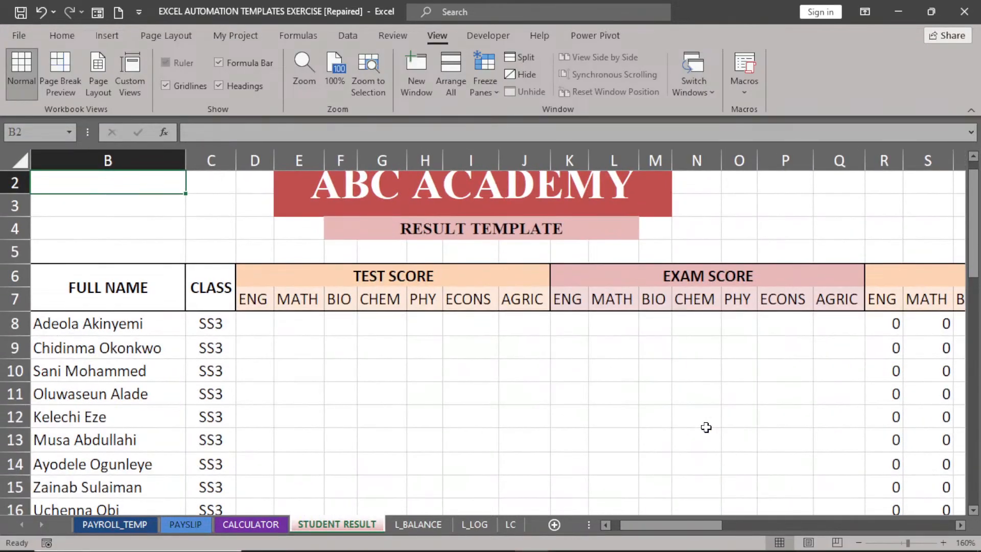
{"action": "left_click", "coordinate": [973, 159]}
{"action": "left_click", "coordinate": [974, 159]}
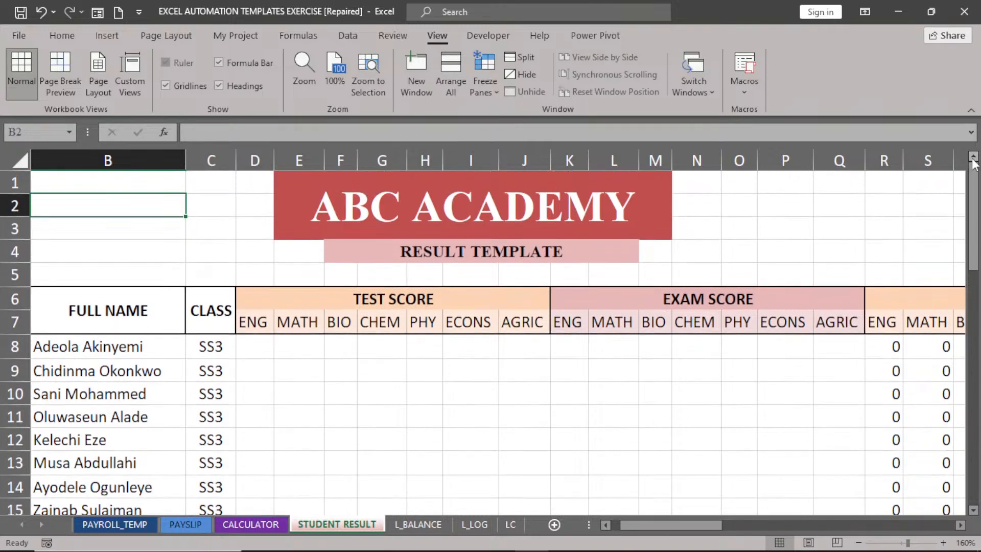
Enter =RANDBETWEEN(4,30) in D8, fill it across to J8 and down all students, then copy.
{"action": "left_click", "coordinate": [259, 351]}
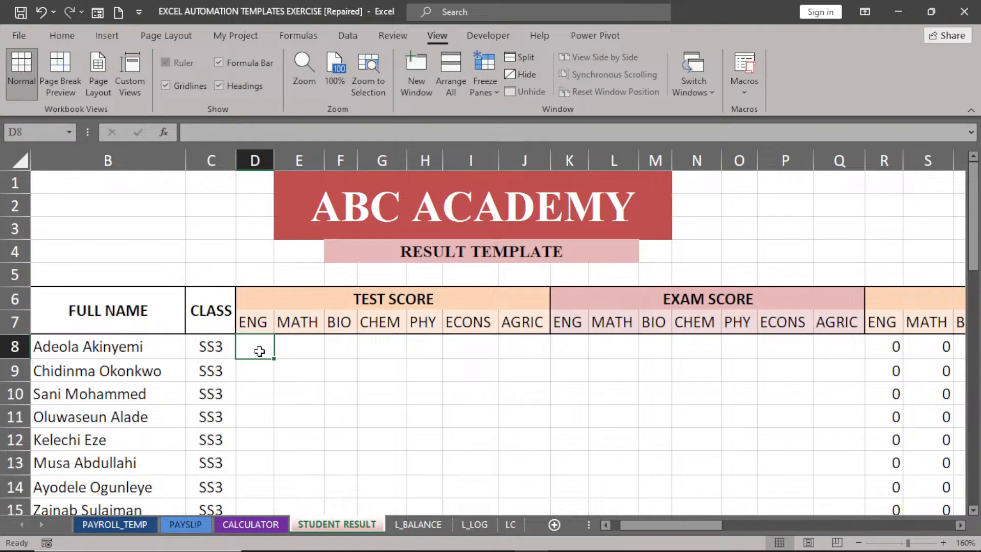
{"action": "type", "text": "=RA"}
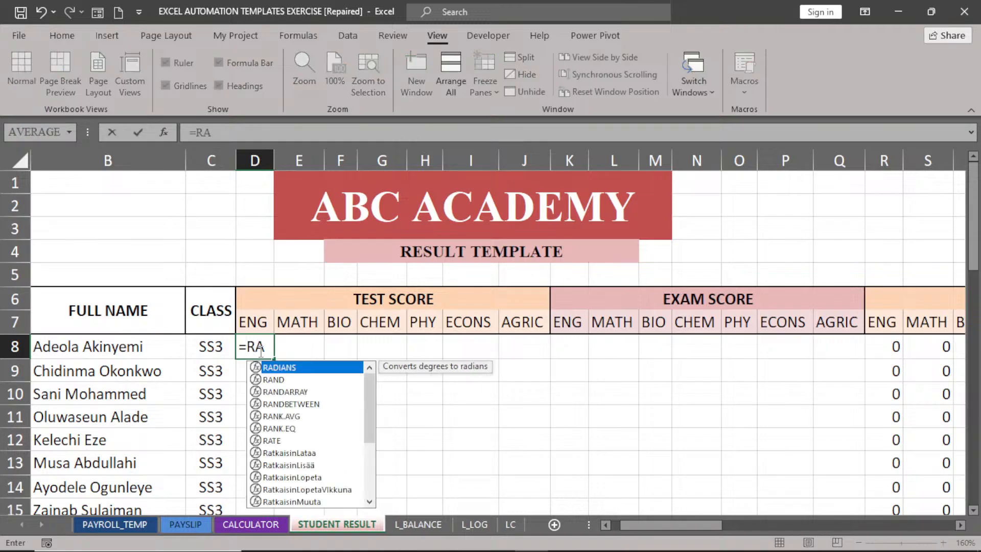
{"action": "type", "text": "N"}
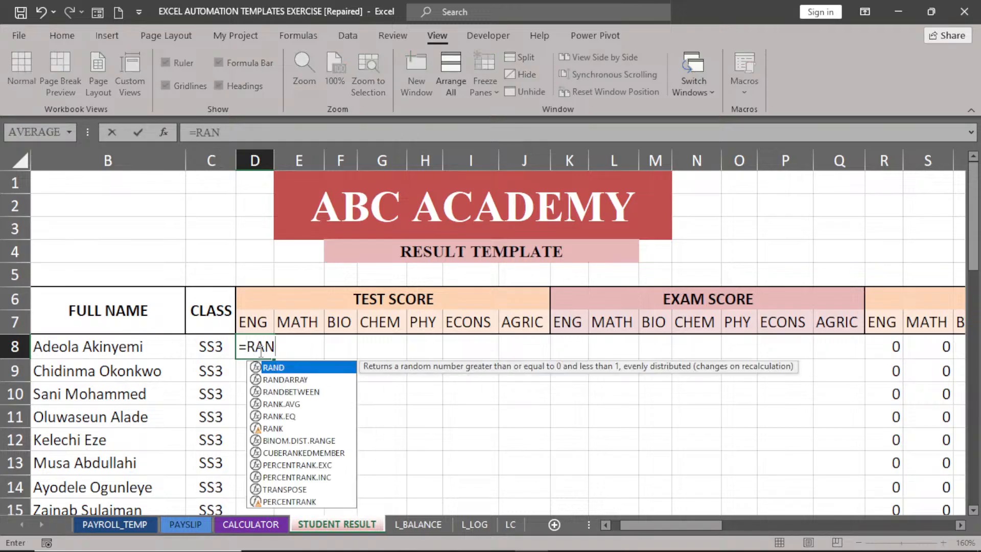
{"action": "double_click", "coordinate": [286, 392]}
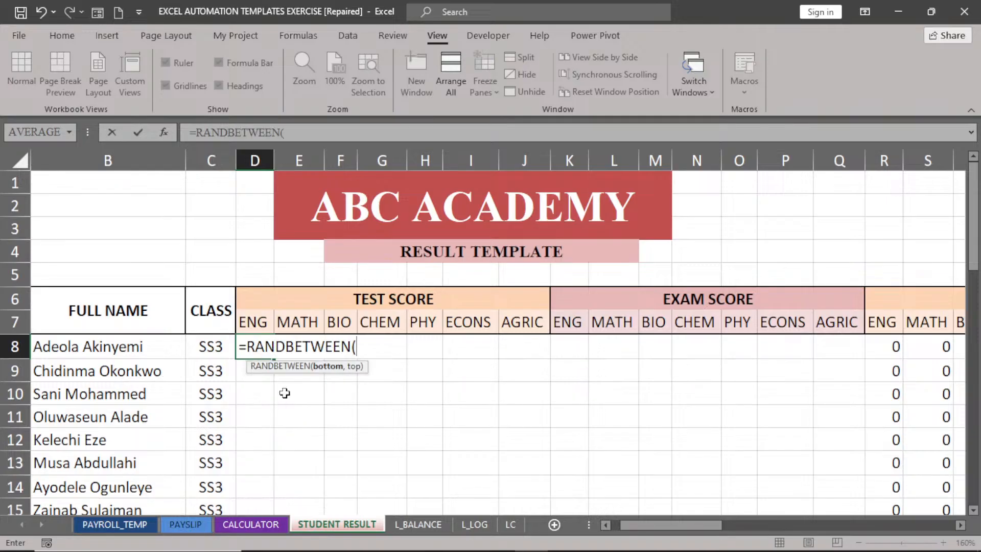
{"action": "type", "text": "5"}
{"action": "type", "text": "4,30"}
{"action": "key", "text": "Return"}
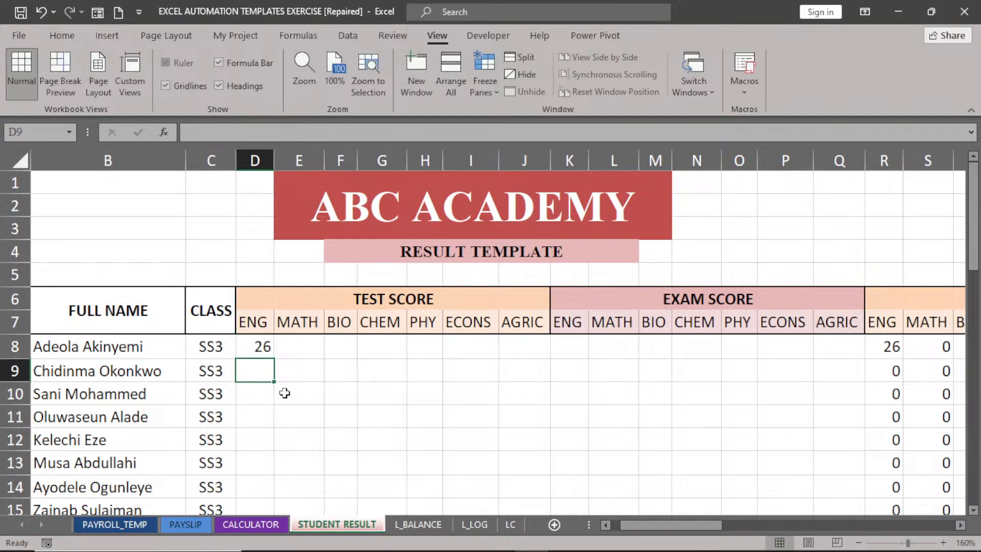
{"action": "left_click", "coordinate": [262, 345]}
{"action": "left_click_drag", "start_coordinate": [274, 359], "coordinate": [544, 357]}
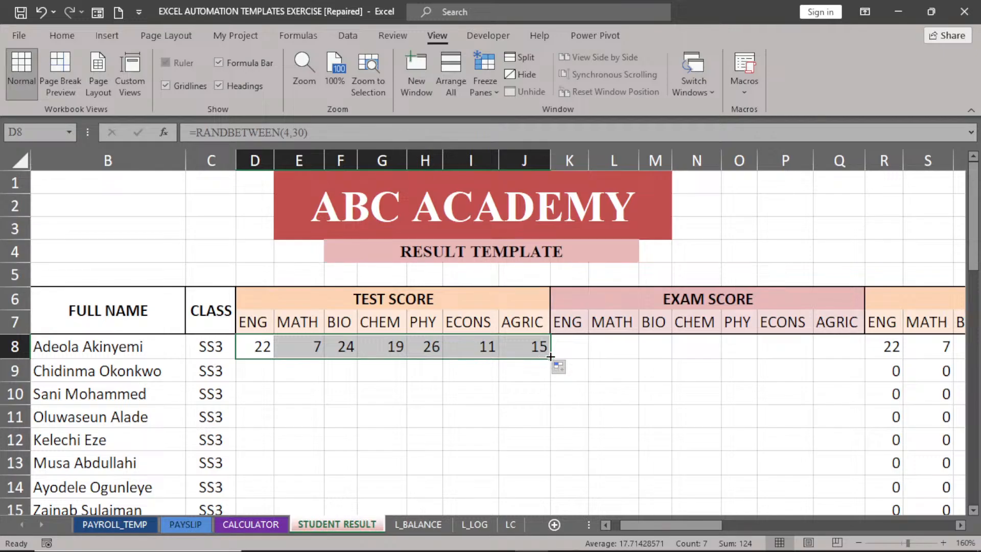
{"action": "double_click", "coordinate": [551, 359]}
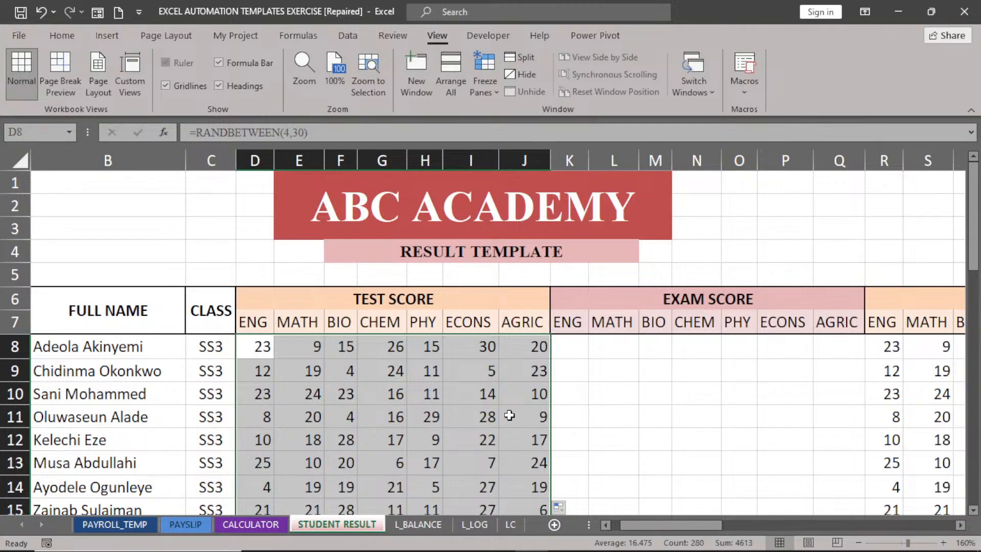
{"action": "key", "text": "ctrl+c"}
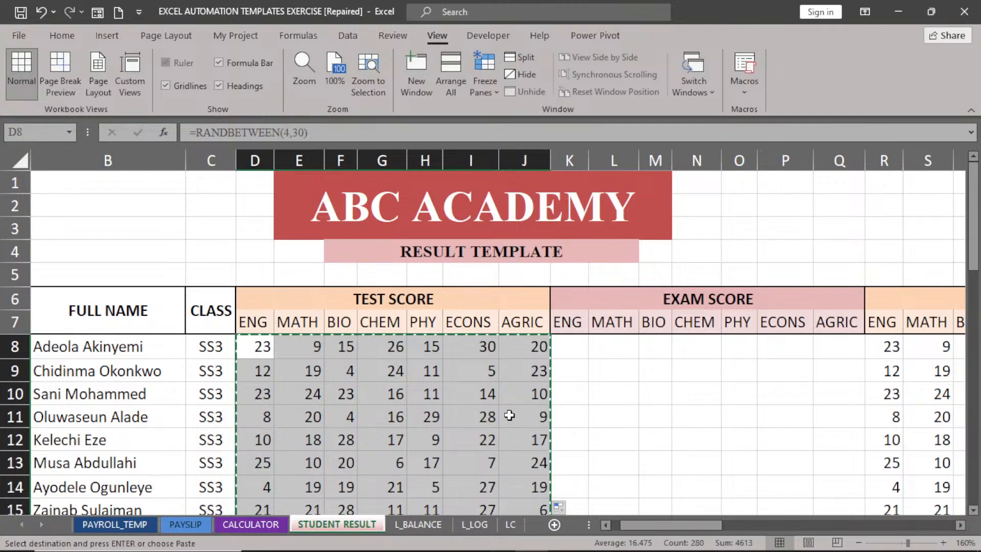
Paste the copied test scores back as values and clear the copy marquee.
{"action": "left_click", "coordinate": [62, 36]}
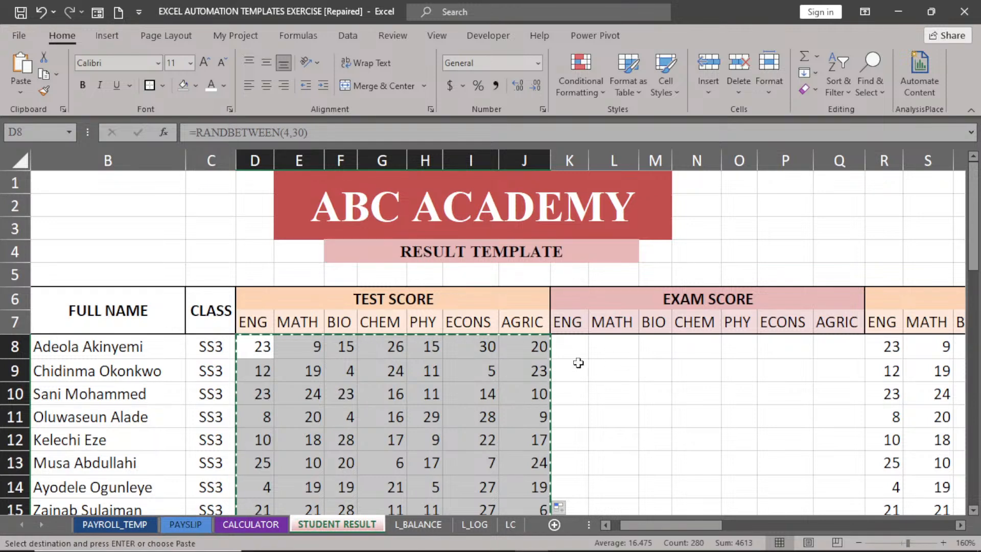
{"action": "left_click", "coordinate": [19, 93]}
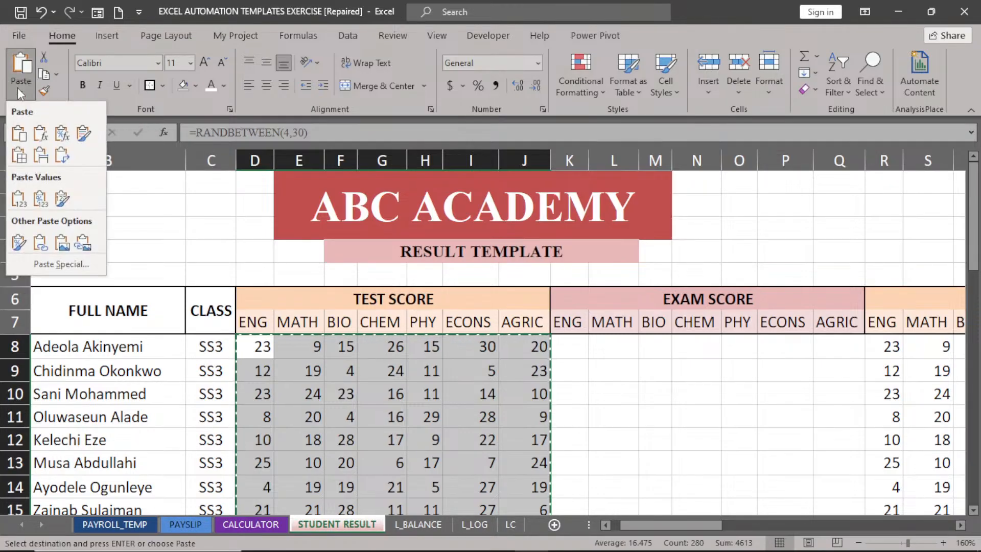
{"action": "left_click", "coordinate": [18, 200]}
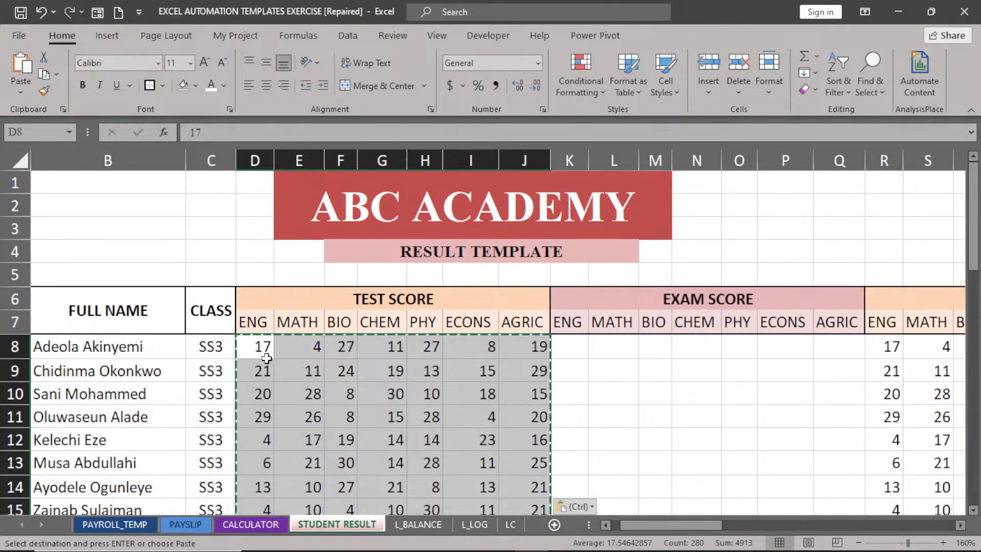
{"action": "left_click", "coordinate": [411, 422]}
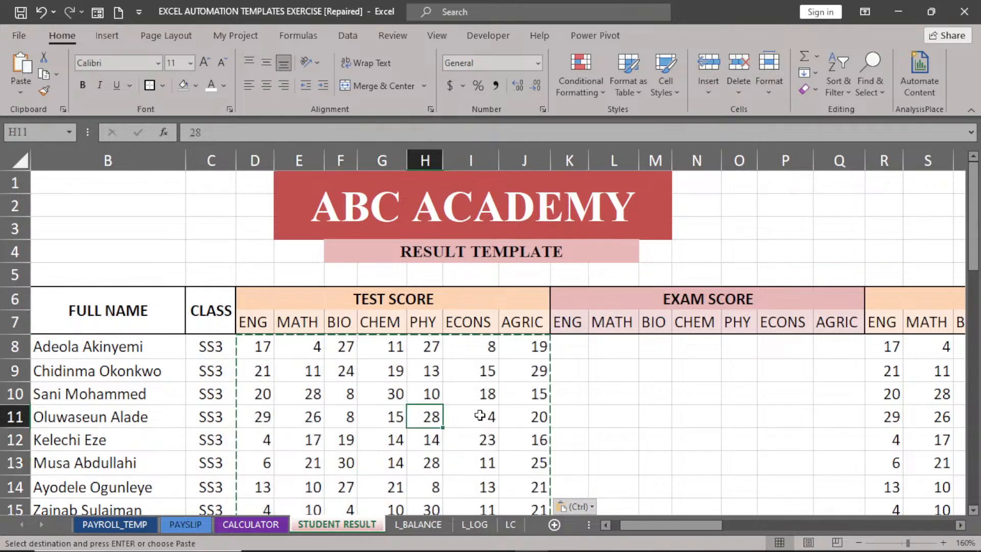
{"action": "key", "text": "Escape"}
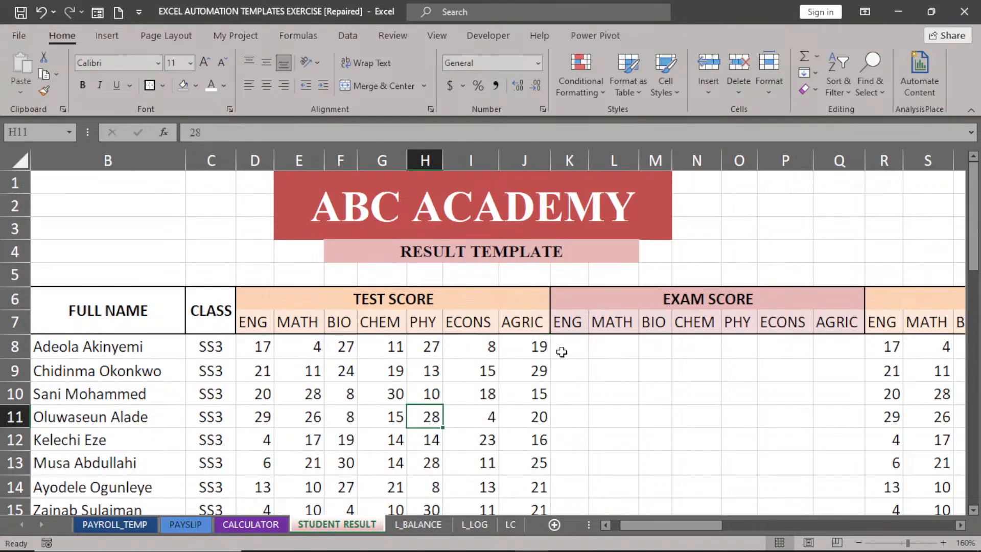
Enter =RANDBETWEEN(20,70) in K8 and fill it across to Q8 and down all students.
{"action": "left_click", "coordinate": [568, 344]}
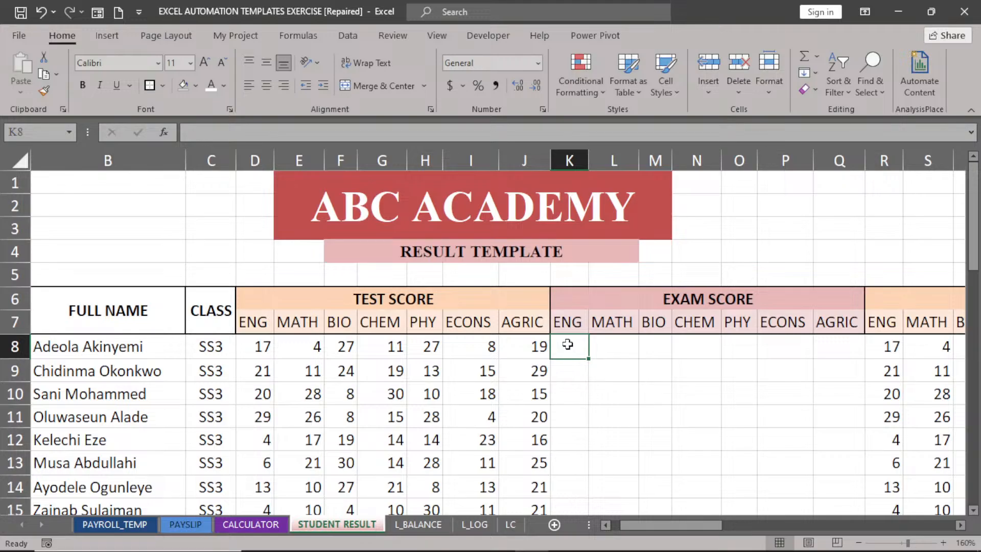
{"action": "type", "text": "="}
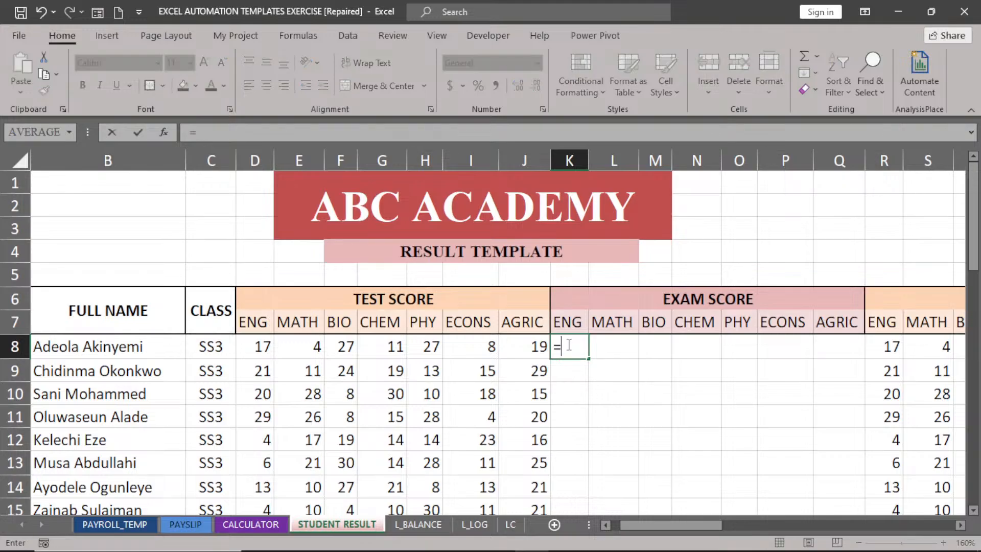
{"action": "type", "text": "RA"}
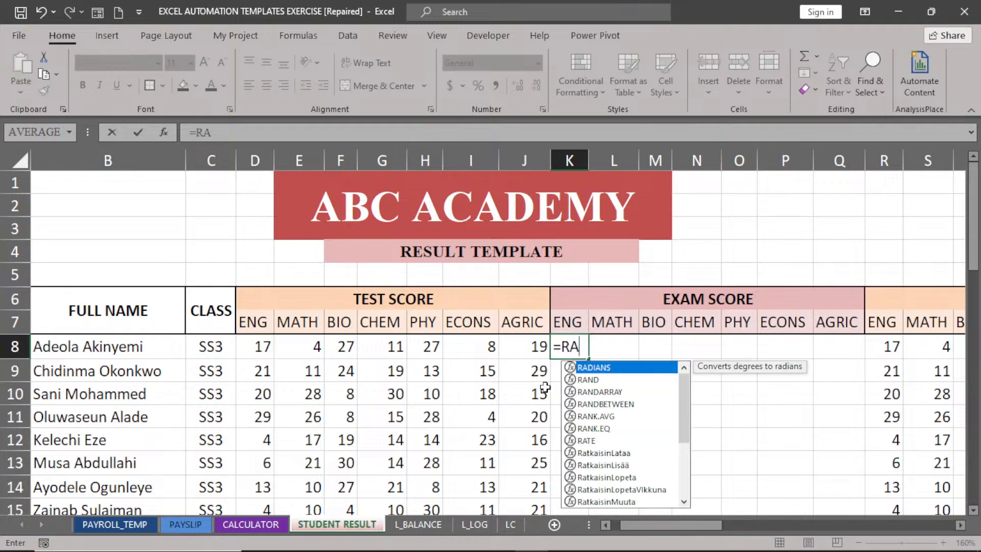
{"action": "double_click", "coordinate": [591, 404]}
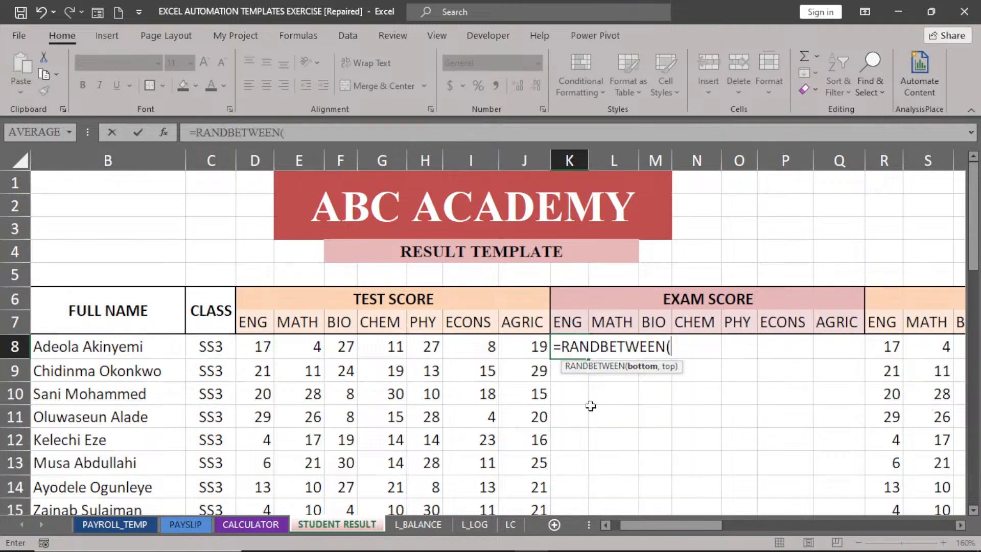
{"action": "type", "text": "20,70"}
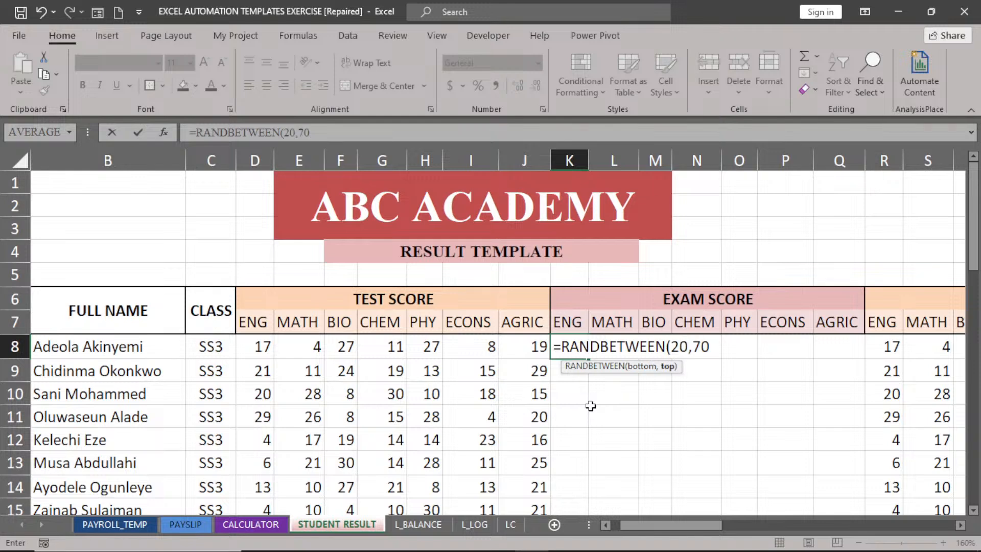
{"action": "type", "text": ")"}
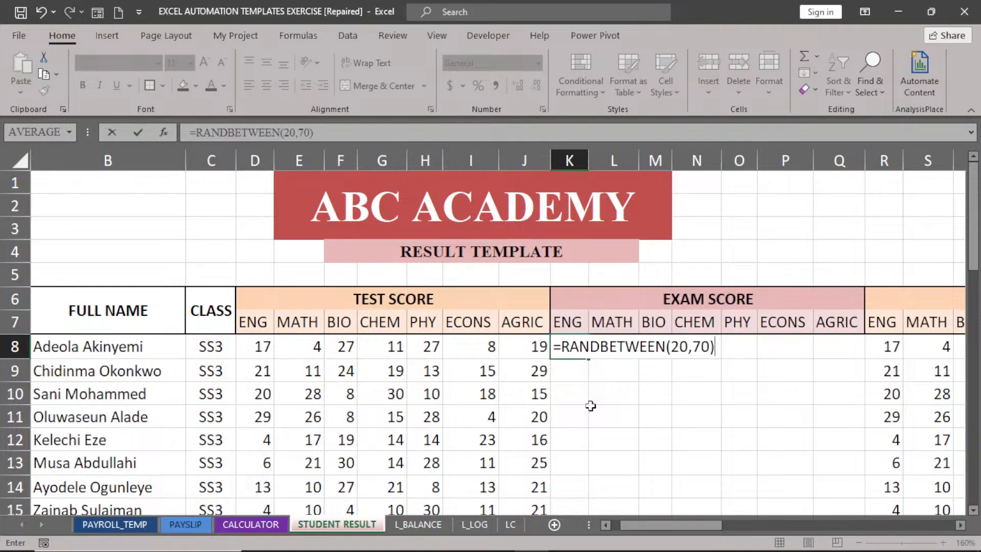
{"action": "key", "text": "Return"}
{"action": "left_click", "coordinate": [571, 347]}
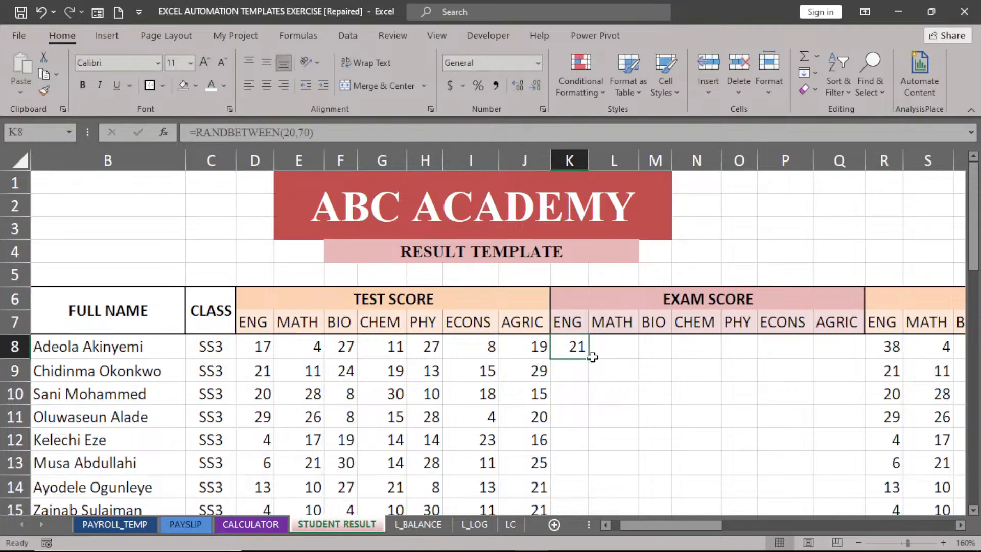
{"action": "left_click_drag", "start_coordinate": [592, 357], "coordinate": [859, 349]}
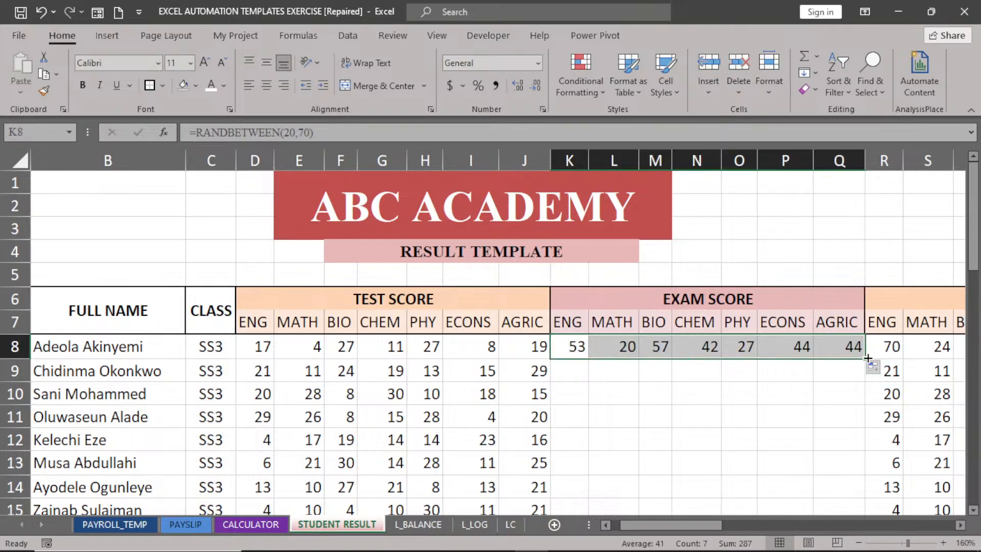
{"action": "double_click", "coordinate": [867, 358]}
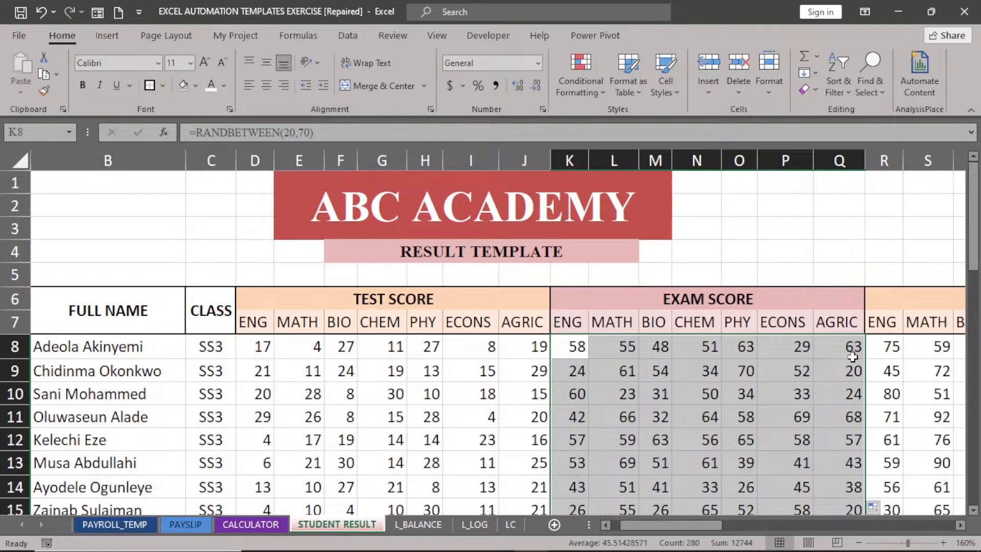
Copy the exam scores and paste them back as fixed values.
{"action": "key", "text": "ctrl+c"}
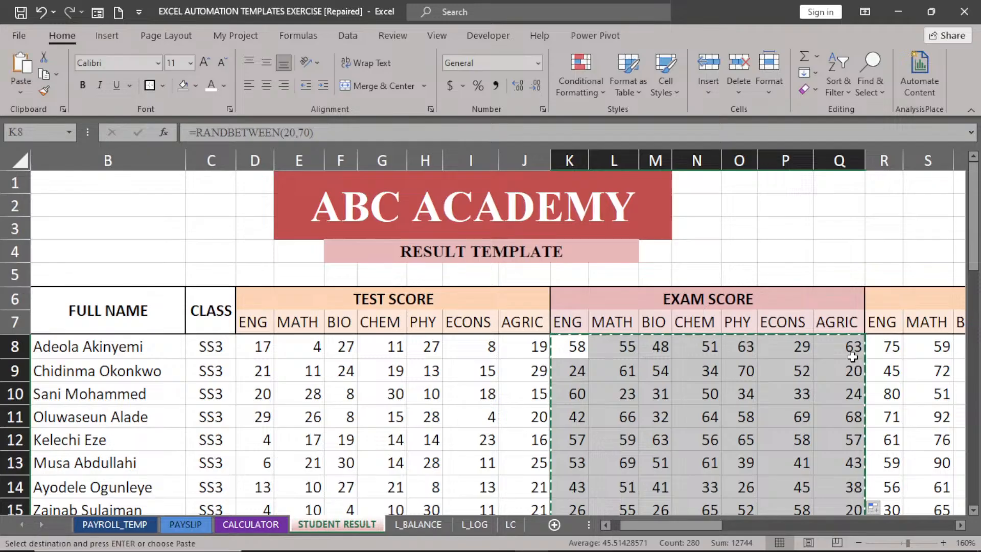
{"action": "left_click", "coordinate": [21, 92]}
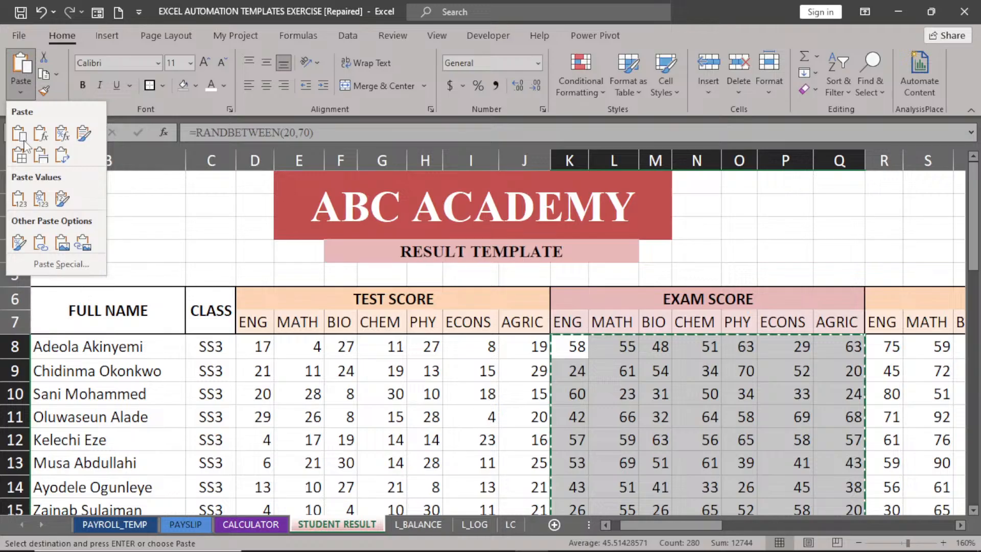
{"action": "left_click", "coordinate": [17, 199]}
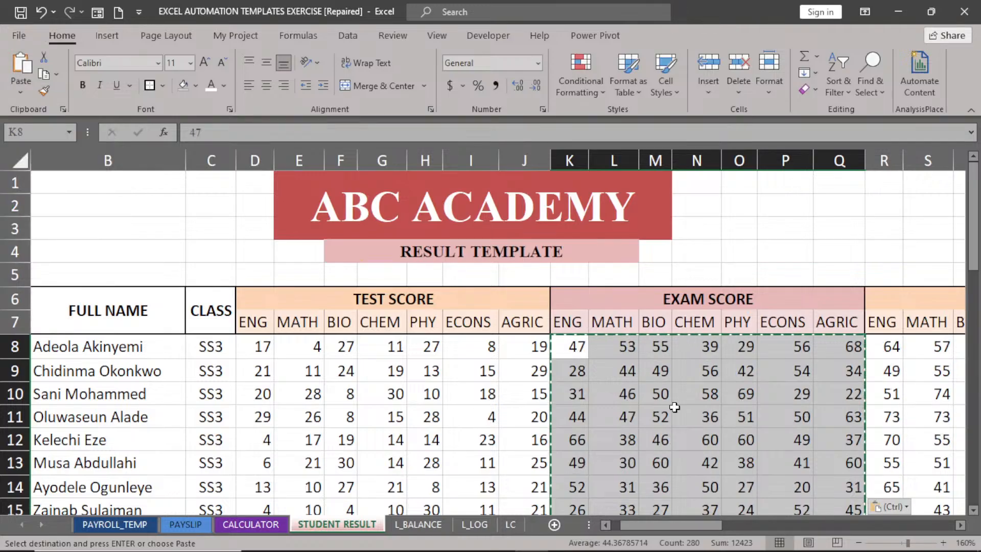
{"action": "key", "text": "Escape"}
{"action": "left_click", "coordinate": [570, 348]}
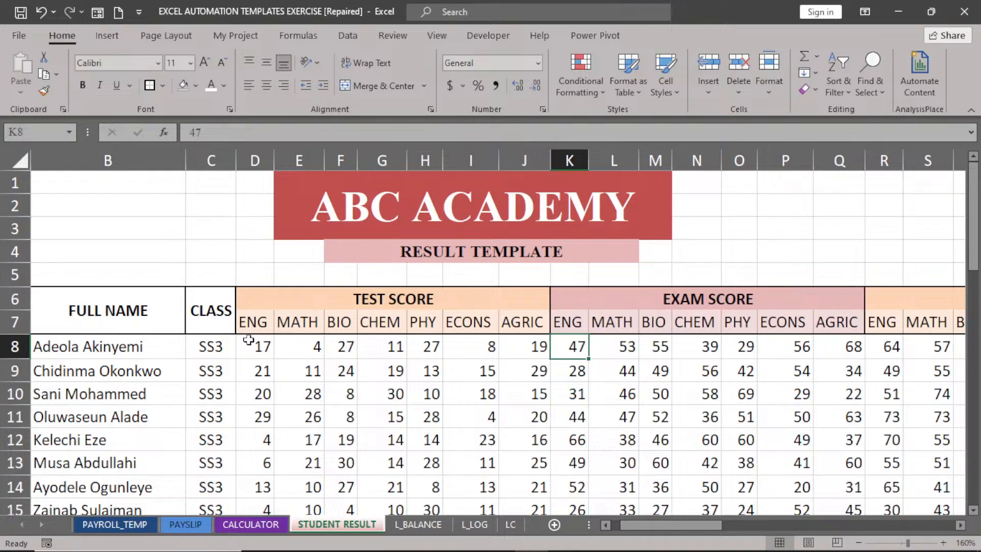
Shade all students' test scores in D8:J47 Orange, Lighter 80%.
{"action": "left_click_drag", "start_coordinate": [249, 340], "coordinate": [523, 353]}
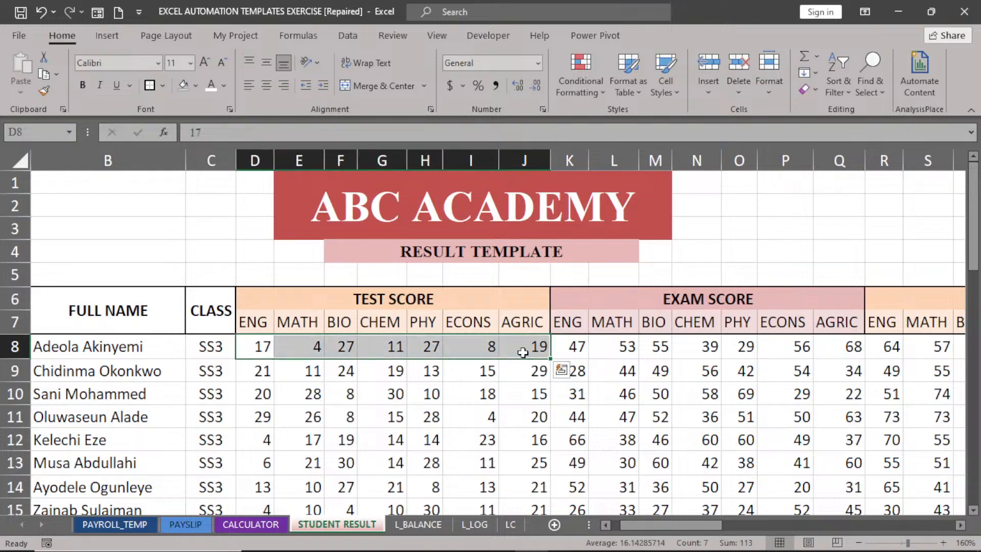
{"action": "key", "text": "ctrl+shift+Down"}
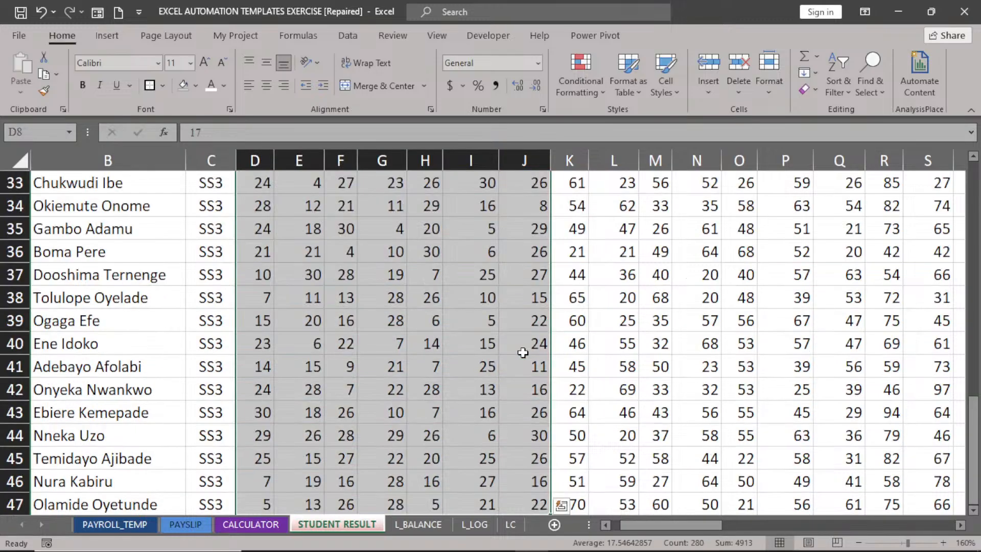
{"action": "key", "text": "alt+h"}
{"action": "key", "text": "h"}
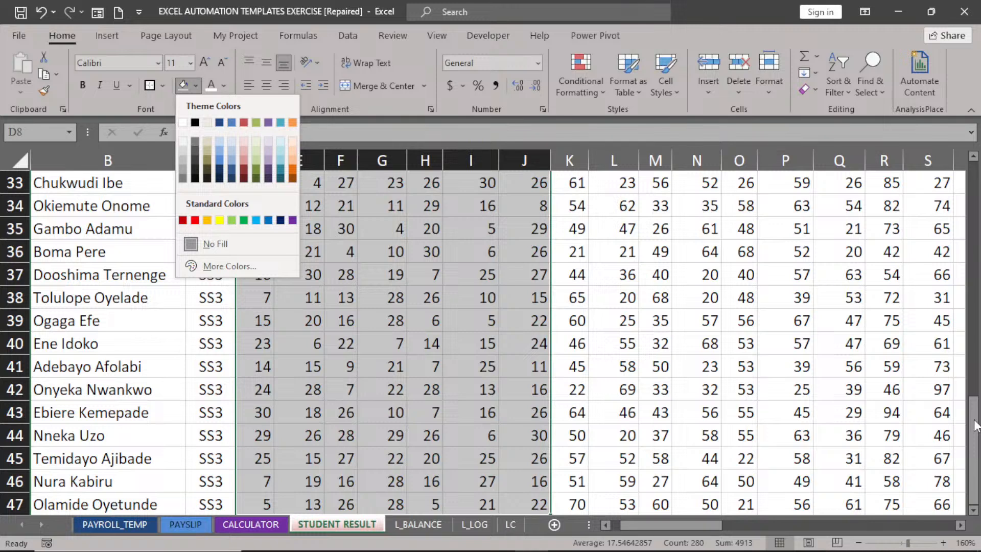
{"action": "left_click_drag", "start_coordinate": [974, 424], "coordinate": [975, 190]}
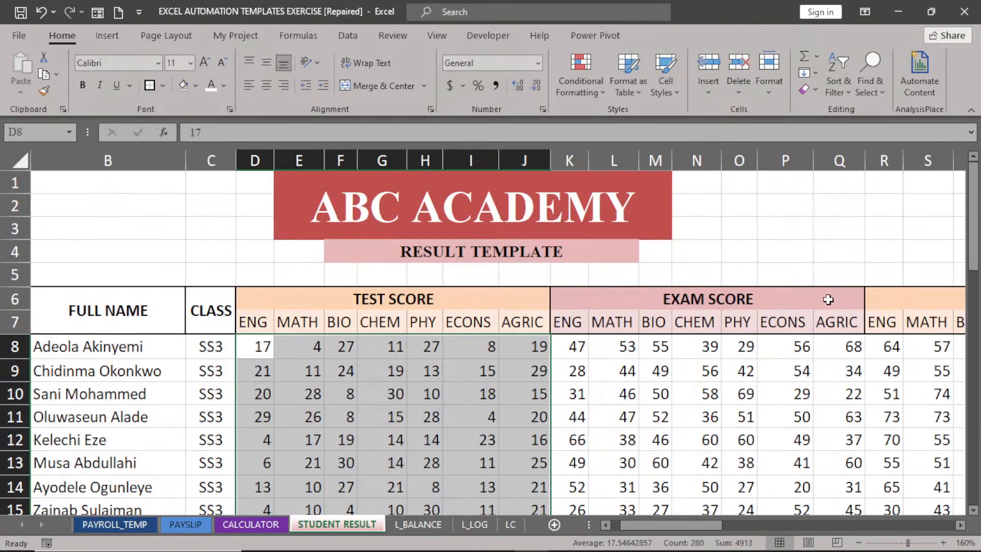
{"action": "left_click", "coordinate": [193, 87]}
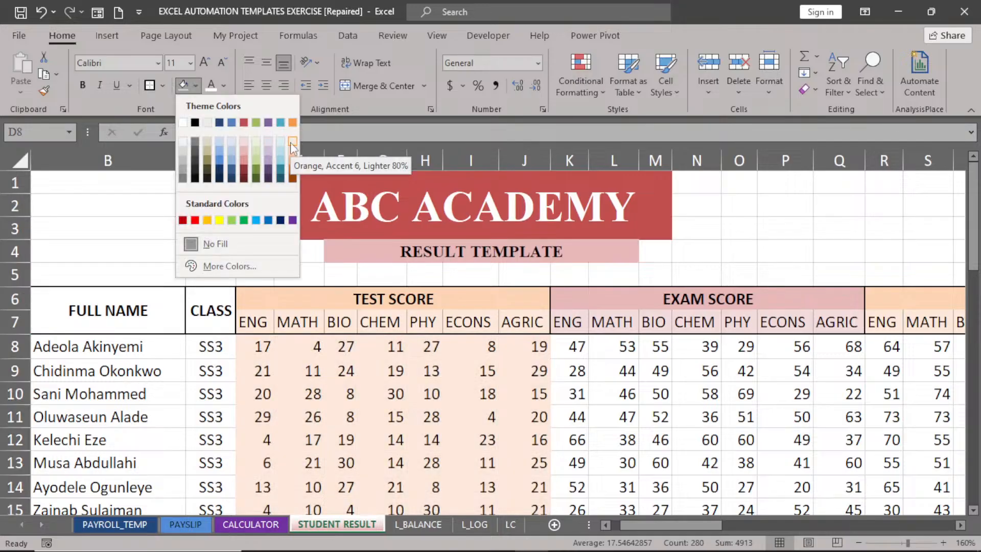
{"action": "left_click", "coordinate": [292, 141]}
Shade all students' exam scores in K8:Q47 light pink.
{"action": "left_click_drag", "start_coordinate": [571, 347], "coordinate": [834, 351]}
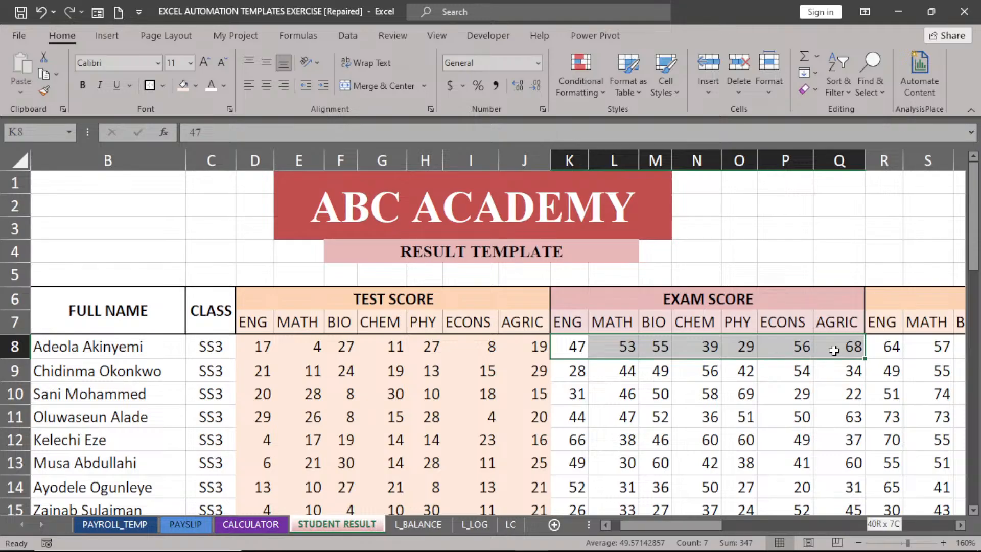
{"action": "key", "text": "ctrl+shift+Down"}
{"action": "left_click_drag", "start_coordinate": [974, 475], "coordinate": [973, 238]}
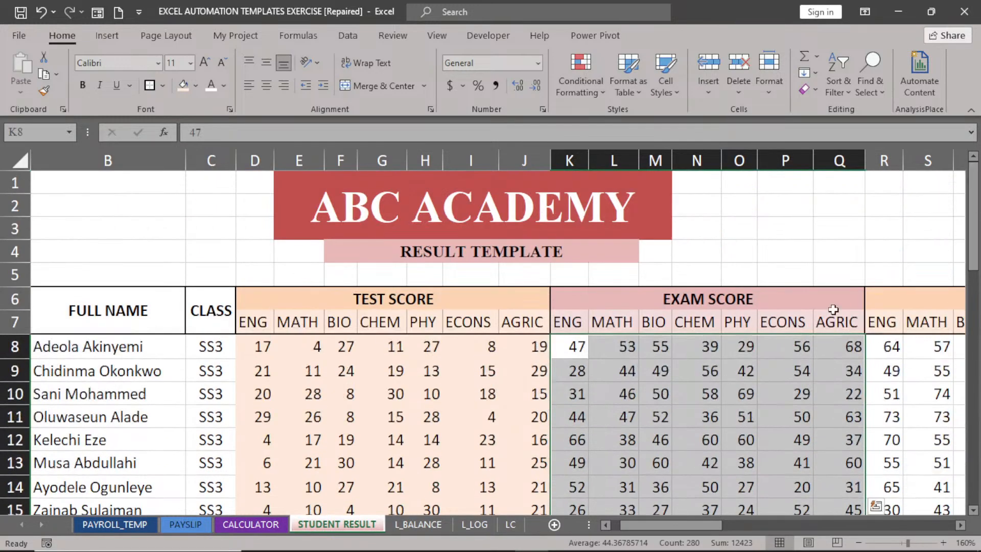
{"action": "left_click", "coordinate": [196, 85]}
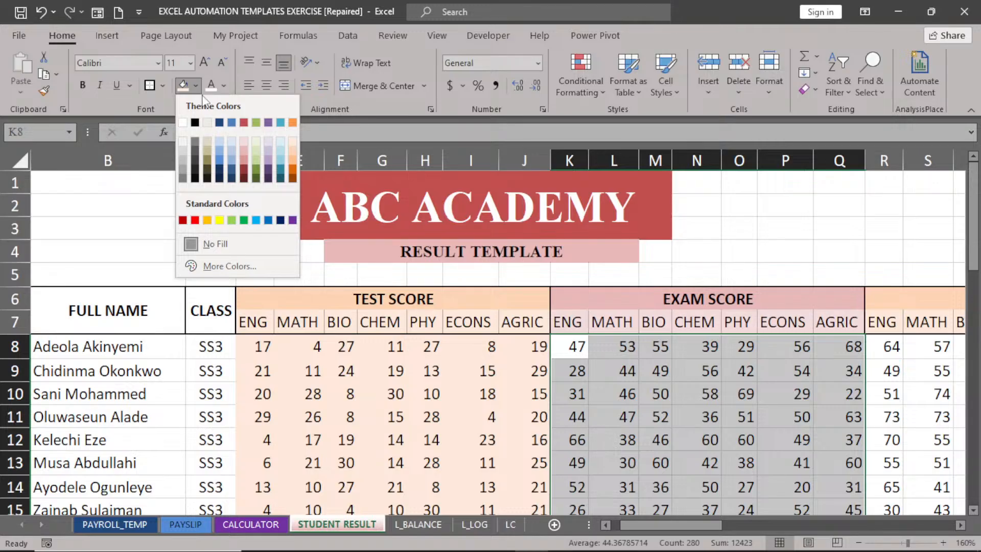
{"action": "left_click", "coordinate": [244, 139]}
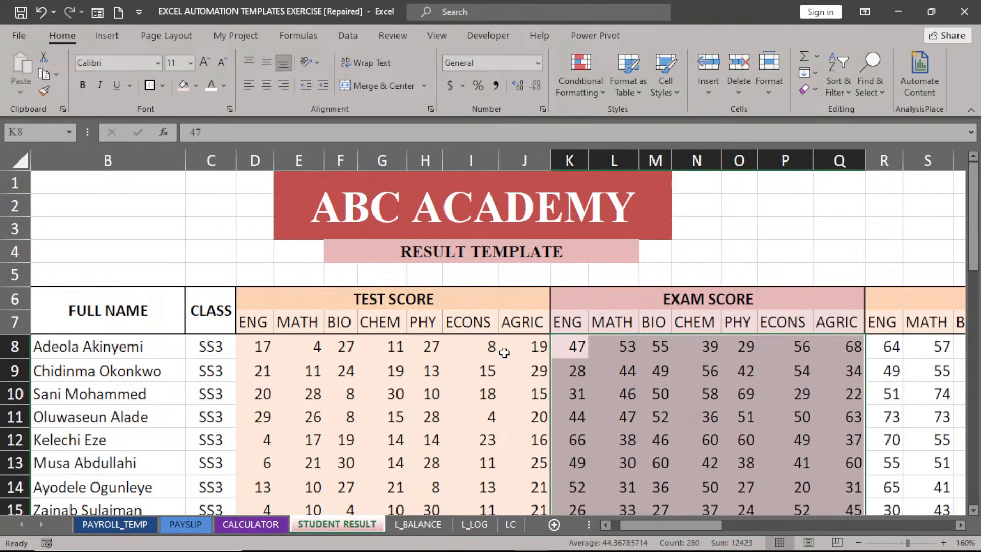
{"action": "left_click", "coordinate": [659, 417]}
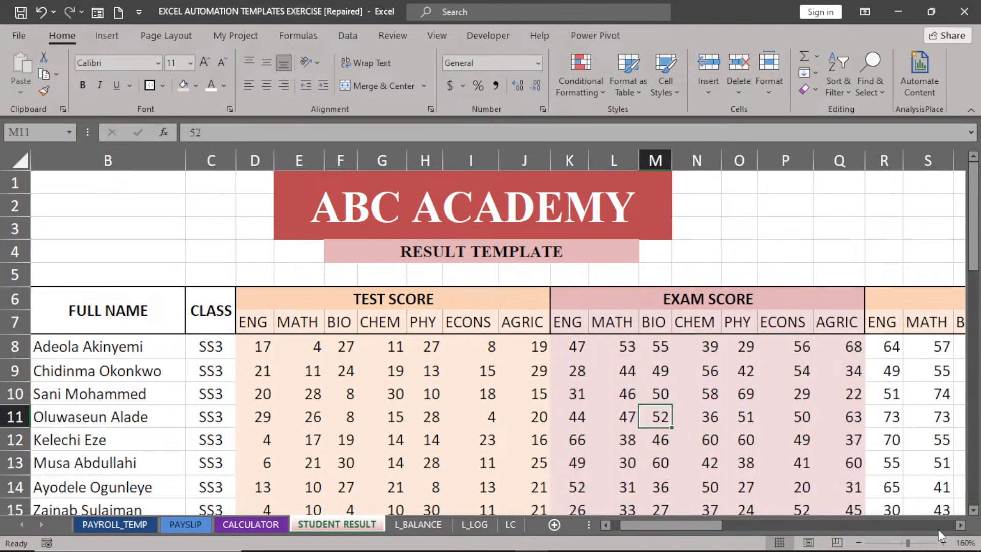
{"action": "left_click", "coordinate": [961, 526]}
{"action": "left_click", "coordinate": [961, 525]}
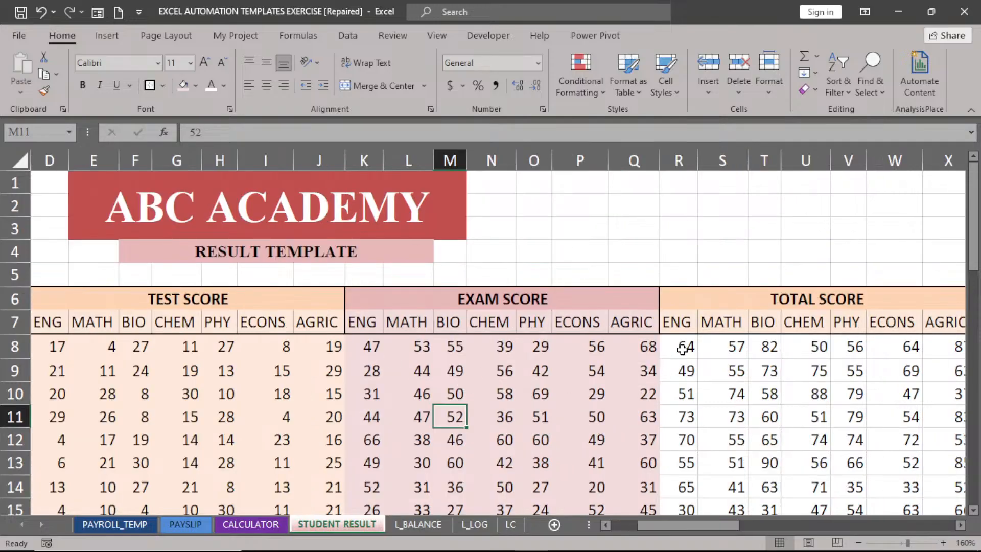
{"action": "left_click", "coordinate": [961, 526]}
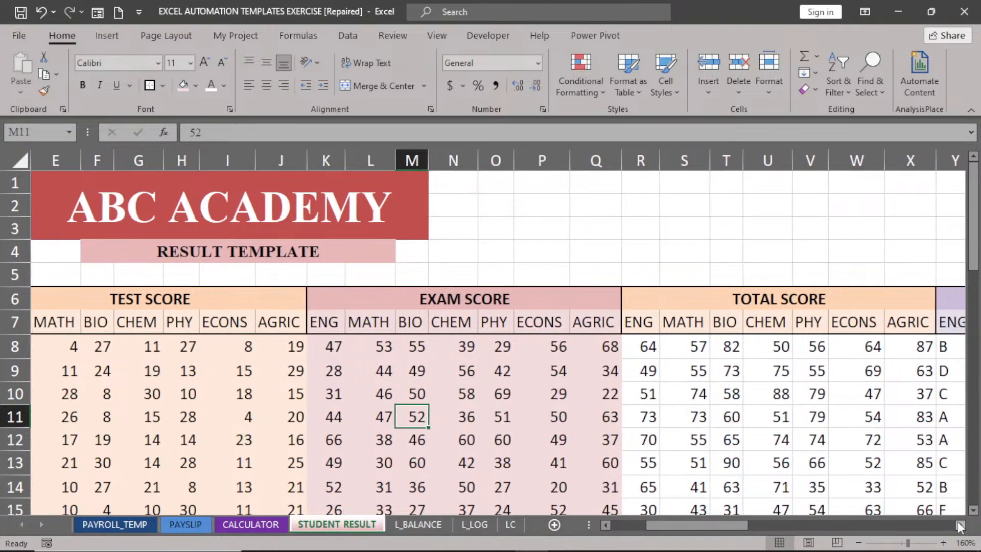
{"action": "left_click", "coordinate": [960, 526]}
{"action": "left_click", "coordinate": [961, 525]}
{"action": "left_click", "coordinate": [961, 526]}
{"action": "left_click", "coordinate": [961, 525]}
{"action": "left_click", "coordinate": [961, 526]}
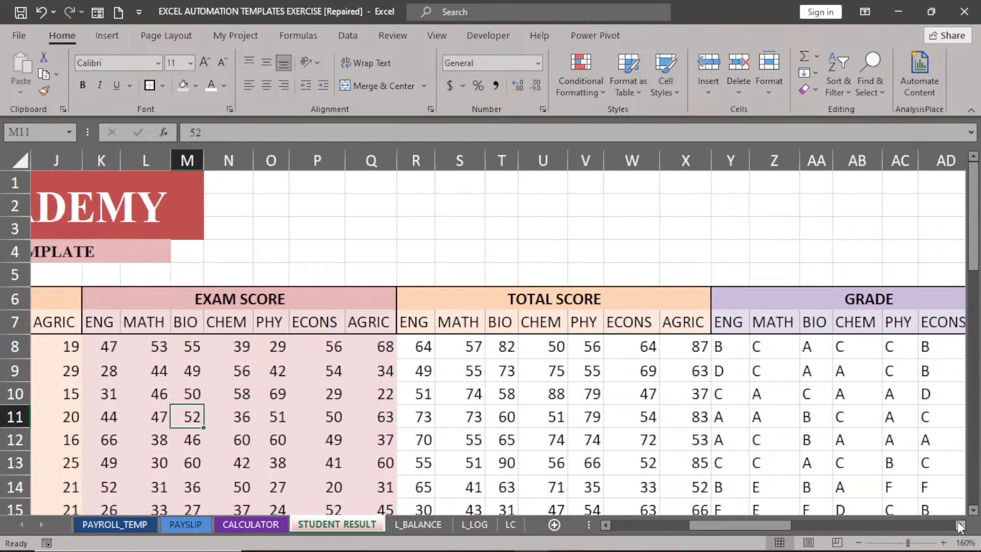
{"action": "left_click", "coordinate": [961, 525]}
{"action": "left_click", "coordinate": [961, 526]}
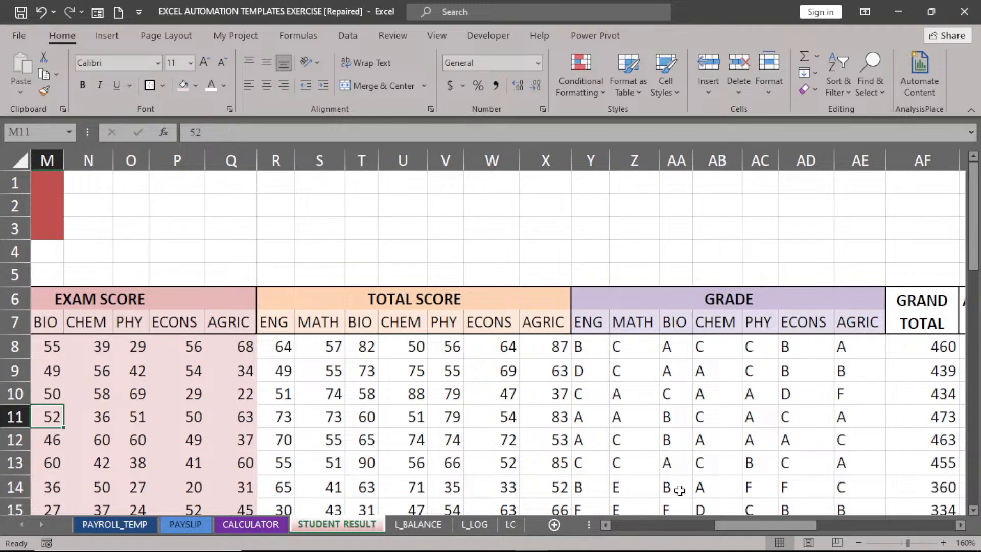
{"action": "left_click", "coordinate": [973, 511]}
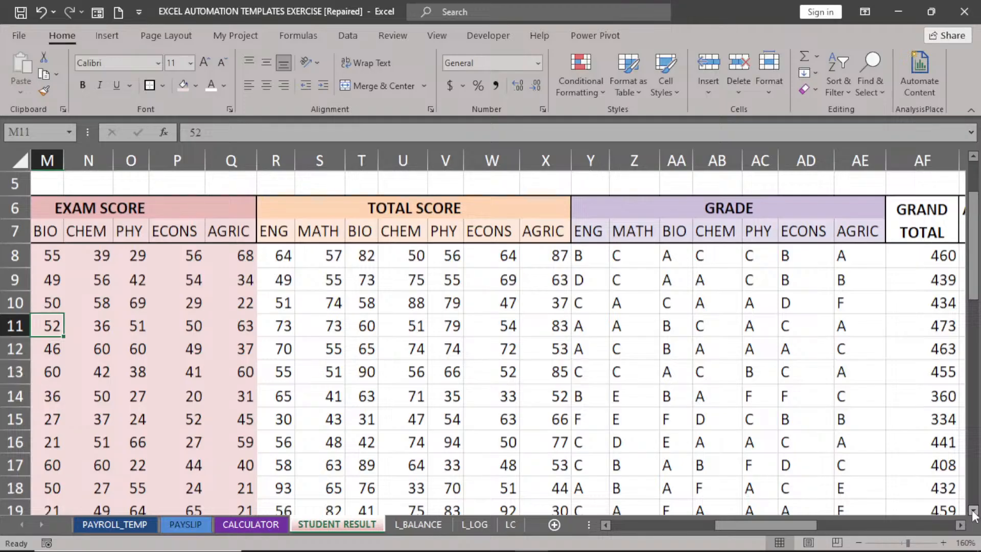
{"action": "left_click", "coordinate": [973, 512]}
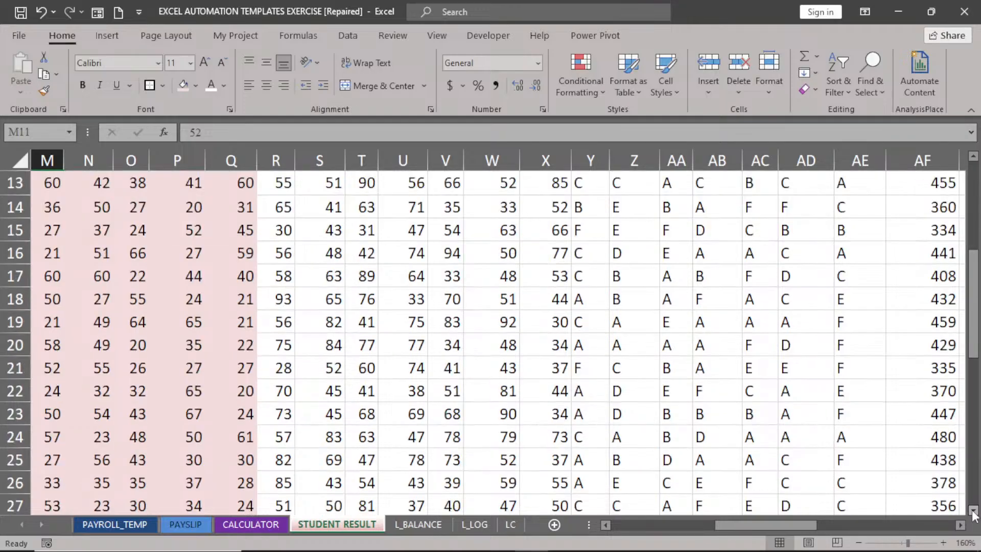
{"action": "left_click", "coordinate": [974, 511]}
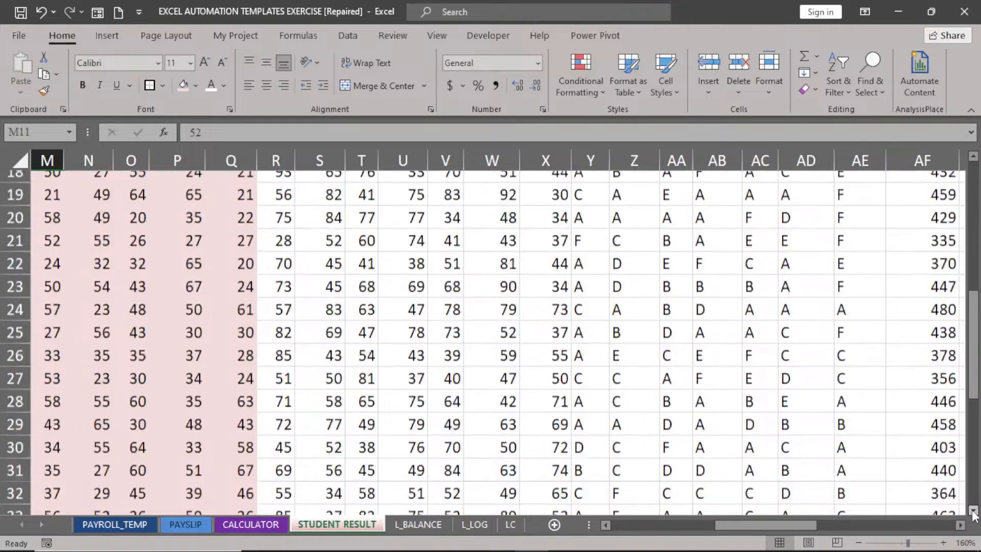
{"action": "left_click_drag", "start_coordinate": [974, 388], "coordinate": [976, 427]}
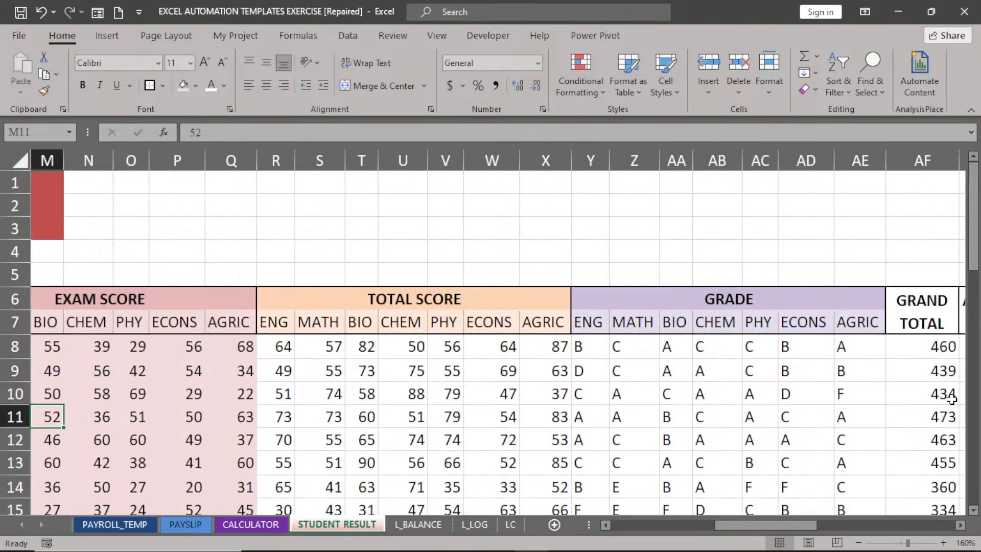
{"action": "left_click", "coordinate": [960, 526]}
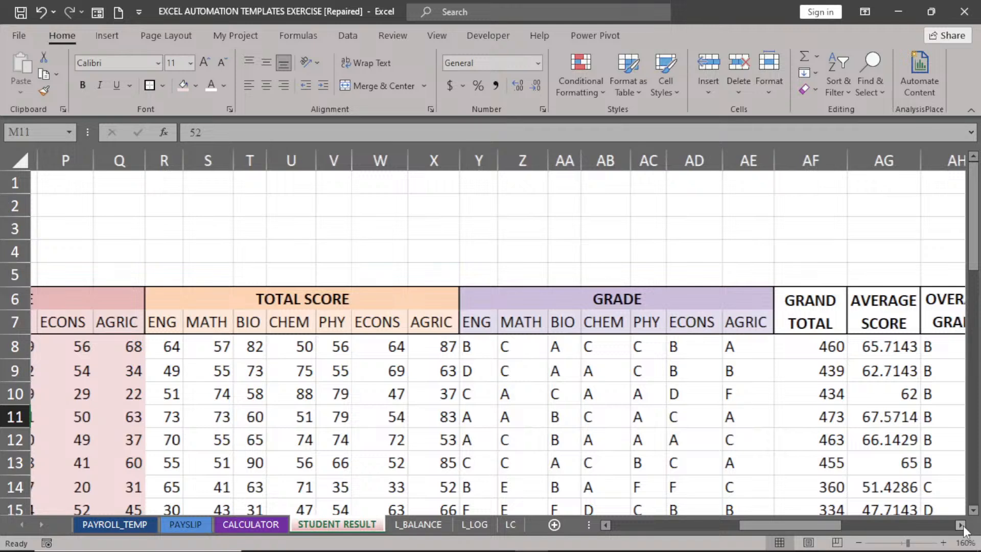
{"action": "left_click", "coordinate": [961, 526]}
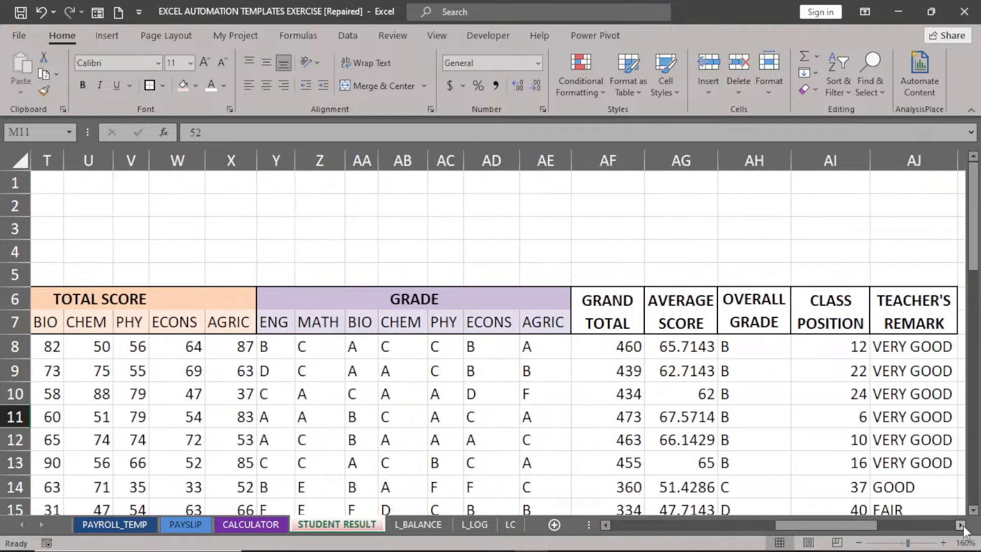
{"action": "left_click", "coordinate": [961, 525]}
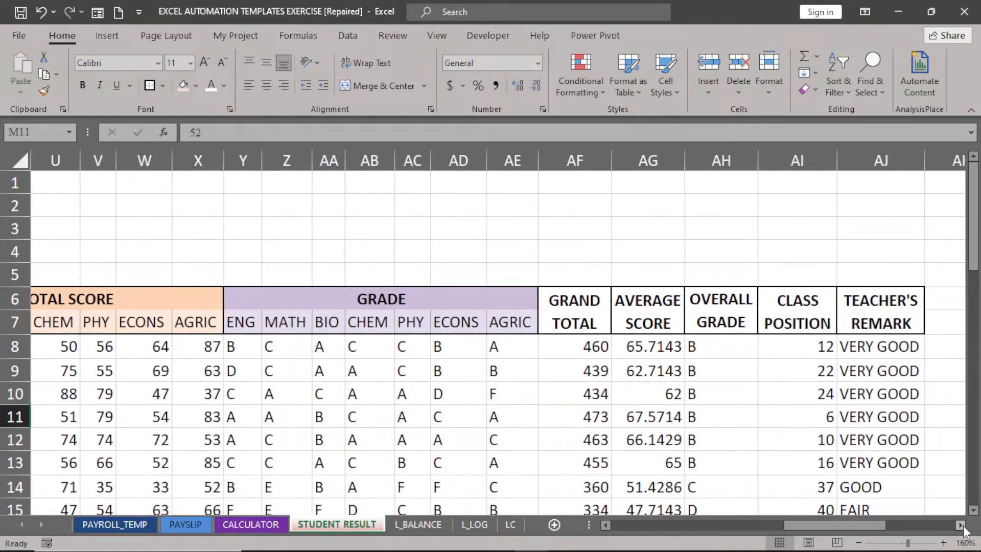
{"action": "left_click", "coordinate": [961, 525]}
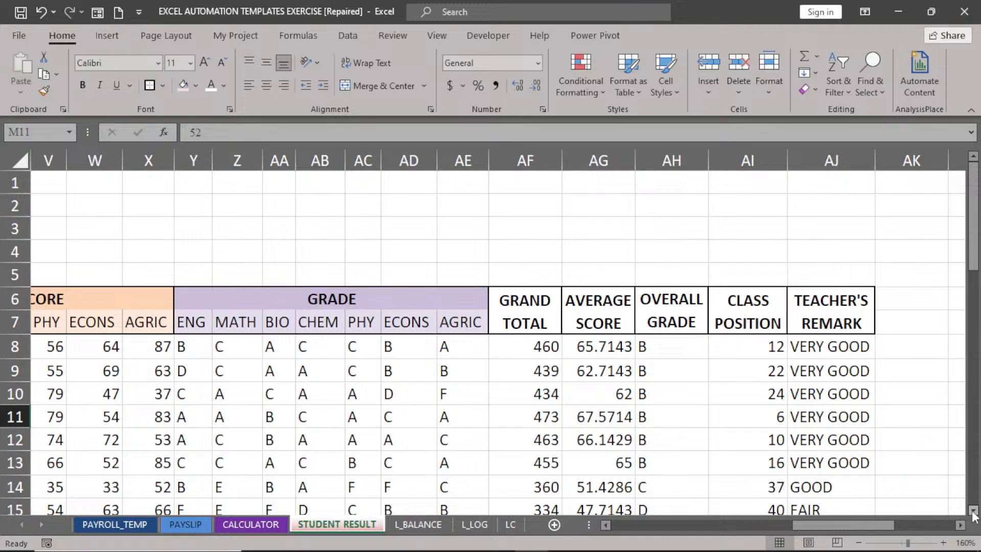
{"action": "left_click", "coordinate": [975, 513]}
{"action": "left_click", "coordinate": [974, 513]}
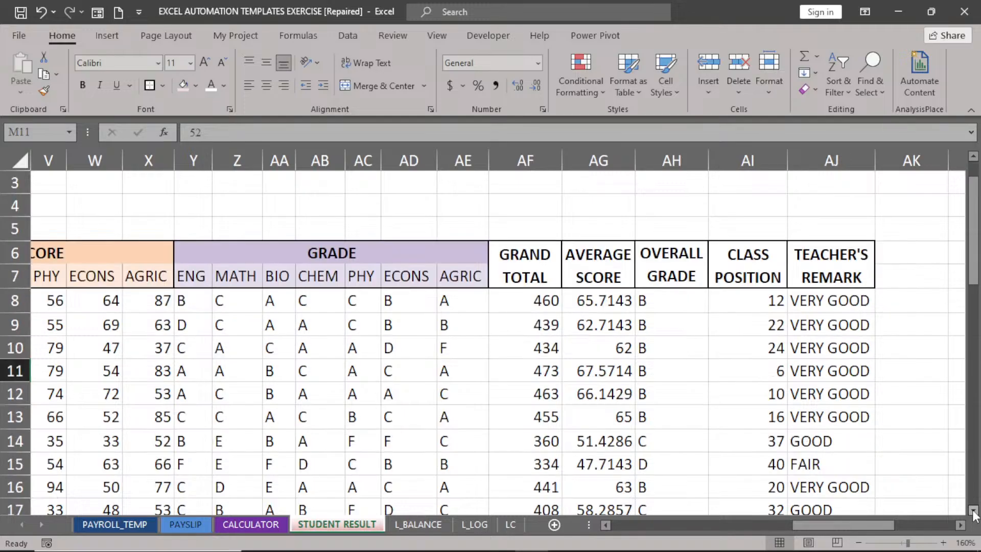
{"action": "left_click", "coordinate": [974, 514]}
{"action": "left_click", "coordinate": [975, 514]}
{"action": "left_click", "coordinate": [974, 514]}
{"action": "left_click", "coordinate": [974, 513]}
{"action": "left_click", "coordinate": [974, 513]}
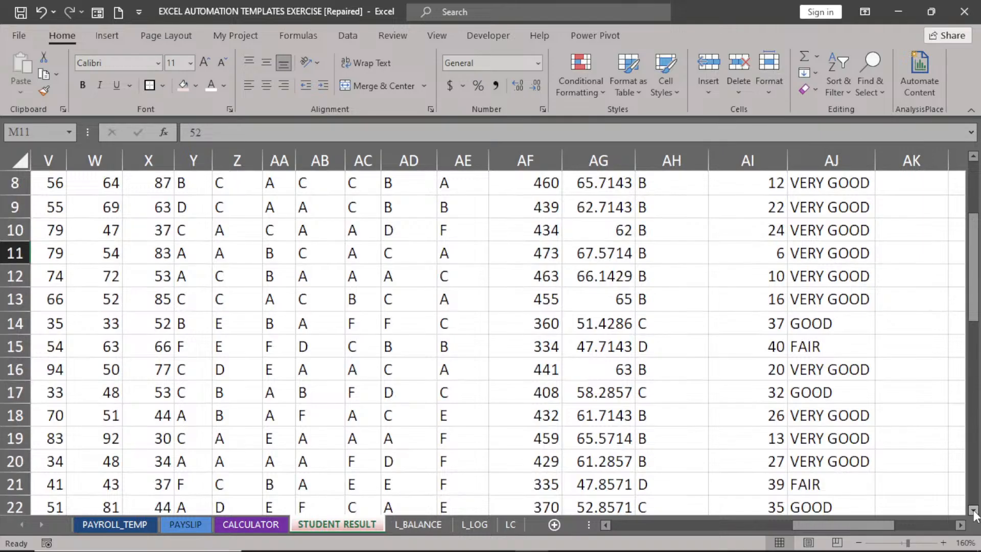
{"action": "left_click", "coordinate": [974, 512]}
{"action": "left_click", "coordinate": [974, 511]}
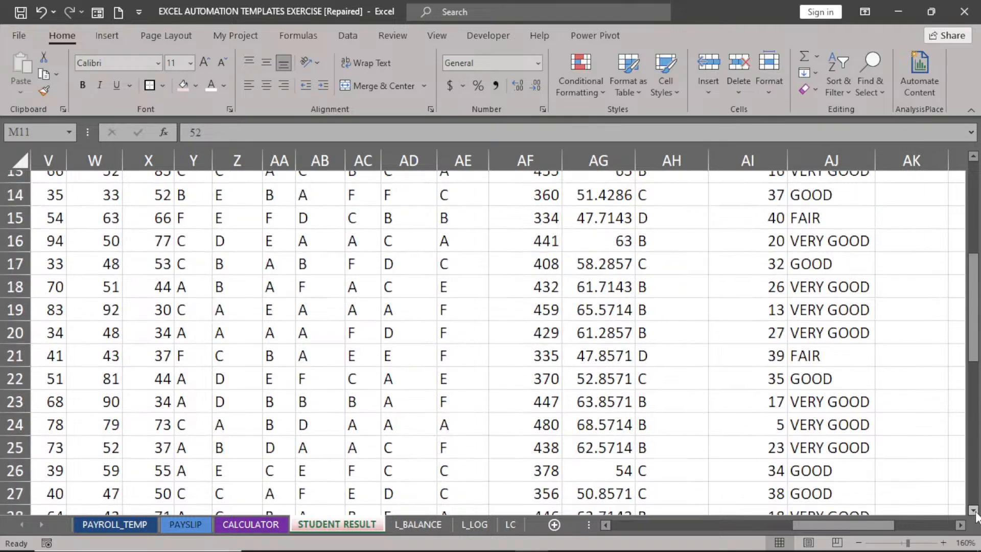
{"action": "left_click", "coordinate": [974, 511]}
{"action": "left_click", "coordinate": [975, 511]}
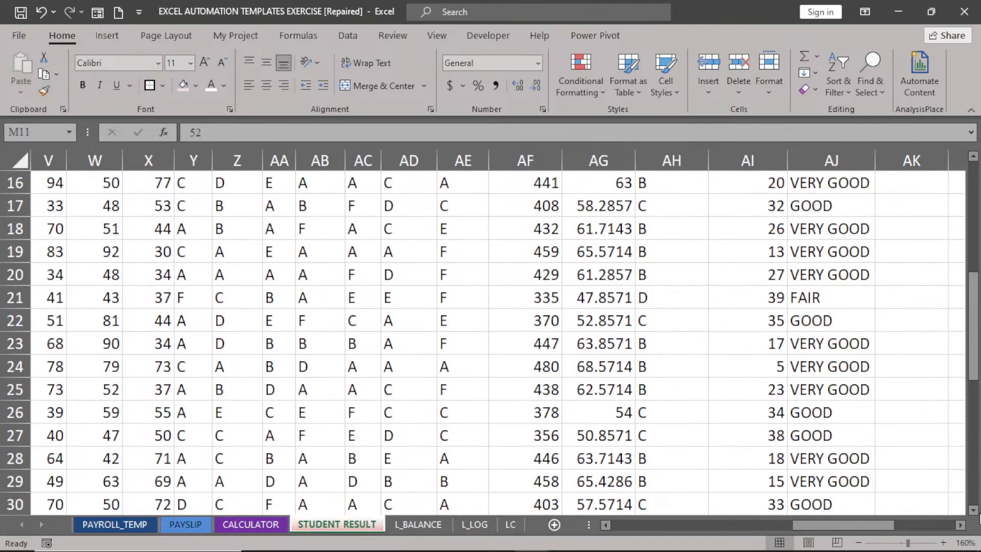
{"action": "left_click", "coordinate": [975, 511]}
{"action": "left_click", "coordinate": [975, 511]}
{"action": "left_click", "coordinate": [975, 511]}
{"action": "left_click", "coordinate": [975, 511]}
{"action": "left_click", "coordinate": [975, 511]}
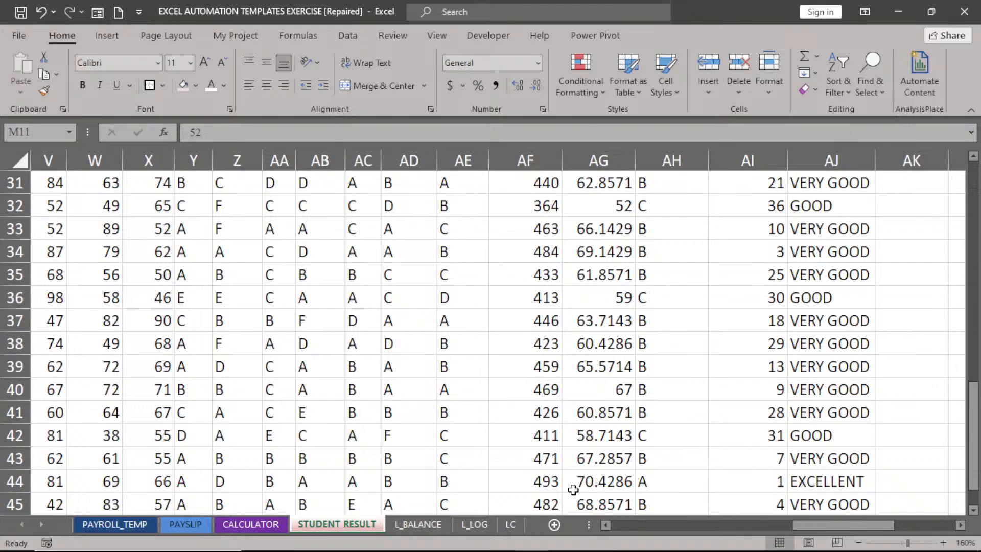
{"action": "scroll", "coordinate": [978, 513], "scroll_direction": "down", "scroll_amount": 2}
{"action": "left_click", "coordinate": [978, 511]}
{"action": "left_click_drag", "start_coordinate": [977, 489], "coordinate": [978, 237]}
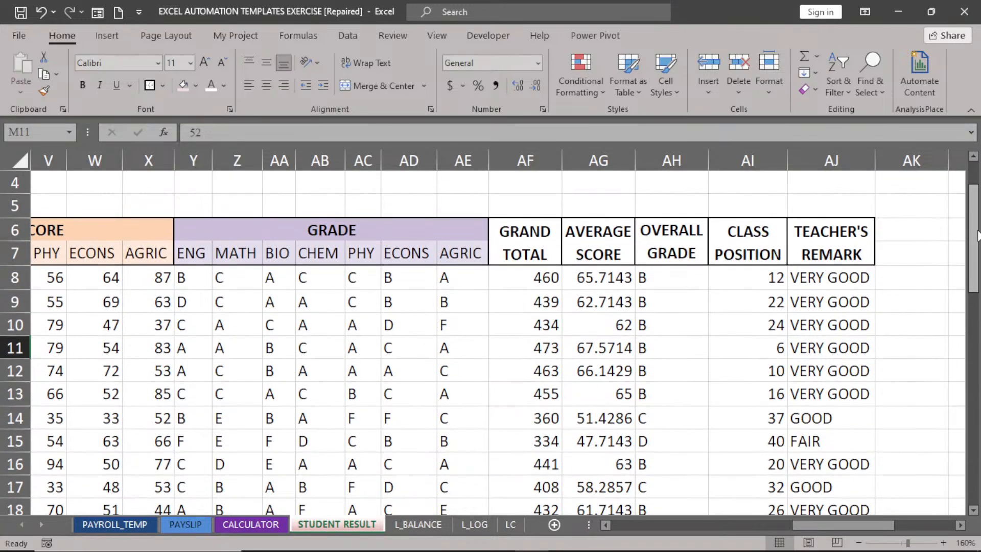
{"action": "left_click", "coordinate": [611, 282]}
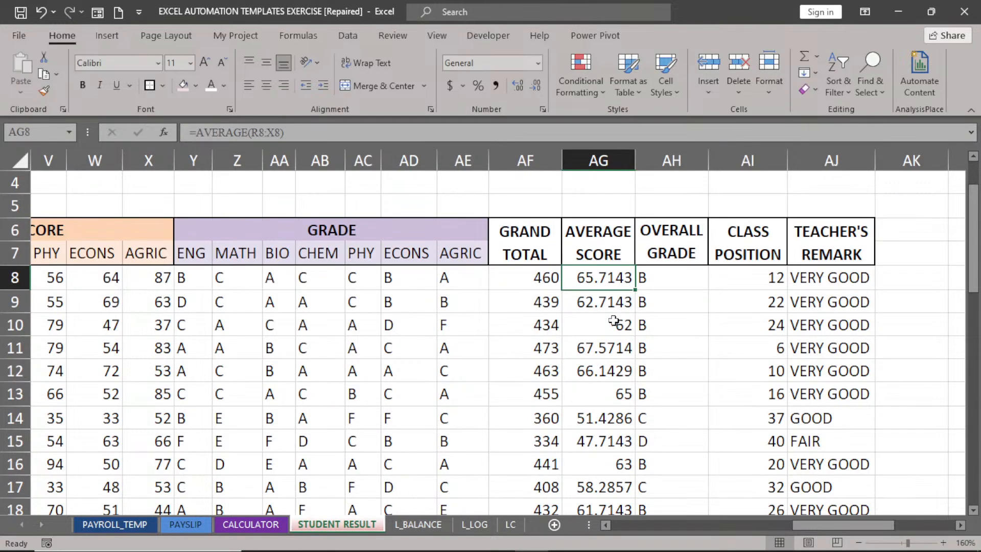
Change AG8's formula to =ROUND(AVERAGE(R8:X8),2).
{"action": "double_click", "coordinate": [606, 281]}
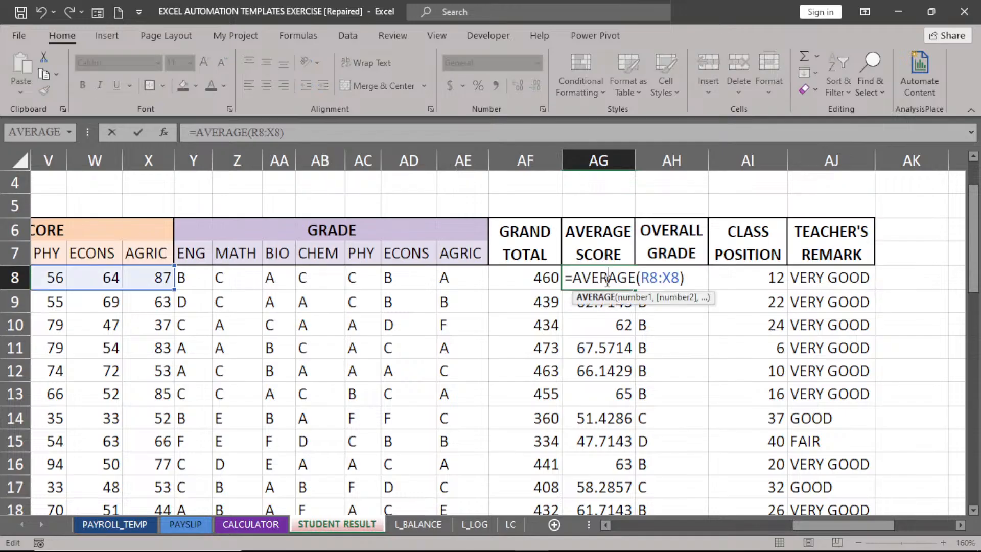
{"action": "left_click", "coordinate": [573, 279]}
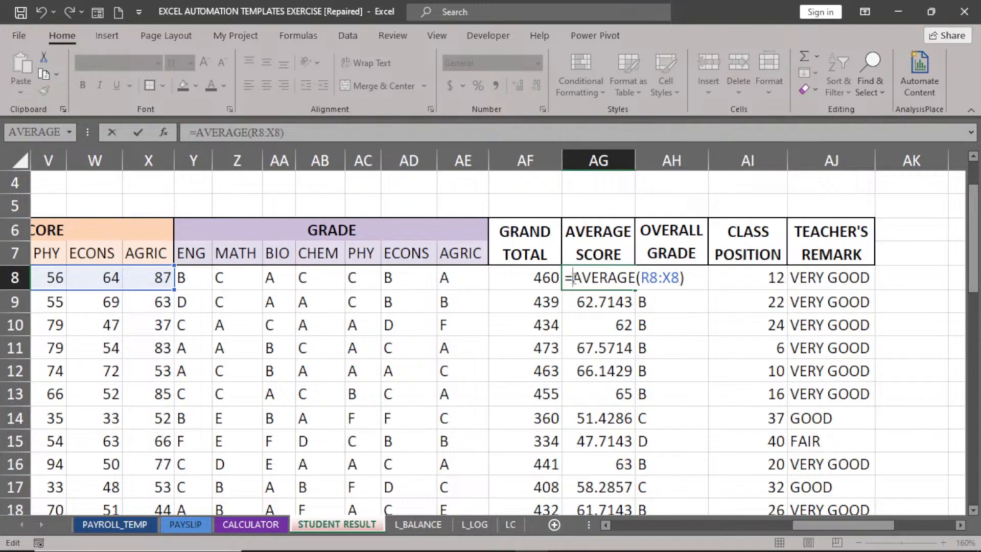
{"action": "type", "text": "ROUN"}
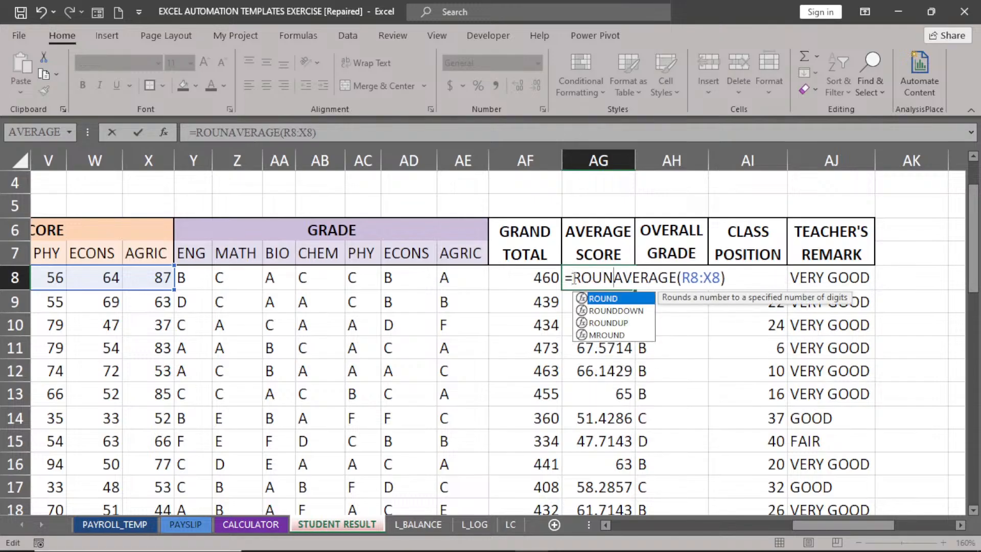
{"action": "double_click", "coordinate": [621, 300]}
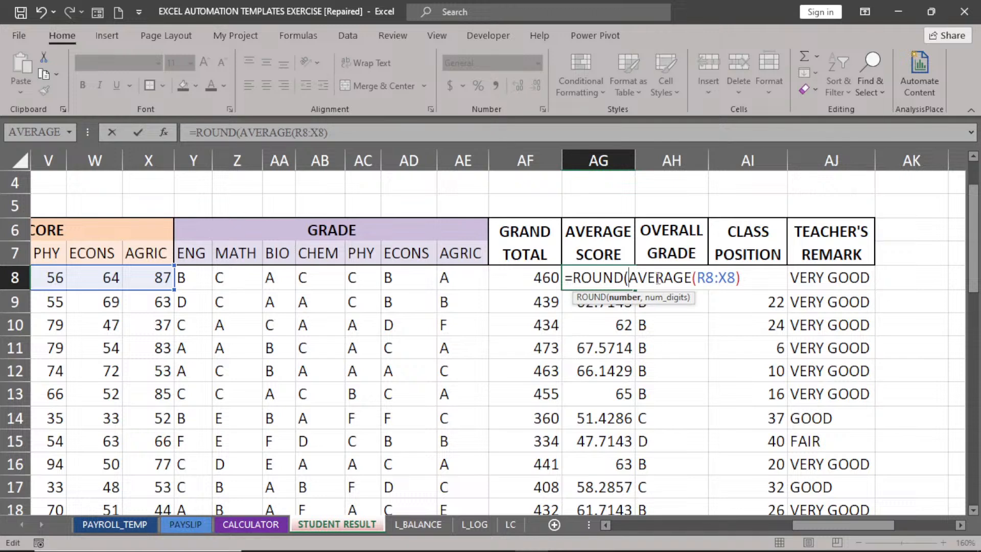
{"action": "left_click", "coordinate": [741, 283]}
{"action": "type", "text": ","}
{"action": "type", "text": "2)"}
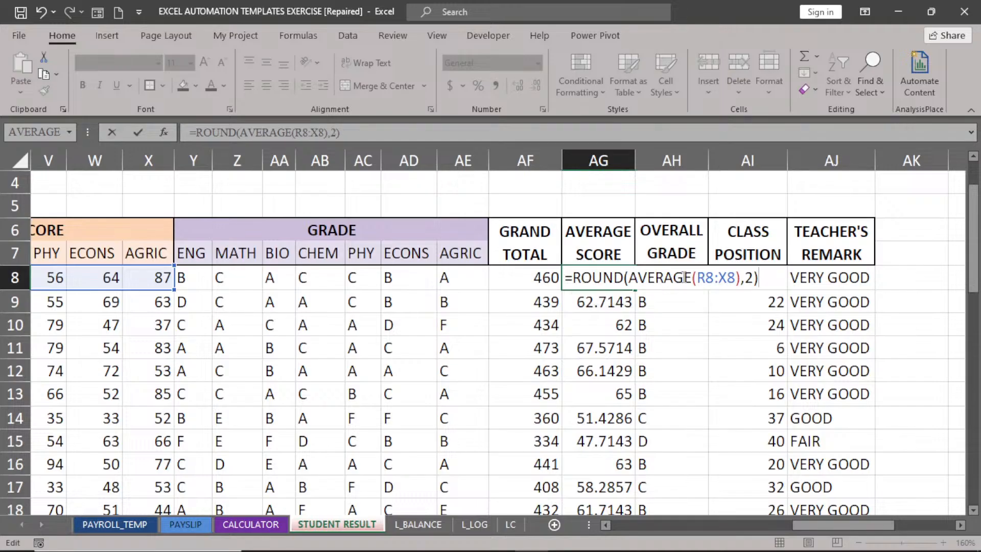
{"action": "key", "text": "Return"}
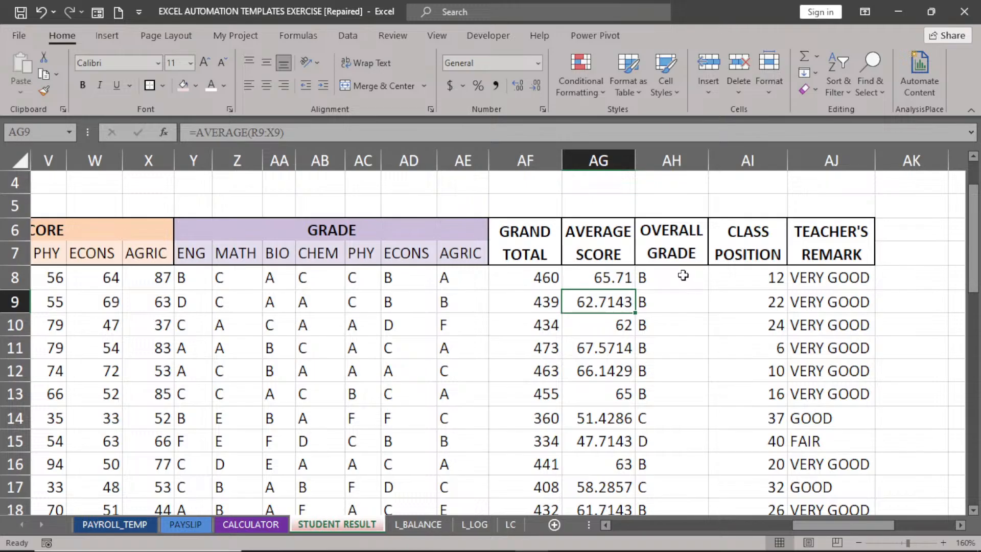
Copy the rounded average formula down the whole AVERAGE SCORE column AG.
{"action": "left_click", "coordinate": [613, 277]}
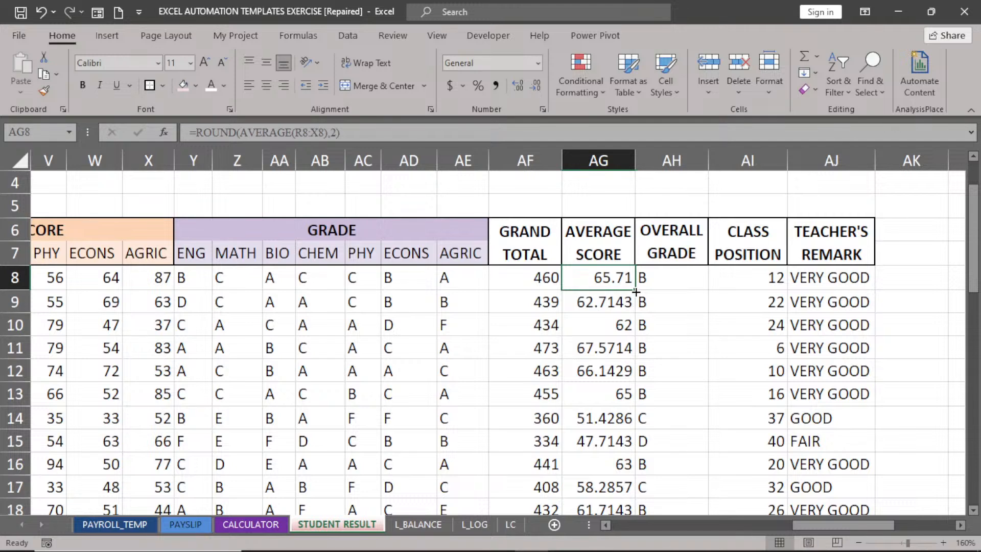
{"action": "double_click", "coordinate": [636, 291]}
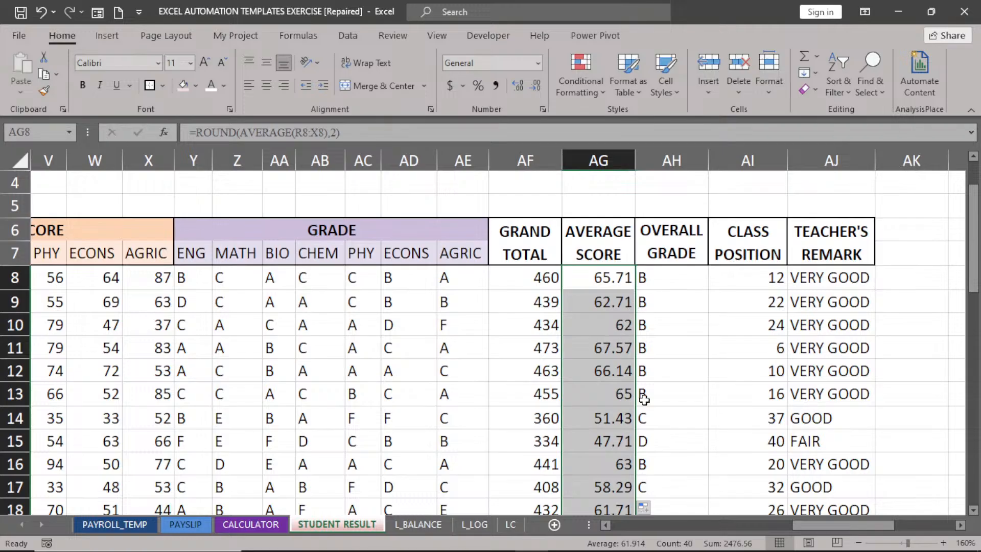
{"action": "left_click_drag", "start_coordinate": [975, 290], "coordinate": [976, 261]}
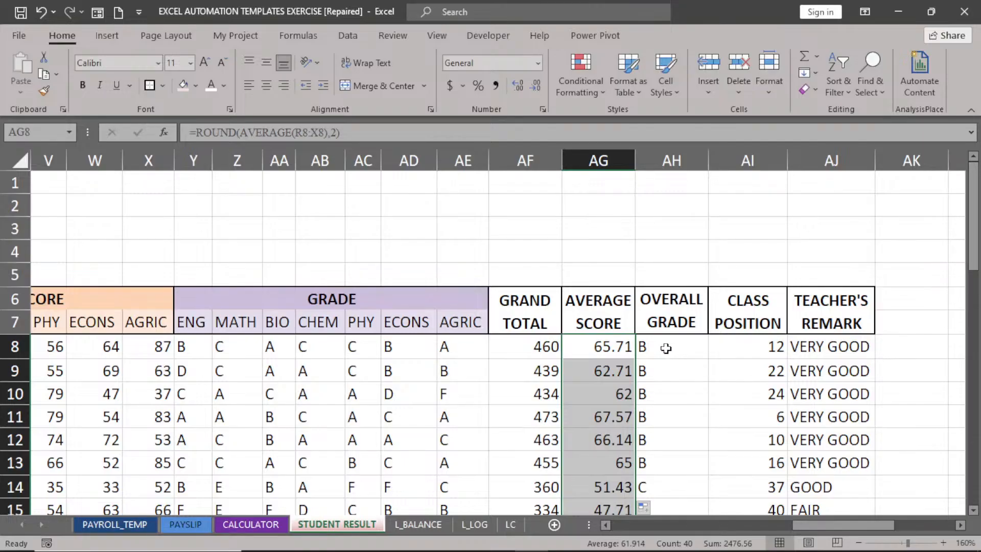
{"action": "left_click", "coordinate": [674, 161]}
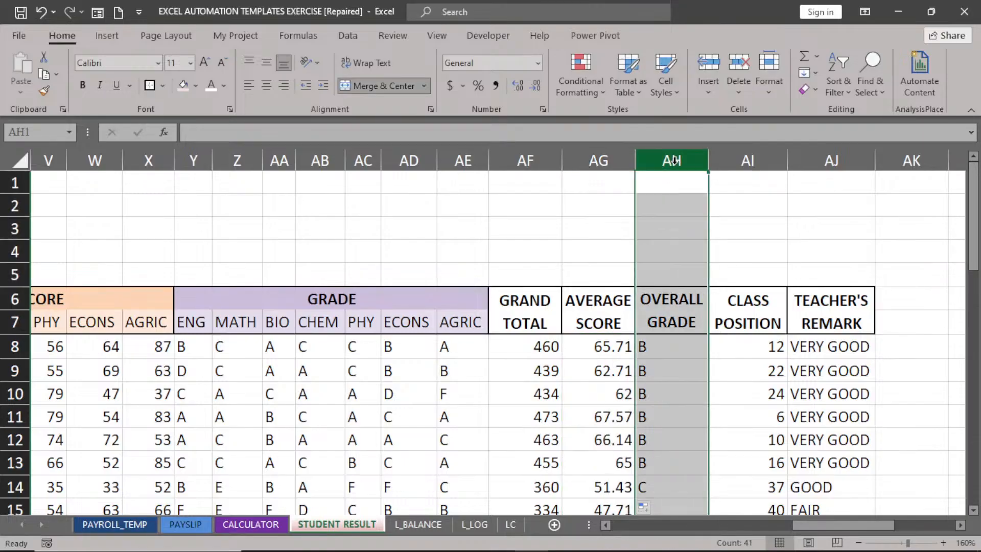
Right-align column AH's grades, re-centre the AH6 header, and scroll back to column D.
{"action": "left_click", "coordinate": [284, 91]}
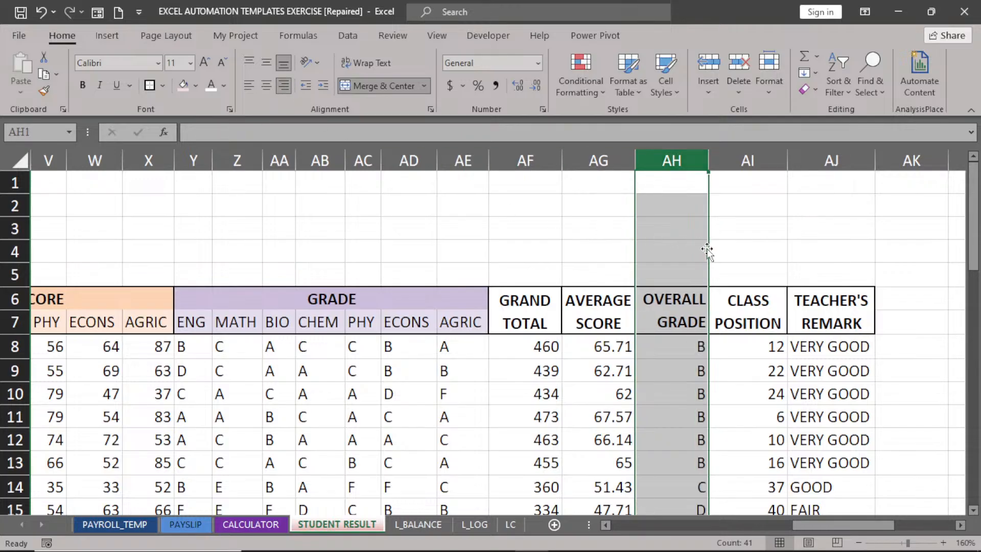
{"action": "left_click", "coordinate": [674, 298]}
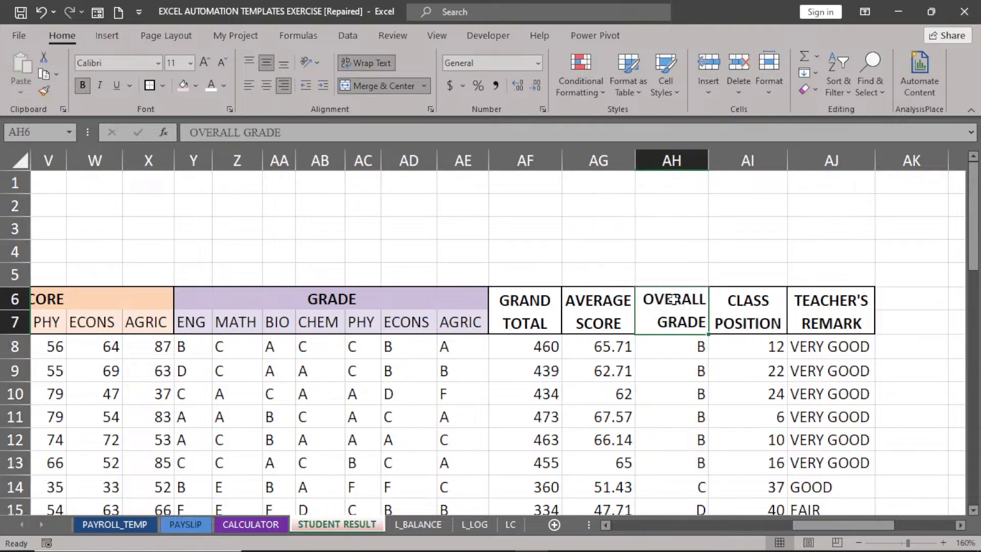
{"action": "left_click", "coordinate": [266, 86]}
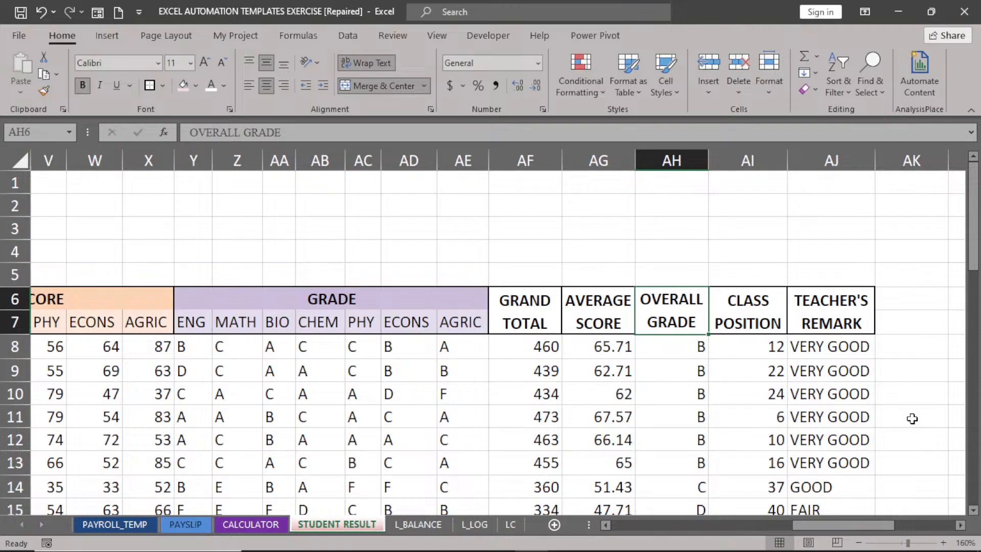
{"action": "left_click", "coordinate": [977, 237]}
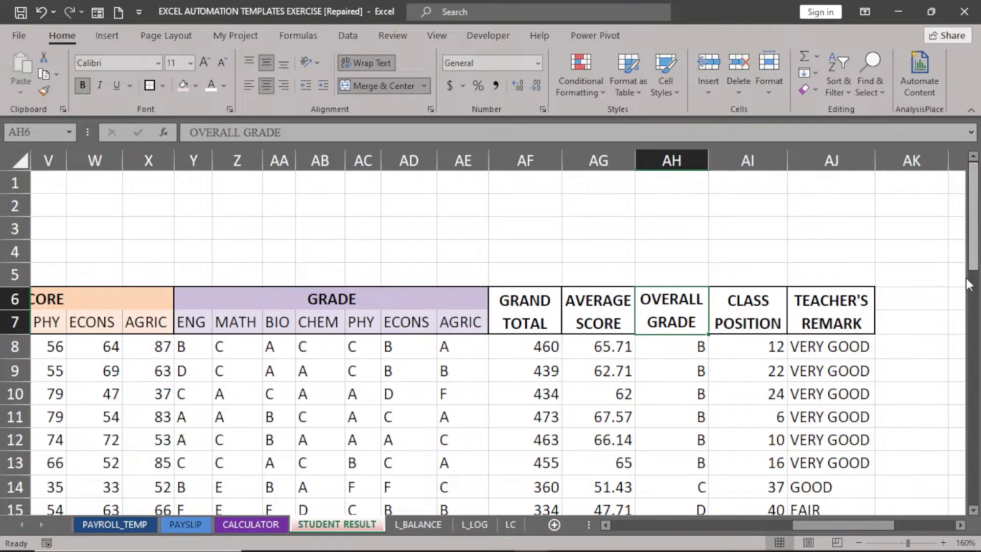
{"action": "left_click_drag", "start_coordinate": [843, 525], "coordinate": [671, 535]}
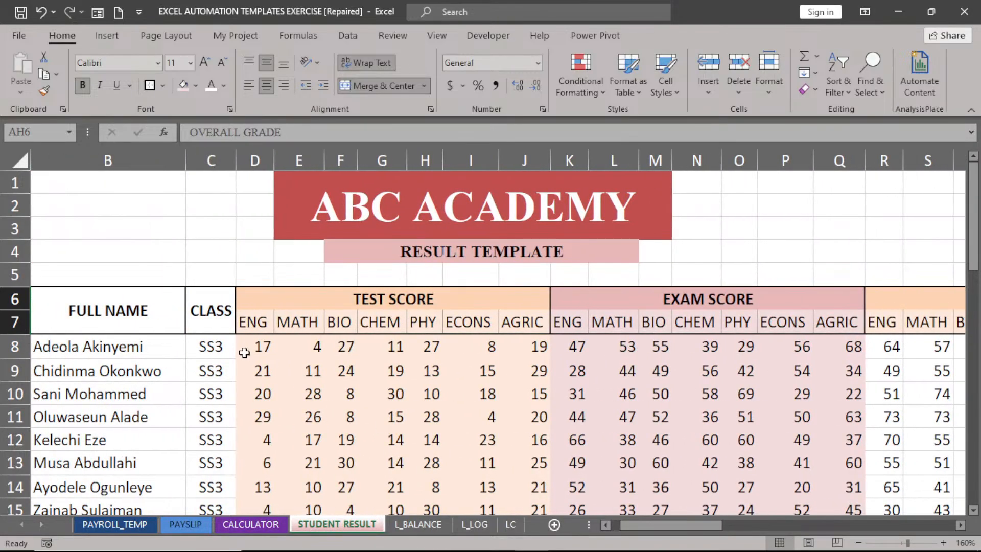
Delete the test and exam scores in D8:Q47 for all 40 students.
{"action": "left_click_drag", "start_coordinate": [253, 348], "coordinate": [820, 399]}
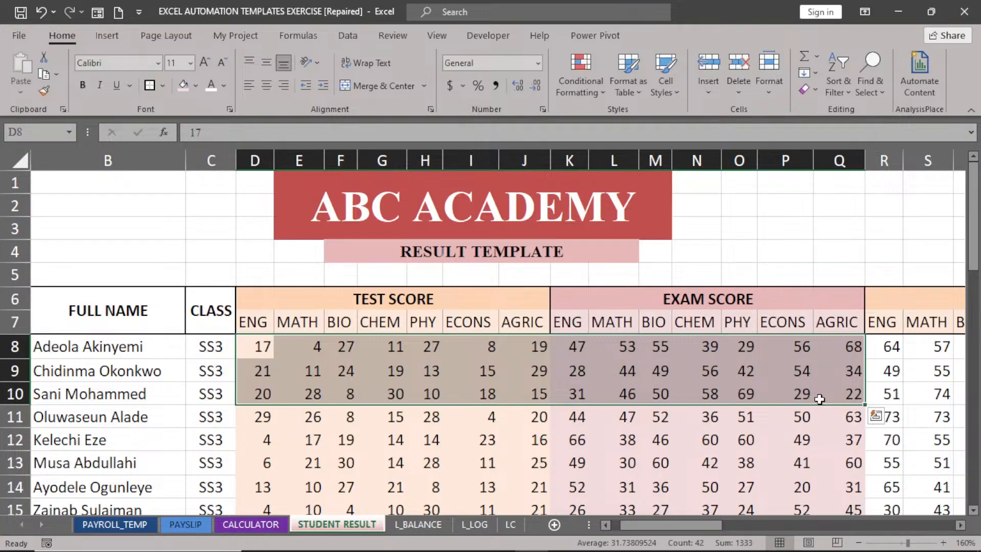
{"action": "left_click_drag", "start_coordinate": [687, 526], "coordinate": [647, 525]}
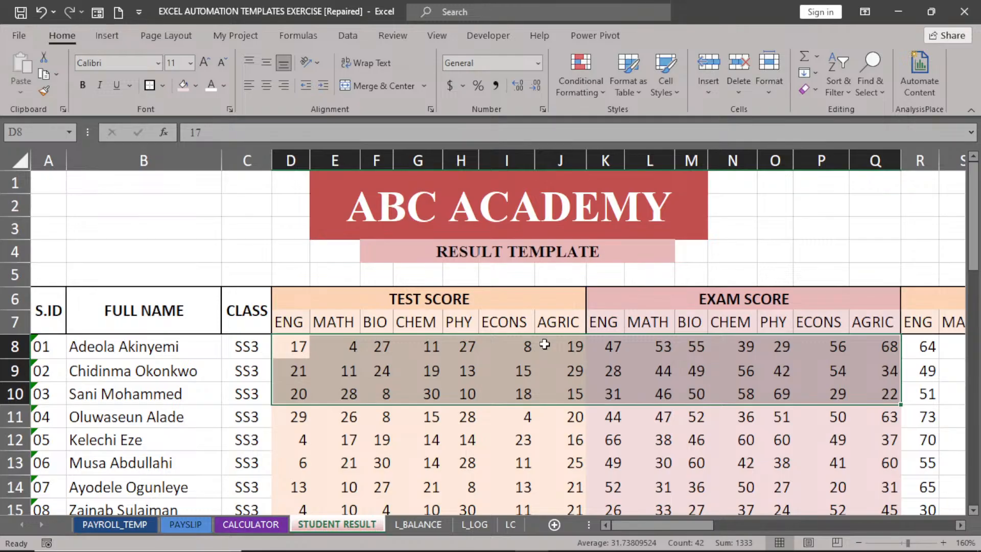
{"action": "left_click", "coordinate": [457, 378]}
{"action": "left_click_drag", "start_coordinate": [292, 347], "coordinate": [885, 323]}
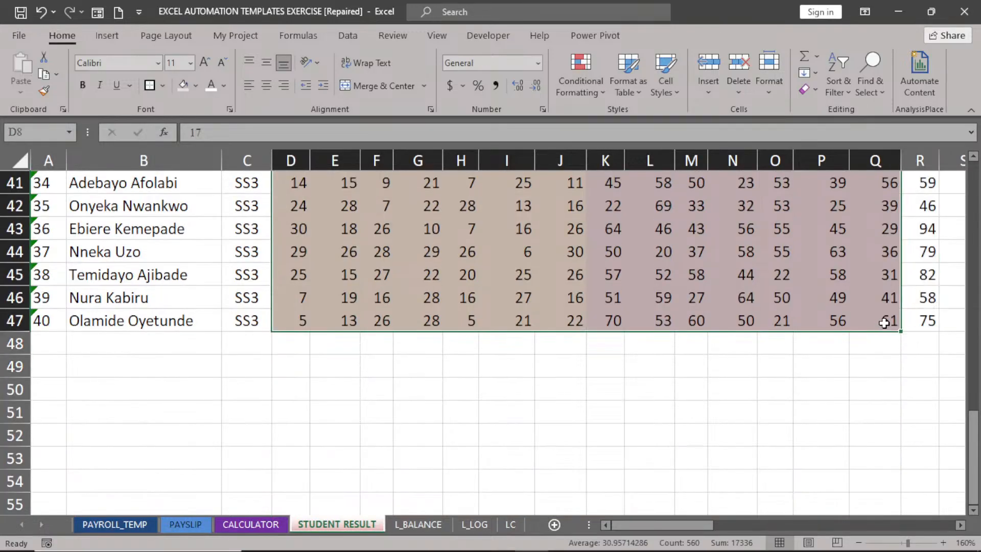
{"action": "key", "text": "Delete"}
{"action": "scroll", "coordinate": [884, 323], "scroll_direction": "up", "scroll_amount": 13}
{"action": "left_click", "coordinate": [733, 416]}
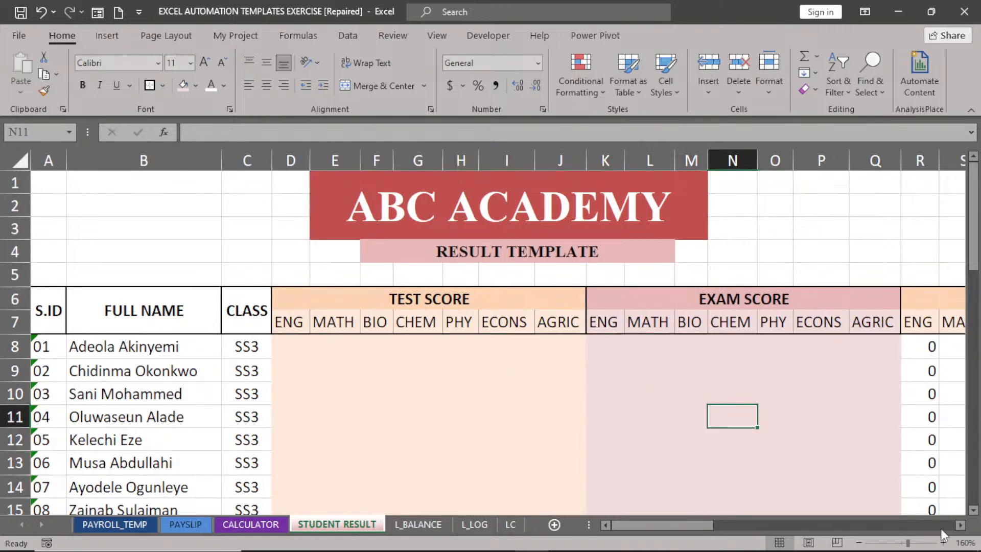
Switch to the PAYROLL_TEMP sheet of the ABC Limited payroll.
{"action": "left_click_drag", "start_coordinate": [673, 525], "coordinate": [668, 544]}
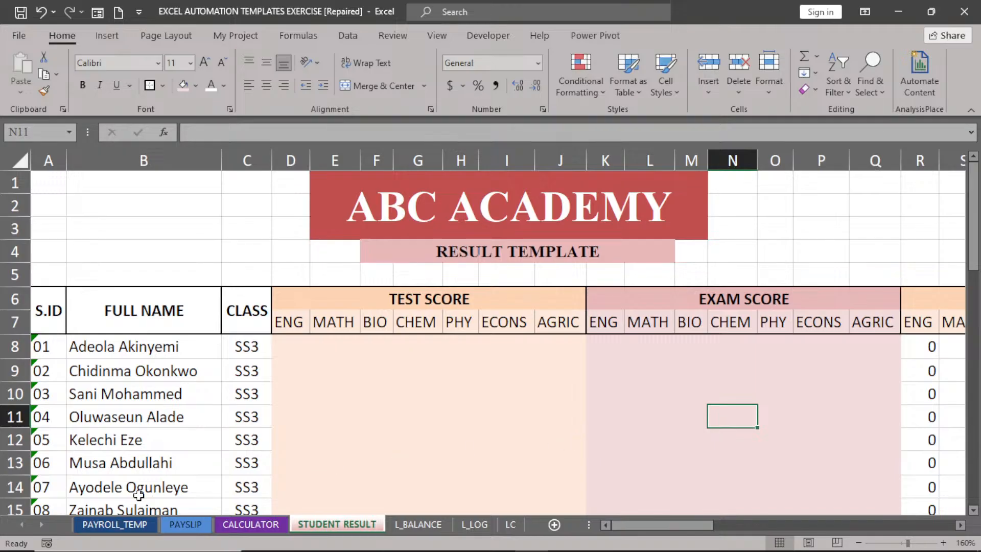
{"action": "left_click", "coordinate": [118, 523]}
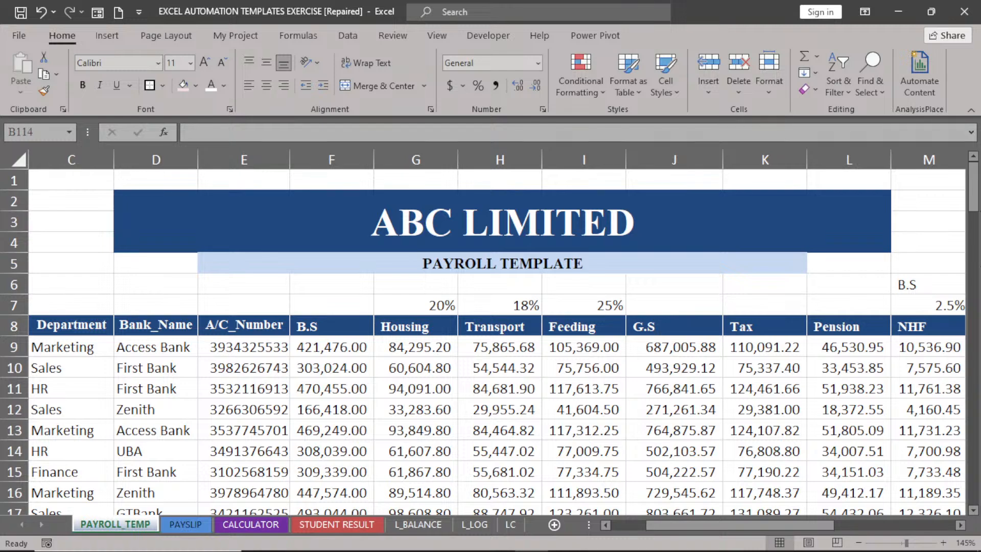
Delete the basic salary values from F9 down and the calculated pay cells G9:T109.
{"action": "left_click_drag", "start_coordinate": [975, 204], "coordinate": [979, 219]}
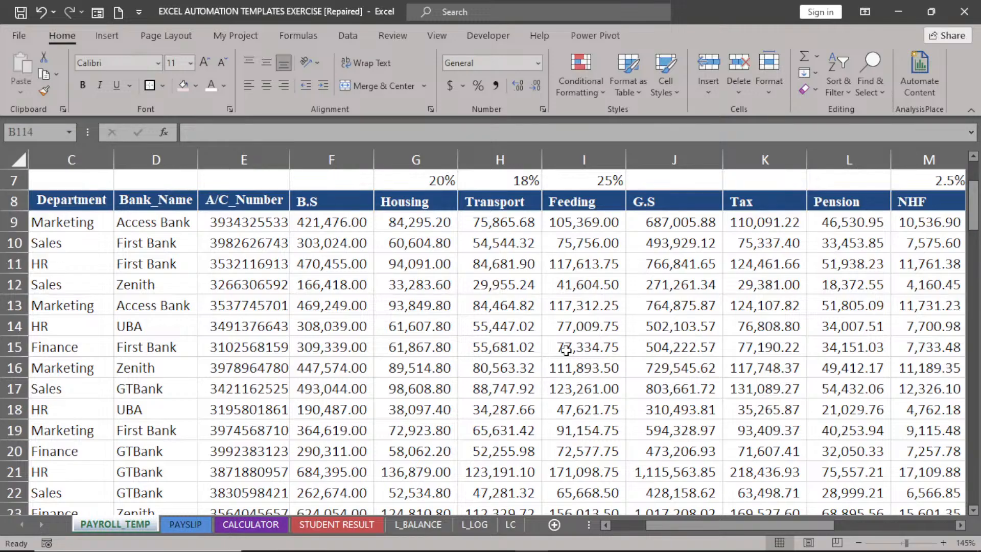
{"action": "left_click", "coordinate": [316, 220]}
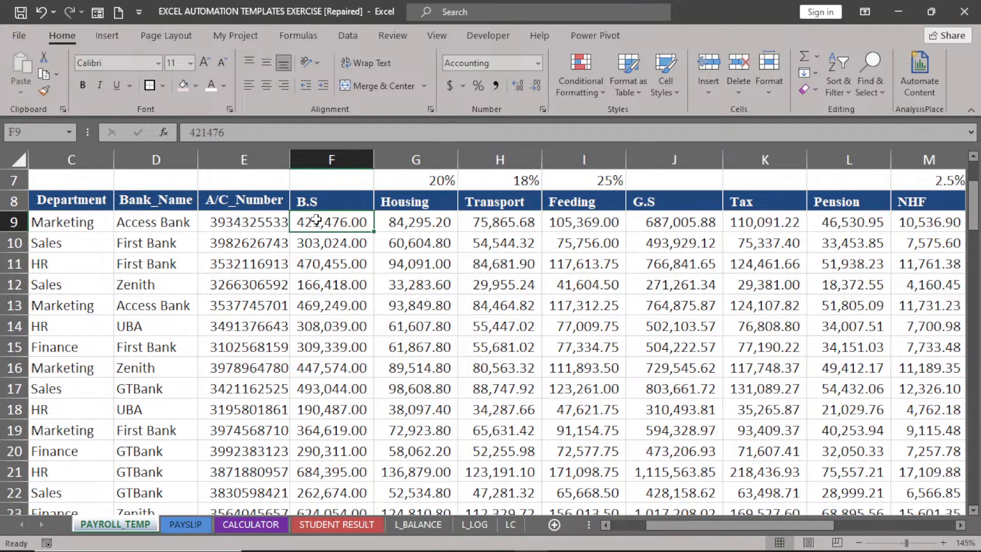
{"action": "key", "text": "ctrl+shift+Down"}
{"action": "key", "text": "Delete"}
{"action": "scroll", "coordinate": [316, 219], "scroll_direction": "up", "scroll_amount": 4}
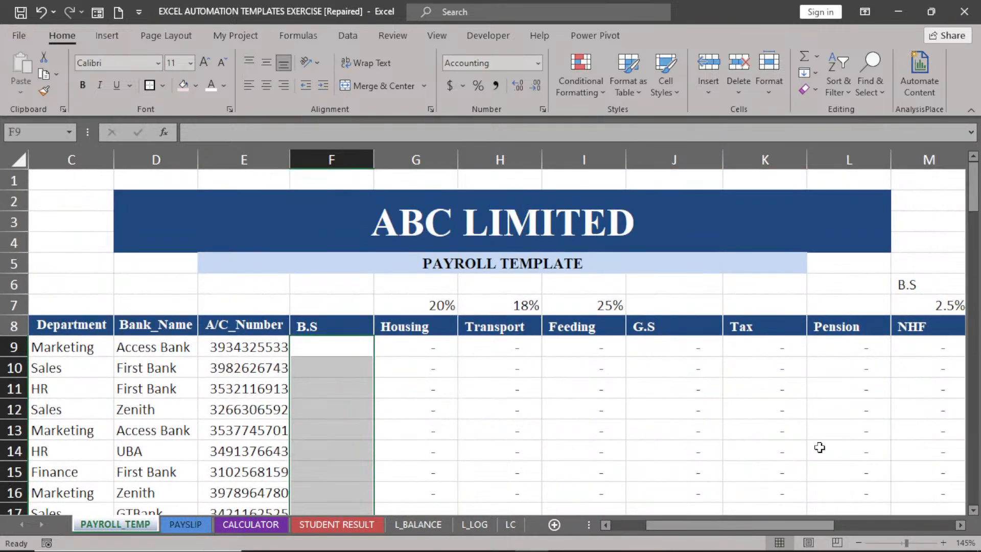
{"action": "mouse_move", "coordinate": [974, 194]}
{"action": "left_mouse_down"}
{"action": "mouse_move", "coordinate": [973, 258]}
{"action": "mouse_move", "coordinate": [975, 162]}
{"action": "mouse_move", "coordinate": [974, 180]}
{"action": "left_mouse_up"}
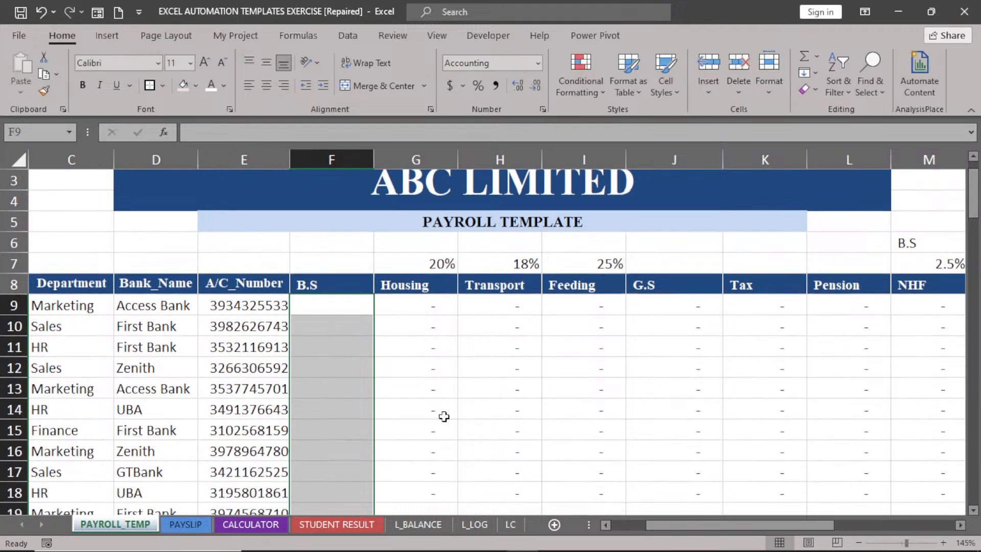
{"action": "left_click_drag", "start_coordinate": [388, 299], "coordinate": [801, 546]}
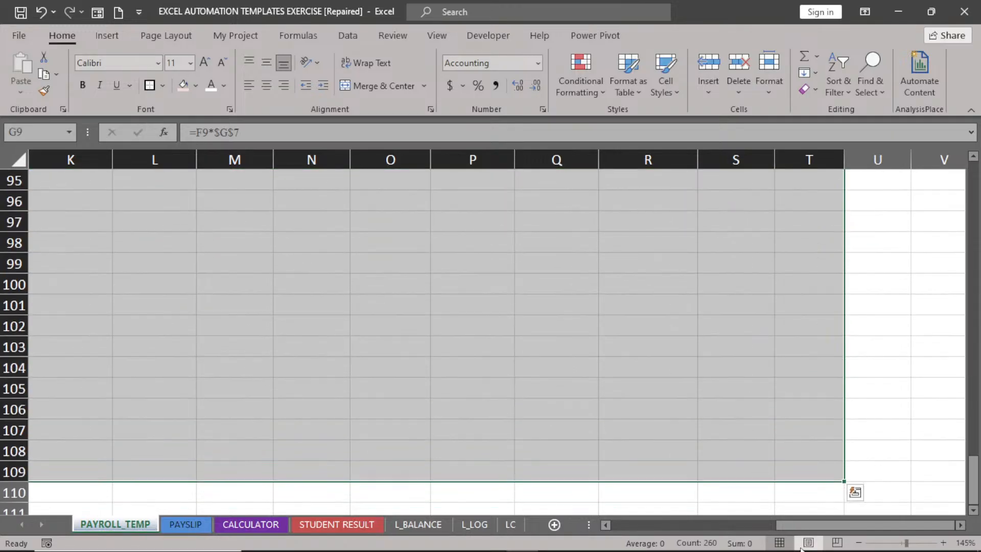
{"action": "key", "text": "Delete"}
{"action": "left_click", "coordinate": [501, 444]}
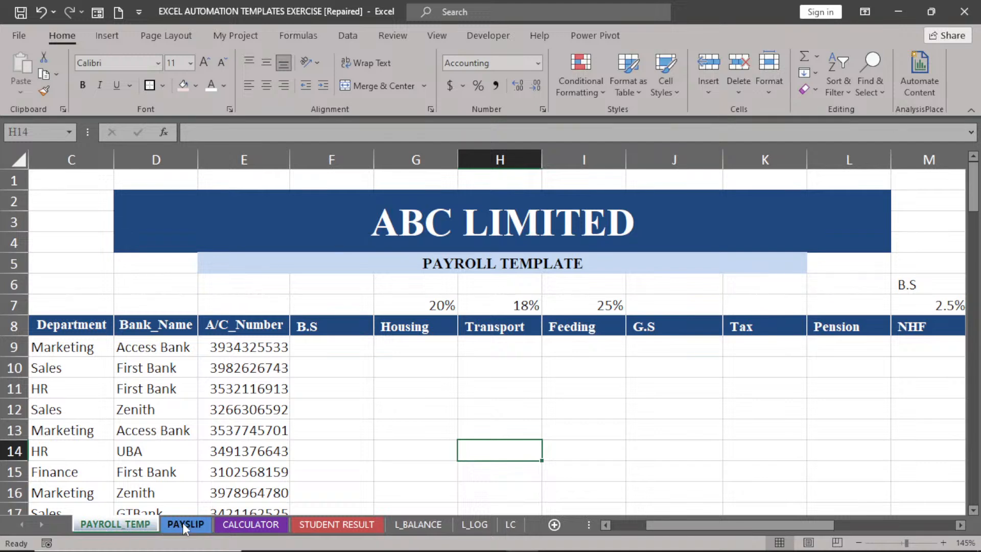
On the CALCULATOR sheet, clear the taxable income and tax amount figures in C12:D16.
{"action": "left_click", "coordinate": [237, 526]}
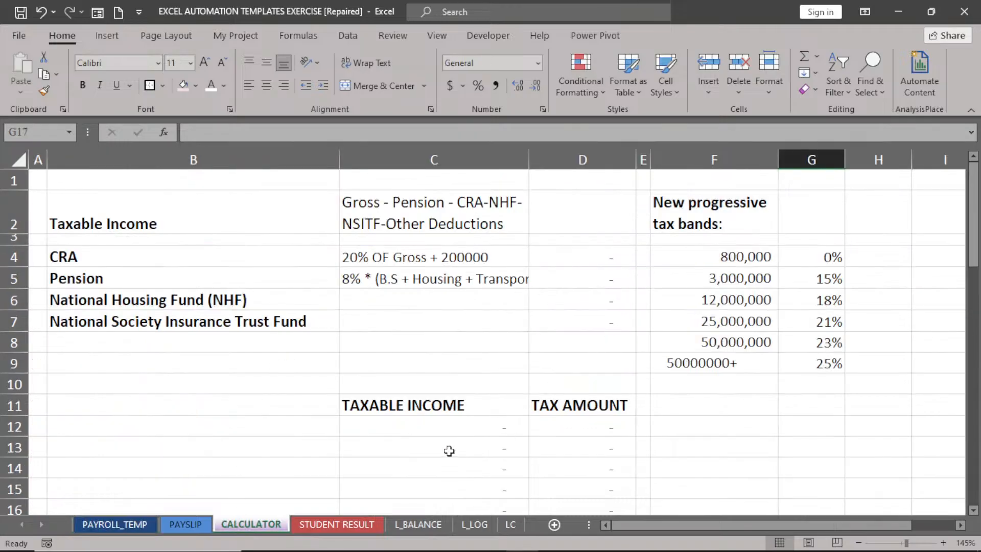
{"action": "left_click_drag", "start_coordinate": [409, 431], "coordinate": [578, 551]}
{"action": "key", "text": "Delete"}
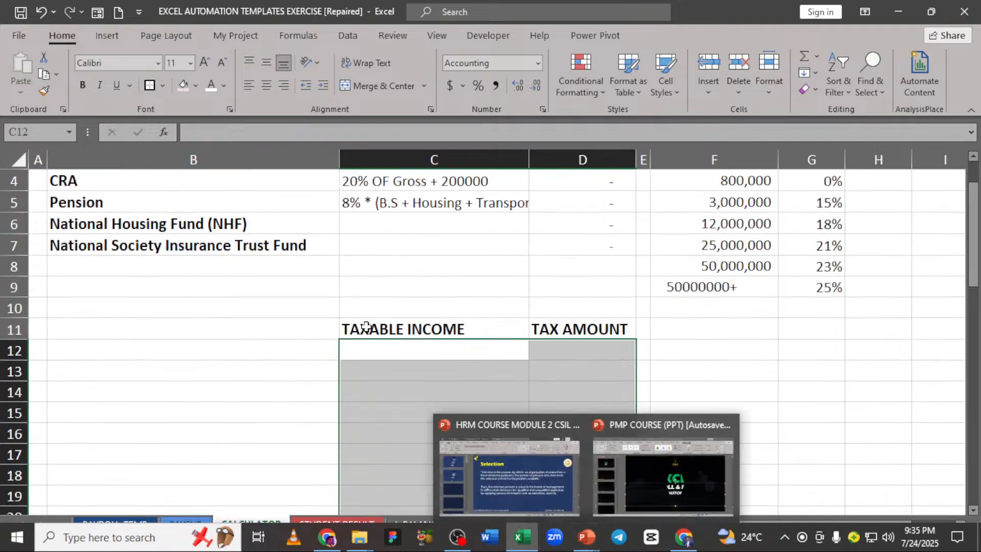
Clear the CRA to NSITF amounts in D4:D7 and widen column C to show the Pension formula.
{"action": "left_click_drag", "start_coordinate": [976, 287], "coordinate": [935, 265]}
{"action": "left_click_drag", "start_coordinate": [599, 256], "coordinate": [603, 323]}
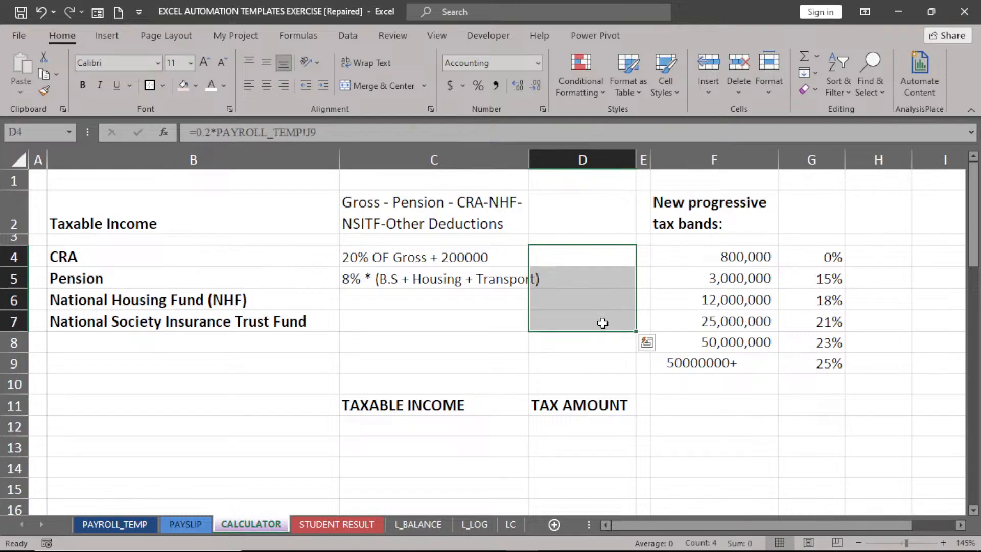
{"action": "key", "text": "Delete"}
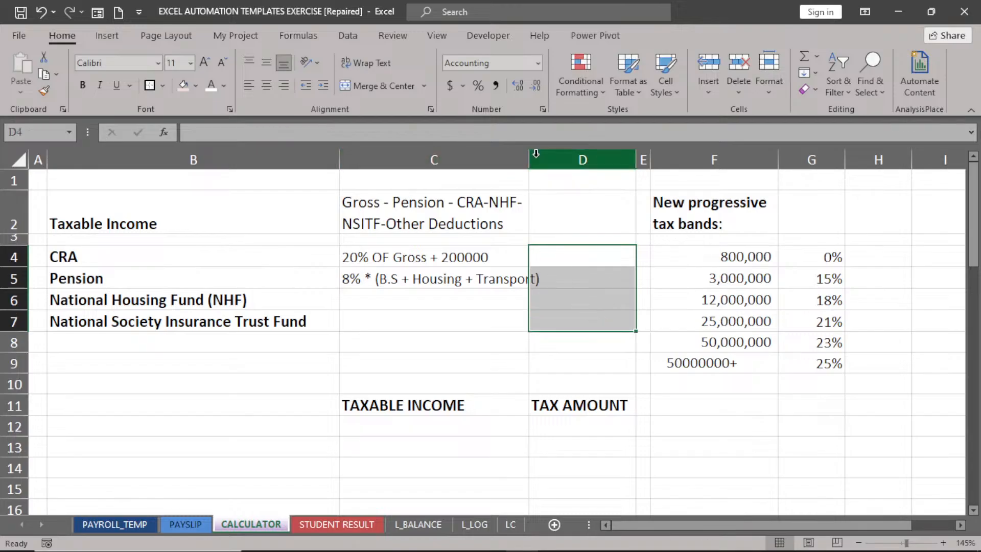
{"action": "left_click_drag", "start_coordinate": [529, 156], "coordinate": [555, 156]}
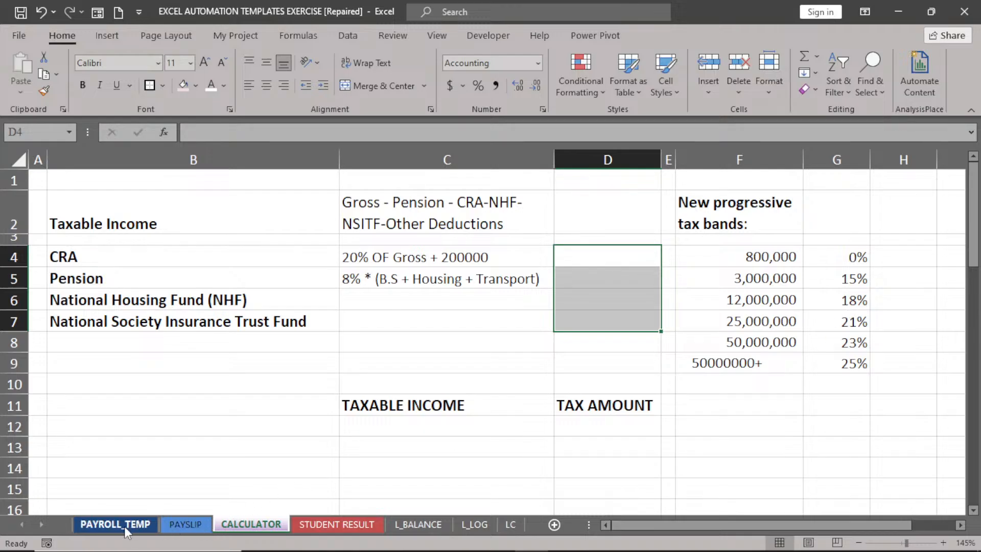
On the PAYSLIP sheet, set columns F through O to No Fill.
{"action": "left_click", "coordinate": [186, 525]}
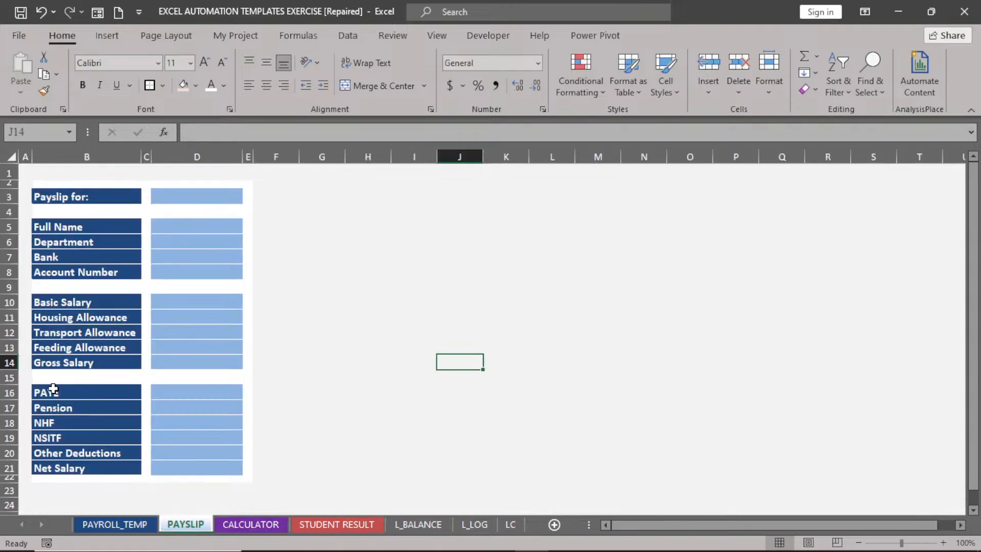
{"action": "left_click", "coordinate": [189, 230]}
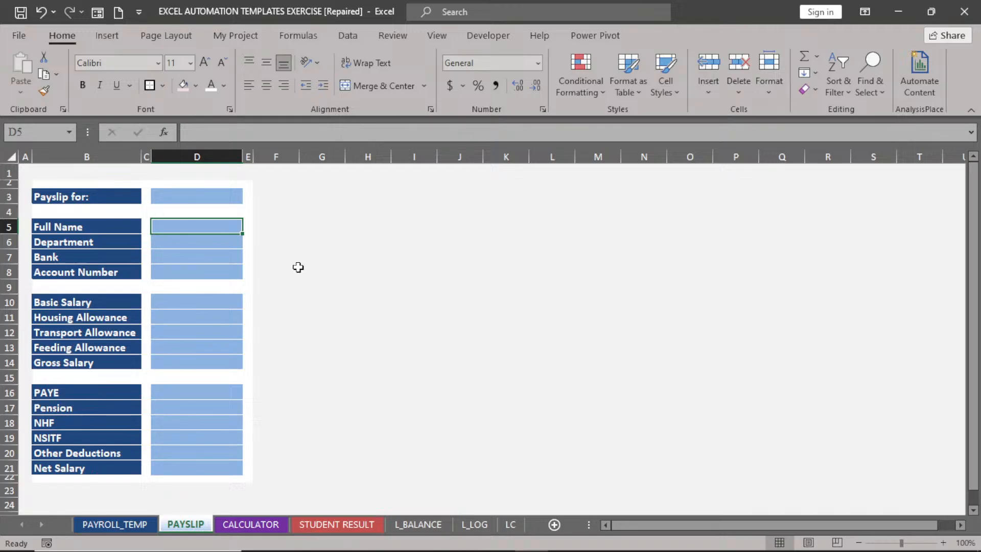
{"action": "left_click_drag", "start_coordinate": [278, 158], "coordinate": [692, 157]}
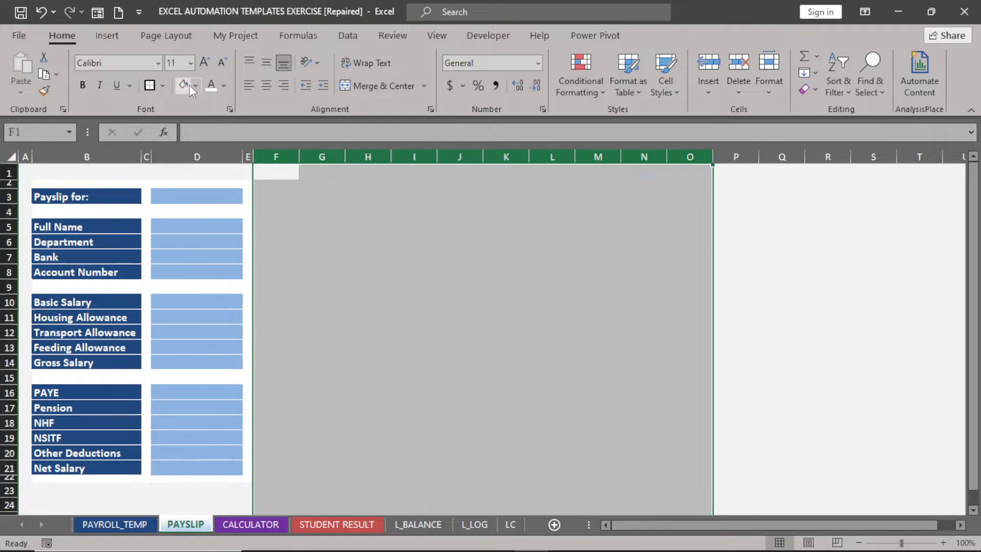
{"action": "left_click", "coordinate": [196, 86]}
{"action": "left_click", "coordinate": [198, 247]}
{"action": "left_click", "coordinate": [198, 88]}
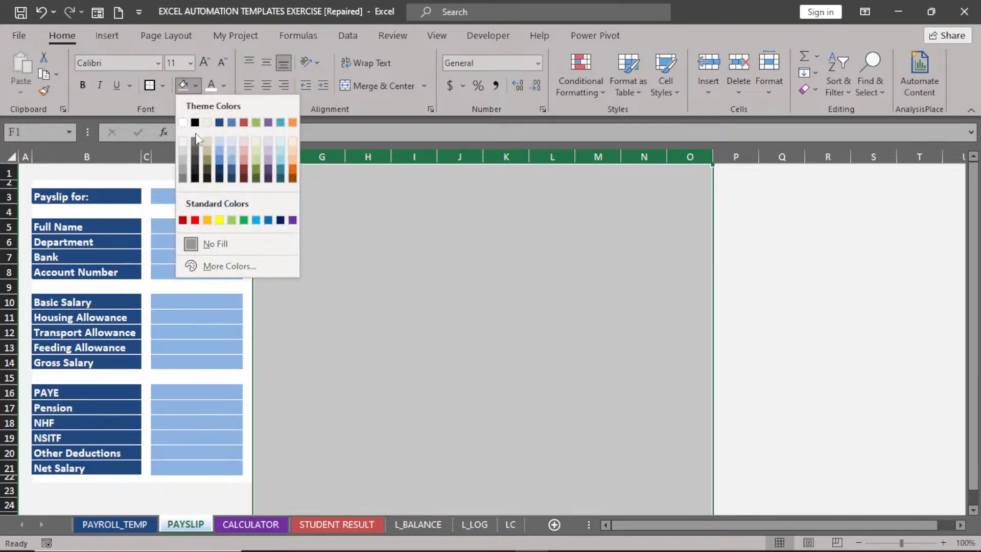
{"action": "left_click", "coordinate": [220, 244]}
{"action": "left_click", "coordinate": [432, 246]}
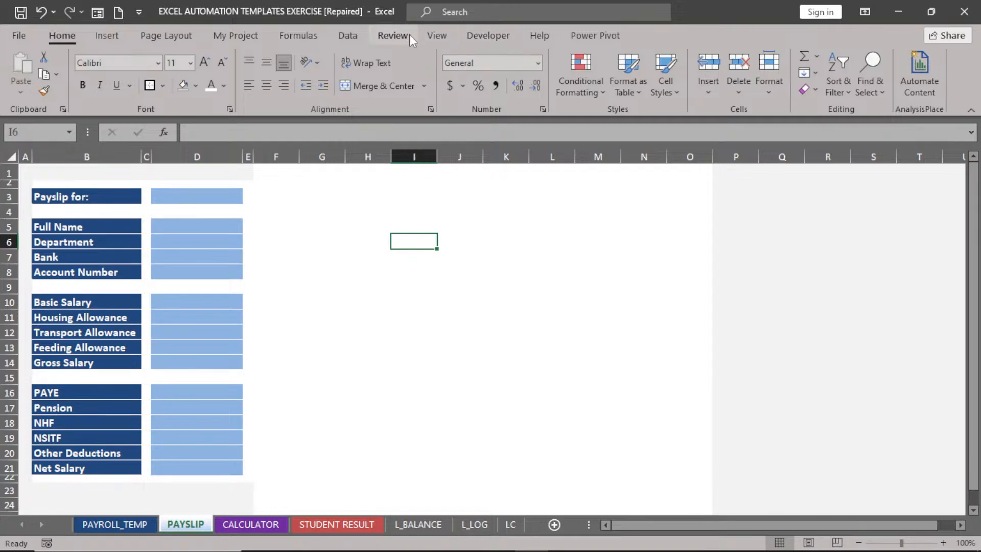
Toggle the View tab's Gridlines, Formula Bar and Headings, finishing with only gridlines hidden.
{"action": "left_click", "coordinate": [438, 36]}
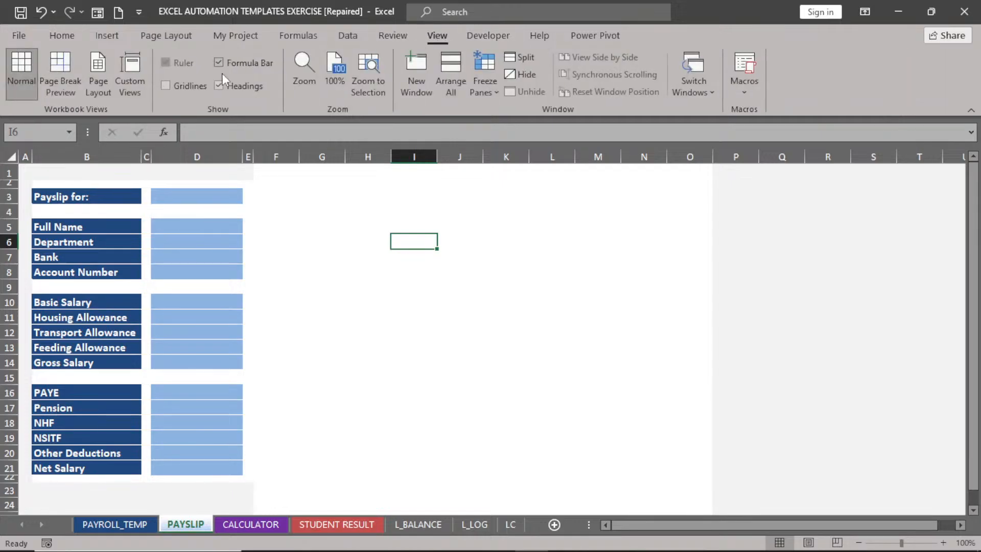
{"action": "left_click", "coordinate": [165, 86]}
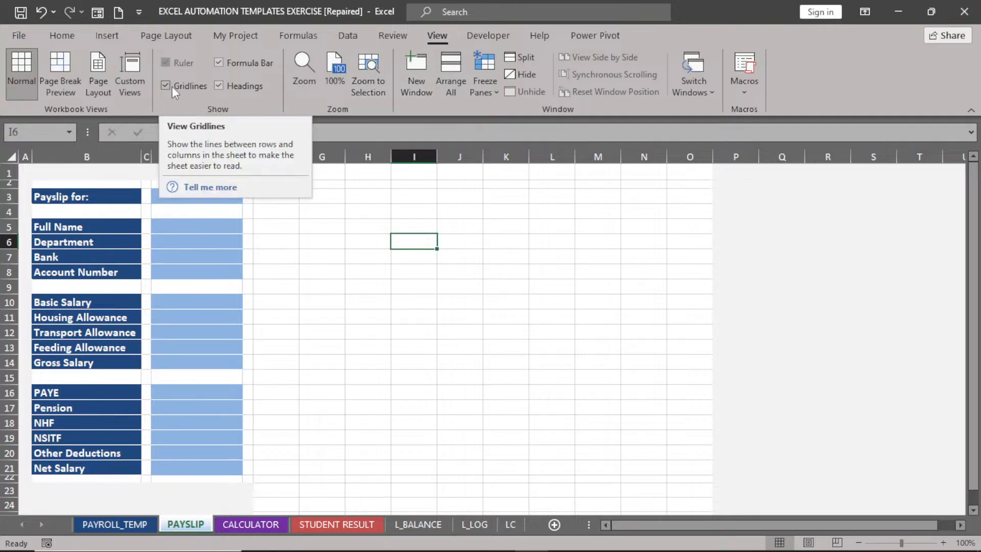
{"action": "left_click", "coordinate": [221, 61]}
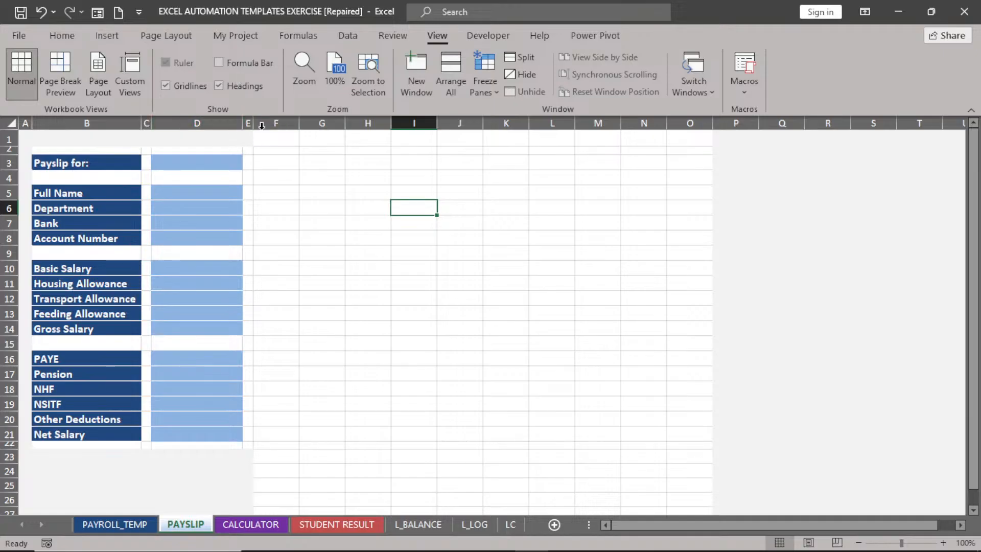
{"action": "left_click", "coordinate": [221, 83]}
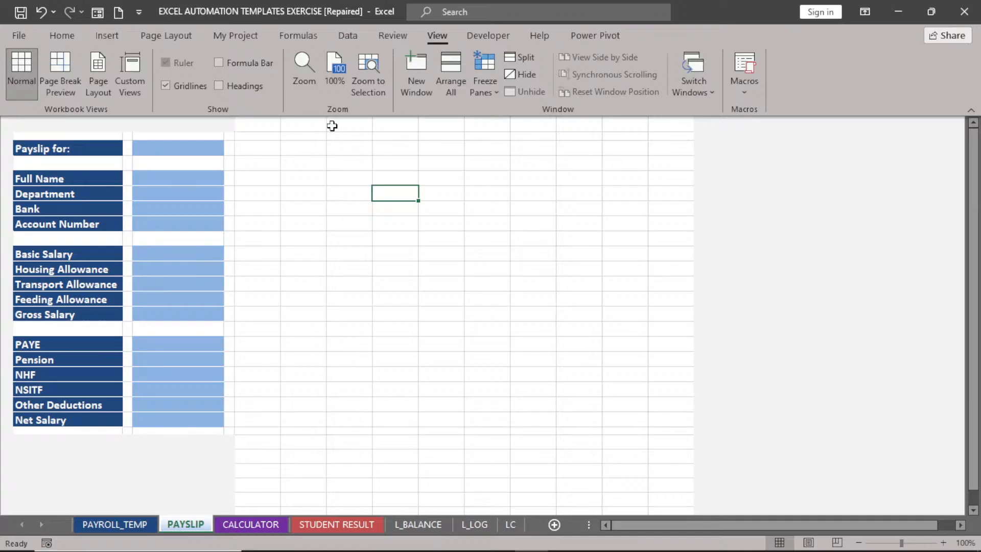
{"action": "left_click", "coordinate": [221, 84]}
{"action": "left_click", "coordinate": [217, 63]}
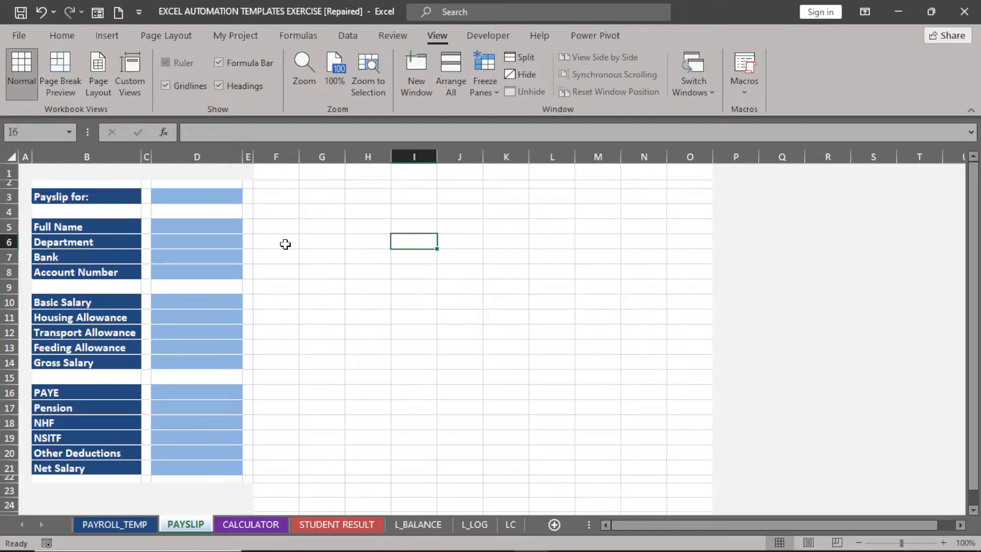
{"action": "left_click", "coordinate": [165, 86]}
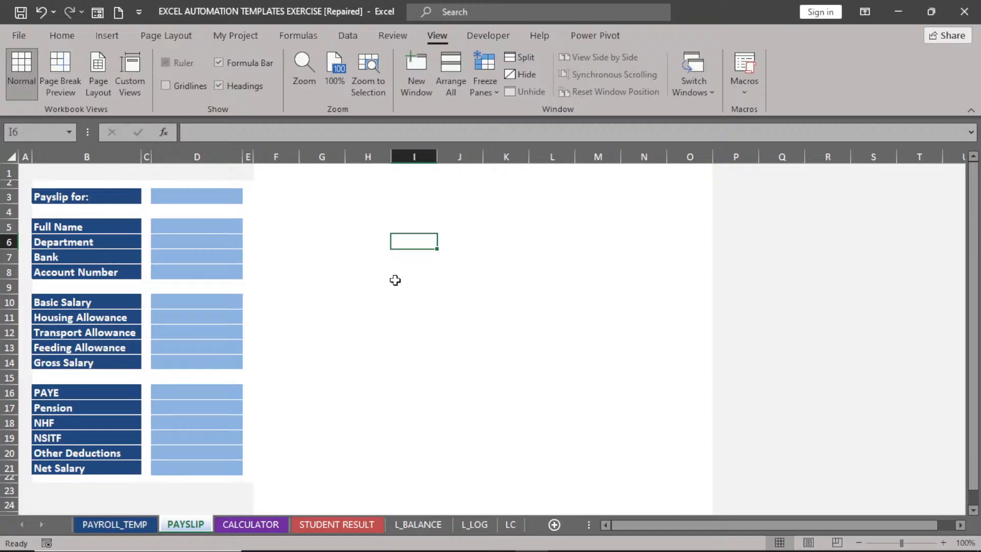
{"action": "left_click", "coordinate": [269, 158]}
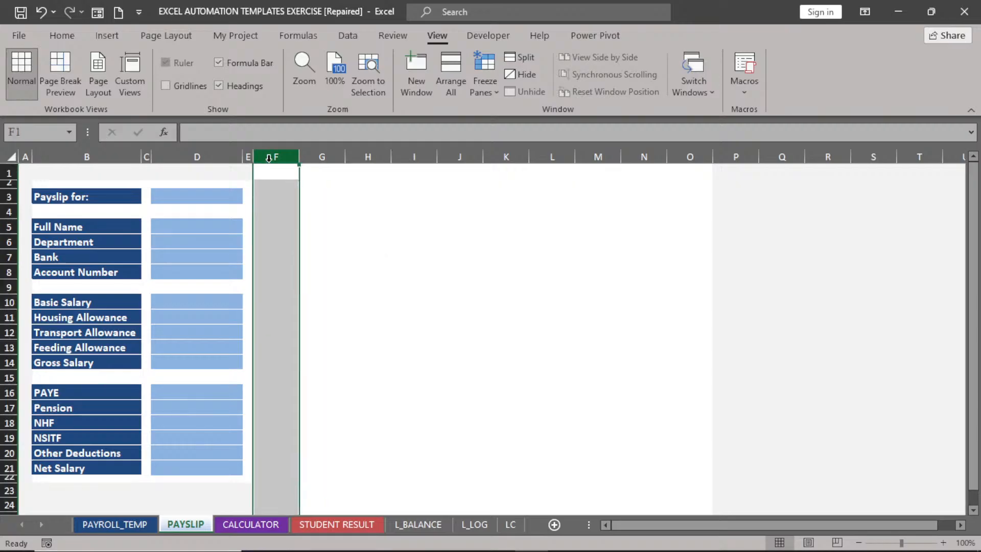
Fill columns F to the sheet's last column with White, Background 1, Darker 5%.
{"action": "key", "text": "ctrl+shift+Right"}
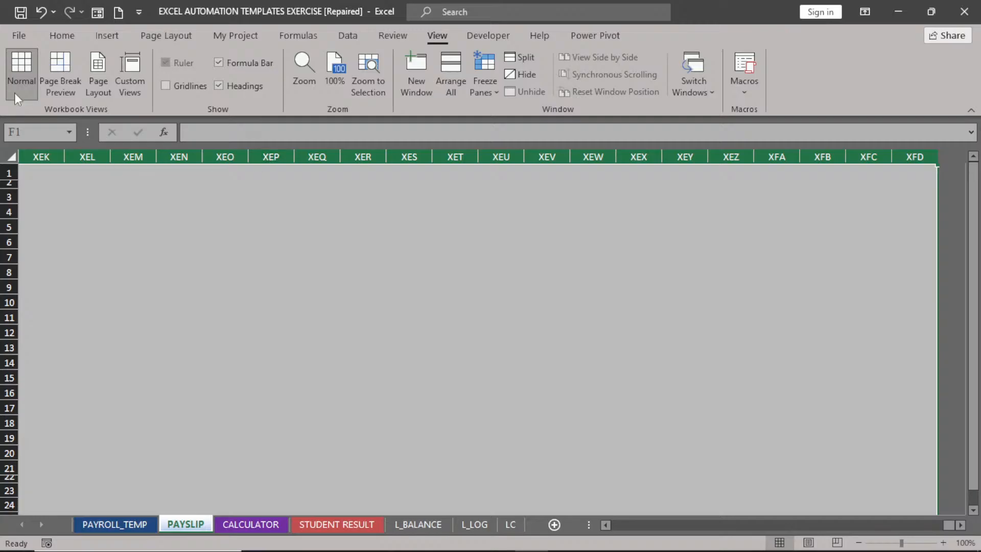
{"action": "left_click", "coordinate": [61, 36]}
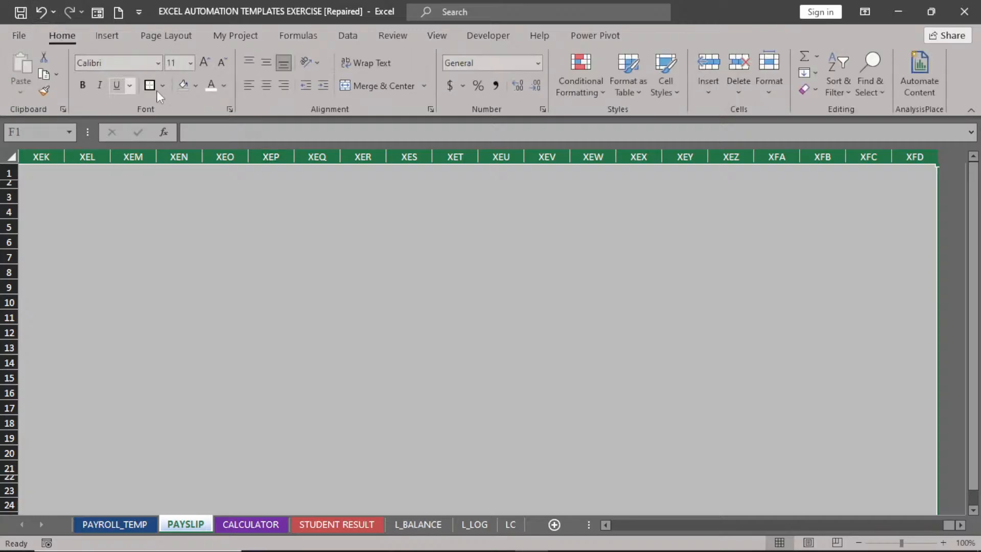
{"action": "left_click", "coordinate": [195, 85]}
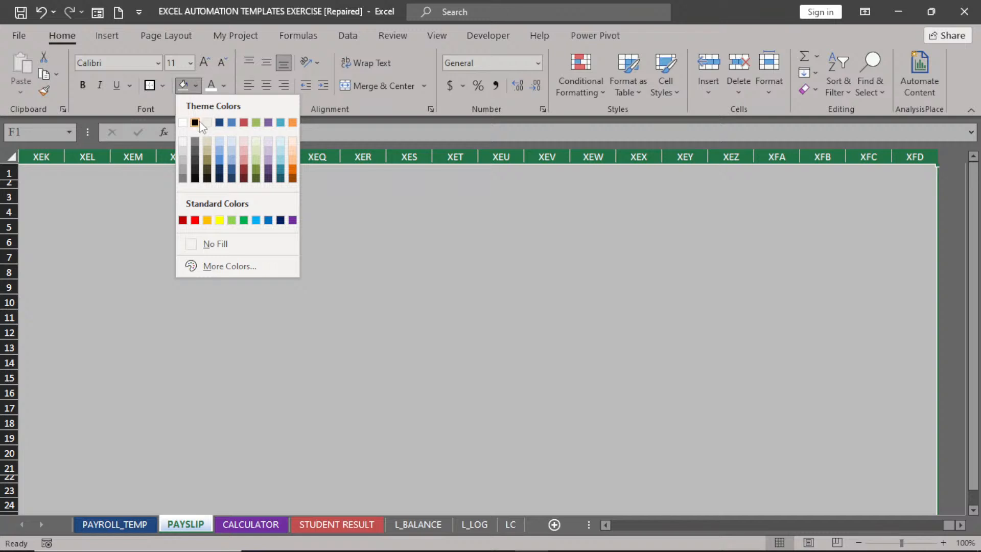
{"action": "left_click", "coordinate": [183, 146]}
{"action": "key", "text": "ctrl+BackSpace"}
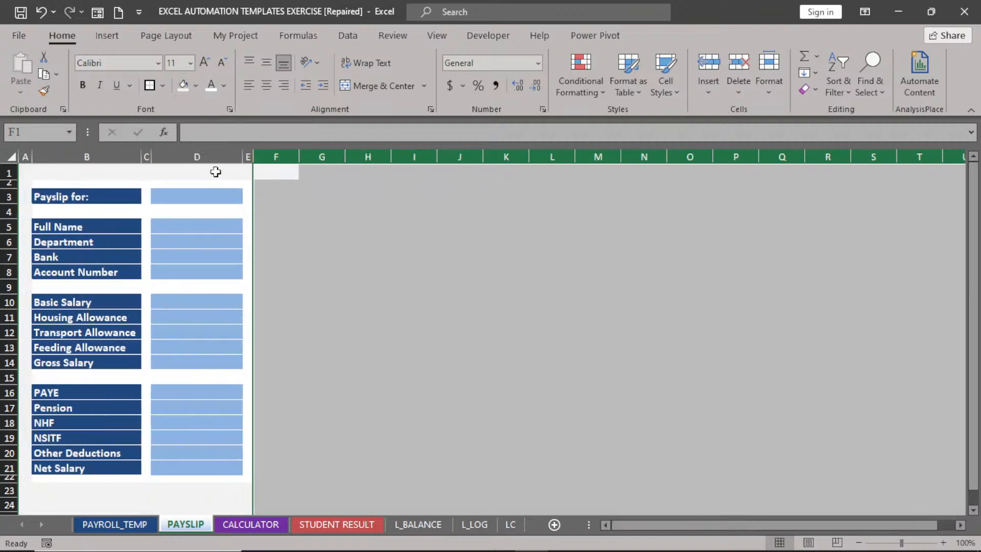
{"action": "left_click", "coordinate": [341, 280]}
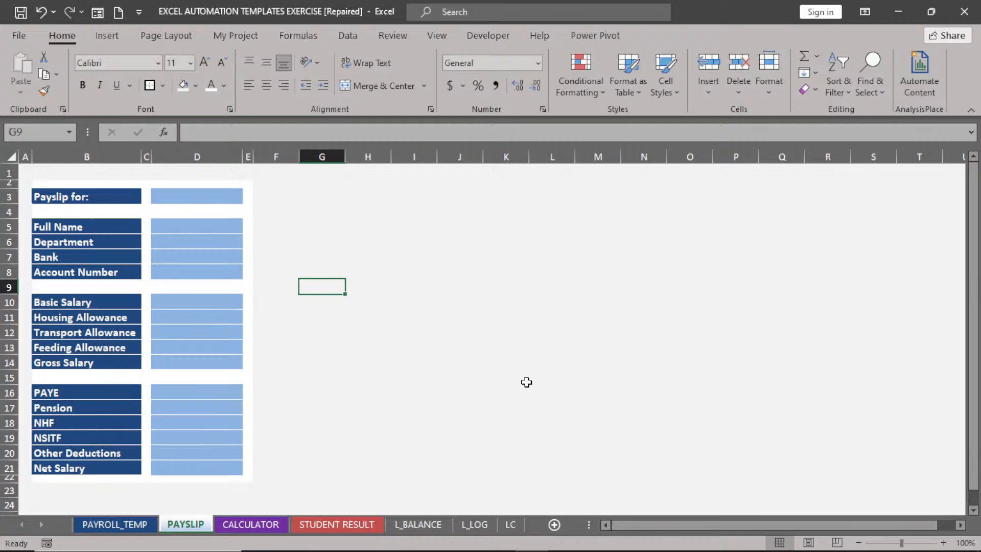
Return to the PAYROLL_TEMP sheet.
{"action": "left_click", "coordinate": [128, 527]}
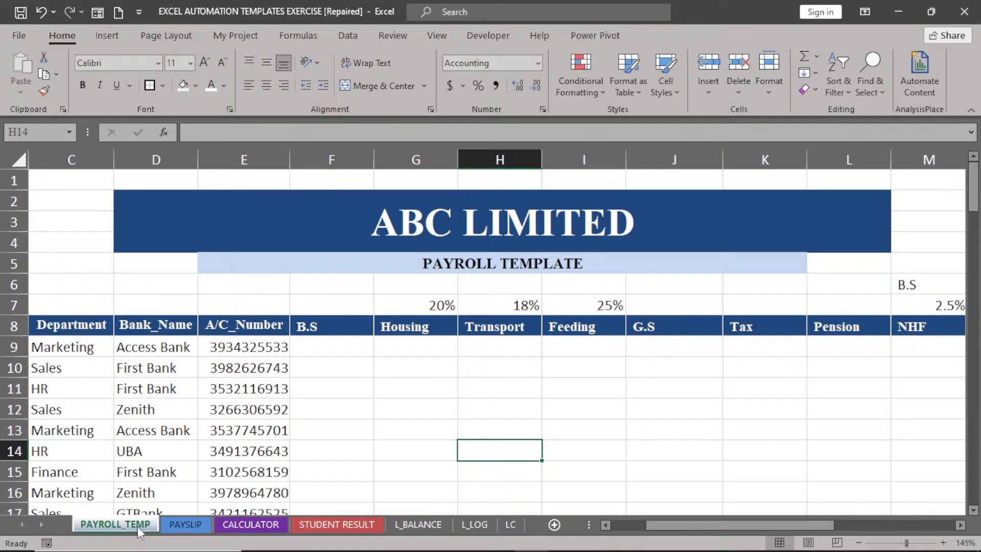
{"action": "left_click", "coordinate": [605, 525]}
{"action": "left_click", "coordinate": [605, 525]}
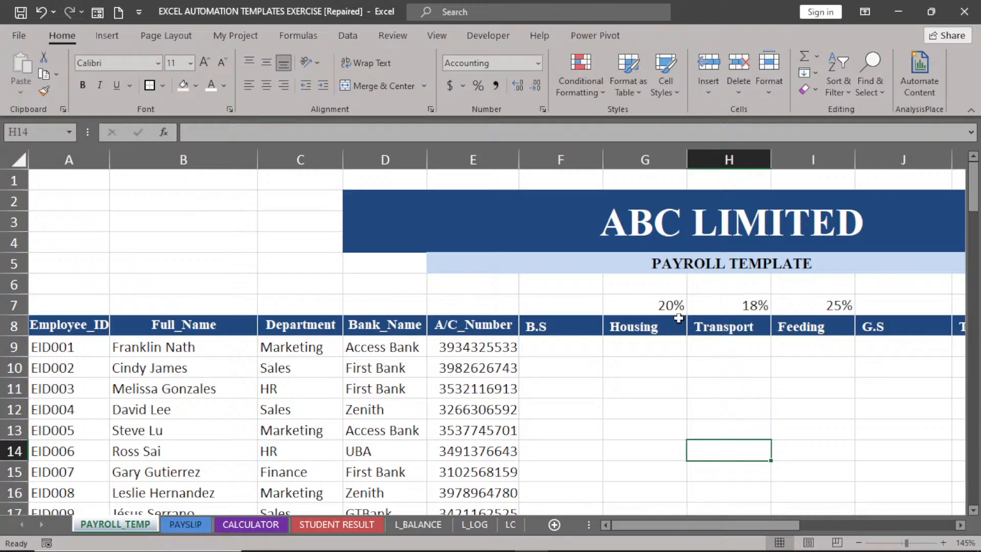
Change the G.S header in J8 to read 'Gross Salary'.
{"action": "left_click_drag", "start_coordinate": [679, 318], "coordinate": [789, 332]}
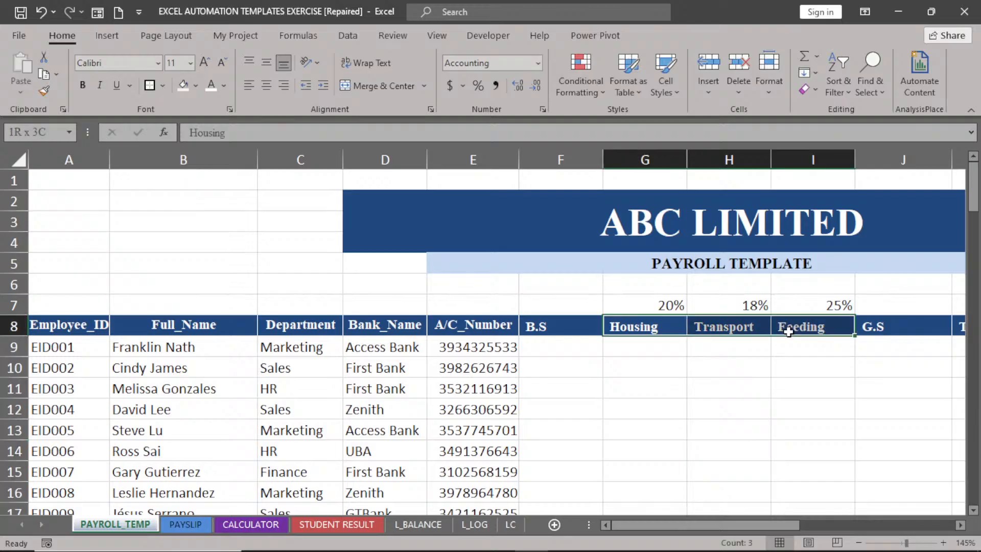
{"action": "left_click", "coordinate": [790, 331]}
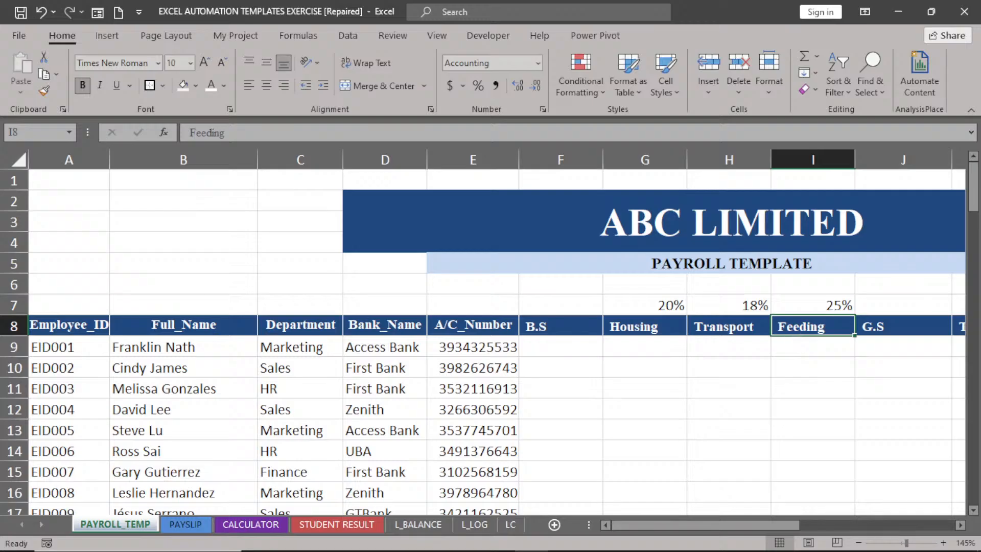
{"action": "left_click", "coordinate": [961, 525]}
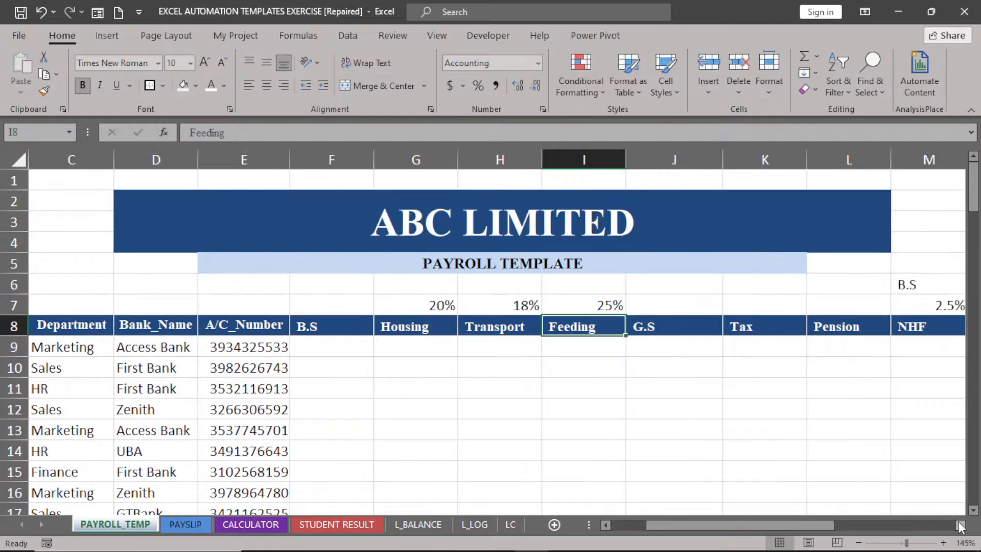
{"action": "double_click", "coordinate": [643, 326]}
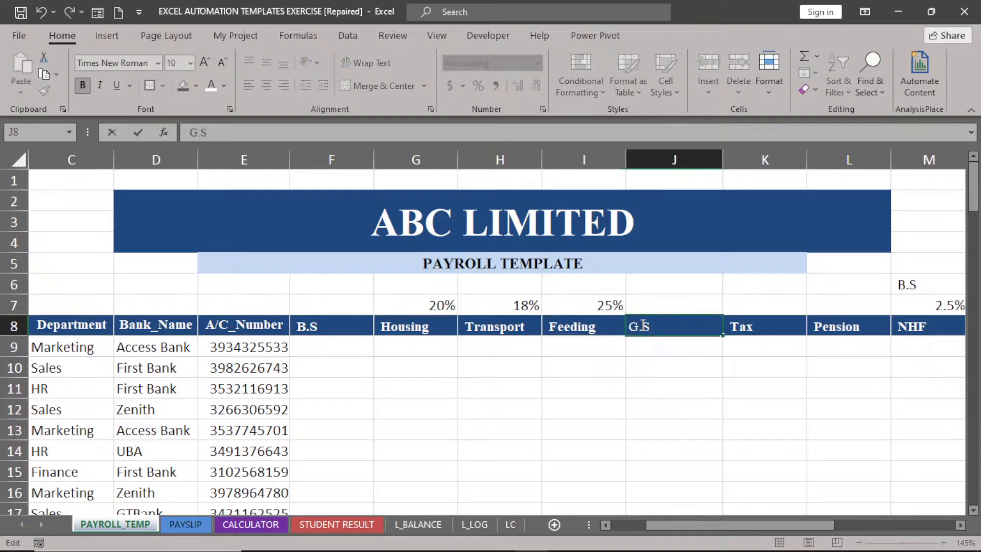
{"action": "key", "text": "BackSpace"}
{"action": "type", "text": "ross"}
{"action": "key", "text": "Right"}
{"action": "type", "text": "a"}
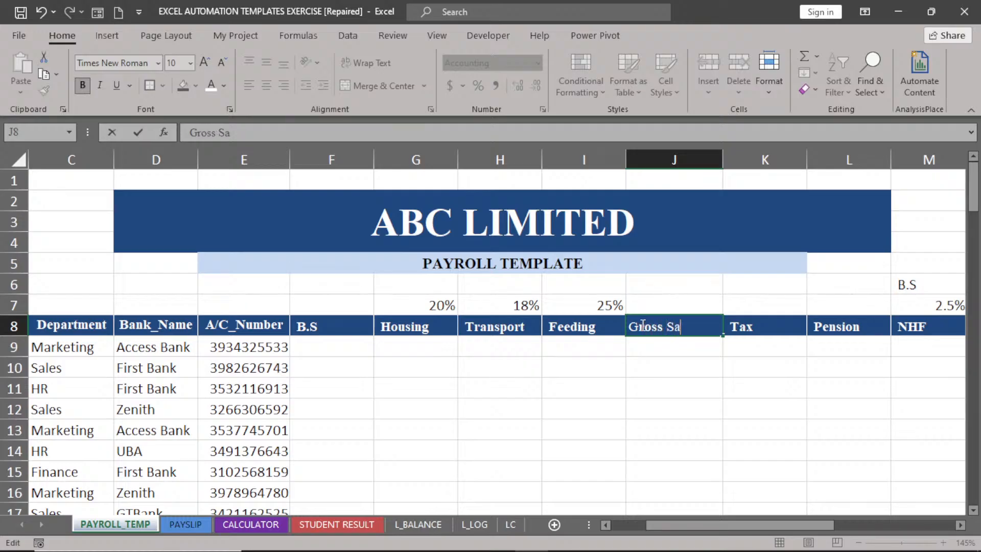
{"action": "type", "text": "lary"}
Change the B.S header in F8 to read 'Basic Salary'.
{"action": "left_click", "coordinate": [309, 327]}
{"action": "double_click", "coordinate": [310, 327]}
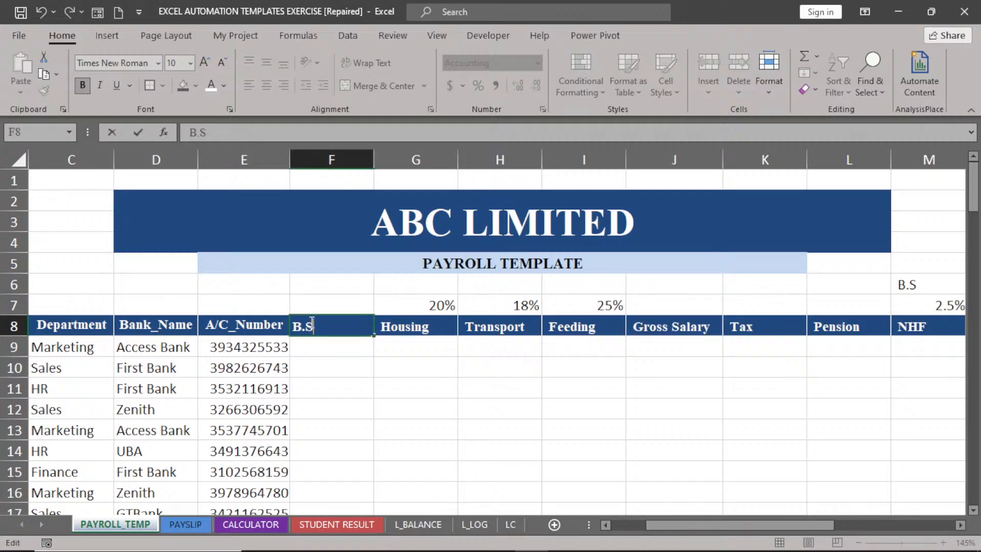
{"action": "left_click", "coordinate": [305, 328]}
{"action": "key", "text": "BackSpace"}
{"action": "type", "text": "asic Sa"}
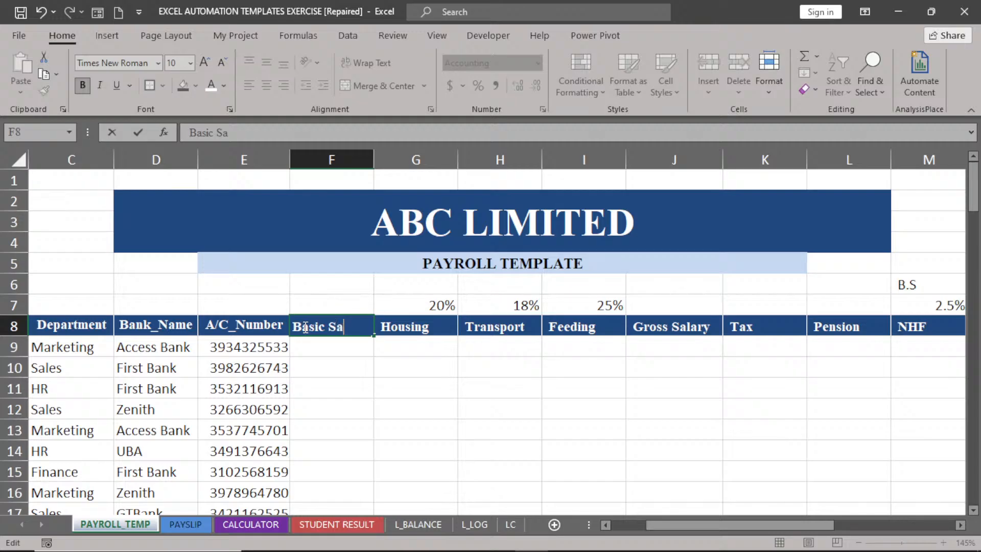
{"action": "type", "text": "lary"}
{"action": "left_click", "coordinate": [668, 328]}
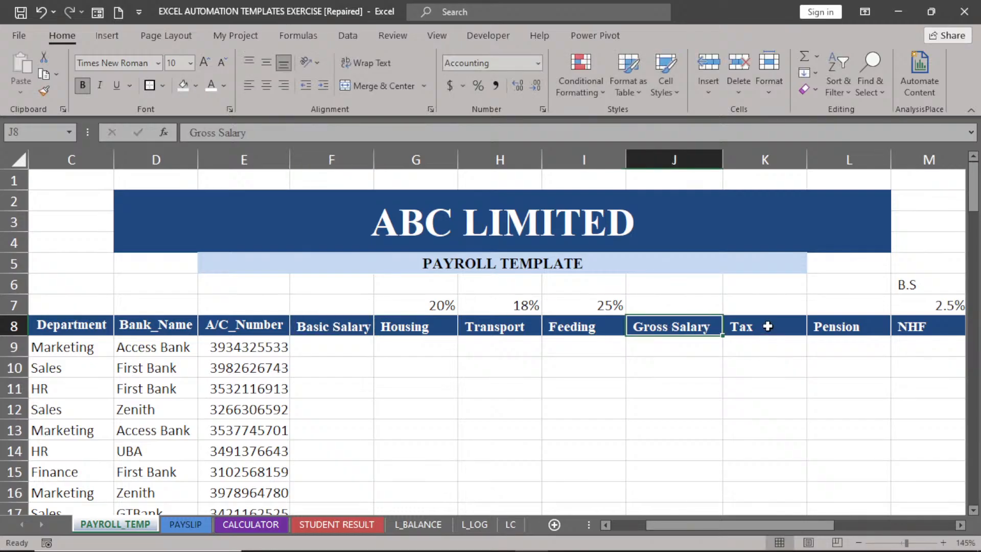
{"action": "left_click", "coordinate": [768, 326]}
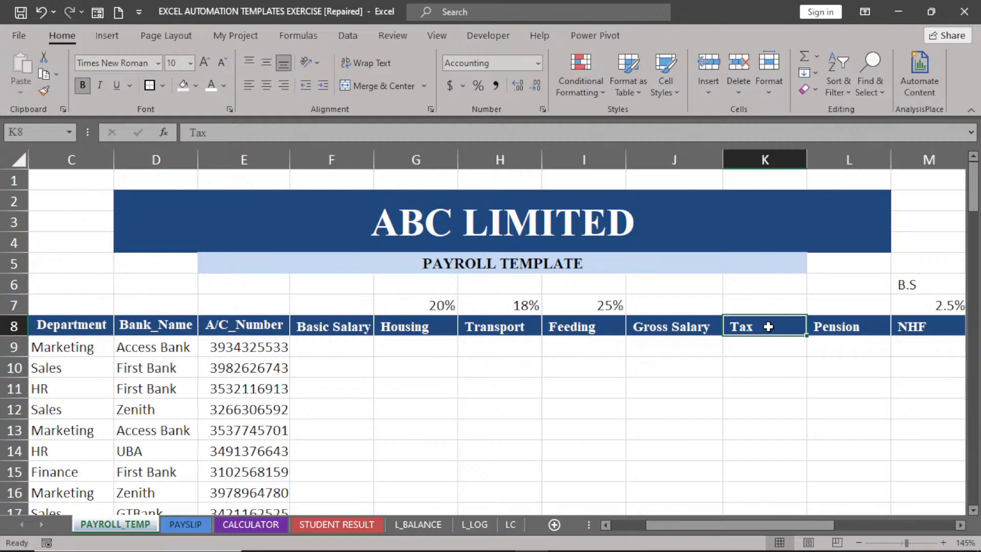
{"action": "left_click", "coordinate": [960, 526]}
{"action": "left_click", "coordinate": [960, 526]}
{"action": "left_click", "coordinate": [960, 525]}
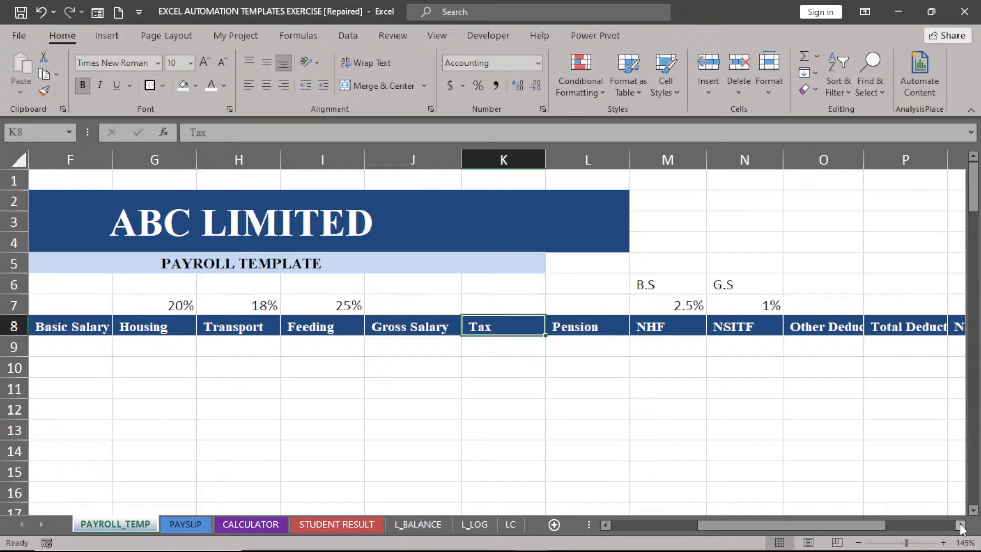
{"action": "key", "text": "Right"}
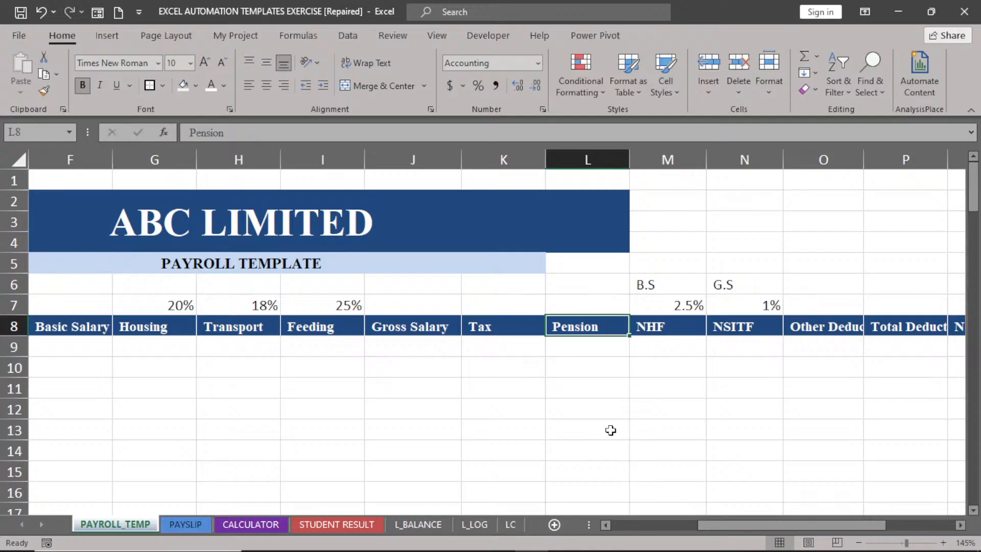
{"action": "key", "text": "Return"}
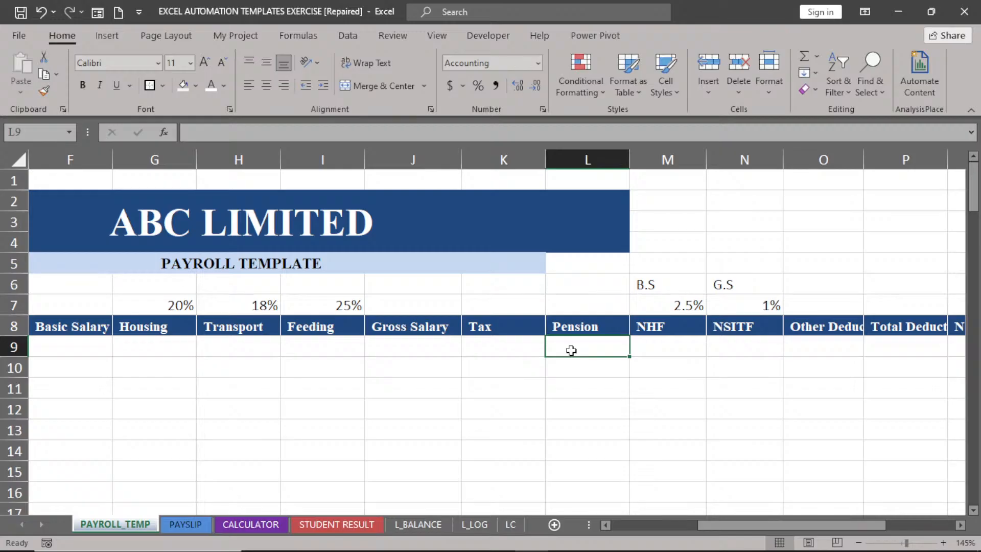
{"action": "left_click", "coordinate": [663, 347]}
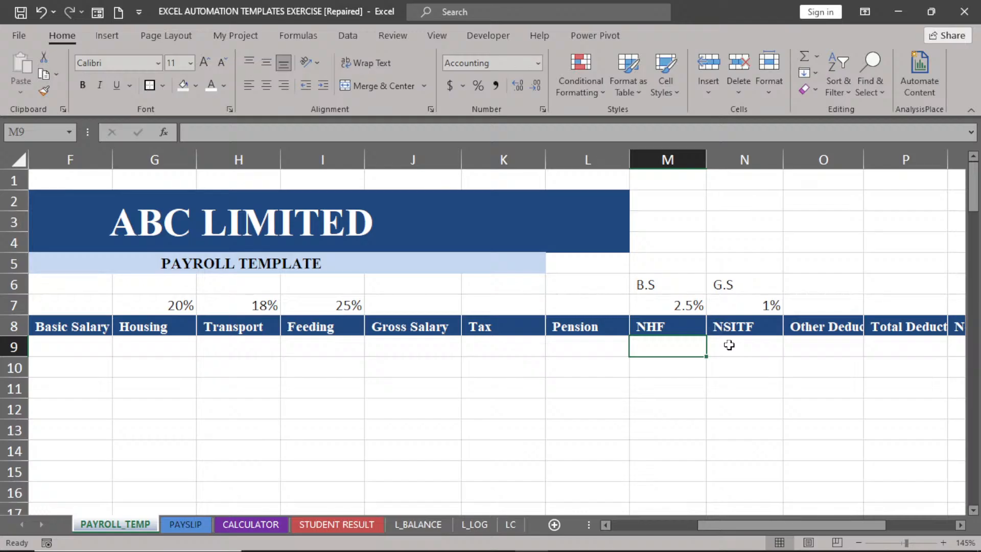
{"action": "left_click", "coordinate": [822, 343]}
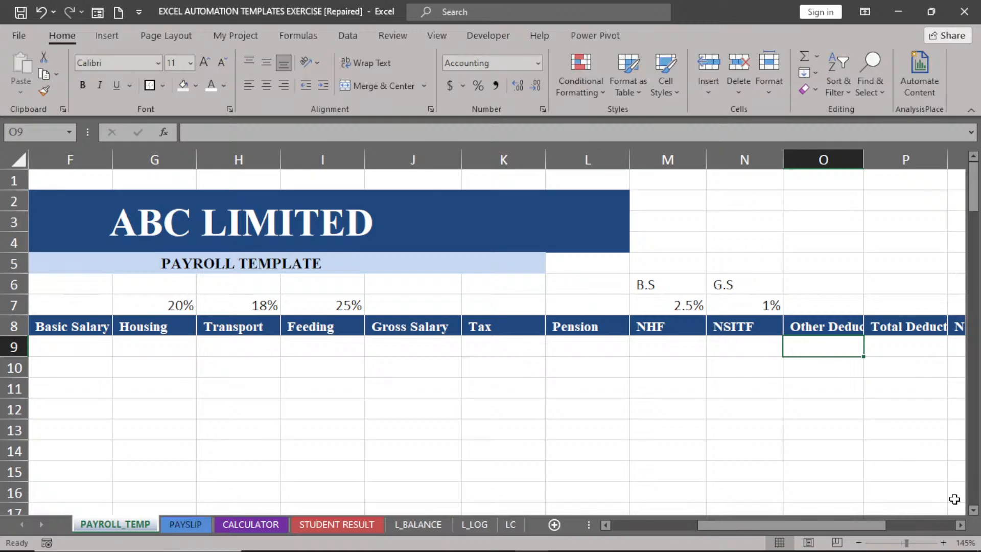
Bring the Basic Salary and Housing columns back into view and select G9.
{"action": "left_click", "coordinate": [961, 524]}
{"action": "left_click", "coordinate": [961, 525]}
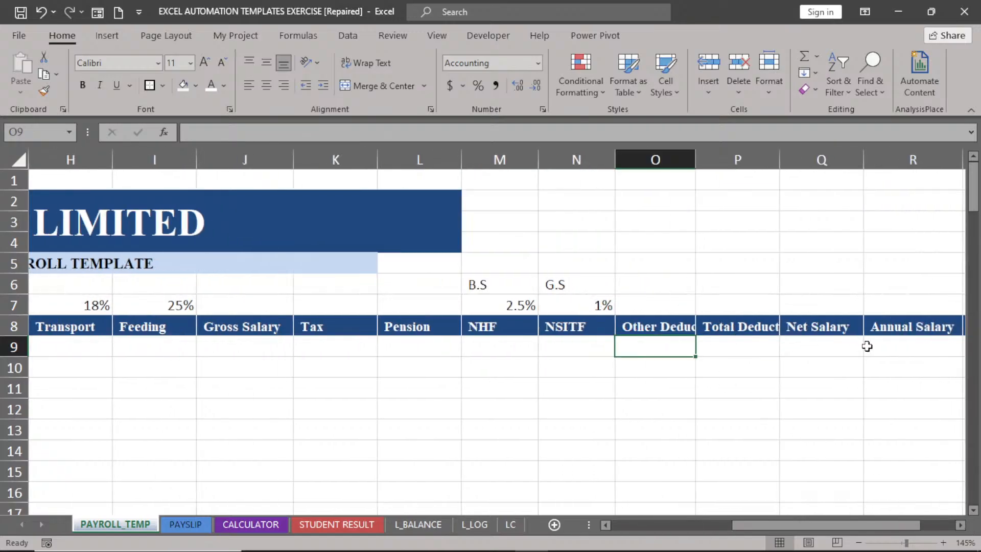
{"action": "left_click", "coordinate": [961, 525]}
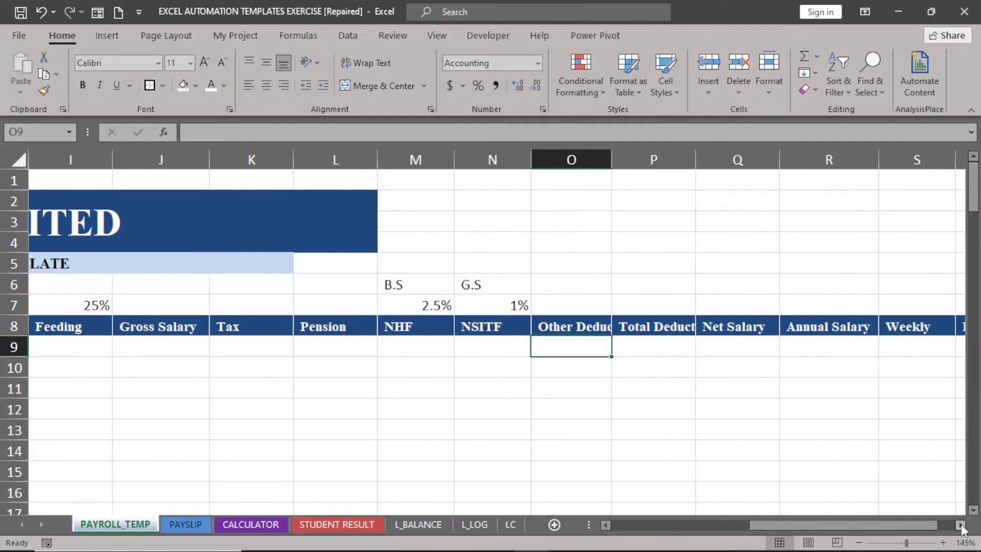
{"action": "left_click", "coordinate": [961, 525]}
{"action": "left_click_drag", "start_coordinate": [927, 524], "coordinate": [854, 520]}
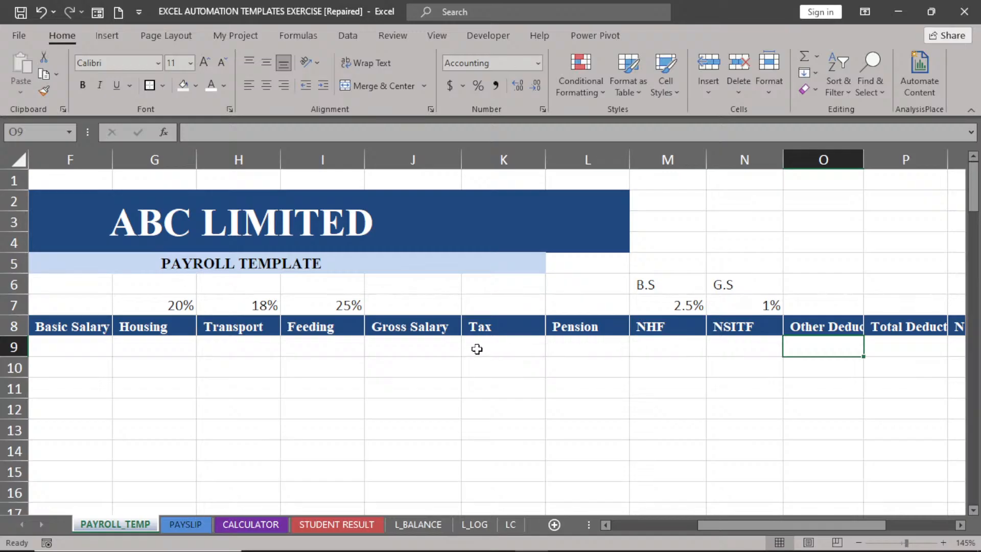
{"action": "left_click_drag", "start_coordinate": [755, 519], "coordinate": [680, 529]}
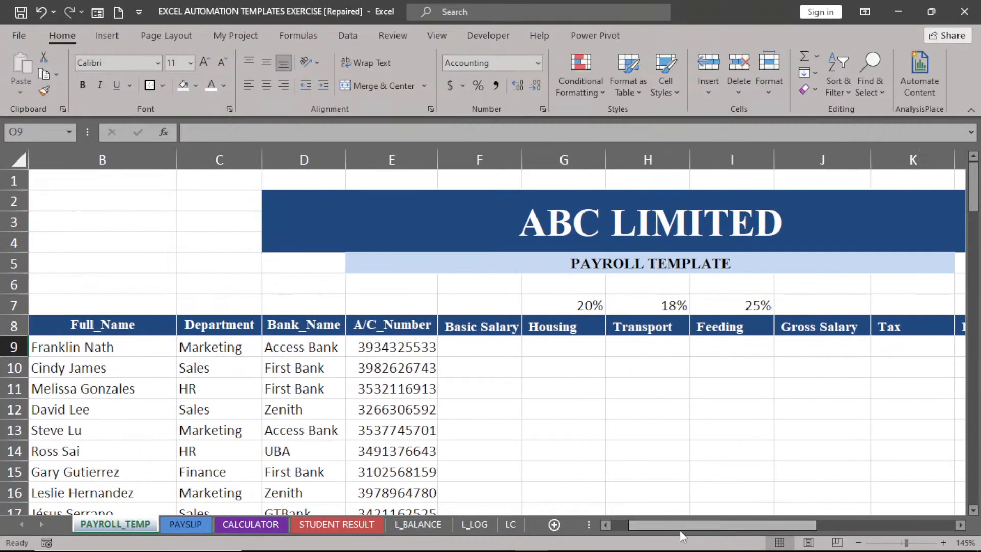
{"action": "left_click", "coordinate": [474, 347]}
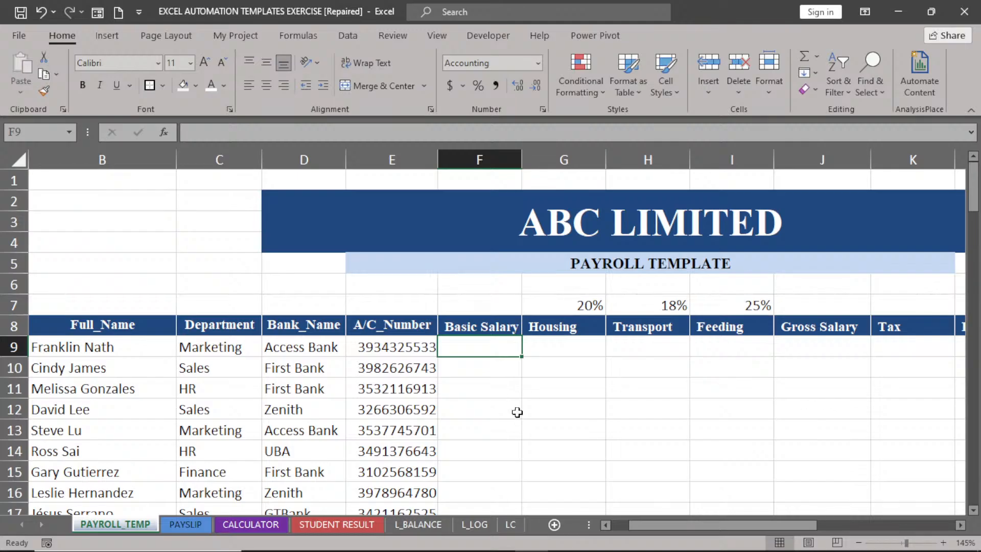
{"action": "left_click", "coordinate": [570, 349]}
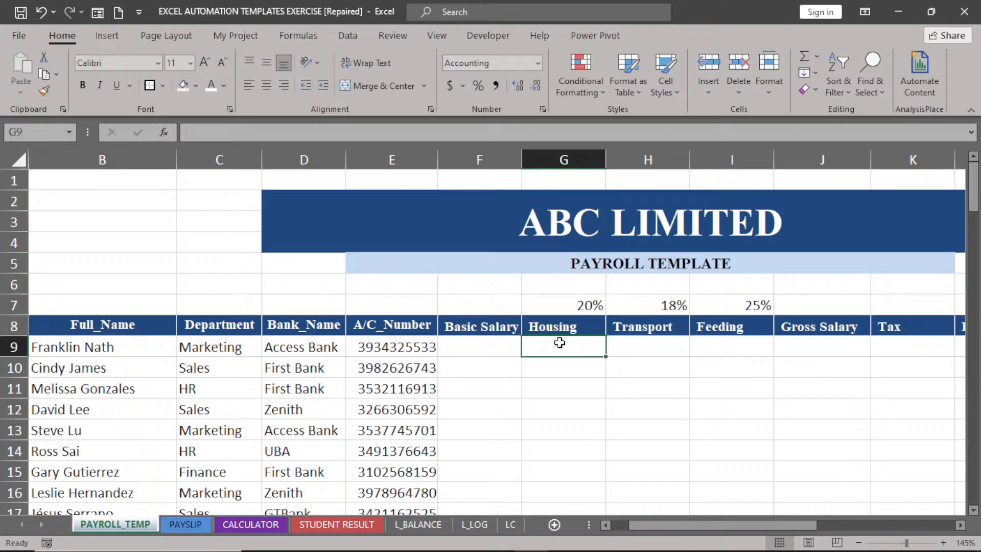
Enter =F9*$G$7 in G9 and fill it down the Housing column.
{"action": "type", "text": "="}
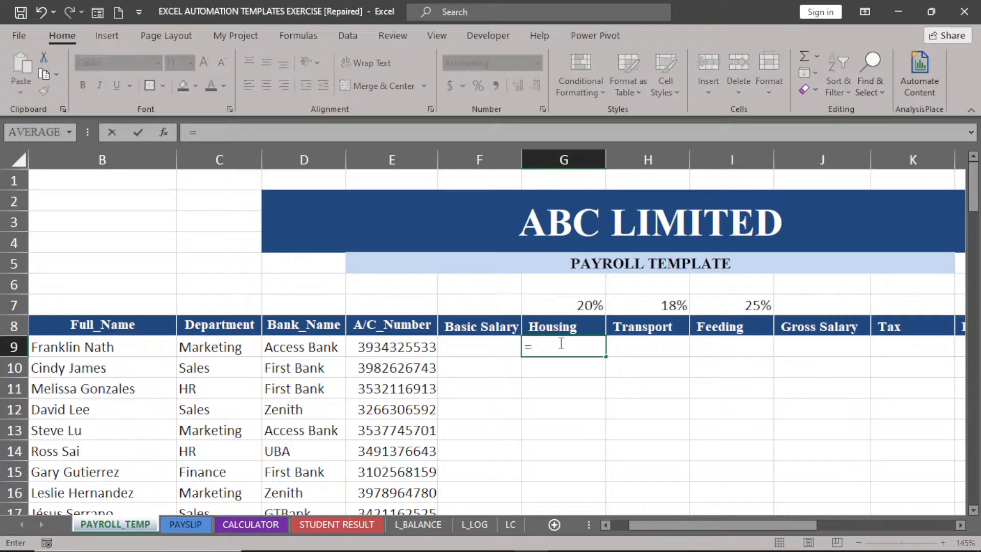
{"action": "left_click", "coordinate": [478, 353]}
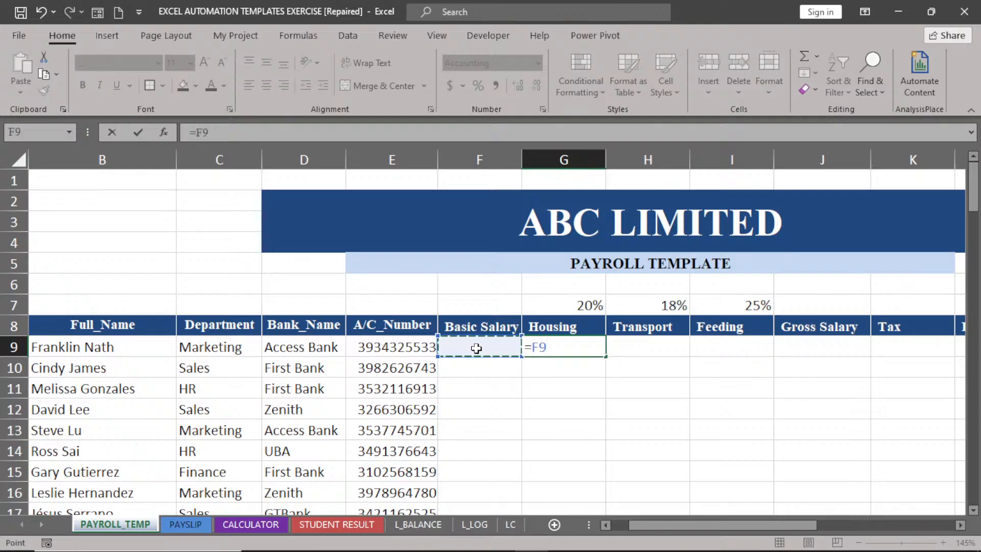
{"action": "type", "text": "*"}
{"action": "left_click", "coordinate": [572, 305]}
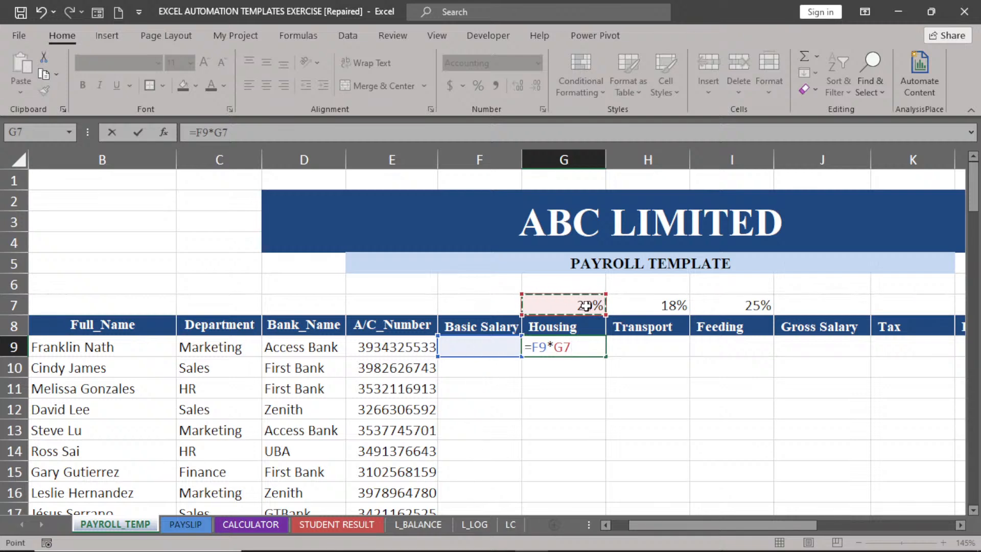
{"action": "key", "text": "F4"}
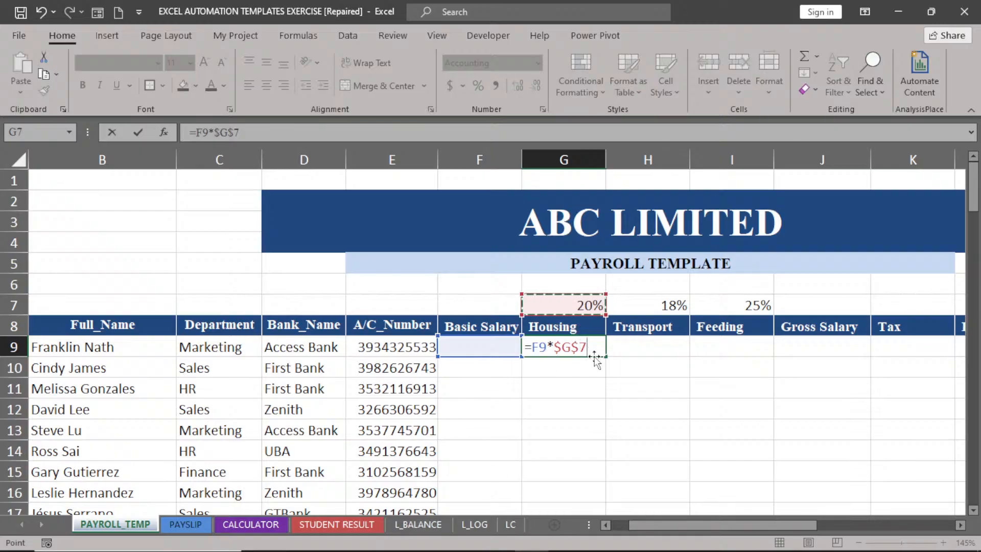
{"action": "key", "text": "Return"}
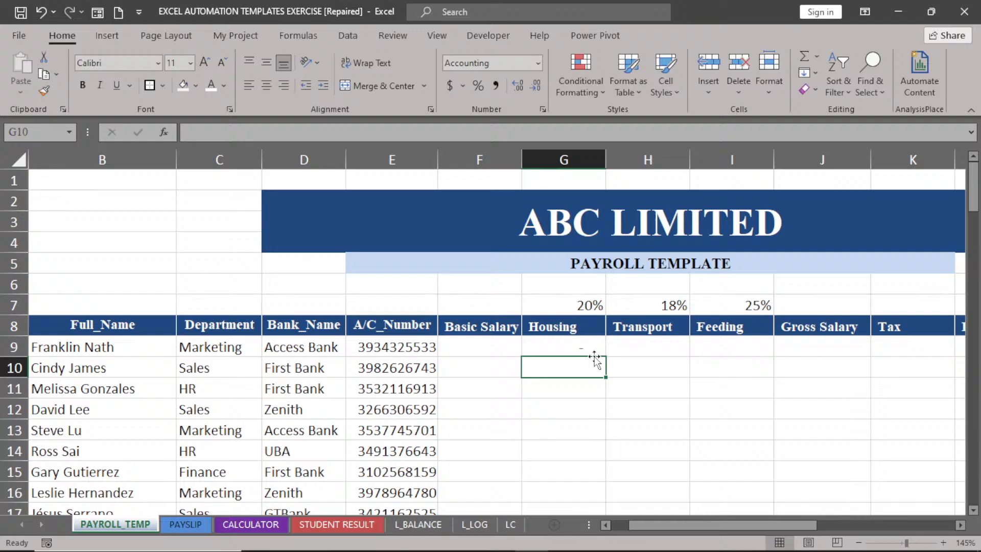
{"action": "left_click", "coordinate": [583, 348]}
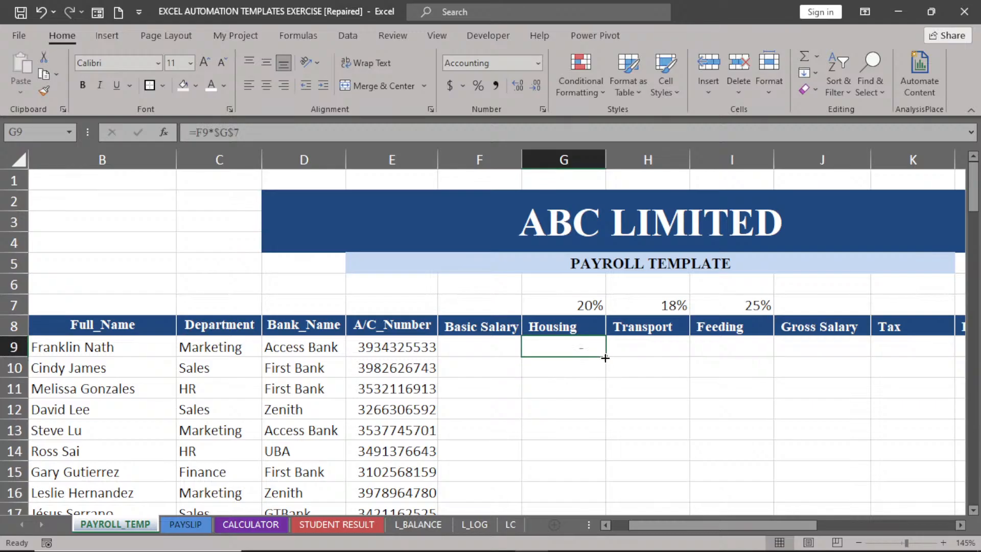
{"action": "double_click", "coordinate": [605, 358]}
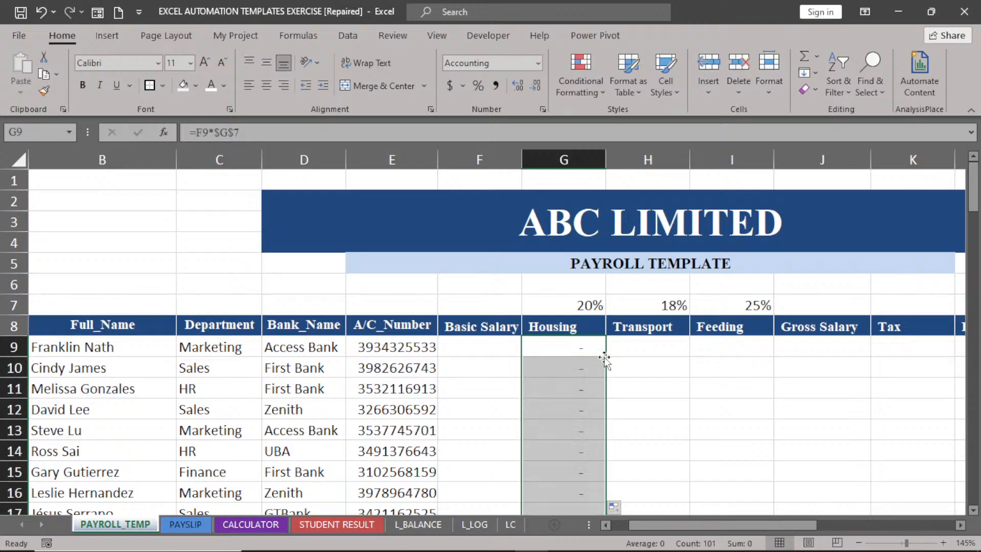
Enter =F9*$H$7 in H9 and fill it down the Transport column.
{"action": "left_click", "coordinate": [645, 345]}
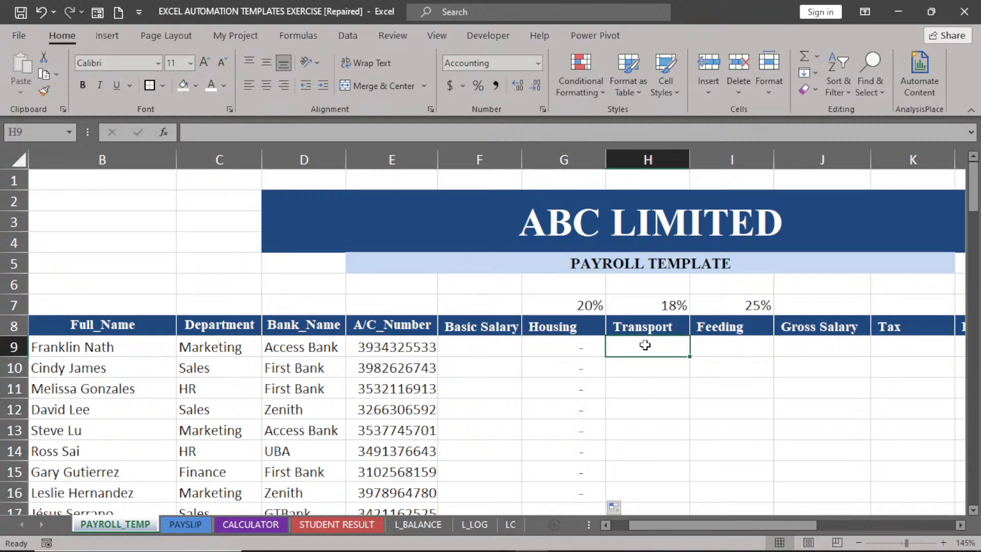
{"action": "type", "text": "="}
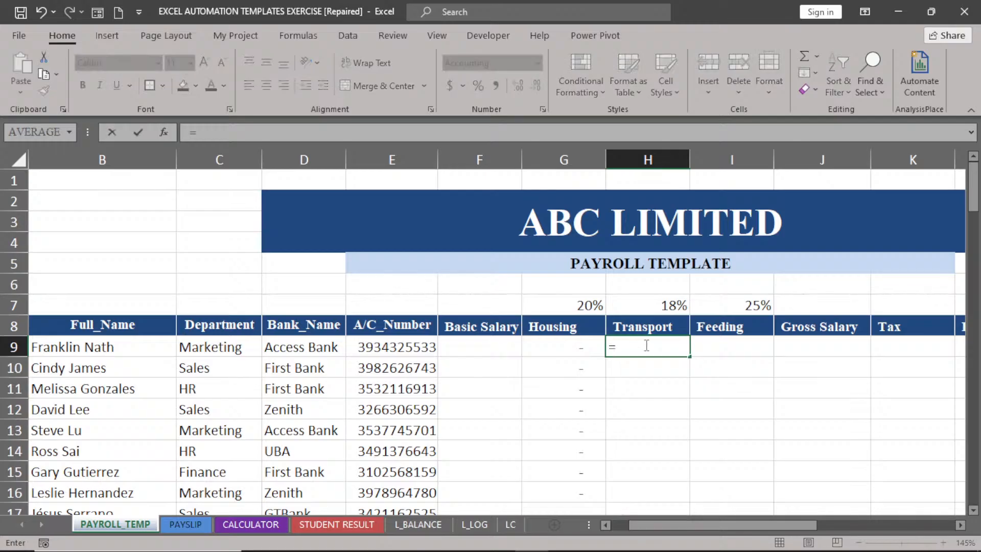
{"action": "left_click", "coordinate": [467, 349]}
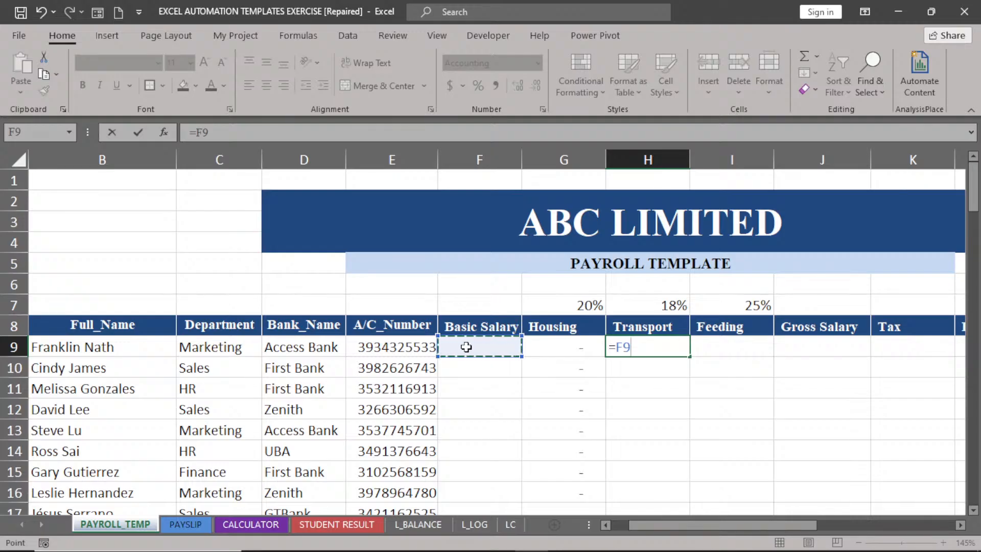
{"action": "type", "text": "*"}
{"action": "left_click", "coordinate": [656, 308]}
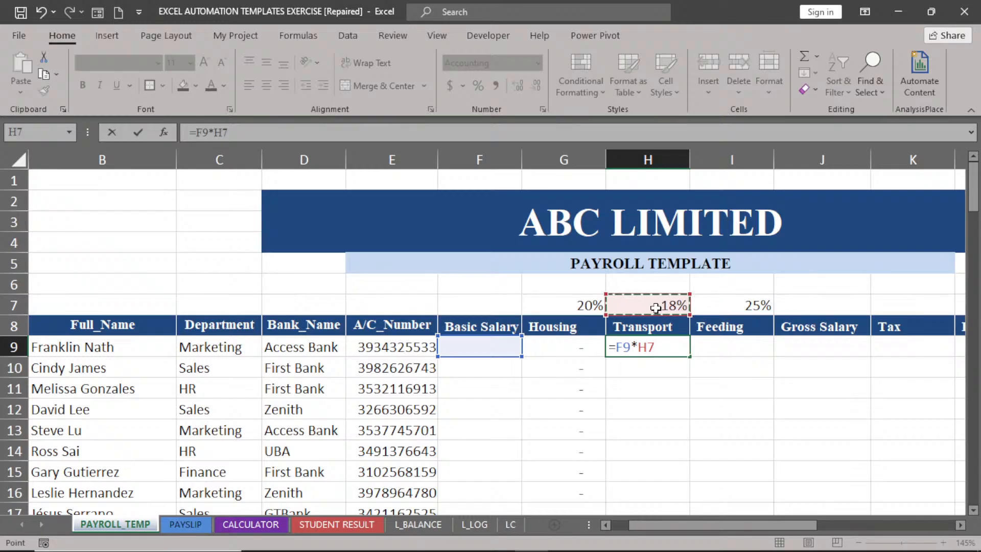
{"action": "key", "text": "F4"}
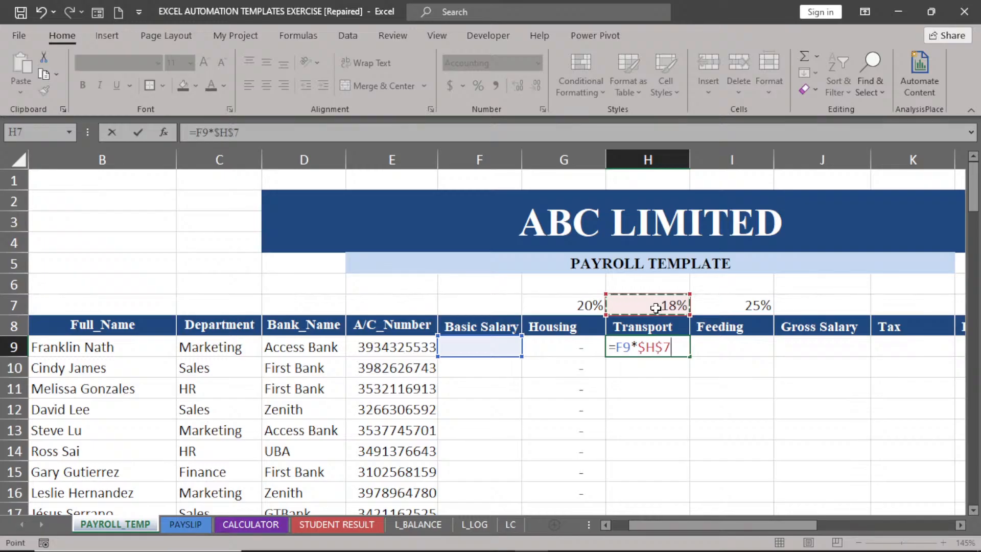
{"action": "key", "text": "Return"}
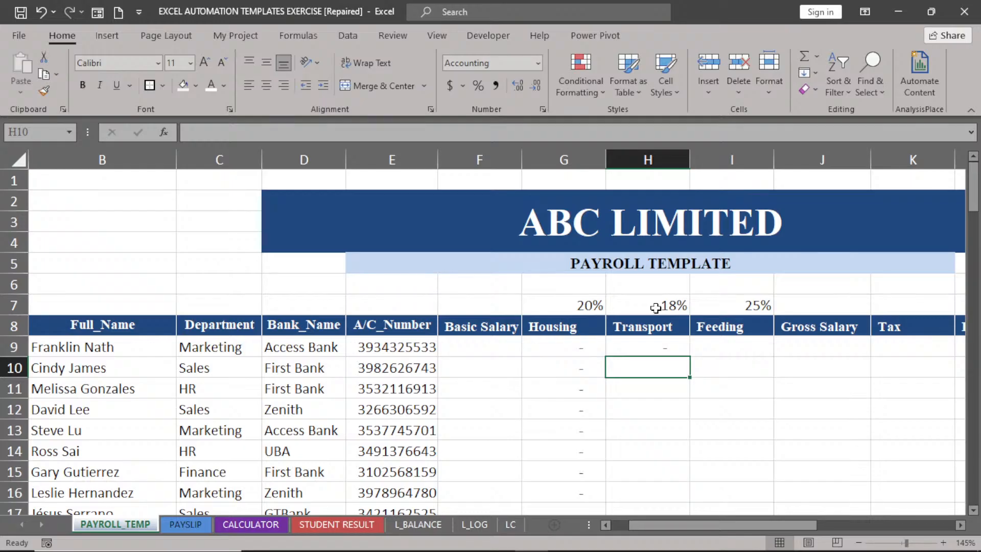
{"action": "left_click", "coordinate": [643, 348]}
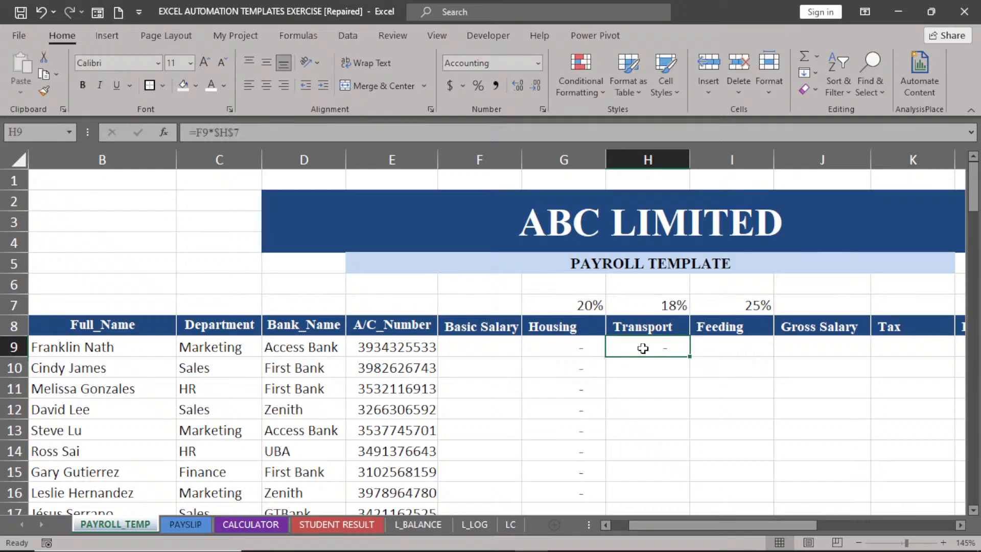
{"action": "double_click", "coordinate": [692, 358]}
Enter =F9*$I$7 in I9 and fill it down the Feeding column.
{"action": "left_click", "coordinate": [722, 341]}
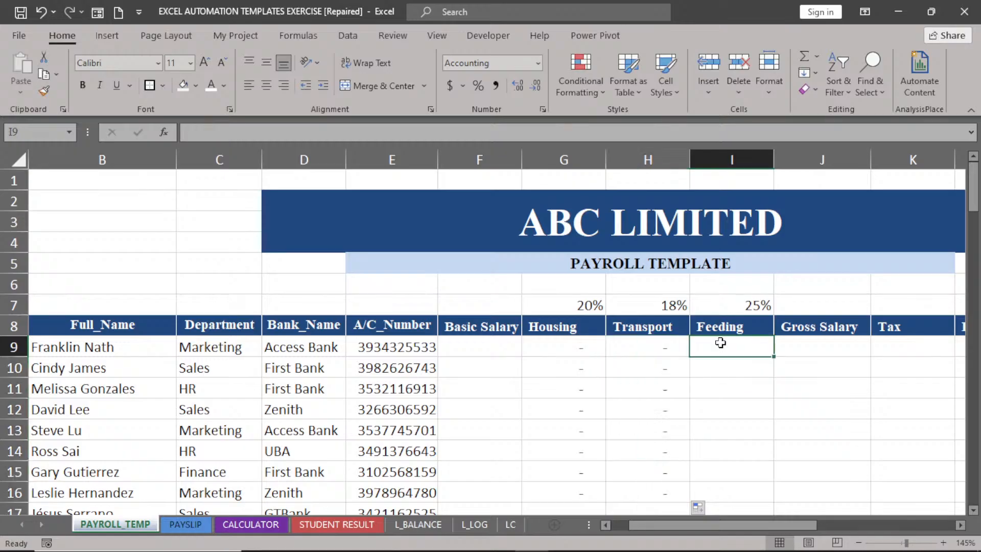
{"action": "type", "text": "="}
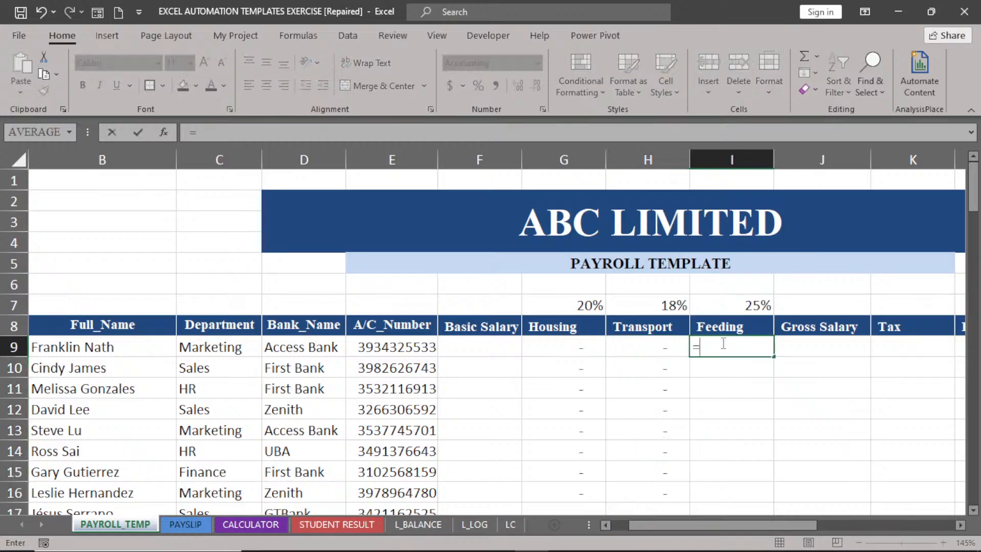
{"action": "left_click", "coordinate": [476, 348]}
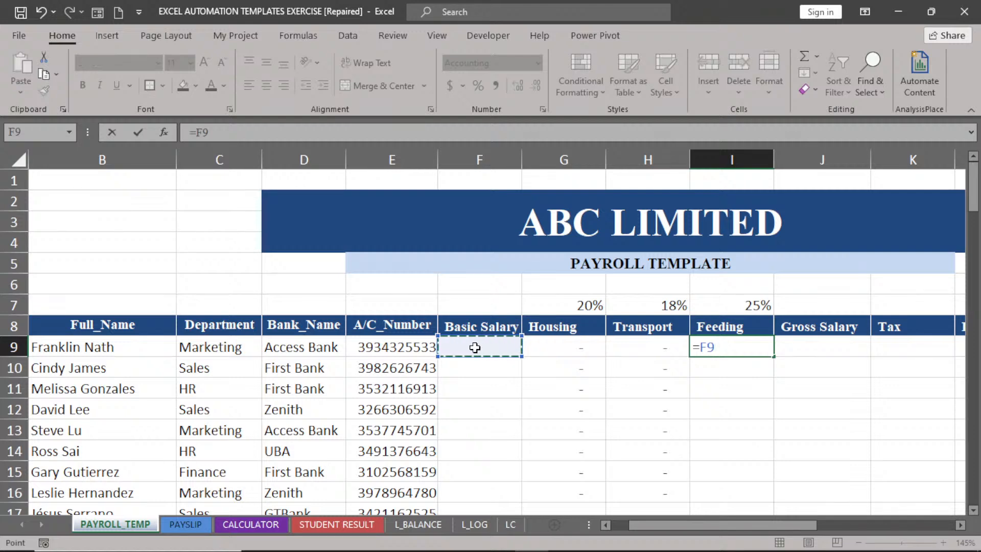
{"action": "type", "text": "*"}
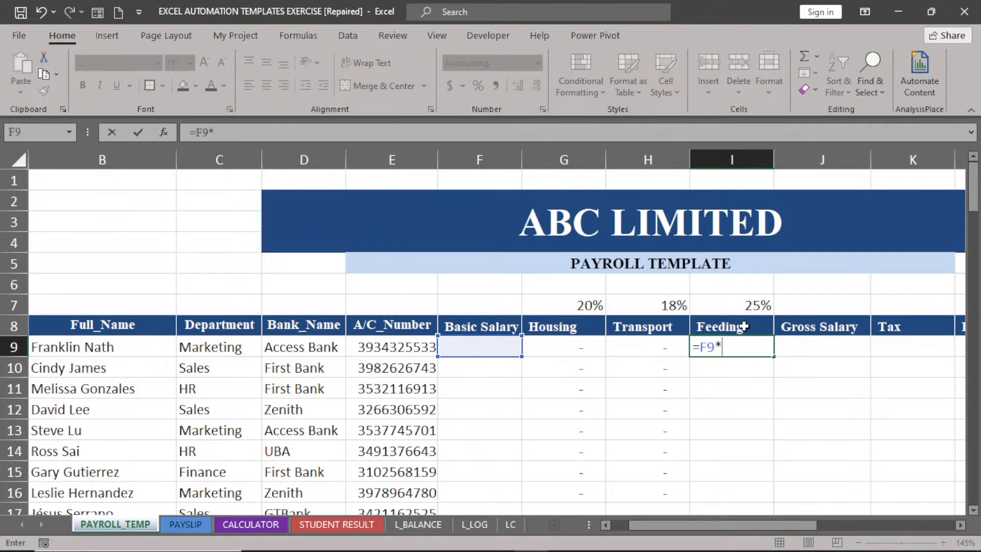
{"action": "left_click", "coordinate": [745, 307]}
{"action": "key", "text": "F4"}
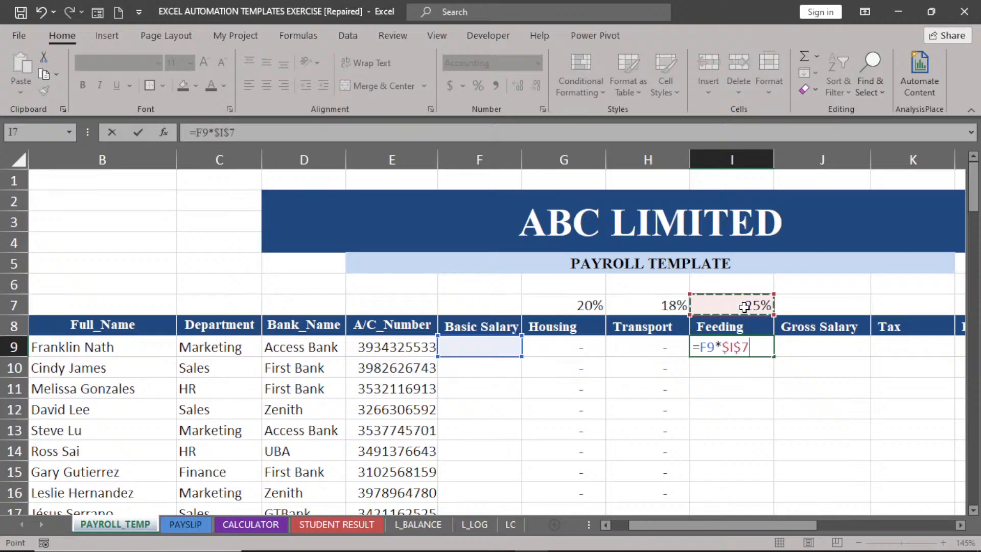
{"action": "key", "text": "Return"}
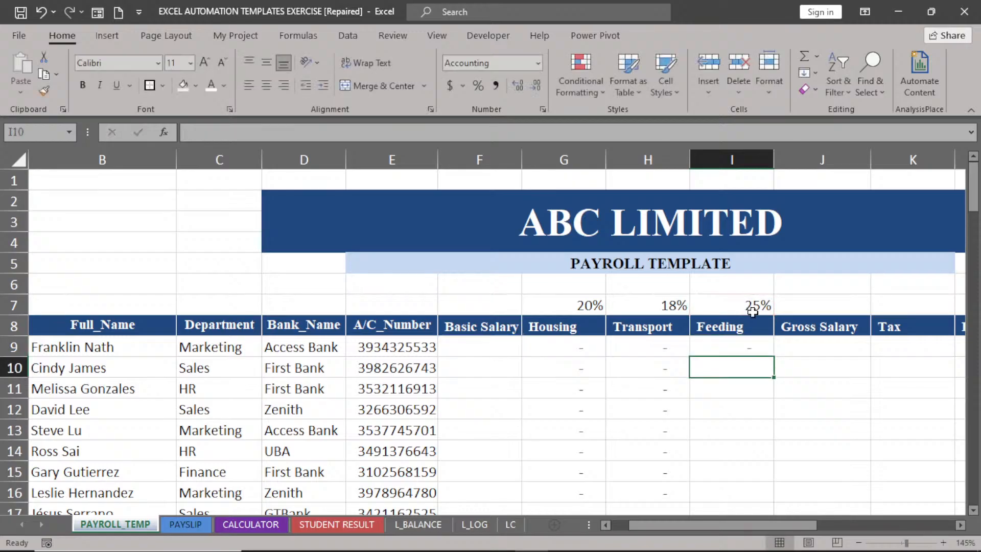
{"action": "left_click", "coordinate": [713, 347]}
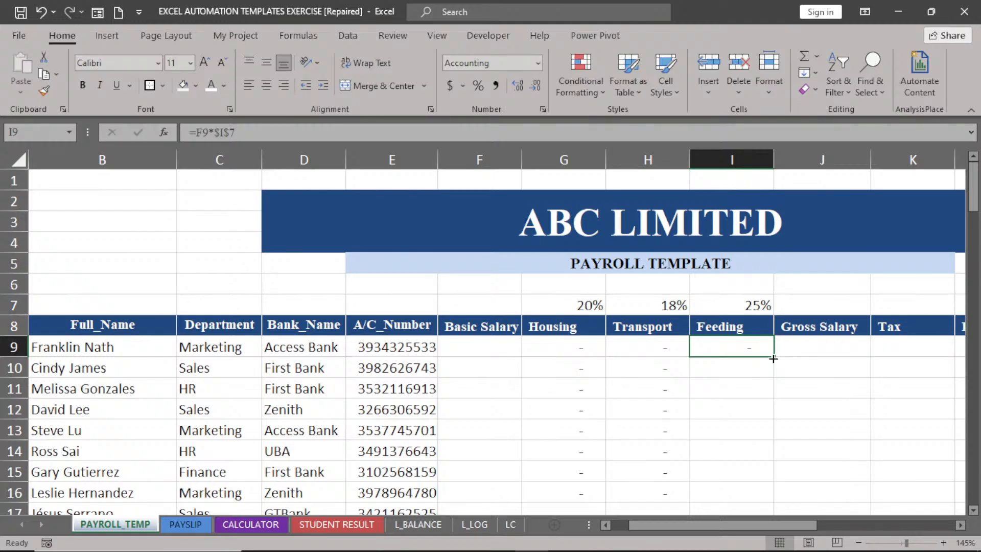
{"action": "double_click", "coordinate": [773, 359]}
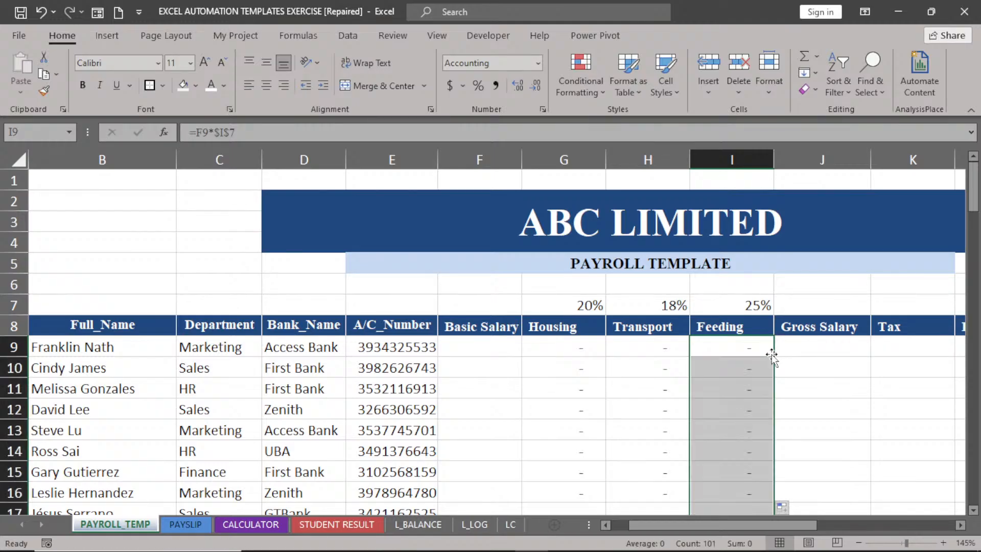
{"action": "left_click", "coordinate": [808, 347]}
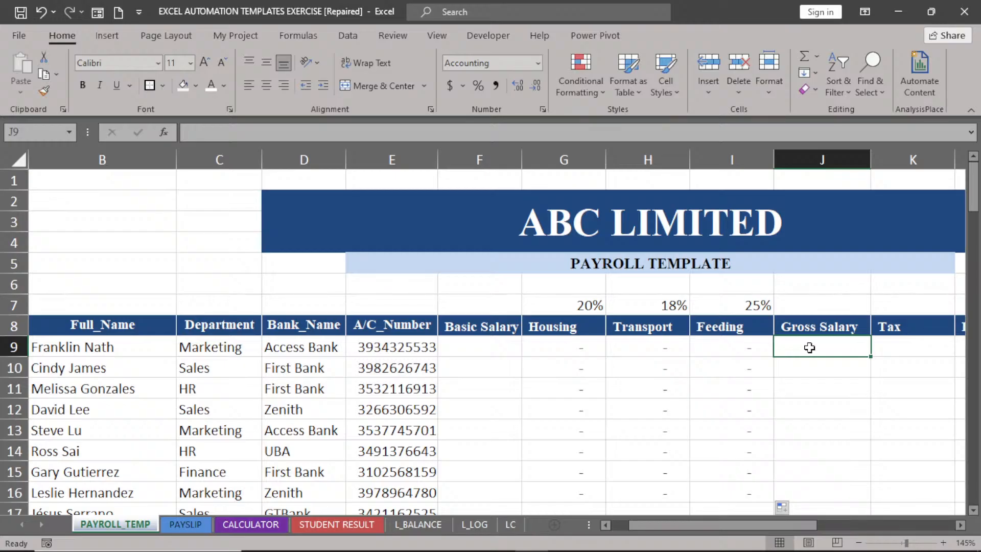
Enter =SUM(F9:I9) in J9 and copy it down the Gross Salary column.
{"action": "type", "text": "=su"}
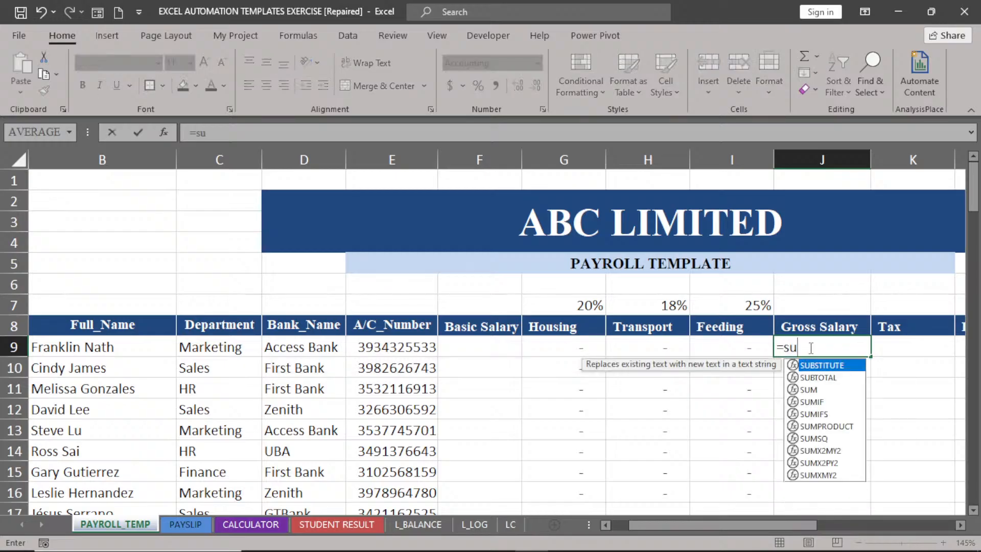
{"action": "double_click", "coordinate": [817, 389]}
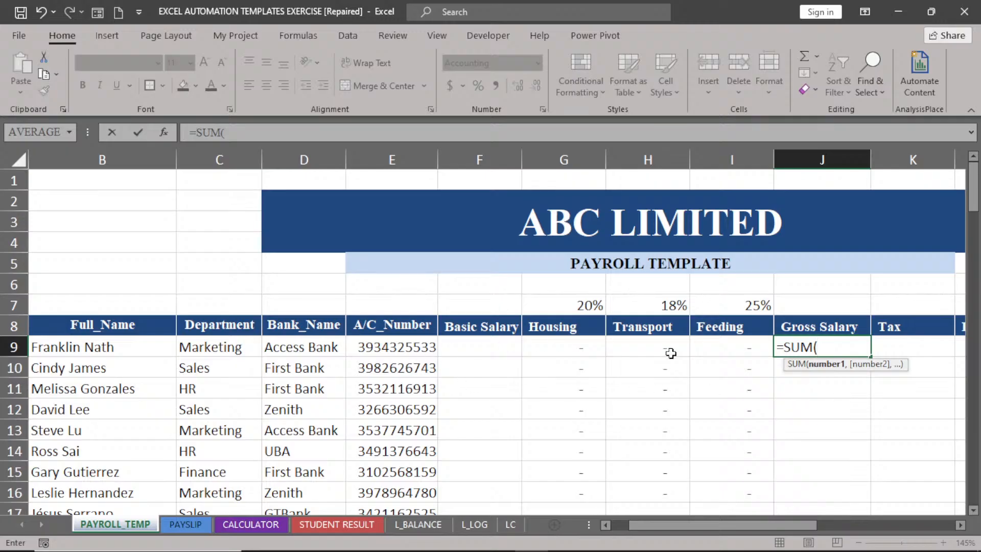
{"action": "left_click_drag", "start_coordinate": [458, 346], "coordinate": [745, 353]}
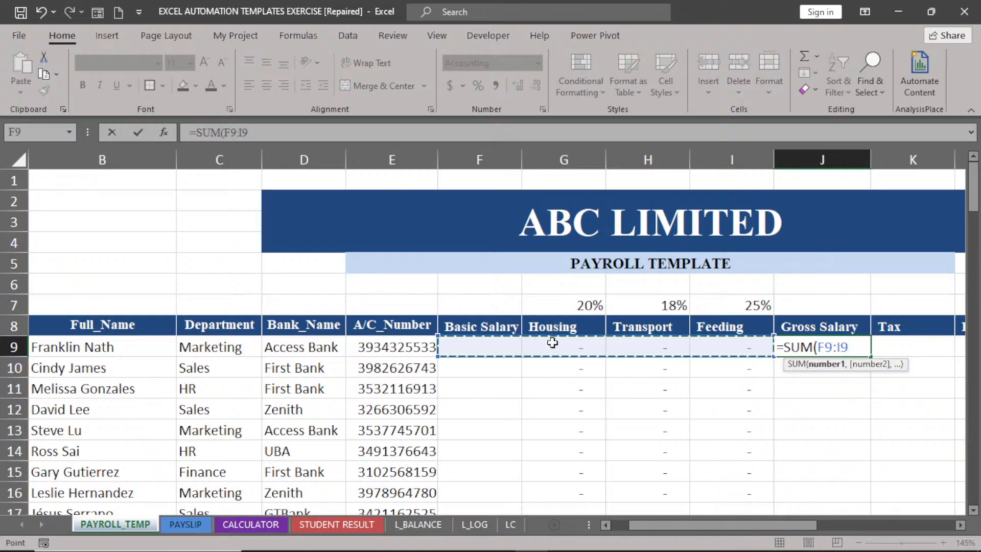
{"action": "key", "text": "Return"}
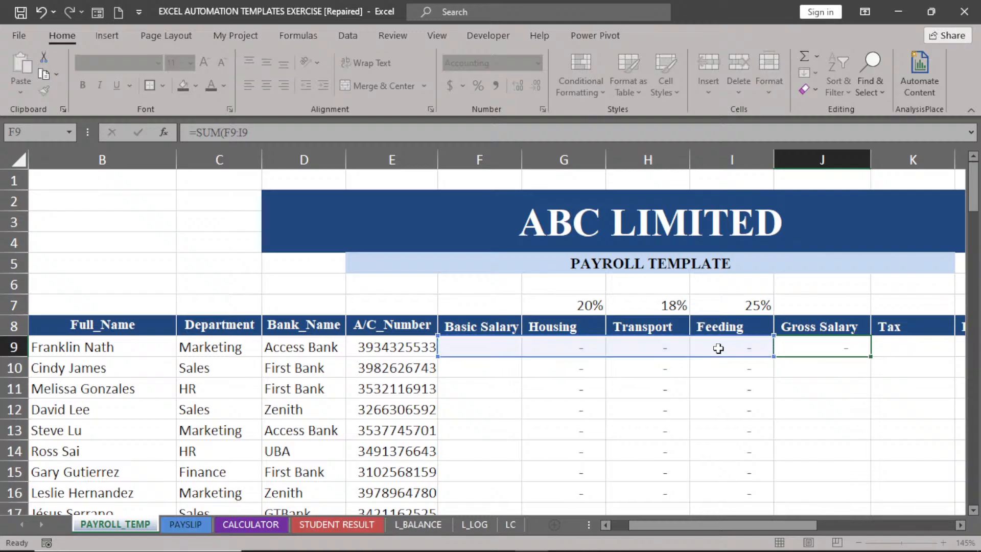
{"action": "left_click", "coordinate": [818, 345]}
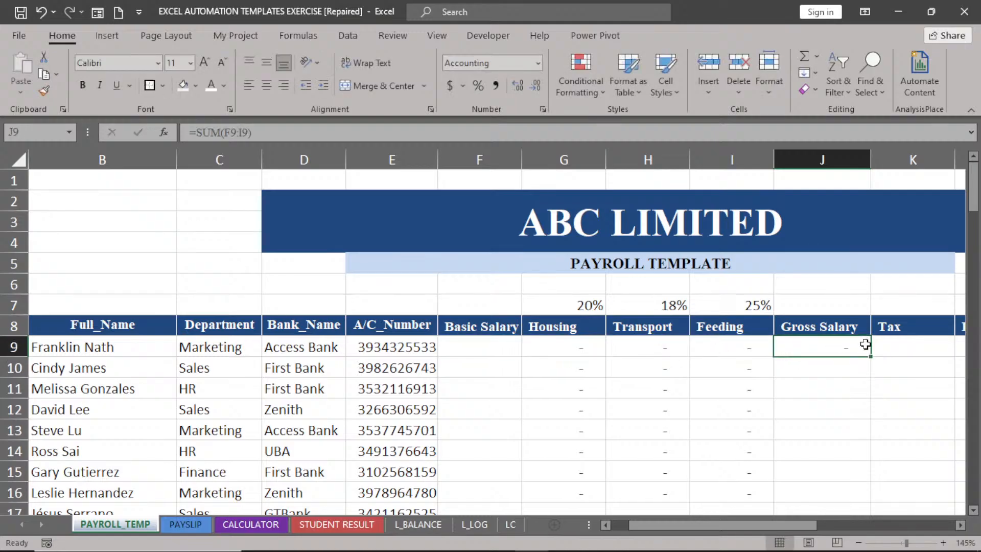
{"action": "double_click", "coordinate": [871, 355]}
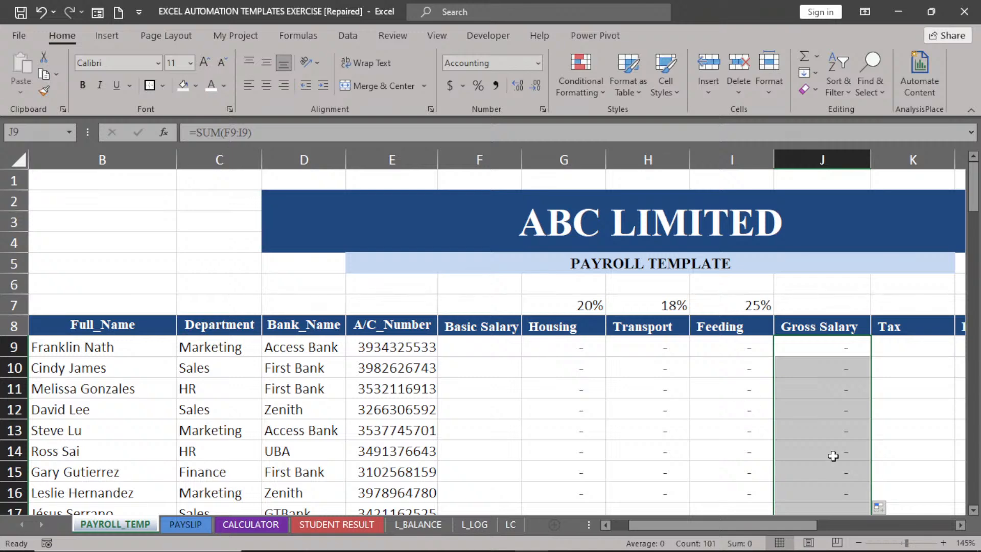
{"action": "left_click", "coordinate": [963, 530]}
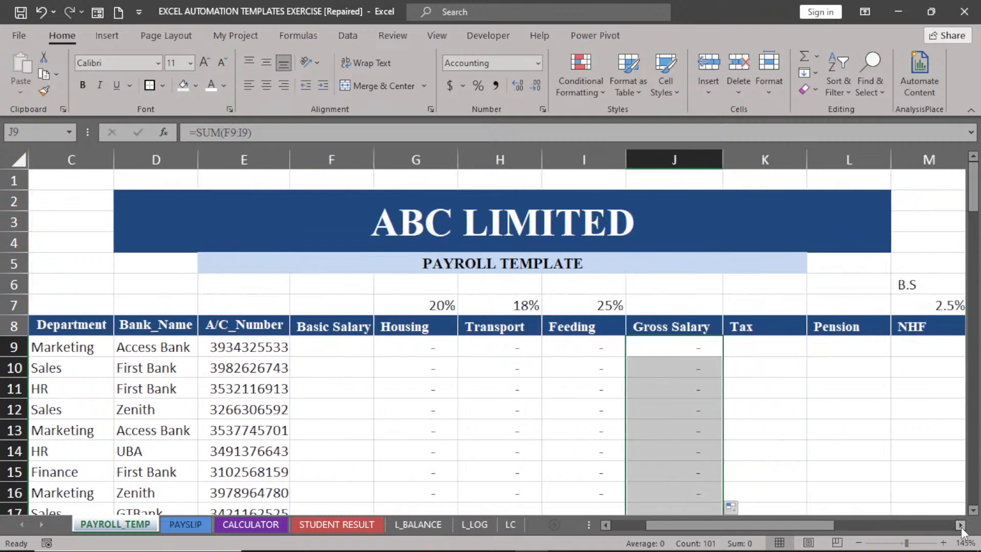
{"action": "left_click", "coordinate": [960, 525]}
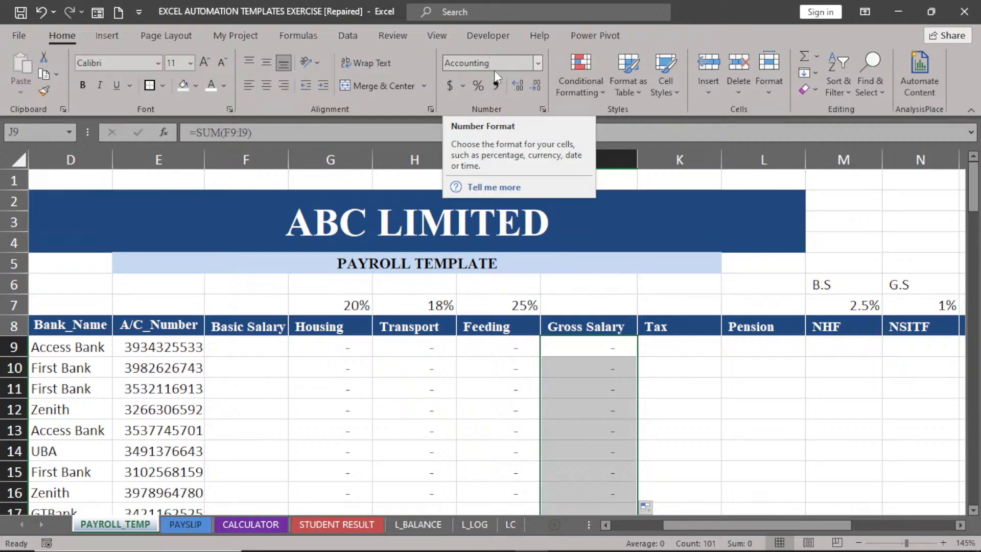
{"action": "left_click", "coordinate": [262, 357]}
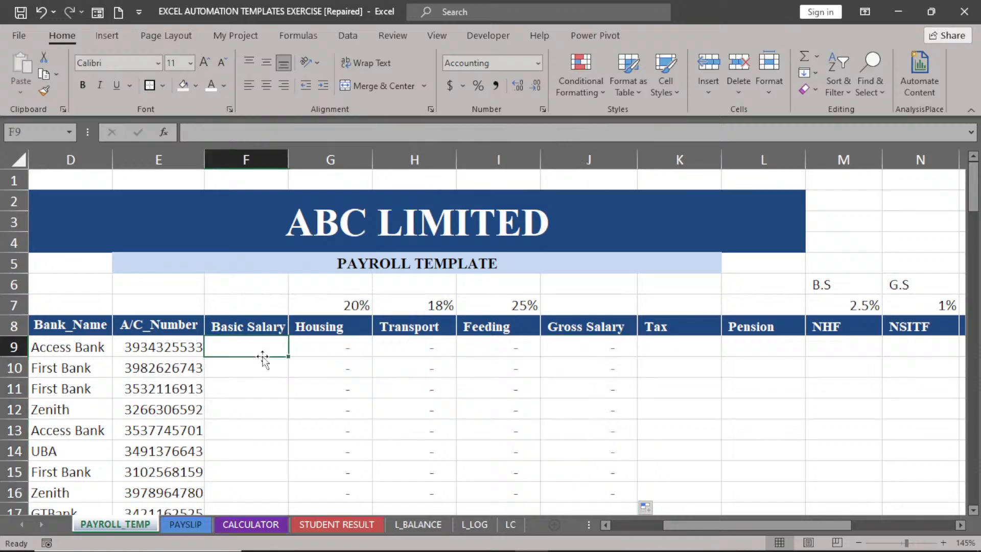
{"action": "left_click", "coordinate": [320, 353]}
{"action": "left_click", "coordinate": [603, 353]}
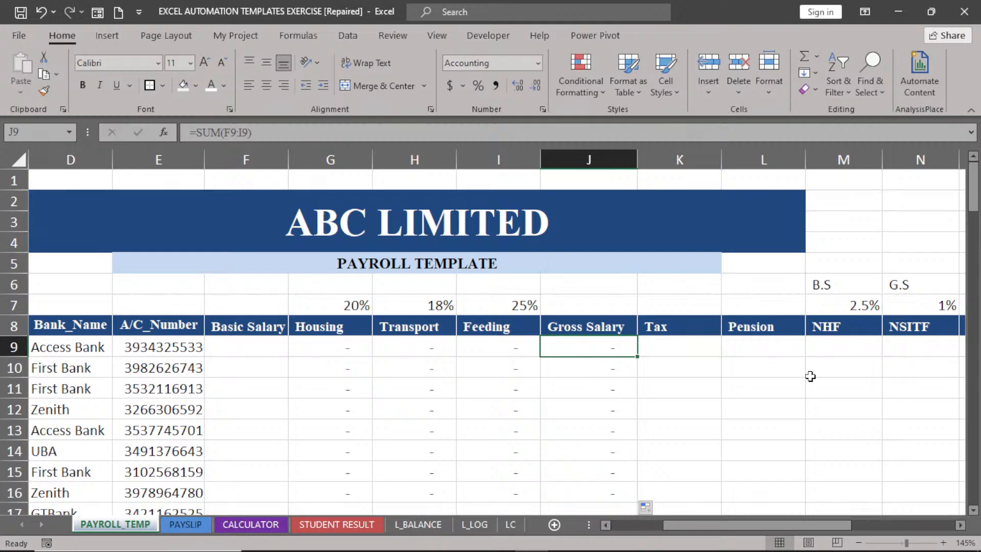
{"action": "left_click", "coordinate": [755, 349]}
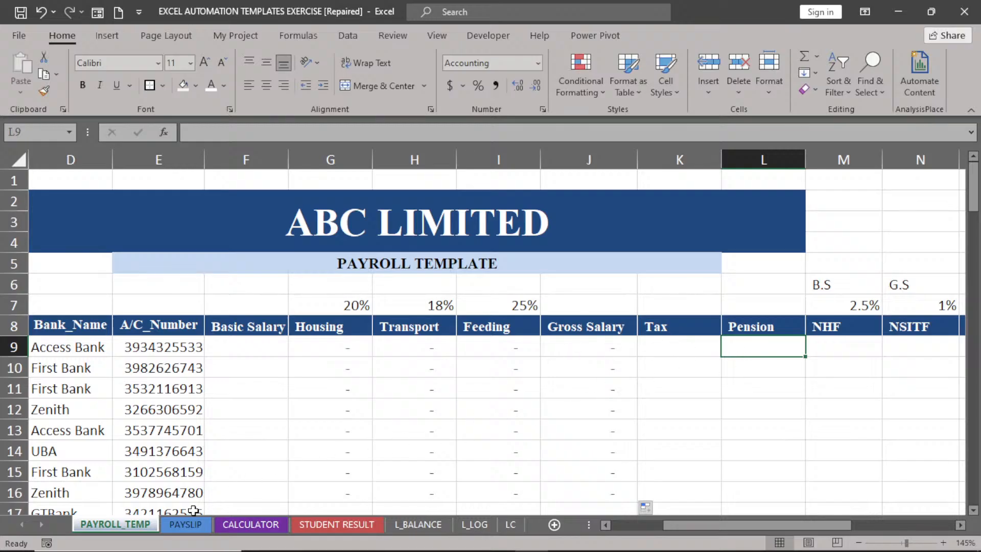
Go to the CALCULATOR sheet and select cell D7 beside the NSITF deduction.
{"action": "left_click", "coordinate": [254, 524]}
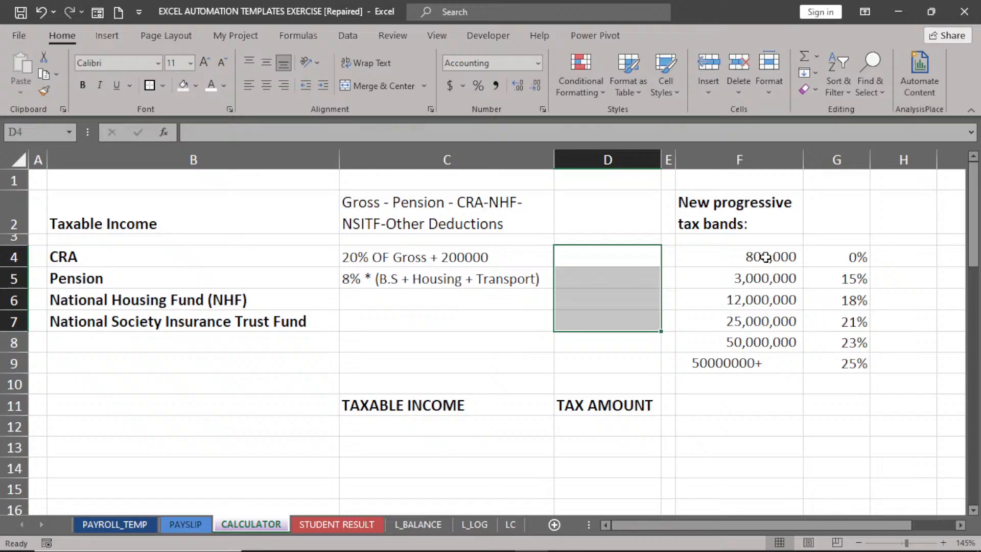
{"action": "left_click", "coordinate": [651, 314]}
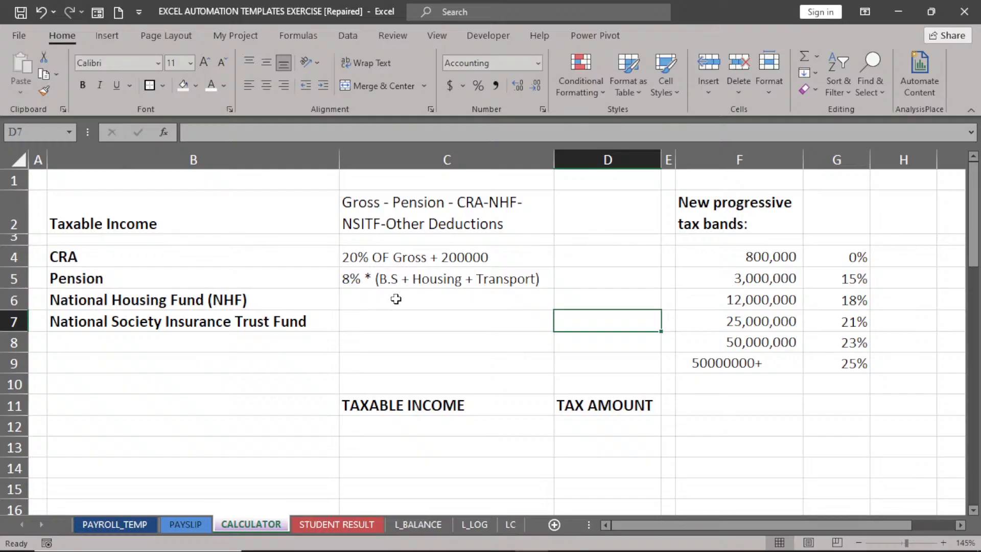
{"action": "left_click", "coordinate": [122, 526]}
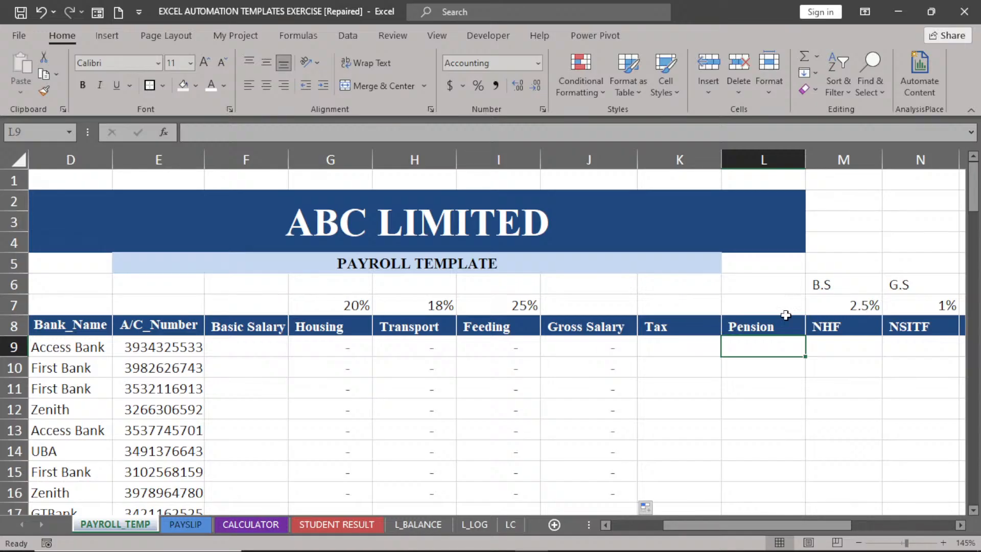
{"action": "left_click", "coordinate": [207, 524]}
{"action": "left_click", "coordinate": [215, 524]}
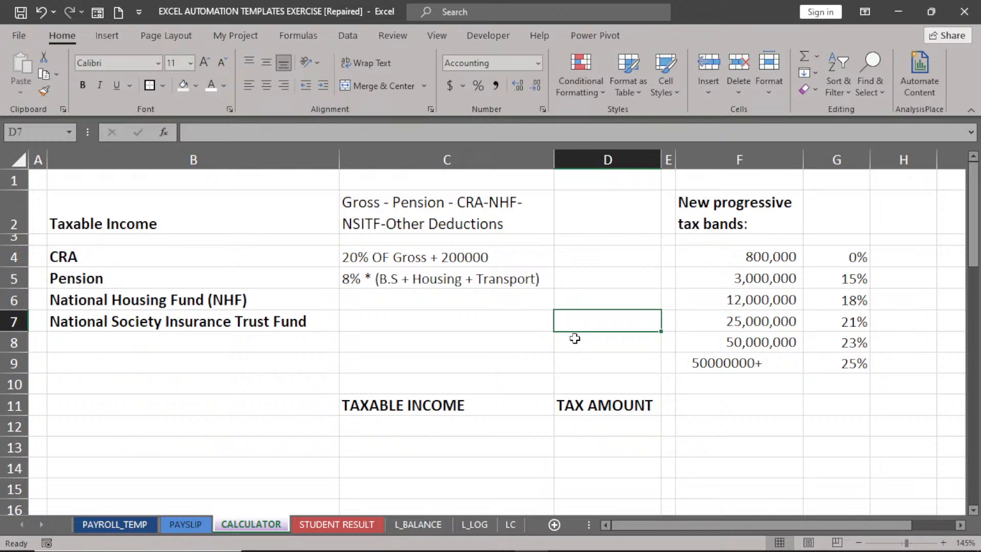
{"action": "left_click", "coordinate": [131, 523]}
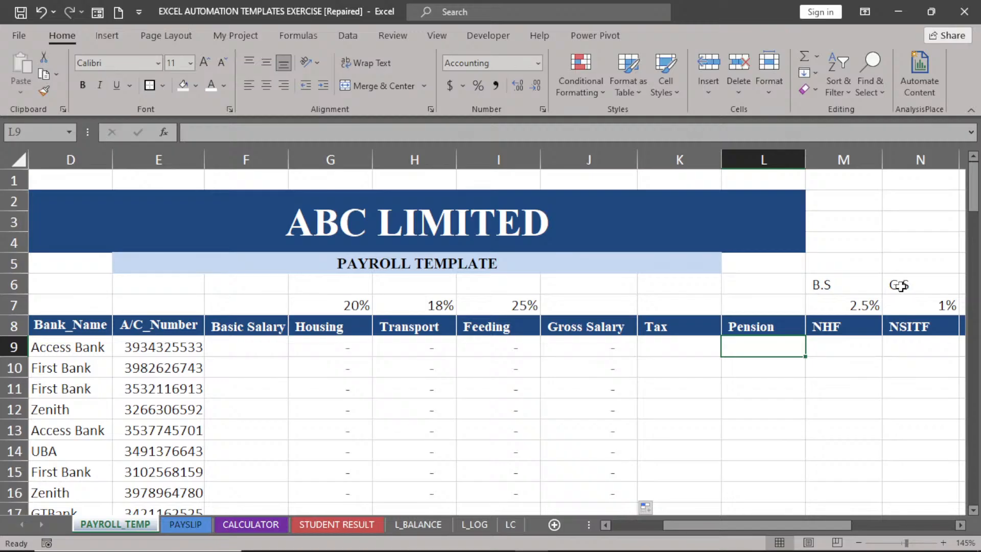
{"action": "left_click", "coordinate": [228, 527]}
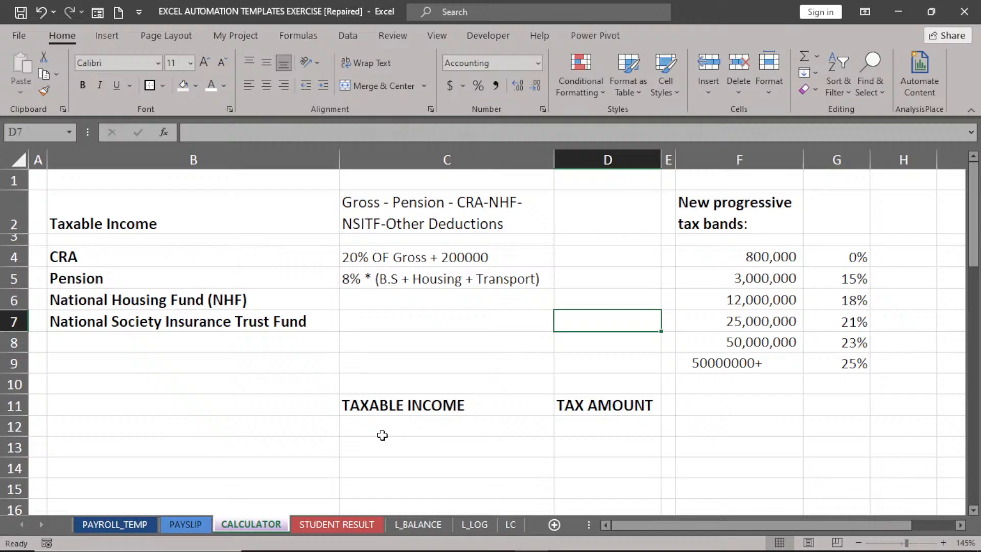
{"action": "left_click", "coordinate": [124, 523]}
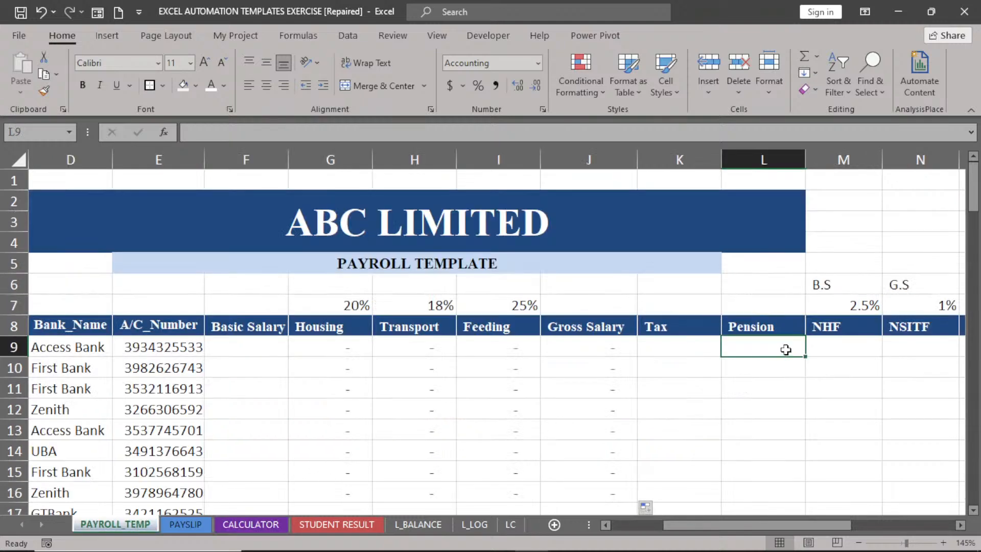
Enter =0.08*(F9+G9+H9) in L9 and fill it down the Pension column.
{"action": "type", "text": "="}
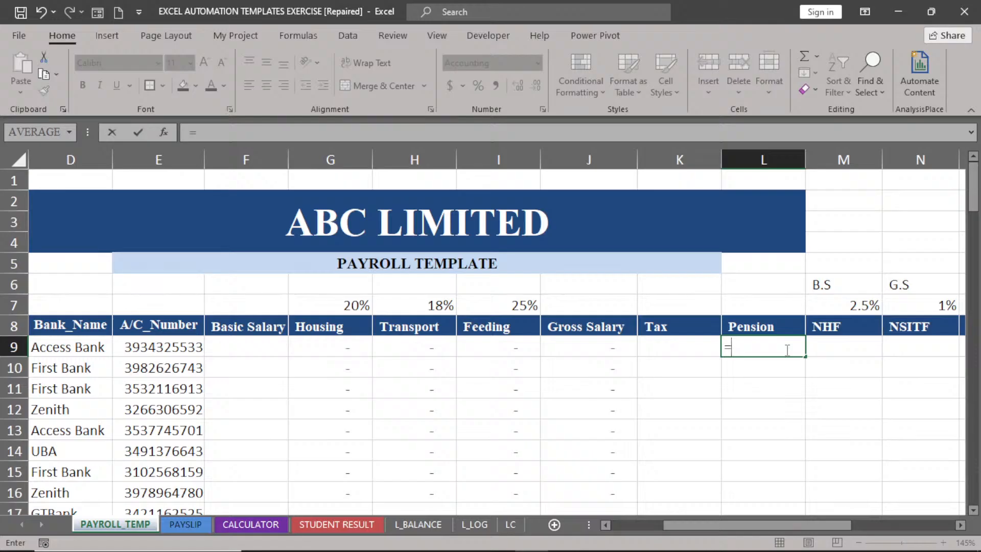
{"action": "type", "text": "0.08*("}
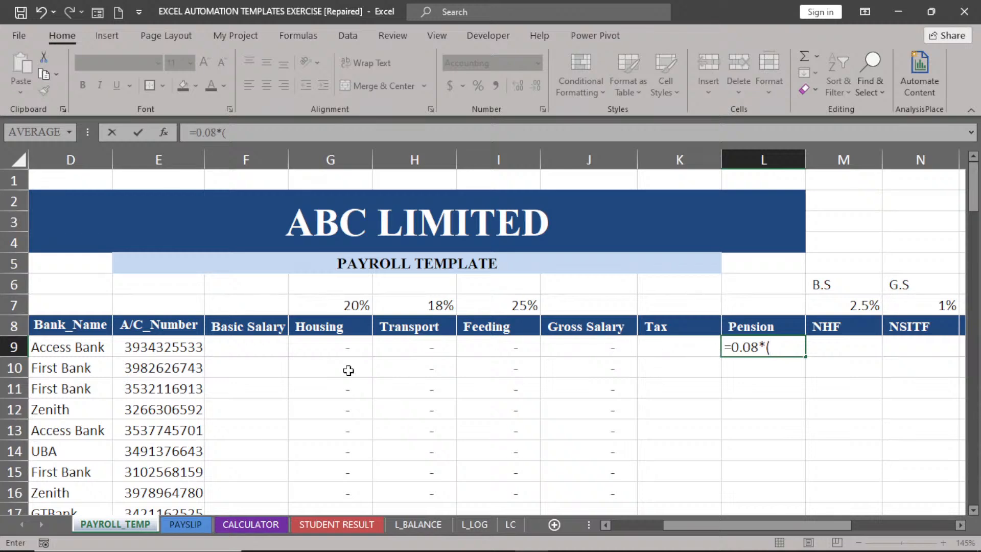
{"action": "left_click", "coordinate": [236, 347]}
{"action": "type", "text": "+"}
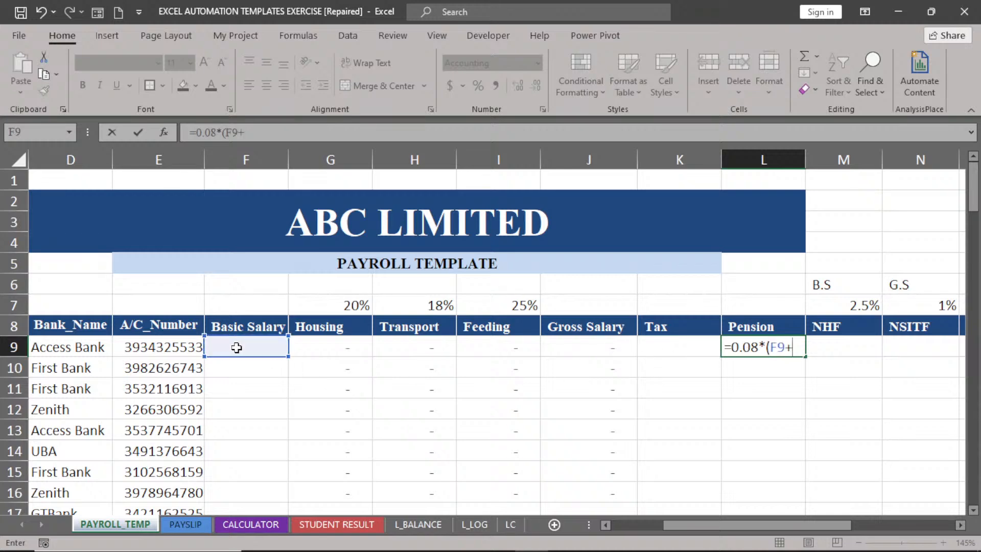
{"action": "left_click", "coordinate": [321, 348]}
{"action": "type", "text": "+"}
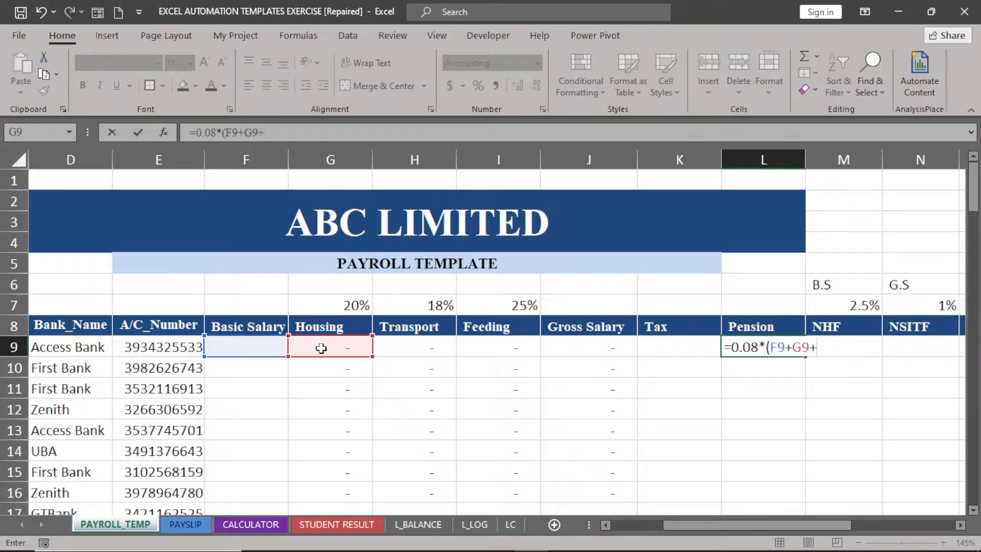
{"action": "left_click", "coordinate": [408, 349]}
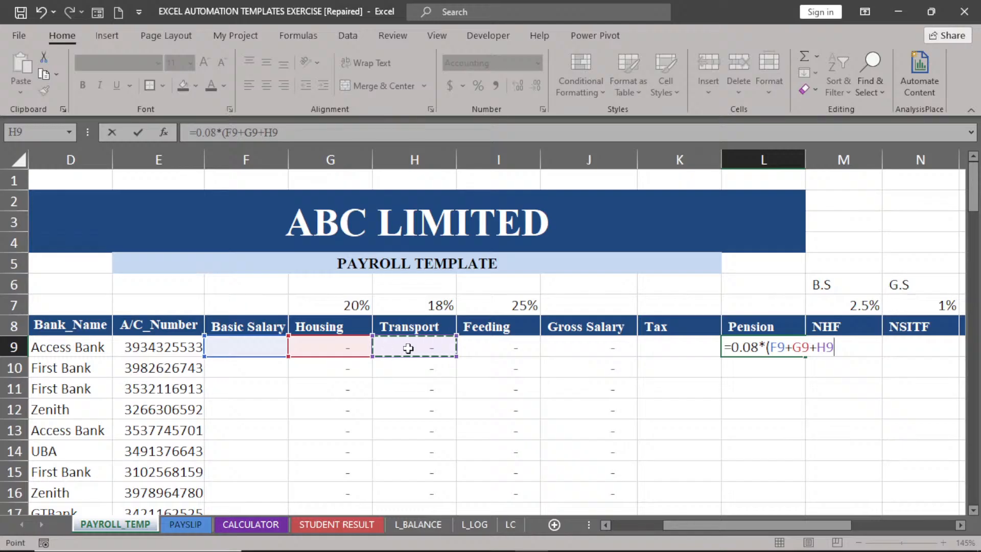
{"action": "type", "text": ")"}
{"action": "key", "text": "Return"}
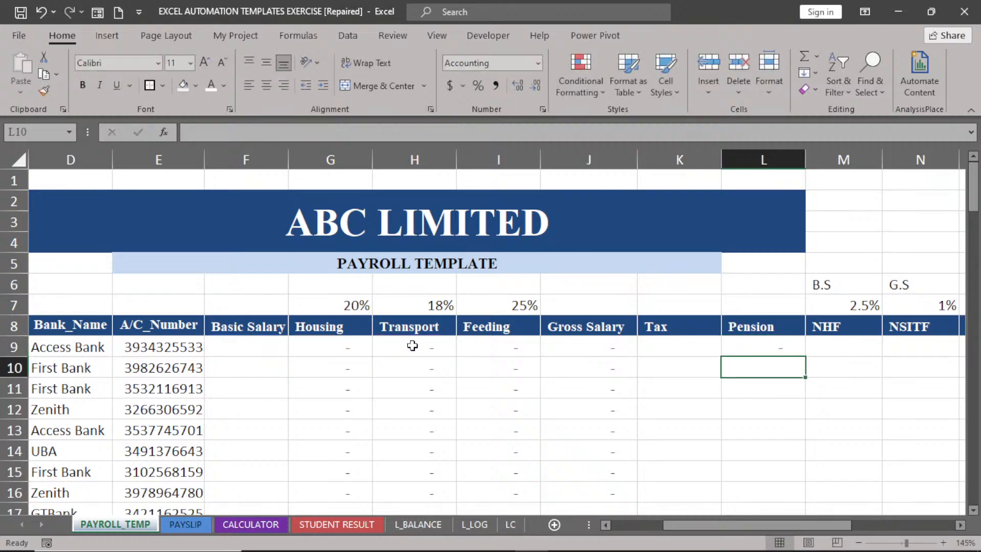
{"action": "left_click", "coordinate": [785, 343]}
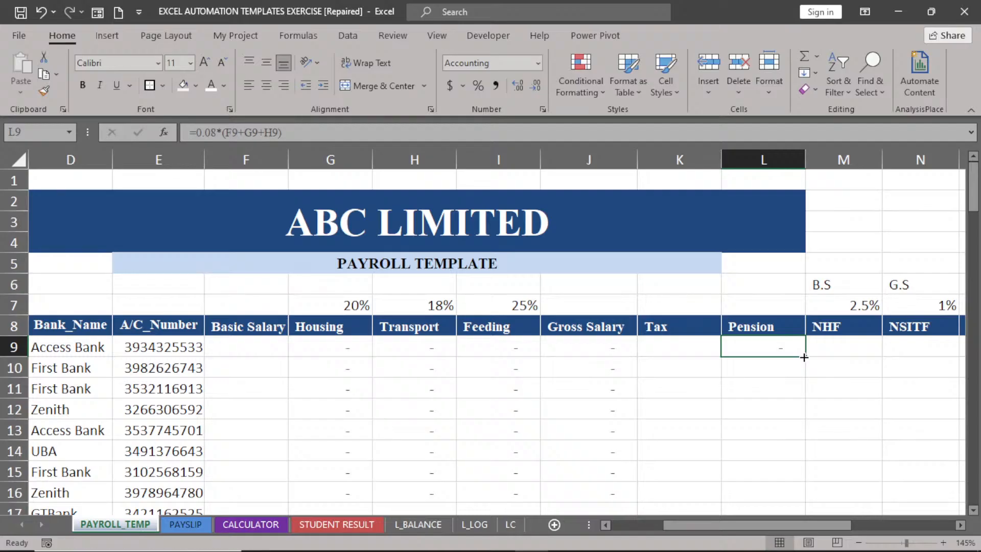
{"action": "double_click", "coordinate": [805, 357]}
Enter =F9*$M$7 in M9 and copy it down the NHF column.
{"action": "left_click", "coordinate": [846, 350]}
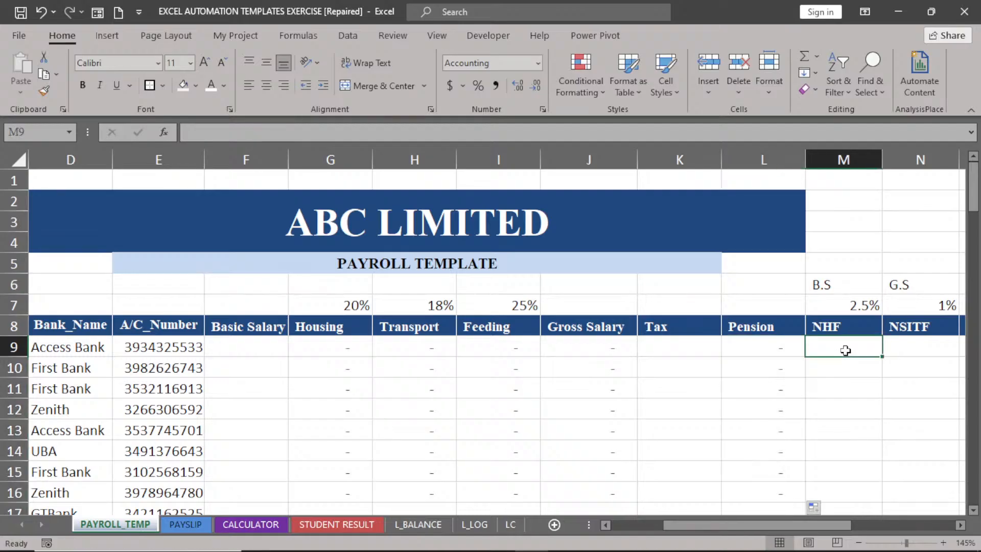
{"action": "type", "text": "="}
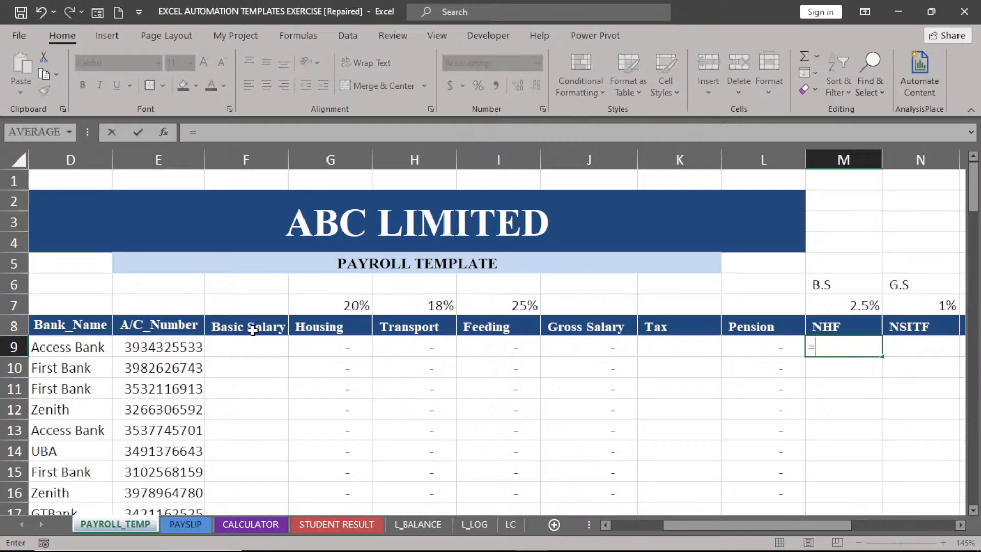
{"action": "left_click", "coordinate": [246, 347]}
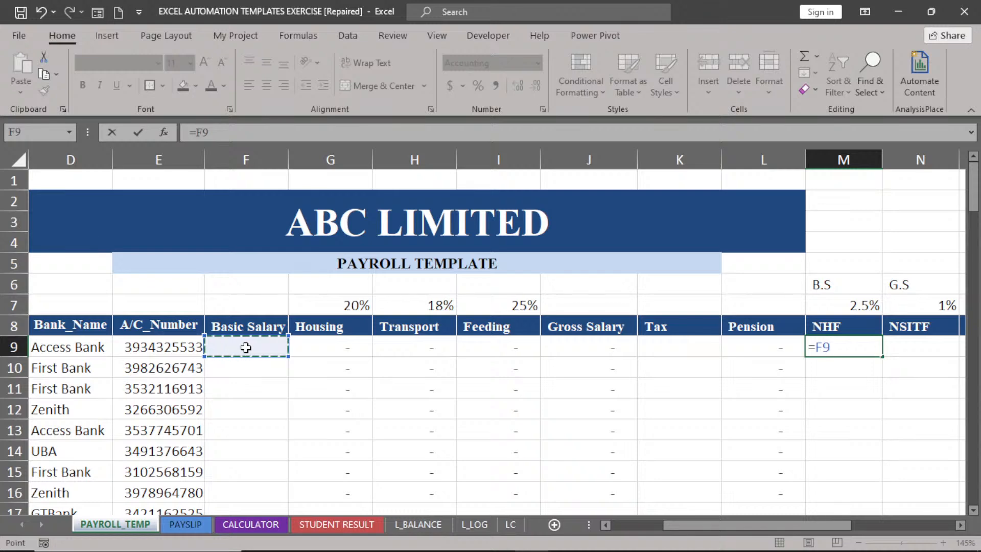
{"action": "type", "text": "*"}
{"action": "left_click", "coordinate": [849, 306]}
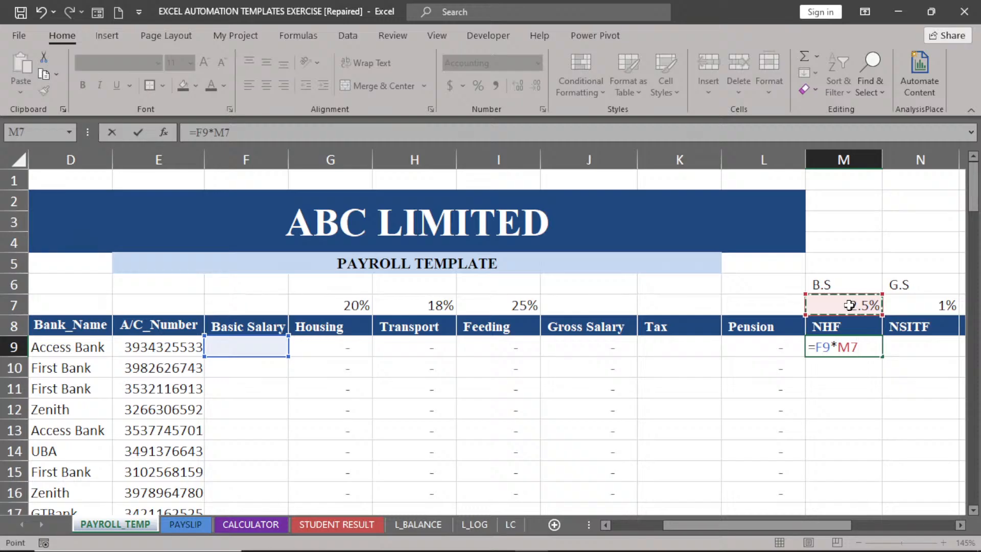
{"action": "key", "text": "F4"}
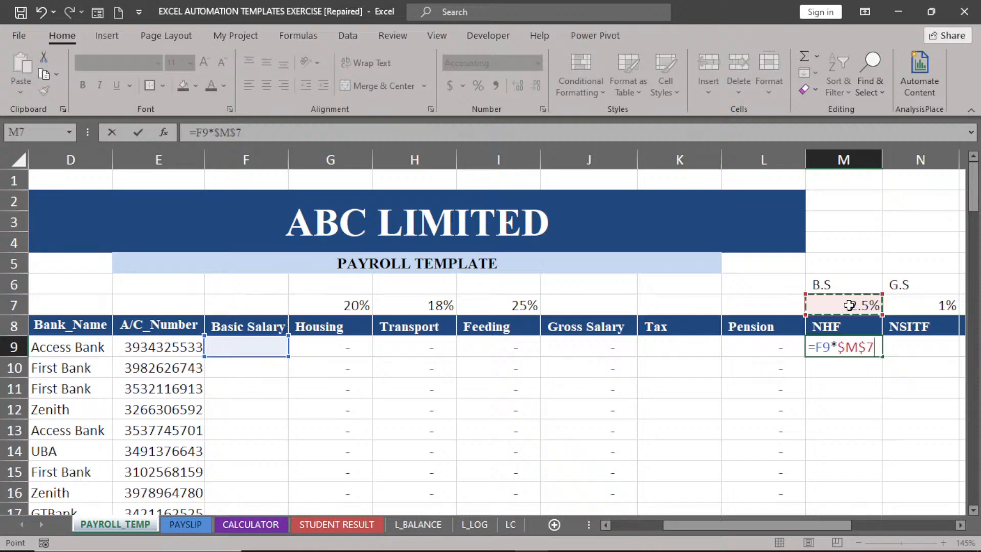
{"action": "key", "text": "Return"}
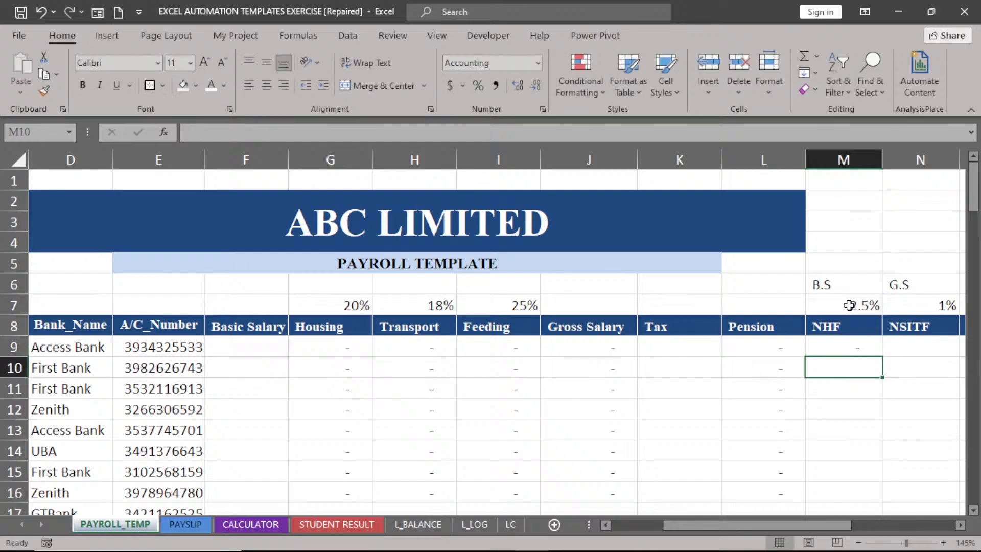
{"action": "left_click", "coordinate": [853, 345]}
{"action": "double_click", "coordinate": [882, 357]}
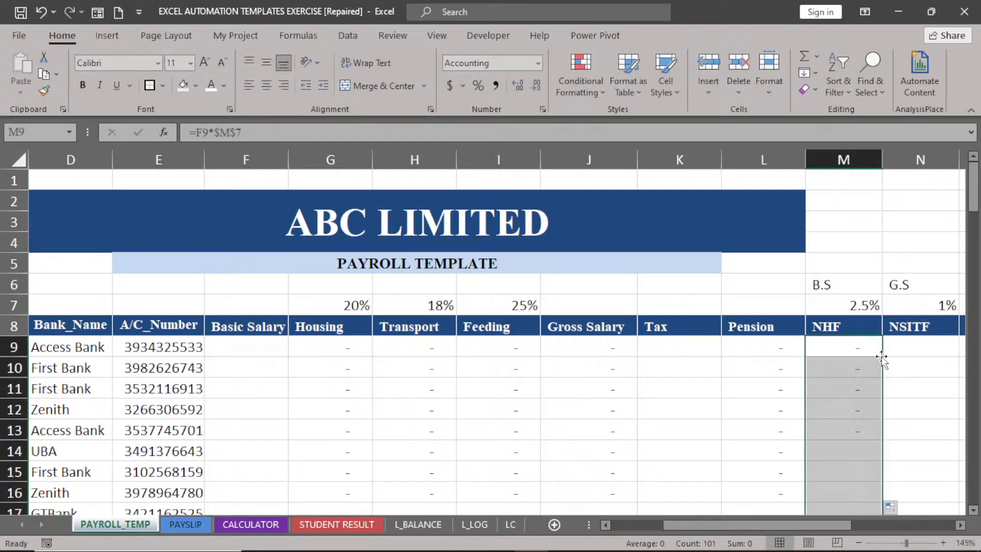
Enter =J9*$N$7 in N9 and copy it down the NSITF column.
{"action": "left_click", "coordinate": [960, 526]}
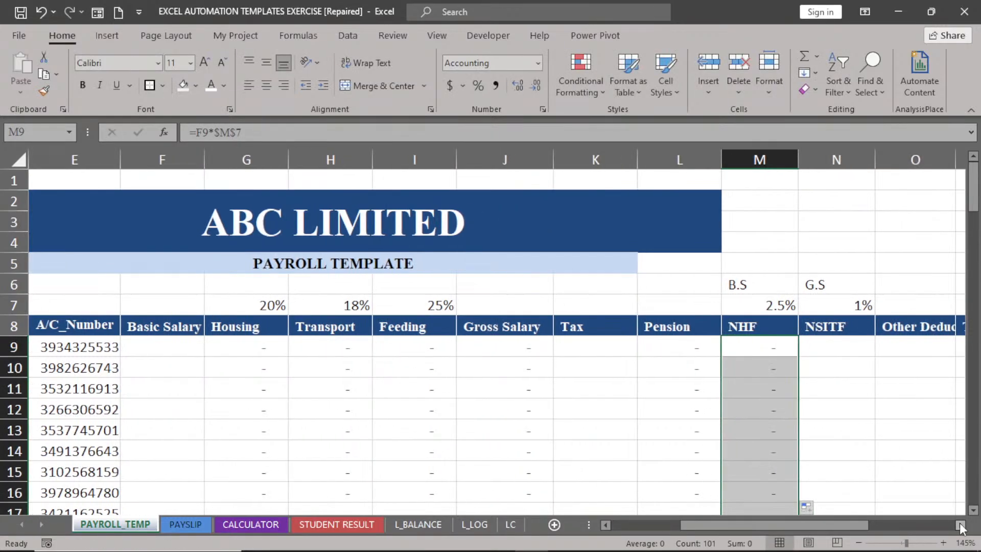
{"action": "left_click", "coordinate": [845, 351]}
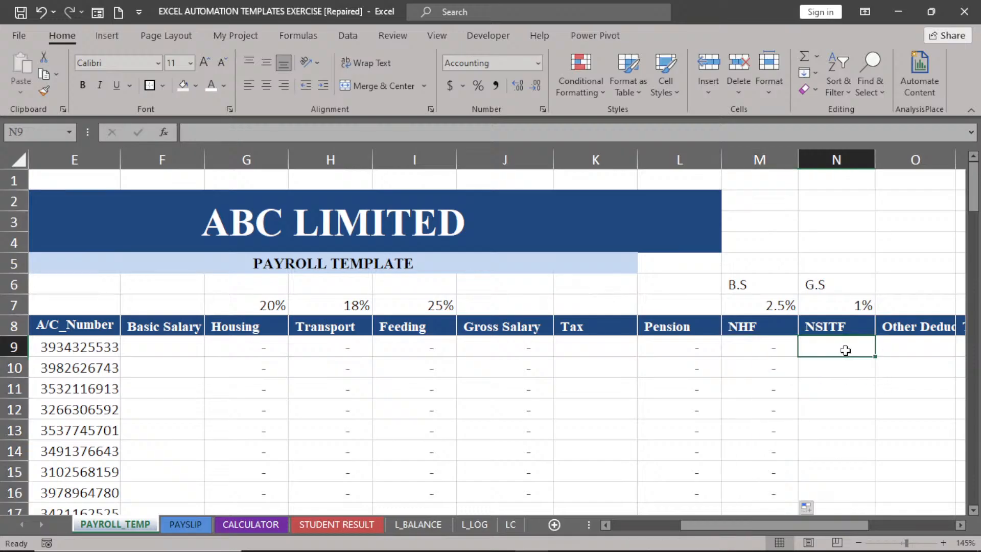
{"action": "type", "text": "="}
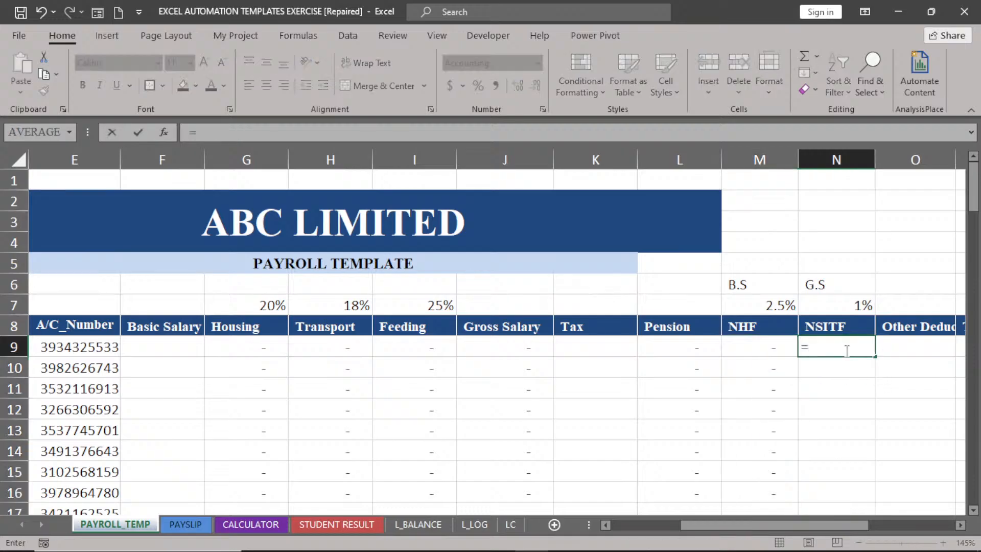
{"action": "left_click", "coordinate": [505, 343]}
{"action": "type", "text": "*"}
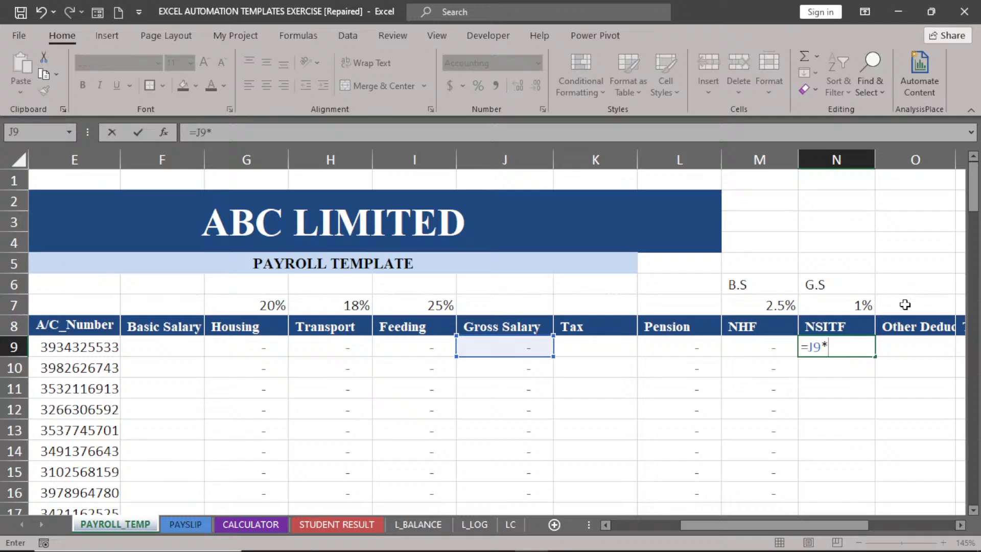
{"action": "left_click", "coordinate": [838, 305]}
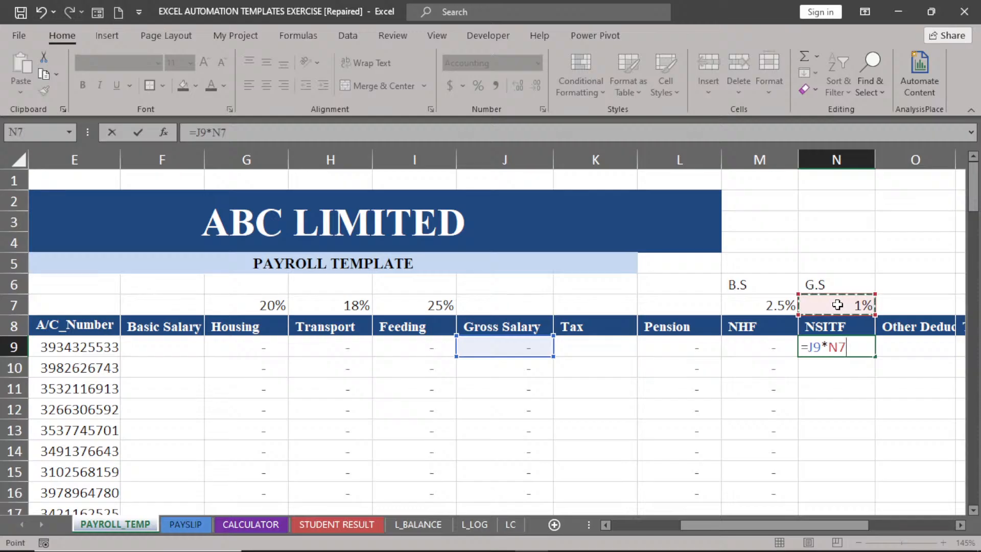
{"action": "key", "text": "F4"}
{"action": "key", "text": "Return"}
{"action": "left_click", "coordinate": [851, 348]}
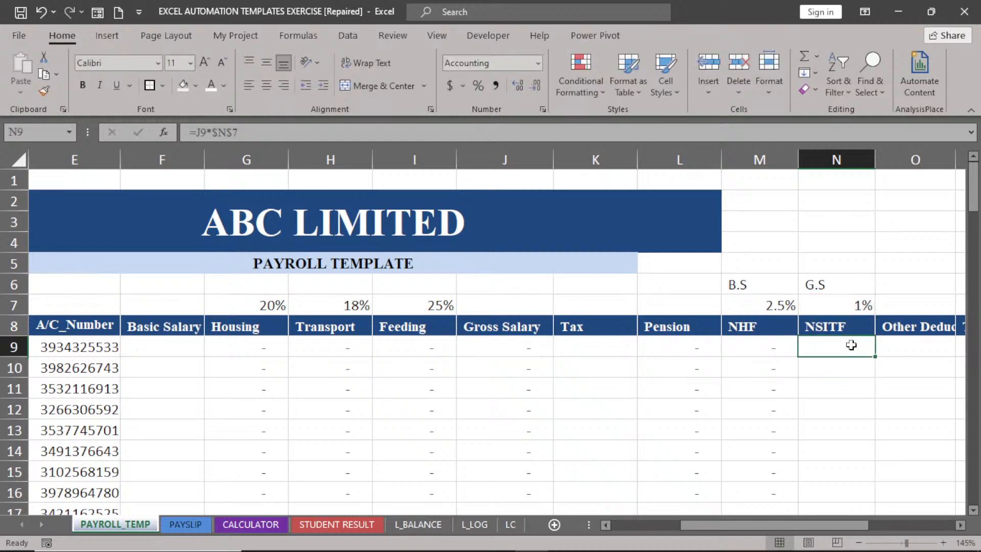
{"action": "double_click", "coordinate": [874, 355]}
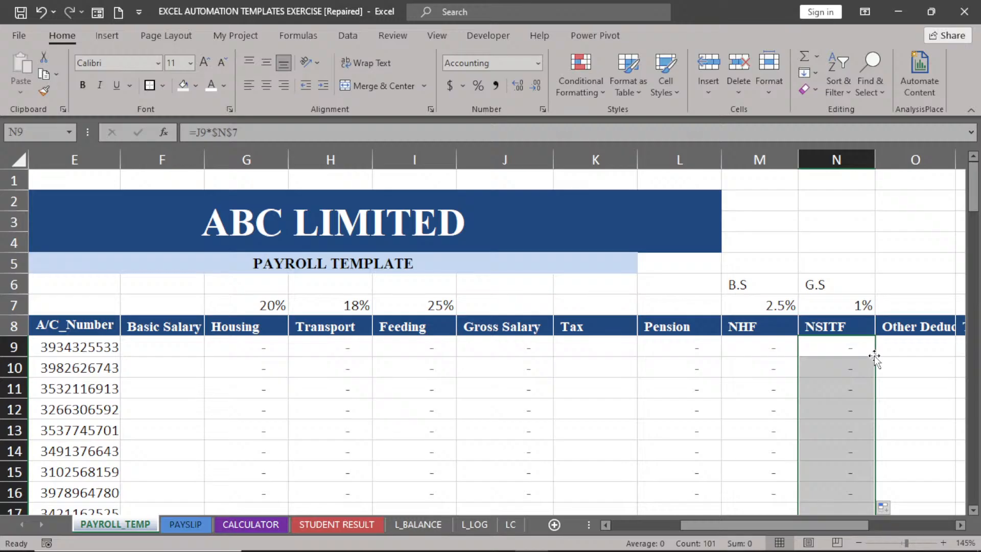
On the CALCULATOR sheet, enter 'linking' in B10 and 'cell refer' in B11, then reselect B10.
{"action": "left_click", "coordinate": [257, 525]}
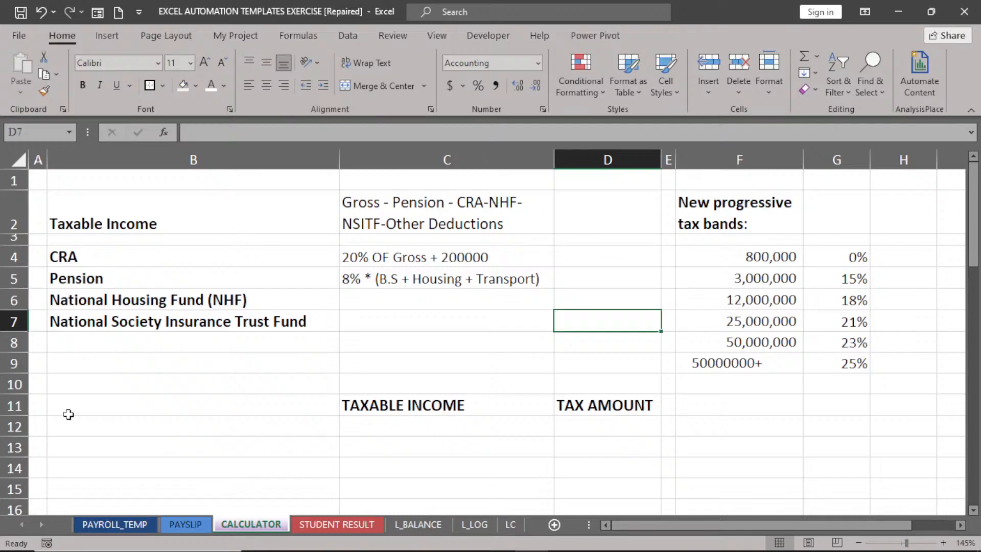
{"action": "left_click", "coordinate": [71, 388]}
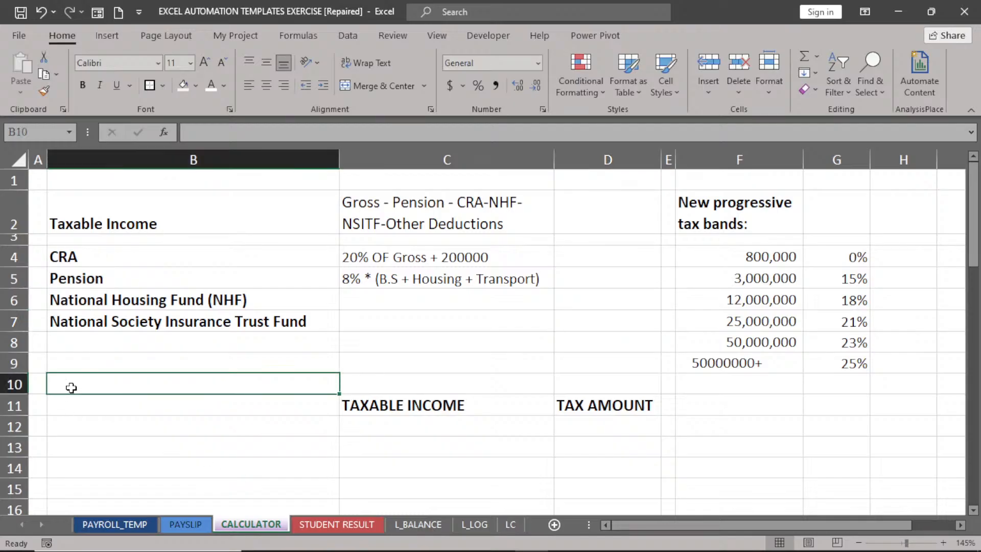
{"action": "type", "text": "lik"}
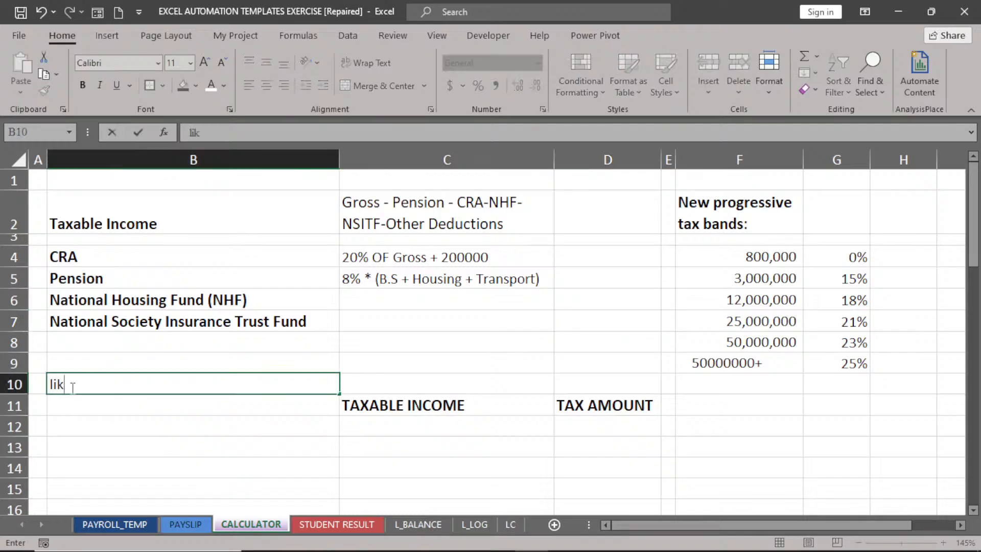
{"action": "key", "text": "BackSpace"}
{"action": "type", "text": "nking"}
{"action": "key", "text": "Return"}
{"action": "type", "text": "ce"}
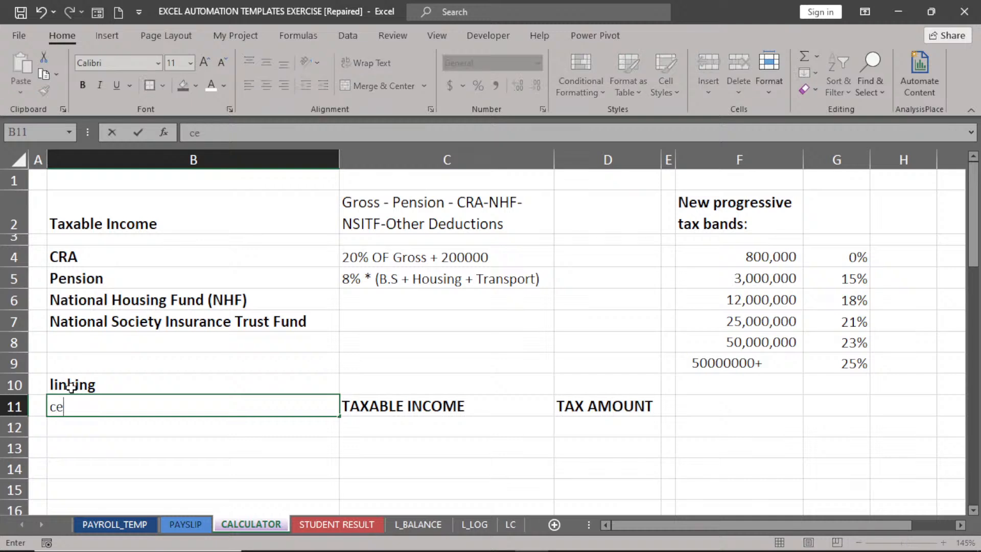
{"action": "type", "text": "ll refer"}
{"action": "key", "text": "Return"}
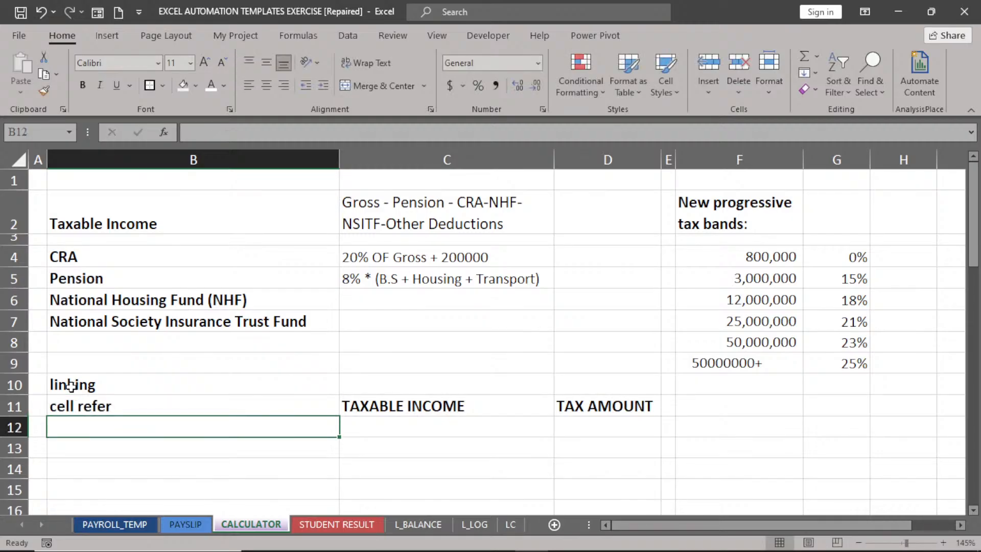
{"action": "left_click", "coordinate": [70, 386]}
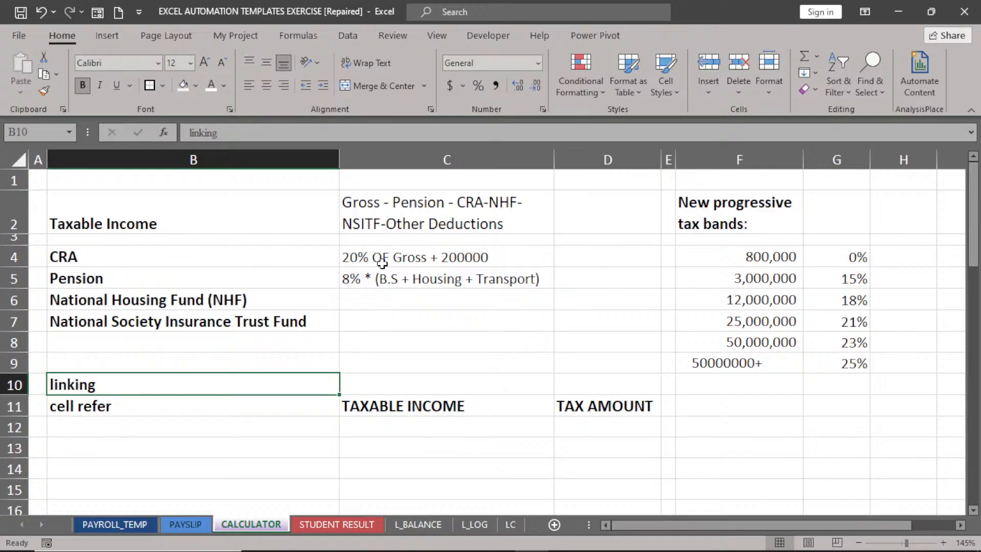
Start D4's CRA formula as 0.2 times PAYROLL_TEMP!J9 plus 200000.
{"action": "left_click", "coordinate": [586, 259]}
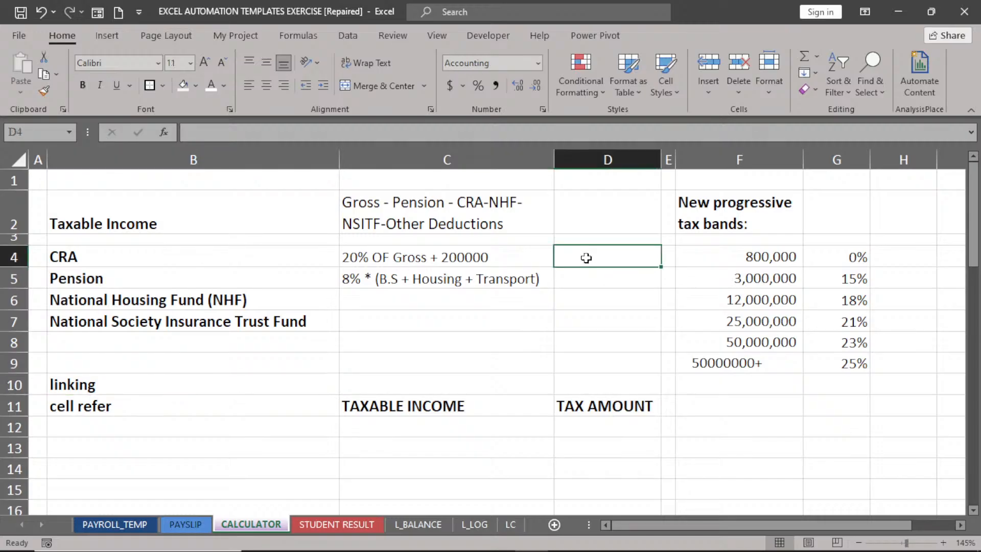
{"action": "type", "text": "="}
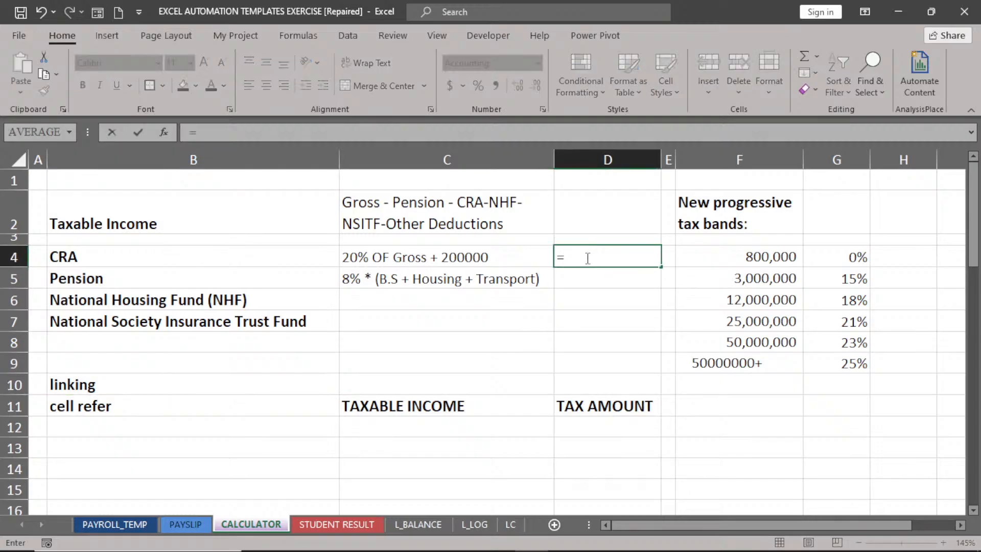
{"action": "type", "text": "0.2*"}
{"action": "left_click", "coordinate": [109, 525]}
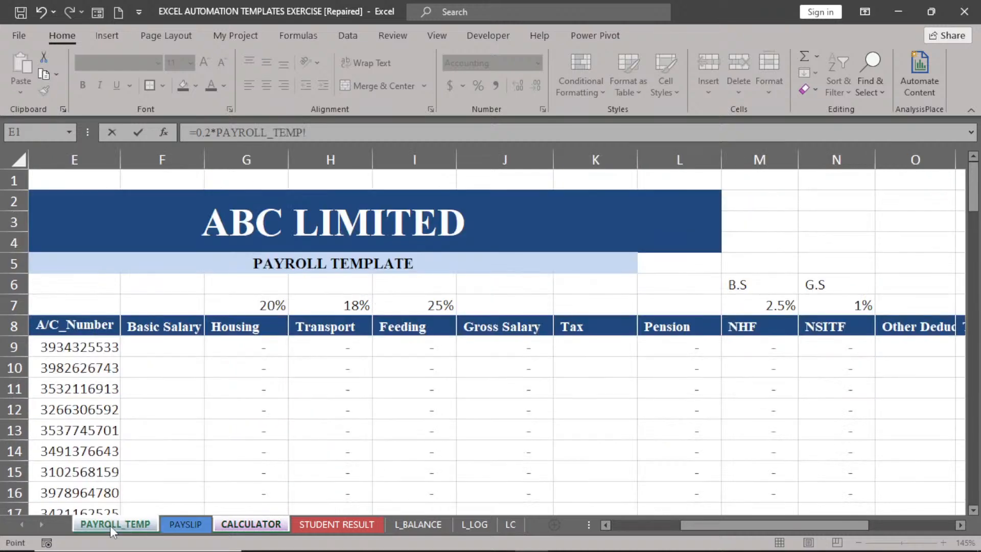
{"action": "left_click", "coordinate": [512, 345]}
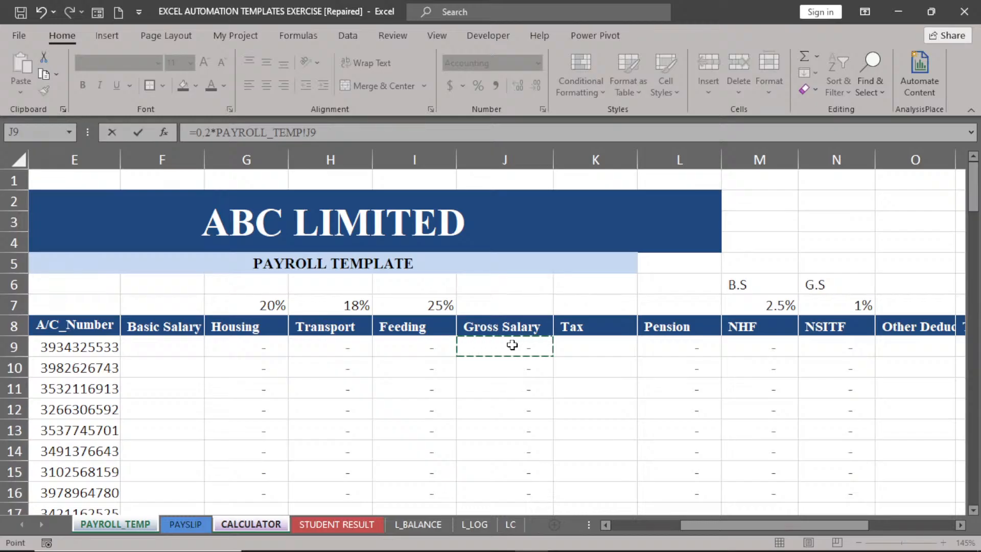
{"action": "type", "text": "+"}
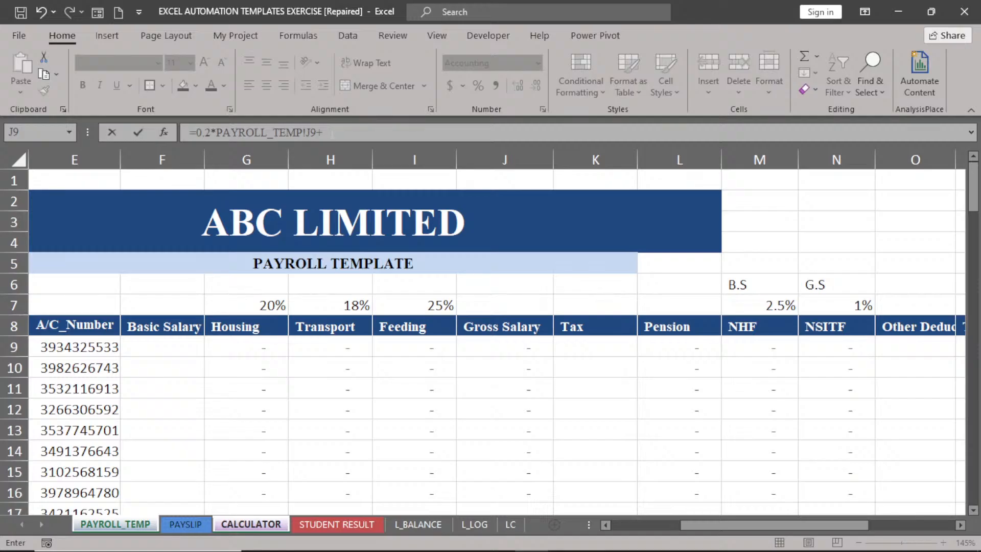
{"action": "left_click", "coordinate": [259, 523]}
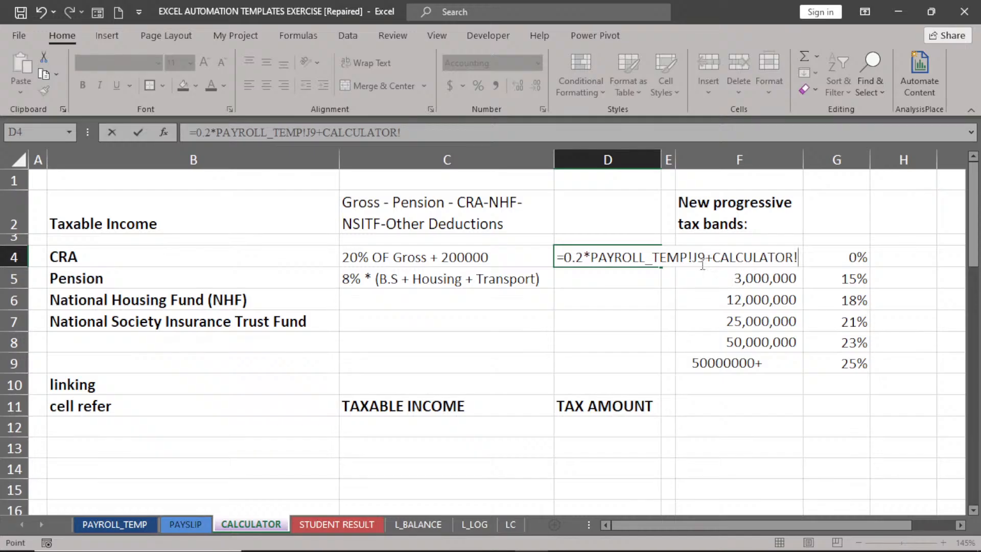
{"action": "type", "text": "200000"}
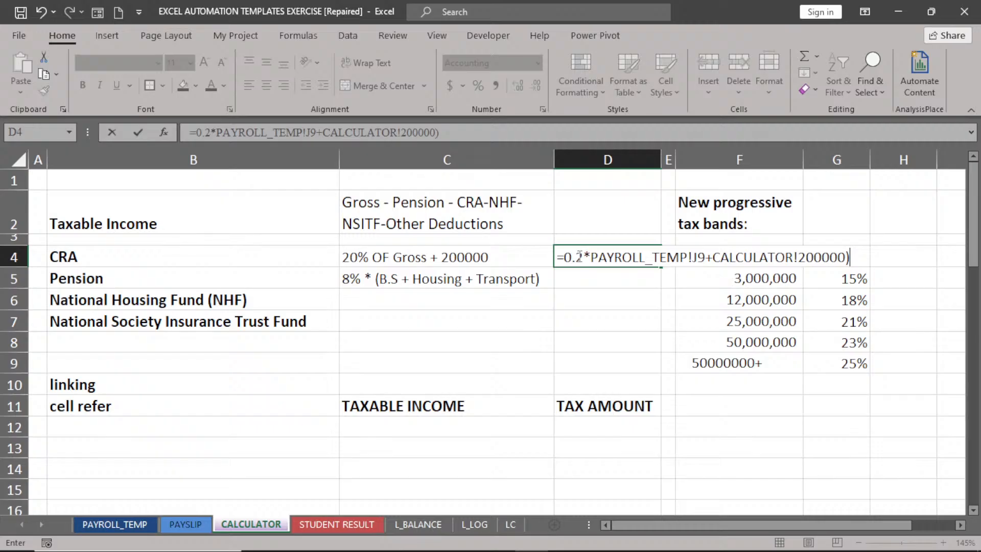
Wrap the expression in brackets, multiply it by 12, and try to enter it.
{"action": "left_click", "coordinate": [568, 257]}
{"action": "type", "text": "("}
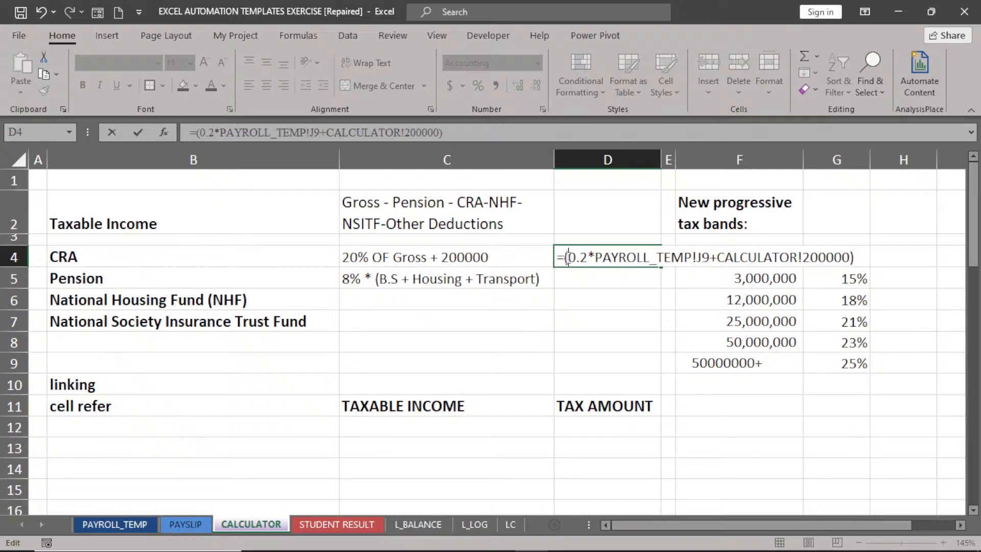
{"action": "left_click", "coordinate": [855, 255]}
{"action": "type", "text": "*12"}
{"action": "key", "text": "Return"}
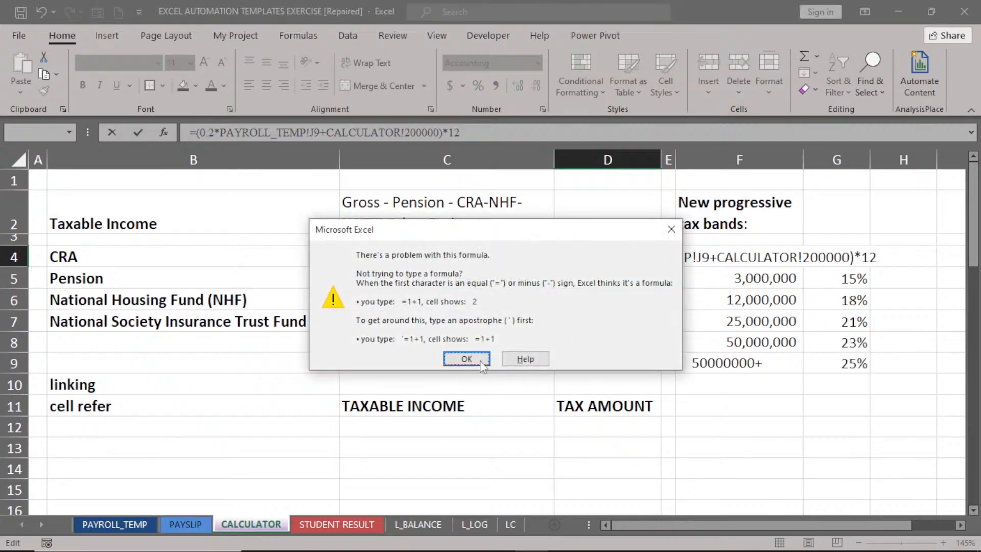
After the error, remove the *12 and opening bracket and retry the formula.
{"action": "left_click", "coordinate": [455, 359]}
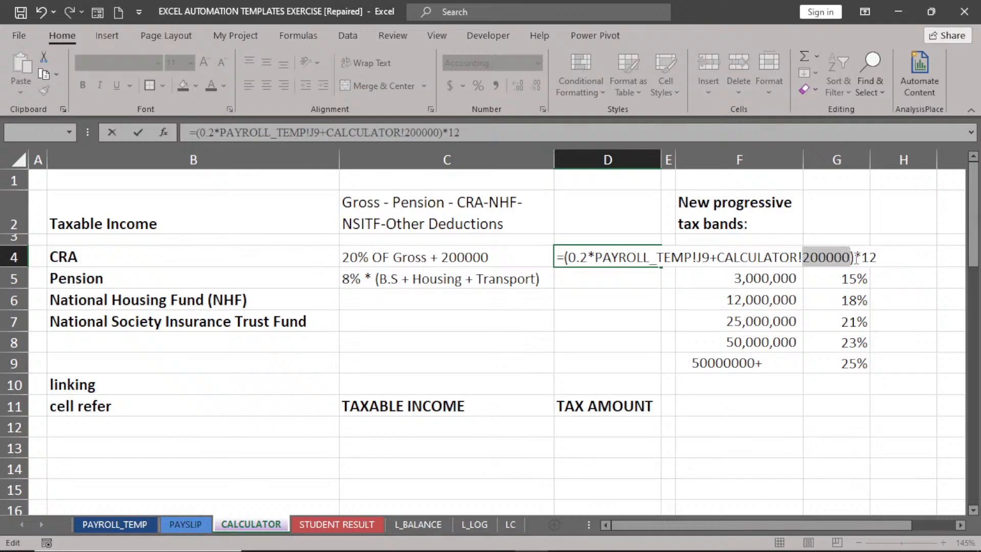
{"action": "left_click", "coordinate": [875, 258]}
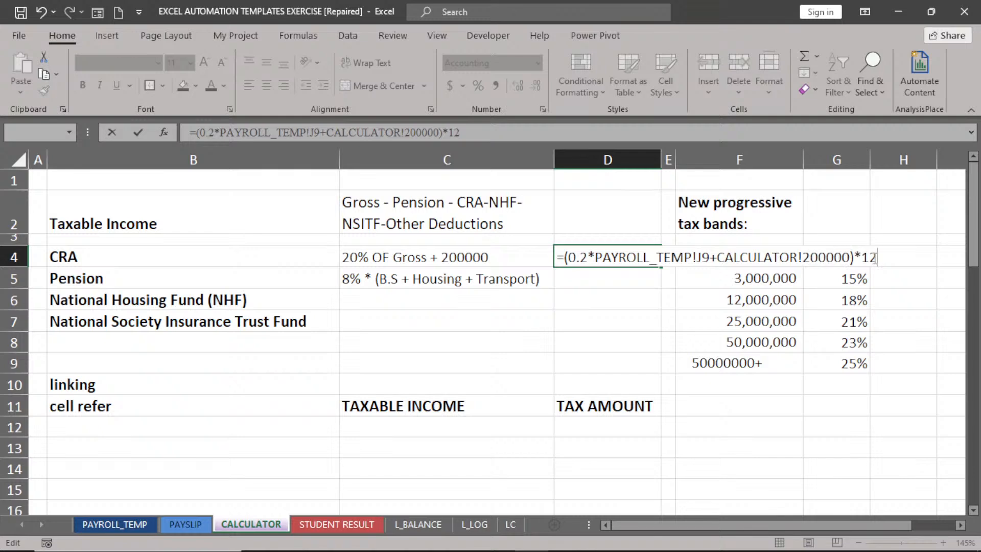
{"action": "key", "text": "BackSpace"}
{"action": "key", "text": "BackSpace"}
{"action": "key", "text": "BackSpace"}
{"action": "key", "text": "BackSpace"}
{"action": "left_click", "coordinate": [569, 257]}
{"action": "key", "text": "BackSpace"}
{"action": "key", "text": "Return"}
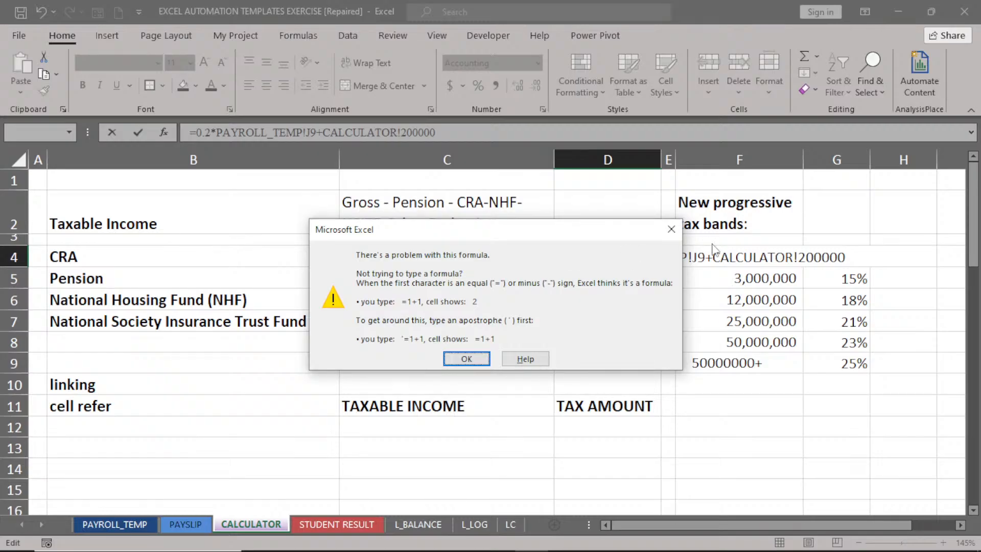
{"action": "left_click", "coordinate": [671, 228]}
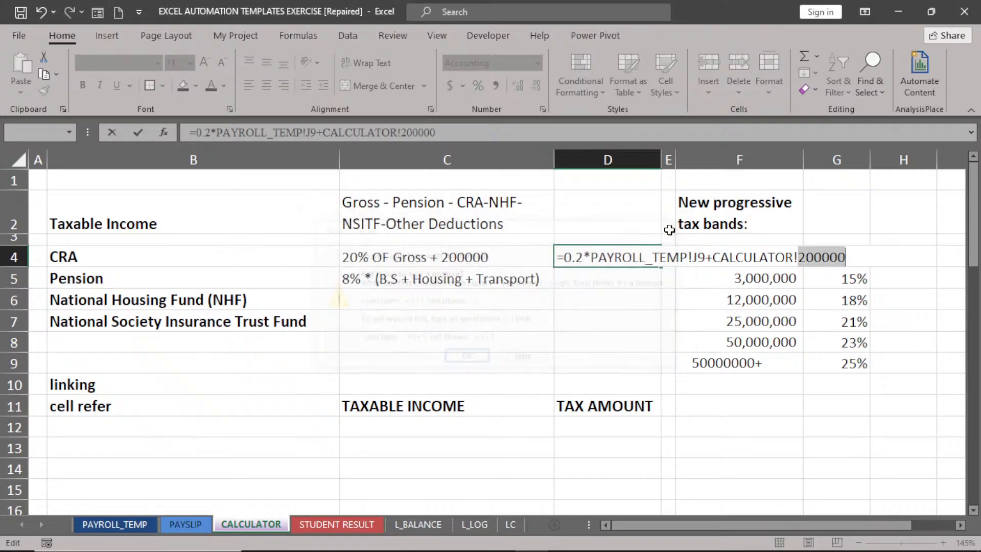
Replace the faulty CALCULATOR reference with 200000, restore brackets and *12, giving 2,400,000.00.
{"action": "left_click", "coordinate": [857, 258]}
{"action": "key", "text": "BackSpace"}
{"action": "key", "text": "BackSpace"}
{"action": "key", "text": "BackSpace"}
{"action": "key", "text": "BackSpace"}
{"action": "key", "text": "BackSpace"}
{"action": "key", "text": "BackSpace"}
{"action": "key", "text": "BackSpace"}
{"action": "key", "text": "BackSpace"}
{"action": "key", "text": "BackSpace"}
{"action": "key", "text": "BackSpace"}
{"action": "key", "text": "BackSpace"}
{"action": "key", "text": "BackSpace"}
{"action": "key", "text": "BackSpace"}
{"action": "key", "text": "BackSpace"}
{"action": "key", "text": "BackSpace"}
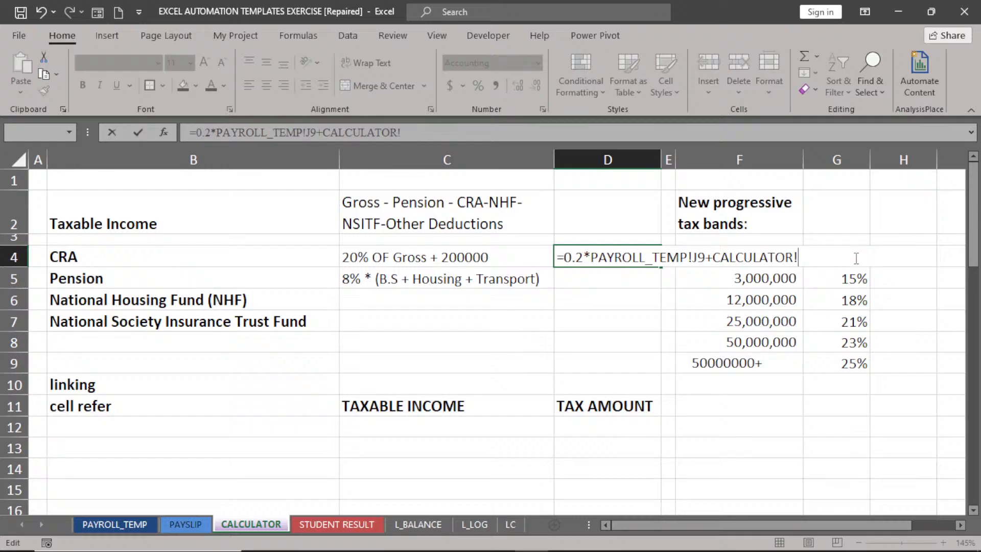
{"action": "key", "text": "BackSpace"}
{"action": "key", "text": "BackSpace"}
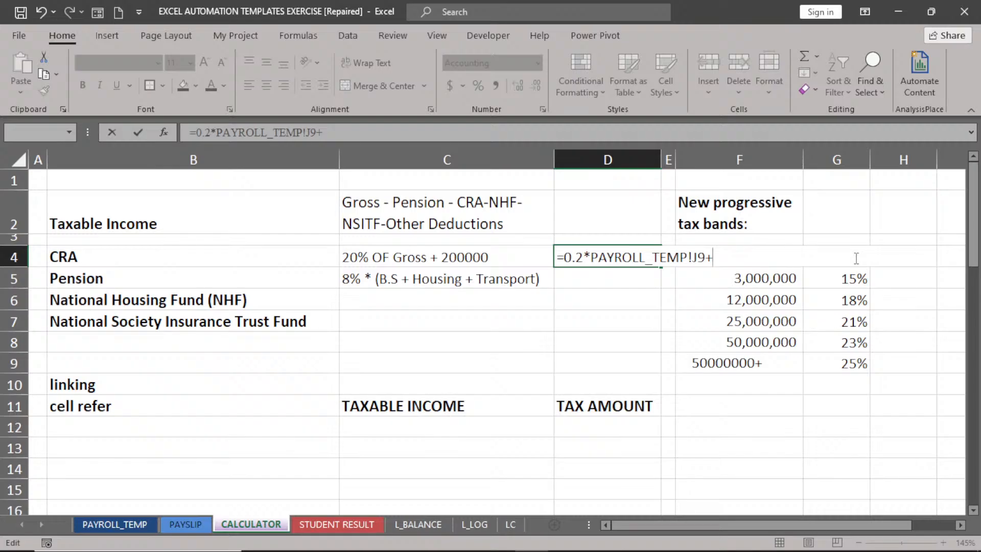
{"action": "type", "text": "20000"}
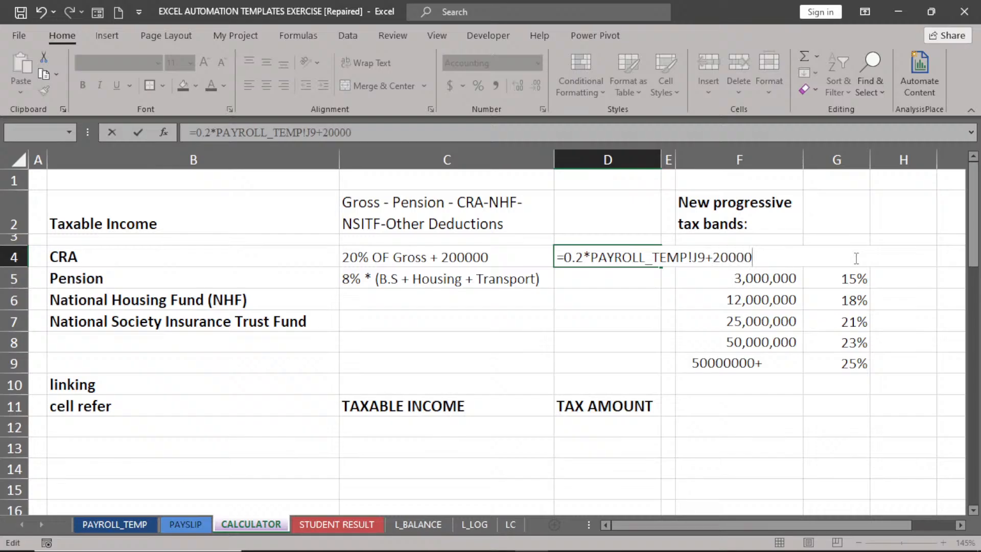
{"action": "type", "text": "0)"}
{"action": "left_click", "coordinate": [565, 257]}
{"action": "type", "text": "("}
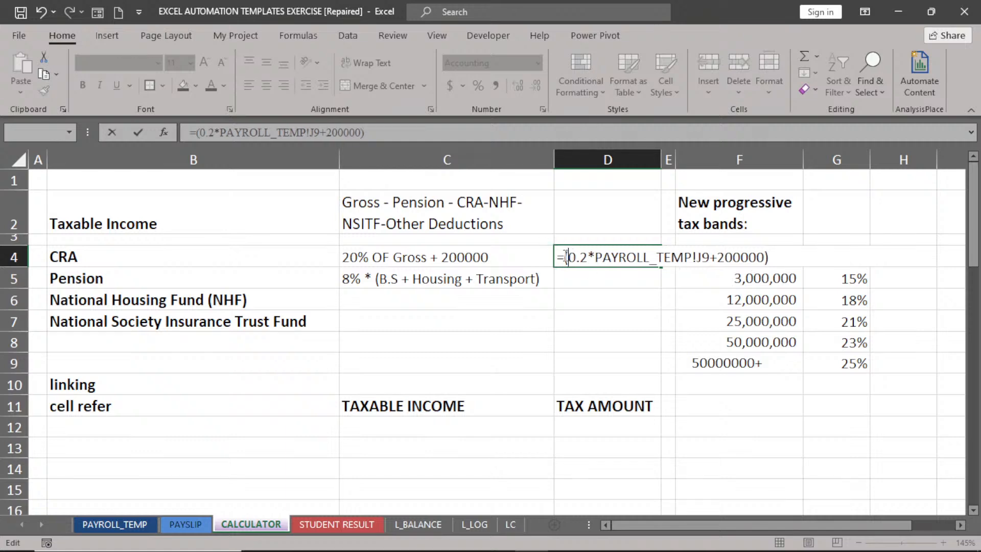
{"action": "left_click", "coordinate": [772, 257]}
{"action": "type", "text": "*12"}
{"action": "key", "text": "Return"}
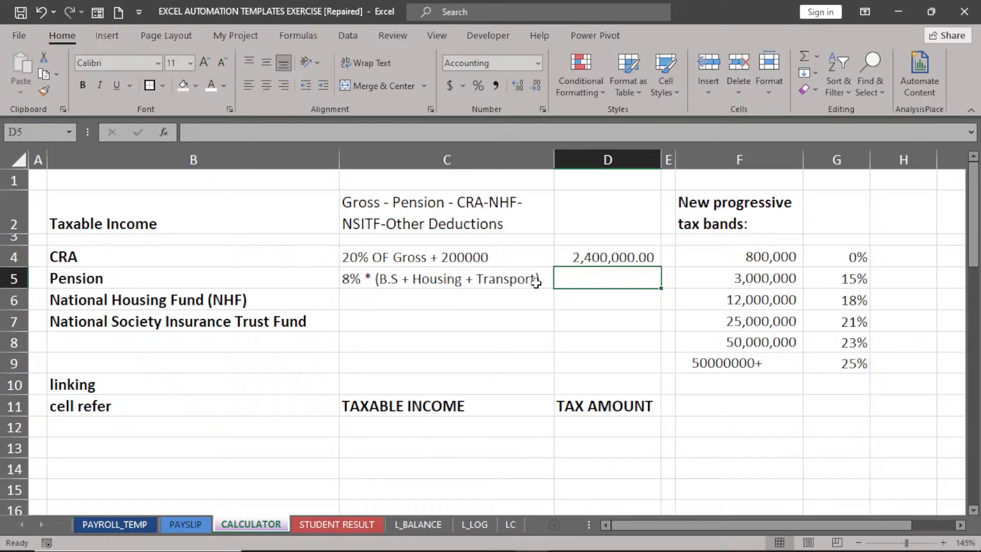
{"action": "left_click", "coordinate": [105, 527]}
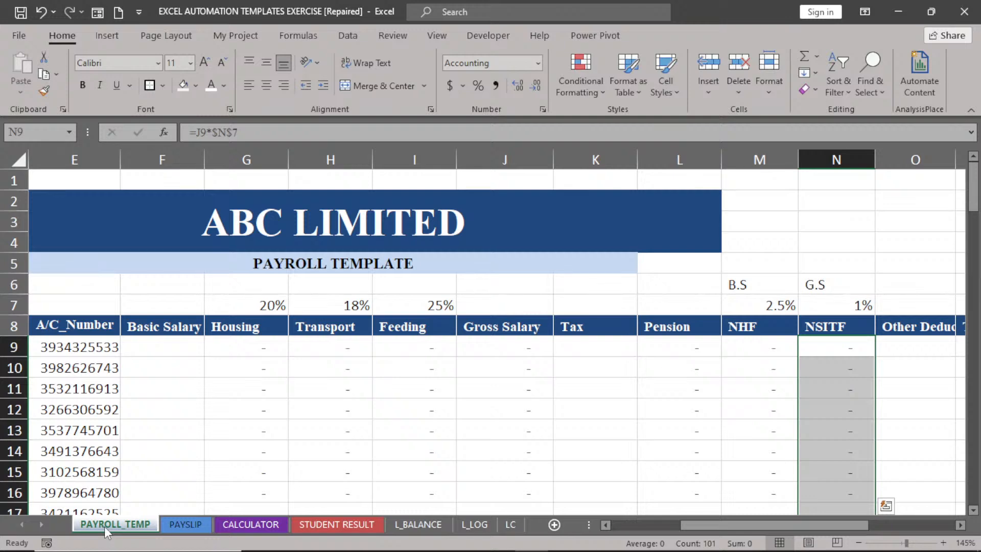
{"action": "left_click", "coordinate": [513, 345]}
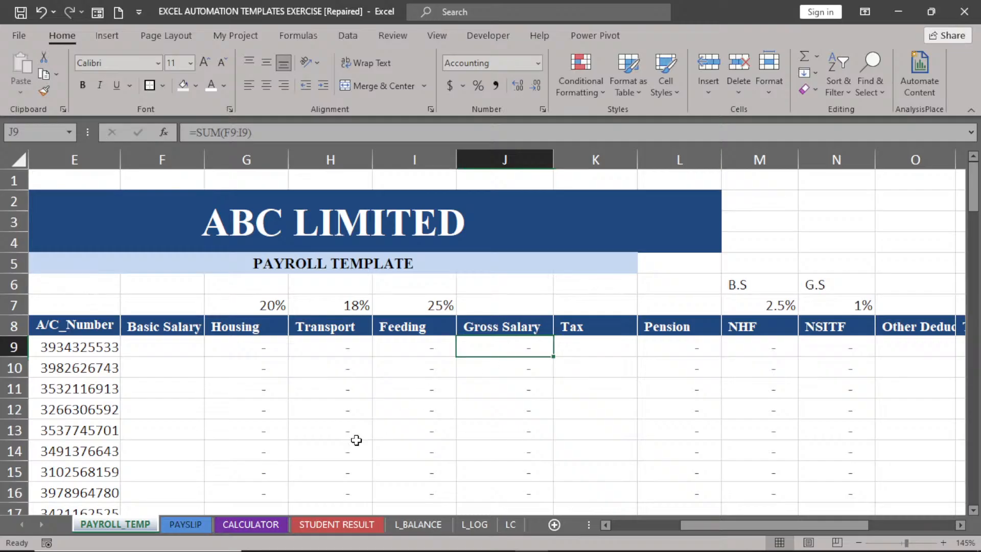
{"action": "left_click", "coordinate": [274, 524]}
{"action": "left_click", "coordinate": [622, 255]}
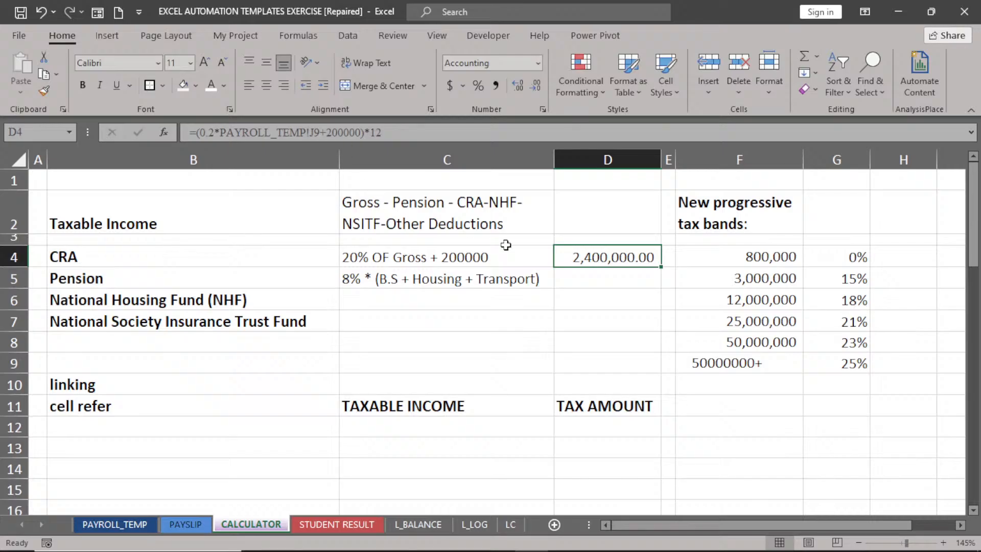
Link D5's pension figure to PAYROLL_TEMP!L9 and recheck the formula.
{"action": "left_click", "coordinate": [596, 281]}
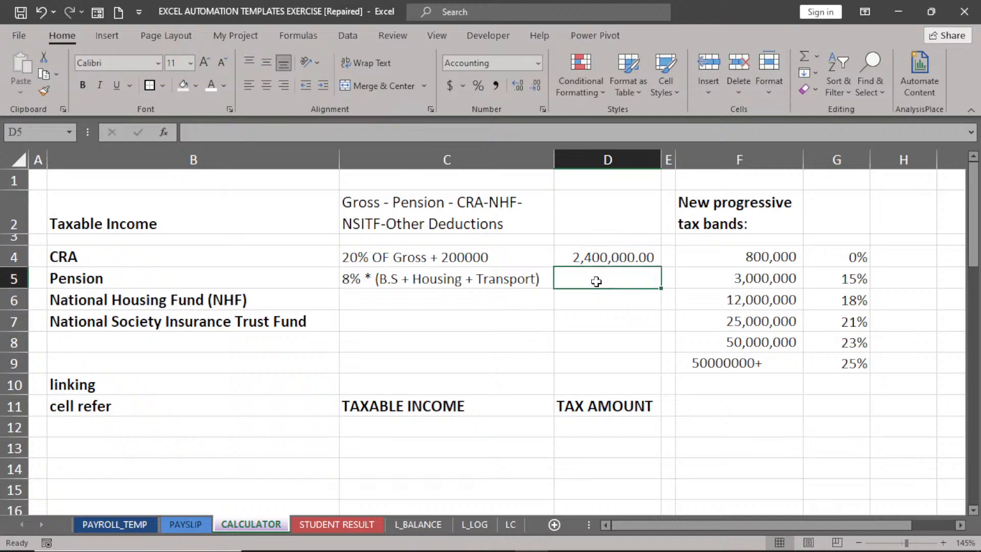
{"action": "type", "text": "="}
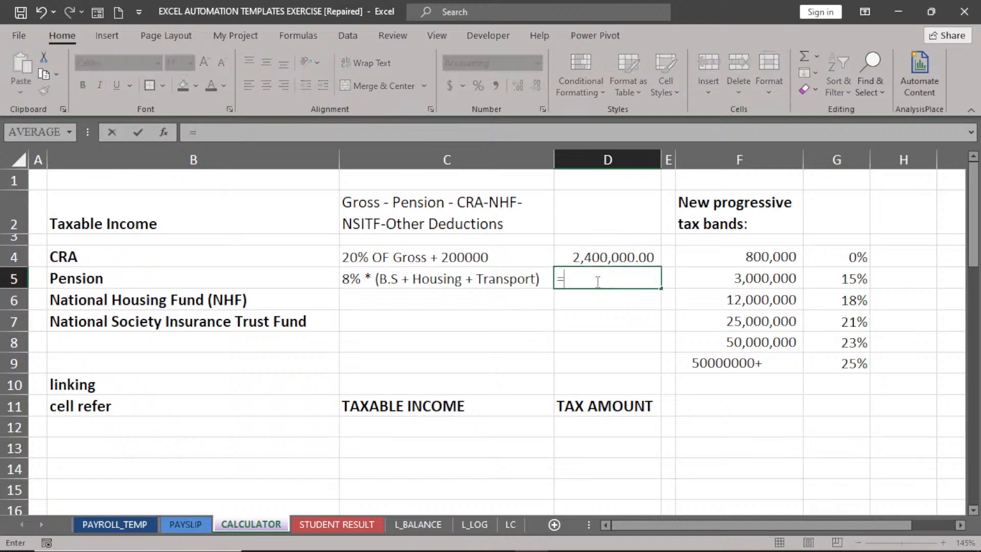
{"action": "left_click", "coordinate": [105, 519]}
{"action": "left_click", "coordinate": [693, 351]}
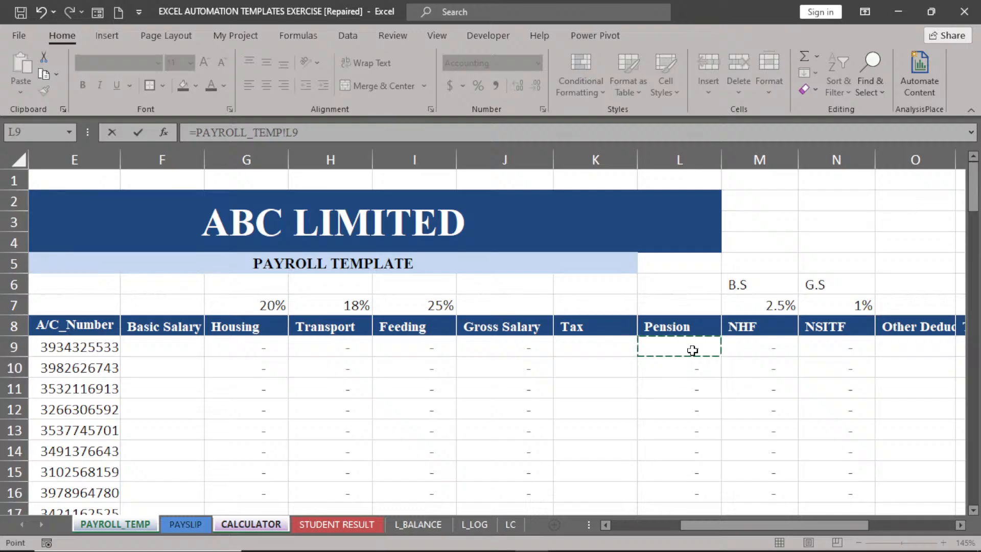
{"action": "type", "text": "*"}
{"action": "key", "text": "Return"}
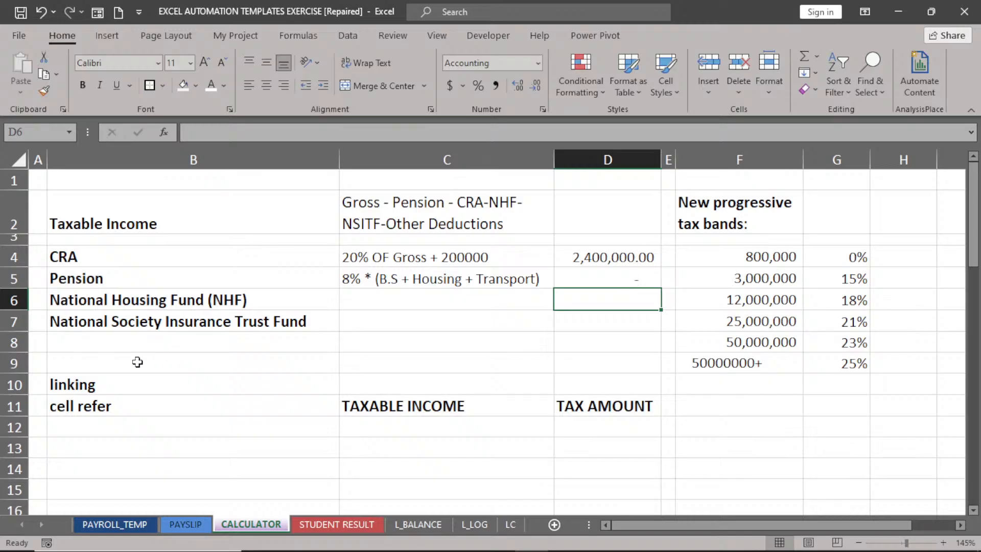
{"action": "left_click", "coordinate": [626, 275]}
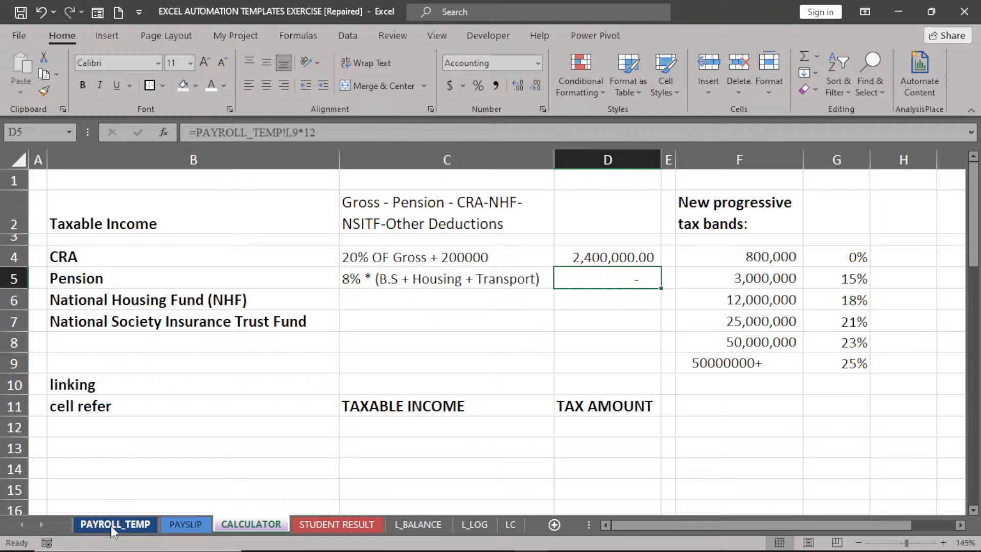
Set D6 to =12*PAYROLL_TEMP!M9 for NHF and D7 to =12*PAYROLL_TEMP!N9 for NSITF.
{"action": "left_click", "coordinate": [622, 304]}
{"action": "type", "text": "="}
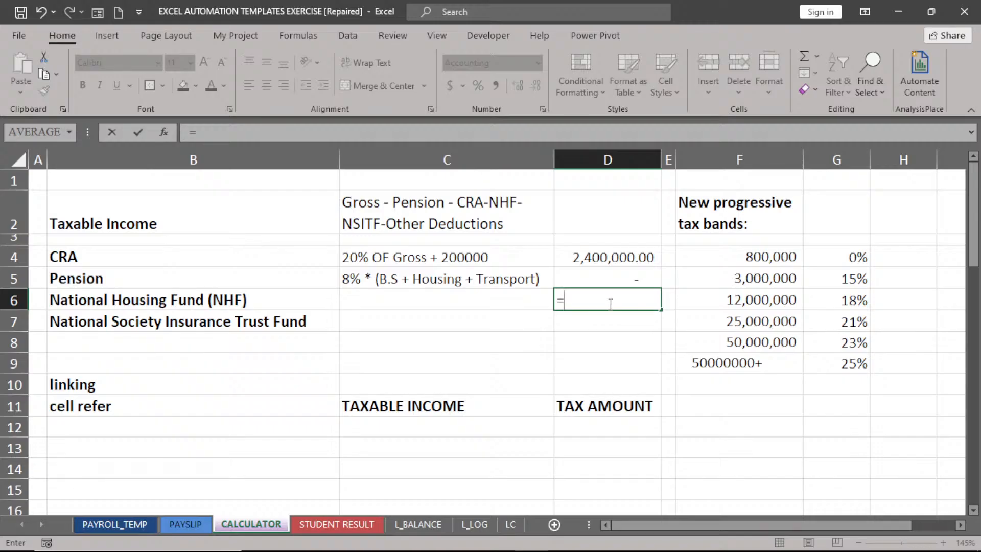
{"action": "type", "text": "12*"}
{"action": "left_click", "coordinate": [130, 524]}
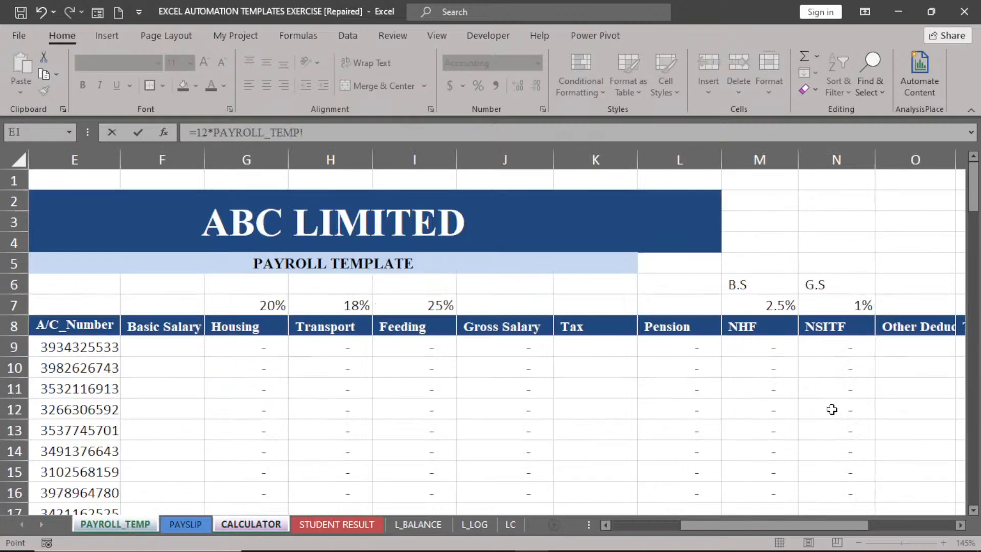
{"action": "left_click", "coordinate": [765, 347]}
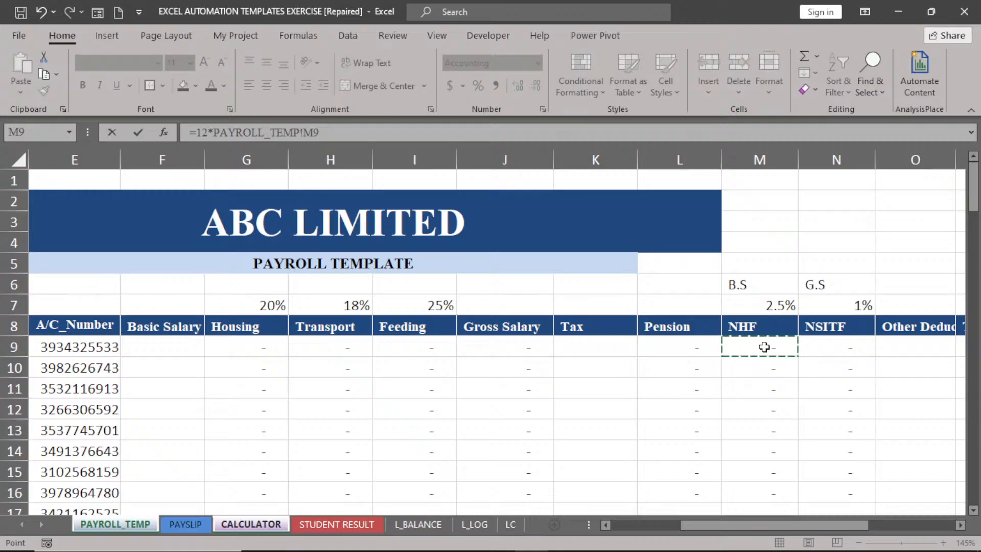
{"action": "key", "text": "Return"}
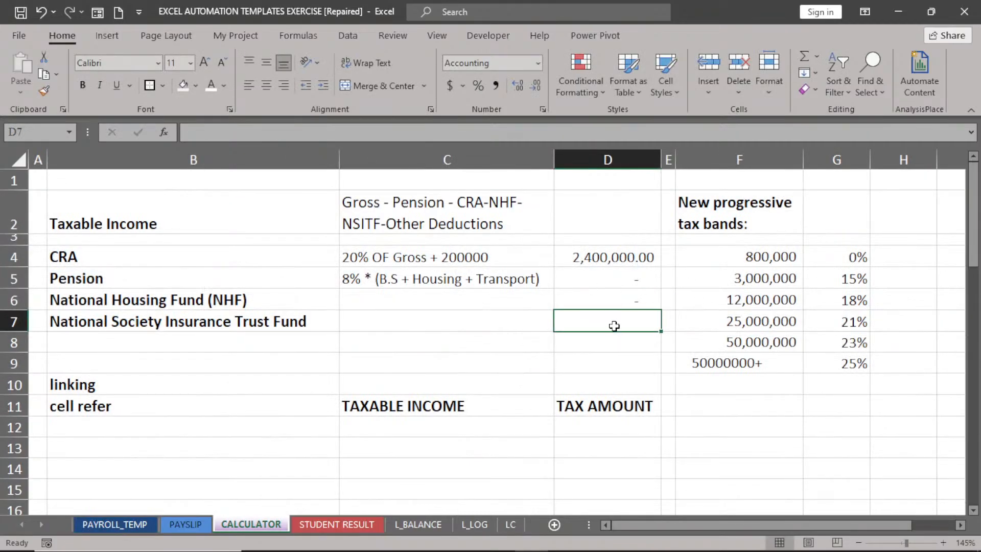
{"action": "type", "text": "="}
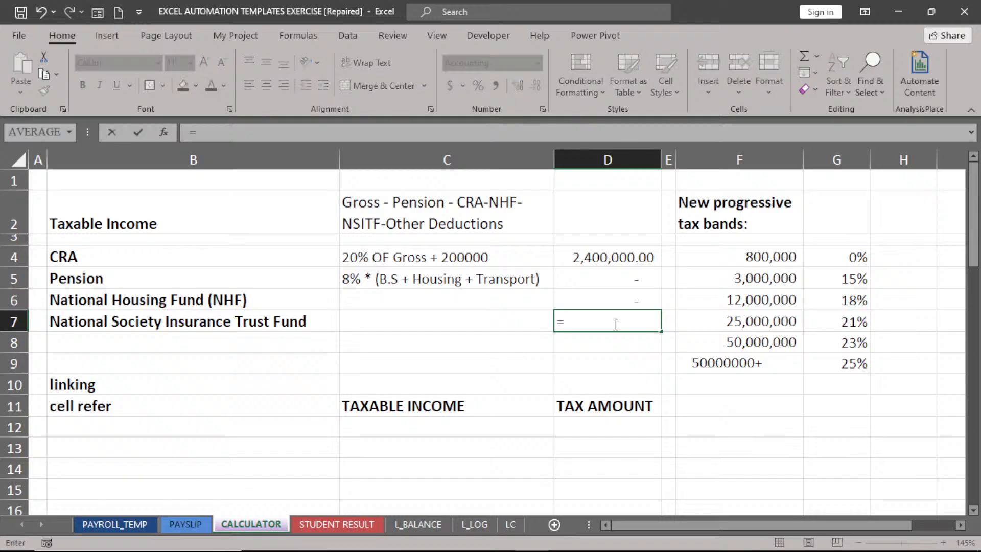
{"action": "type", "text": "12*"}
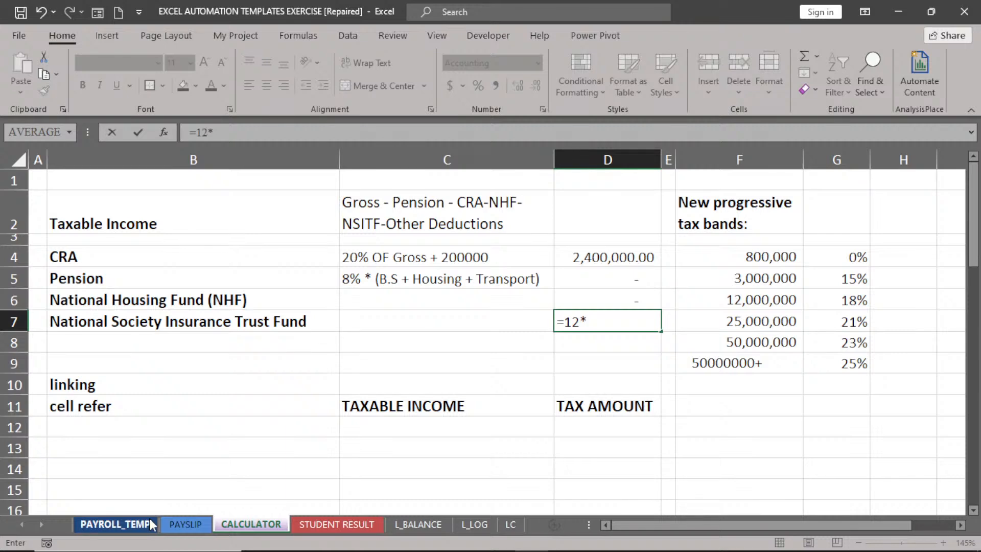
{"action": "left_click", "coordinate": [149, 523]}
{"action": "left_click", "coordinate": [828, 347]}
{"action": "key", "text": "Return"}
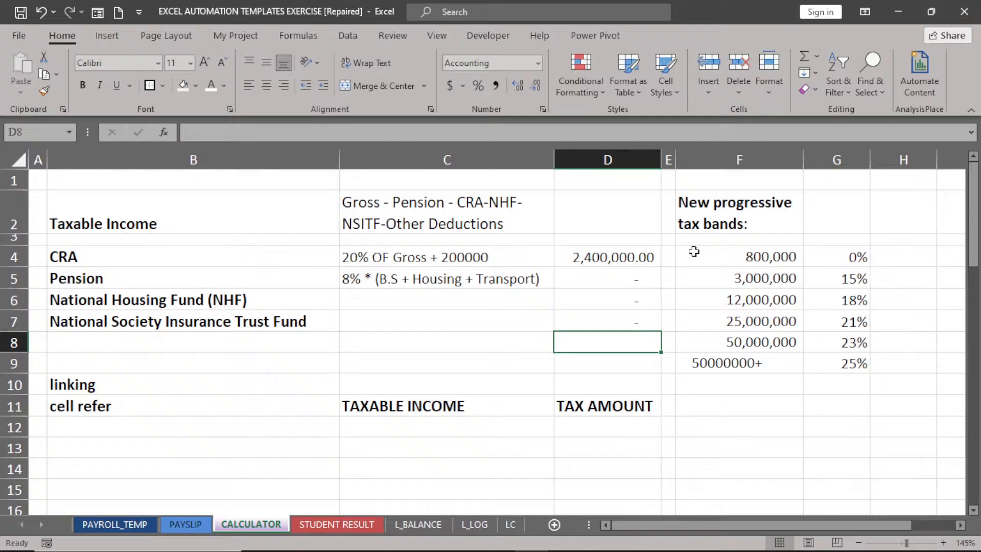
Review the deduction formulas in D4–D7, then begin C12's formula with =(12*.
{"action": "left_click", "coordinate": [606, 258]}
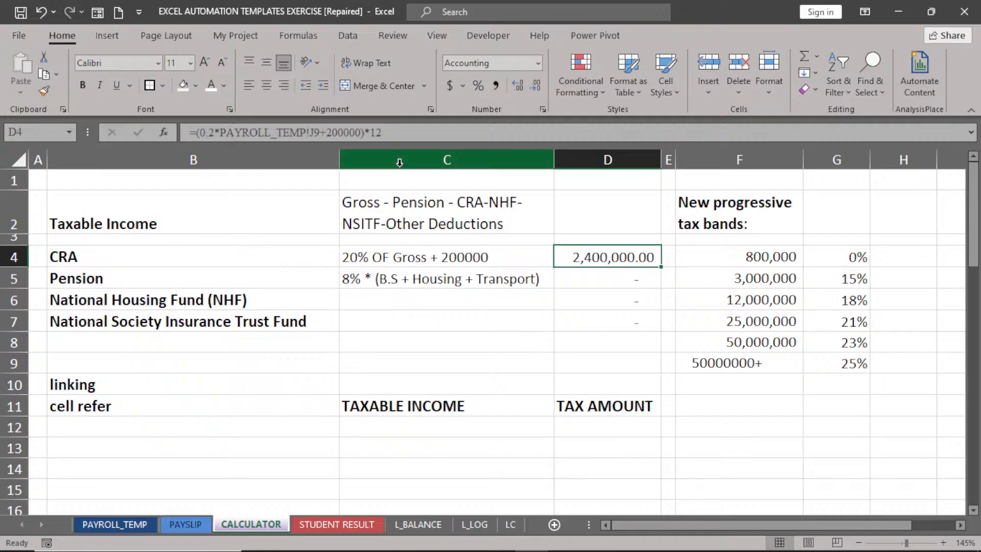
{"action": "left_click", "coordinate": [581, 280]}
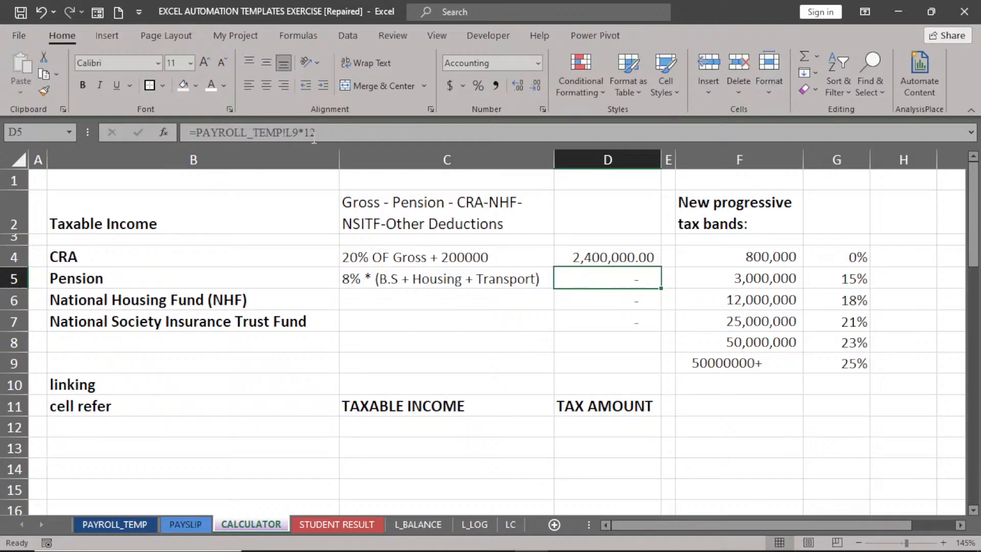
{"action": "left_click", "coordinate": [625, 302]}
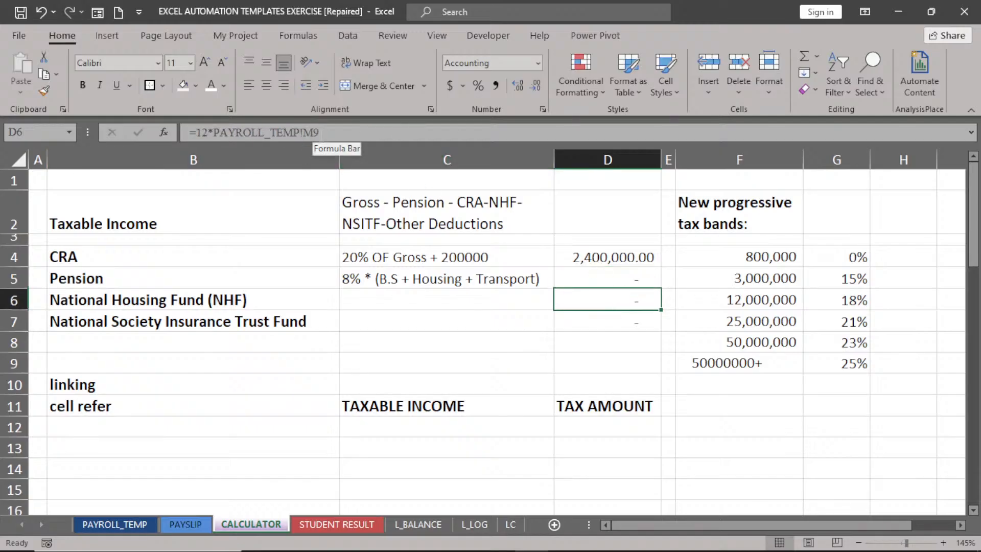
{"action": "left_click", "coordinate": [603, 325]}
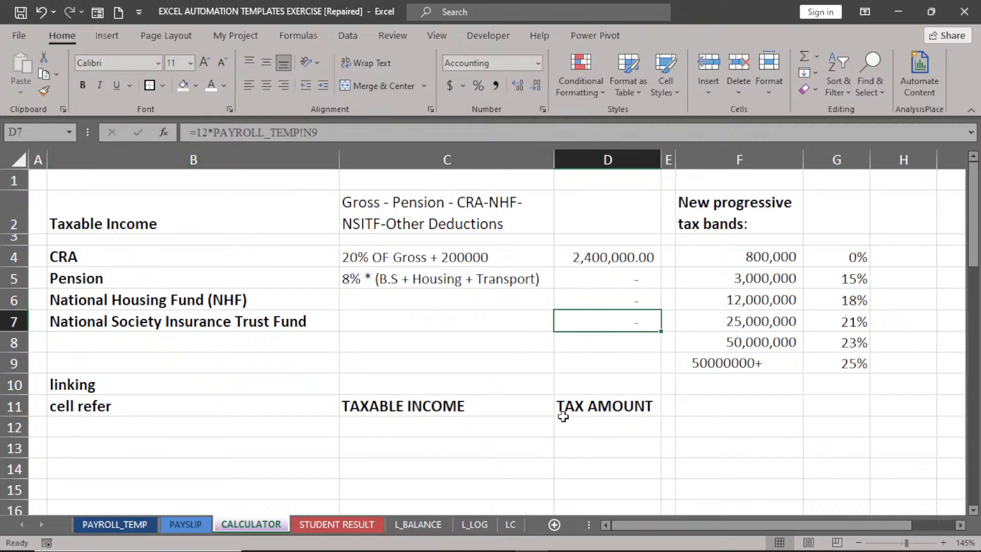
{"action": "left_click", "coordinate": [475, 429]}
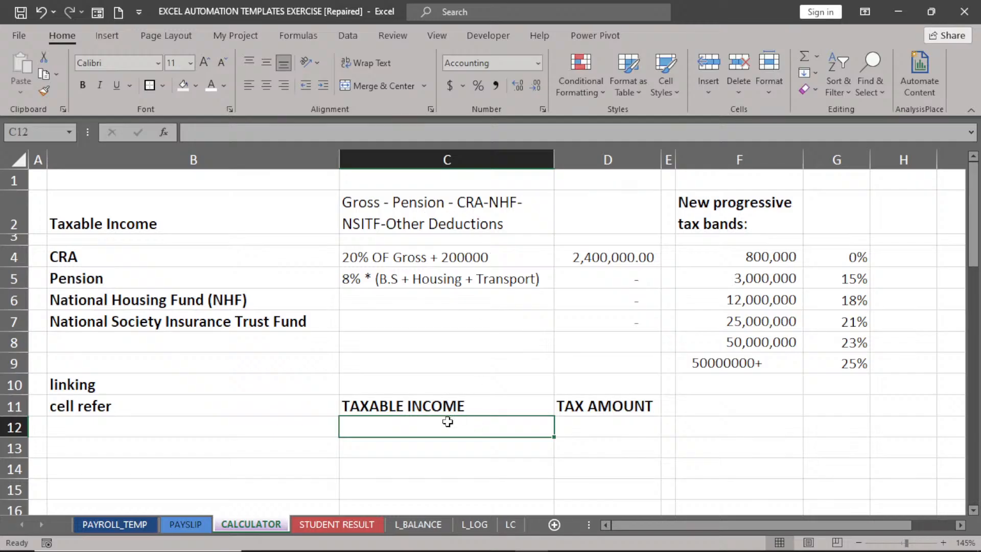
{"action": "type", "text": "="}
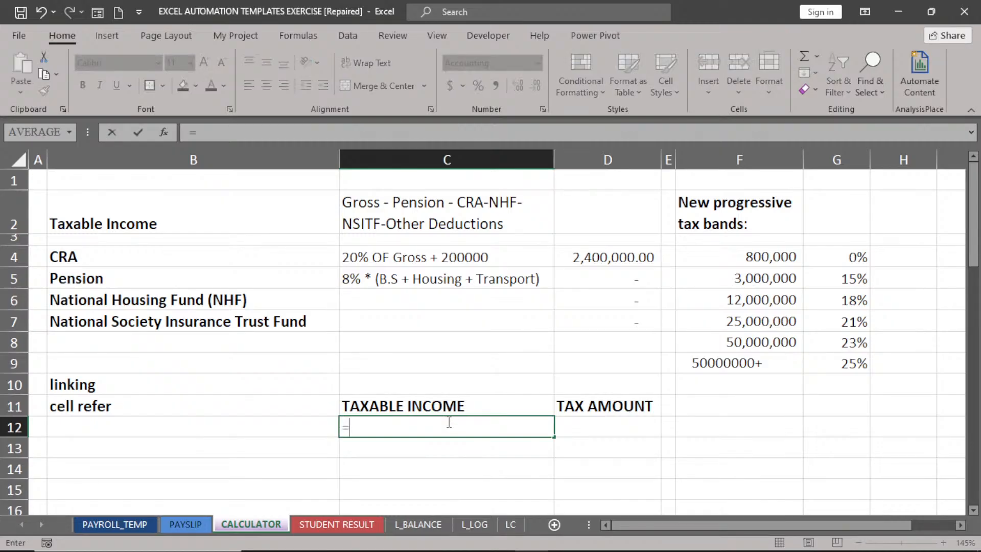
{"action": "type", "text": "(12*"}
Add PAYROLL_TEMP!J9 to C12's formula and close the bracket for annual gross.
{"action": "left_click", "coordinate": [113, 525]}
{"action": "left_click", "coordinate": [491, 345]}
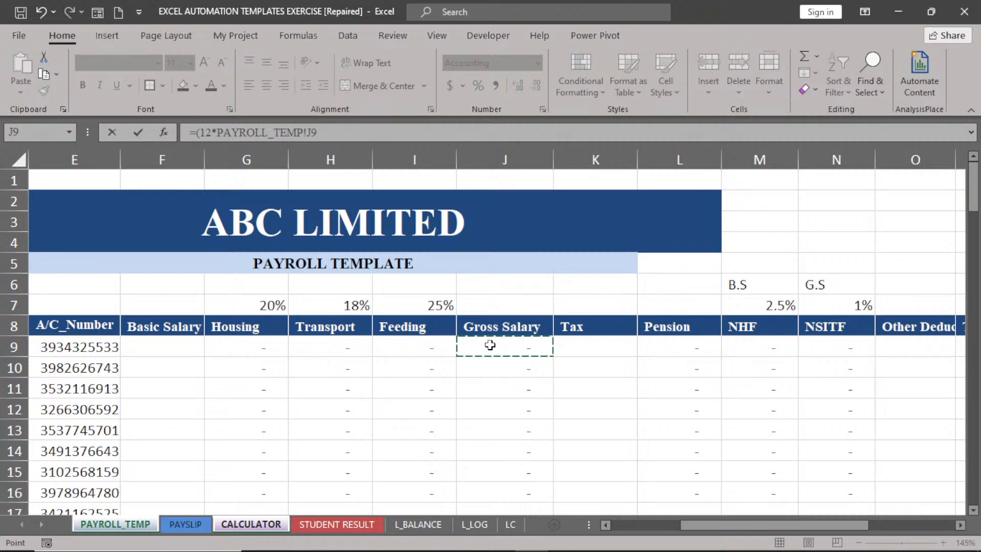
{"action": "type", "text": ")-"}
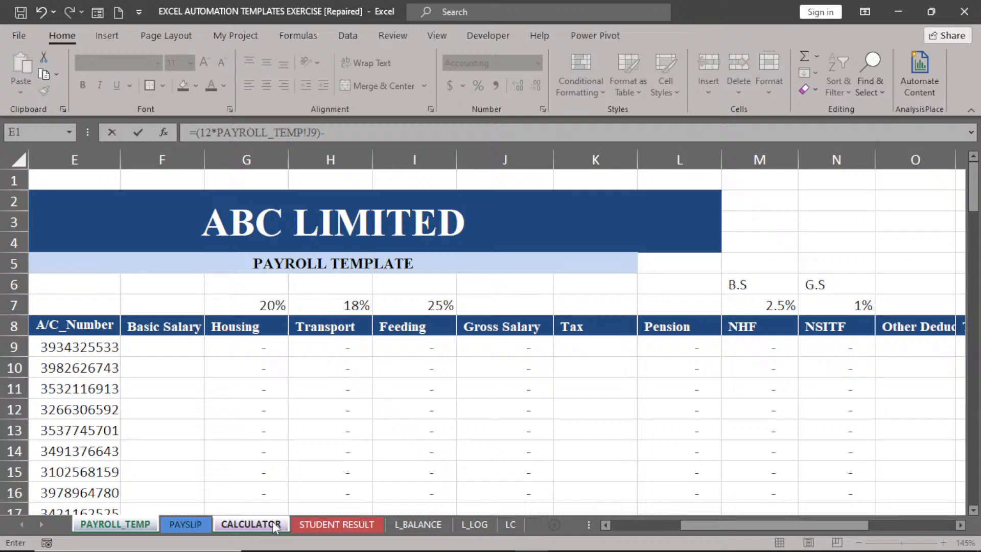
{"action": "left_click", "coordinate": [253, 524]}
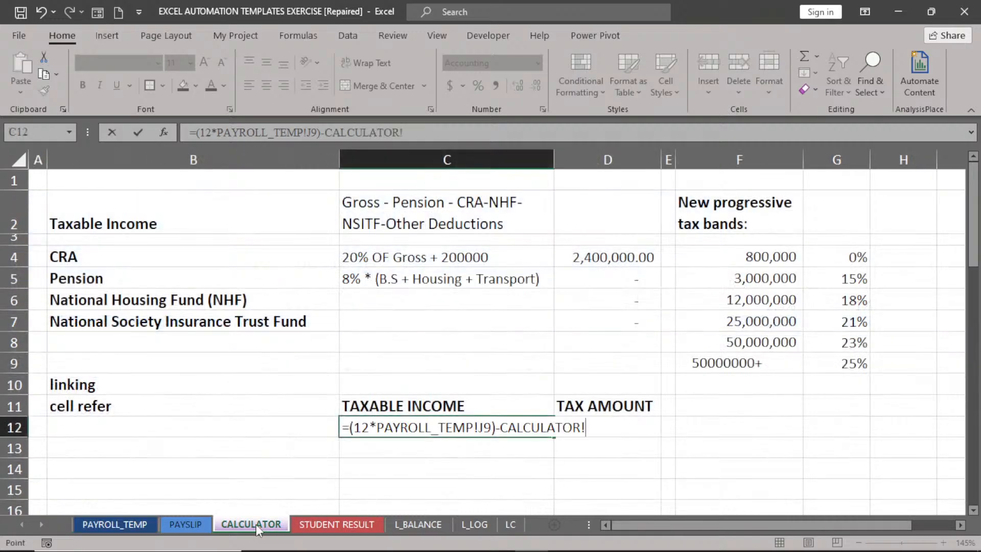
Subtract D4, D5, D6, D7 and D8 and enter the formula, showing (2,400,000.00).
{"action": "left_click", "coordinate": [619, 257]}
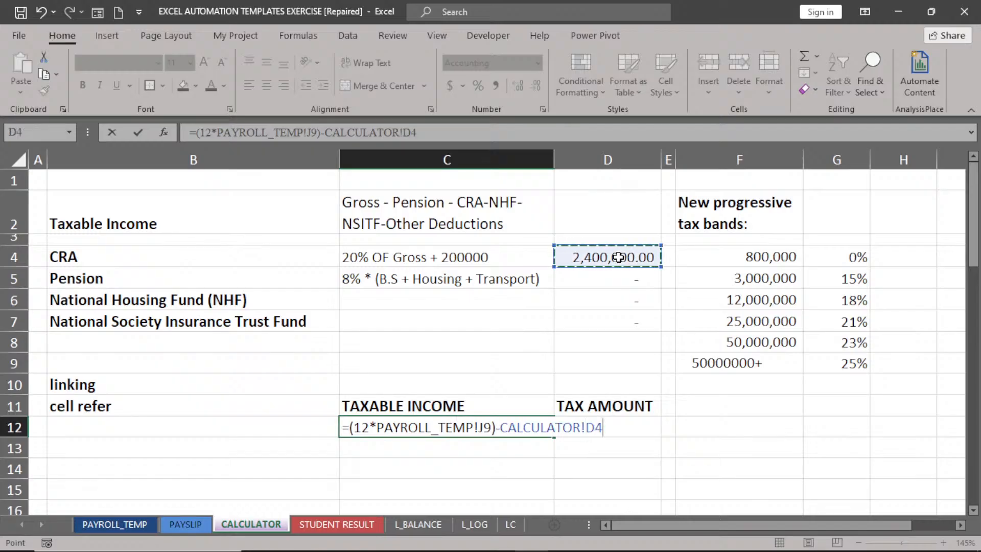
{"action": "type", "text": "-CALCULATOR!D5-"}
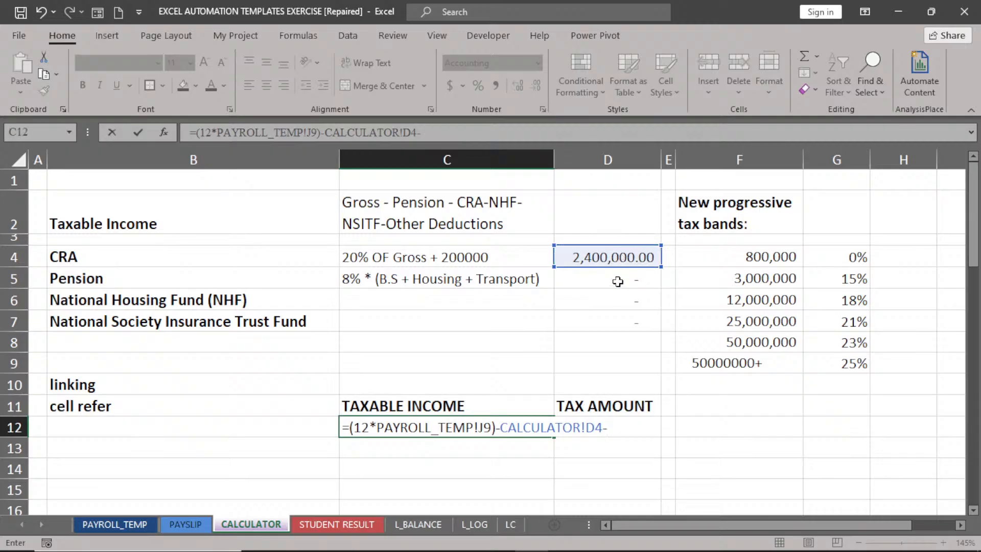
{"action": "left_click", "coordinate": [618, 281]}
{"action": "type", "text": "-"}
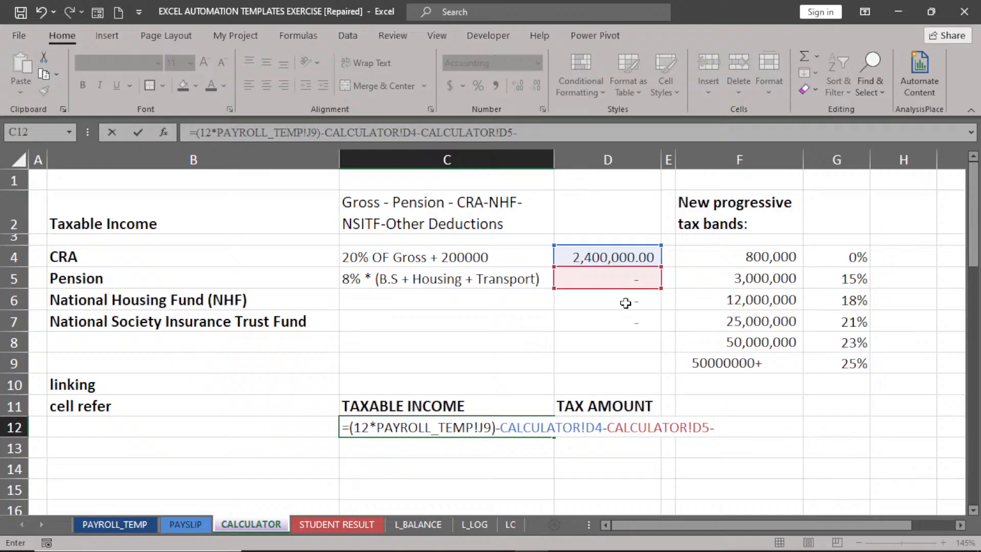
{"action": "left_click", "coordinate": [625, 302]}
{"action": "type", "text": "-"}
{"action": "left_click", "coordinate": [626, 320]}
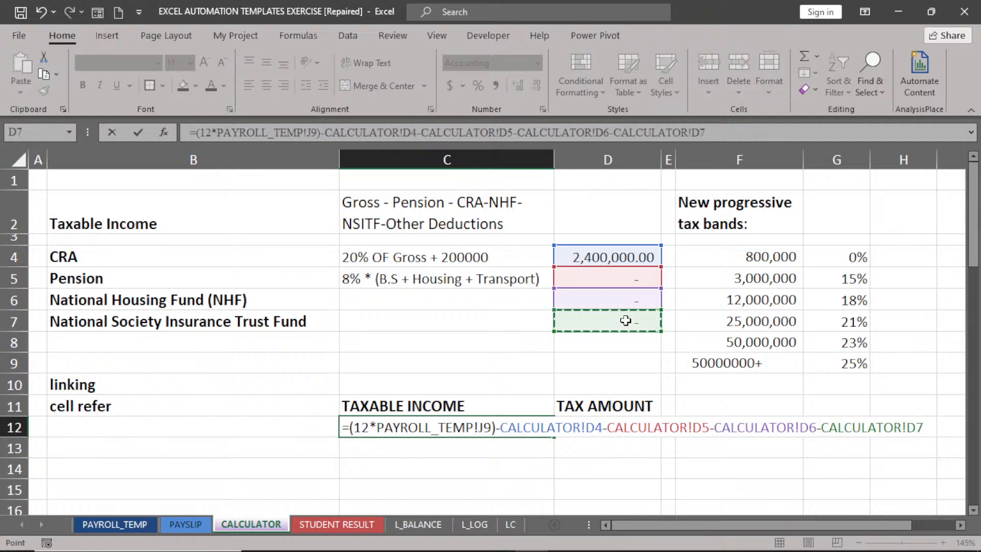
{"action": "type", "text": "-"}
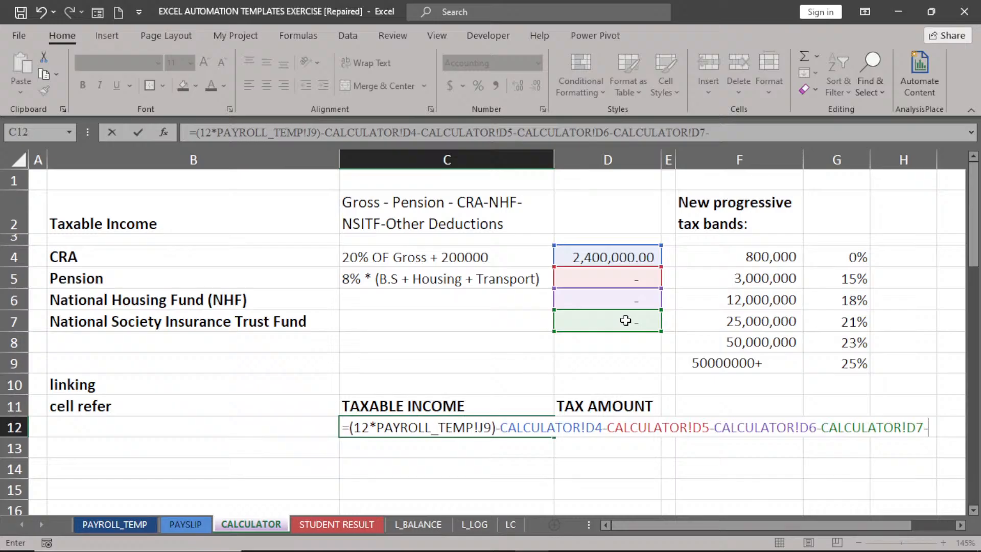
{"action": "left_click", "coordinate": [606, 347]}
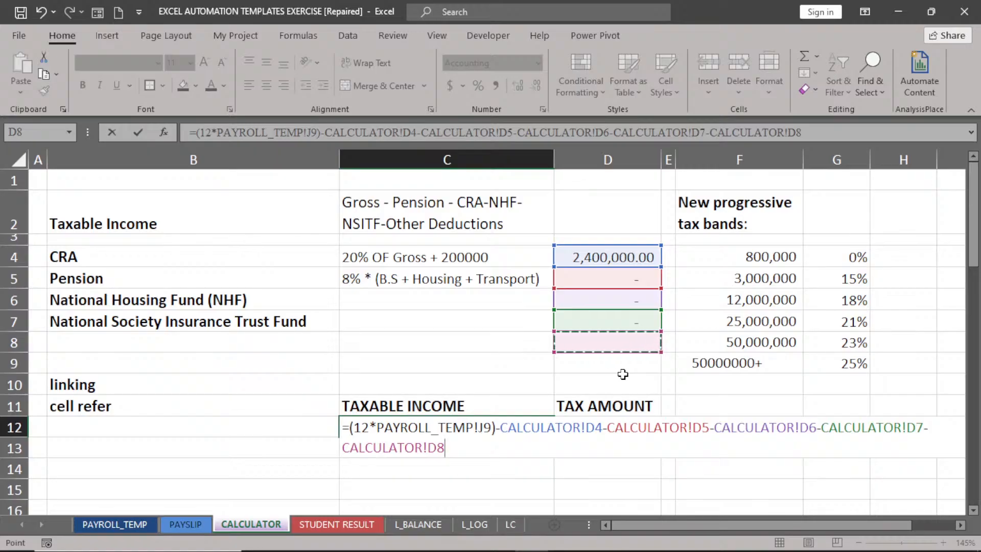
{"action": "key", "text": "Return"}
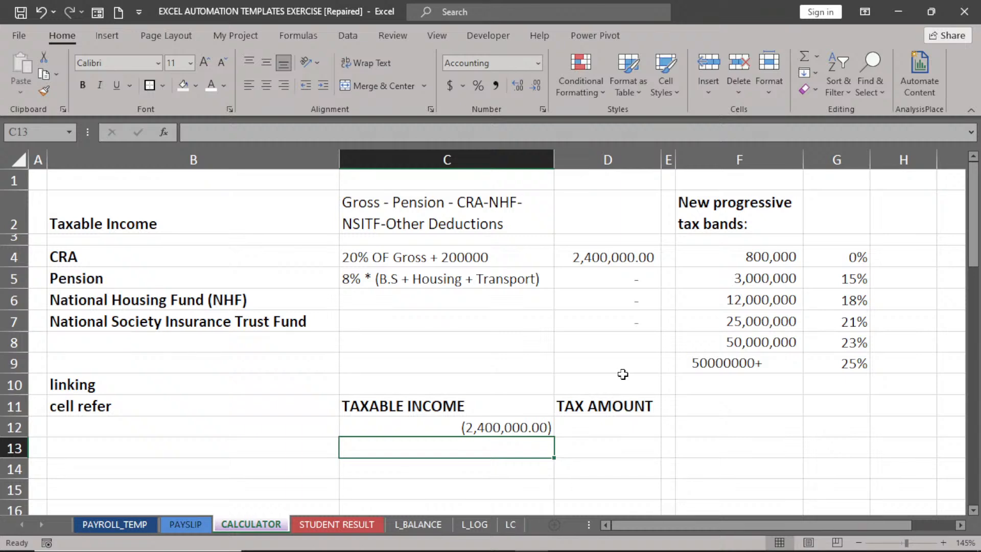
{"action": "left_click", "coordinate": [487, 431]}
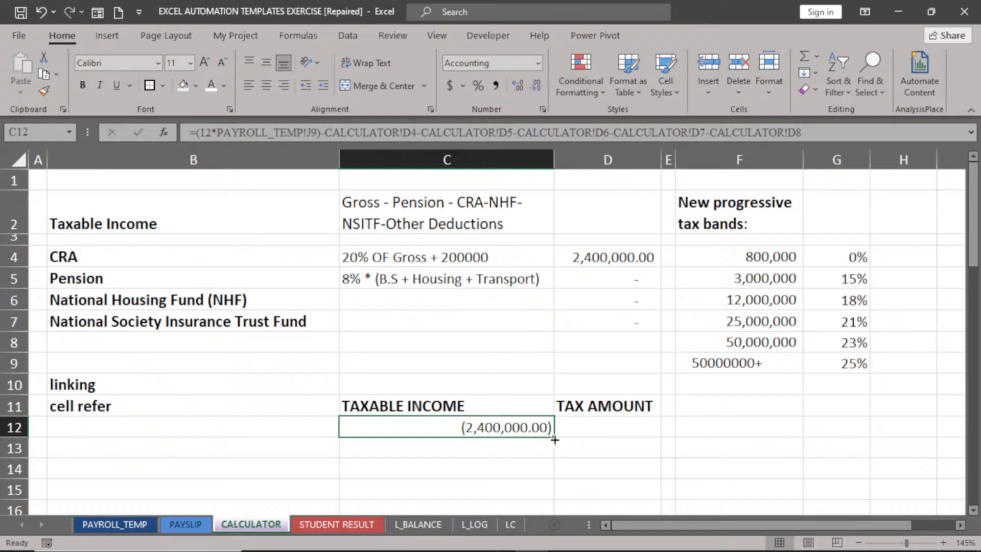
{"action": "left_click_drag", "start_coordinate": [554, 439], "coordinate": [554, 439]}
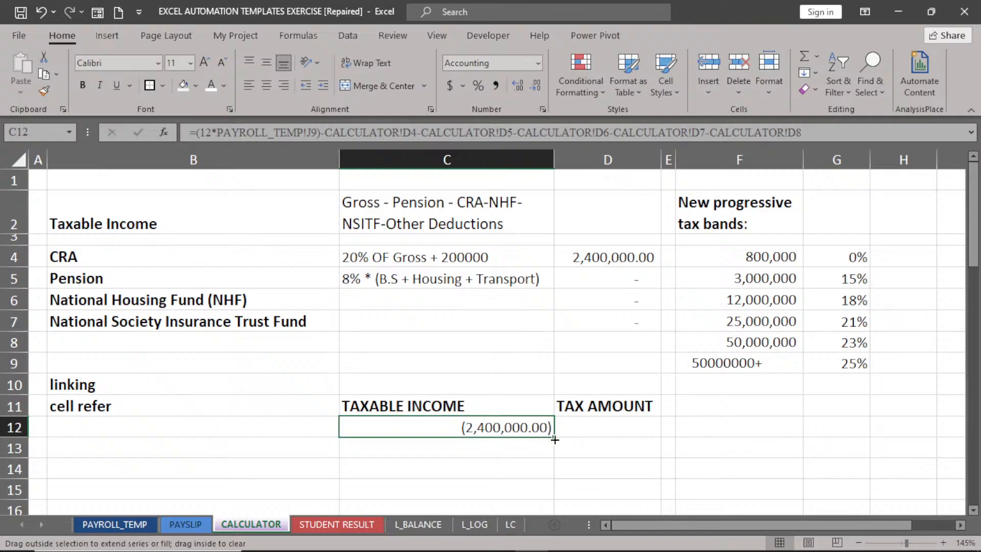
{"action": "left_click", "coordinate": [555, 441]}
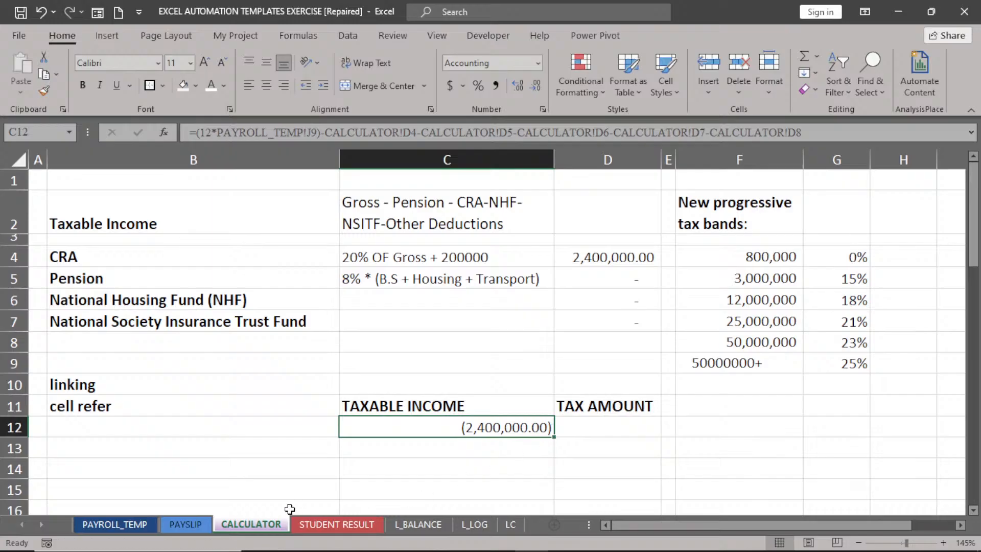
{"action": "left_click", "coordinate": [130, 524]}
{"action": "mouse_move", "coordinate": [977, 202]}
{"action": "left_mouse_down"}
{"action": "mouse_move", "coordinate": [976, 288]}
{"action": "mouse_move", "coordinate": [976, 201]}
{"action": "left_mouse_up"}
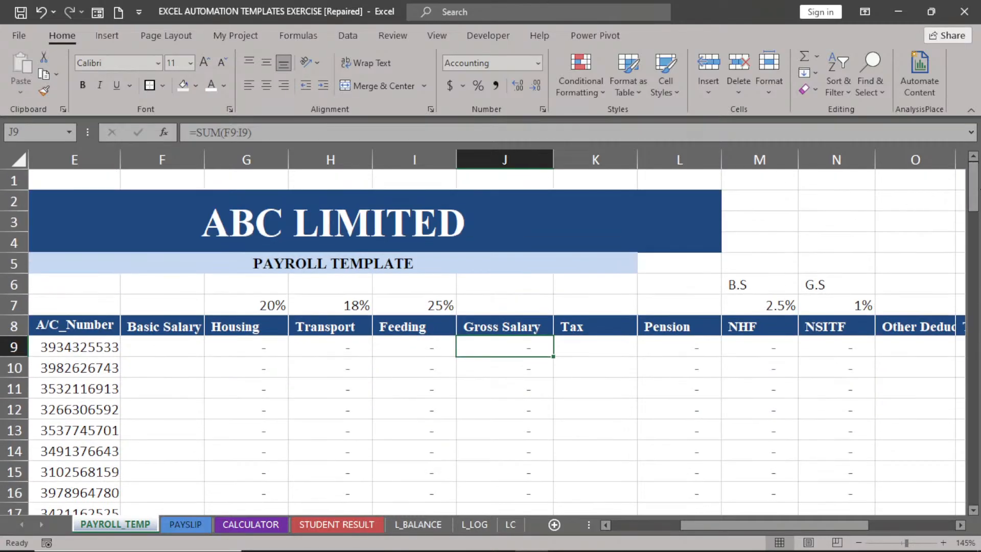
{"action": "left_click_drag", "start_coordinate": [784, 524], "coordinate": [651, 524]}
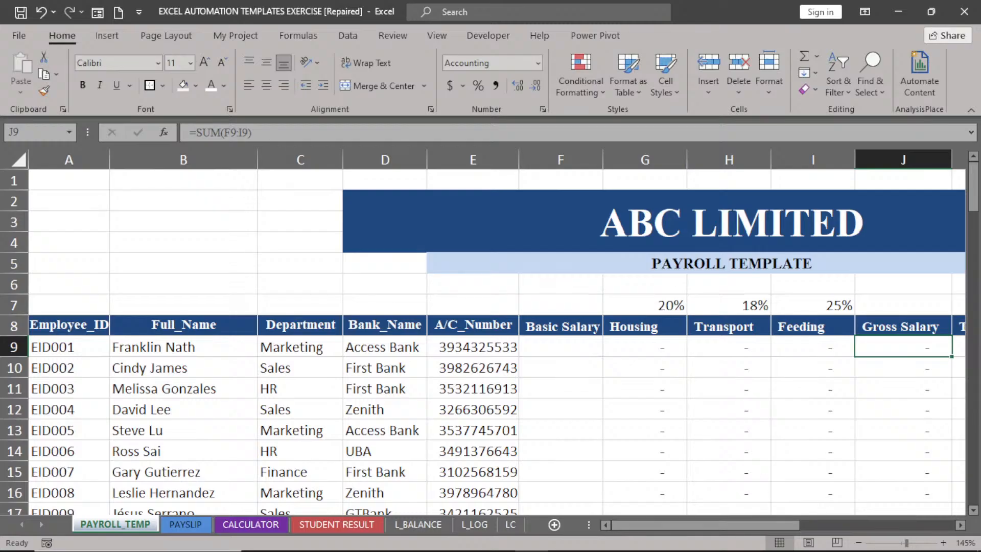
{"action": "mouse_move", "coordinate": [977, 188]}
{"action": "left_mouse_down"}
{"action": "mouse_move", "coordinate": [976, 479]}
{"action": "mouse_move", "coordinate": [977, 187]}
{"action": "mouse_move", "coordinate": [977, 202]}
{"action": "left_mouse_up"}
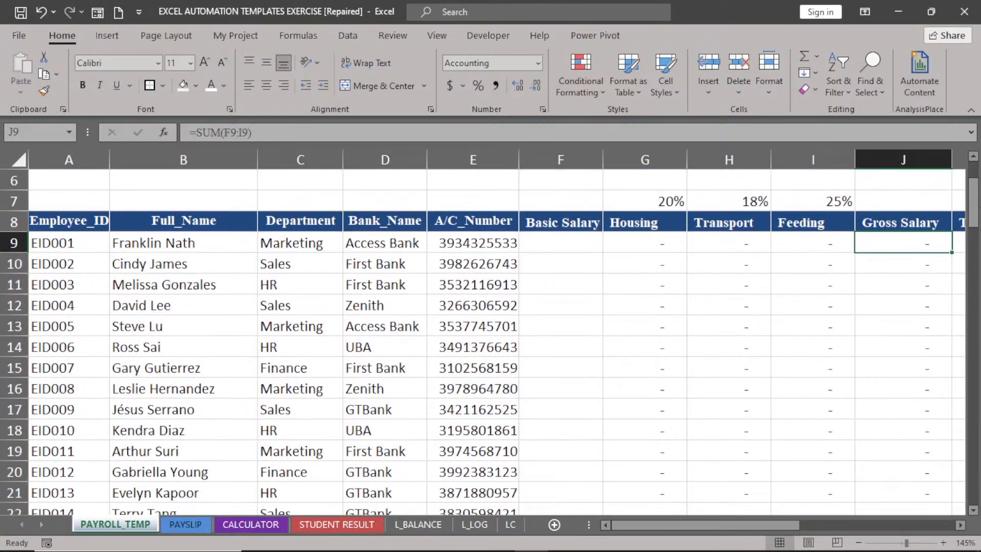
{"action": "left_click", "coordinate": [973, 157]}
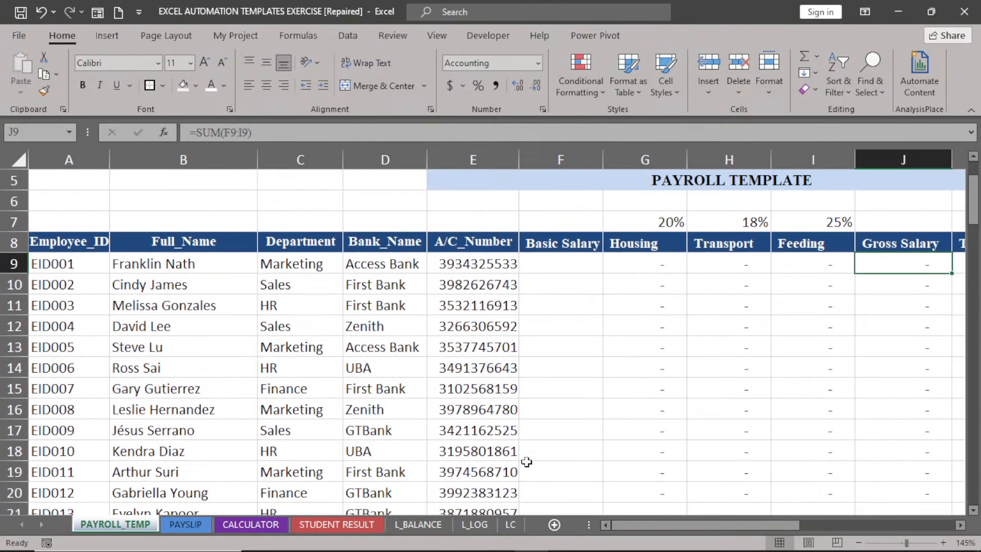
{"action": "left_click", "coordinate": [252, 524]}
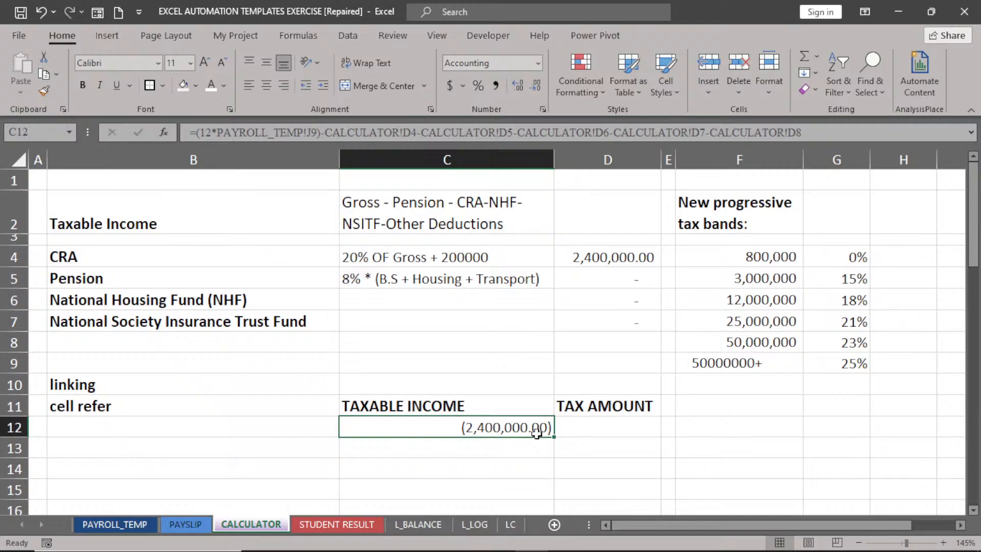
Fill C12's formula down to row 128 and inspect C13's references to PAYROLL_TEMP!J10 and D5–D9.
{"action": "left_click_drag", "start_coordinate": [554, 438], "coordinate": [577, 316]}
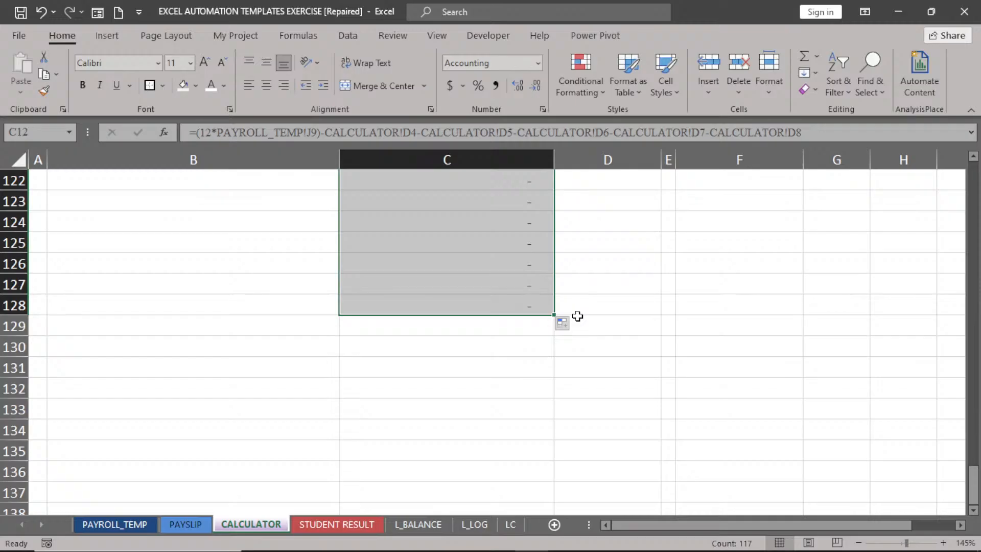
{"action": "left_click_drag", "start_coordinate": [974, 488], "coordinate": [973, 200]}
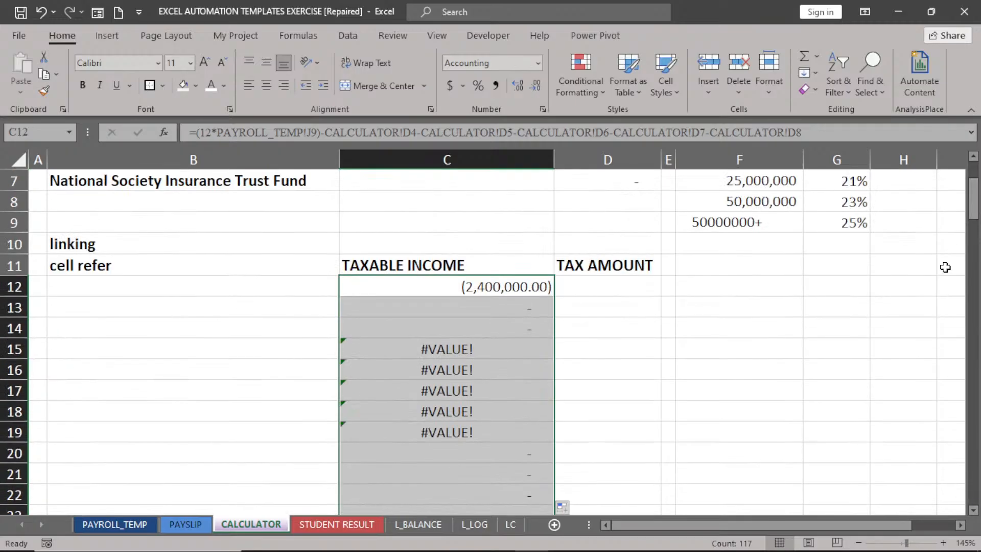
{"action": "double_click", "coordinate": [495, 309]}
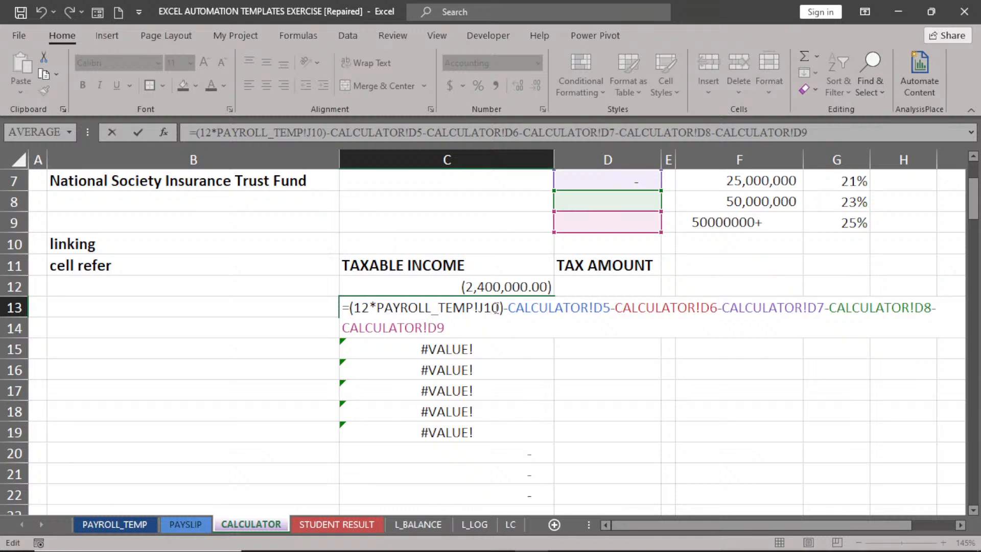
{"action": "mouse_move", "coordinate": [974, 200]}
{"action": "left_mouse_down"}
{"action": "mouse_move", "coordinate": [974, 186]}
{"action": "mouse_move", "coordinate": [977, 197]}
{"action": "left_mouse_up"}
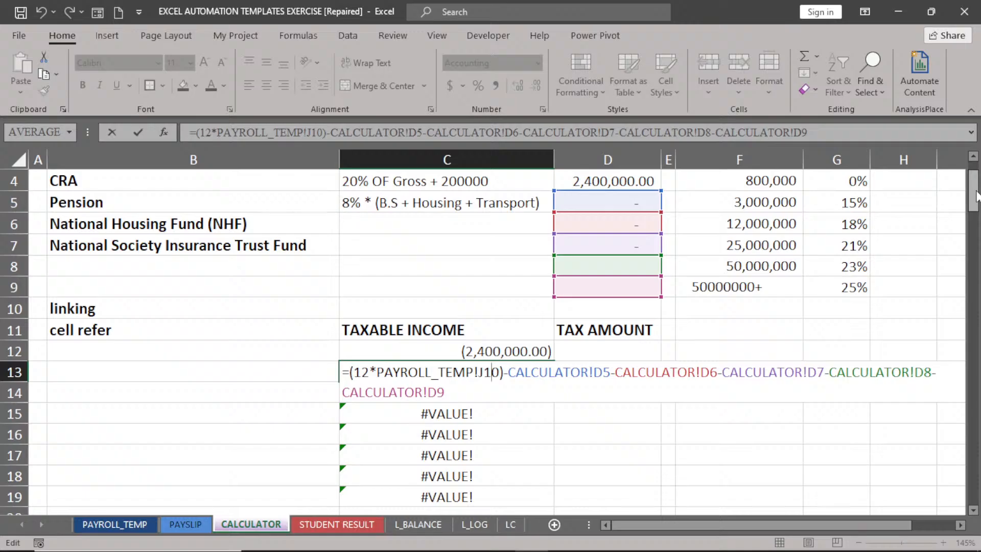
{"action": "key", "text": "Return"}
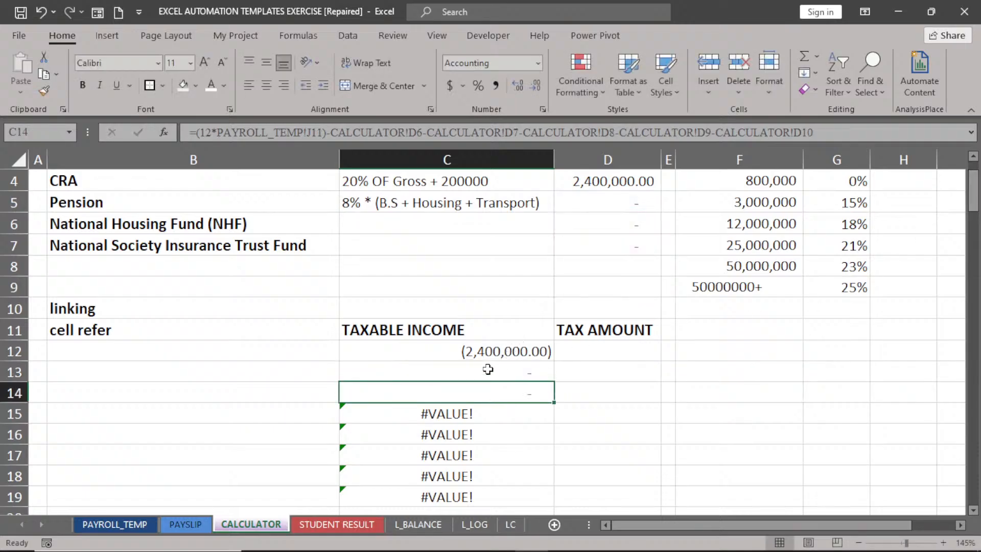
{"action": "left_click", "coordinate": [974, 157]}
{"action": "left_click", "coordinate": [973, 157]}
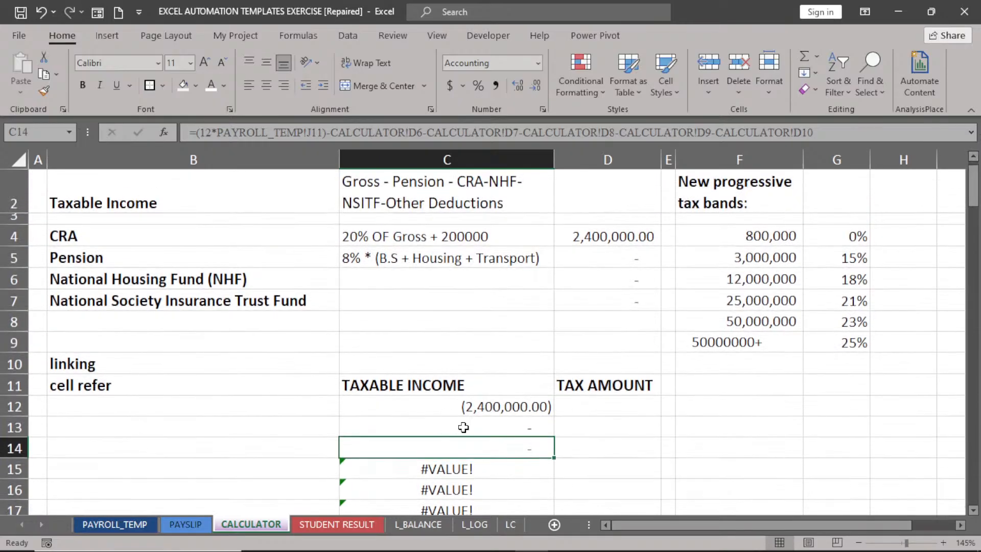
{"action": "double_click", "coordinate": [466, 428]}
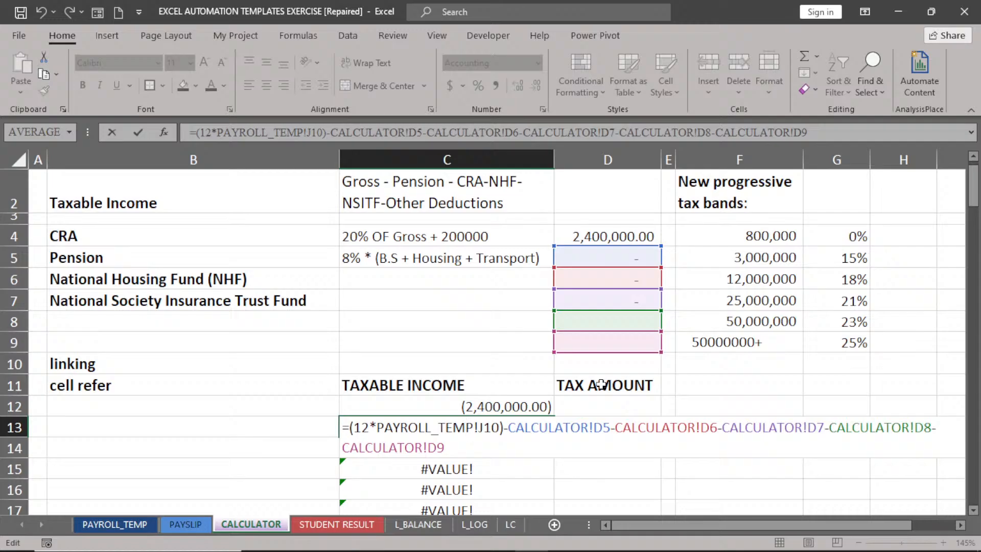
{"action": "key", "text": "Return"}
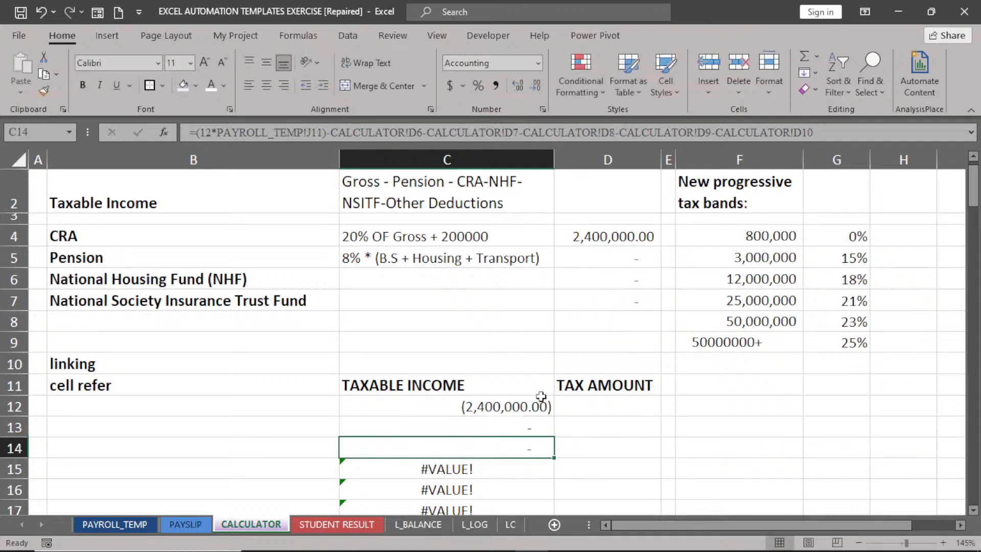
{"action": "double_click", "coordinate": [478, 450]}
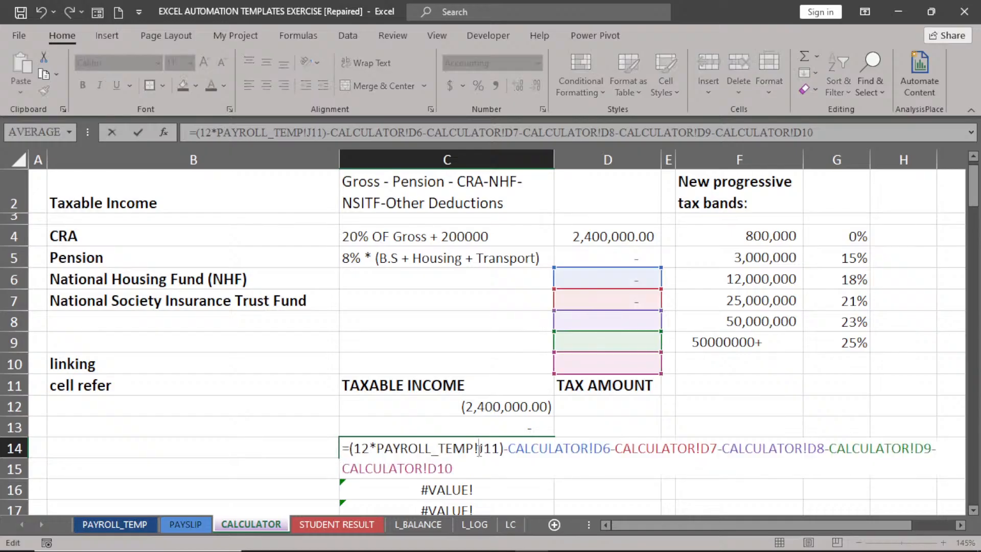
{"action": "key", "text": "Return"}
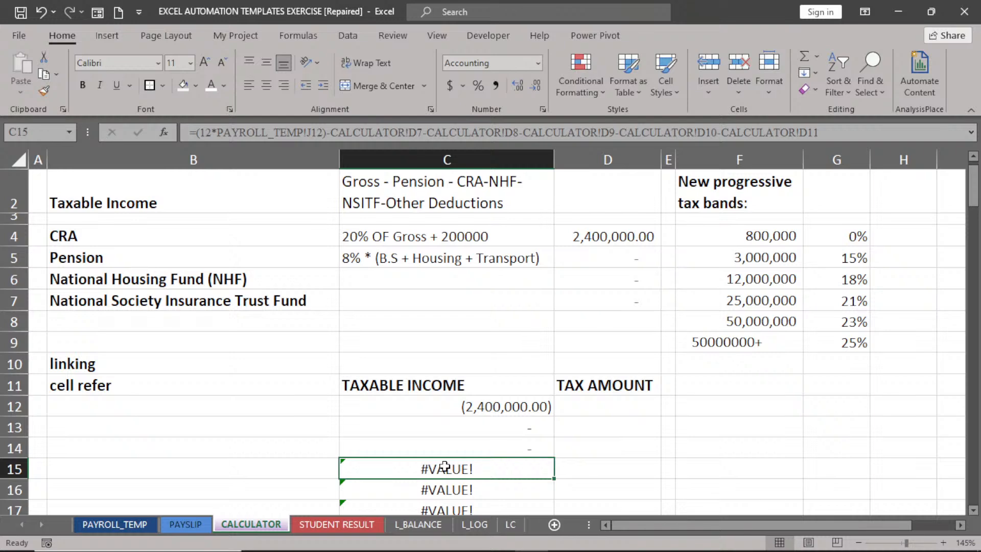
{"action": "double_click", "coordinate": [486, 470]}
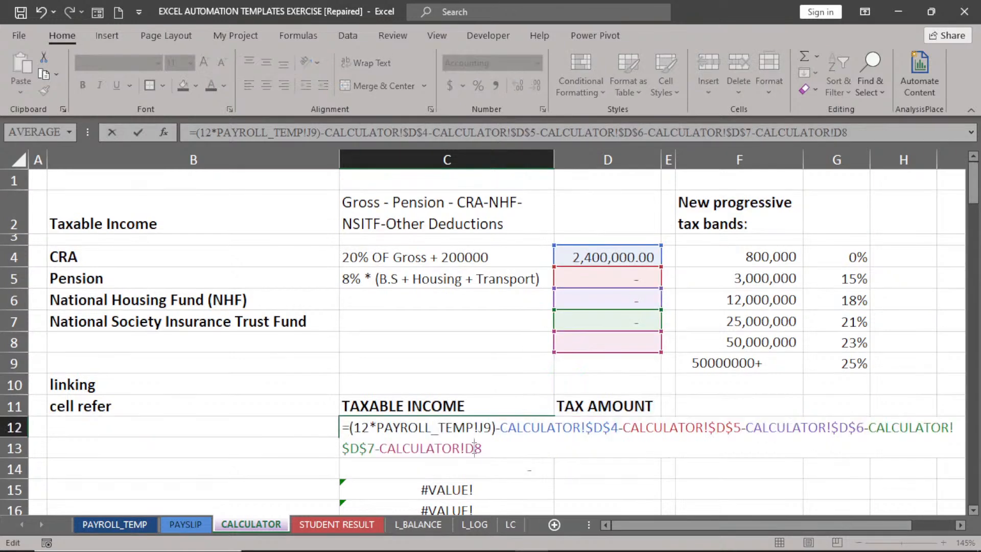
Lock the D8 reference in C12's formula as $D$8.
{"action": "key", "text": "F4"}
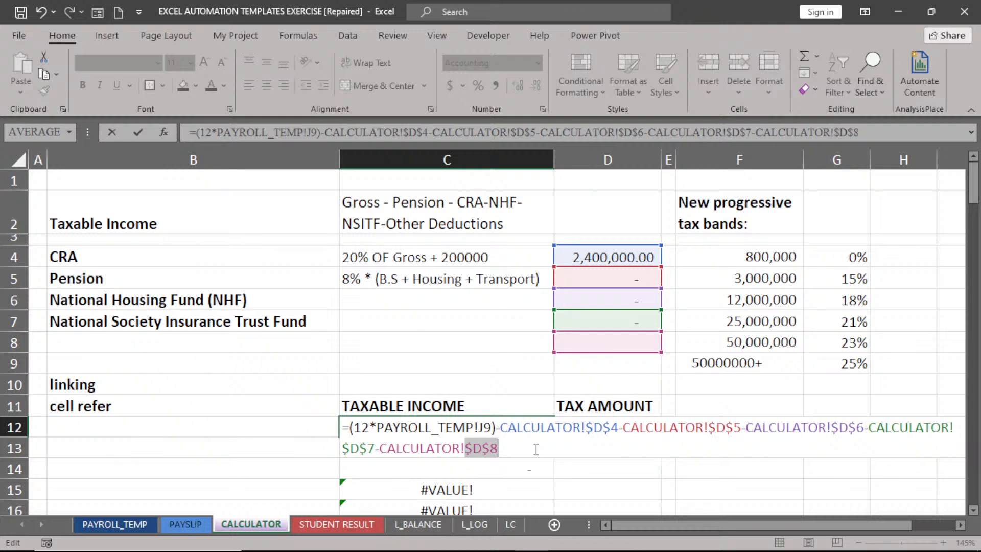
Remove the parentheses around 12*PAYROLL_TEMP!J9 in C12's taxable income formula and commit it.
{"action": "left_click", "coordinate": [961, 526]}
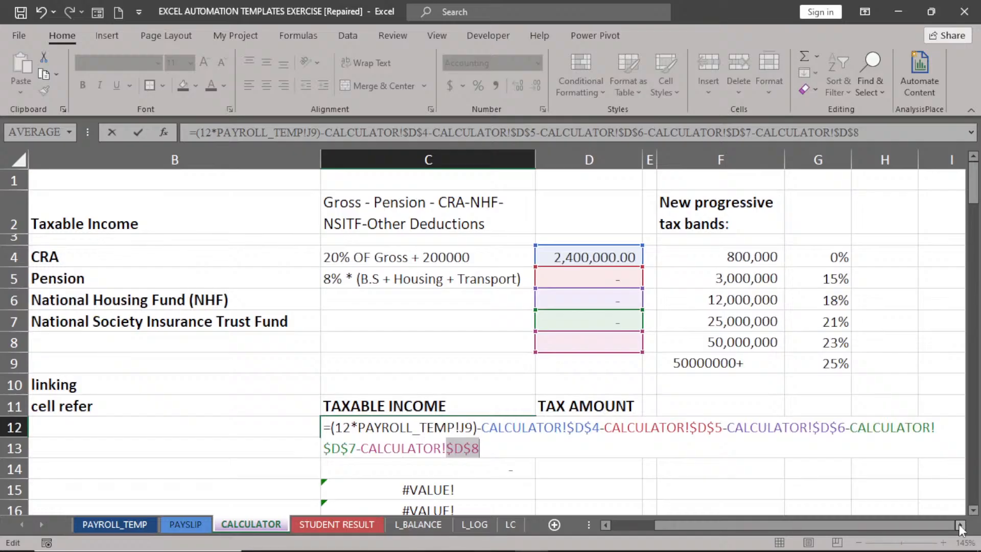
{"action": "left_click", "coordinate": [961, 526]}
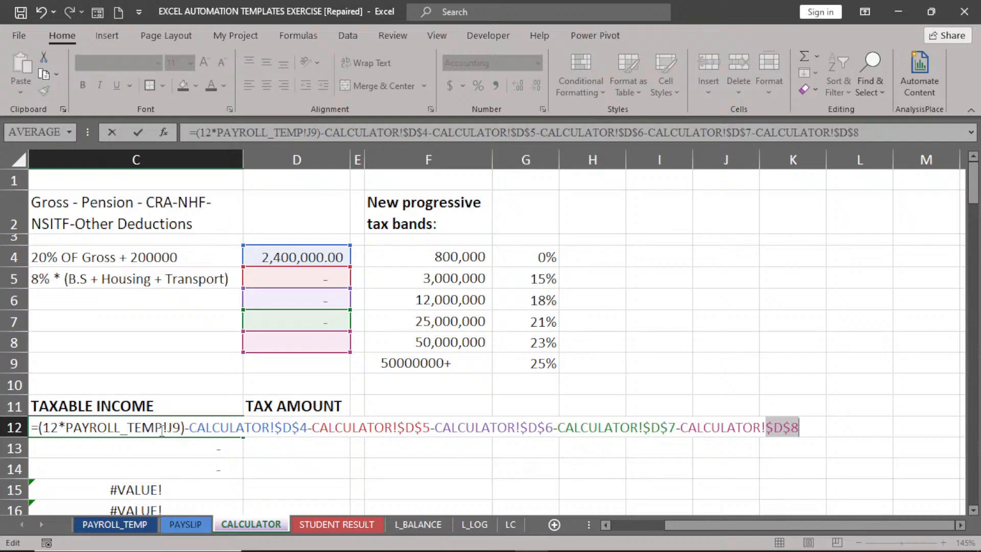
{"action": "left_click", "coordinate": [185, 427]}
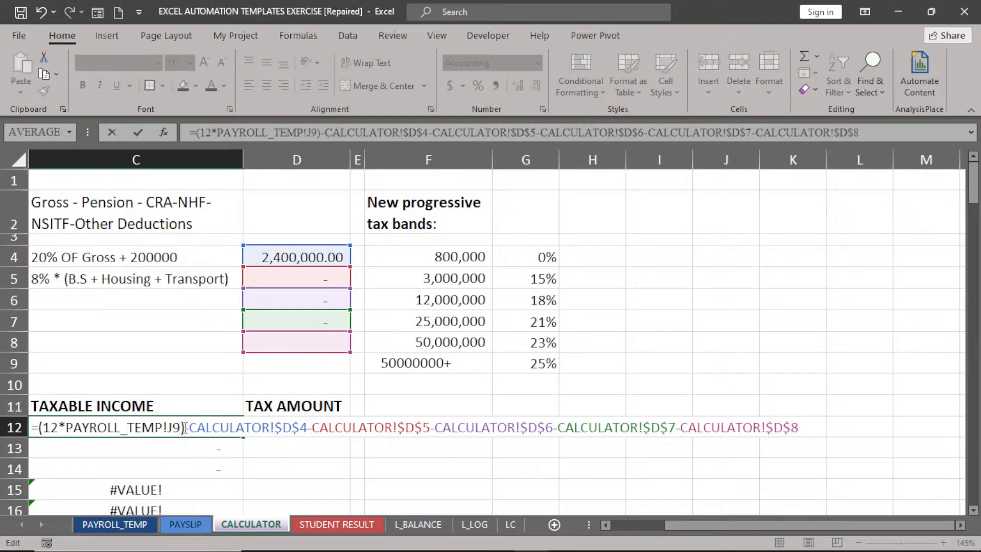
{"action": "key", "text": "BackSpace"}
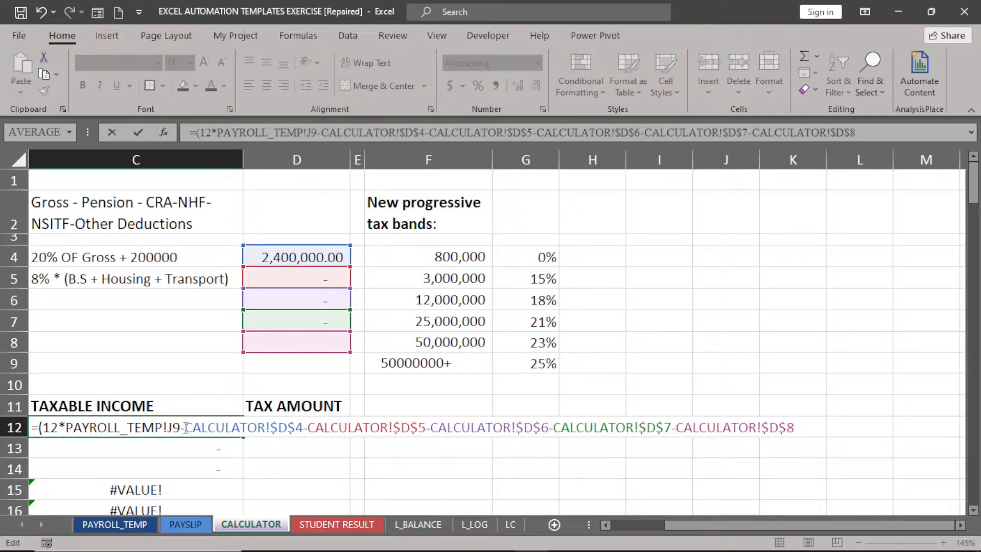
{"action": "left_click", "coordinate": [44, 427]}
{"action": "key", "text": "BackSpace"}
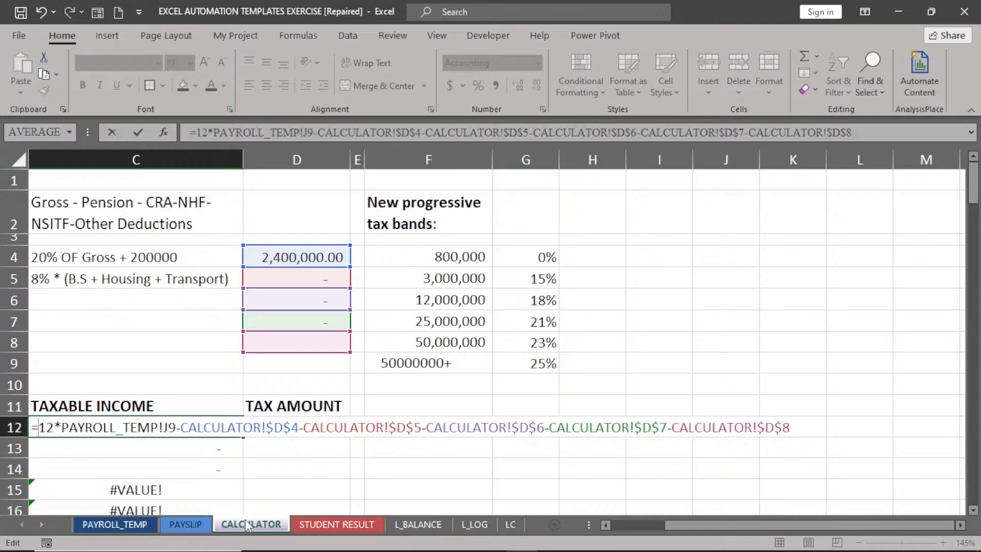
{"action": "key", "text": "Return"}
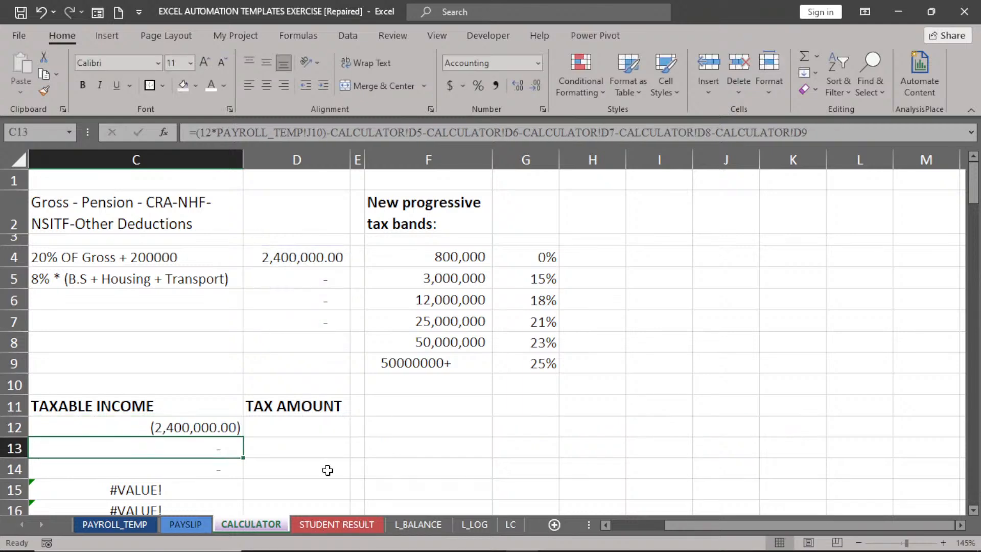
Fill C12's taxable income formula down column C, every row showing (2,400,000.00).
{"action": "left_click", "coordinate": [197, 430]}
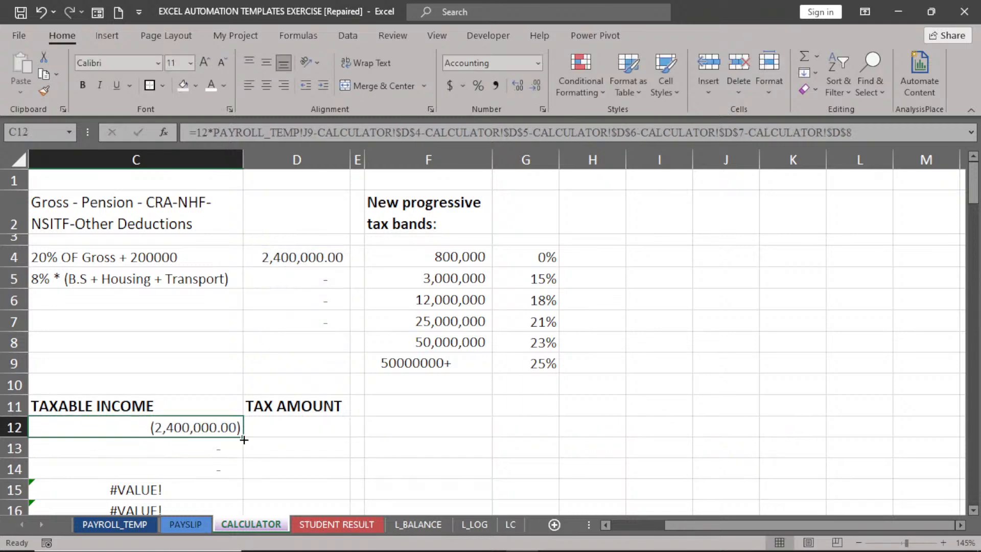
{"action": "double_click", "coordinate": [243, 438]}
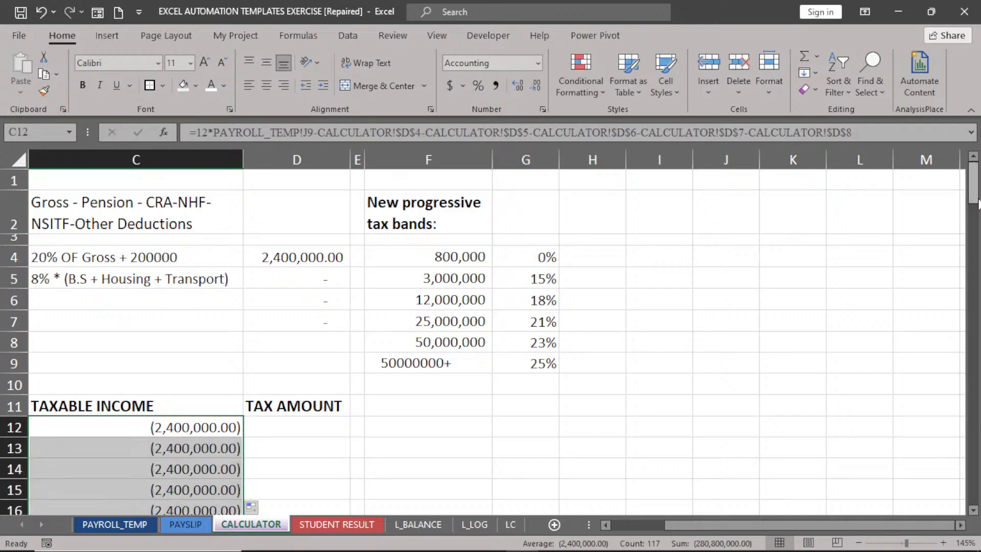
{"action": "mouse_move", "coordinate": [976, 203]}
{"action": "left_mouse_down"}
{"action": "mouse_move", "coordinate": [974, 268]}
{"action": "mouse_move", "coordinate": [973, 205]}
{"action": "left_mouse_up"}
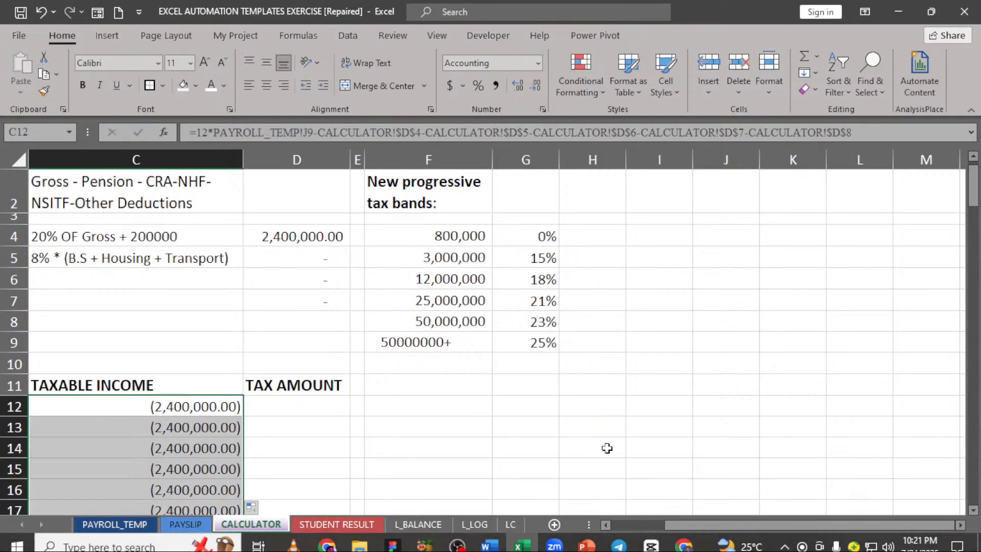
{"action": "left_click", "coordinate": [604, 525]}
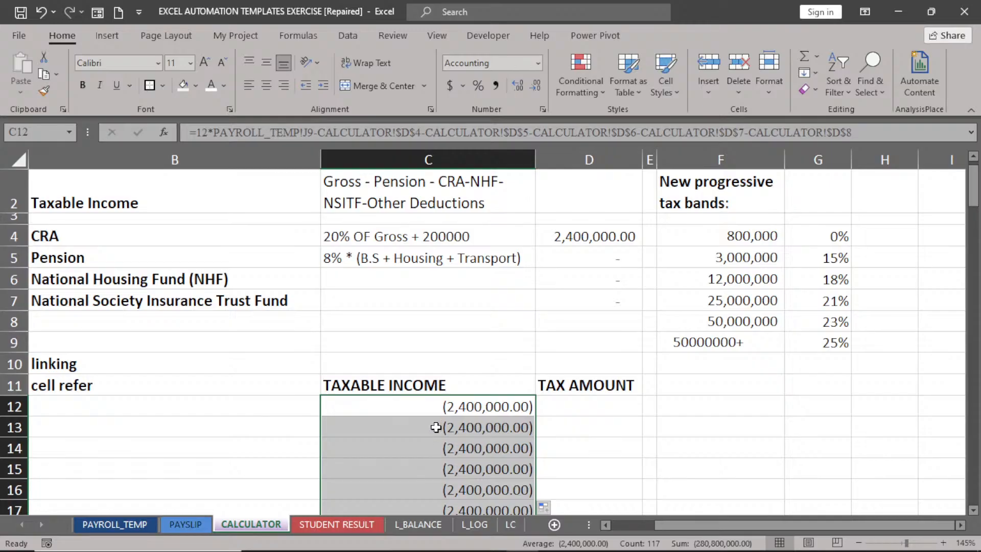
{"action": "left_click", "coordinate": [436, 409]}
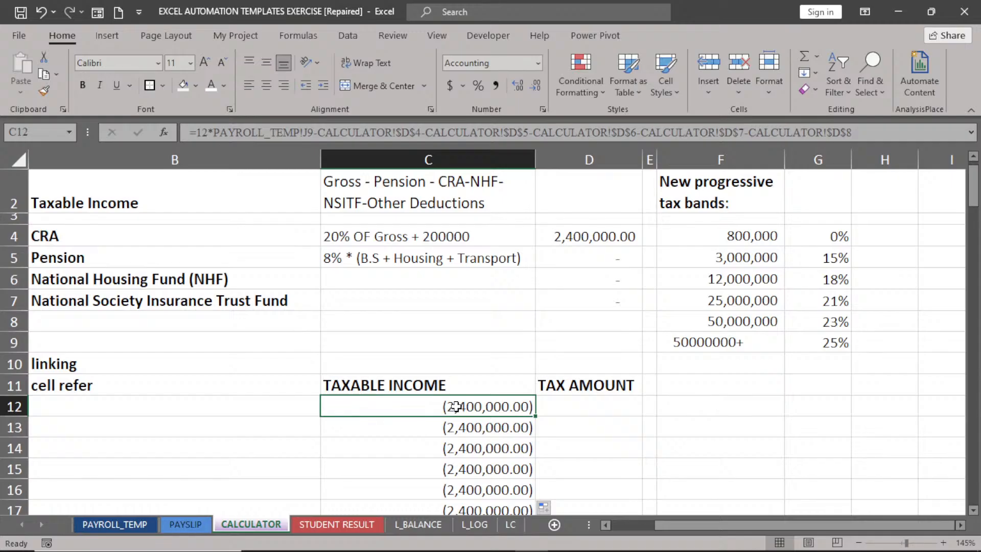
Change C12's number format from General to Accounting.
{"action": "left_click", "coordinate": [539, 67]}
{"action": "left_click", "coordinate": [522, 91]}
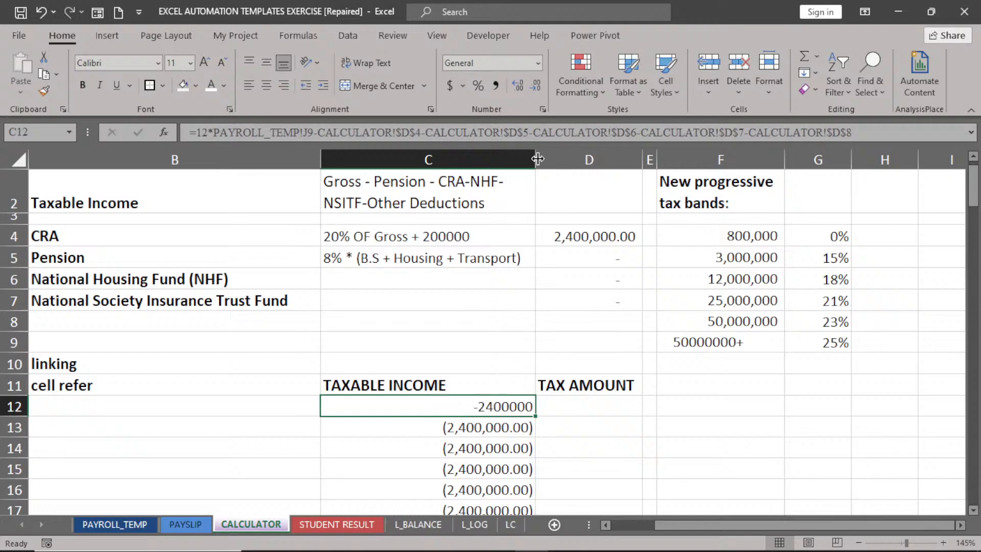
{"action": "left_click", "coordinate": [538, 66]}
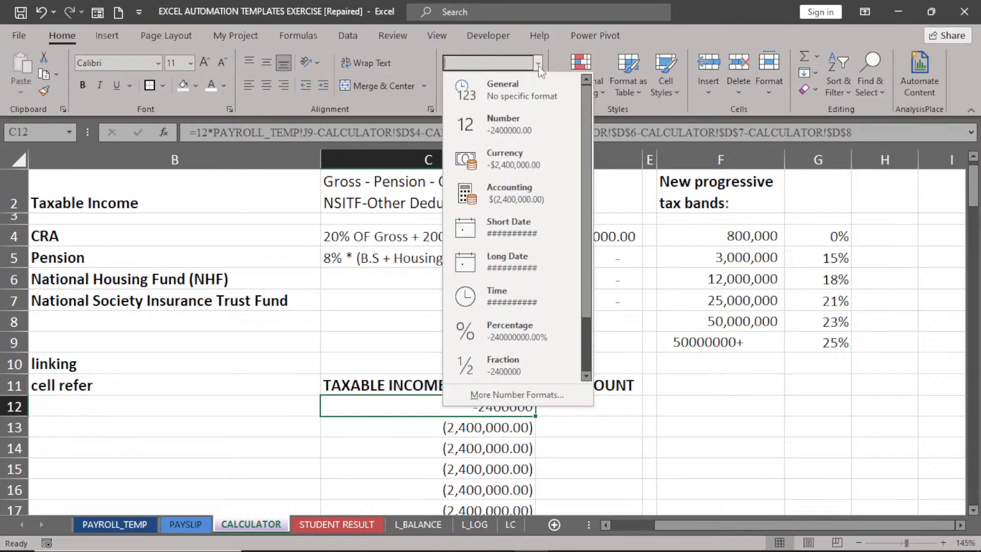
{"action": "left_click", "coordinate": [511, 194]}
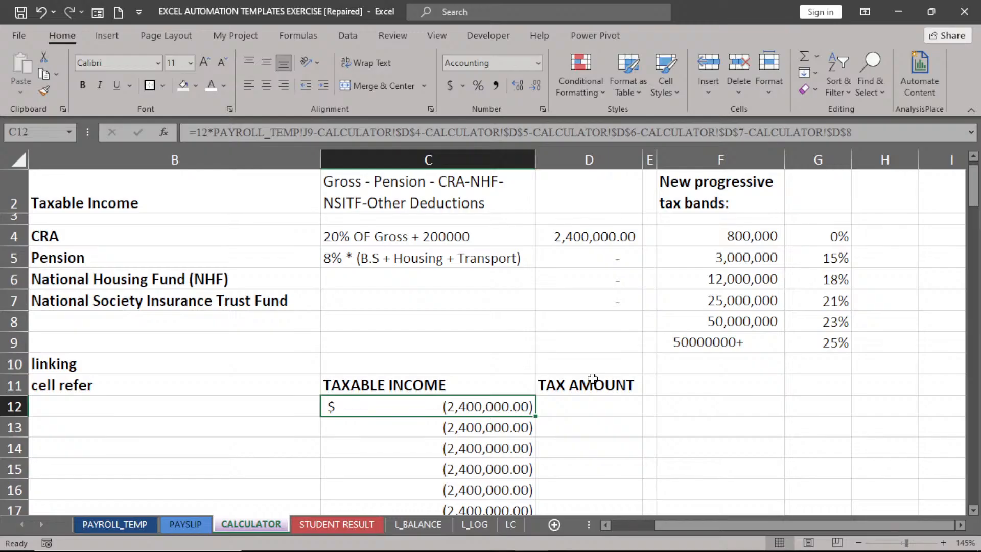
{"action": "left_click", "coordinate": [595, 408]}
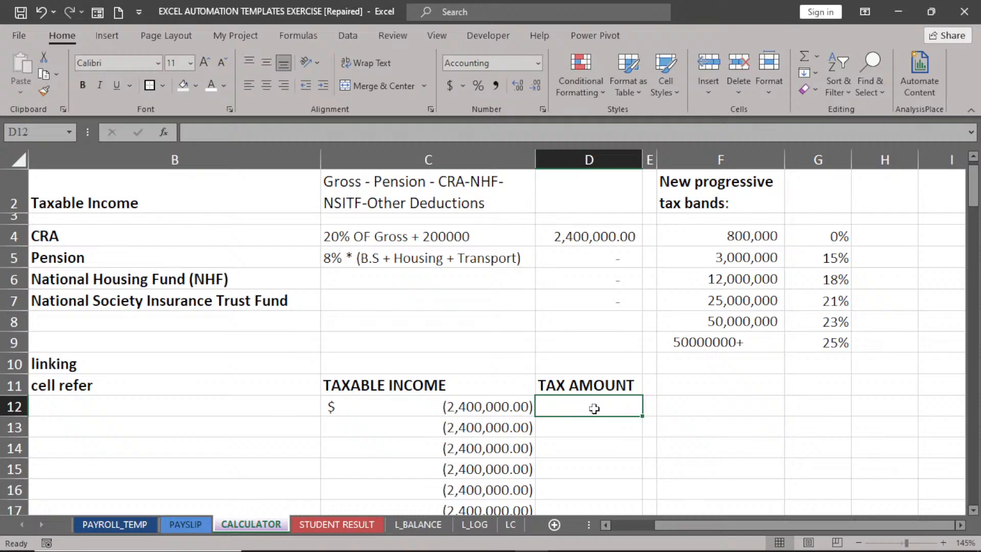
Start D12's IFS tax formula with C12<=$F$4 returning 0.
{"action": "type", "text": "=if"}
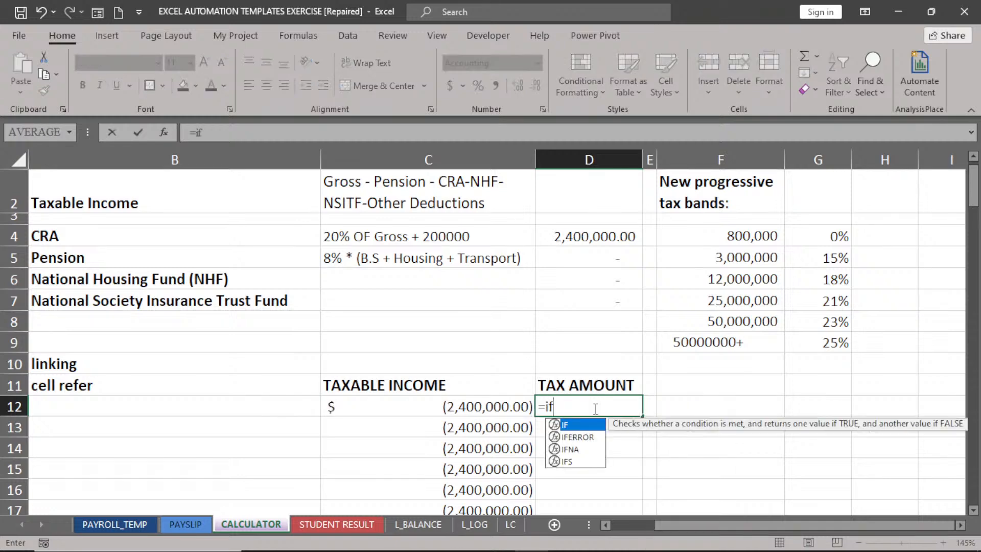
{"action": "double_click", "coordinate": [567, 462]}
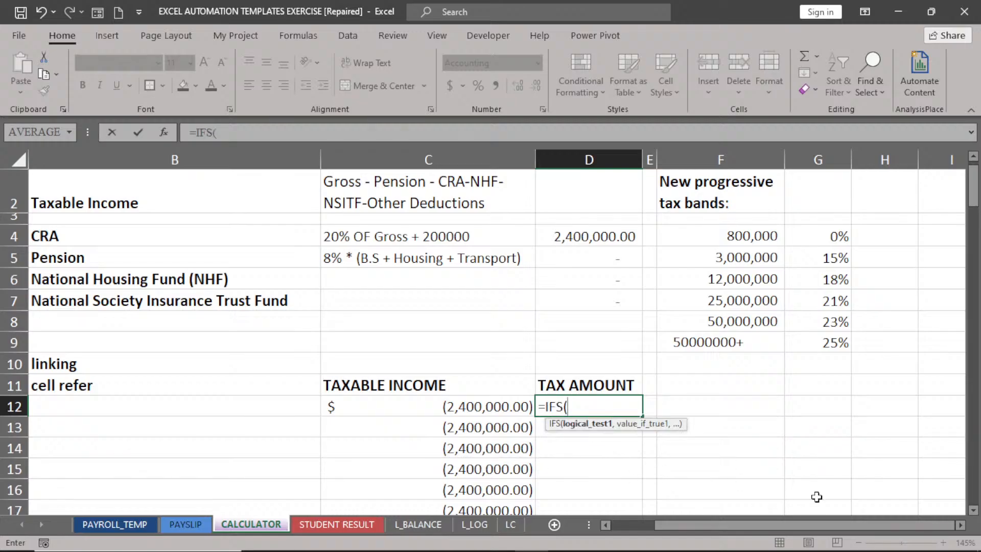
{"action": "left_click", "coordinate": [960, 525]}
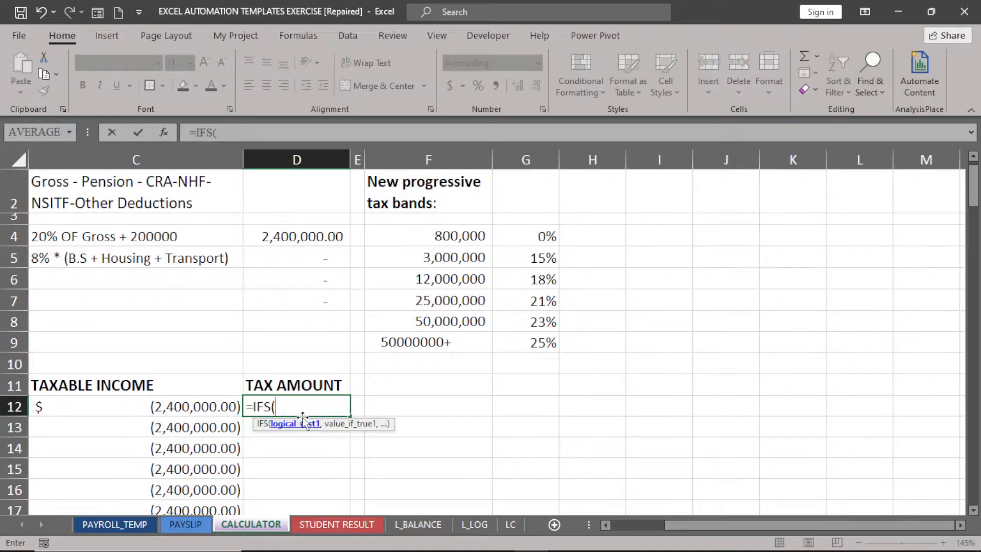
{"action": "left_click", "coordinate": [205, 407]}
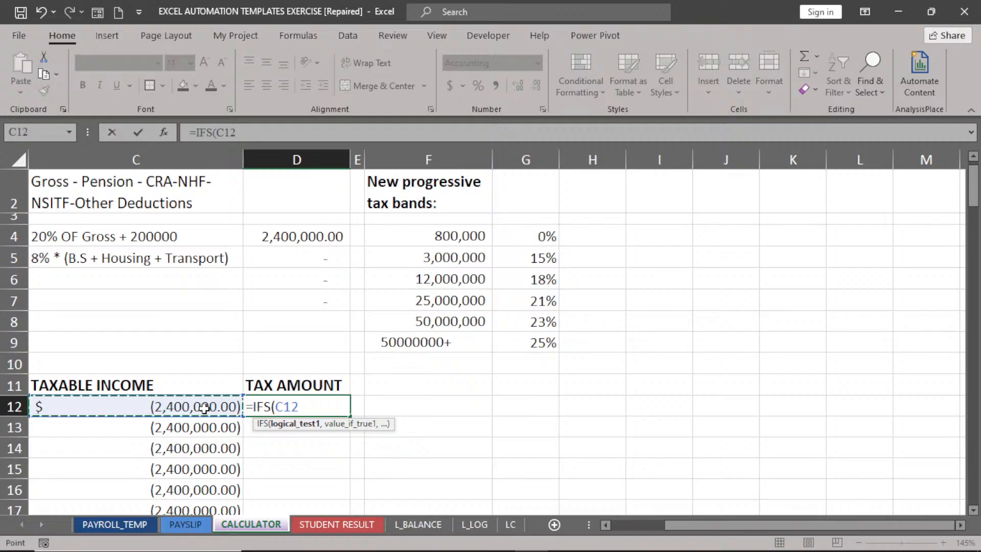
{"action": "type", "text": "<="}
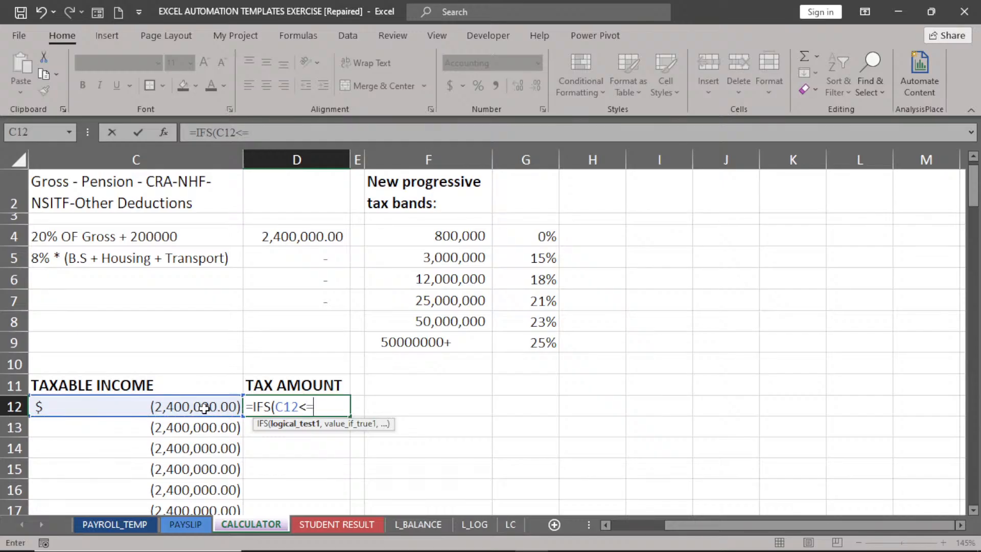
{"action": "left_click", "coordinate": [450, 238]}
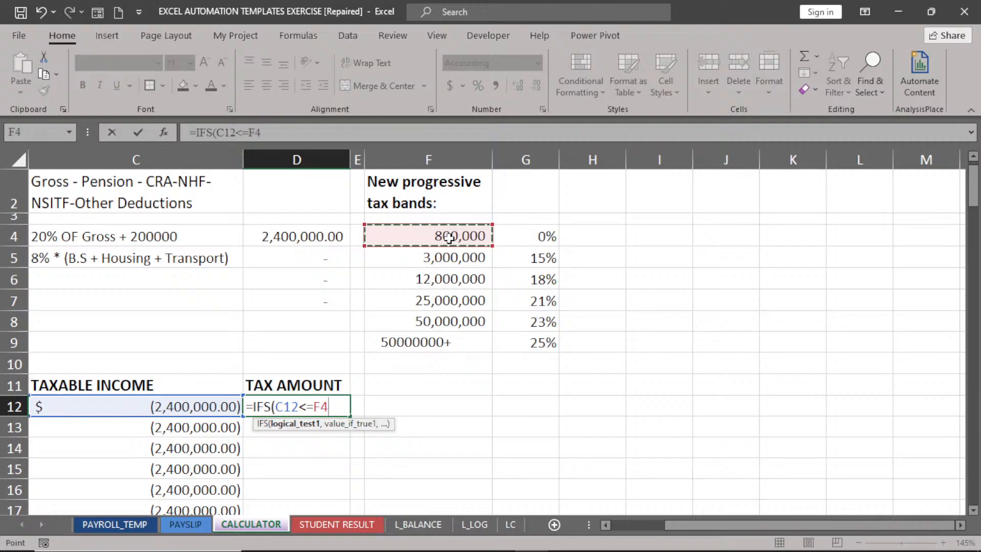
{"action": "key", "text": "F4"}
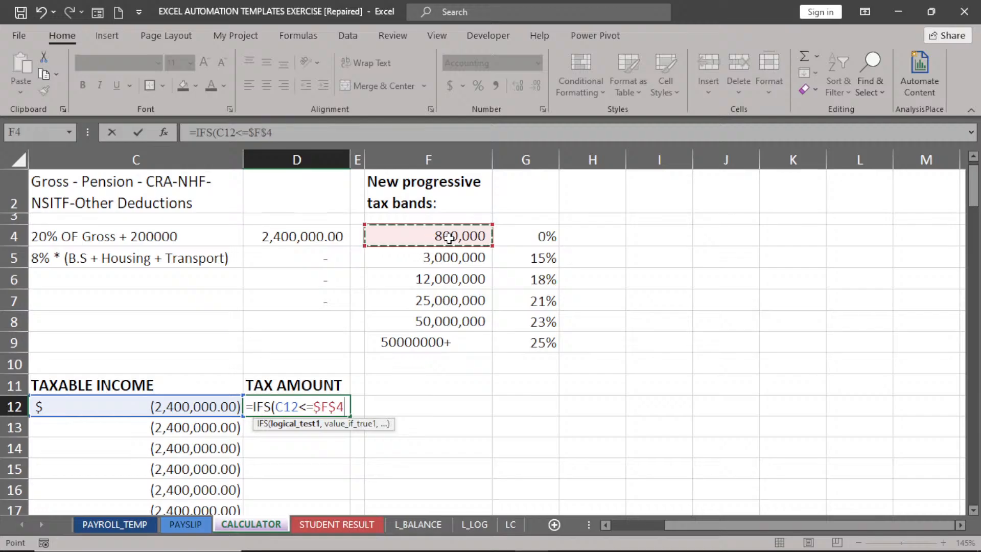
{"action": "type", "text": ","}
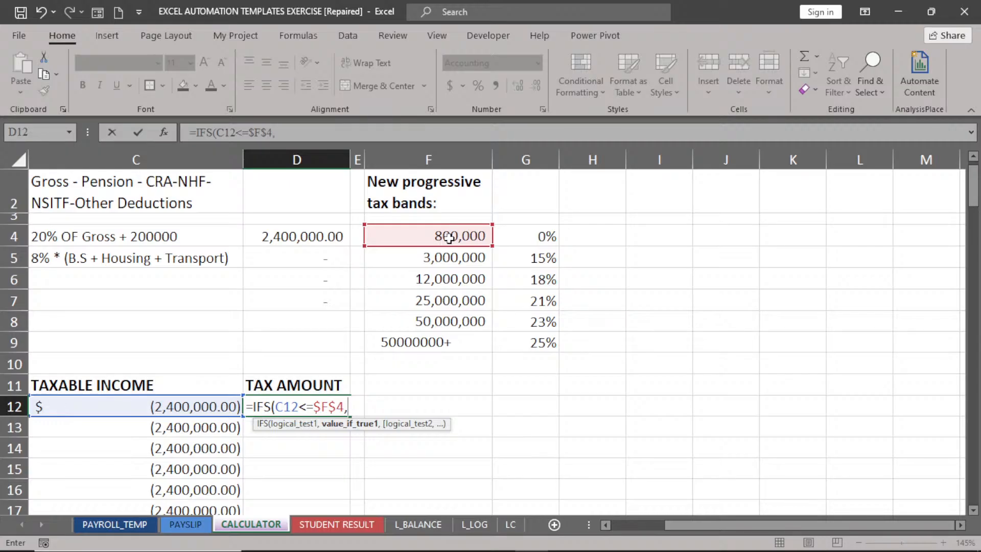
{"action": "type", "text": "0,"}
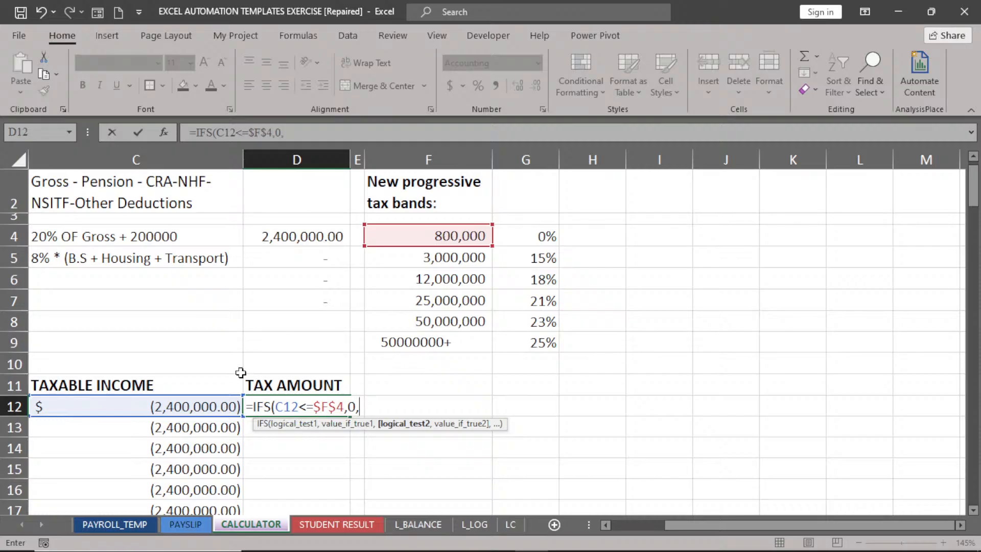
Add the 15% band to the IFS formula: C12<=$F$5 returns C12*0.15.
{"action": "left_click", "coordinate": [195, 409]}
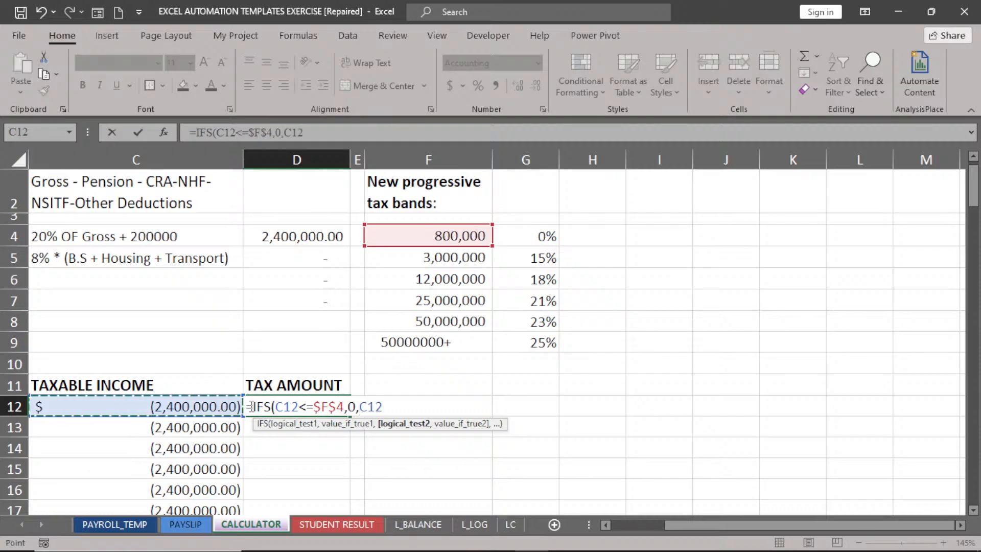
{"action": "type", "text": "<"}
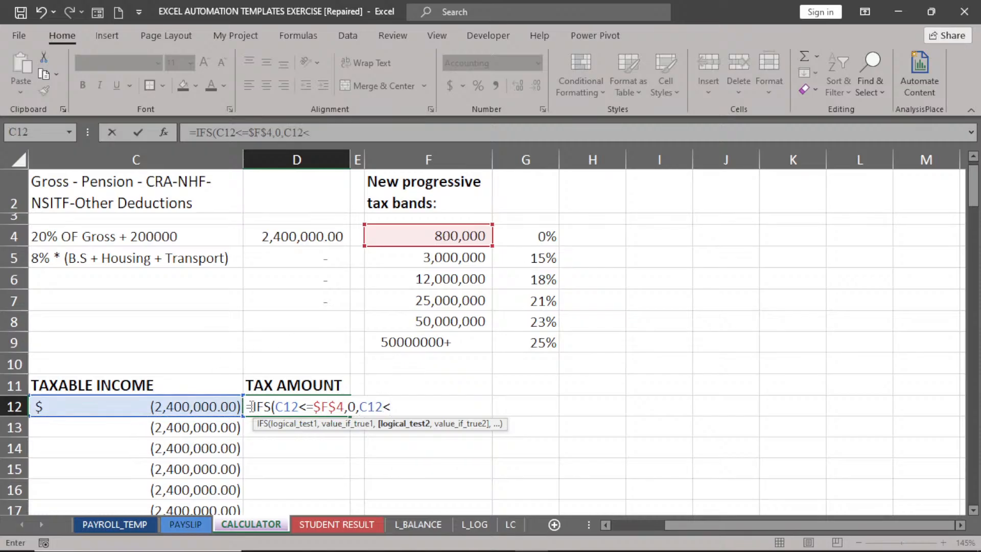
{"action": "type", "text": "="}
{"action": "left_click", "coordinate": [457, 260]}
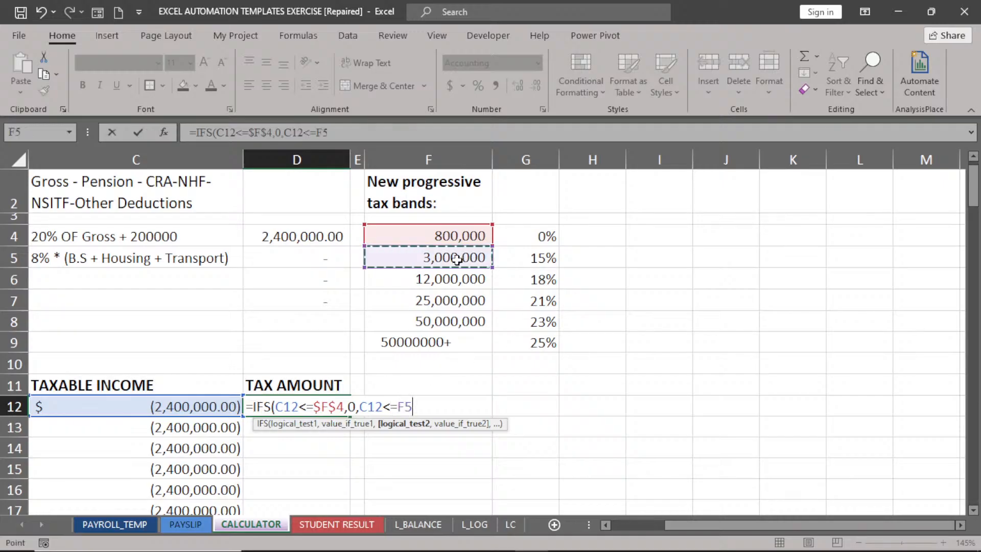
{"action": "key", "text": "F4"}
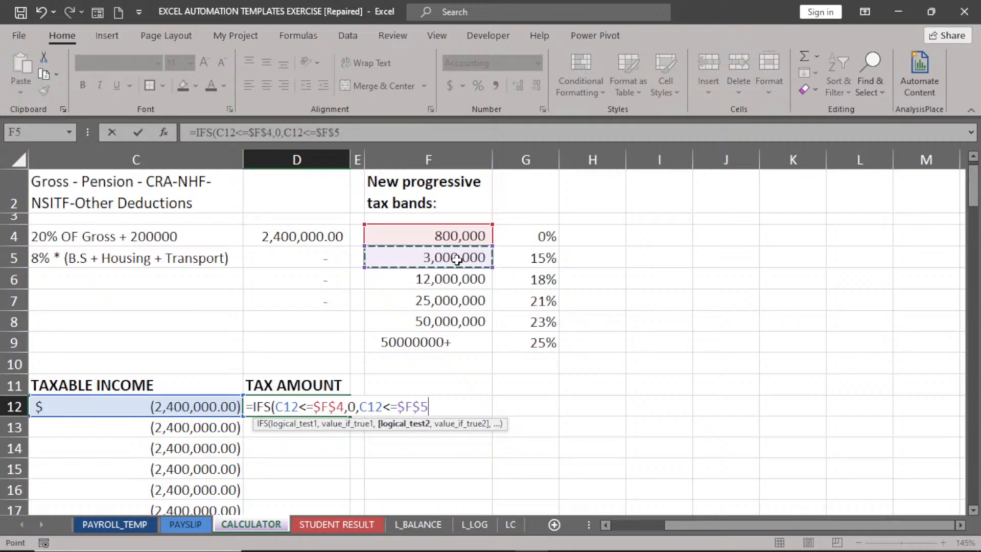
{"action": "type", "text": ","}
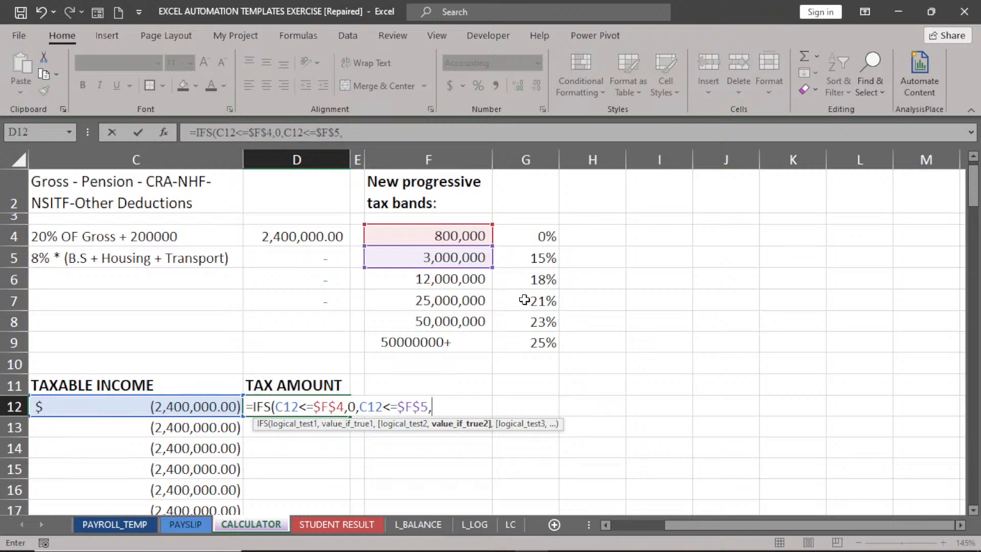
{"action": "left_click", "coordinate": [178, 407]}
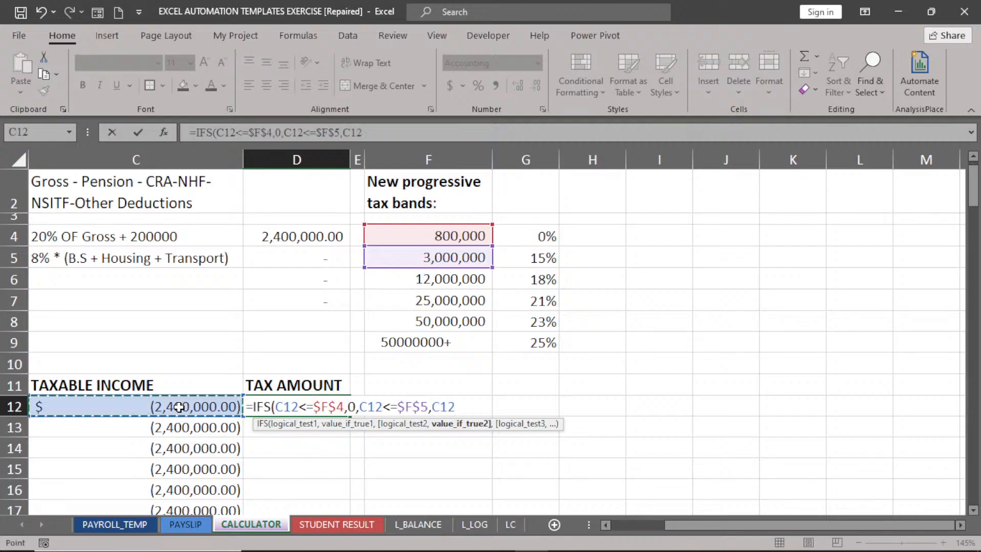
{"action": "type", "text": "*0.15"}
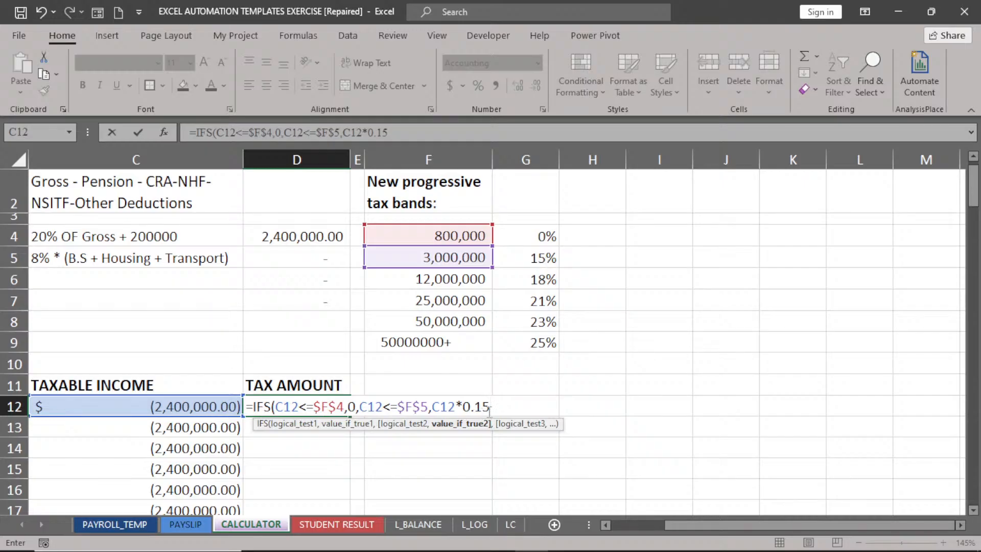
{"action": "type", "text": ","}
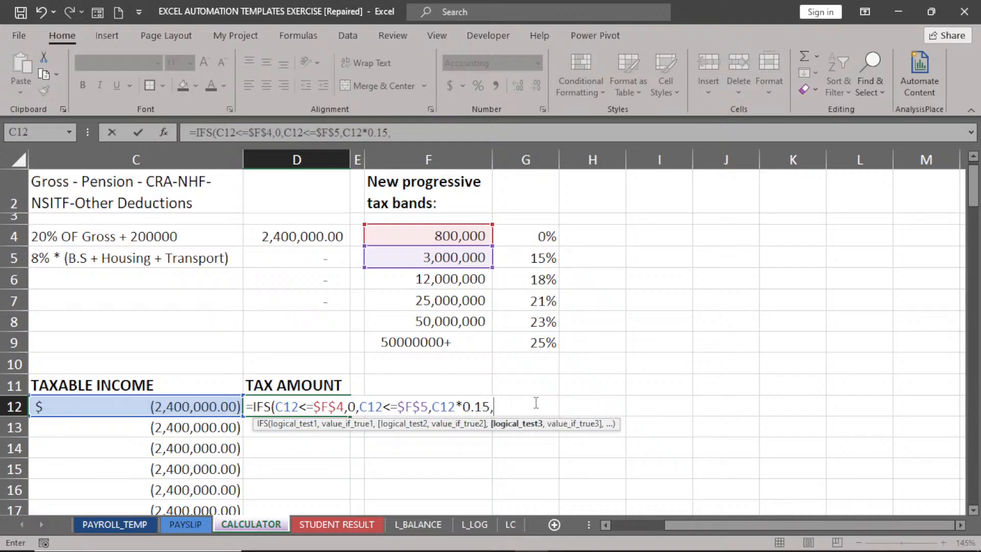
Add the 18% band to the IFS formula: C12<=F6 returns C12*0.18.
{"action": "left_click", "coordinate": [174, 407]}
{"action": "type", "text": "<="}
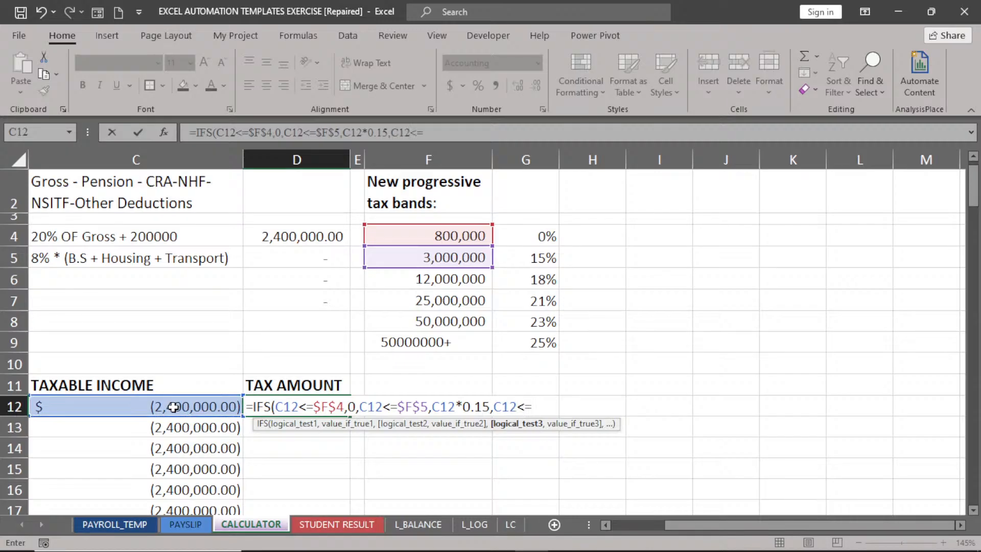
{"action": "left_click", "coordinate": [427, 281]}
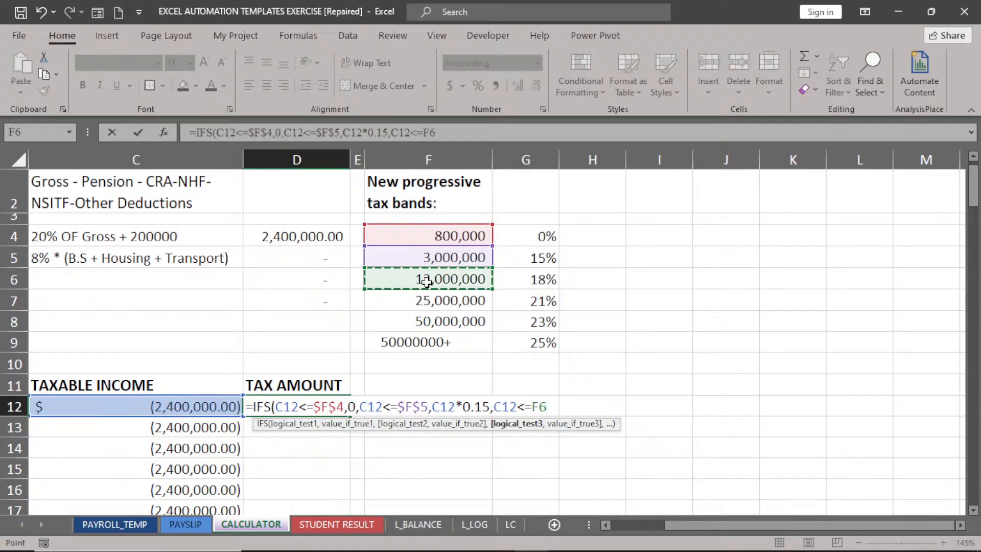
{"action": "type", "text": ","}
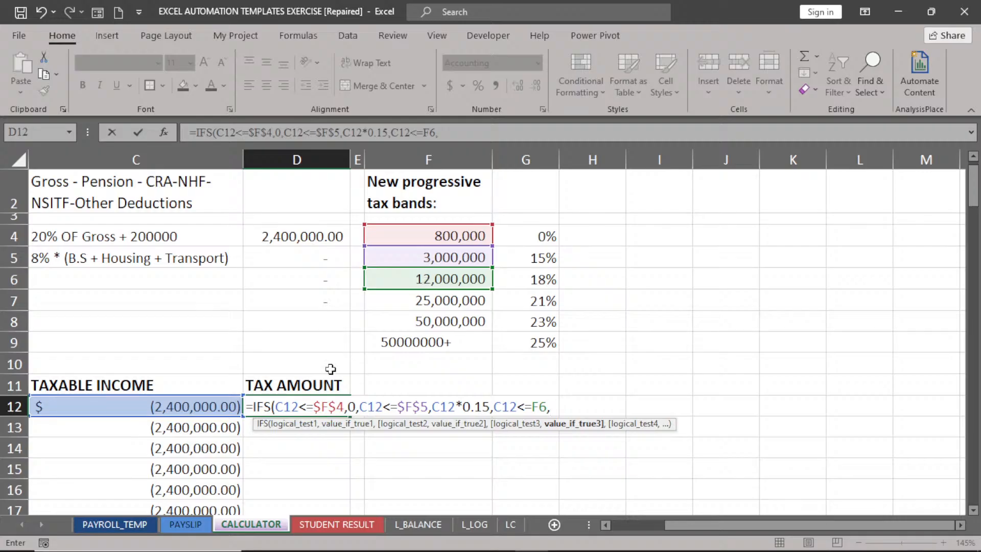
{"action": "left_click", "coordinate": [194, 406]}
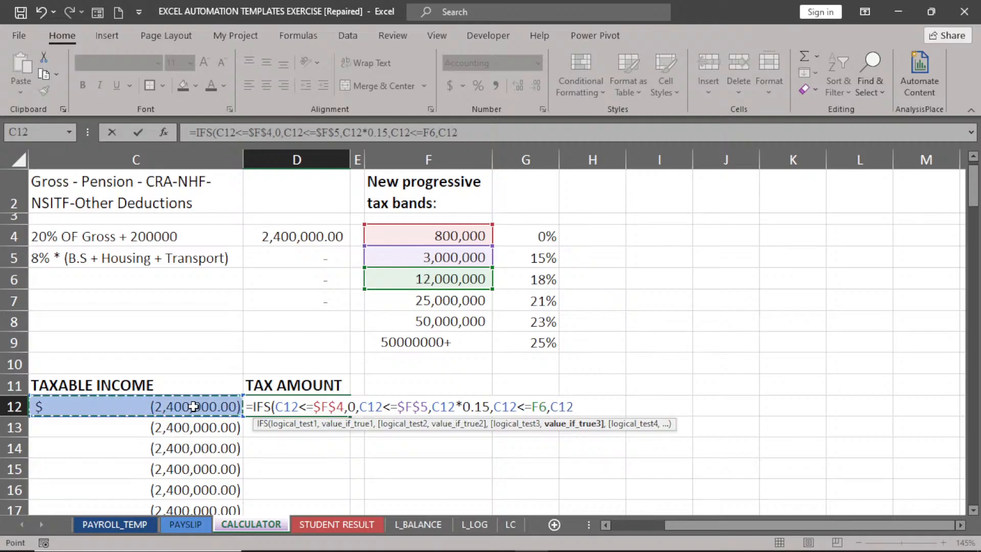
{"action": "key", "text": "BackSpace"}
{"action": "type", "text": "*"}
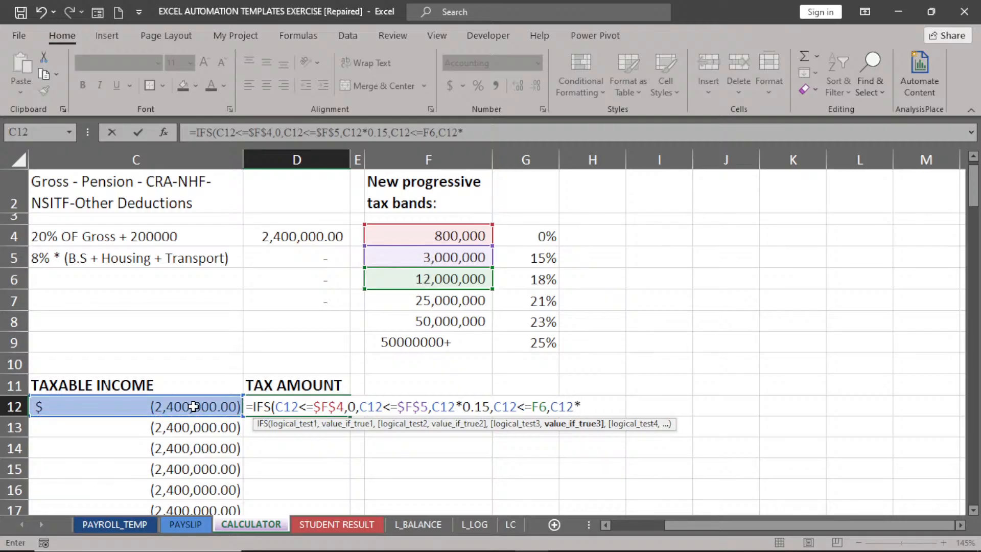
{"action": "type", "text": "0.18"}
{"action": "type", "text": ","}
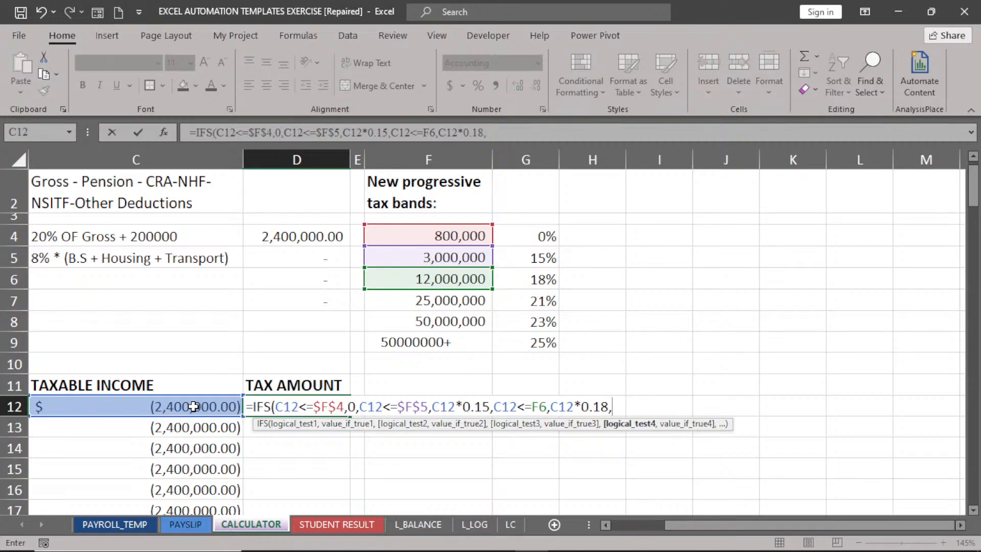
Add the 21% band to the IFS formula: C12<=F7 returns C12*0.21.
{"action": "left_click", "coordinate": [204, 407]}
{"action": "type", "text": "<="}
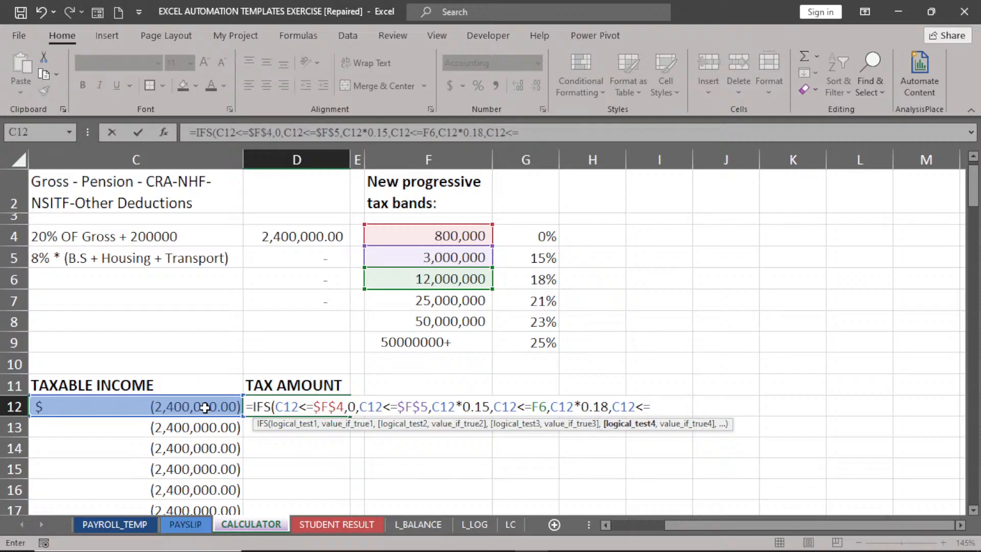
{"action": "left_click", "coordinate": [453, 307]}
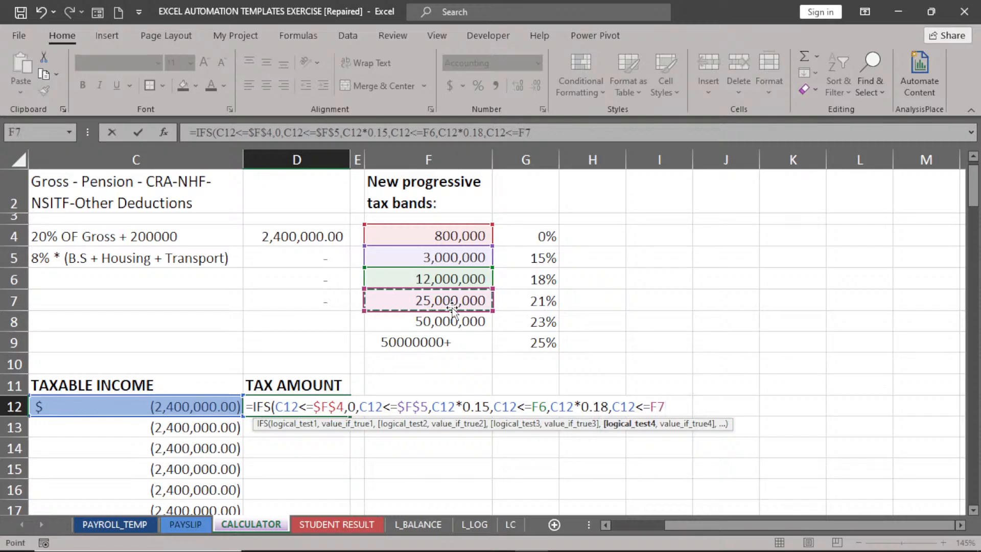
{"action": "type", "text": ","}
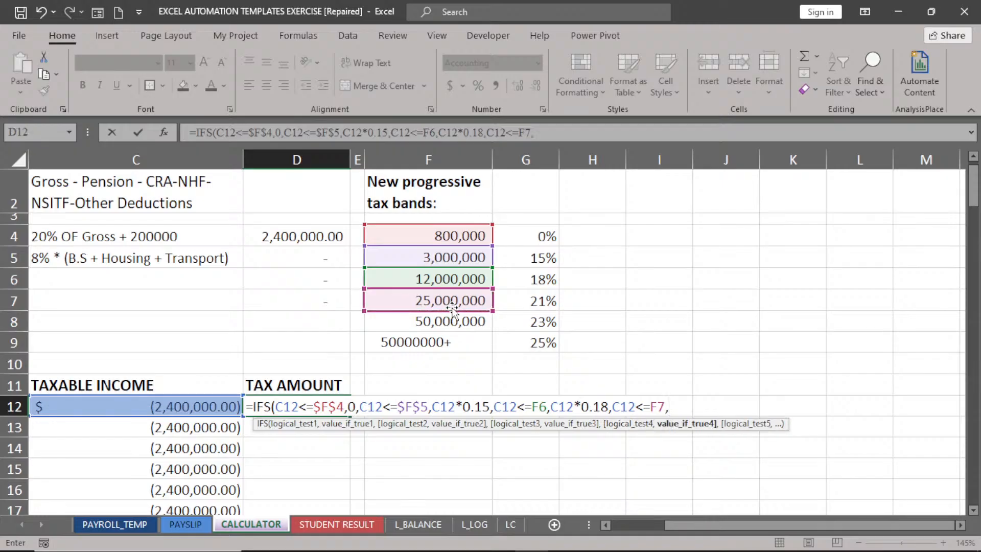
{"action": "left_click", "coordinate": [173, 409]}
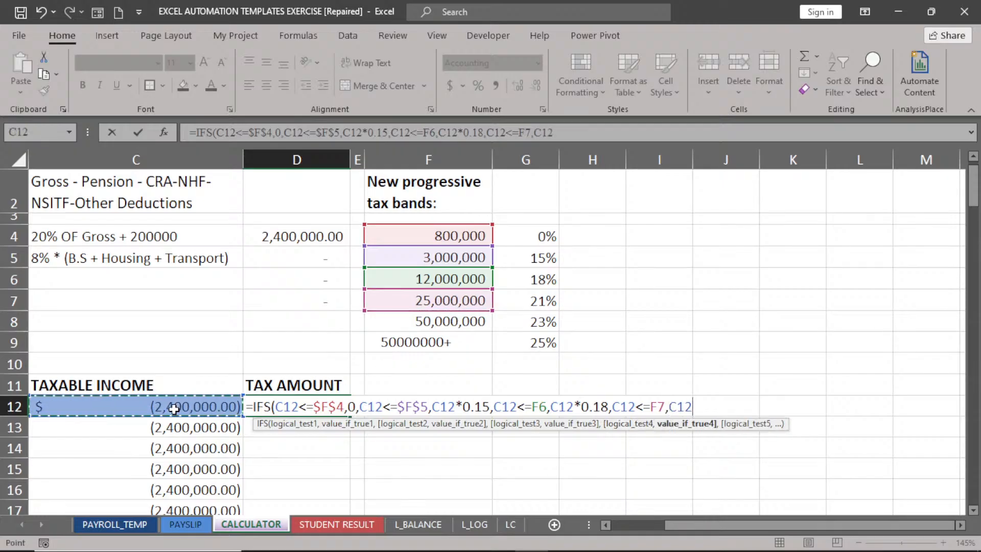
{"action": "type", "text": "*"}
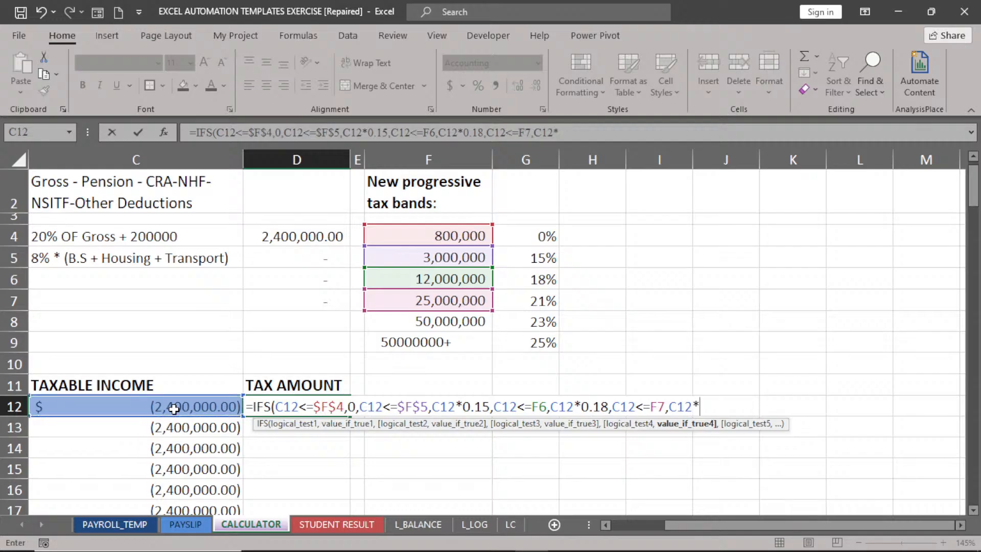
{"action": "type", "text": "0.21"}
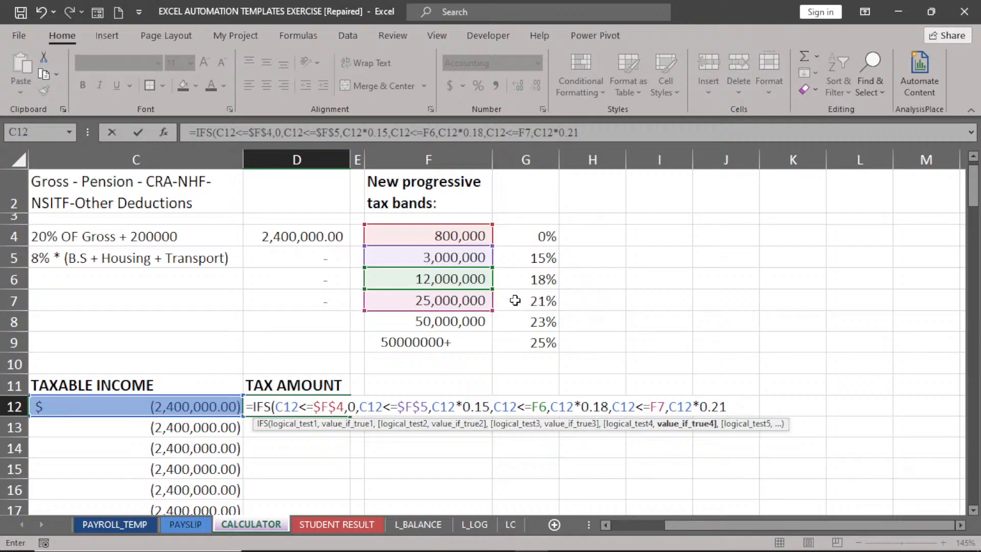
Add the 23% band C12<=F8 returning C12*0.23, then begin a C12<F8 condition.
{"action": "type", "text": ","}
{"action": "left_click", "coordinate": [206, 407]}
{"action": "type", "text": "<="}
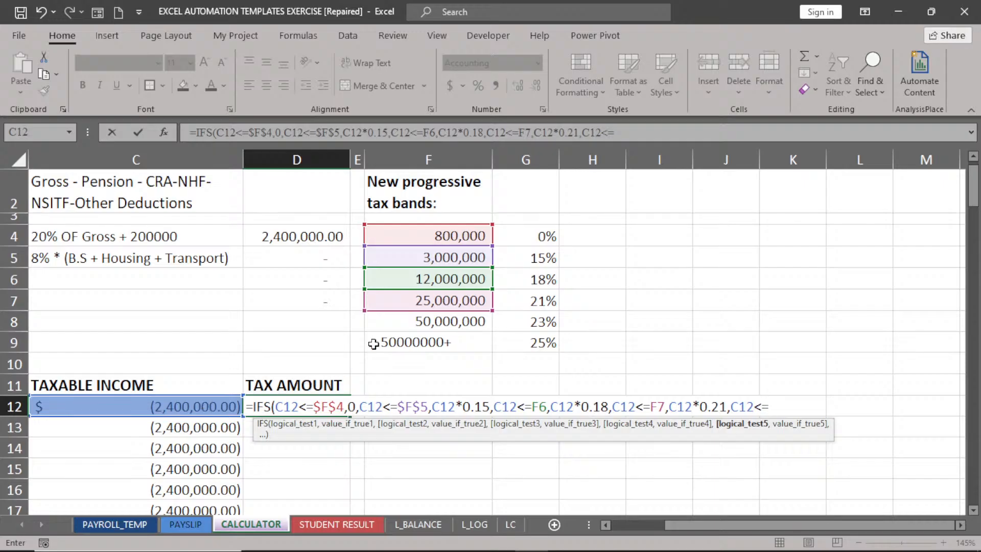
{"action": "left_click", "coordinate": [426, 323]}
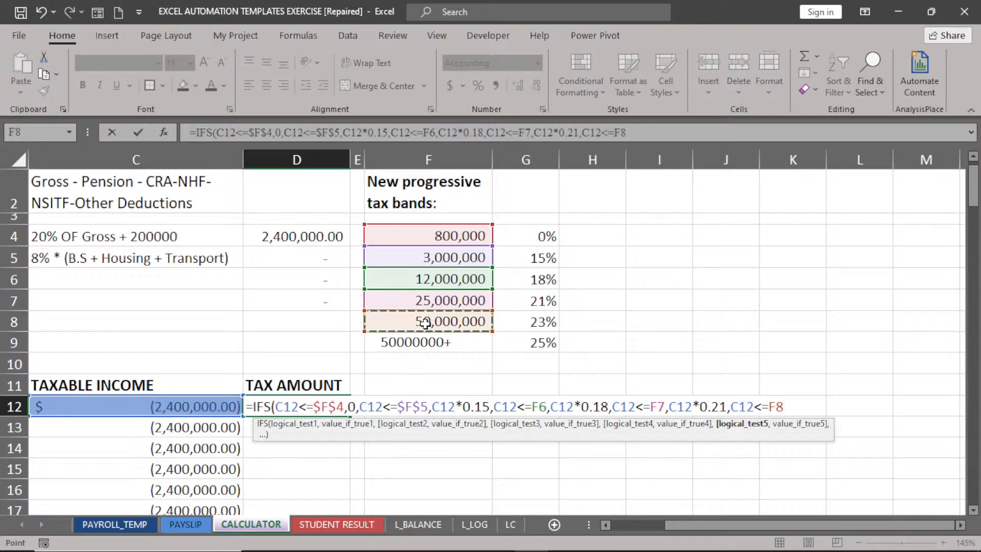
{"action": "type", "text": ","}
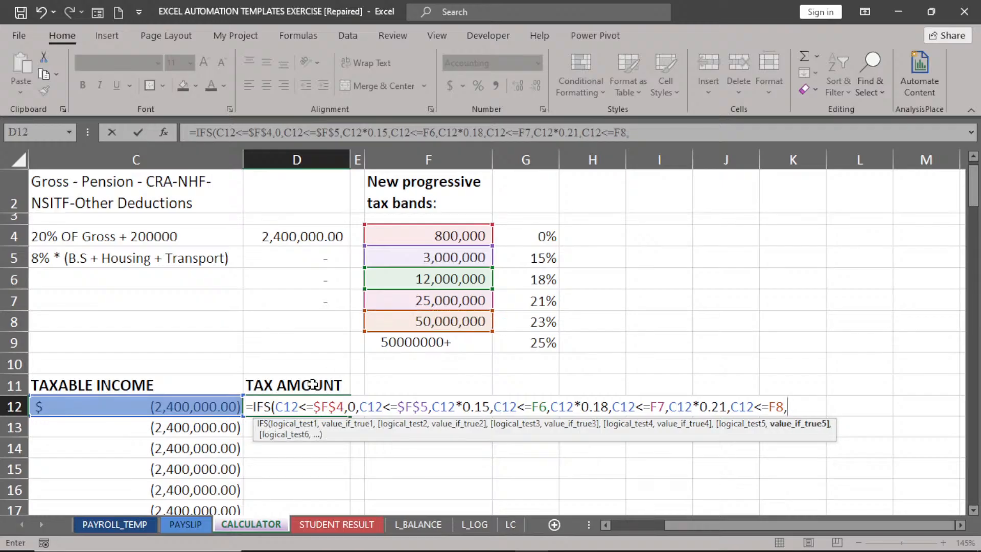
{"action": "left_click", "coordinate": [179, 407]}
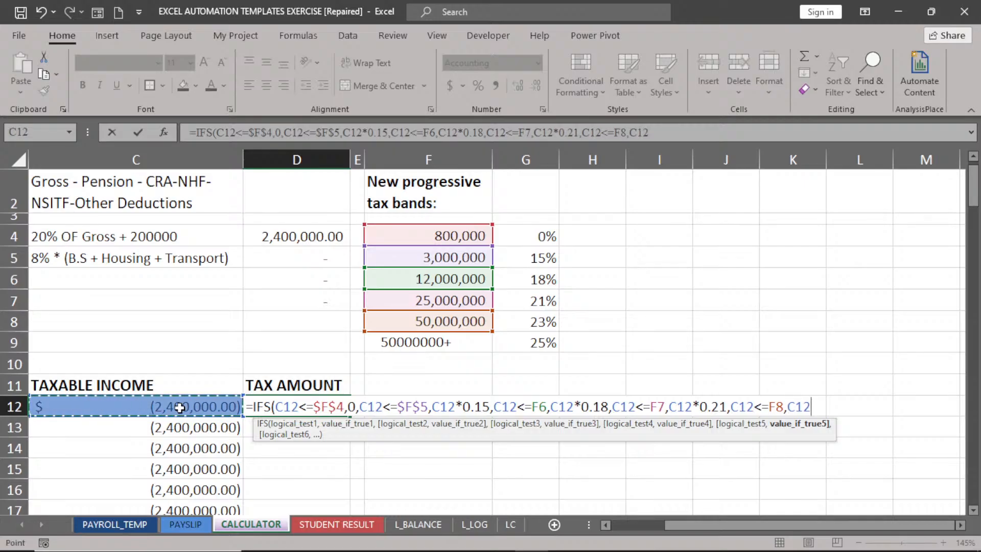
{"action": "type", "text": "*0.23"}
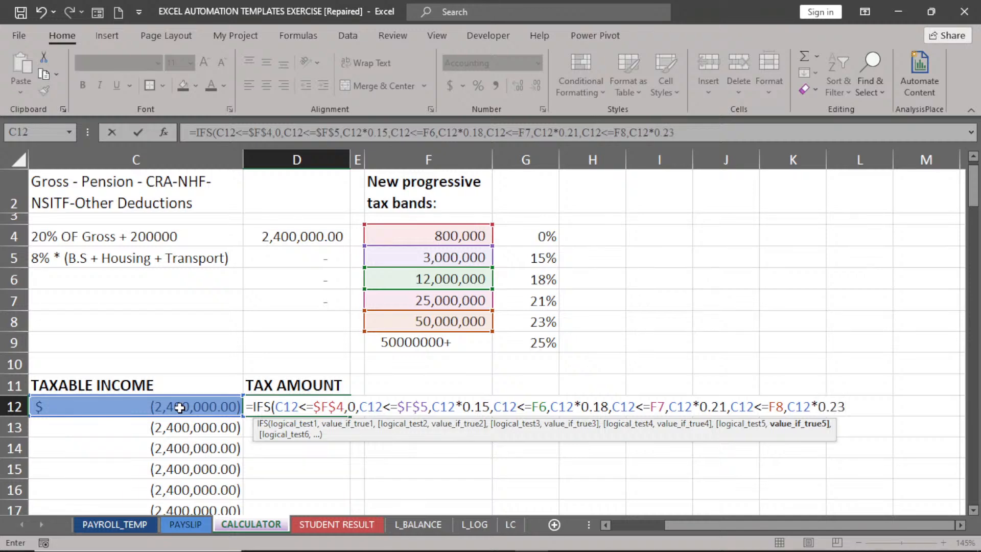
{"action": "type", "text": ","}
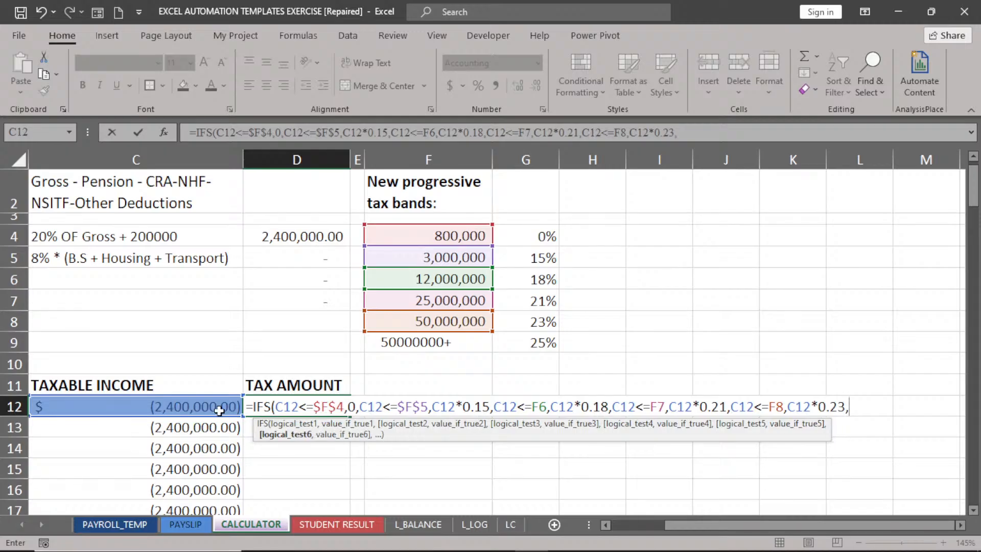
{"action": "left_click", "coordinate": [193, 406]}
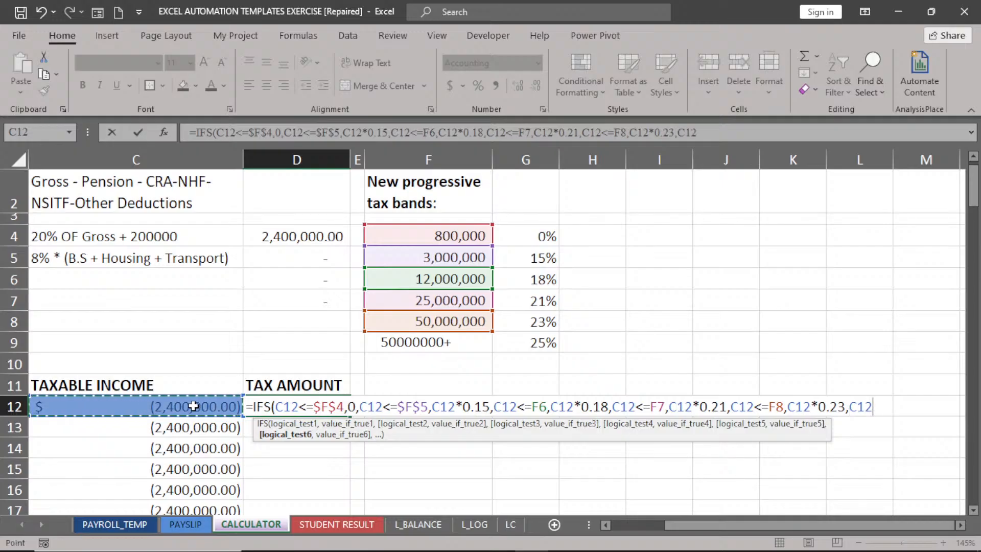
{"action": "type", "text": "<"}
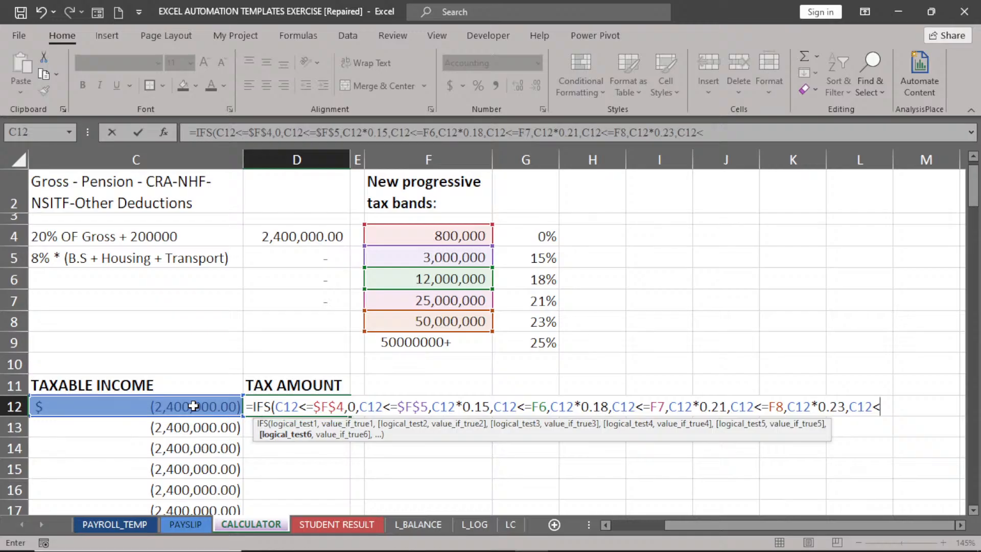
{"action": "left_click", "coordinate": [453, 322]}
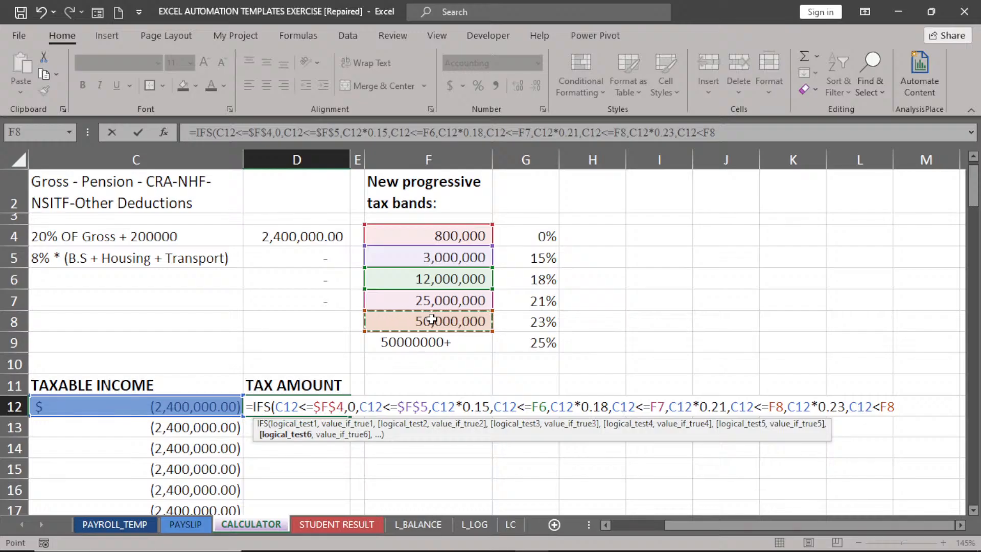
Make the F8, F8, F7 and F6 references in the formula absolute.
{"action": "left_click", "coordinate": [888, 406]}
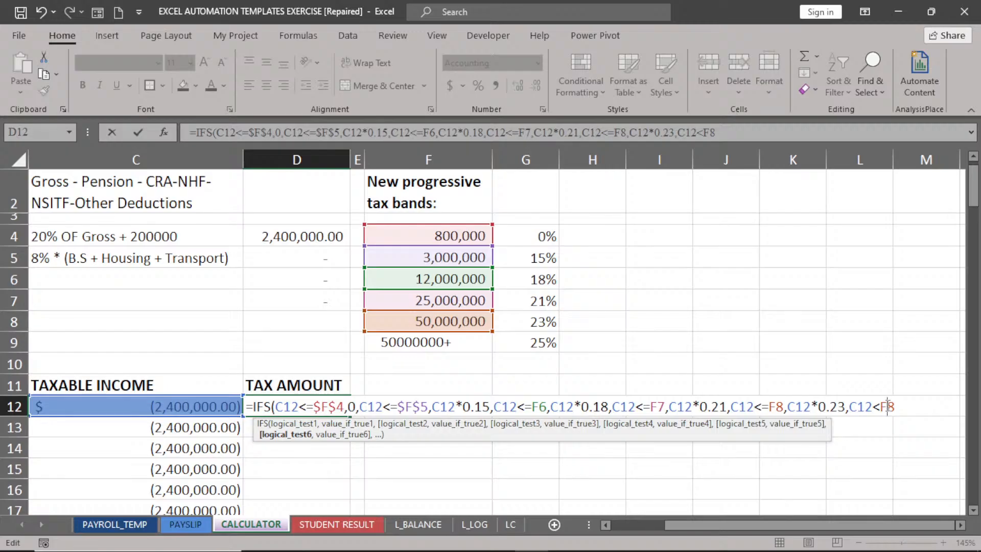
{"action": "key", "text": "F4"}
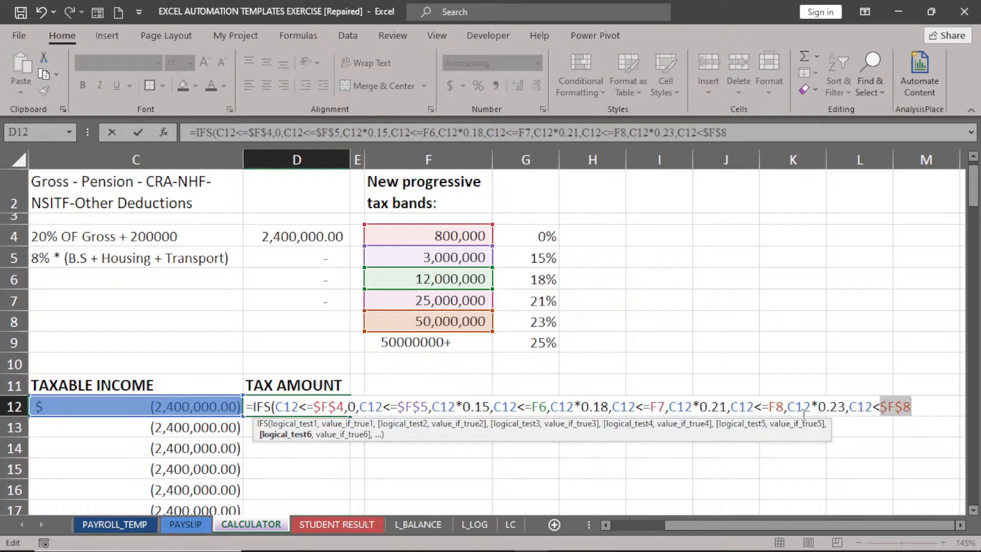
{"action": "left_click", "coordinate": [776, 406]}
{"action": "key", "text": "F4"}
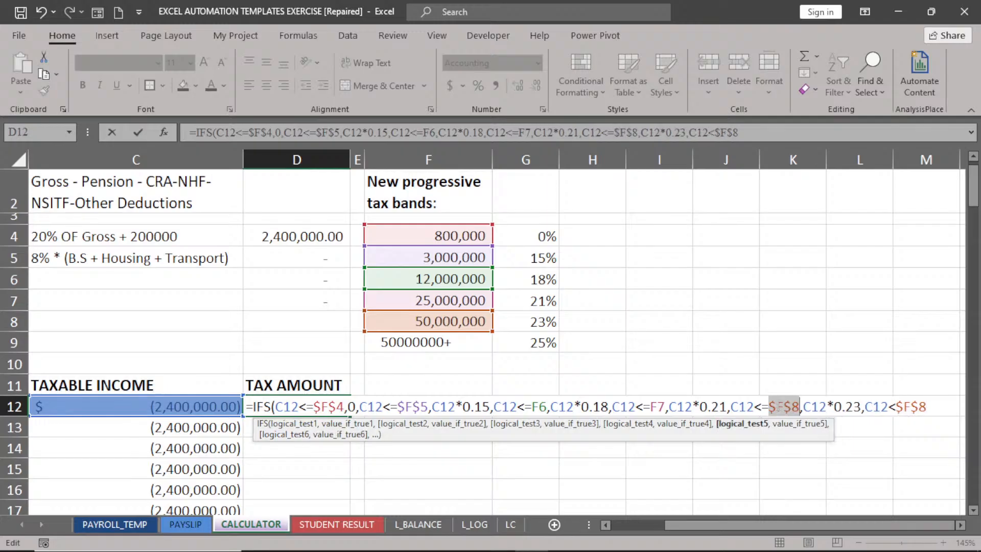
{"action": "left_click", "coordinate": [660, 406]}
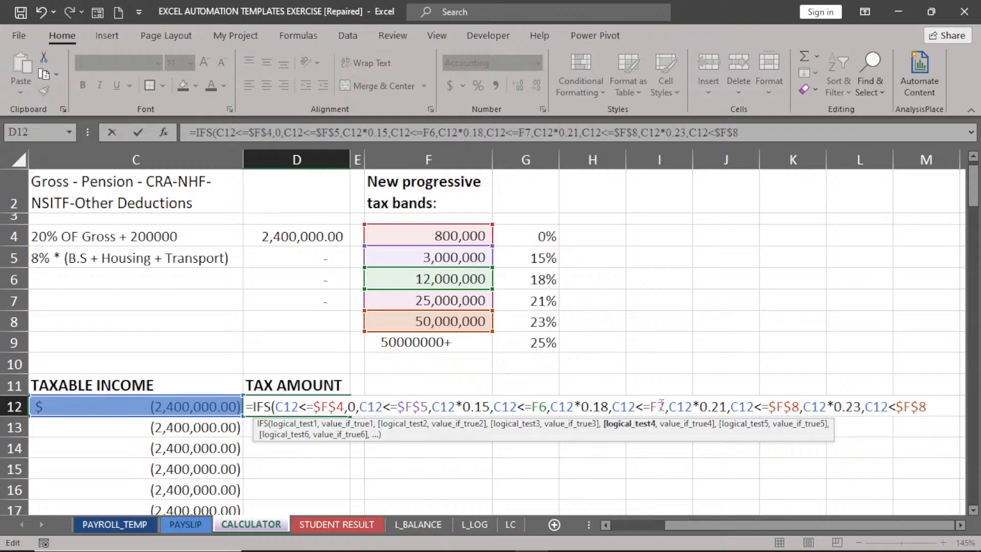
{"action": "key", "text": "F4"}
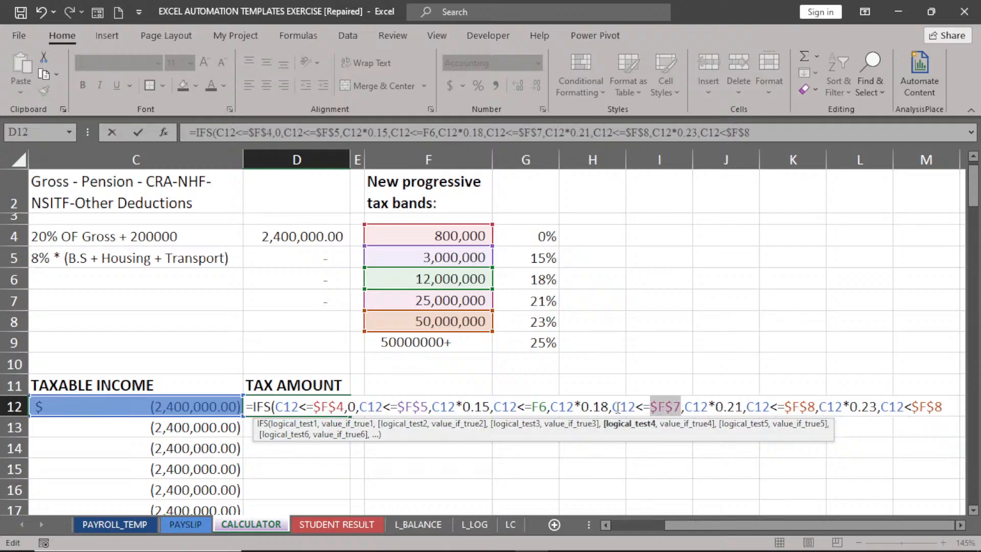
{"action": "left_click", "coordinate": [541, 408]}
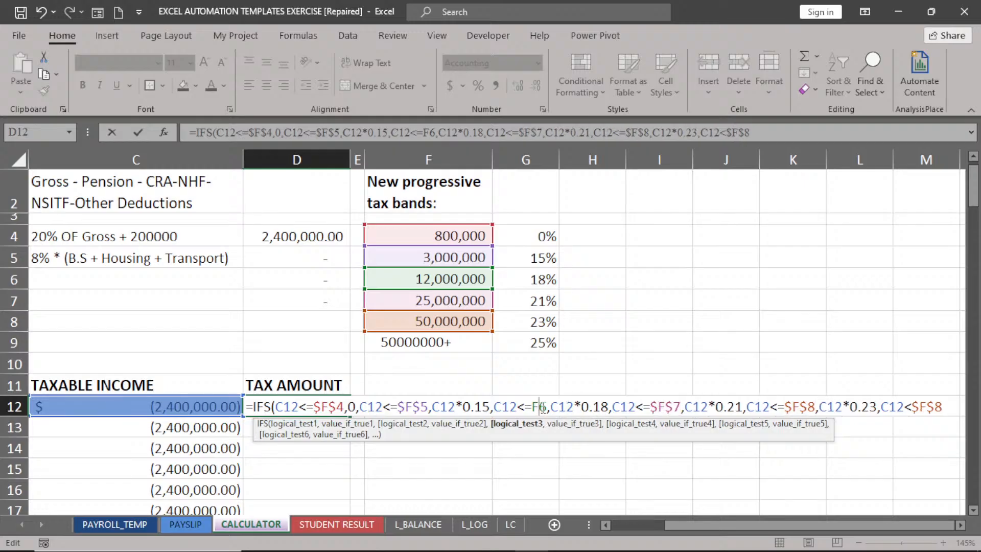
{"action": "key", "text": "F4"}
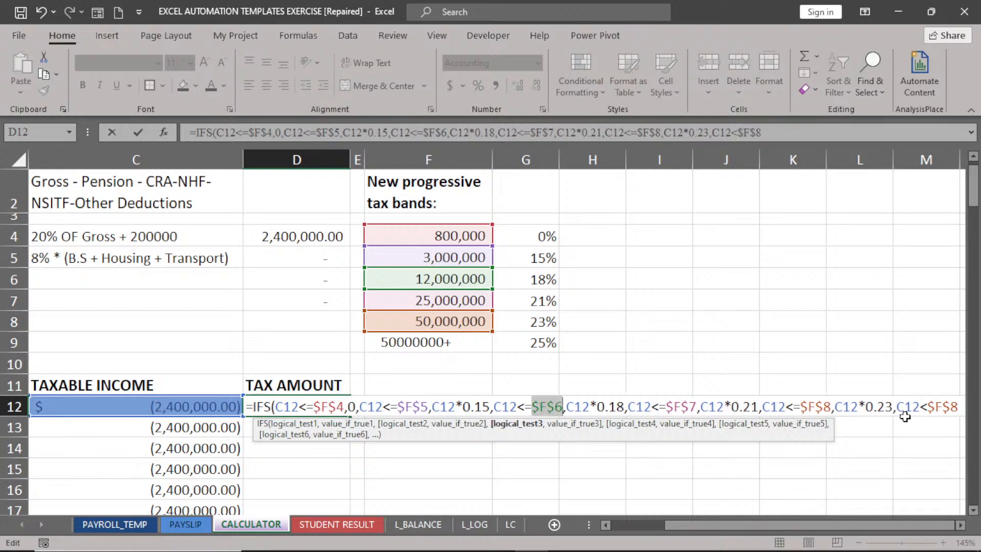
{"action": "left_click", "coordinate": [959, 407]}
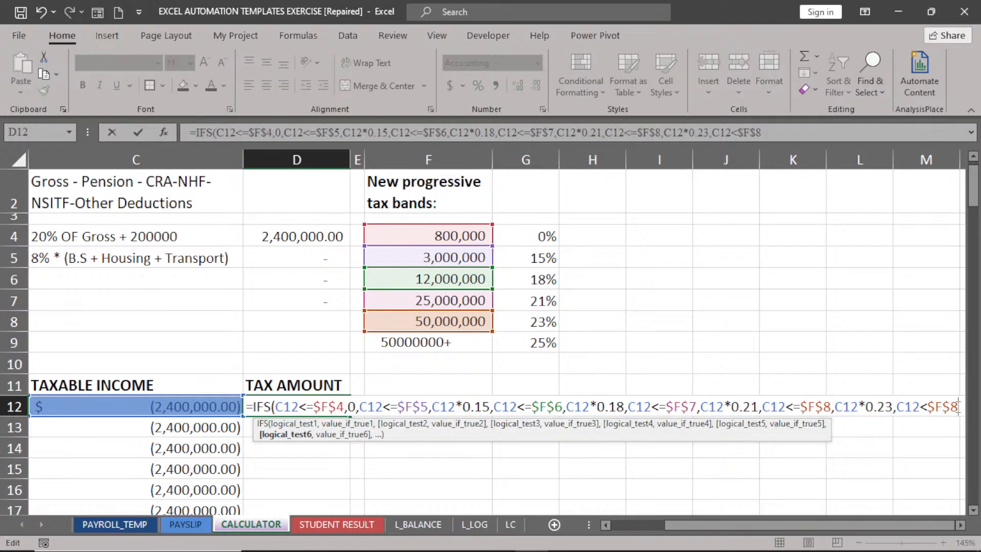
{"action": "left_click", "coordinate": [961, 525]}
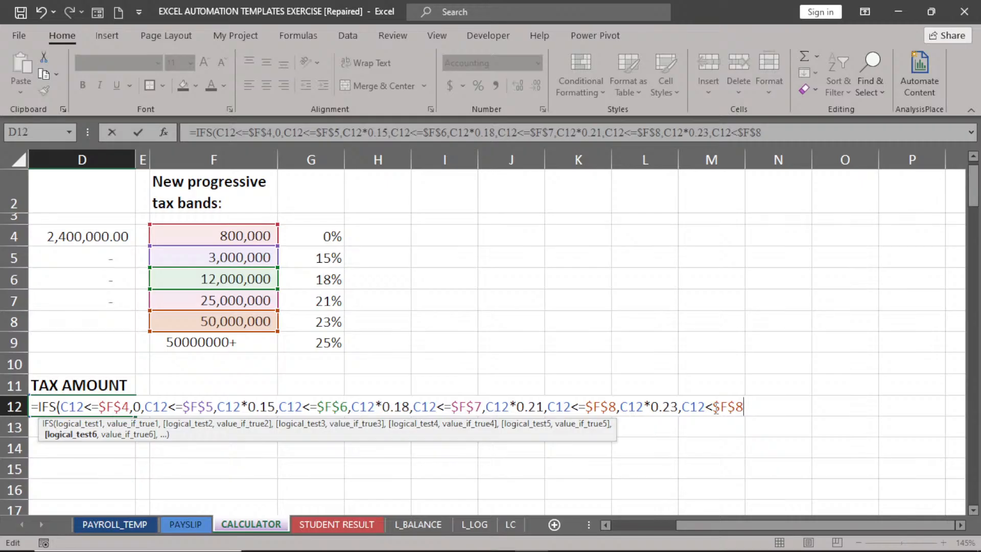
Change the last condition to C12>$F$8 returning C12*0.25 and close the IFS formula.
{"action": "left_click", "coordinate": [714, 408]}
{"action": "key", "text": "BackSpace"}
{"action": "type", "text": ">"}
{"action": "left_click", "coordinate": [743, 408]}
{"action": "type", "text": ","}
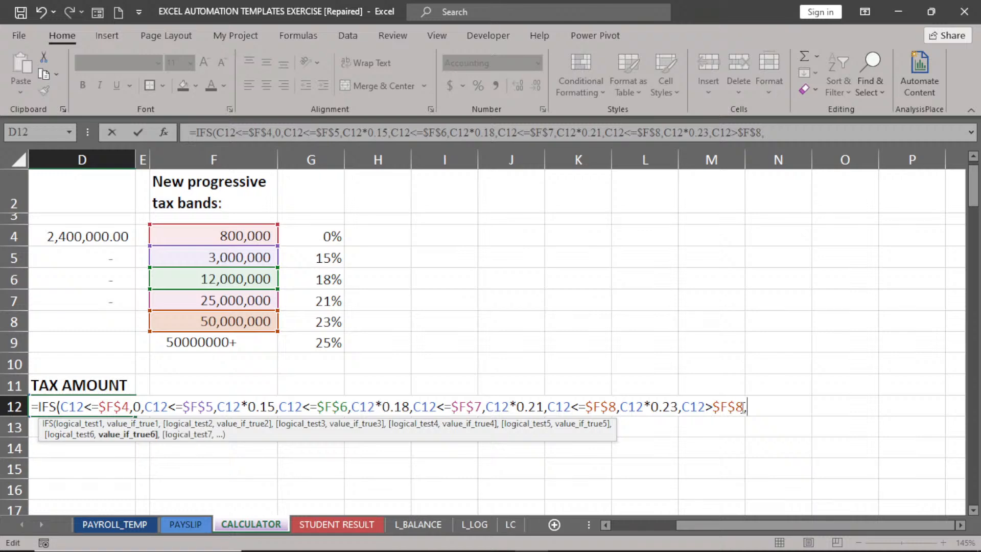
{"action": "left_click", "coordinate": [610, 523]}
{"action": "left_click", "coordinate": [185, 407]}
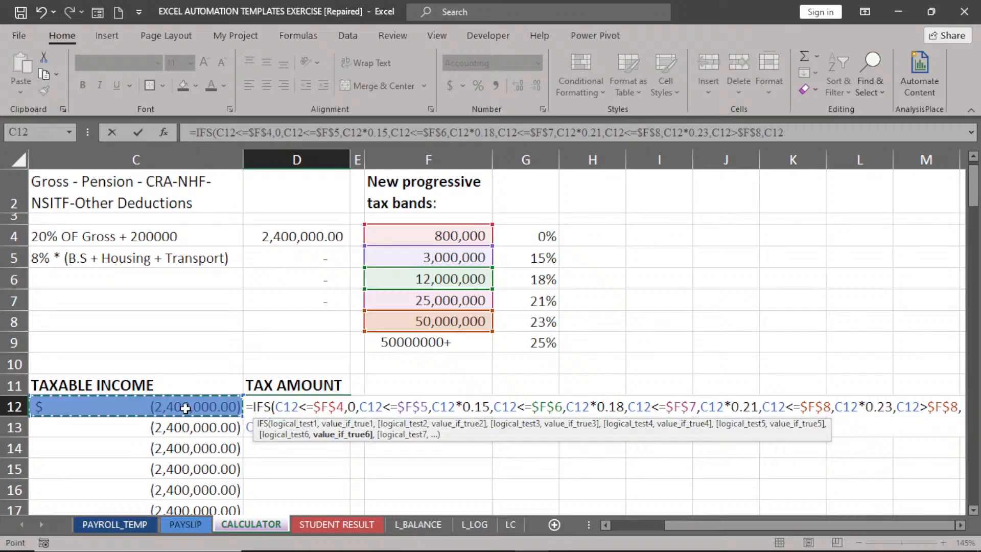
{"action": "type", "text": "*"}
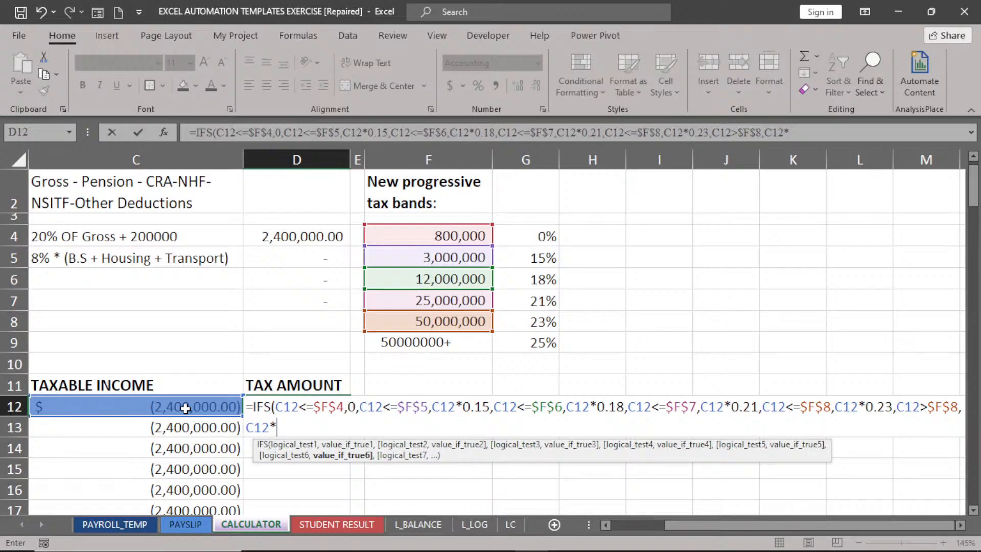
{"action": "type", "text": "0.25"}
{"action": "type", "text": ")"}
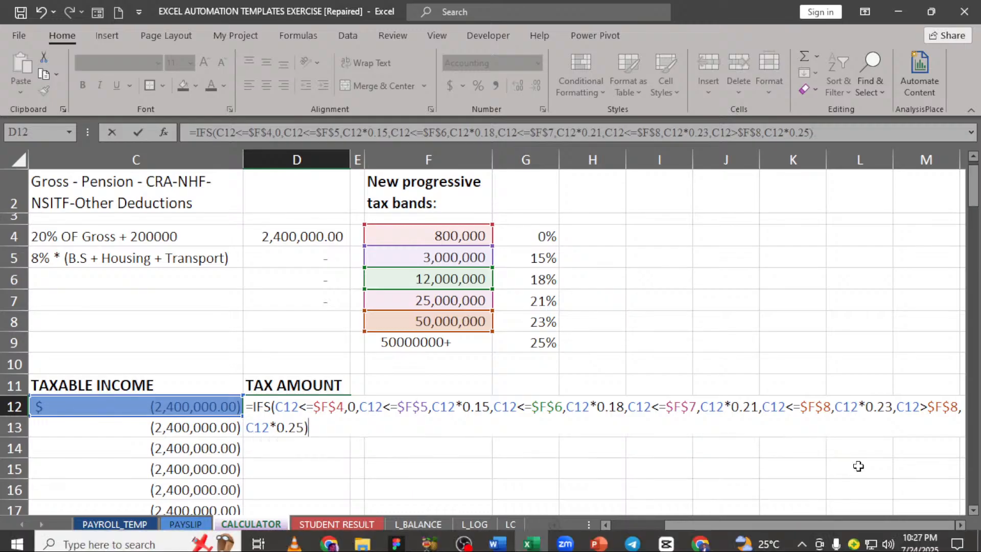
{"action": "left_click", "coordinate": [961, 525]}
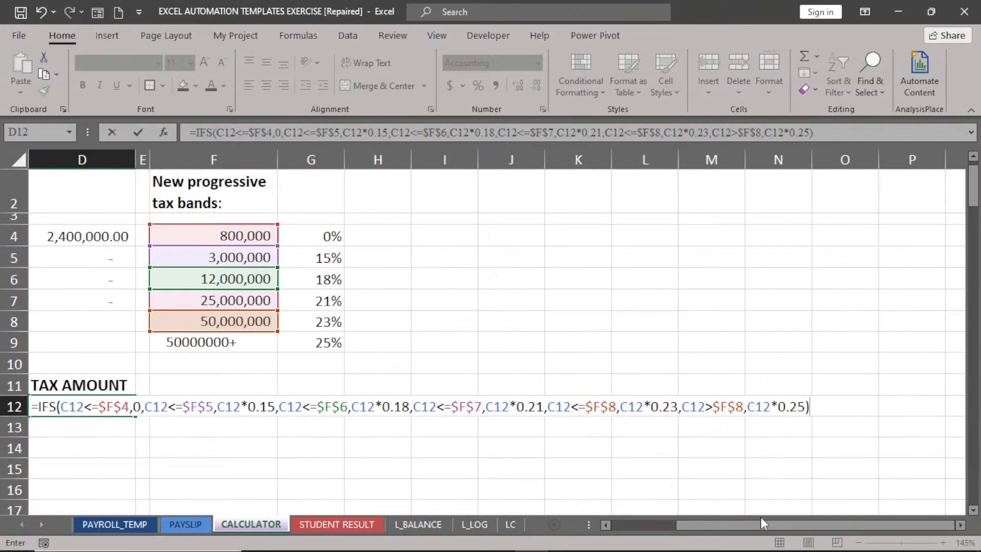
Enter D12's IFS tax formula and fill it down the TAX AMOUNT column.
{"action": "left_click", "coordinate": [604, 525]}
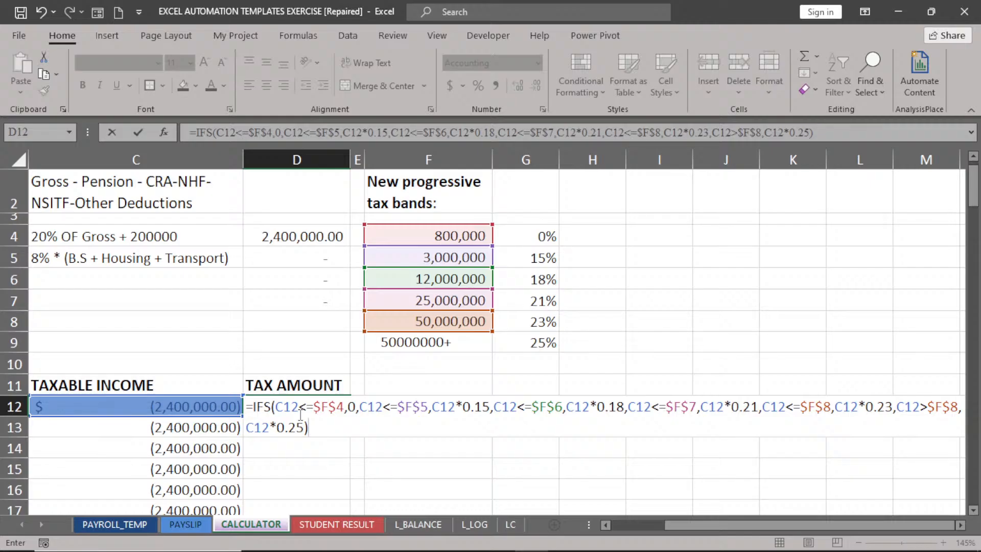
{"action": "key", "text": "Return"}
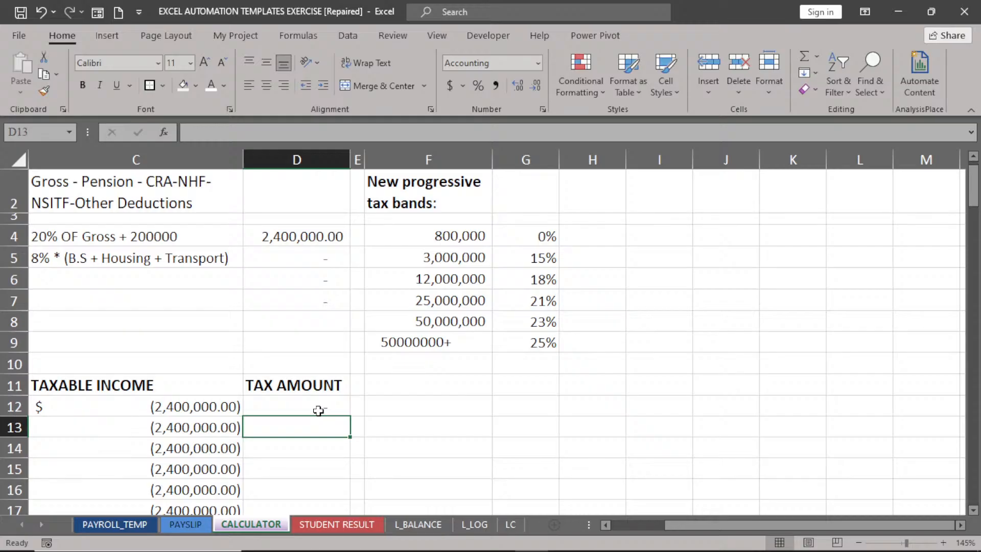
{"action": "left_click", "coordinate": [319, 410]}
{"action": "double_click", "coordinate": [350, 417]}
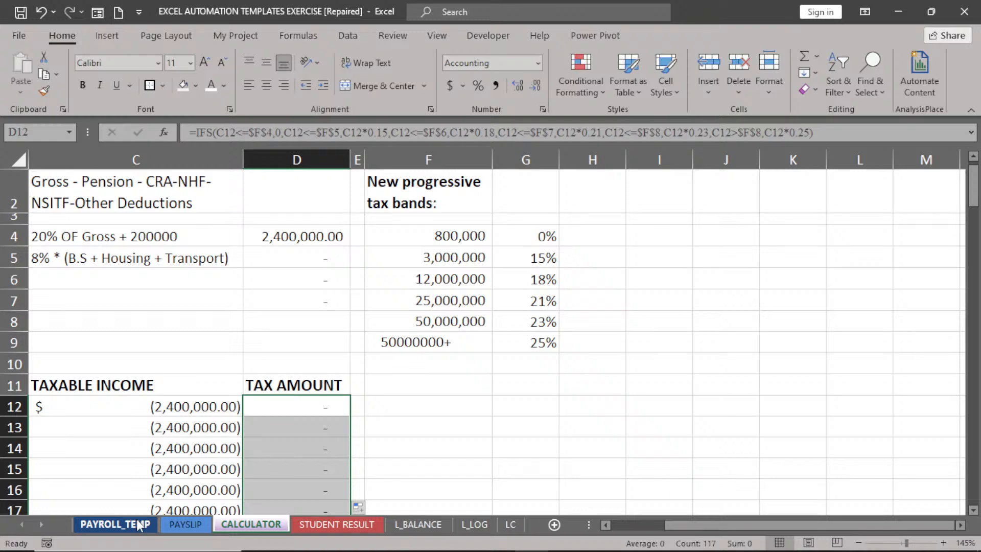
{"action": "left_click", "coordinate": [136, 519]}
Enter =CALCULATOR!D12/12 in PAYROLL_TEMP's K9 as the monthly tax.
{"action": "left_click", "coordinate": [961, 525]}
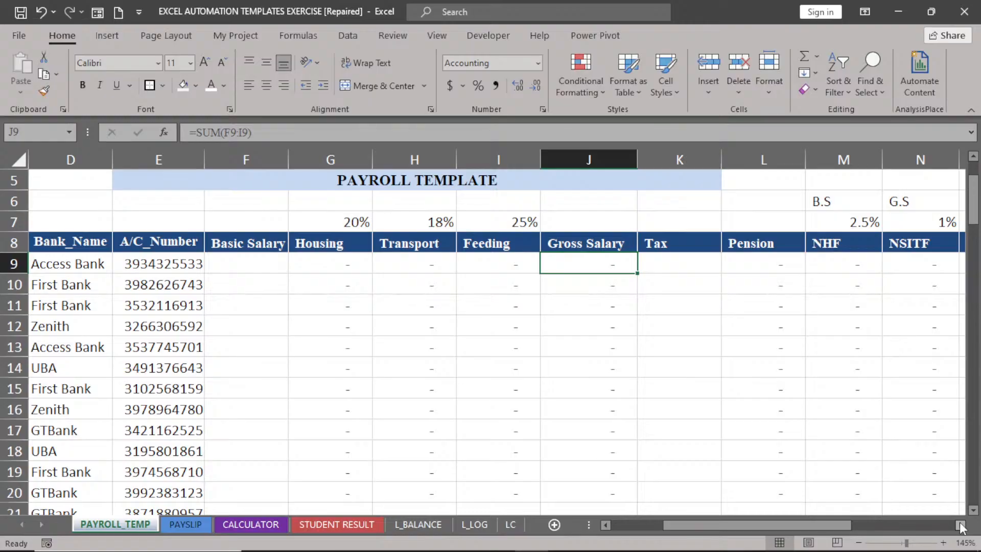
{"action": "left_click", "coordinate": [960, 527]}
{"action": "left_click", "coordinate": [588, 264]}
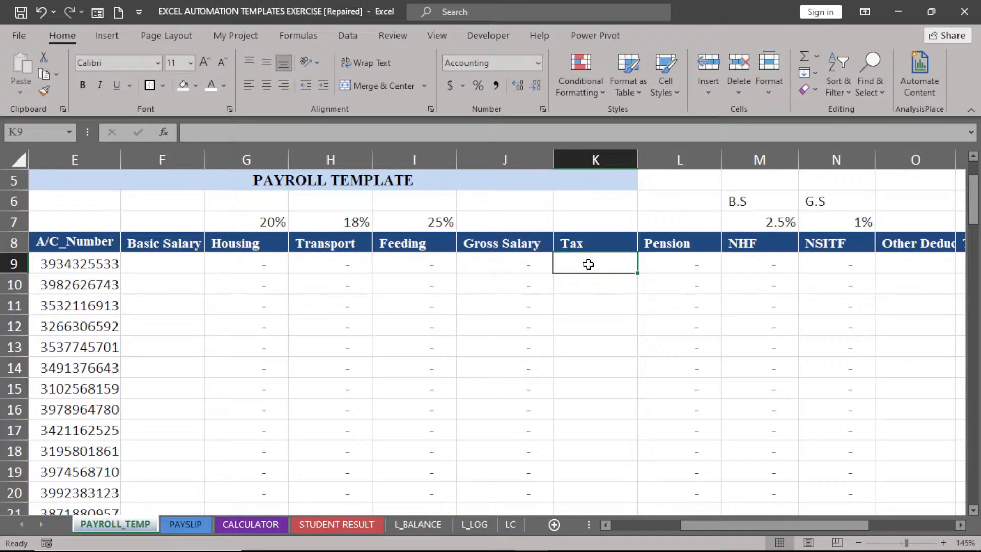
{"action": "type", "text": "="}
{"action": "left_click", "coordinate": [250, 524]}
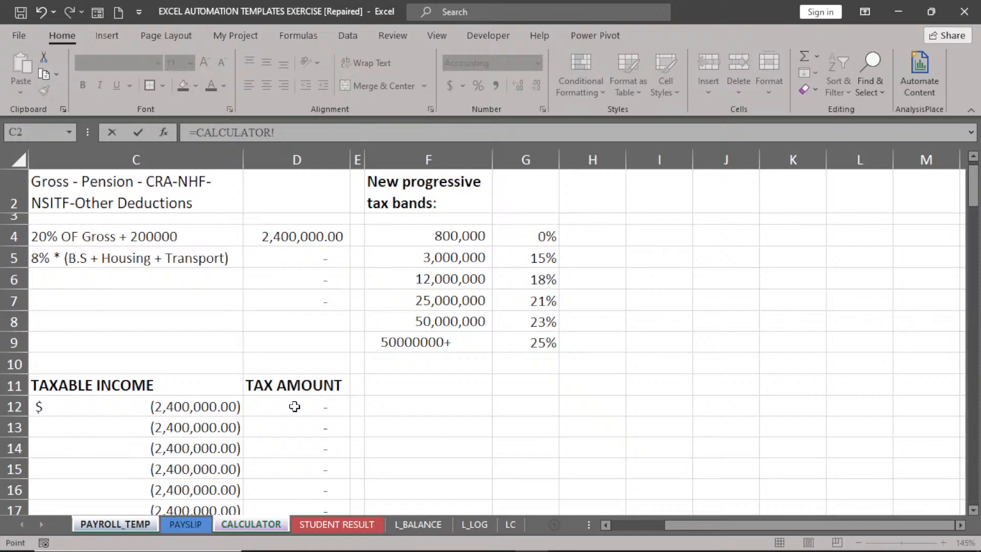
{"action": "left_click", "coordinate": [294, 406]}
{"action": "type", "text": "/12"}
{"action": "left_click", "coordinate": [197, 148]}
{"action": "key", "text": "Return"}
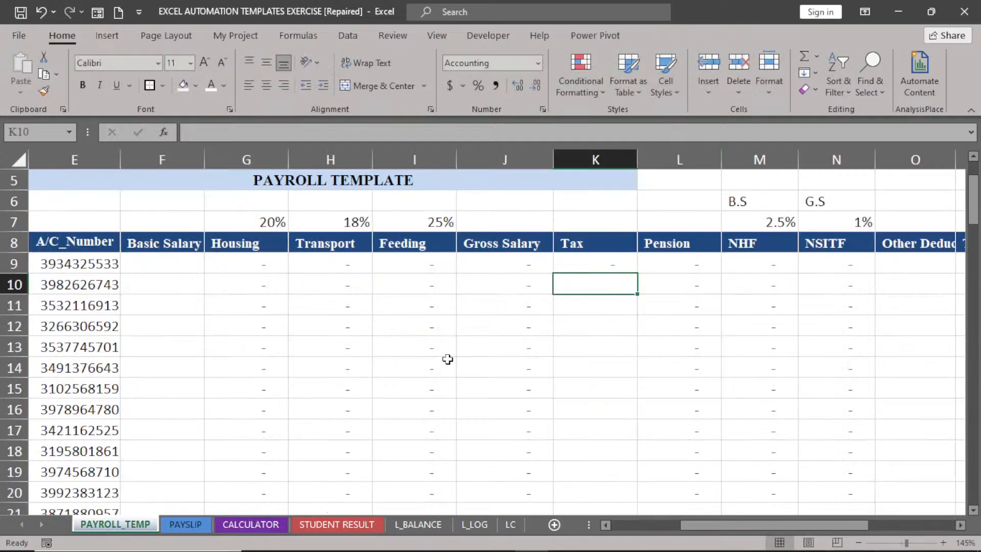
Fill K9's monthly tax formula down the Tax column.
{"action": "key", "text": "Up"}
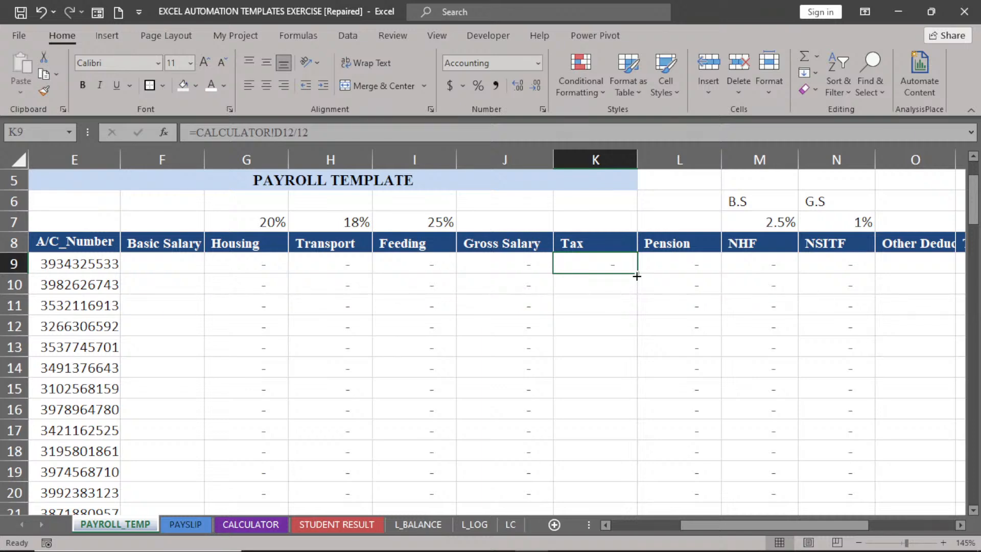
{"action": "double_click", "coordinate": [636, 276]}
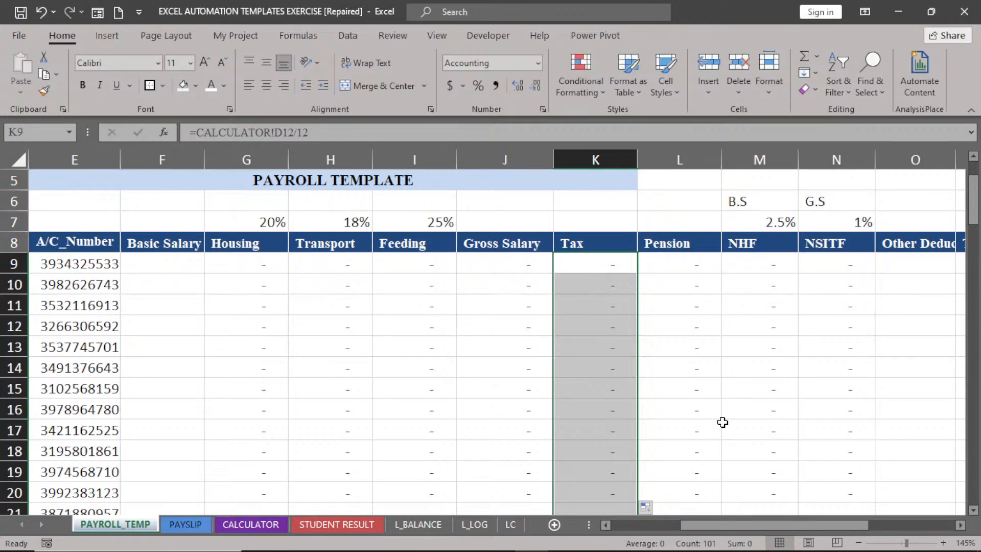
{"action": "scroll", "coordinate": [723, 422], "scroll_direction": "right", "scroll_amount": 2}
{"action": "left_click", "coordinate": [731, 266]}
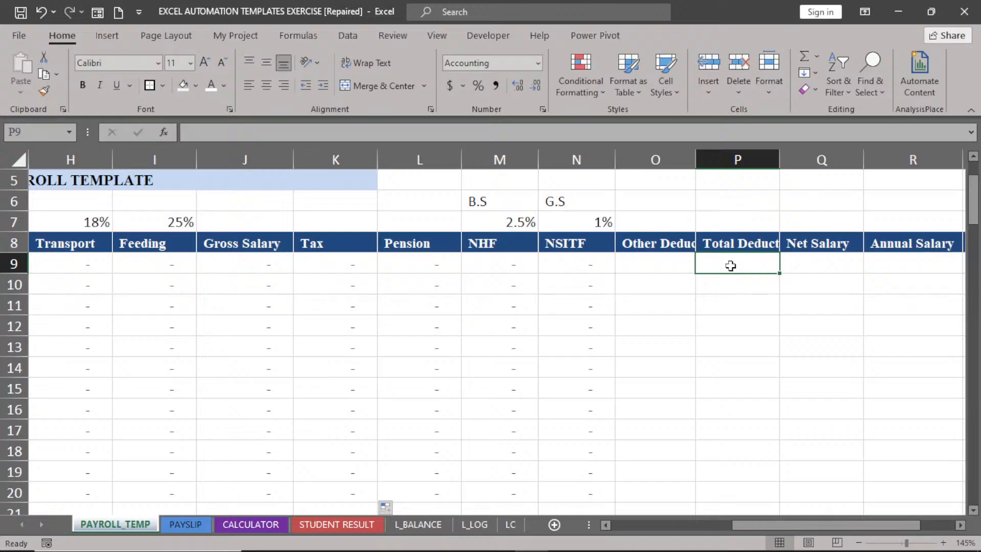
Enter =SUM(K9:O9) in P9 to total Tax through Other Deductions.
{"action": "type", "text": "=s"}
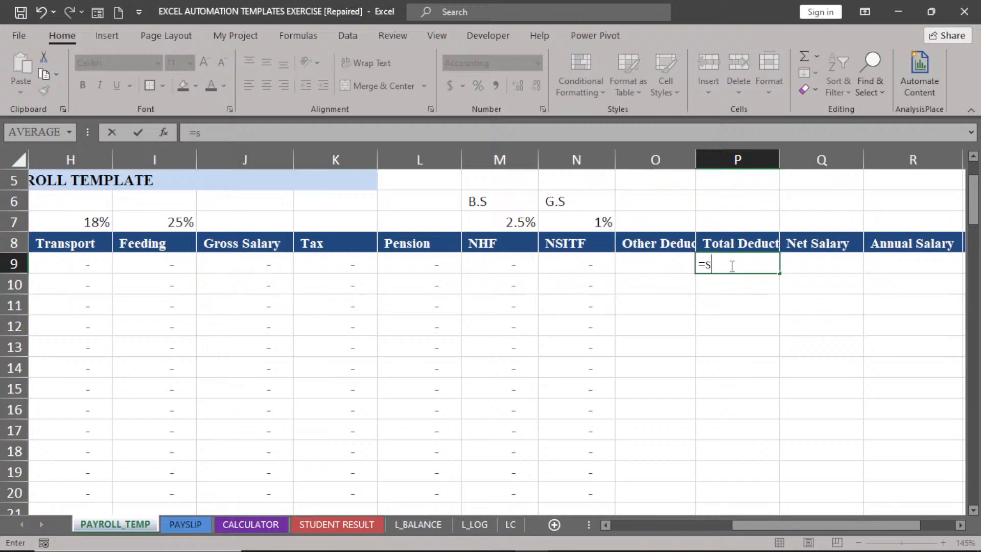
{"action": "type", "text": "um("}
{"action": "left_click_drag", "start_coordinate": [656, 263], "coordinate": [358, 275]}
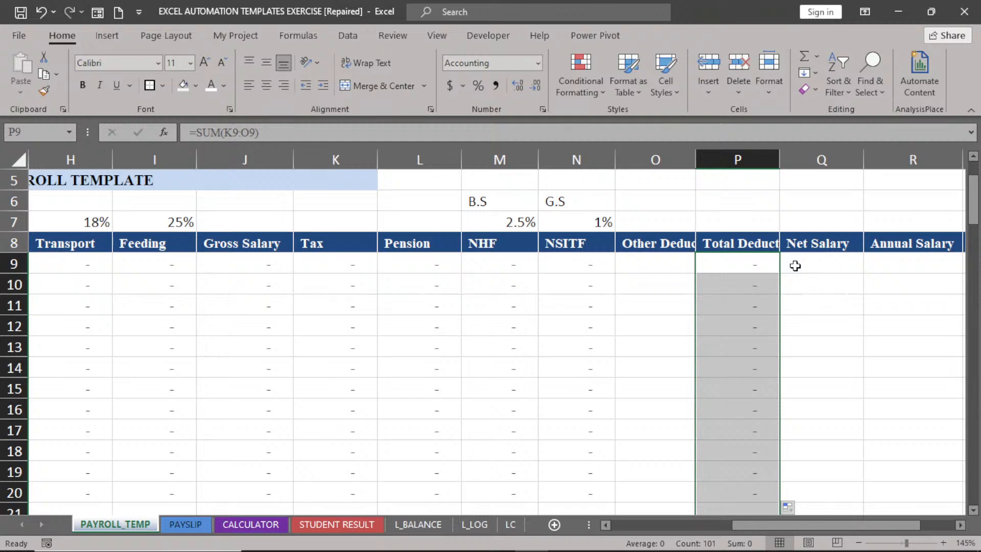
Start Q9's Net Salary formula as =J9-P9.
{"action": "left_click", "coordinate": [795, 266]}
{"action": "type", "text": "=J9-"}
{"action": "left_click", "coordinate": [744, 264]}
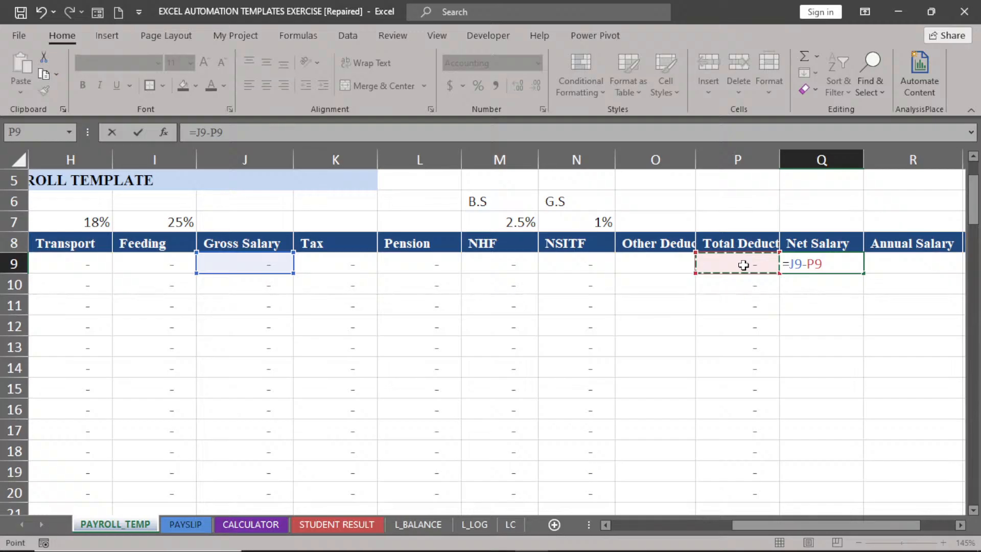
Commit the Net Salary formula =J9-P9 and start Annual Salary in R9 referencing Q9.
{"action": "key", "text": "Tab"}
{"action": "type", "text": "="}
{"action": "left_click", "coordinate": [809, 262]}
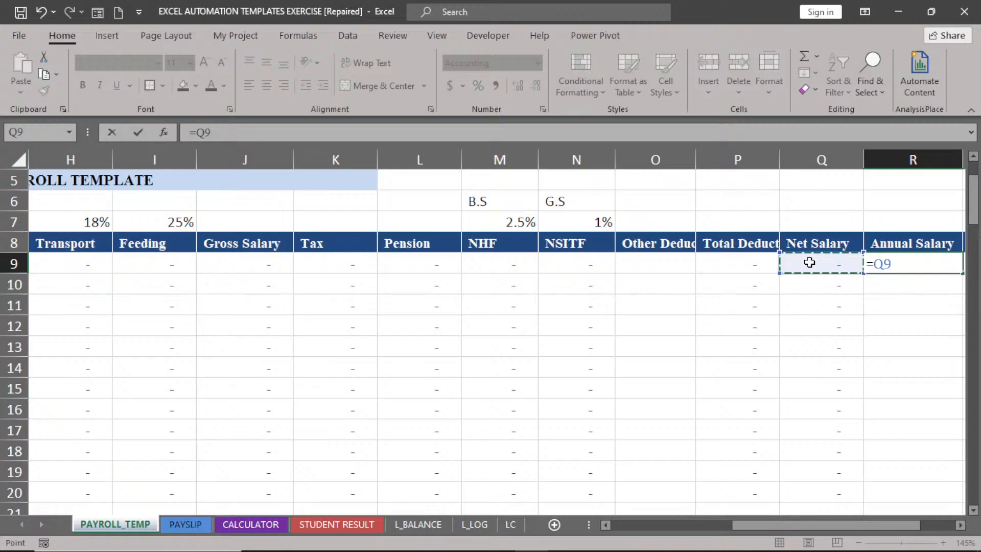
Finish Annual Salary as =Q9*12 and enter Weekly Salary in S9 as =R9/52.
{"action": "type", "text": "*12"}
{"action": "key", "text": "ctrl+Return"}
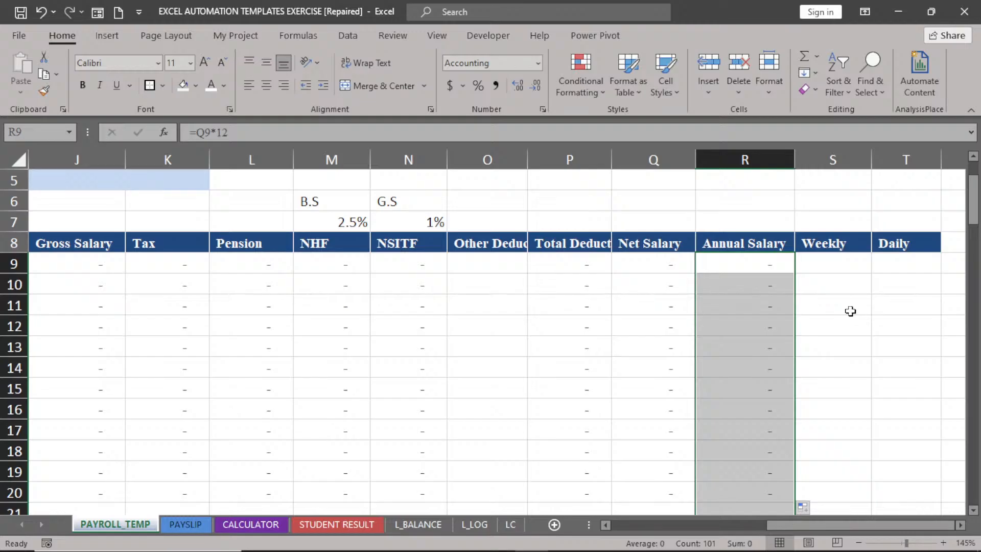
{"action": "left_click", "coordinate": [833, 264]}
{"action": "type", "text": "="}
{"action": "left_click", "coordinate": [747, 261]}
{"action": "type", "text": "/52"}
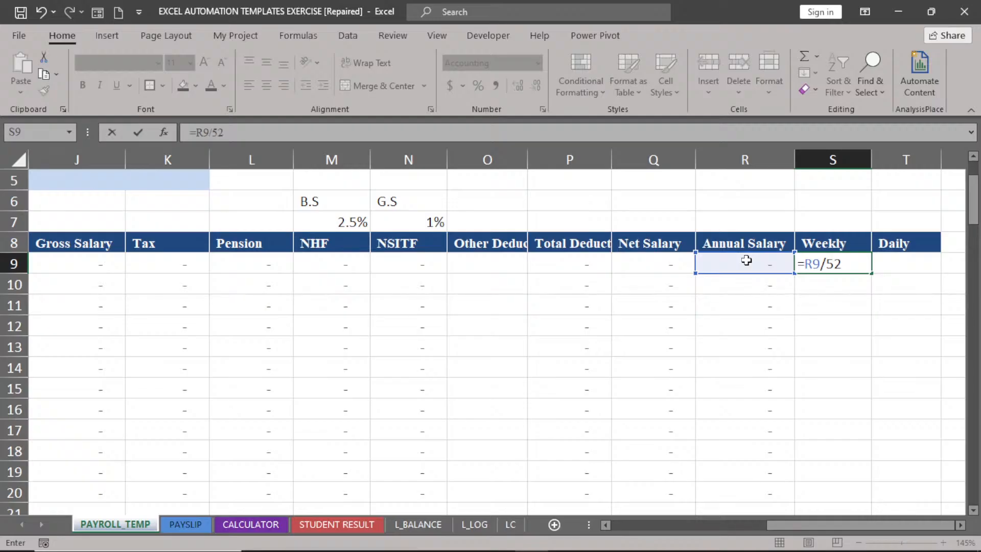
{"action": "key", "text": "Return"}
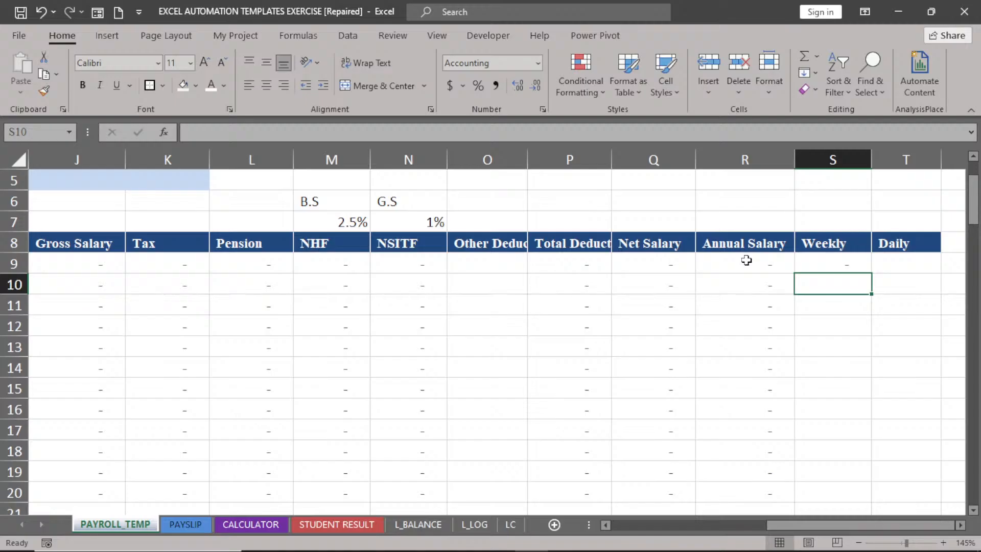
Begin the Daily Salary formula in T9 as Annual Salary R9 divided by 365.
{"action": "key", "text": "Right"}
{"action": "key", "text": "Up"}
{"action": "type", "text": "="}
{"action": "left_click", "coordinate": [750, 262]}
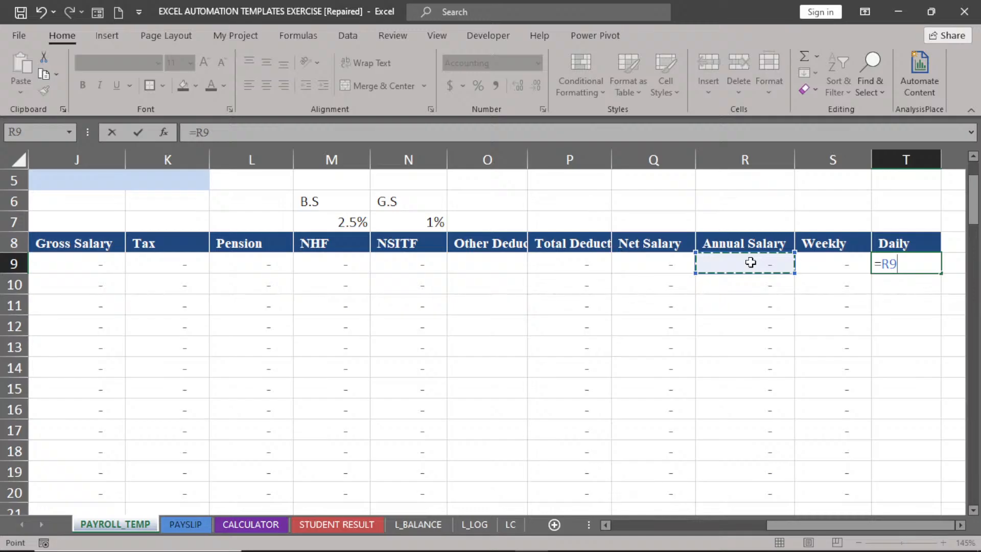
{"action": "left_click_drag", "start_coordinate": [818, 527], "coordinate": [795, 528]}
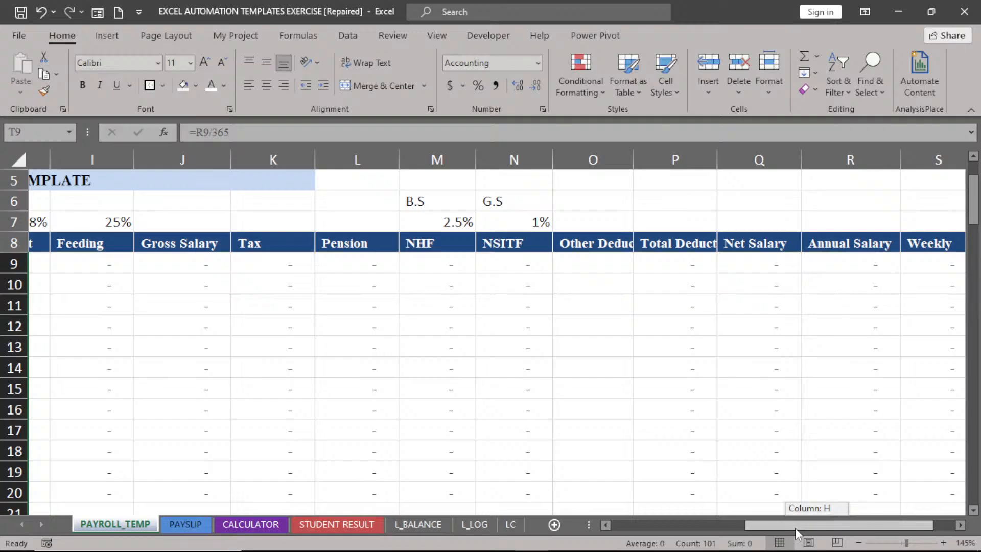
Hide the Housing, Transport and Feeding rate percentages above the headers with white font.
{"action": "left_click_drag", "start_coordinate": [795, 528], "coordinate": [714, 527]}
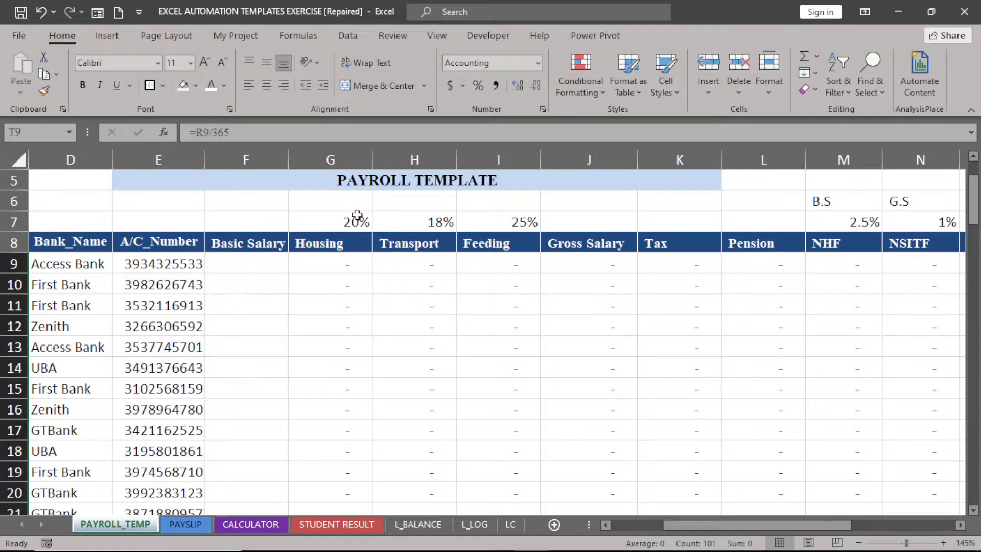
{"action": "left_click_drag", "start_coordinate": [357, 215], "coordinate": [414, 220]}
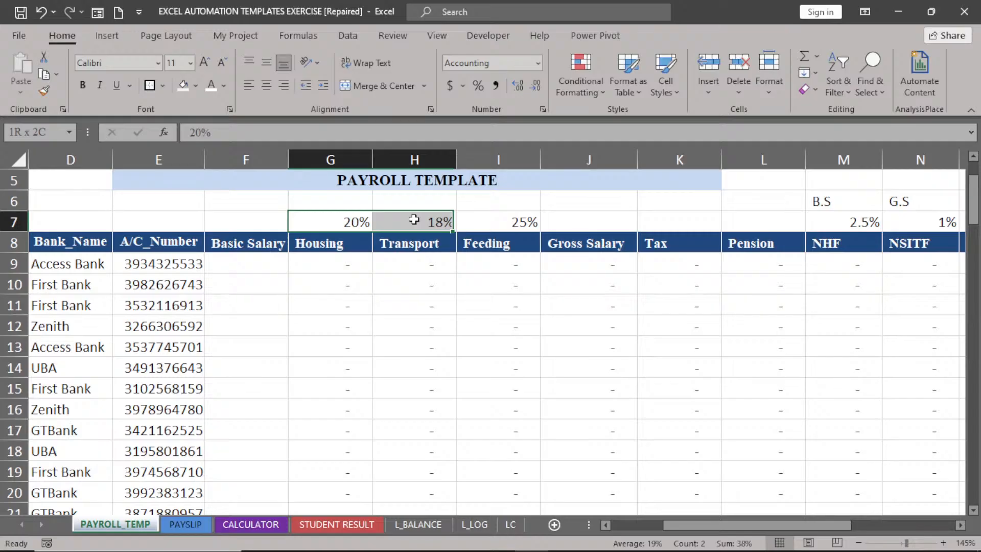
{"action": "key", "text": "shift+Right"}
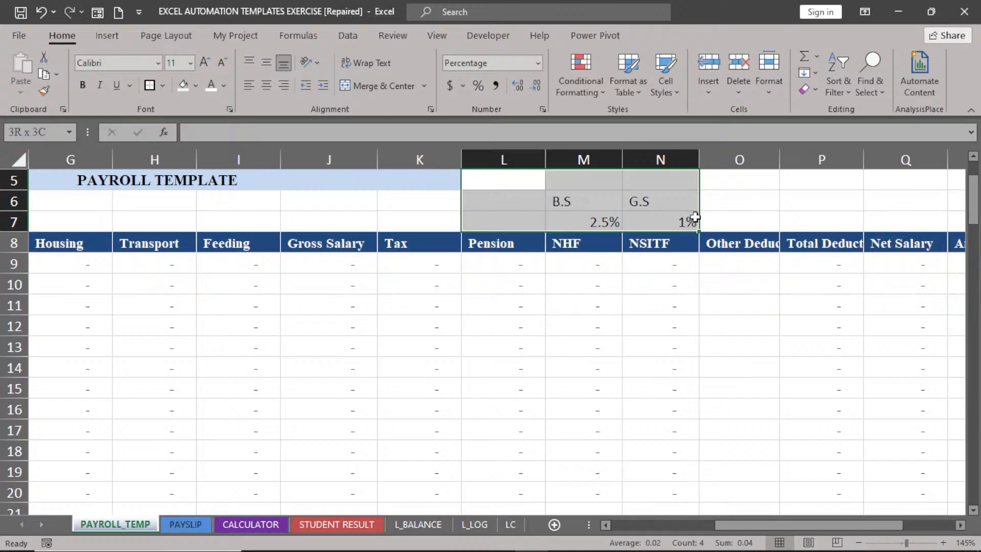
{"action": "scroll", "coordinate": [321, 268], "scroll_direction": "left", "scroll_amount": 2}
{"action": "left_click", "coordinate": [321, 268]}
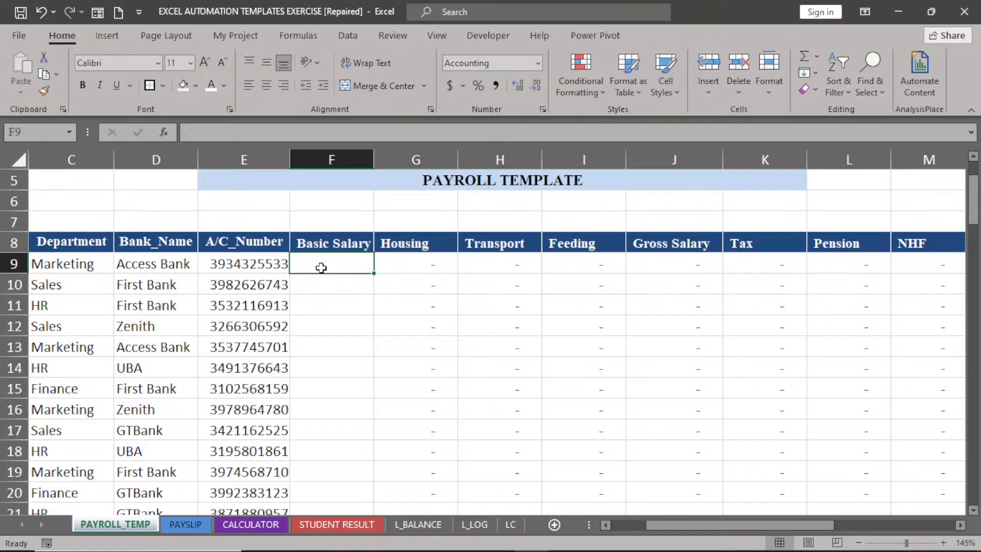
Fill Basic Salary from F9 down with =RANDBETWEEN(50000,1000000) and inspect the linked Tax formula.
{"action": "type", "text": "=RANDBETWEEN("}
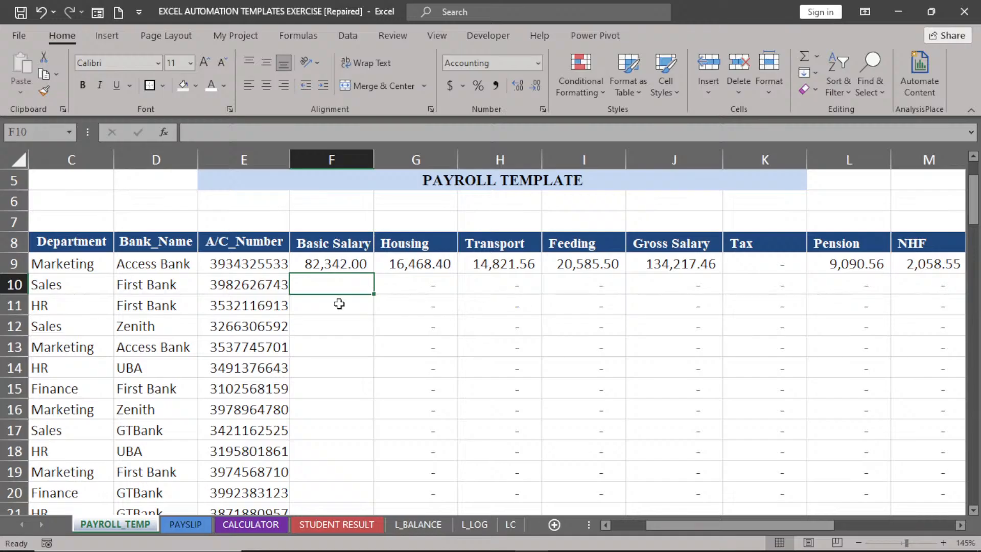
{"action": "left_click", "coordinate": [333, 264]}
{"action": "double_click", "coordinate": [372, 274]}
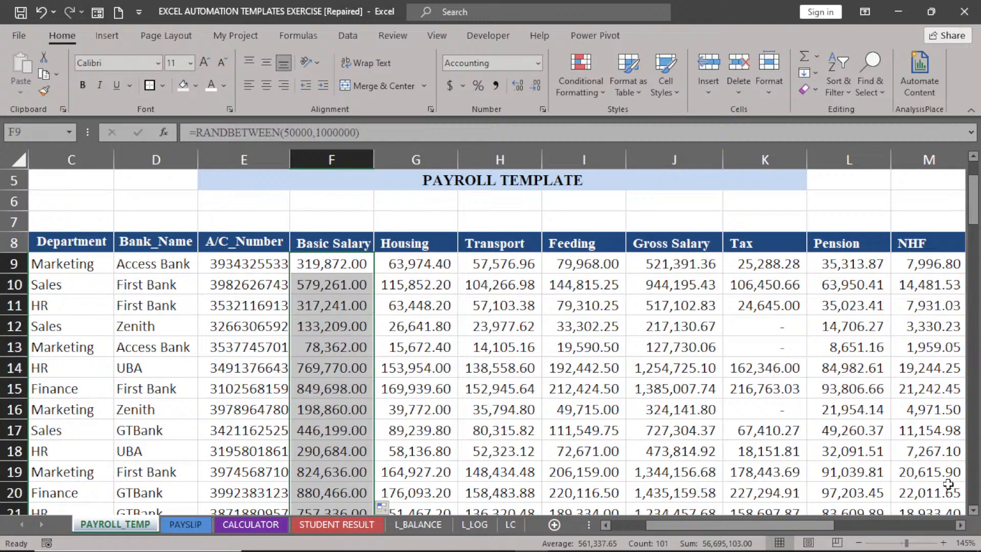
{"action": "scroll", "coordinate": [502, 332], "scroll_direction": "right", "scroll_amount": 3}
{"action": "left_click", "coordinate": [501, 331]}
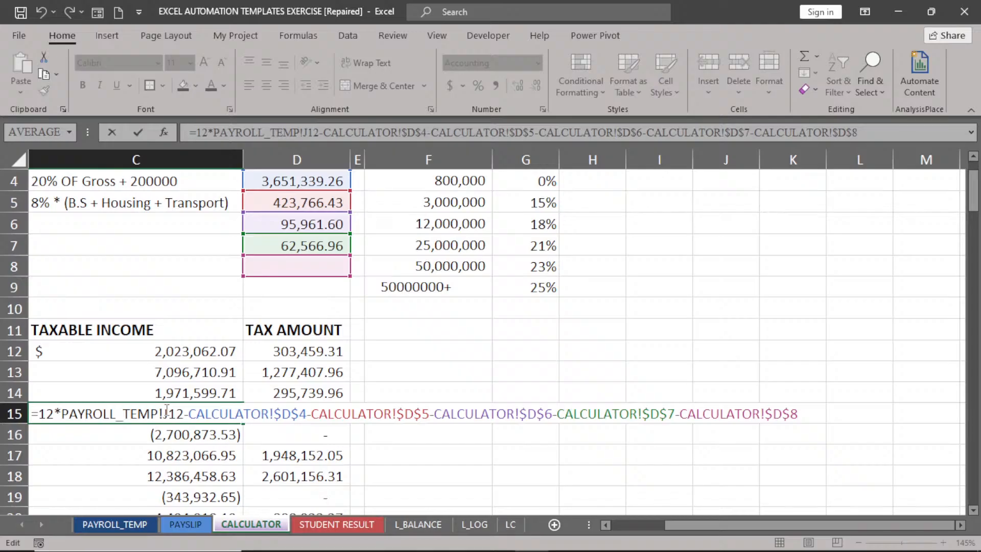
Jump from CALCULATOR's pension formula to its precedent cell PAYROLL_TEMP!L9.
{"action": "left_click", "coordinate": [170, 413]}
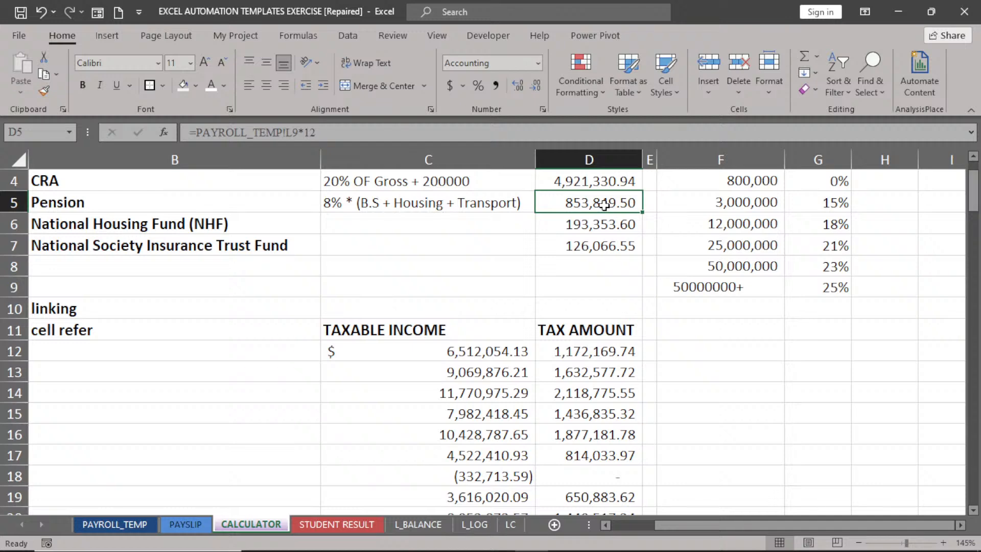
{"action": "key", "text": "ctrl+bracketleft"}
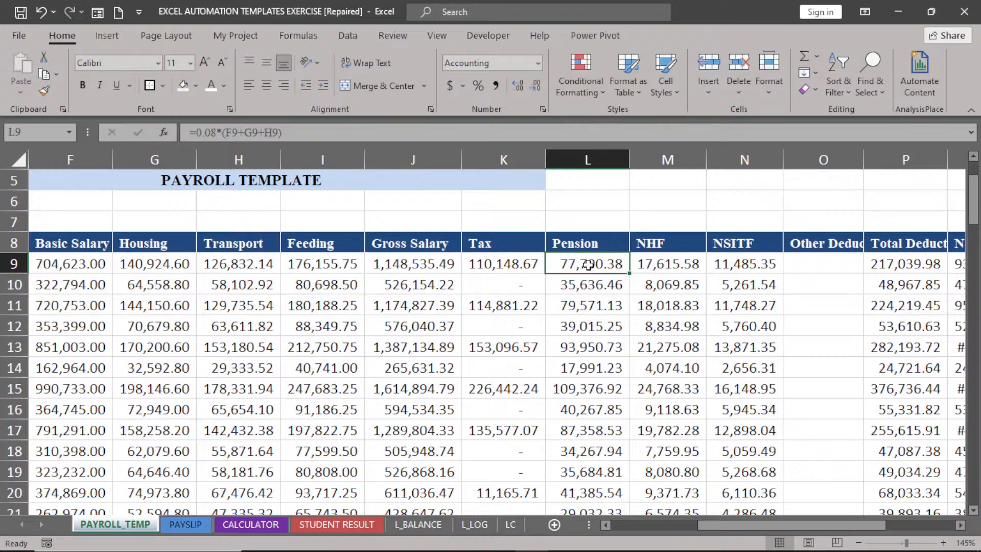
Commit the Pension cell and return to the CALCULATOR sheet's taxable income figures.
{"action": "key", "text": "Return"}
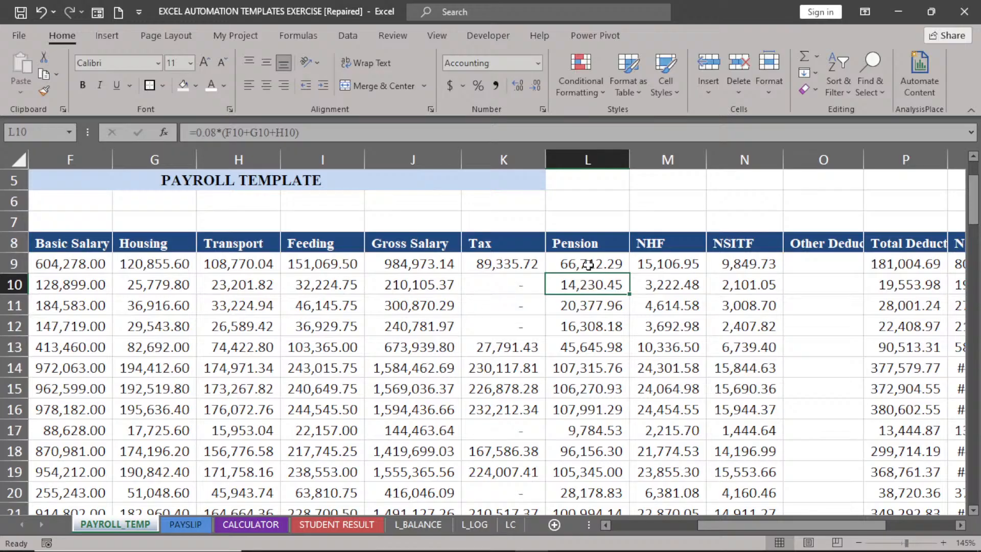
{"action": "scroll", "coordinate": [250, 268], "scroll_direction": "left", "scroll_amount": 2}
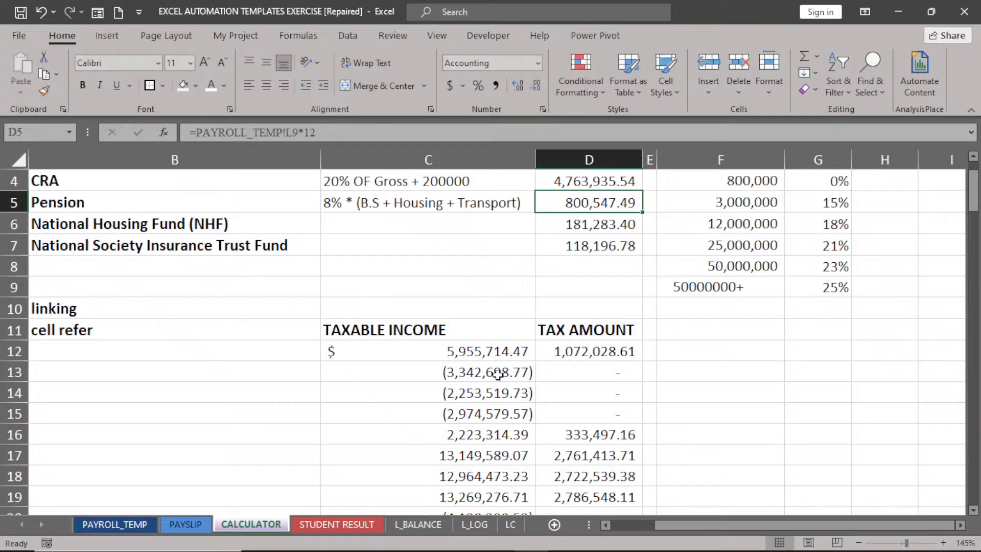
Review the C13 and C14 taxable income formulas, then select CRA cell D4.
{"action": "scroll", "coordinate": [498, 374], "scroll_direction": "up", "scroll_amount": 1}
{"action": "double_click", "coordinate": [477, 449]}
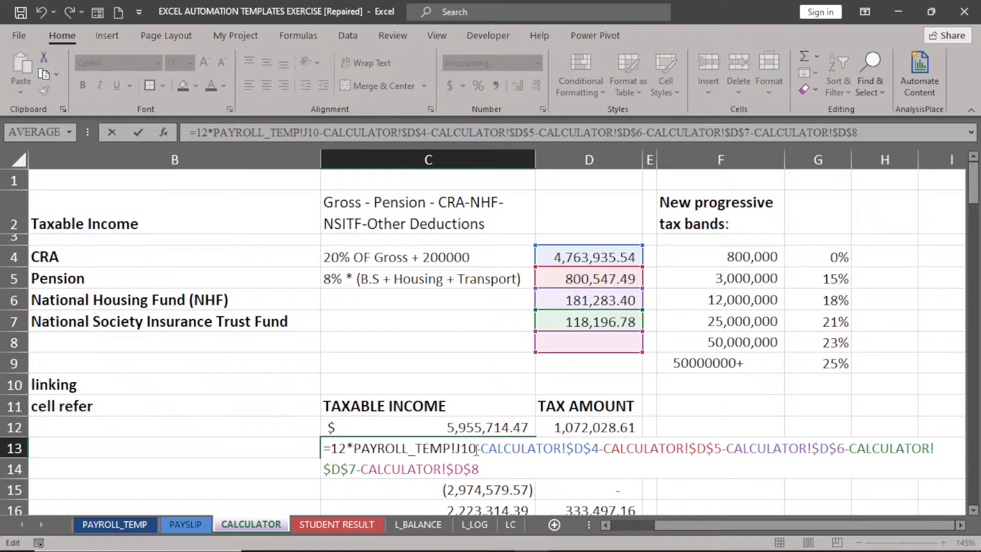
{"action": "key", "text": "ctrl+Return"}
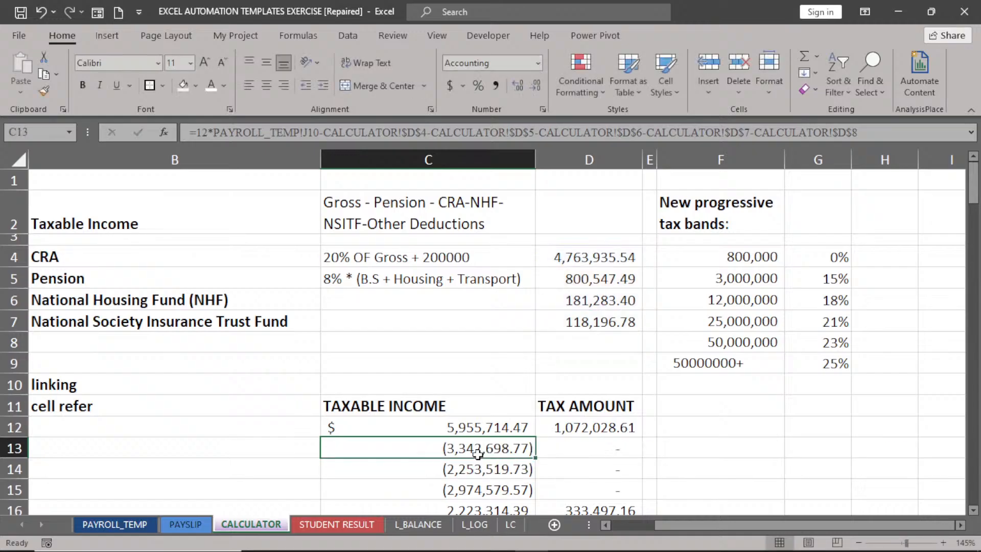
{"action": "double_click", "coordinate": [478, 454]}
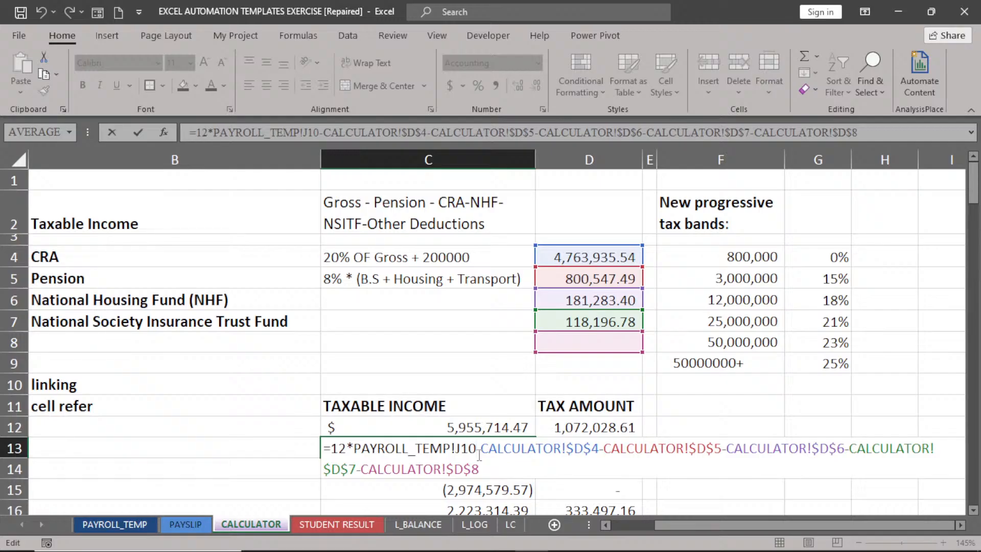
{"action": "double_click", "coordinate": [479, 470]}
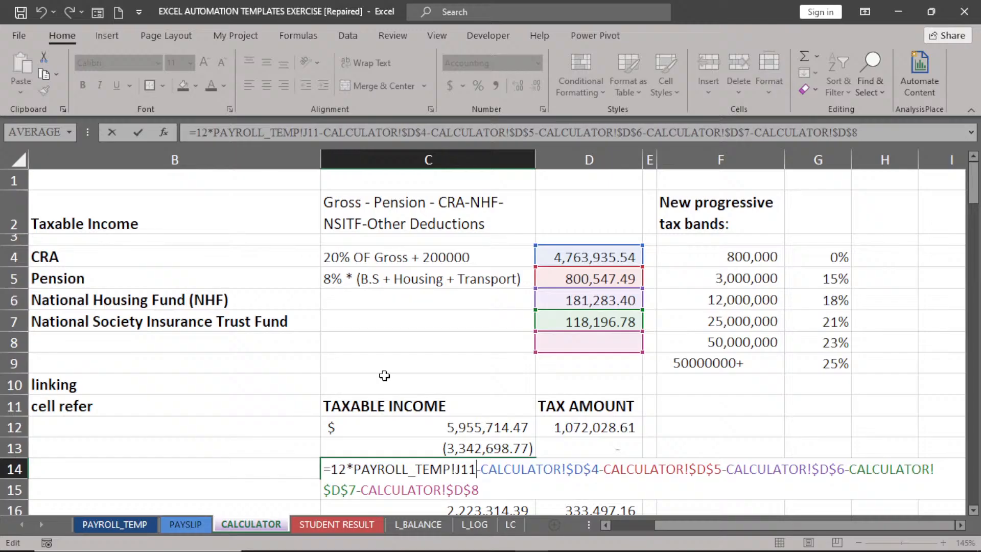
{"action": "key", "text": "Return"}
{"action": "left_click", "coordinate": [609, 254]}
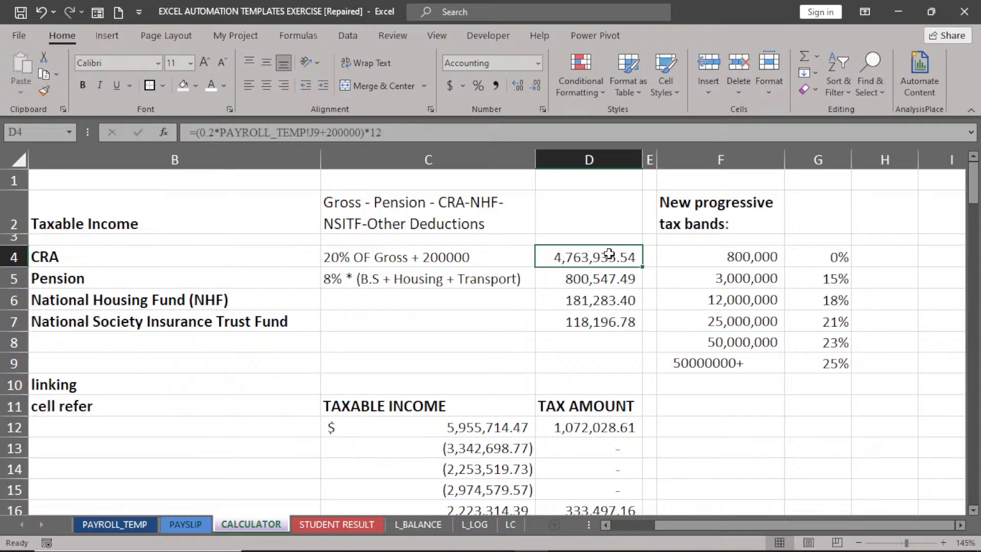
Edit C12's taxable income formula to expose its CALCULATOR!$D$4 to $D$8 references.
{"action": "double_click", "coordinate": [496, 431]}
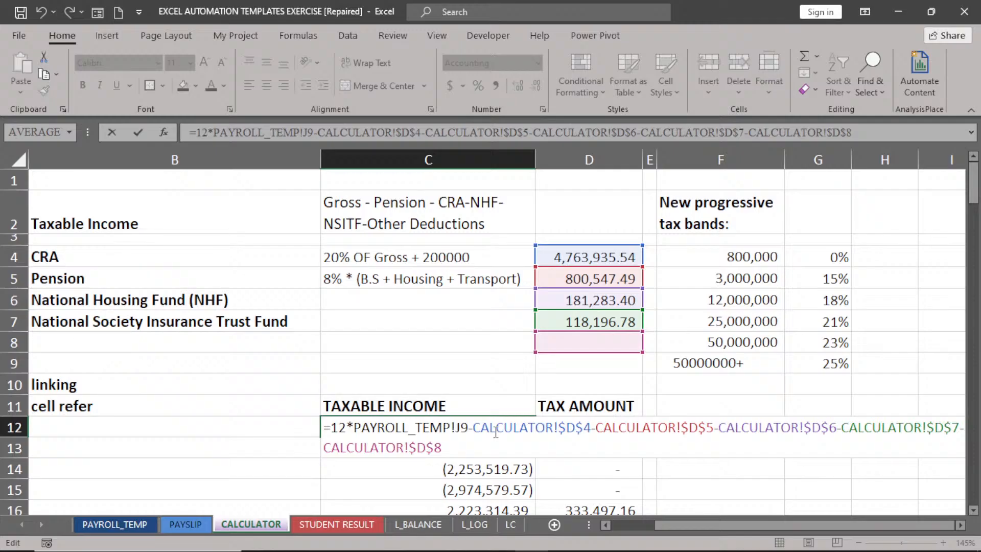
Delete the CALCULATOR!$D$4 to $D$8 deduction terms from C12's formula.
{"action": "key", "text": "BackSpace"}
{"action": "key", "text": "BackSpace"}
{"action": "key", "text": "BackSpace"}
{"action": "key", "text": "BackSpace"}
{"action": "key", "text": "BackSpace"}
{"action": "key", "text": "BackSpace"}
{"action": "key", "text": "BackSpace"}
{"action": "key", "text": "BackSpace"}
{"action": "key", "text": "BackSpace"}
{"action": "key", "text": "BackSpace"}
{"action": "key", "text": "BackSpace"}
{"action": "key", "text": "BackSpace"}
{"action": "key", "text": "BackSpace"}
{"action": "key", "text": "BackSpace"}
{"action": "key", "text": "BackSpace"}
{"action": "key", "text": "BackSpace"}
{"action": "key", "text": "BackSpace"}
{"action": "key", "text": "BackSpace"}
{"action": "key", "text": "BackSpace"}
{"action": "key", "text": "BackSpace"}
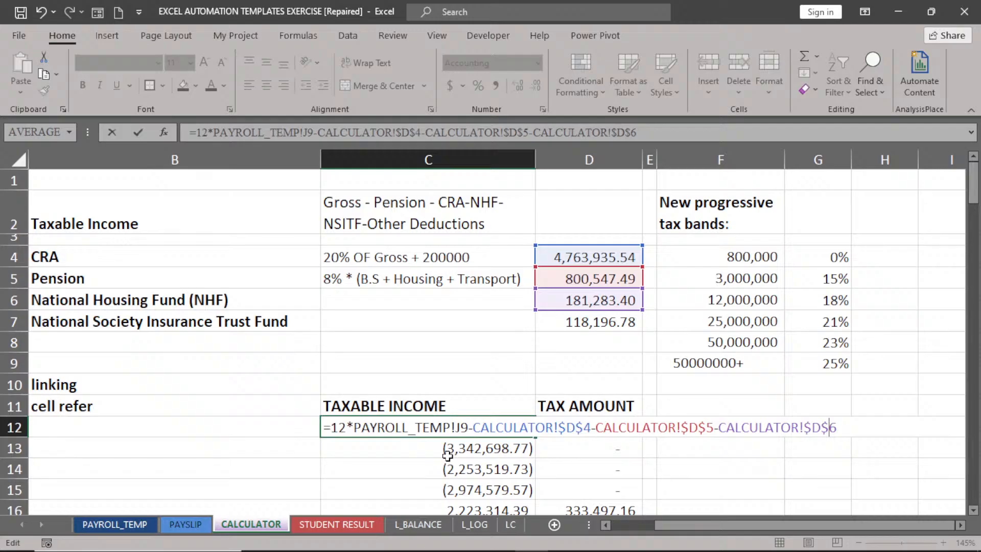
{"action": "key", "text": "BackSpace"}
{"action": "key", "text": "BackSpace"}
{"action": "key", "text": "BackSpace"}
{"action": "key", "text": "BackSpace"}
{"action": "key", "text": "BackSpace"}
{"action": "key", "text": "BackSpace"}
{"action": "key", "text": "BackSpace"}
{"action": "key", "text": "BackSpace"}
{"action": "key", "text": "BackSpace"}
{"action": "key", "text": "BackSpace"}
{"action": "key", "text": "BackSpace"}
{"action": "key", "text": "BackSpace"}
{"action": "key", "text": "BackSpace"}
{"action": "key", "text": "BackSpace"}
{"action": "key", "text": "BackSpace"}
{"action": "key", "text": "BackSpace"}
{"action": "key", "text": "BackSpace"}
{"action": "key", "text": "BackSpace"}
{"action": "key", "text": "BackSpace"}
{"action": "key", "text": "BackSpace"}
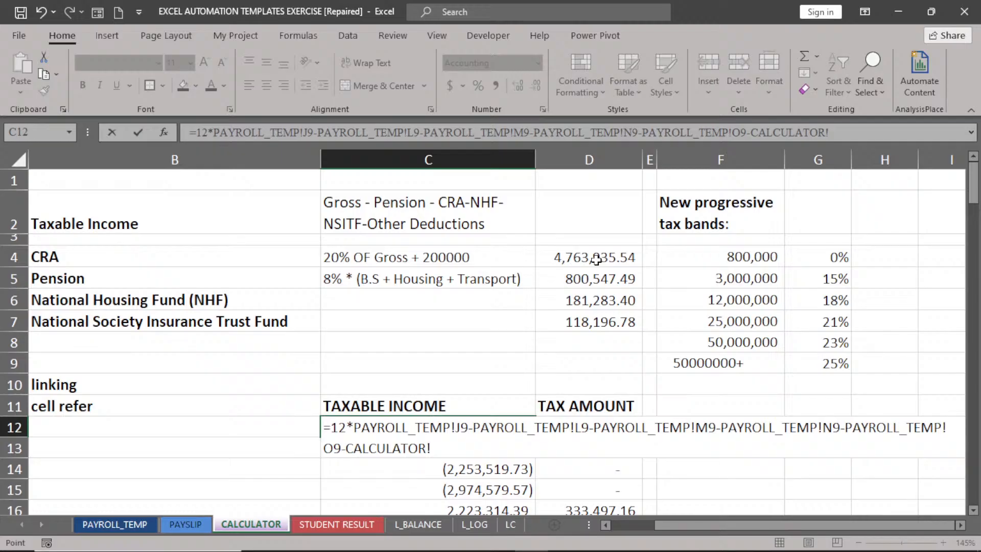
Add the PAYROLL_TEMP!J9 Gross Salary reference followed by +200 to the formula.
{"action": "left_click", "coordinate": [115, 524]}
{"action": "left_click", "coordinate": [407, 347]}
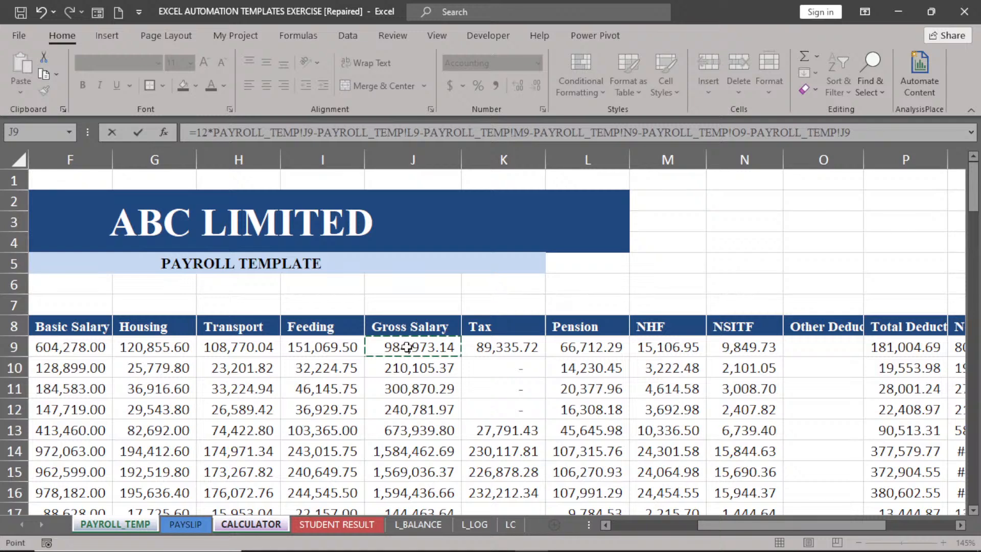
{"action": "type", "text": "+200000)*12)"}
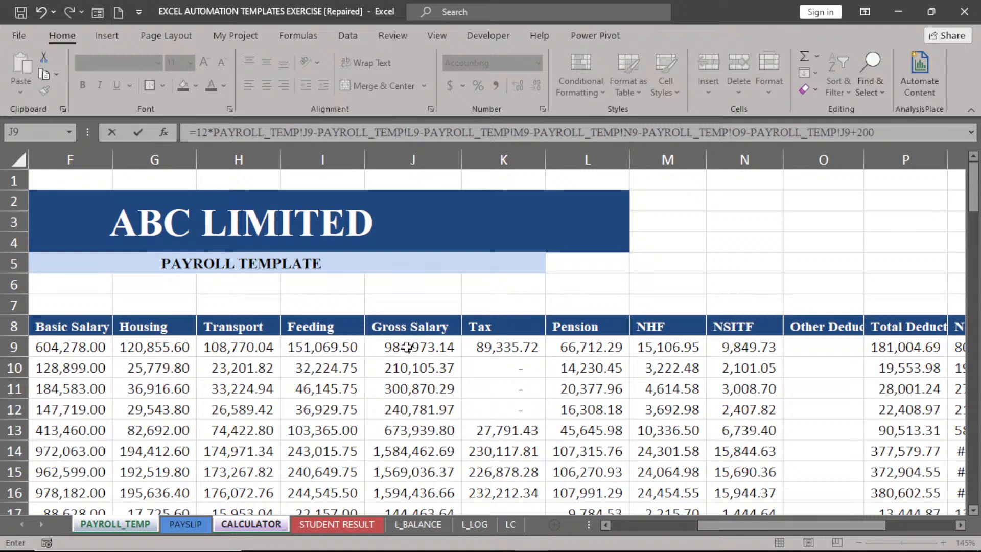
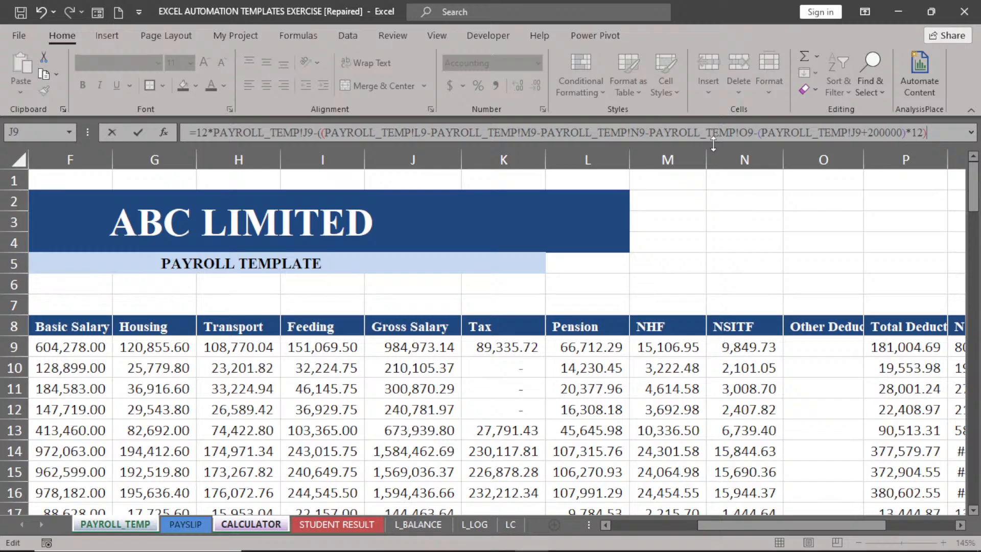
Make the relief 20% of gross by inserting 0.2* before PAYROLL_TEMP!J9 in the CRA bracket.
{"action": "left_click", "coordinate": [760, 133]}
{"action": "type", "text": "0.2*"}
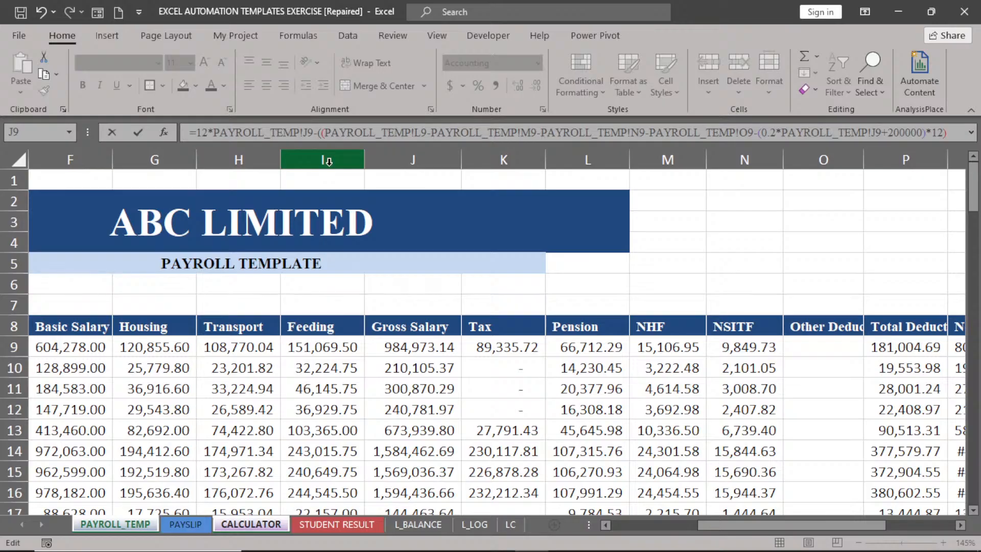
Confirm the corrected formula and view PAYROLL_TEMP, where row 9's Tax reads 289,482.51.
{"action": "key", "text": "Return"}
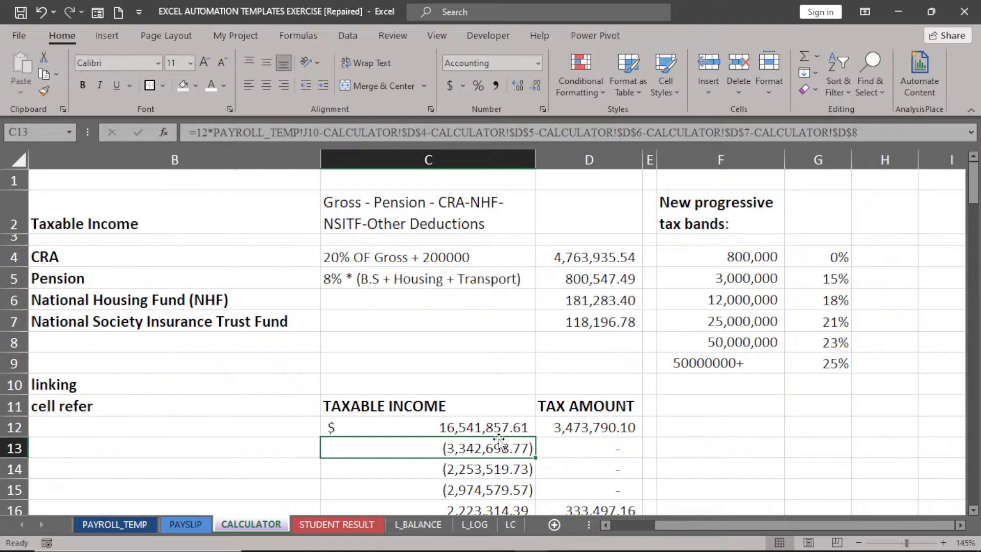
{"action": "left_click", "coordinate": [118, 525]}
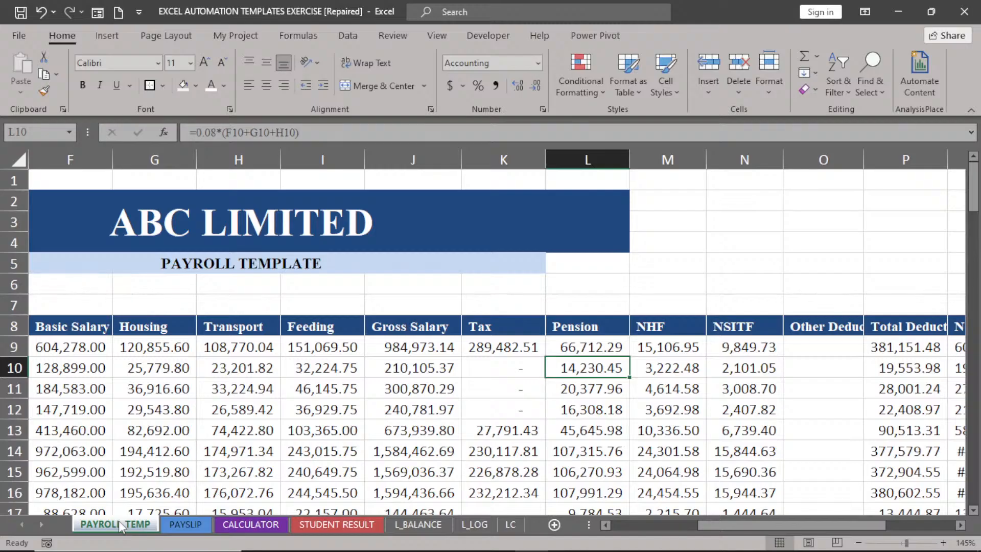
Return to the CALCULATOR sheet to extend the C12 taxable income formula down column C.
{"action": "left_click", "coordinate": [251, 524]}
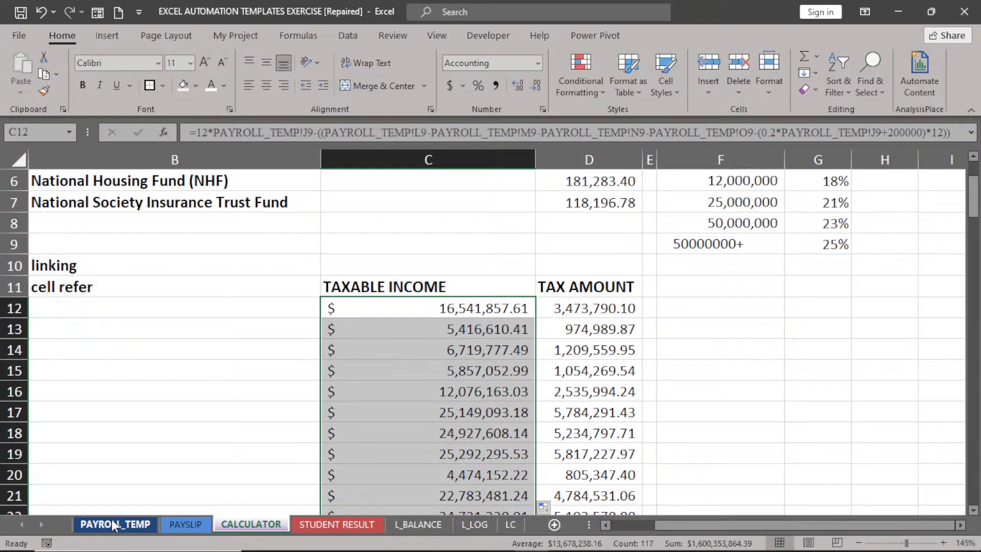
Scroll down the CALCULATOR sheet to review the recalculated taxable income and tax results.
{"action": "left_click_drag", "start_coordinate": [973, 202], "coordinate": [973, 437]}
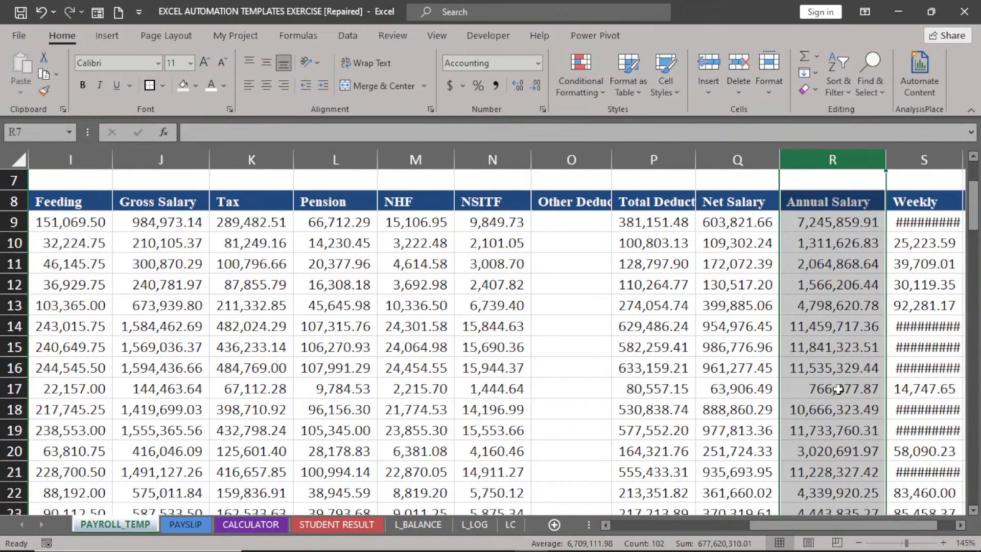
Inspect the row 17 Annual Salary formula and row 9's NHF formula =F9*$M$7, then go to CALCULATOR.
{"action": "left_click", "coordinate": [840, 390]}
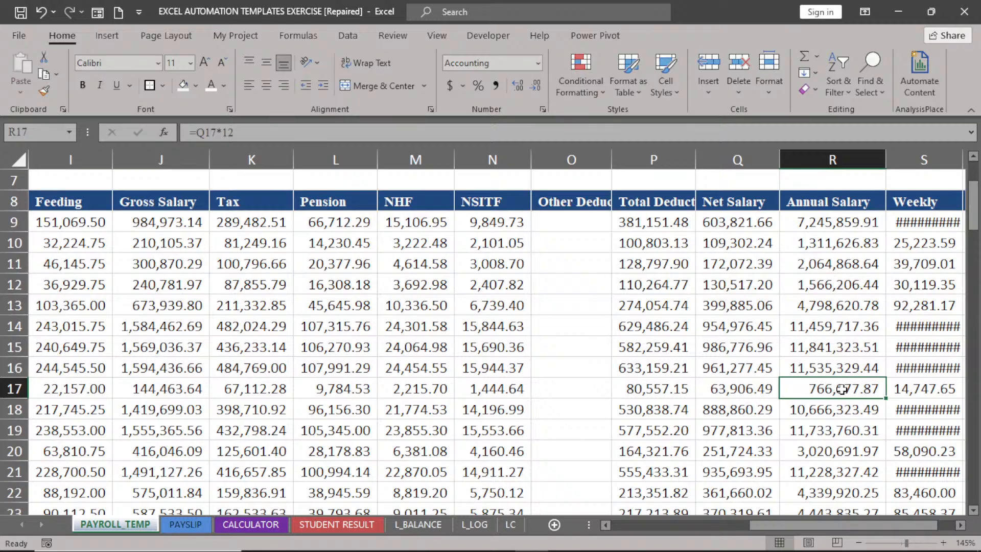
{"action": "left_click", "coordinate": [416, 222]}
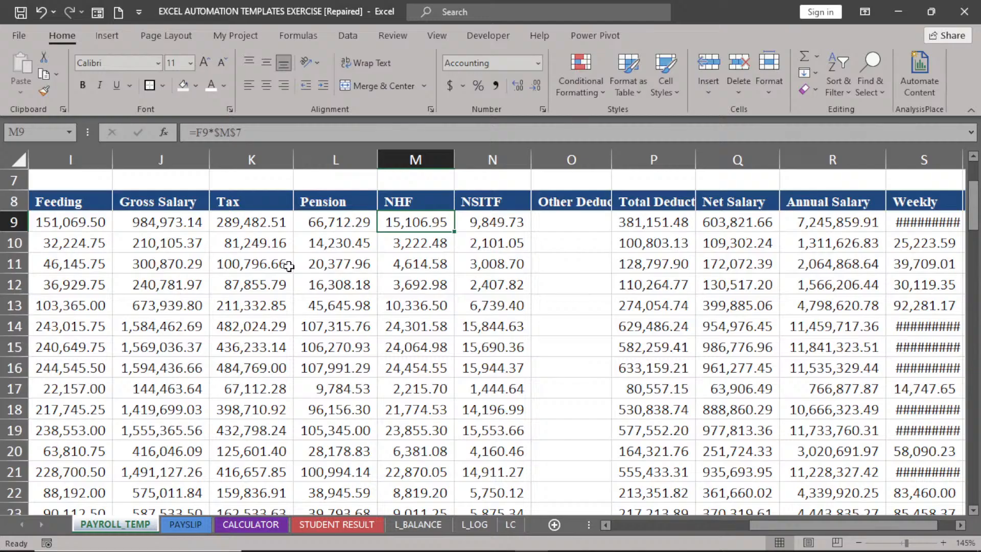
{"action": "left_click", "coordinate": [250, 525]}
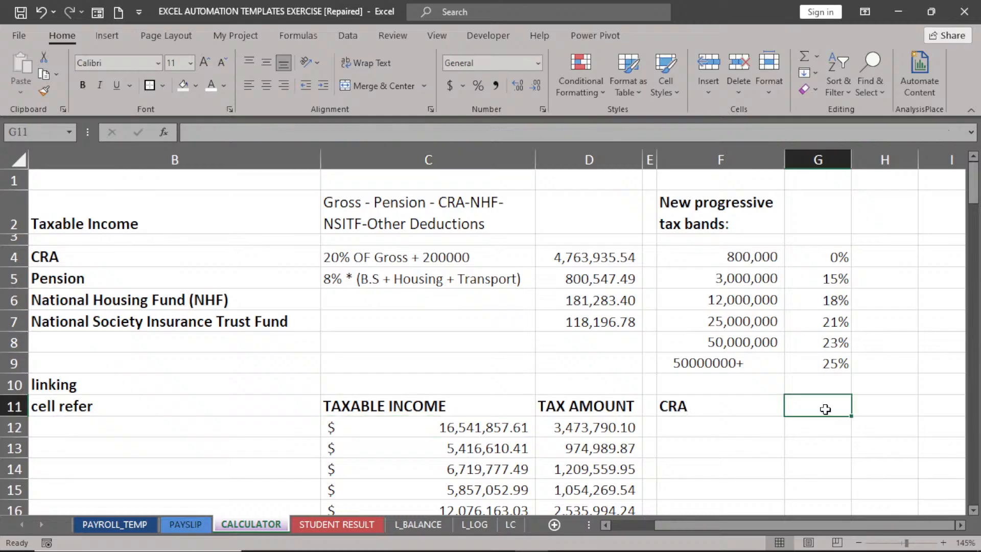
Add the PENSION heading and fill the CRA column with =PAYROLL_TEMP!J9*0.2*12+200000.
{"action": "type", "text": "PENSION"}
{"action": "key", "text": "Tab"}
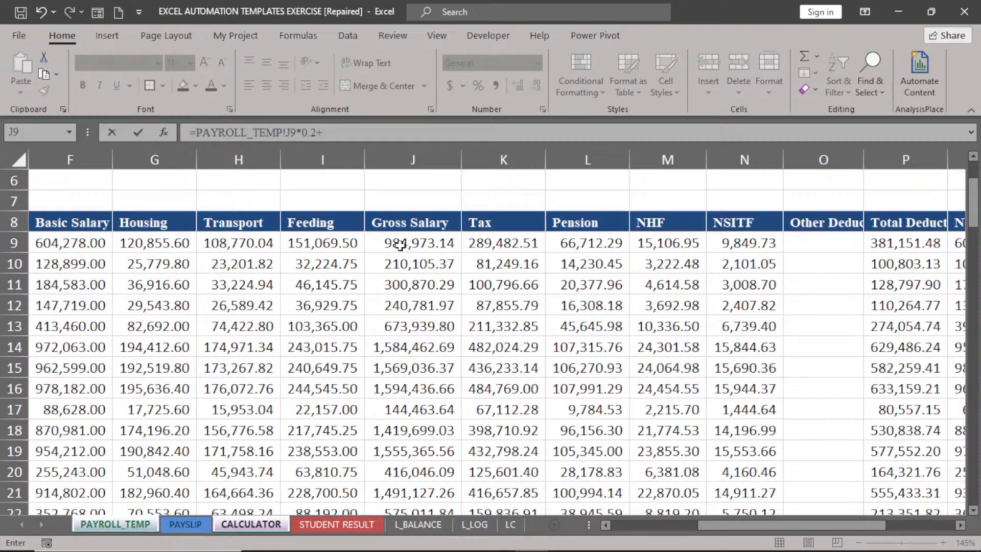
{"action": "type", "text": "200000"}
{"action": "type", "text": "*12"}
{"action": "key", "text": "ctrl+Return"}
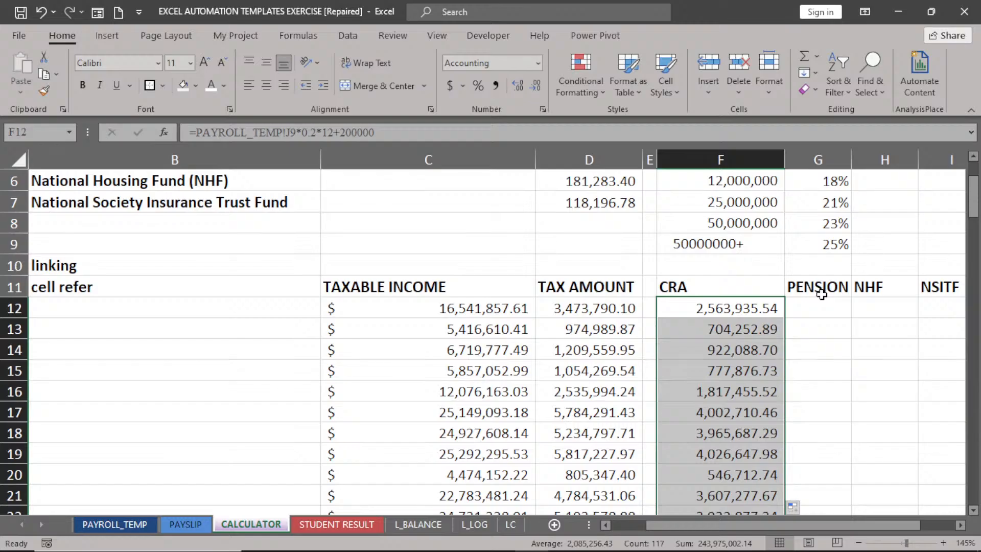
Start the G12 PENSION formula with a reference to PAYROLL_TEMP!N9.
{"action": "left_click", "coordinate": [821, 309]}
{"action": "type", "text": "="}
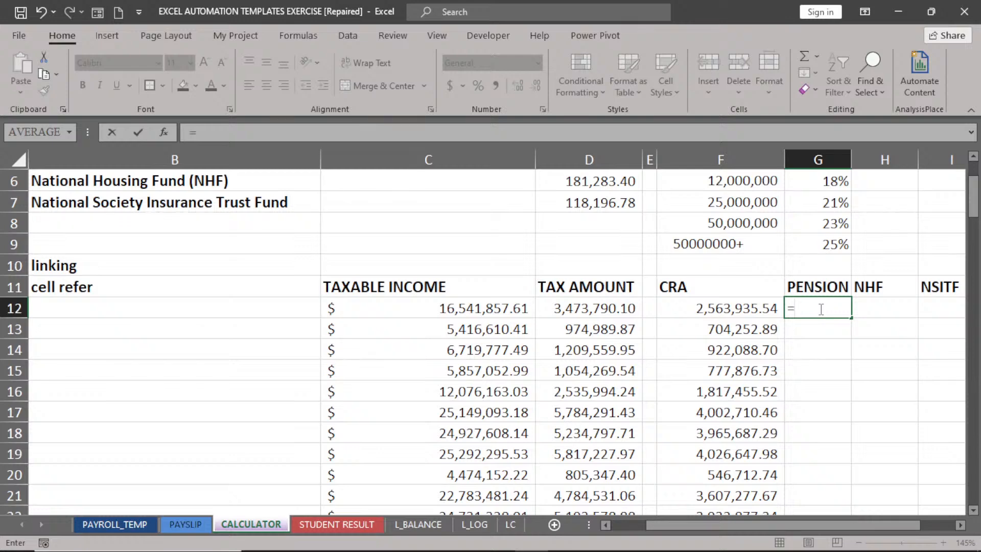
{"action": "left_click", "coordinate": [115, 524]}
{"action": "left_click", "coordinate": [732, 243]}
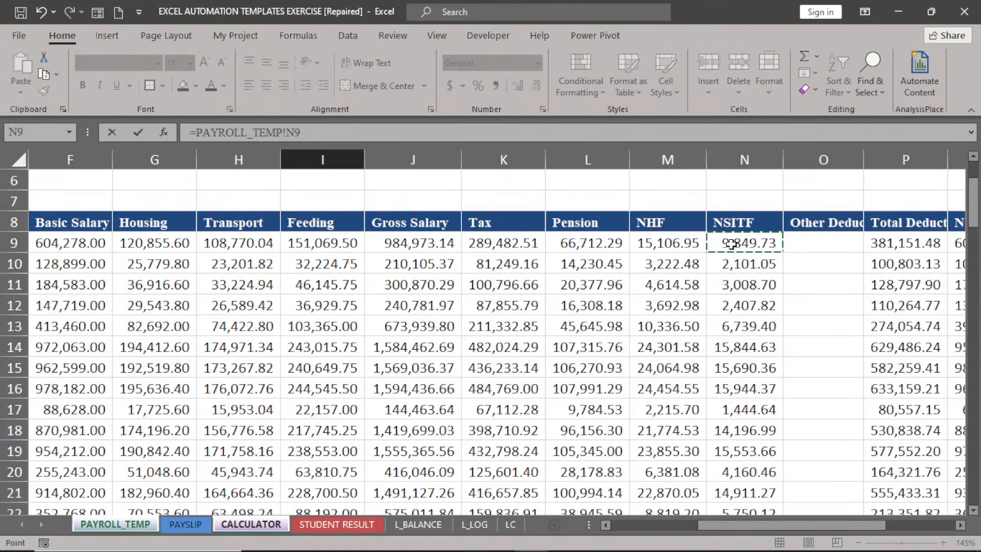
Commit the pension formula and begin subtracting the CRA cell CALCULATOR!F12 from taxable income.
{"action": "key", "text": "Return"}
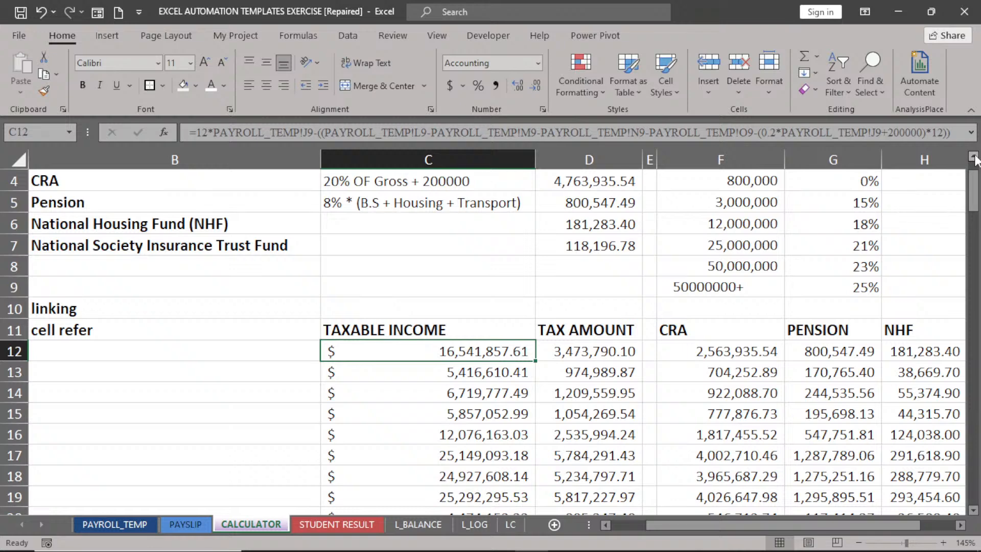
{"action": "left_click", "coordinate": [719, 407]}
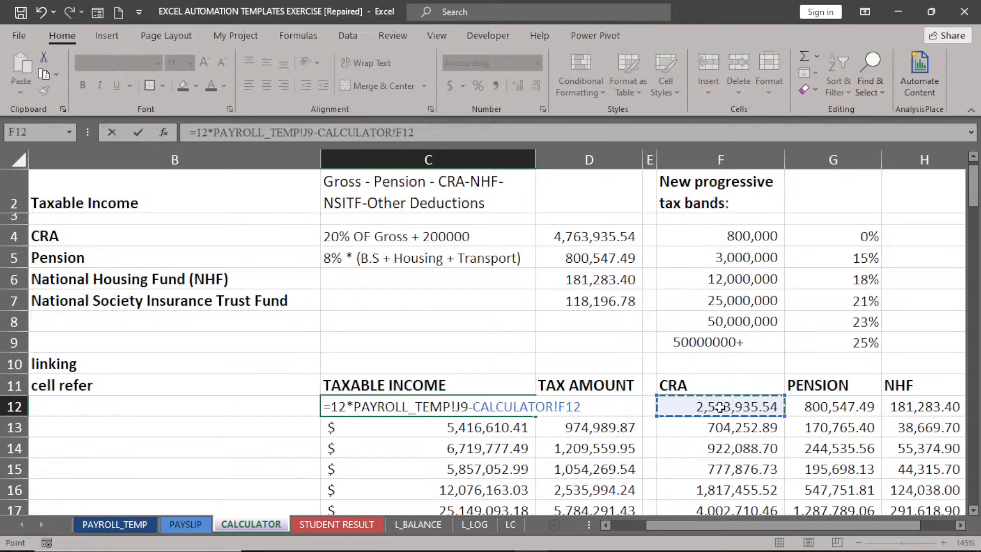
Also subtract the first employee's pension, CALCULATOR!G12, in the taxable income formula.
{"action": "type", "text": "-"}
{"action": "left_click", "coordinate": [839, 406]}
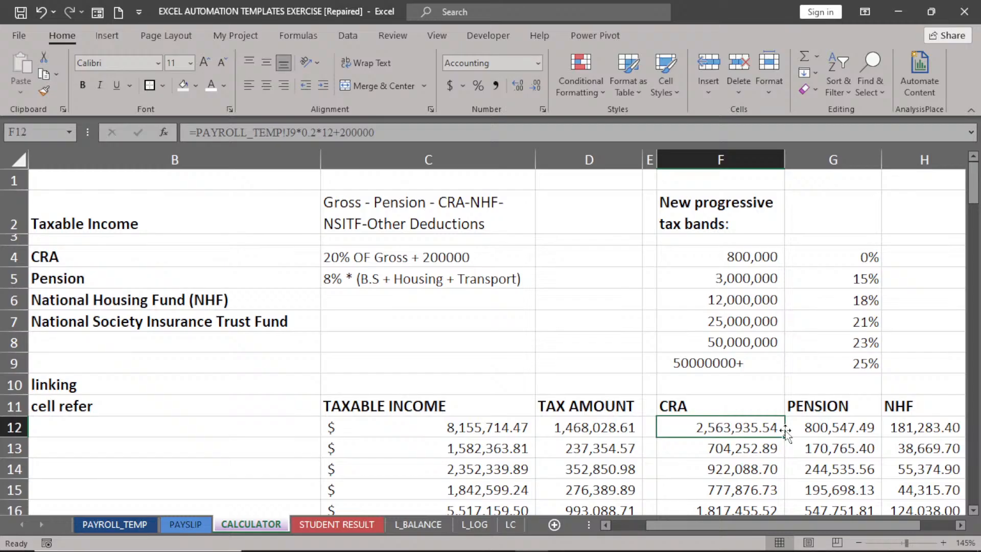
Switch back to PAYROLL_TEMP to review row 9's Pension of 66,712.29 from =0.08*(F9+G9+H9).
{"action": "key", "text": "ctrl+Page_Up"}
{"action": "key", "text": "ctrl+Page_Up"}
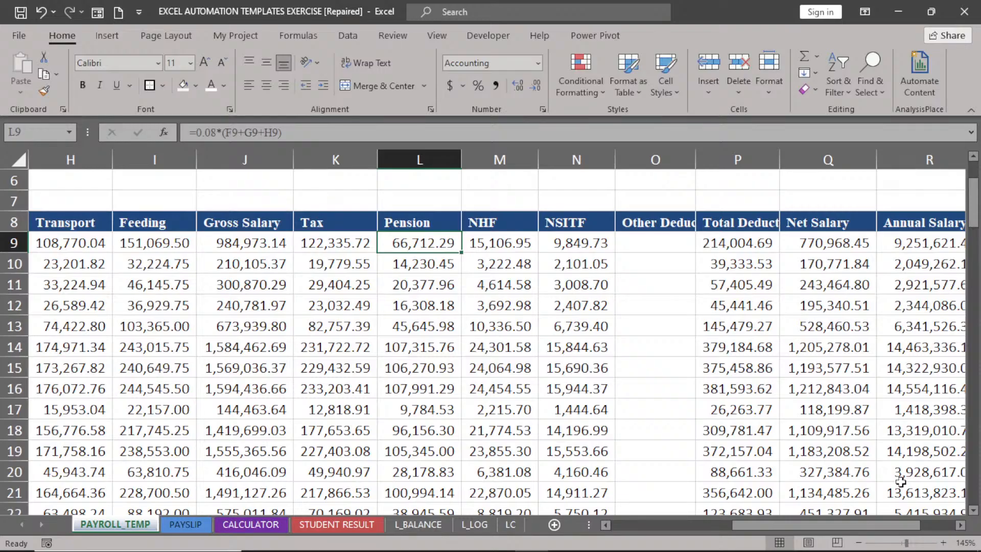
Scroll PAYROLL_TEMP down to rows 48–63 to see pension figures such as 60,749.48.
{"action": "scroll", "coordinate": [900, 482], "scroll_direction": "down", "scroll_amount": 14}
{"action": "scroll", "coordinate": [900, 481], "scroll_direction": "right", "scroll_amount": 2}
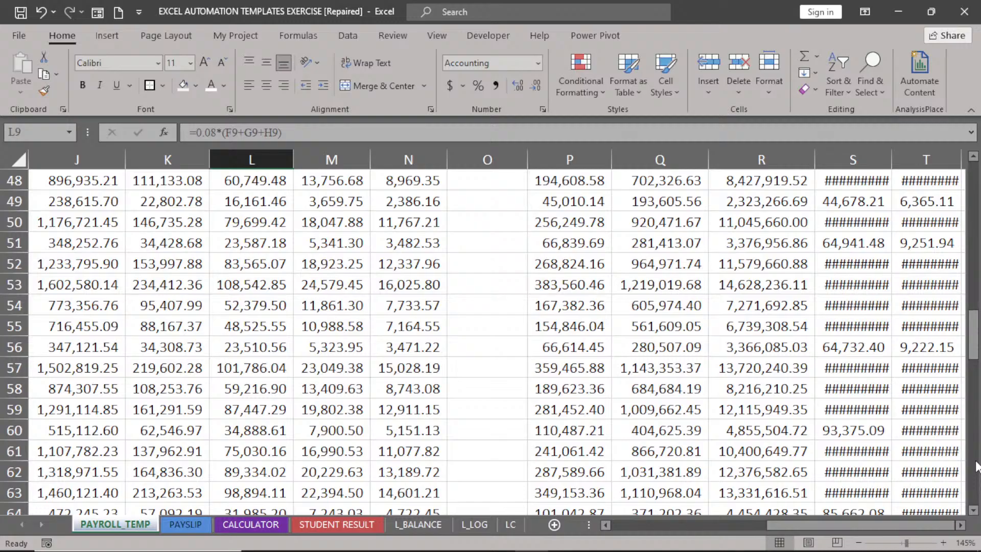
Drag the scroll bar through the payroll figures to row 109, where Pension is 87,248.79.
{"action": "left_click_drag", "start_coordinate": [976, 466], "coordinate": [977, 481]}
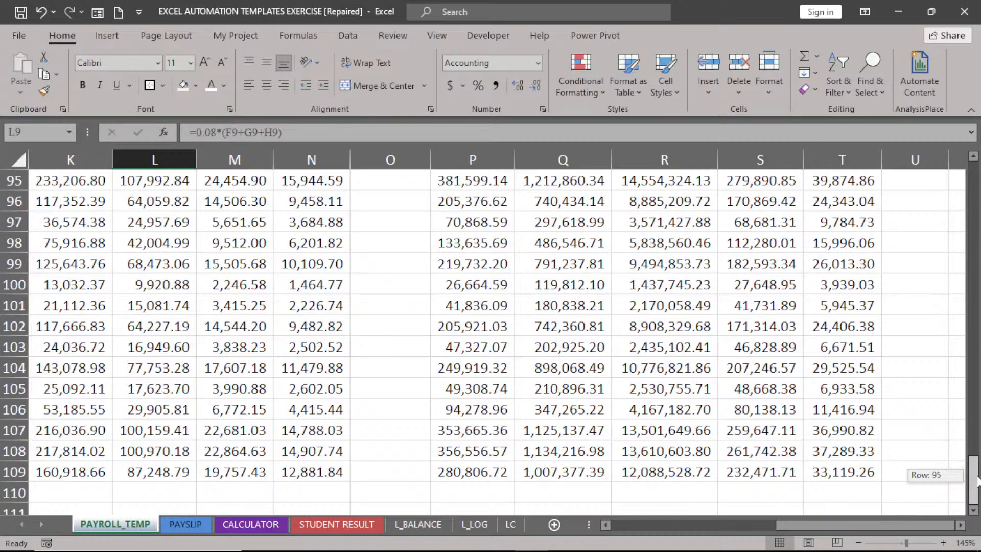
{"action": "left_click_drag", "start_coordinate": [978, 480], "coordinate": [975, 206]}
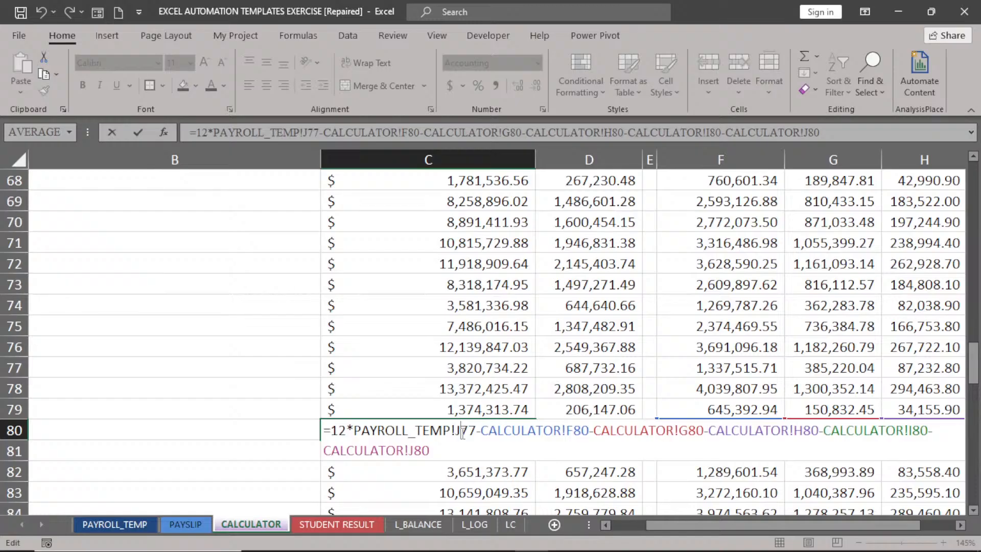
Commit the C80 taxable income formula, then select G12 to check the pension formula.
{"action": "key", "text": "Return"}
{"action": "scroll", "coordinate": [518, 474], "scroll_direction": "up", "scroll_amount": 20}
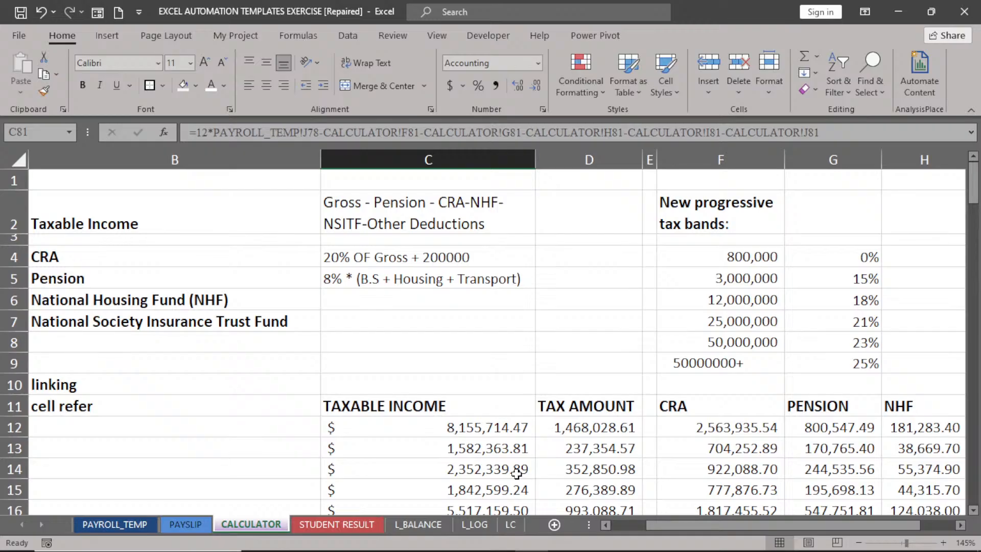
{"action": "left_click", "coordinate": [838, 429]}
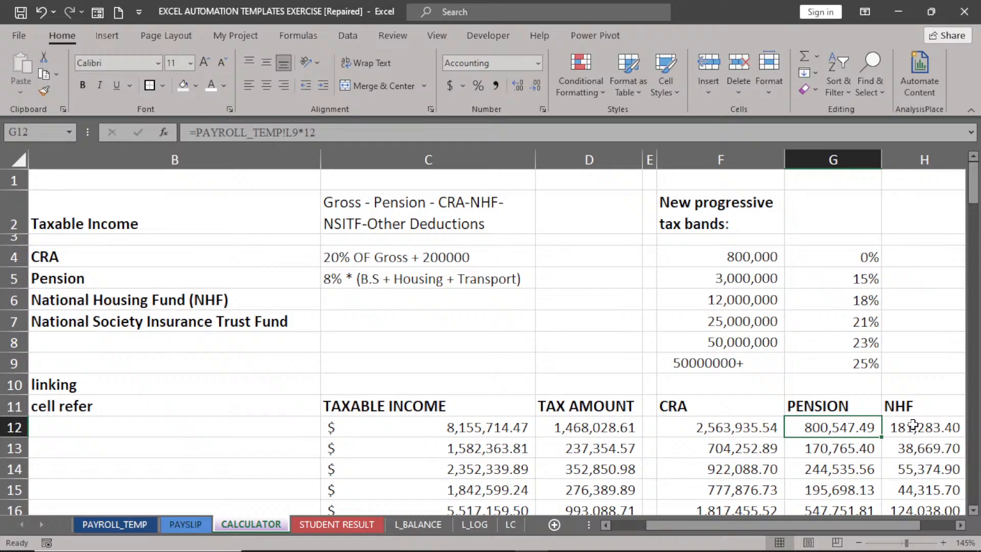
Switch to PAYROLL_TEMP to show the Gross Salary, Tax, Pension, NHF and NSITF columns.
{"action": "scroll", "coordinate": [913, 426], "scroll_direction": "down", "scroll_amount": 20}
{"action": "left_click", "coordinate": [476, 345]}
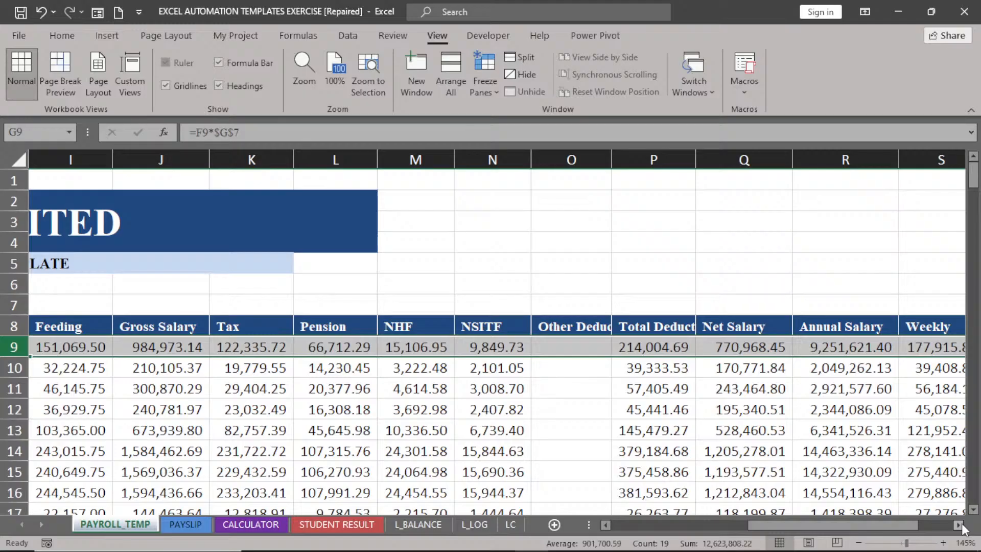
Select C12 on CALCULATOR to inspect the first employee's taxable income formula (8,155,714.47).
{"action": "scroll", "coordinate": [566, 346], "scroll_direction": "down", "scroll_amount": 20}
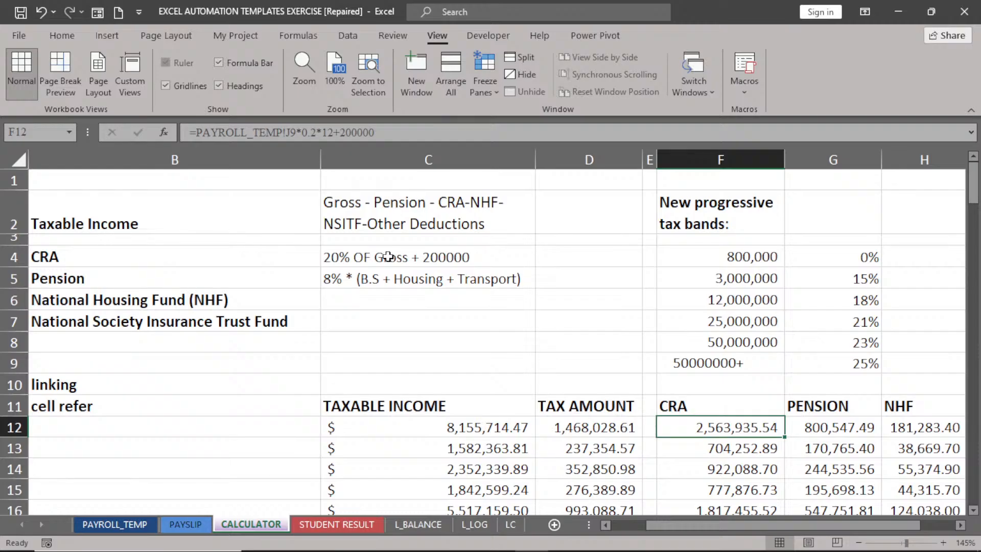
{"action": "left_click", "coordinate": [433, 425]}
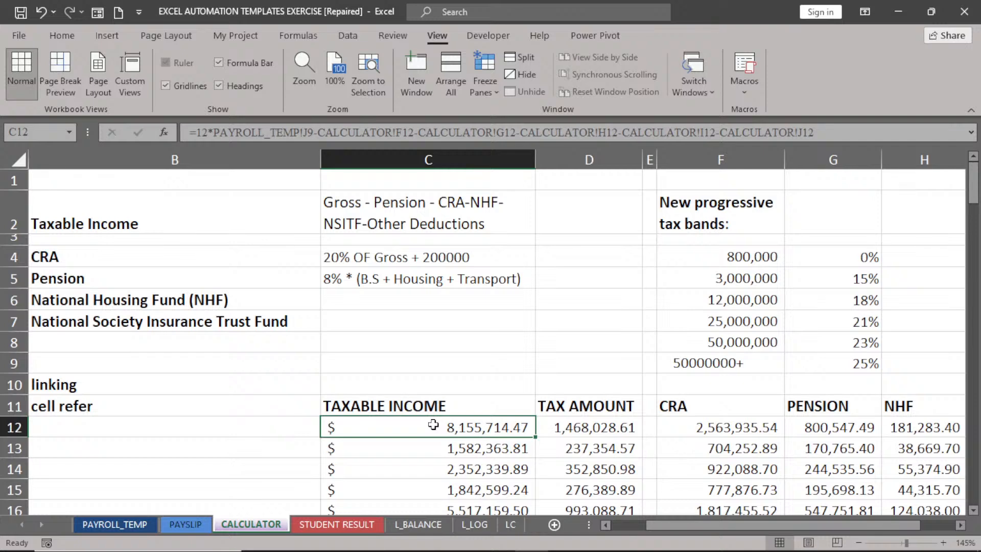